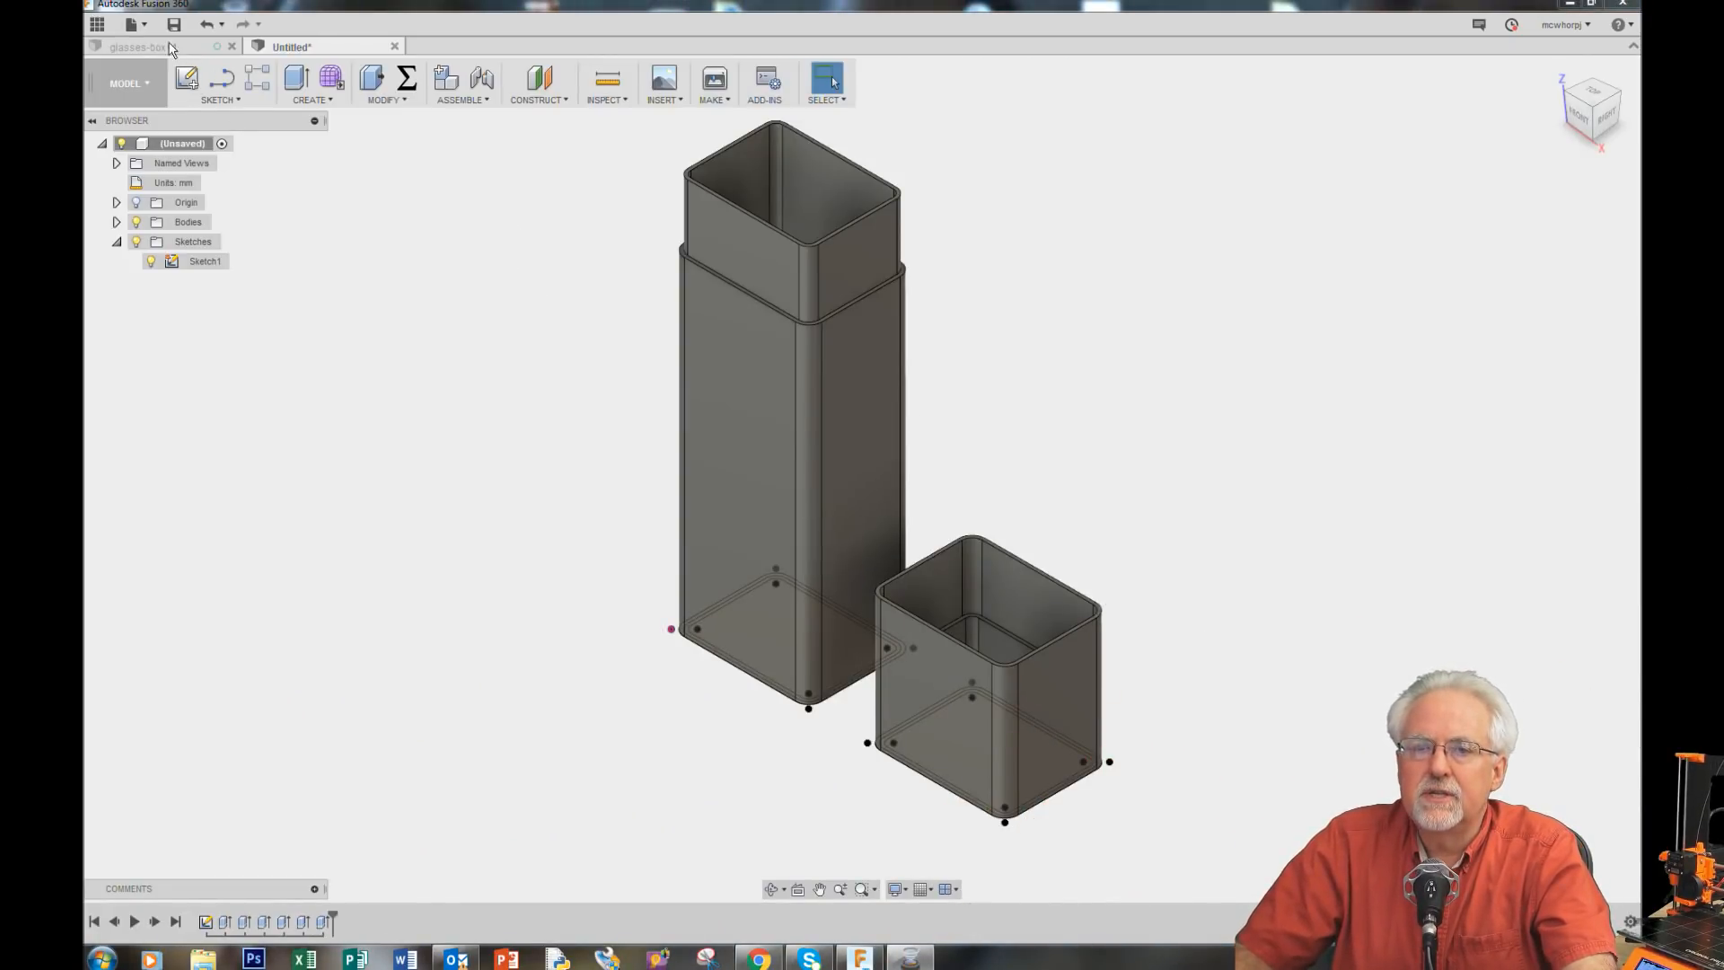
Step: Start a new design and begin a sketch on the horizontal XY plane
click(142, 27)
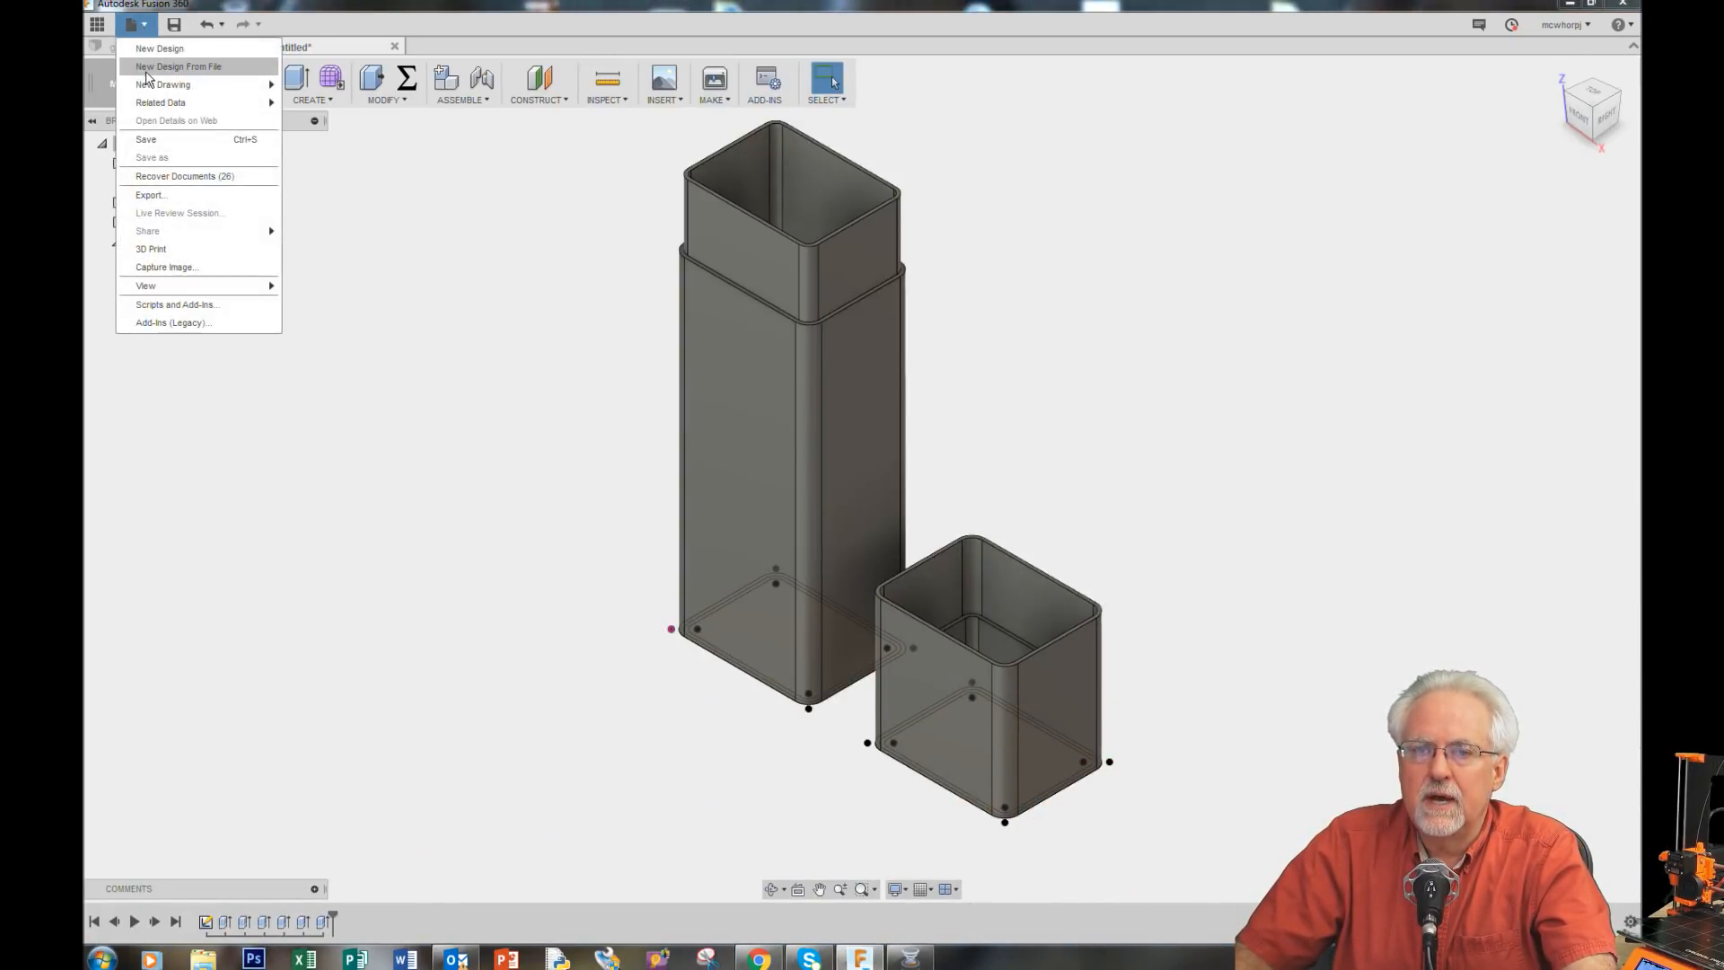
click(149, 50)
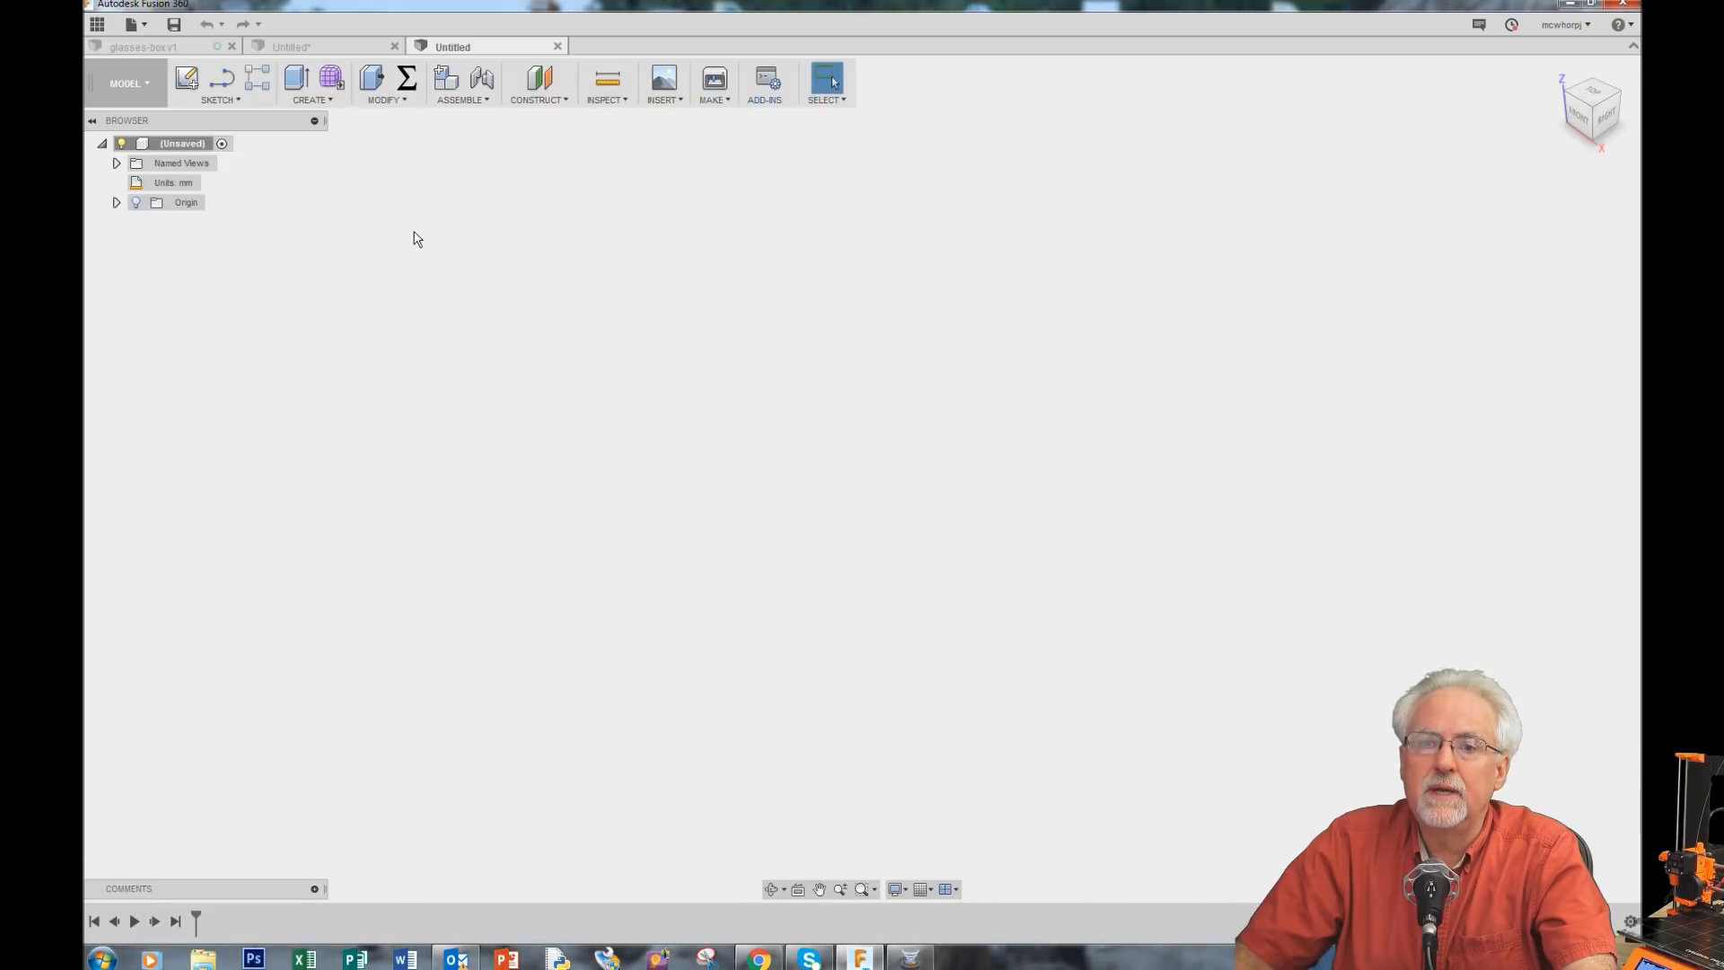
click(222, 79)
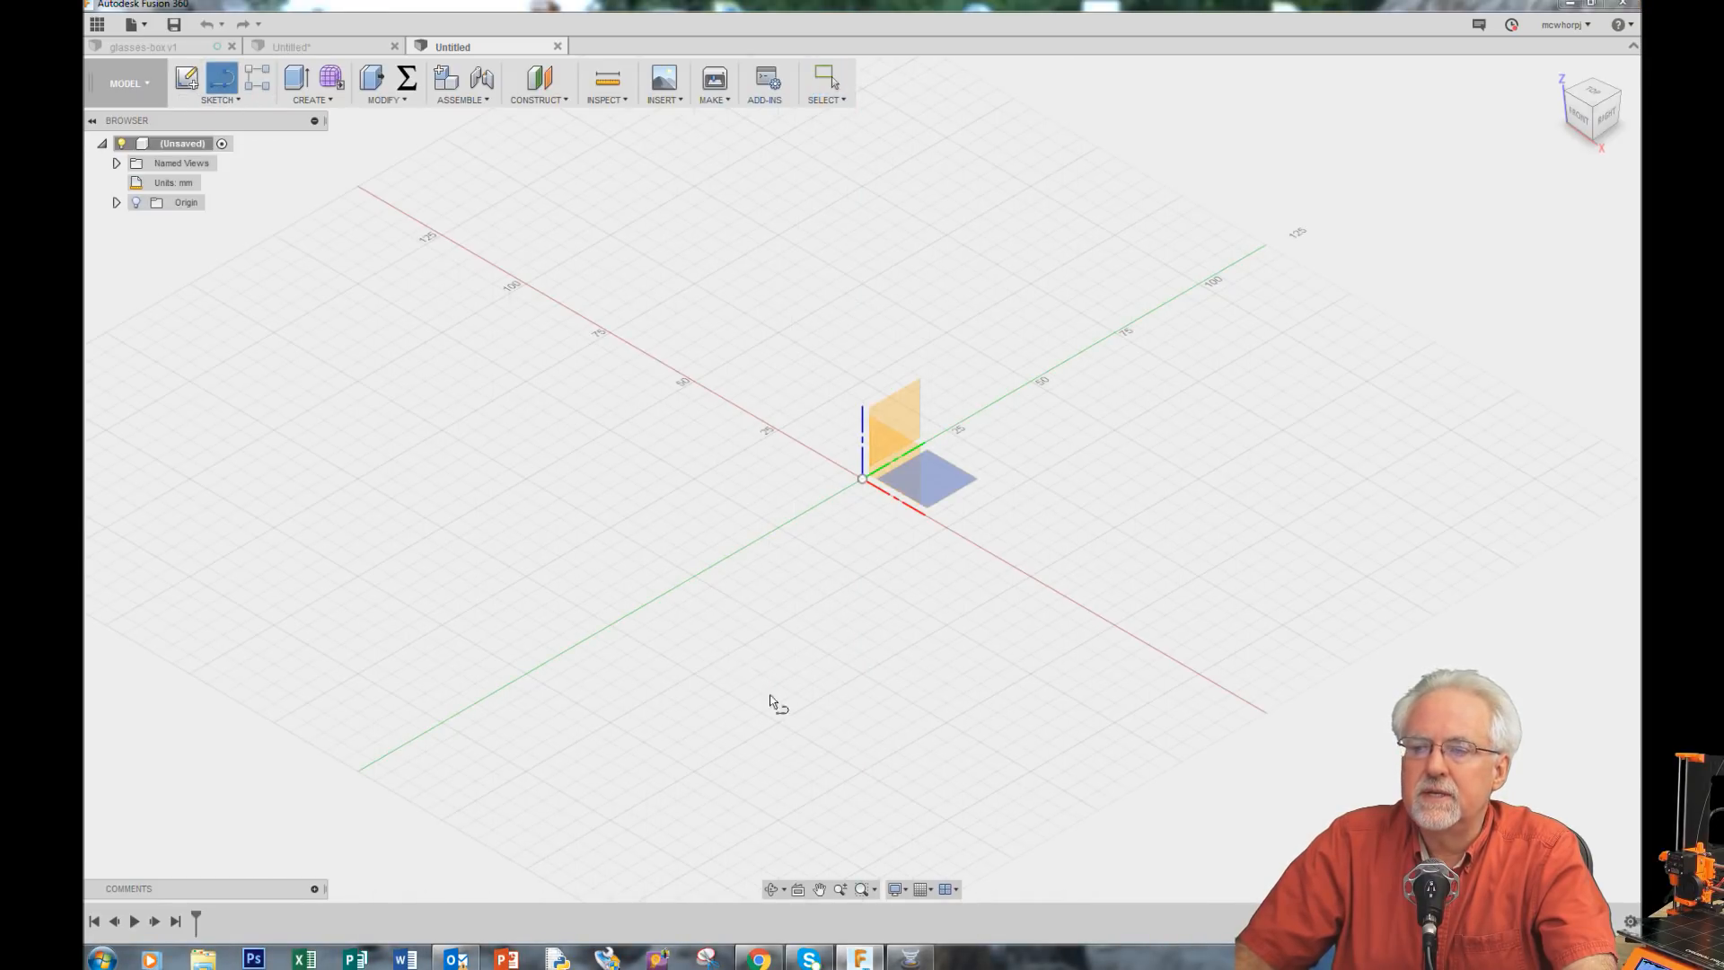
click(933, 479)
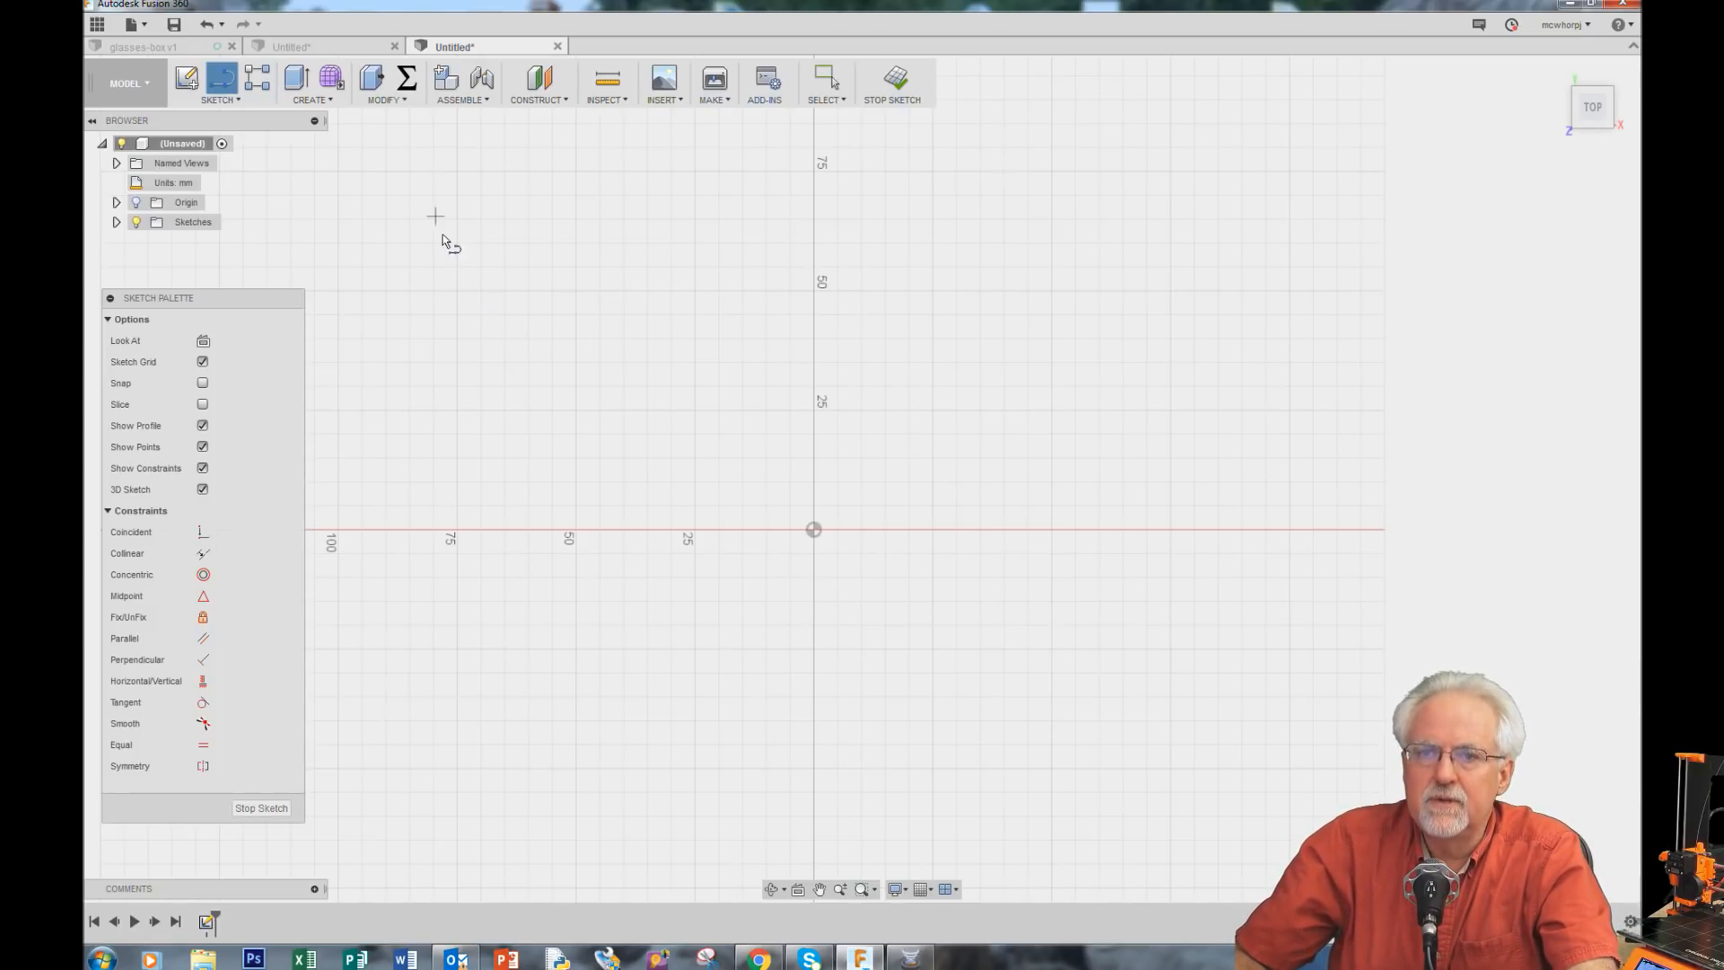
Step: Open Change Parameters and add a user parameter named width with an expression of 42 mm
click(401, 102)
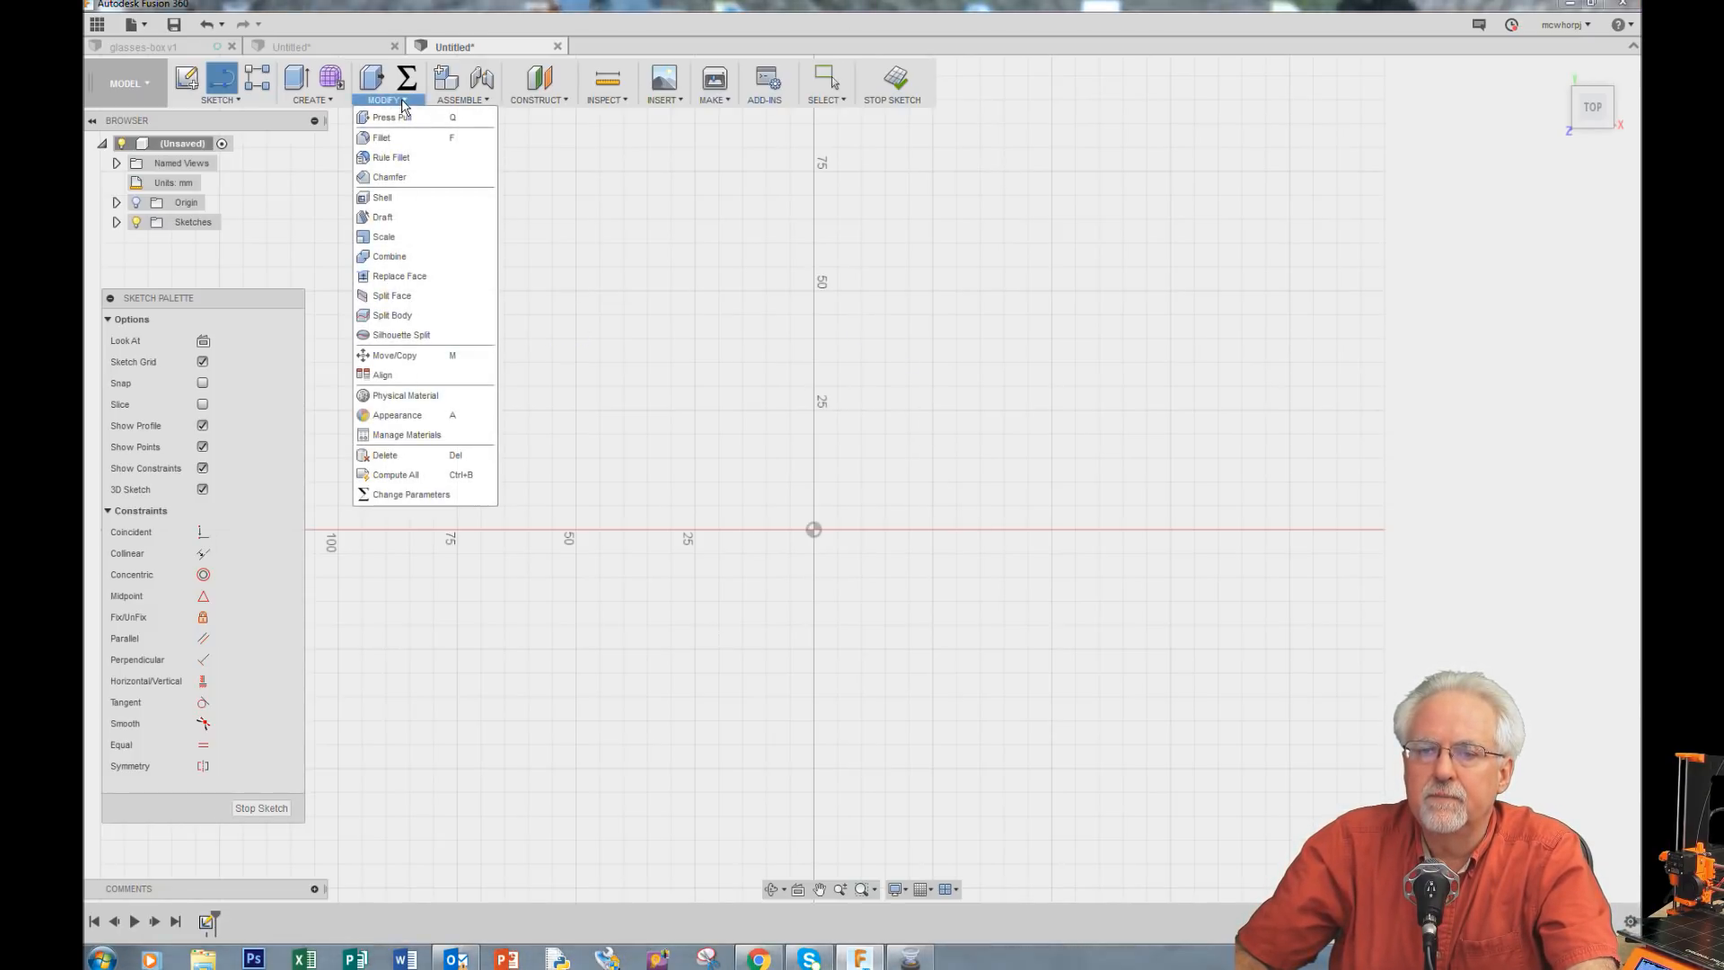
click(395, 495)
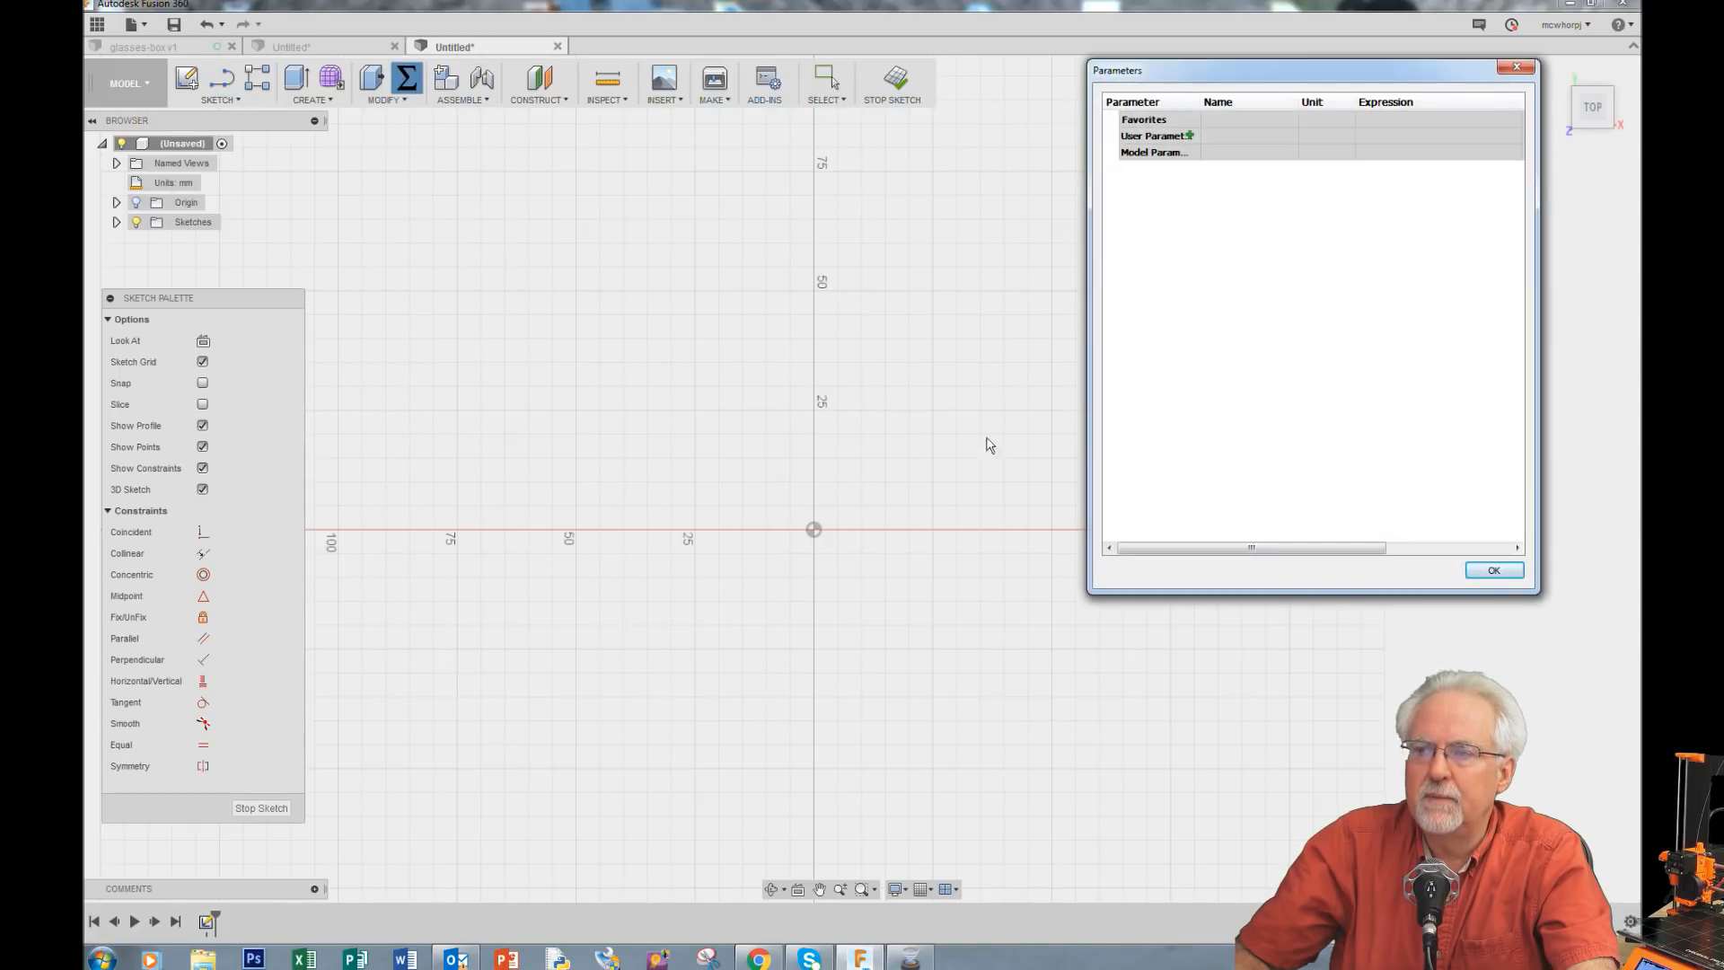
drag(1351, 75, 781, 196)
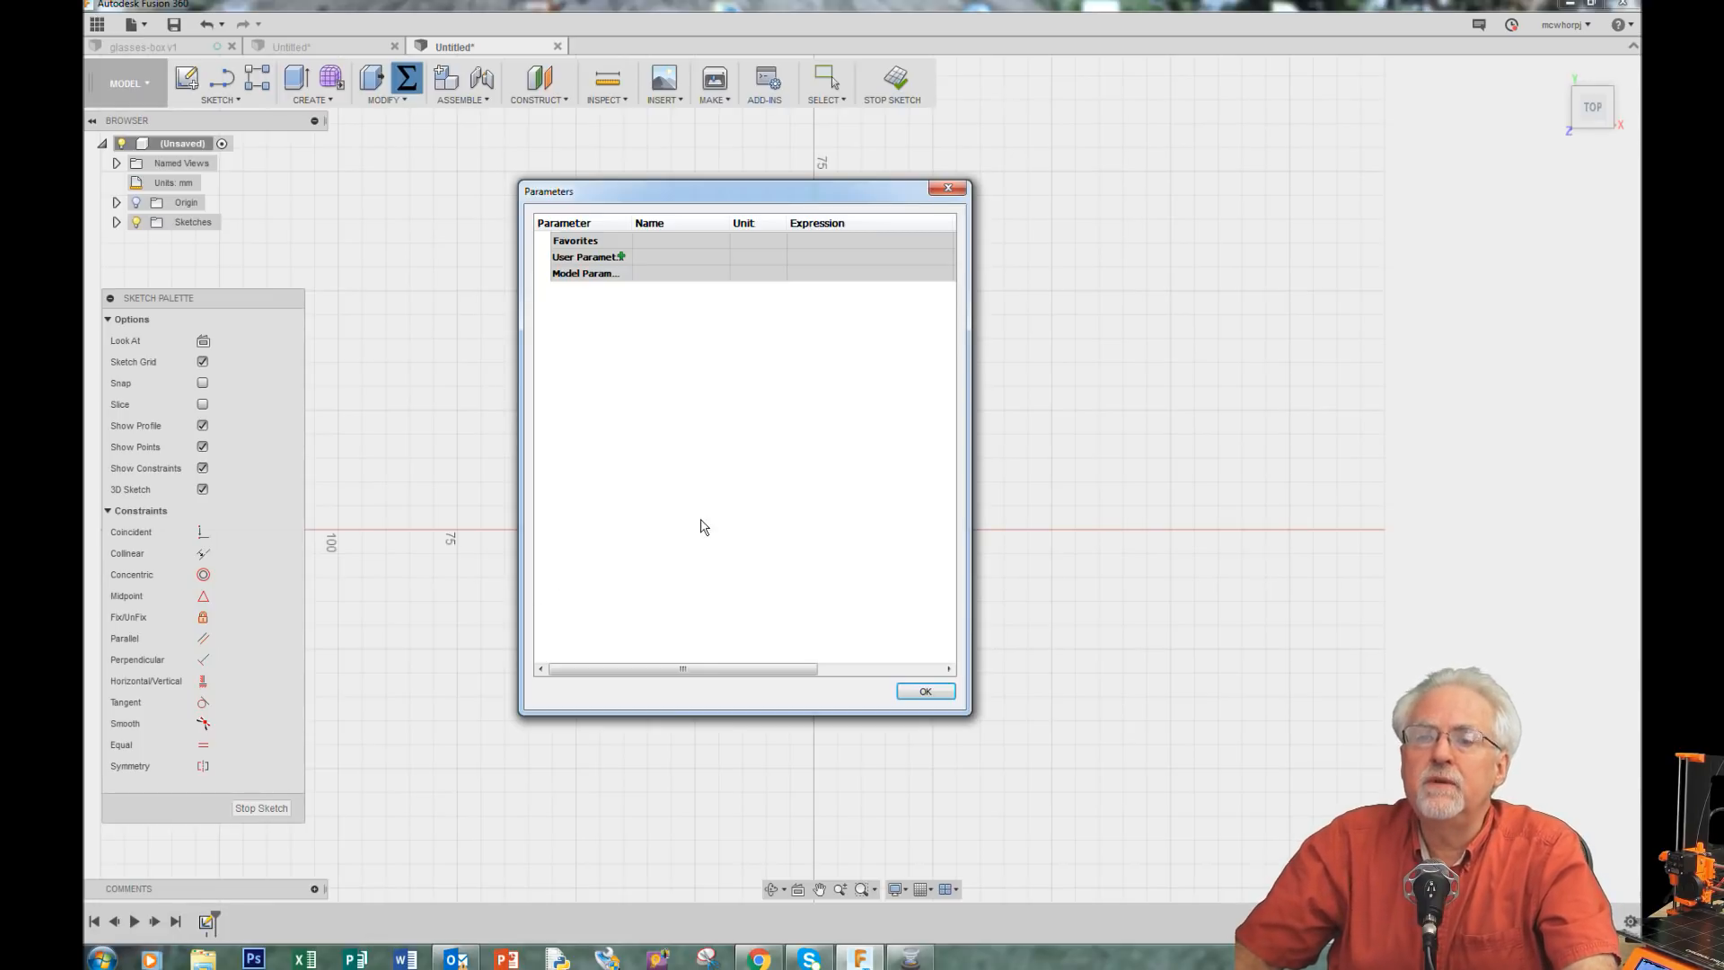
click(620, 258)
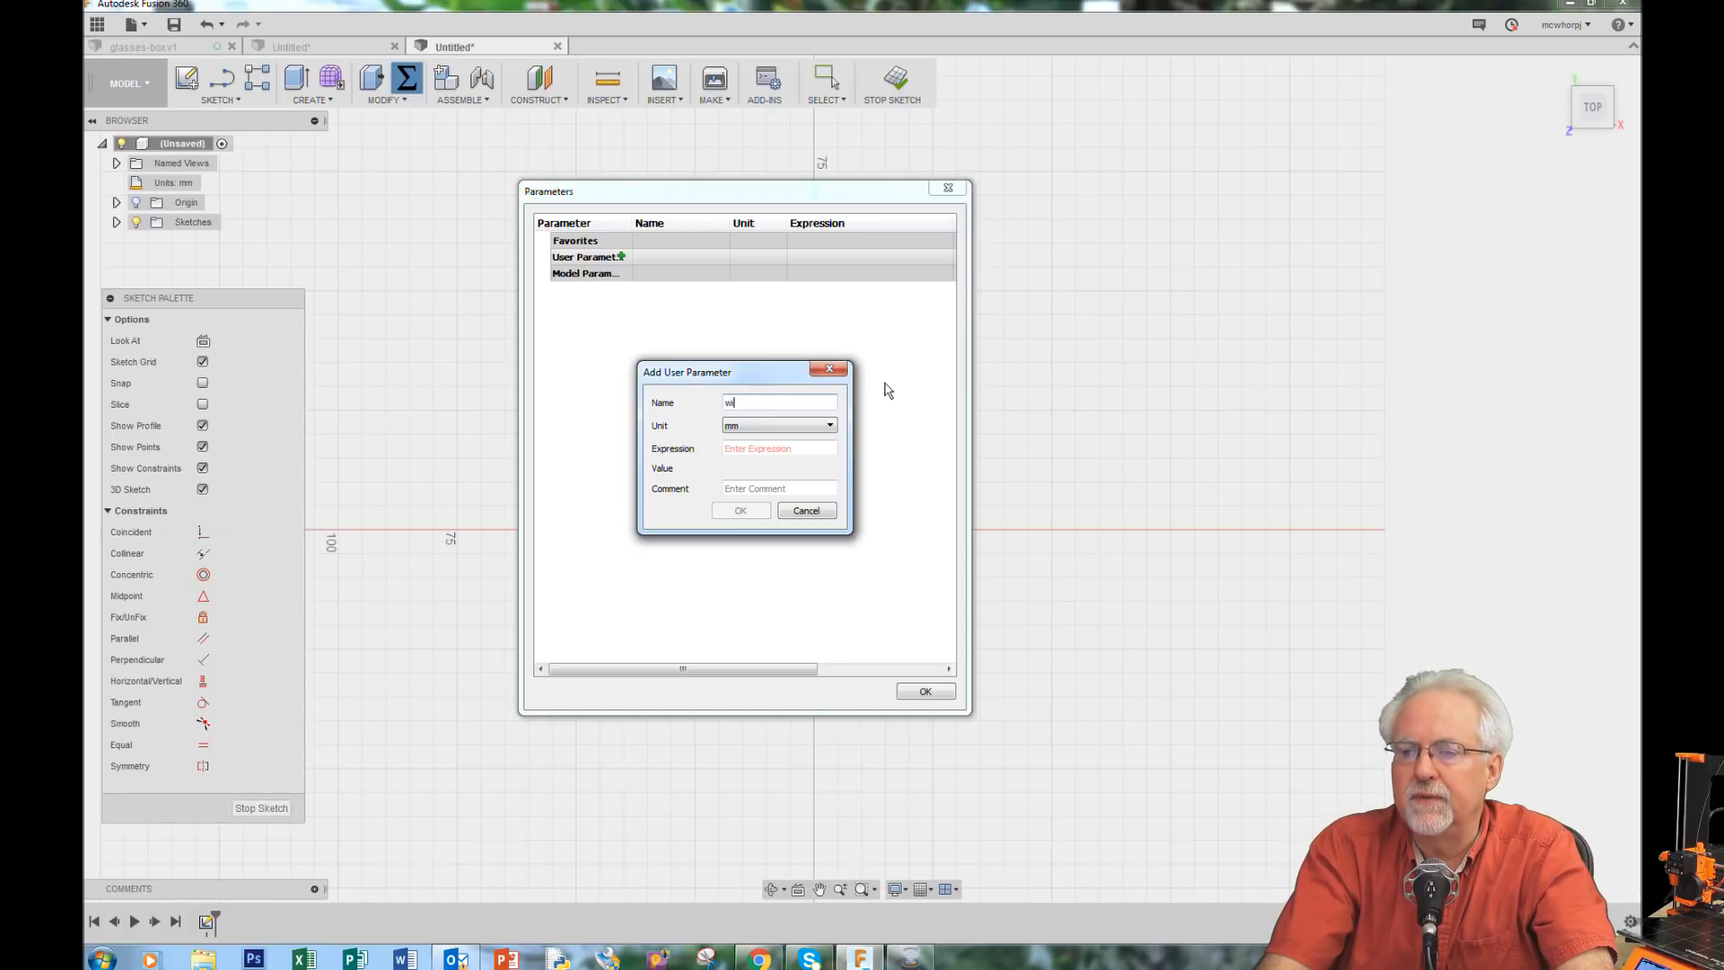
key(Tab)
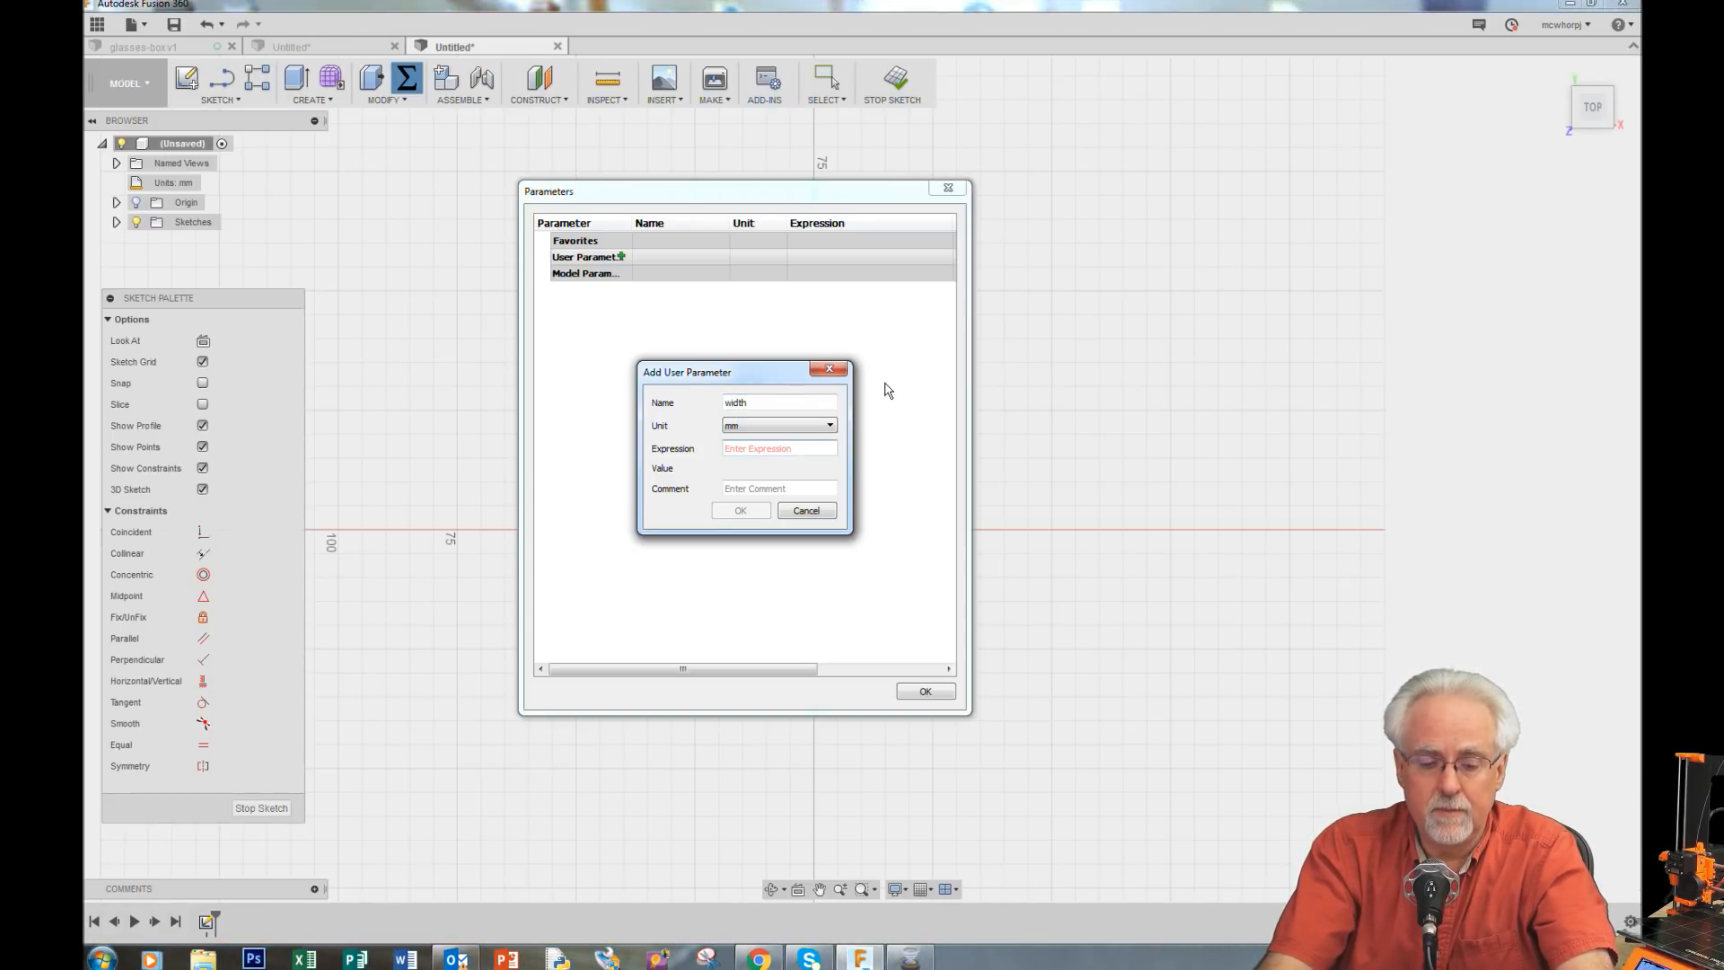
text(42)
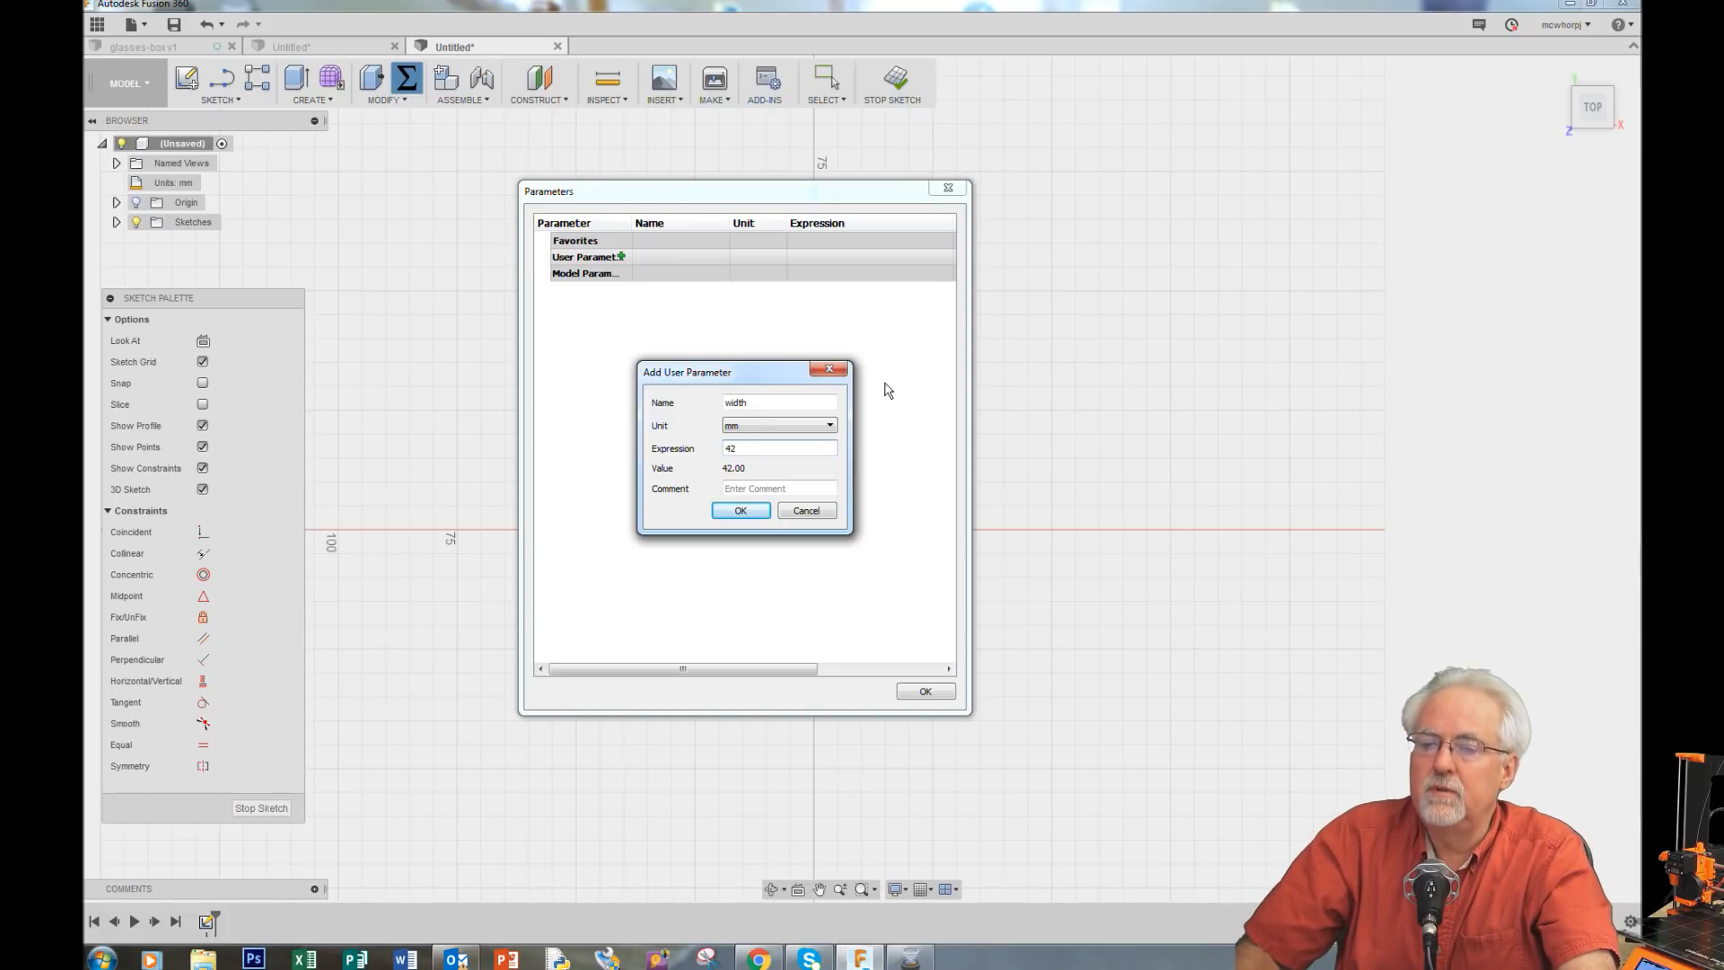
click(732, 510)
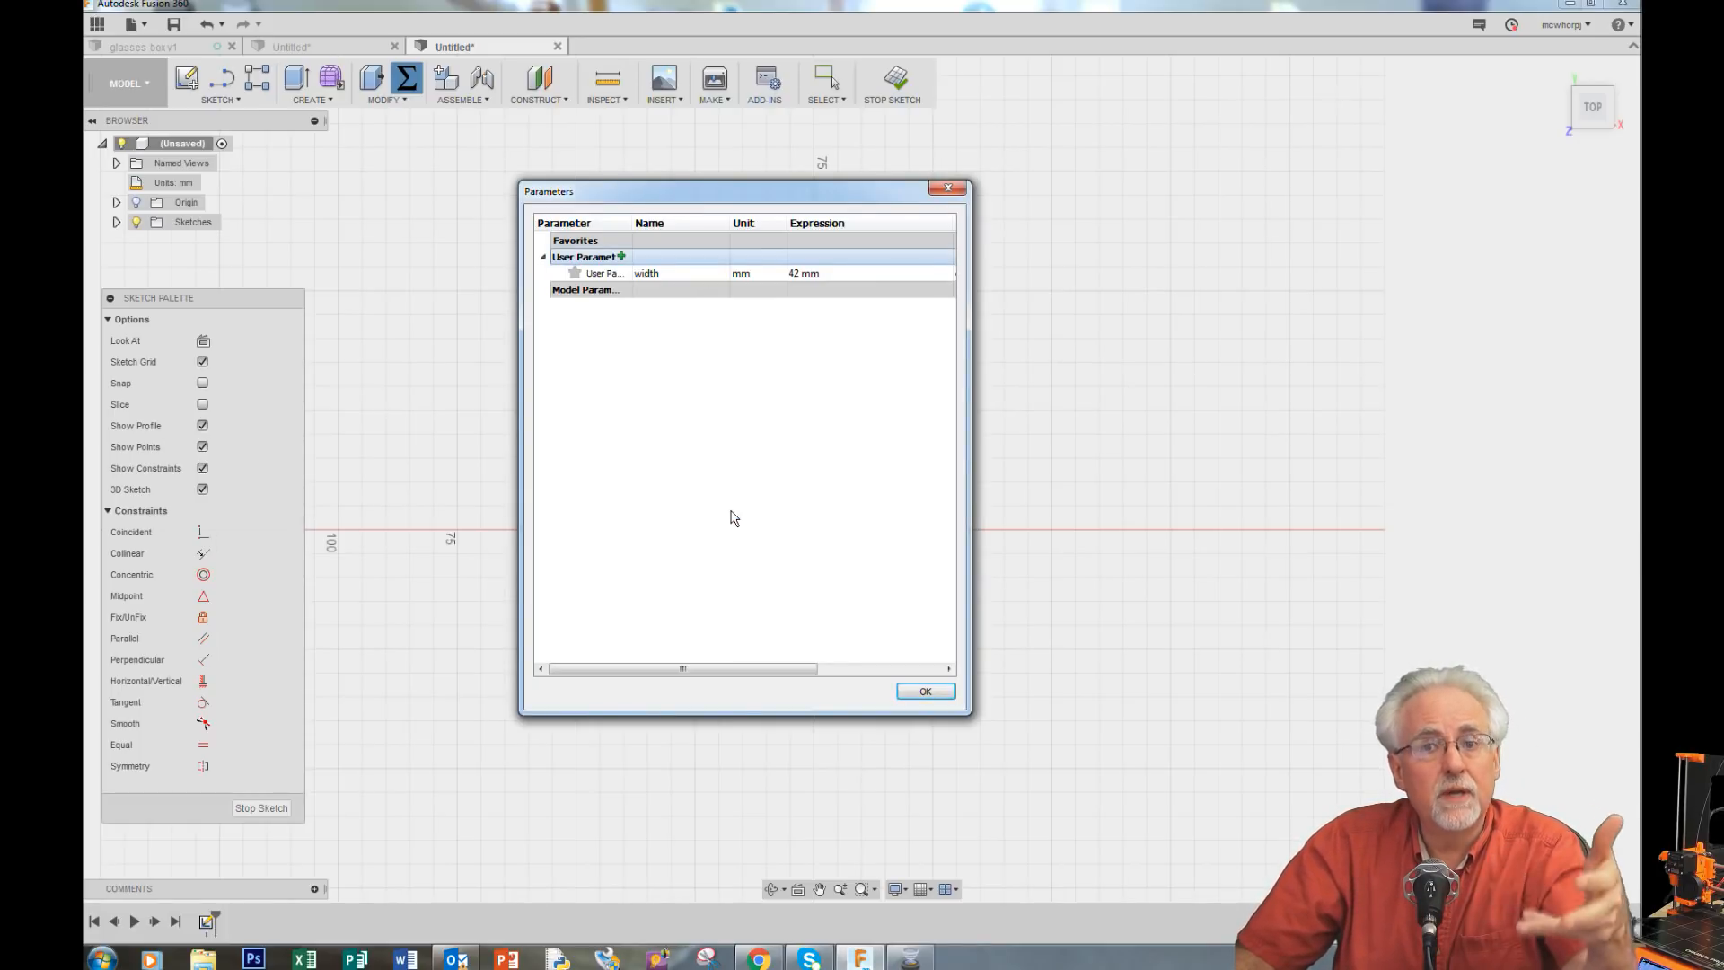
Step: Add a user parameter named length with an expression of 32 mm
click(621, 258)
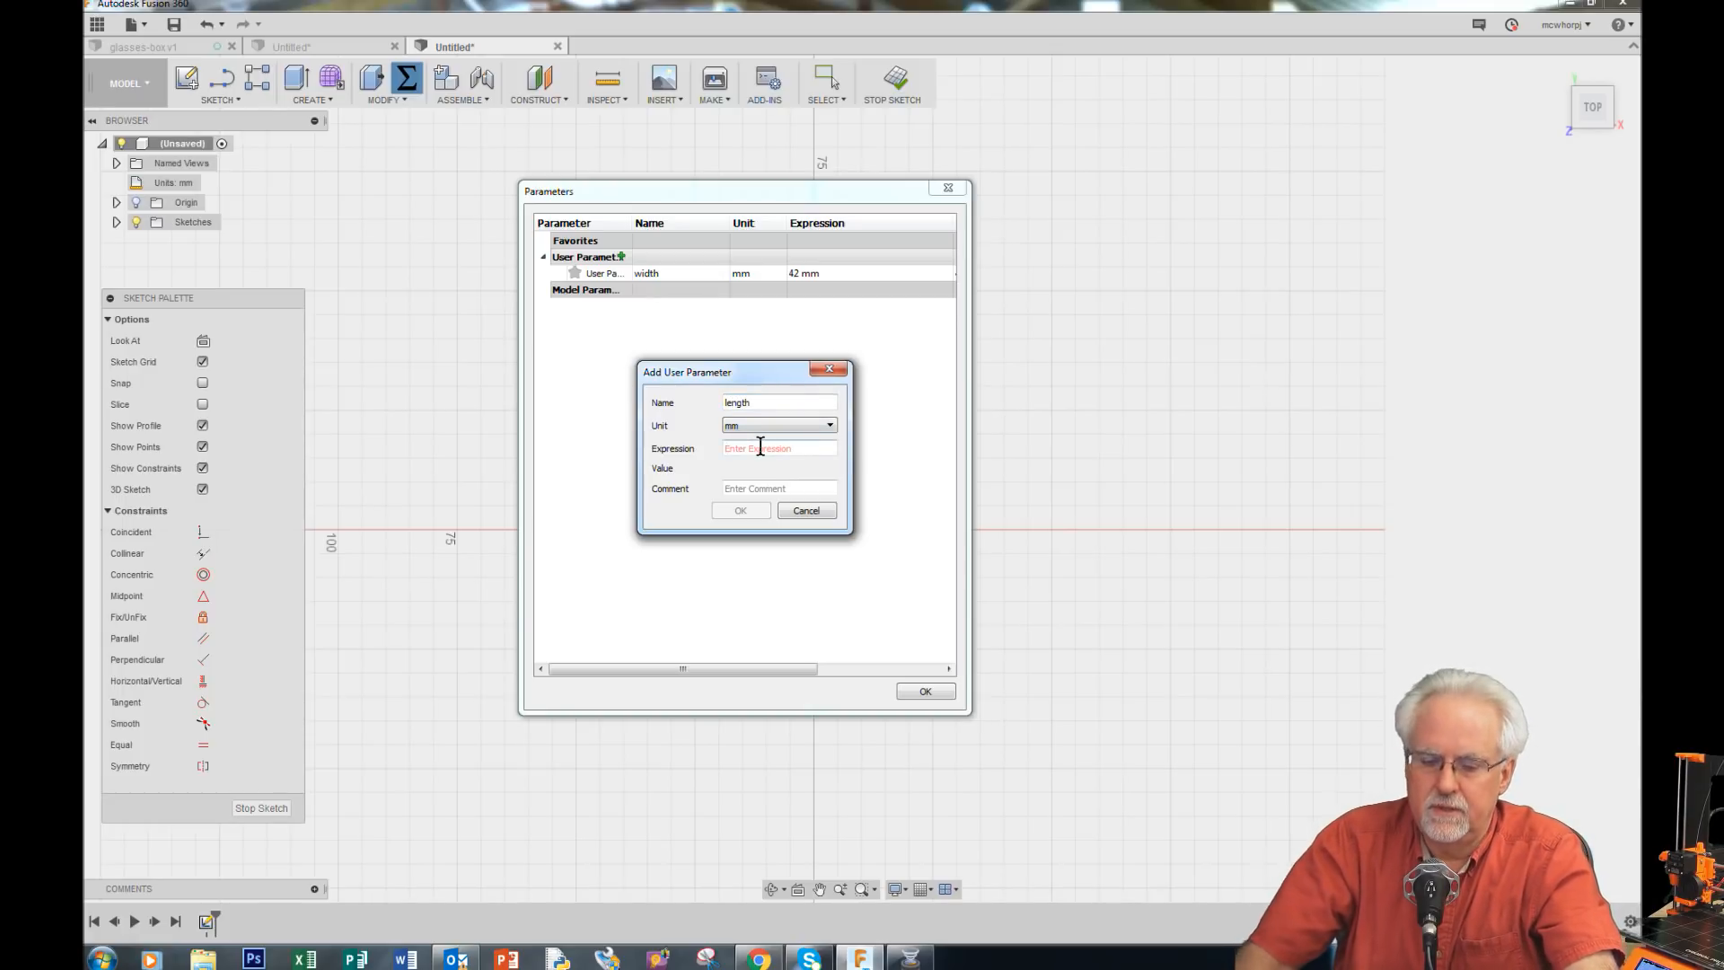
text(32)
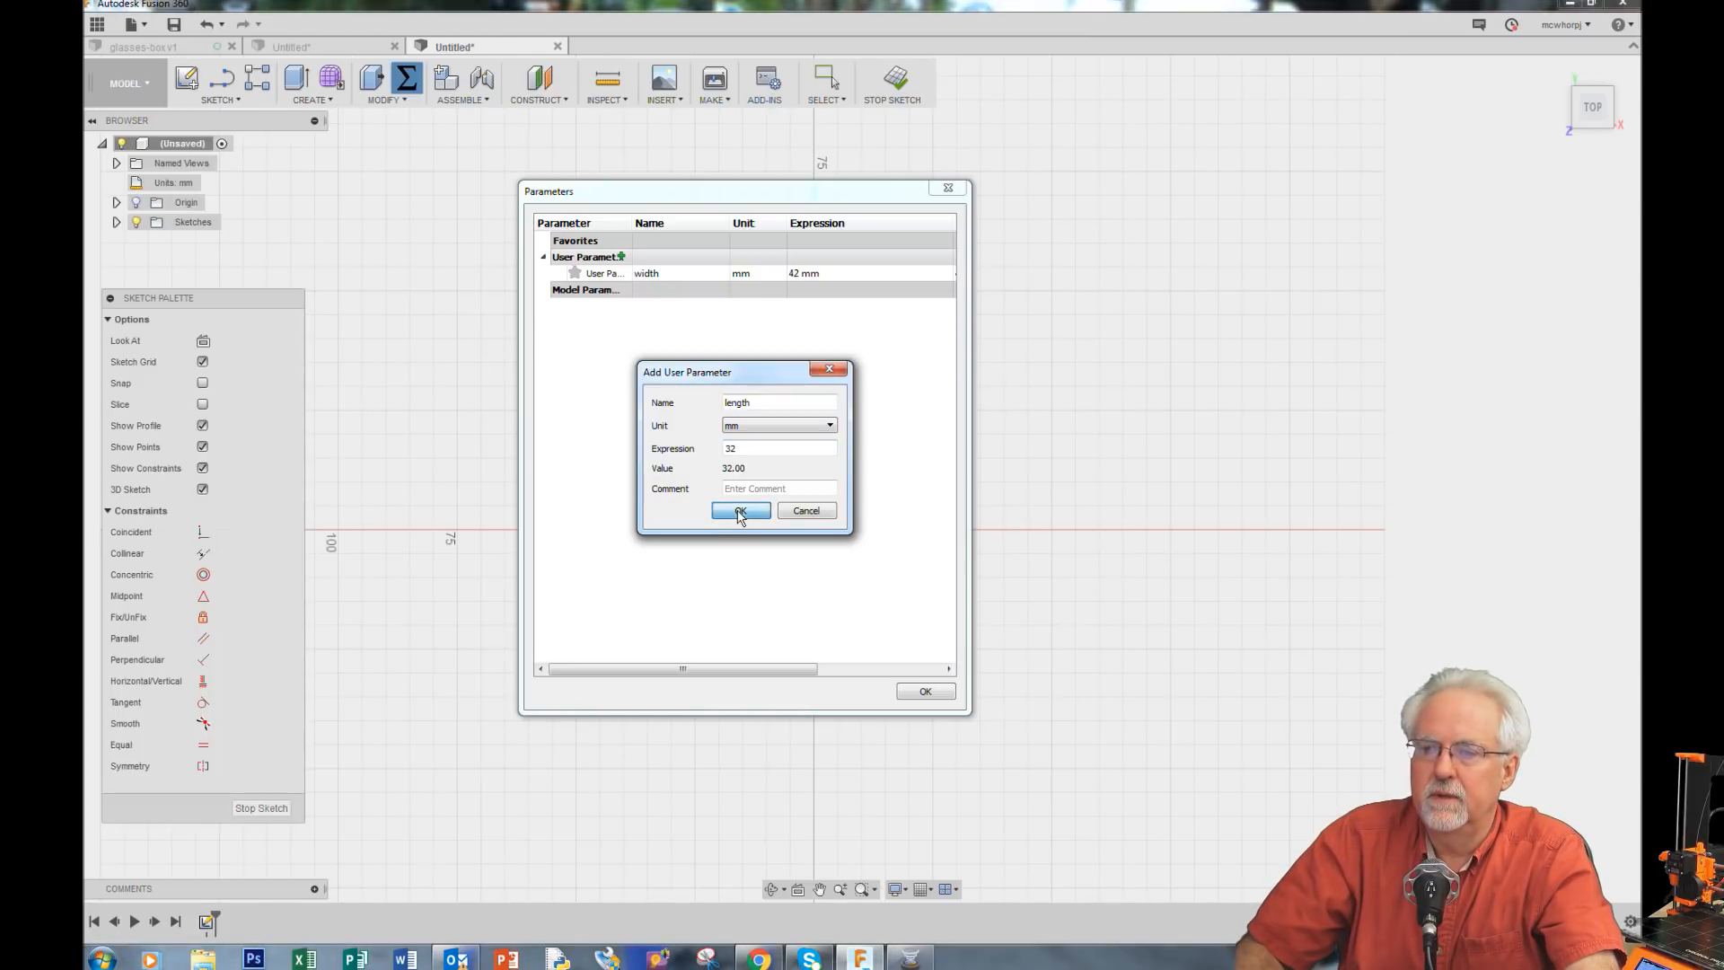
click(740, 510)
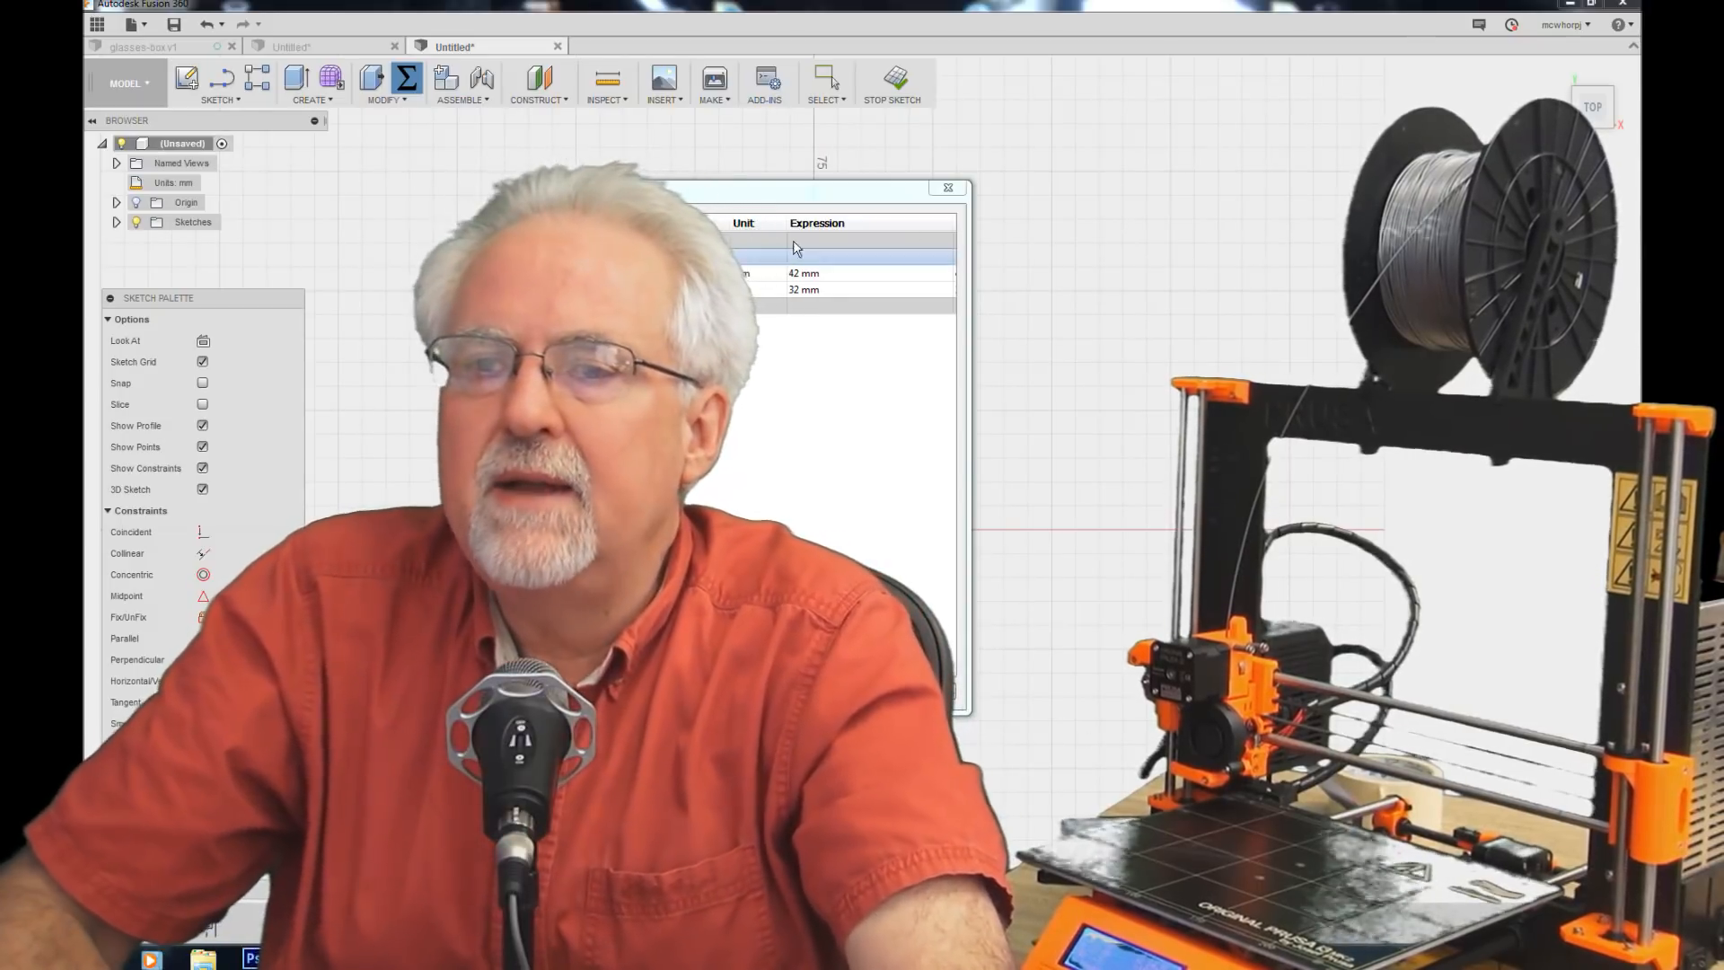
Step: Add a user parameter named bottomHeight with an expression of 100 mm
click(644, 257)
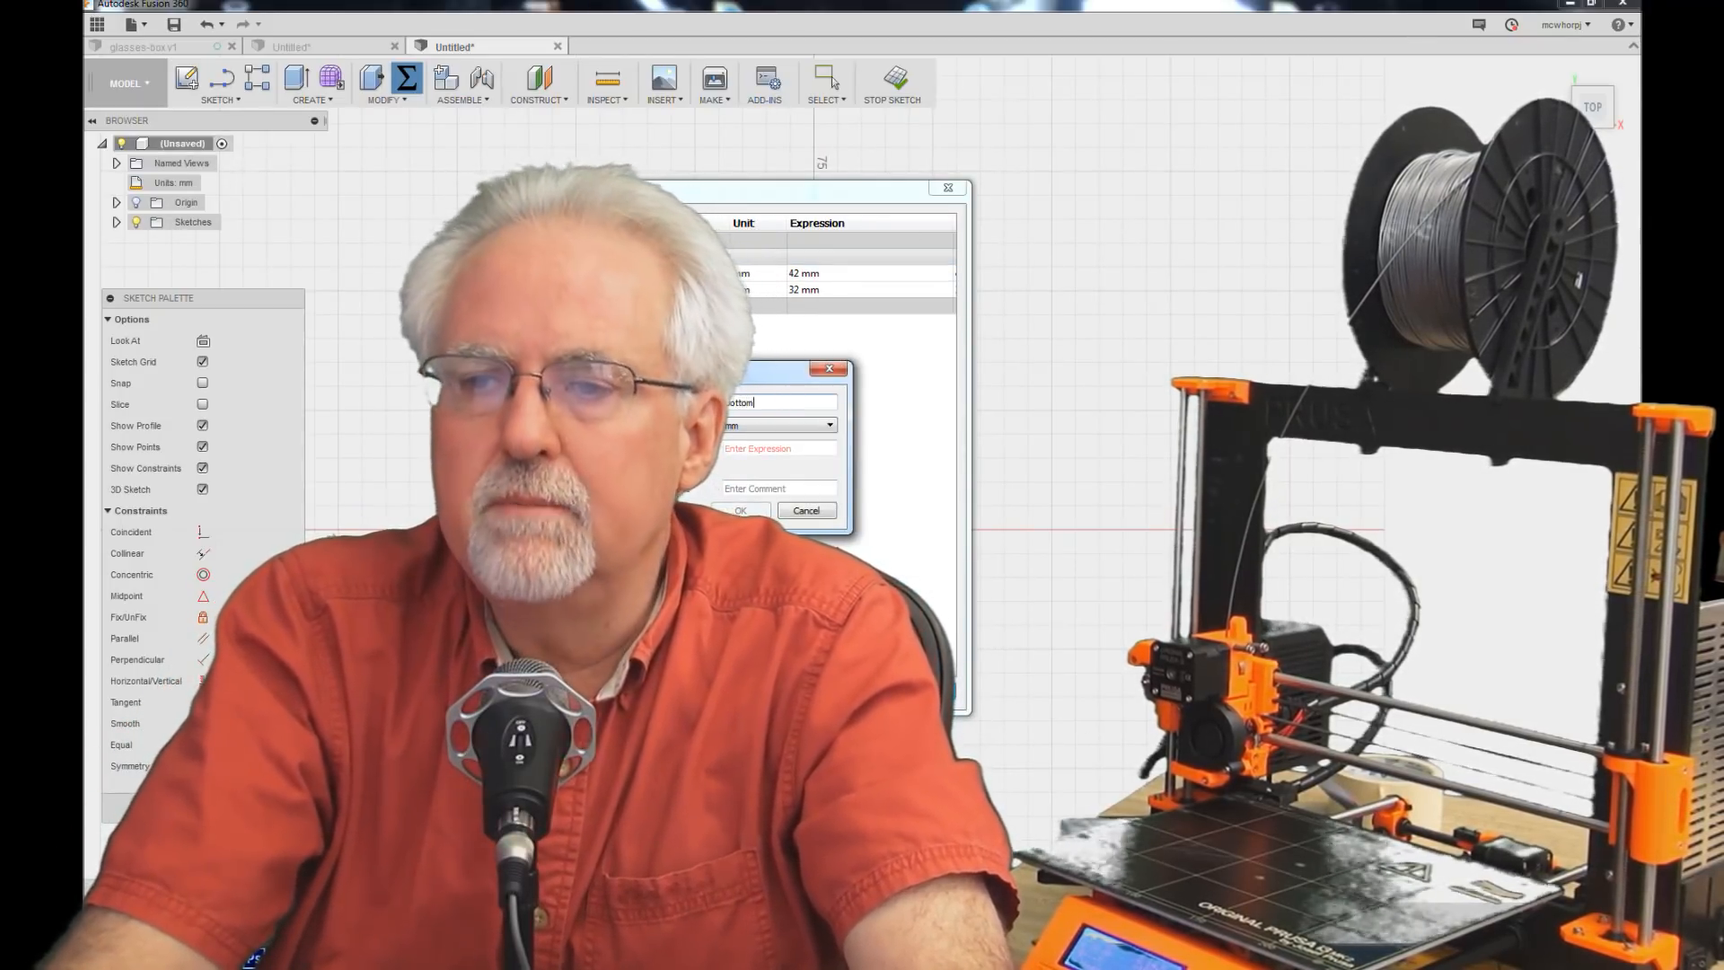
text(bottomHeight)
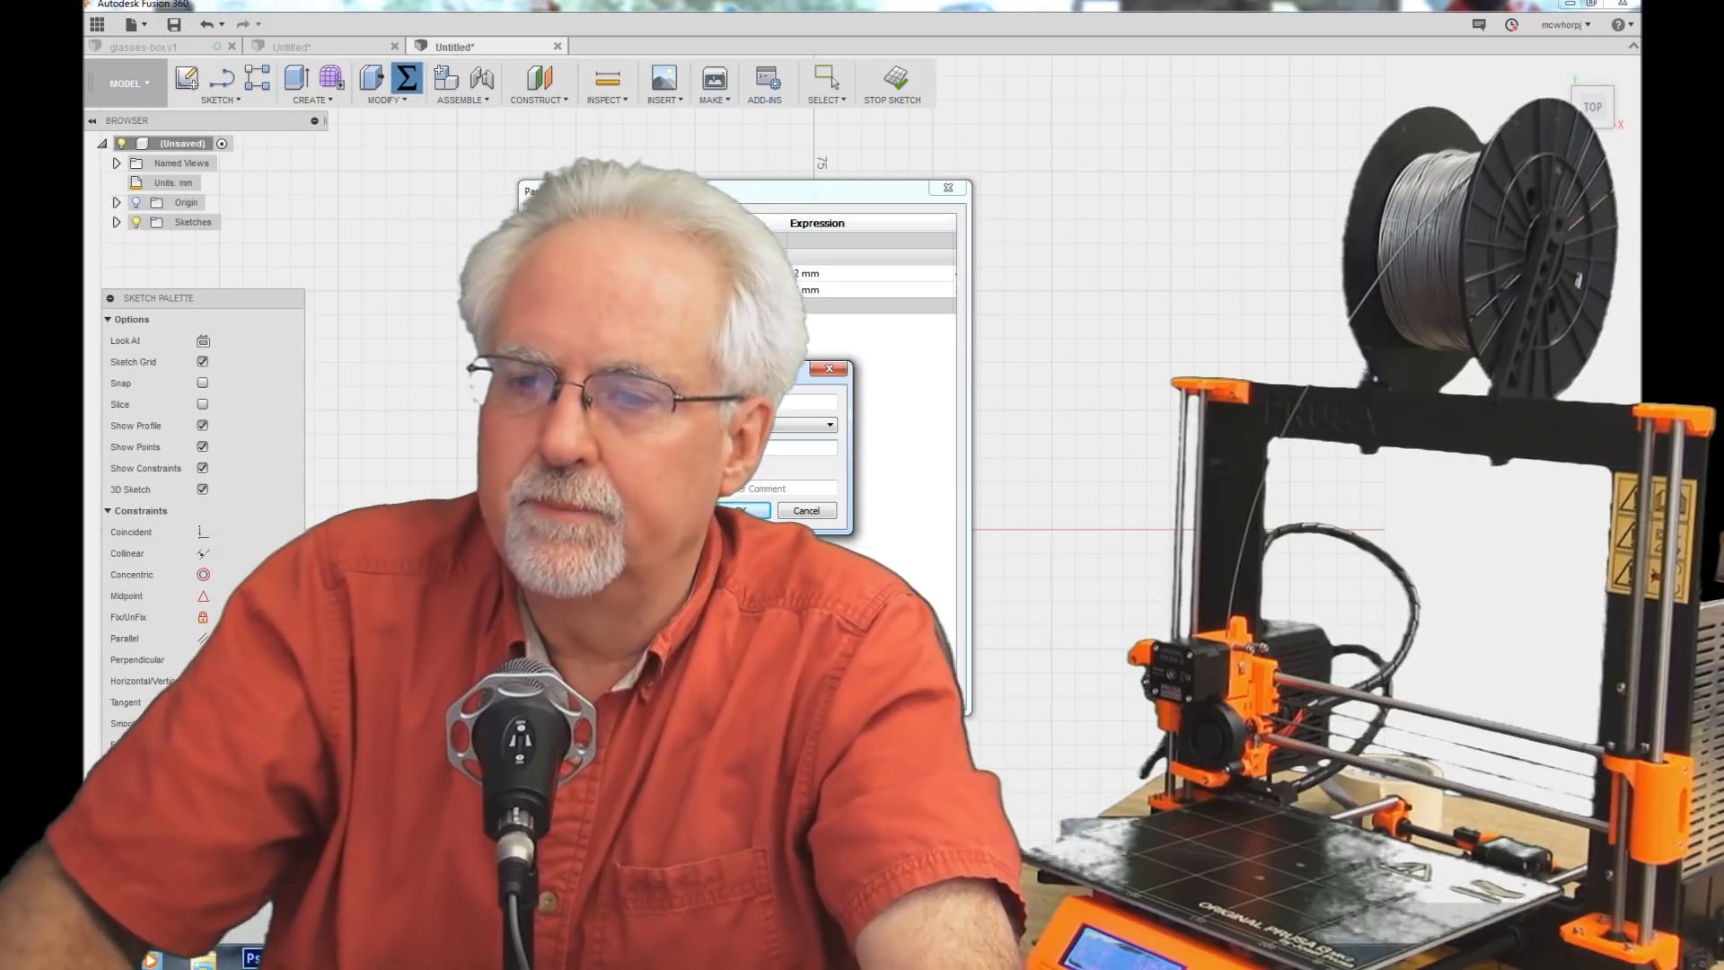
click(742, 510)
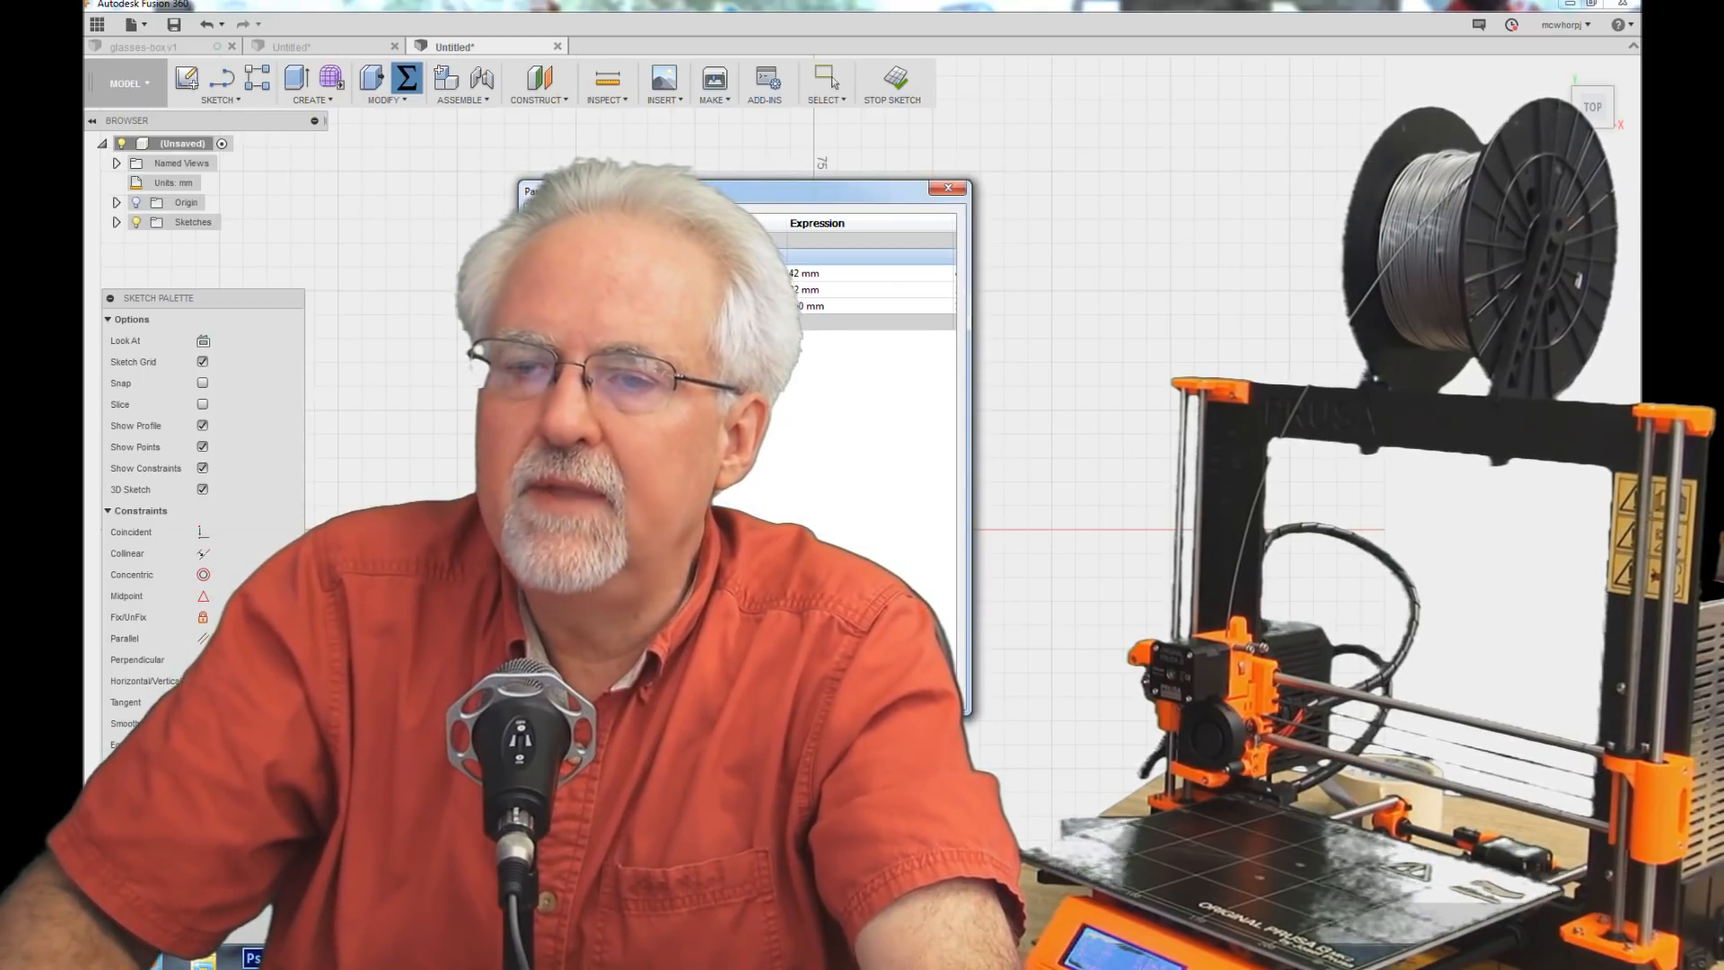
Step: Add user parameters topHeight and lipHeight, each with an expression of 20 mm
click(636, 256)
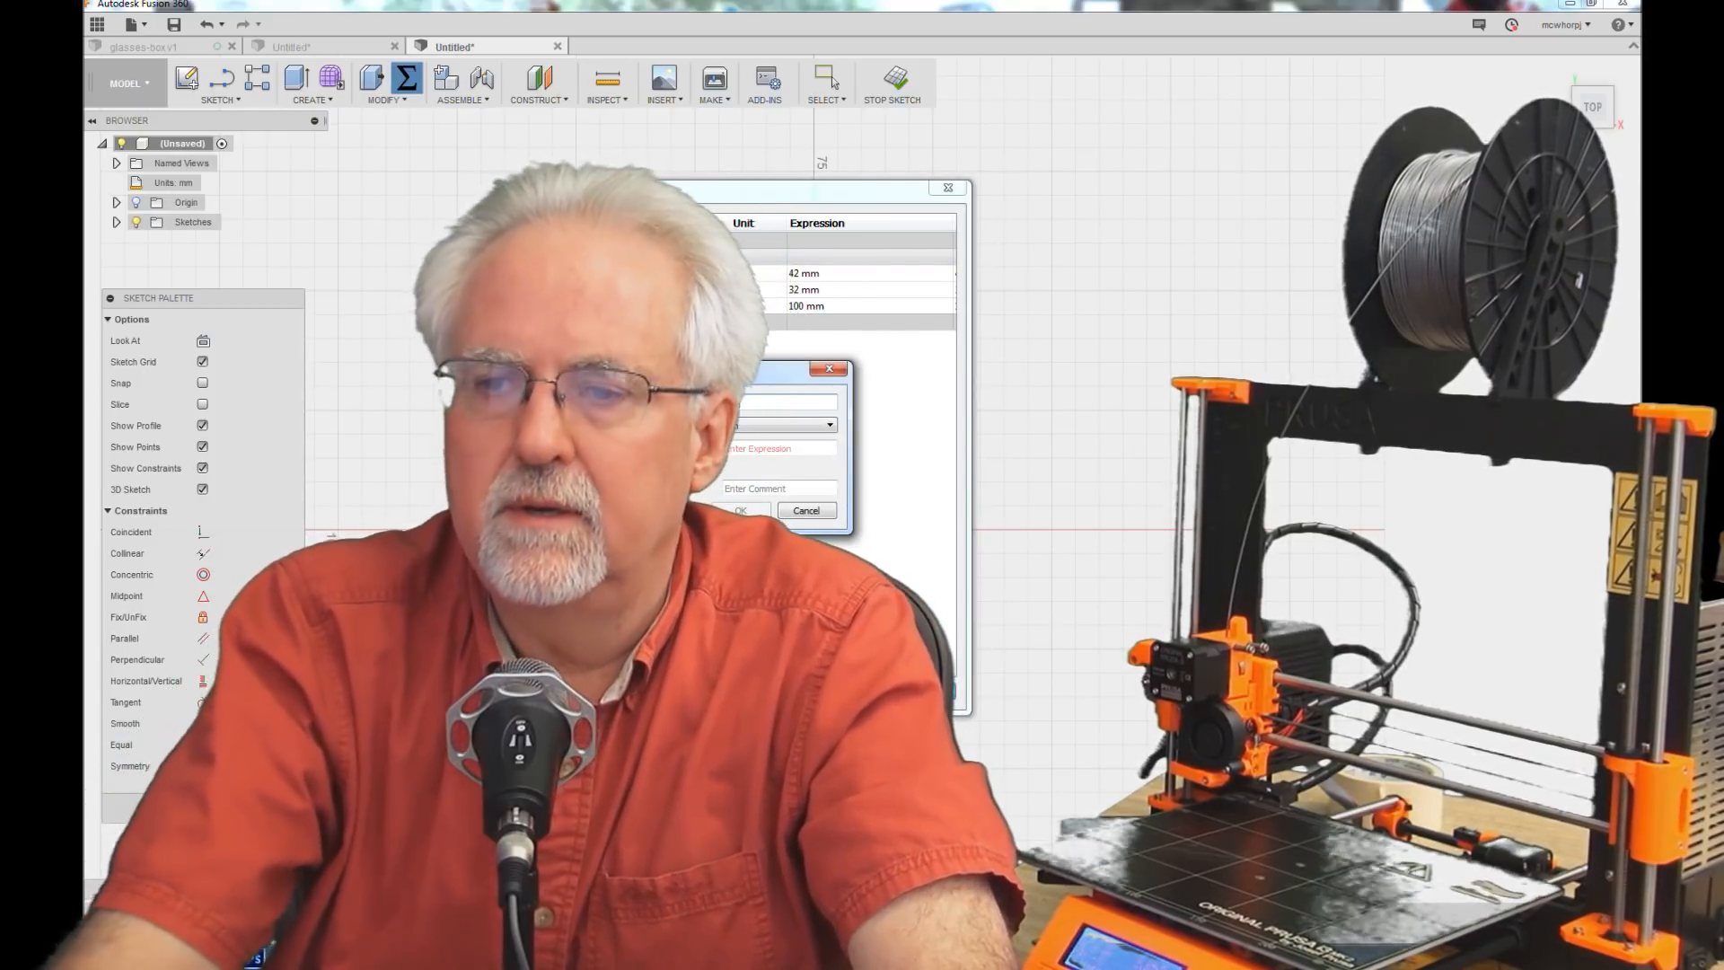
text(eight)
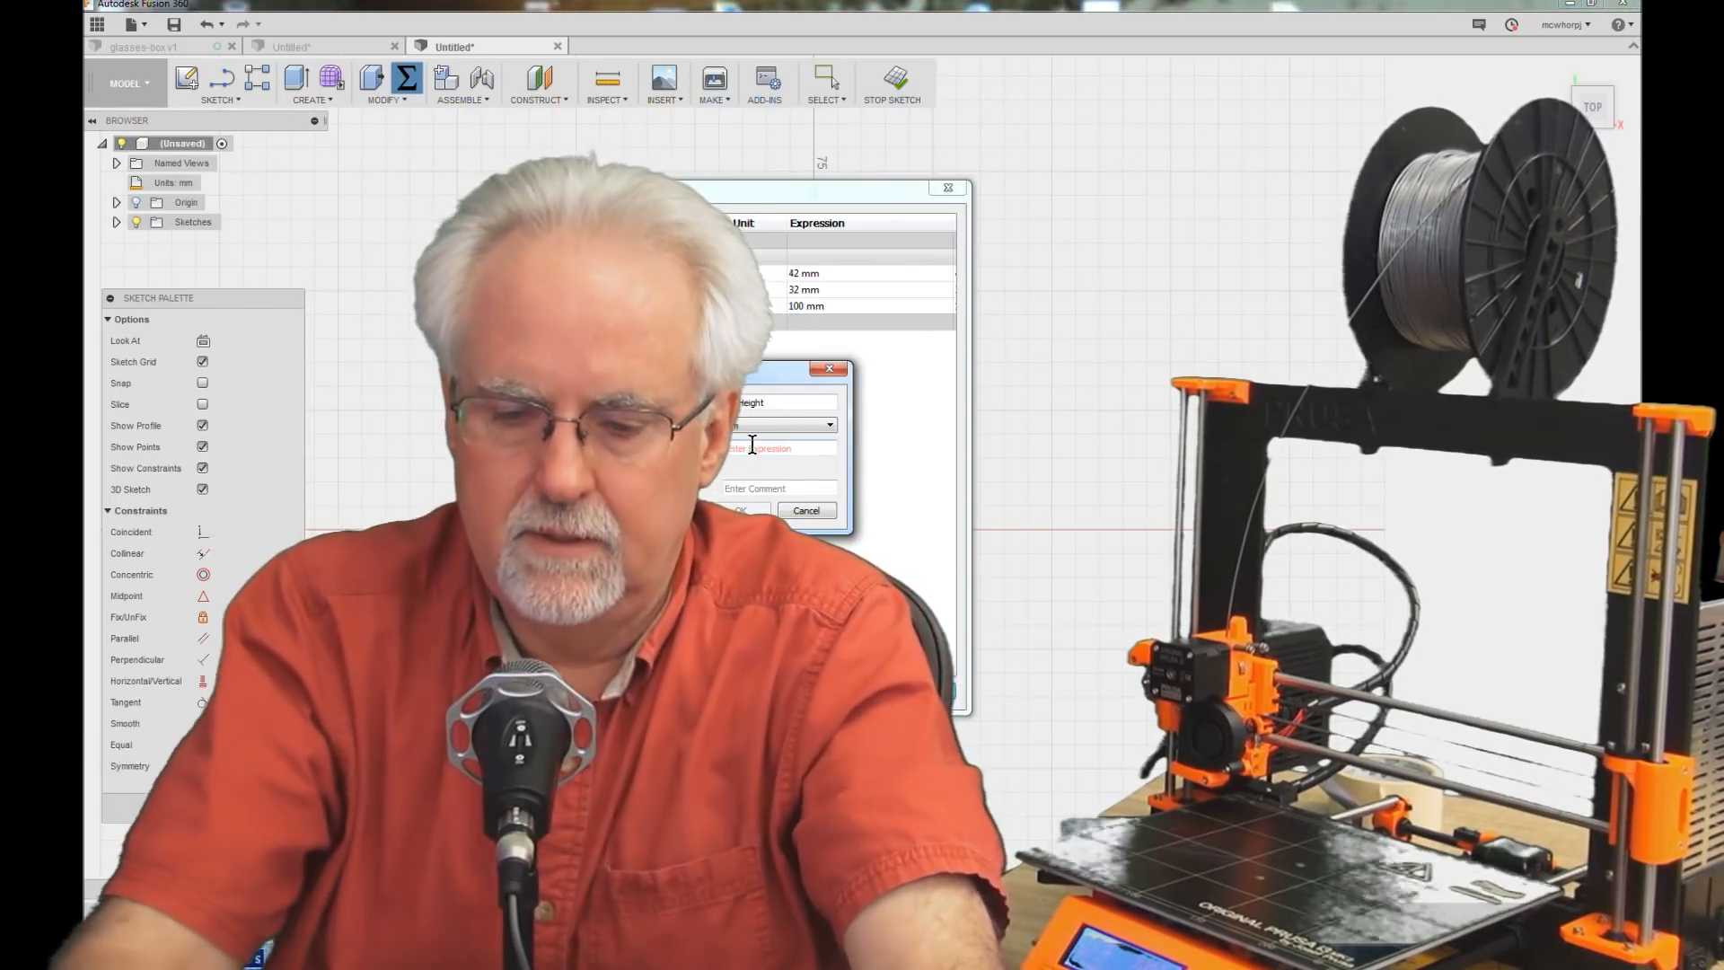
text(20)
click(743, 510)
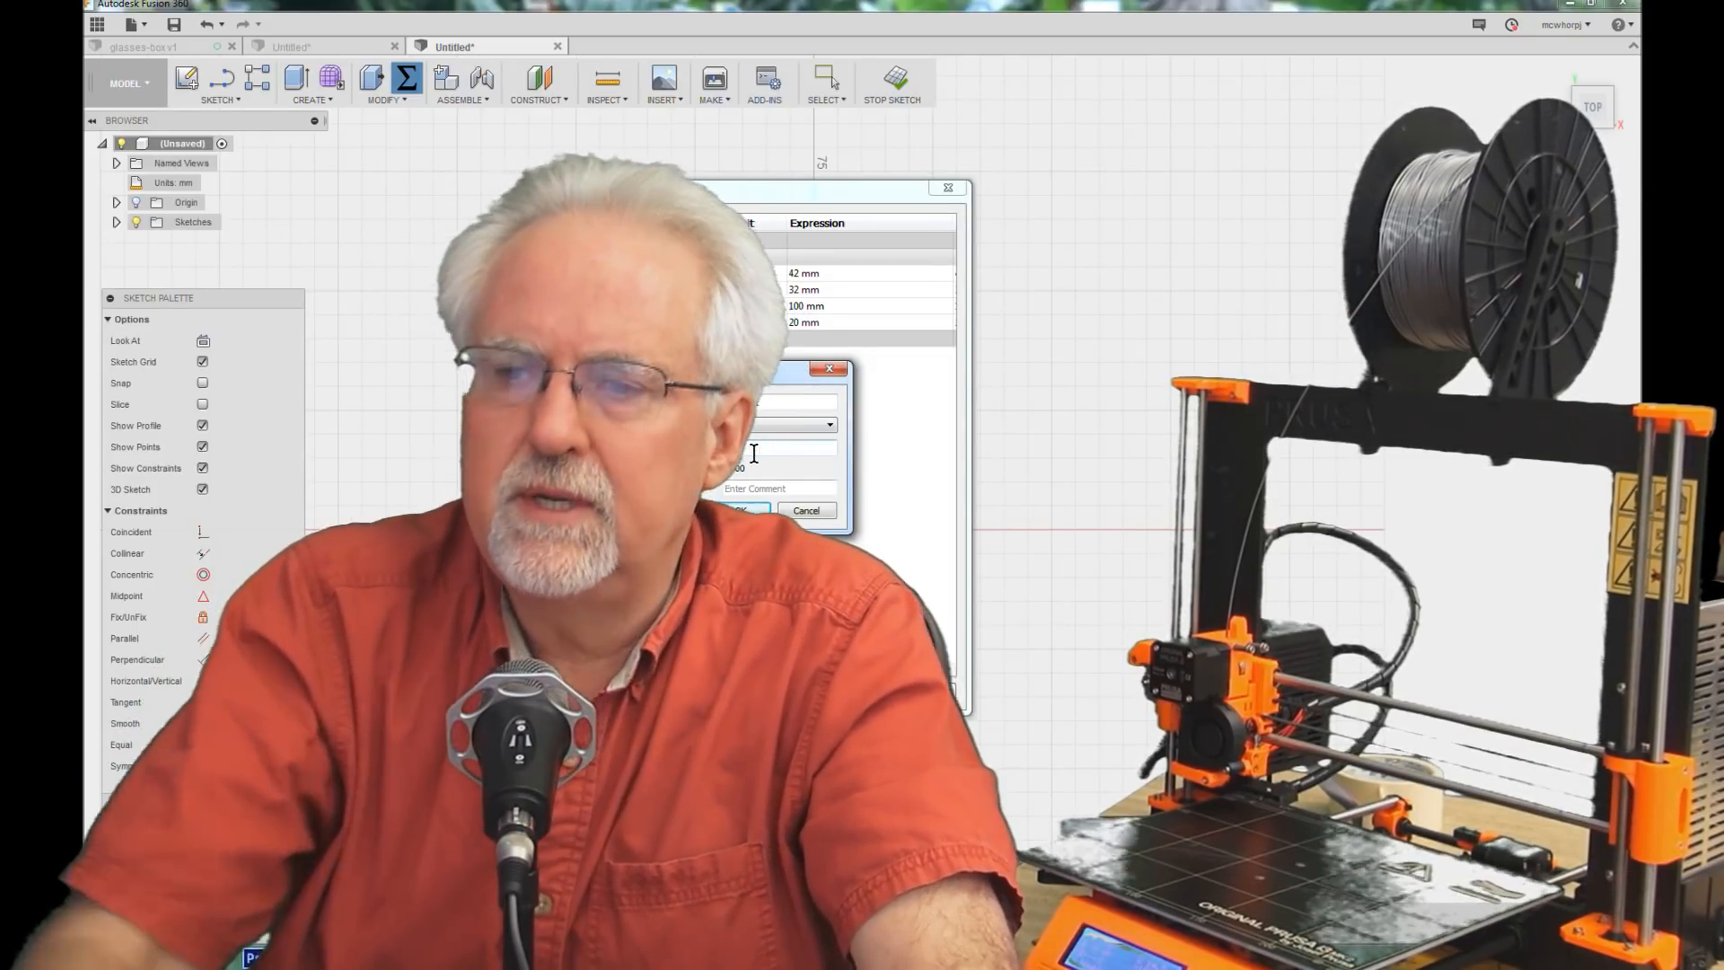
click(760, 510)
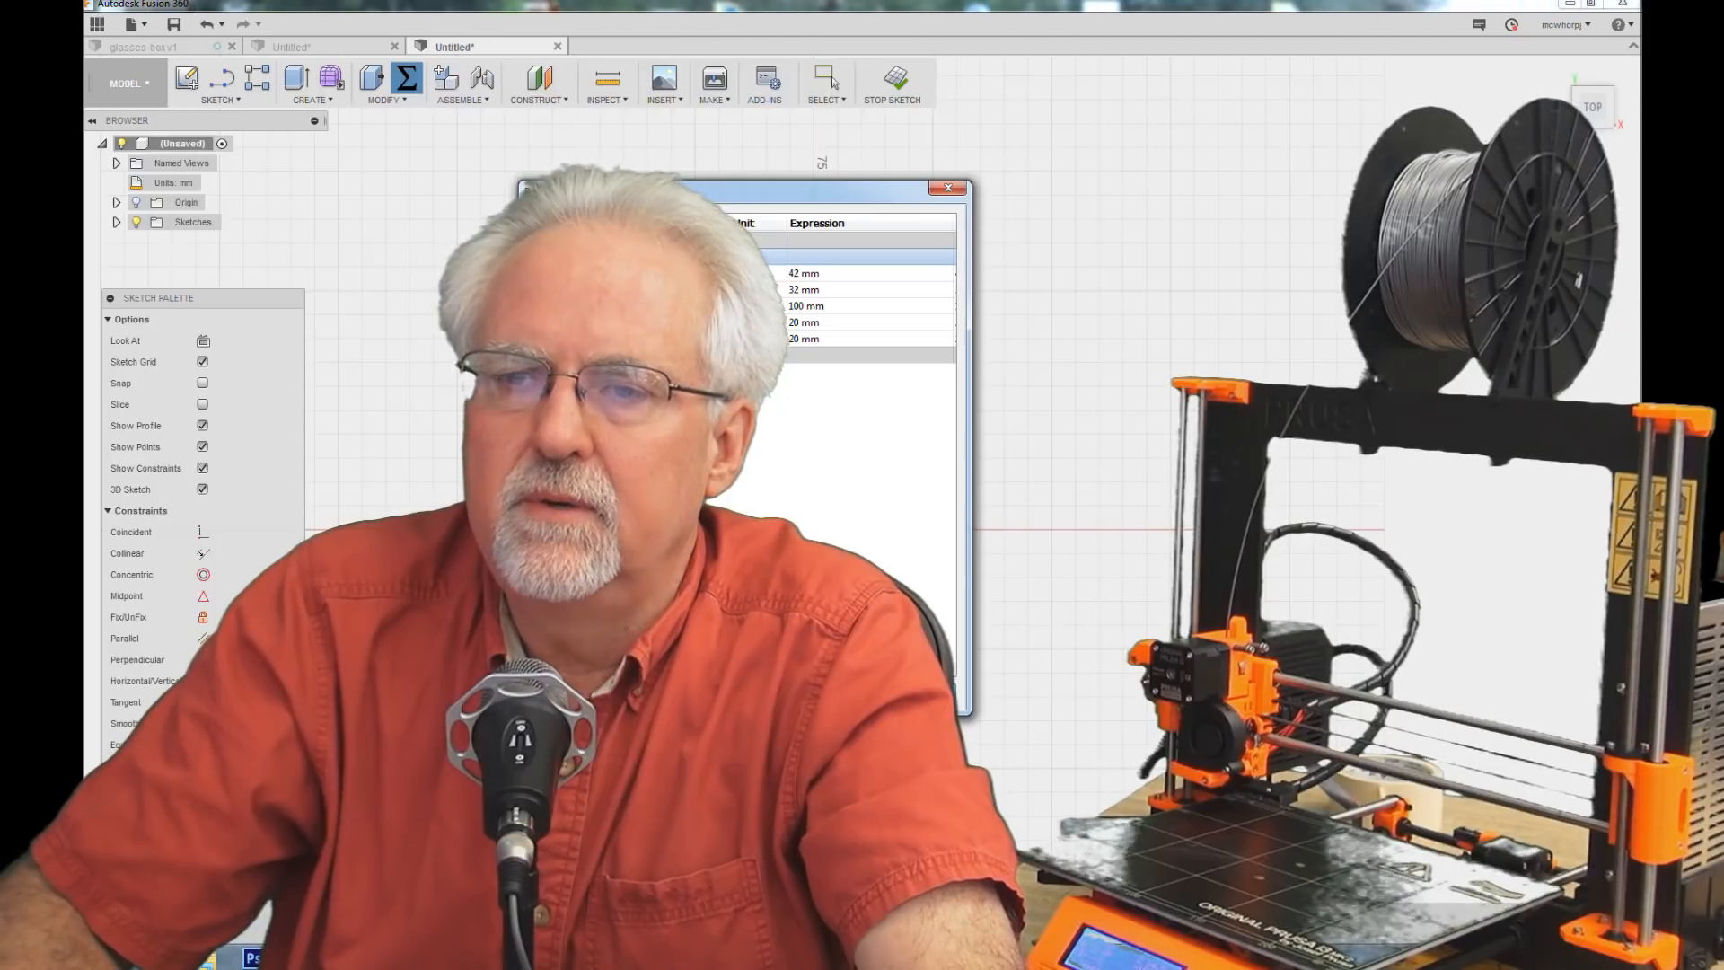
Step: Add a user parameter named wallThickness with an expression of 2 mm
click(619, 257)
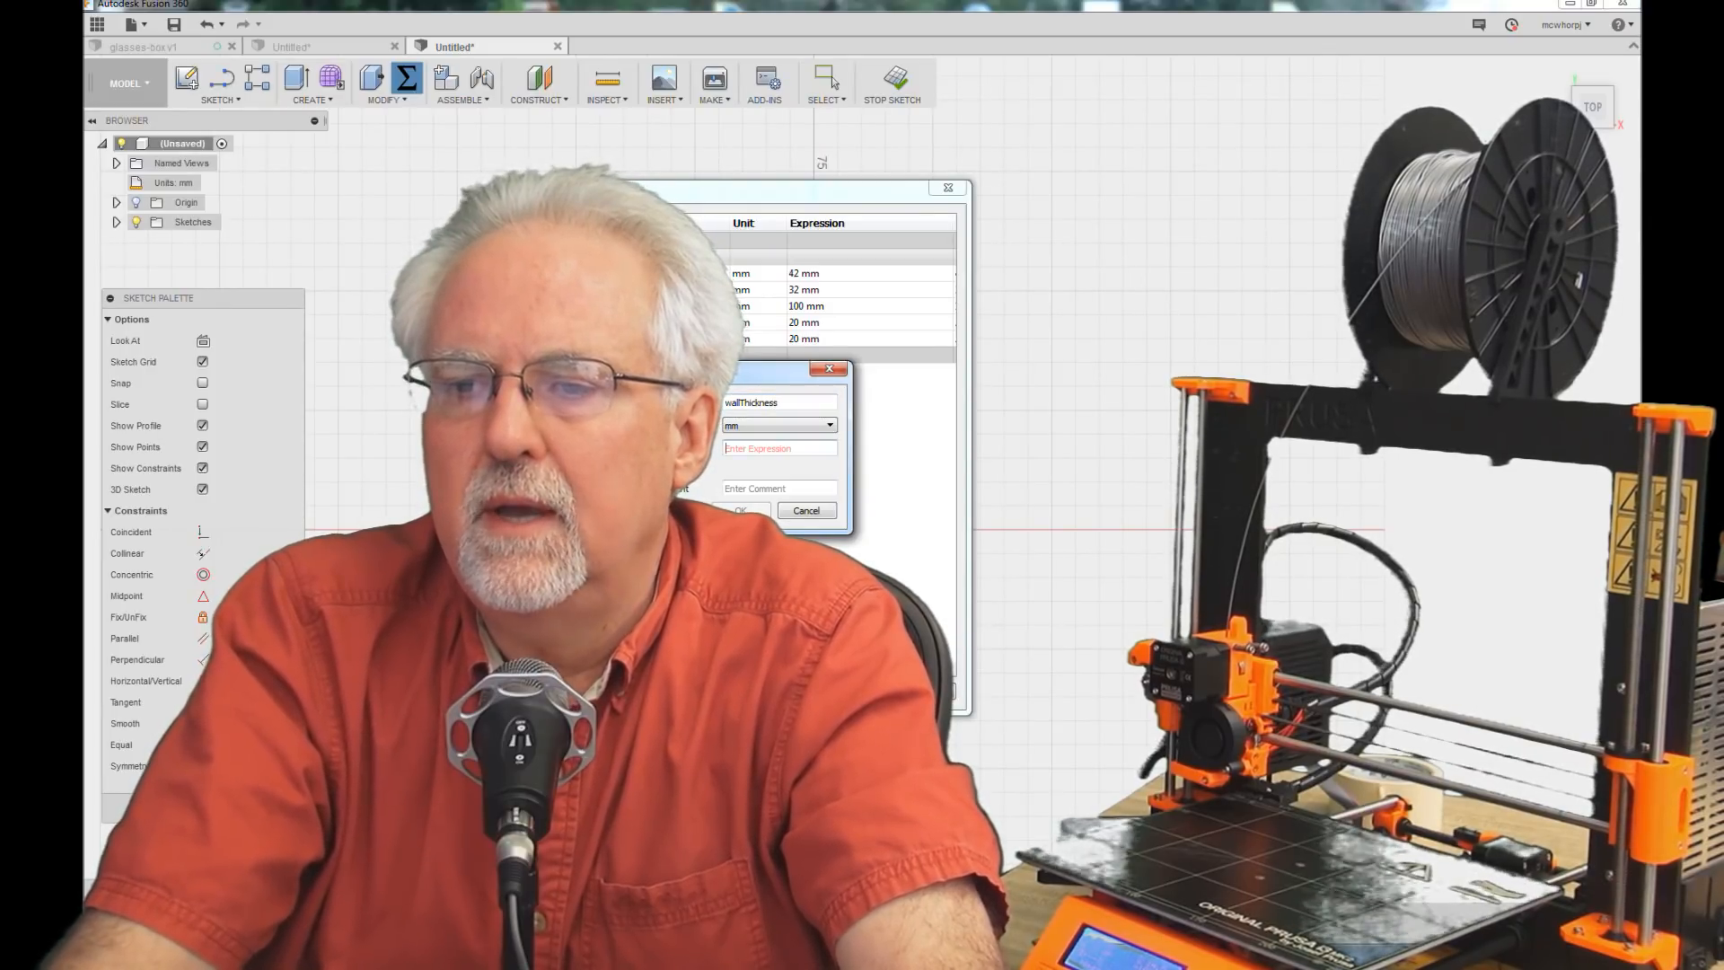
text(3)
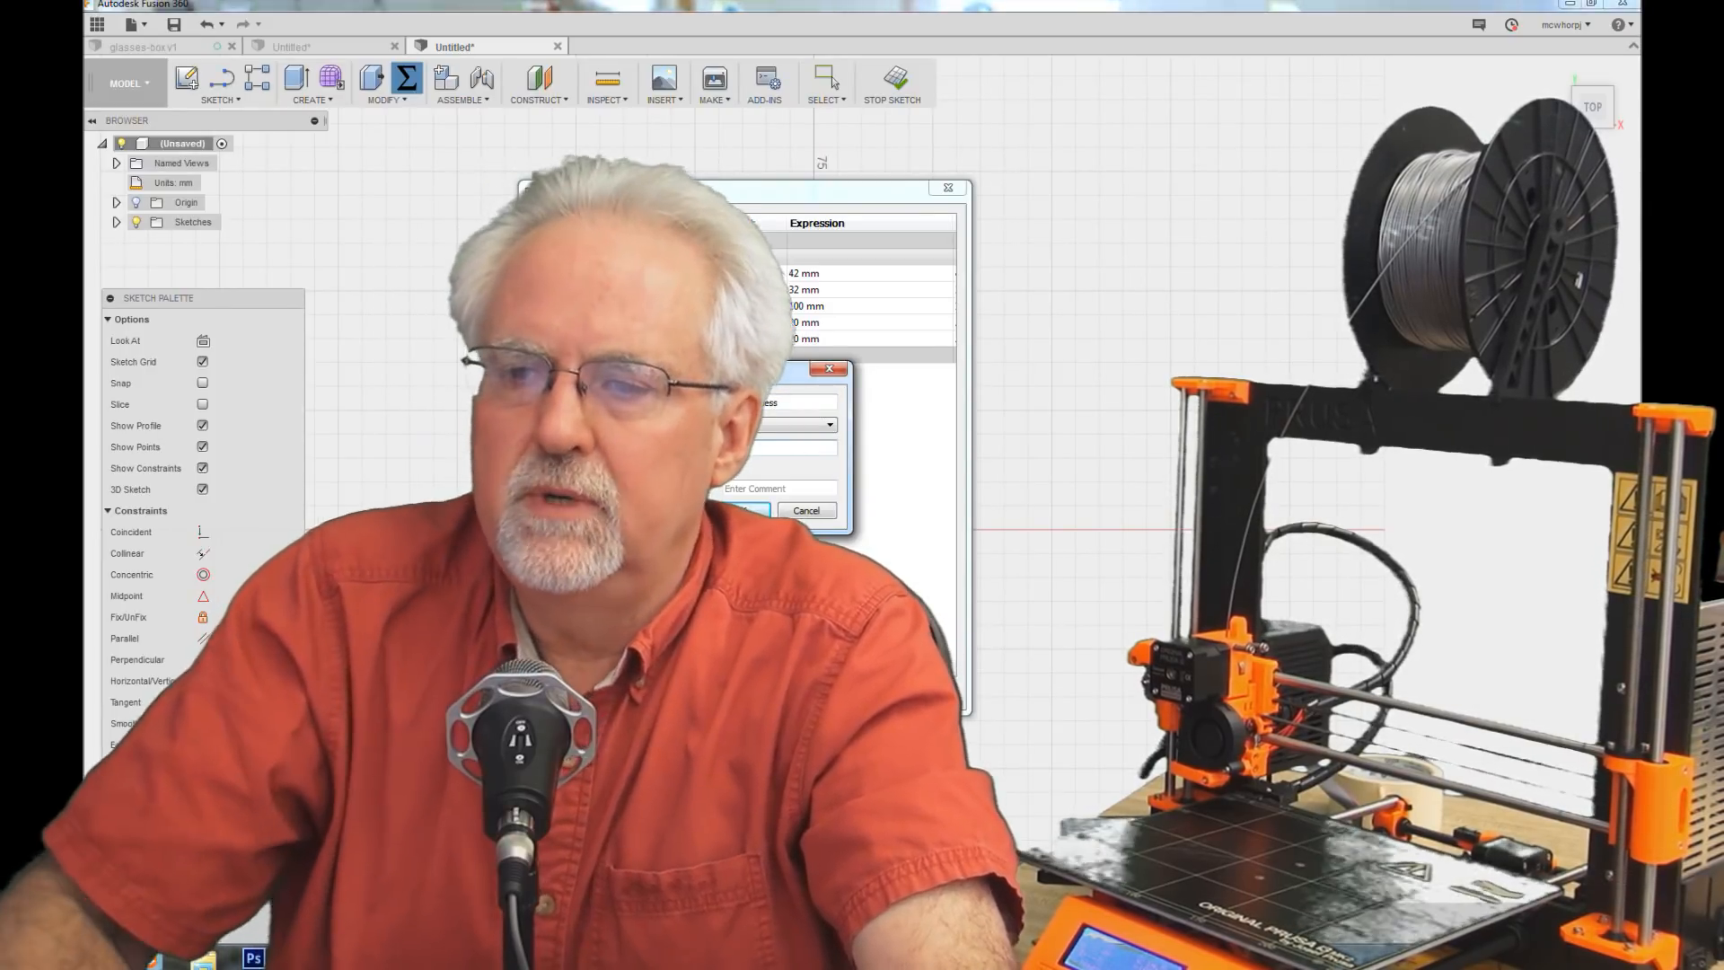
key(Return)
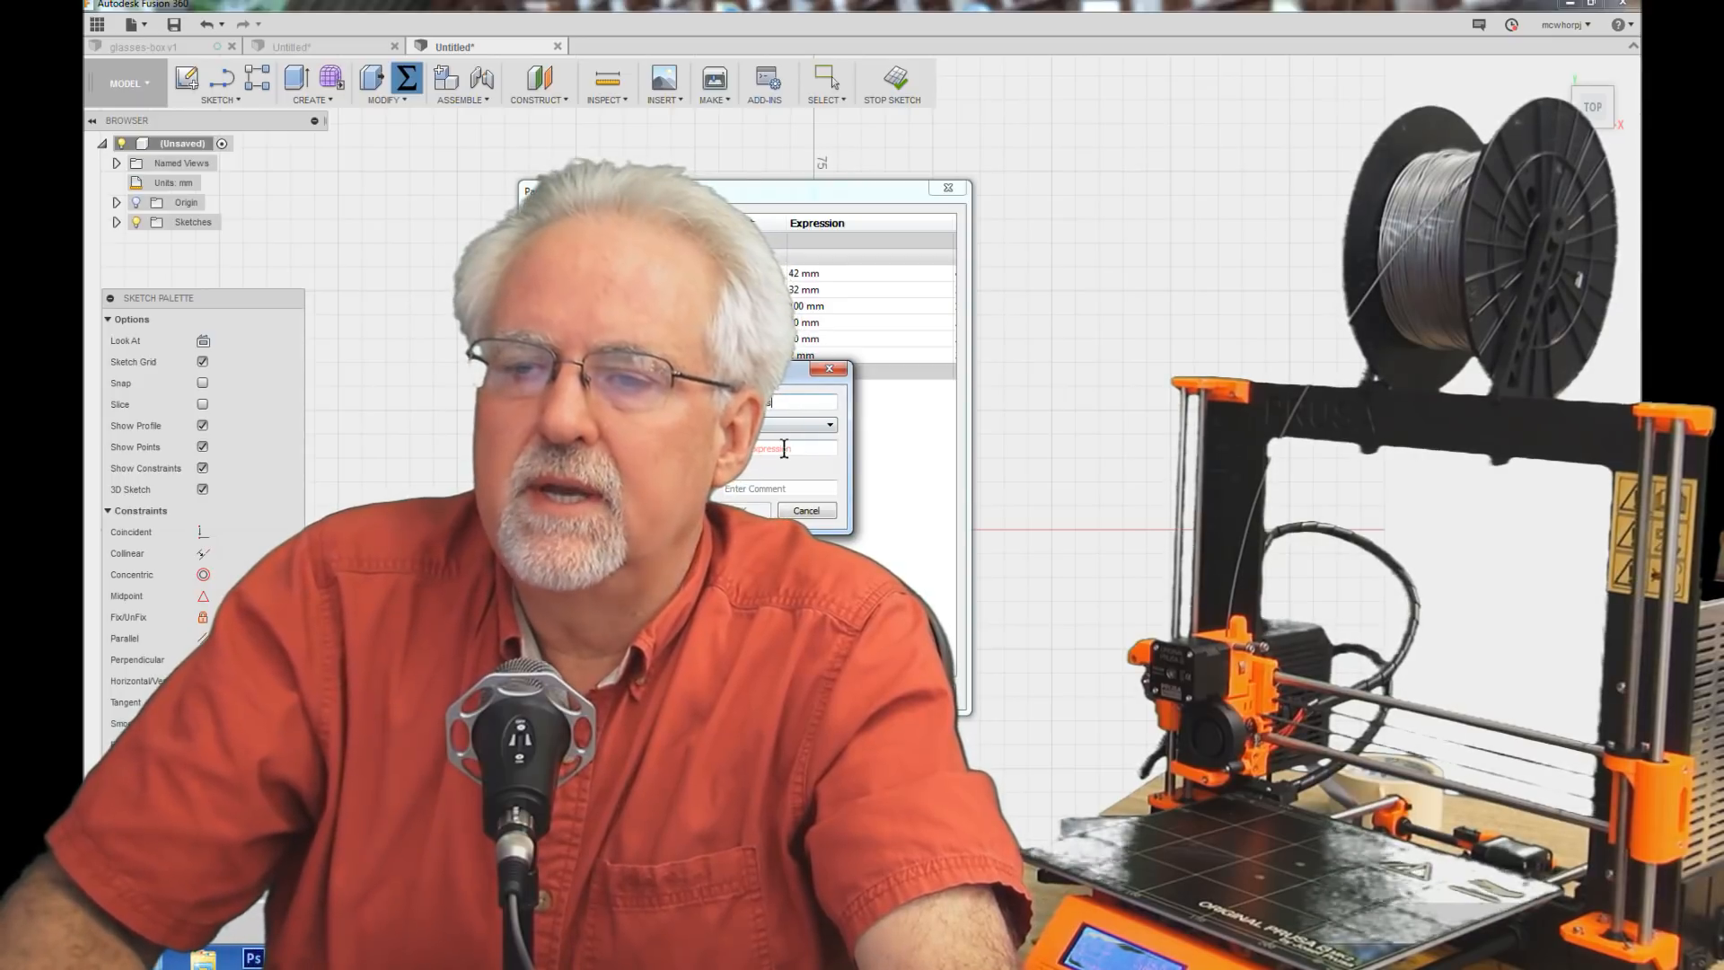
Step: Add a user parameter named lipThickness with the expression wallThickness/2
drag(782, 368, 1283, 461)
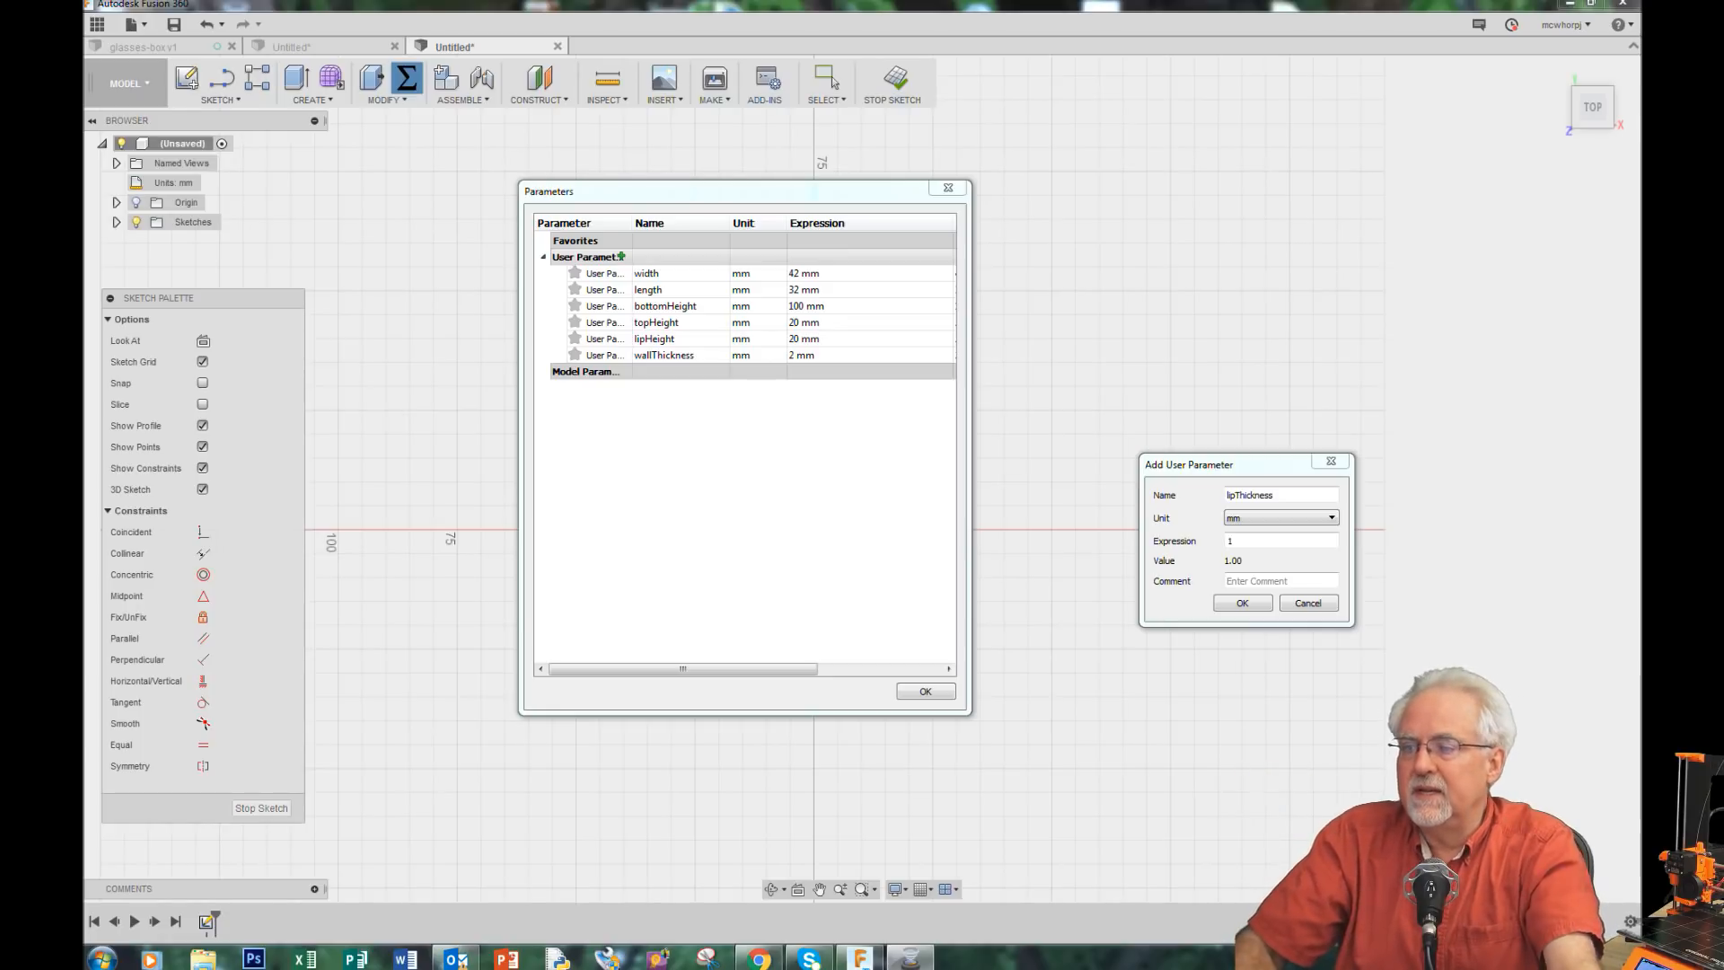
drag(1271, 467, 1015, 337)
click(1009, 411)
drag(1009, 411, 947, 416)
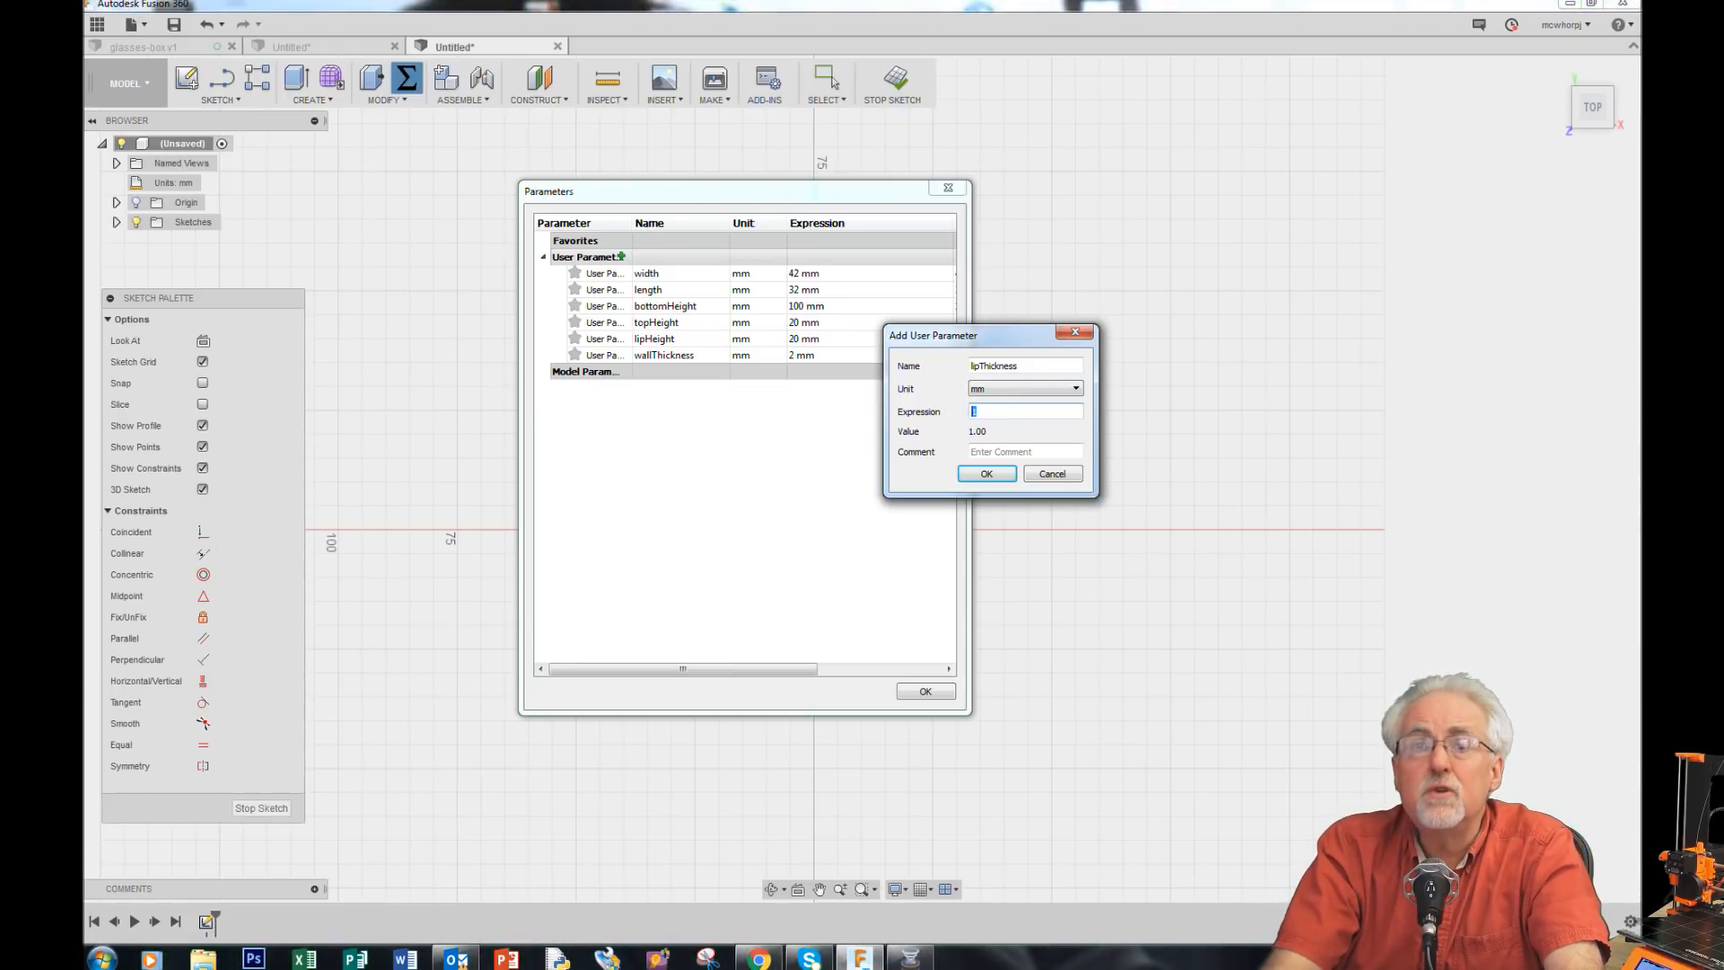
text(wall)
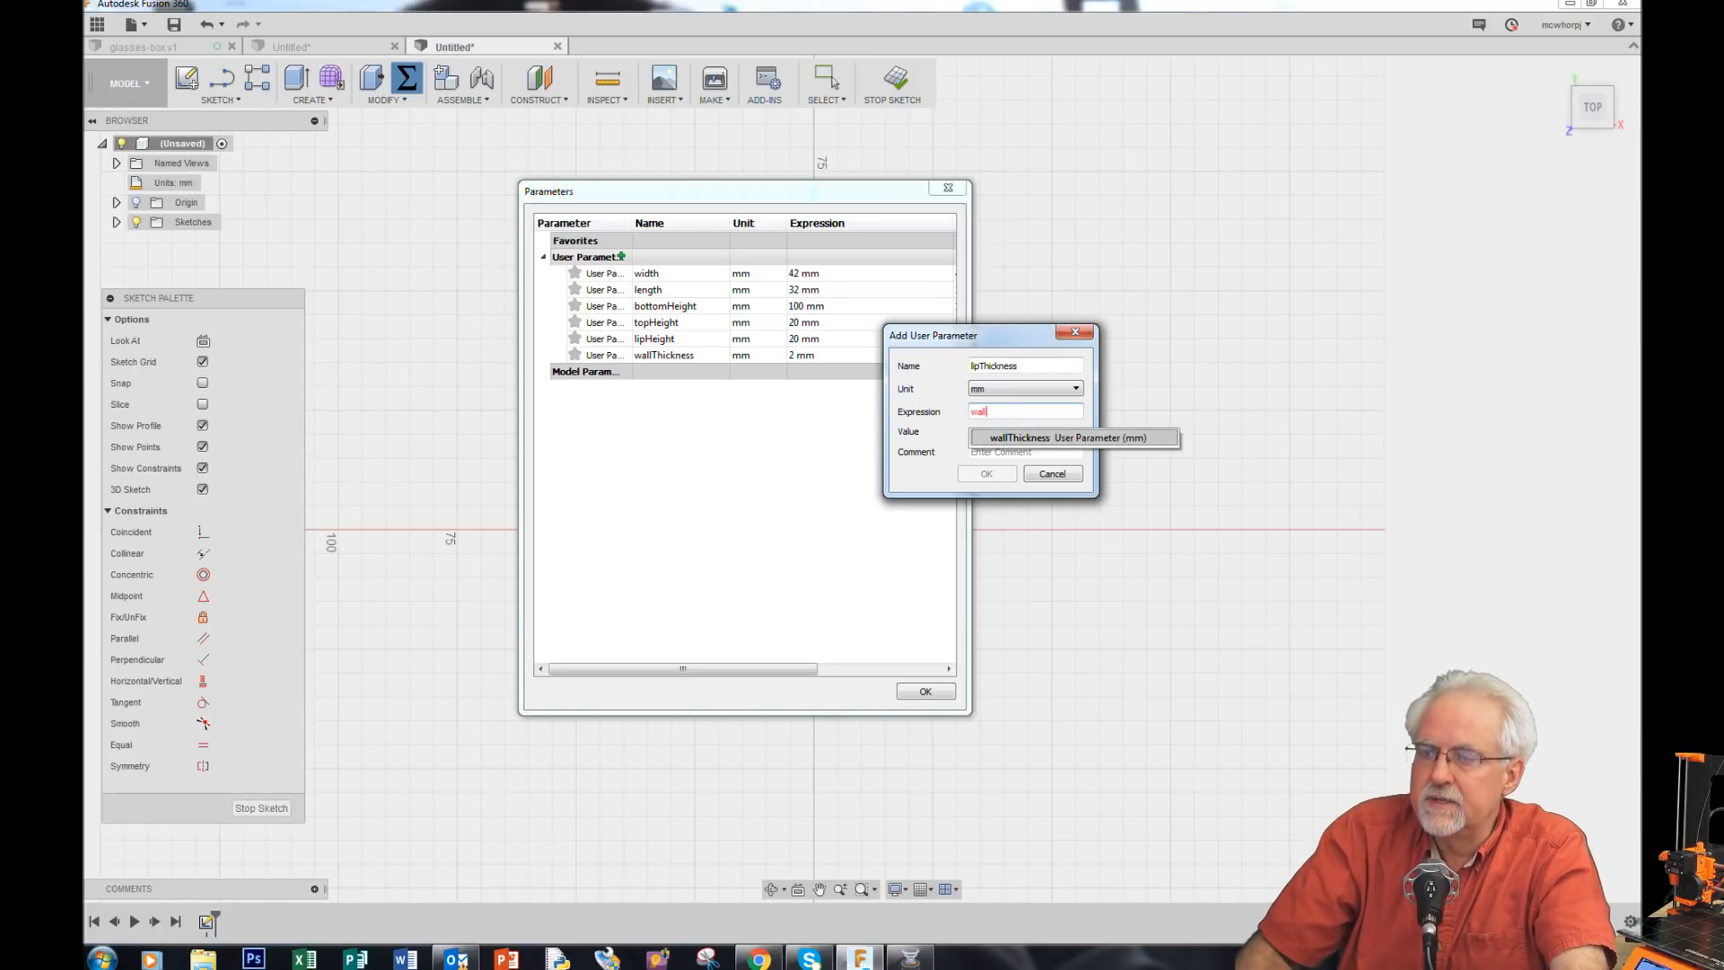
click(1022, 438)
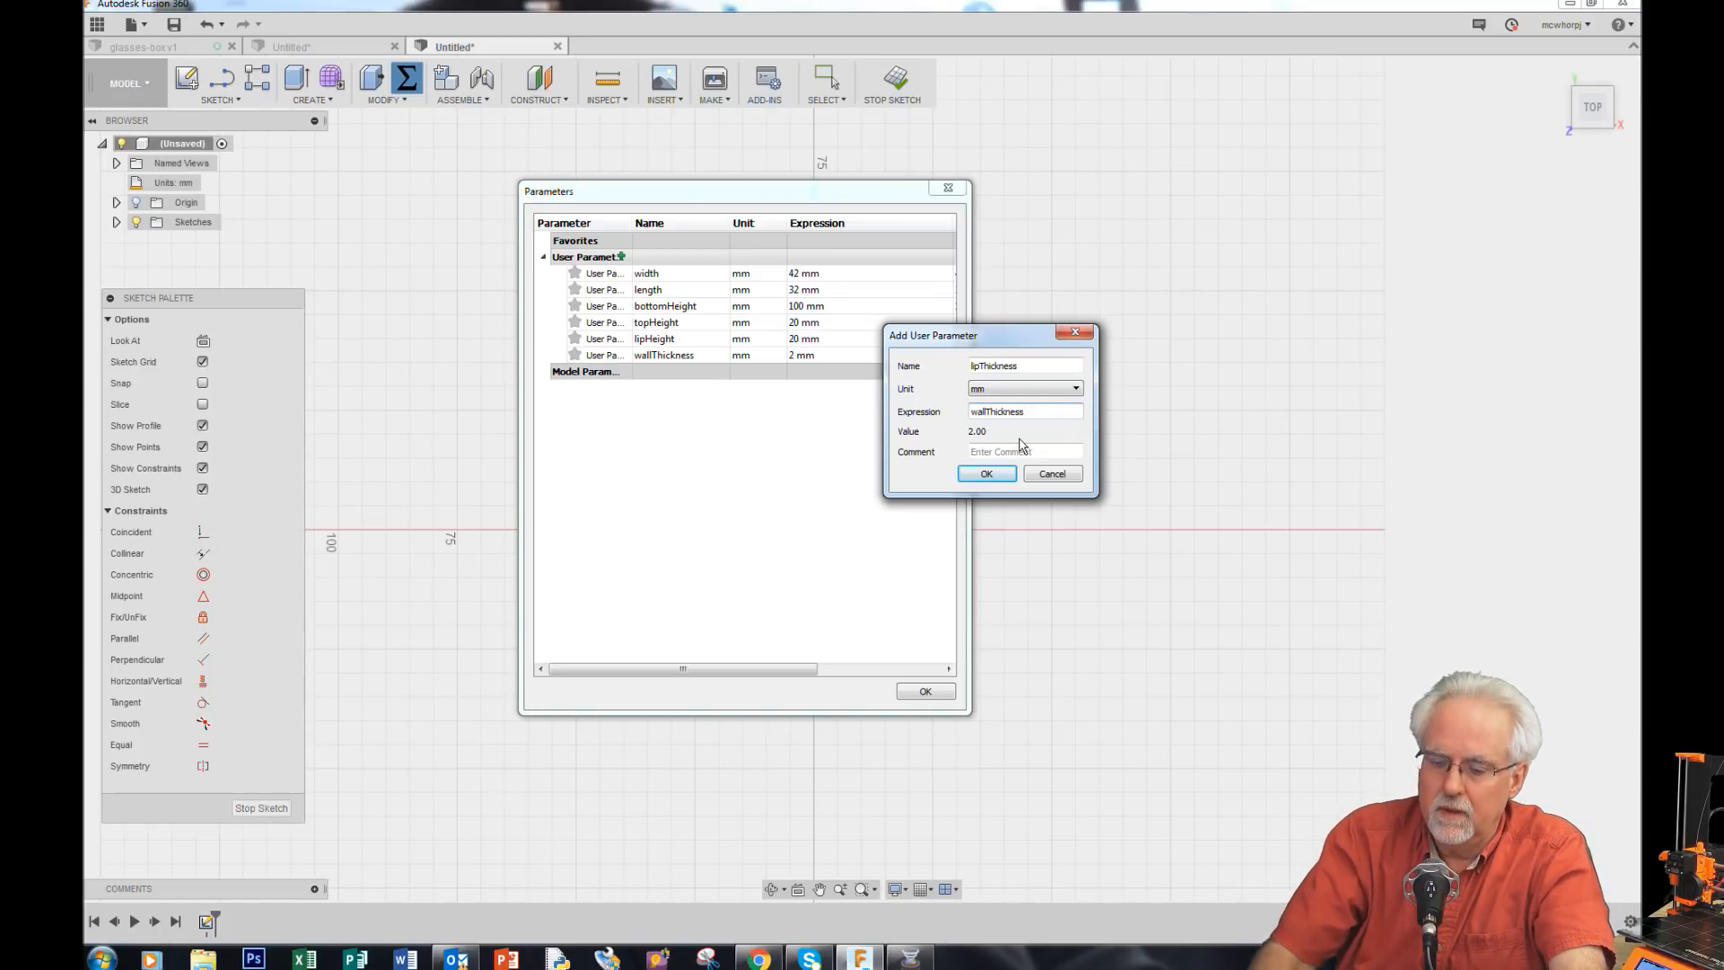
text(/2)
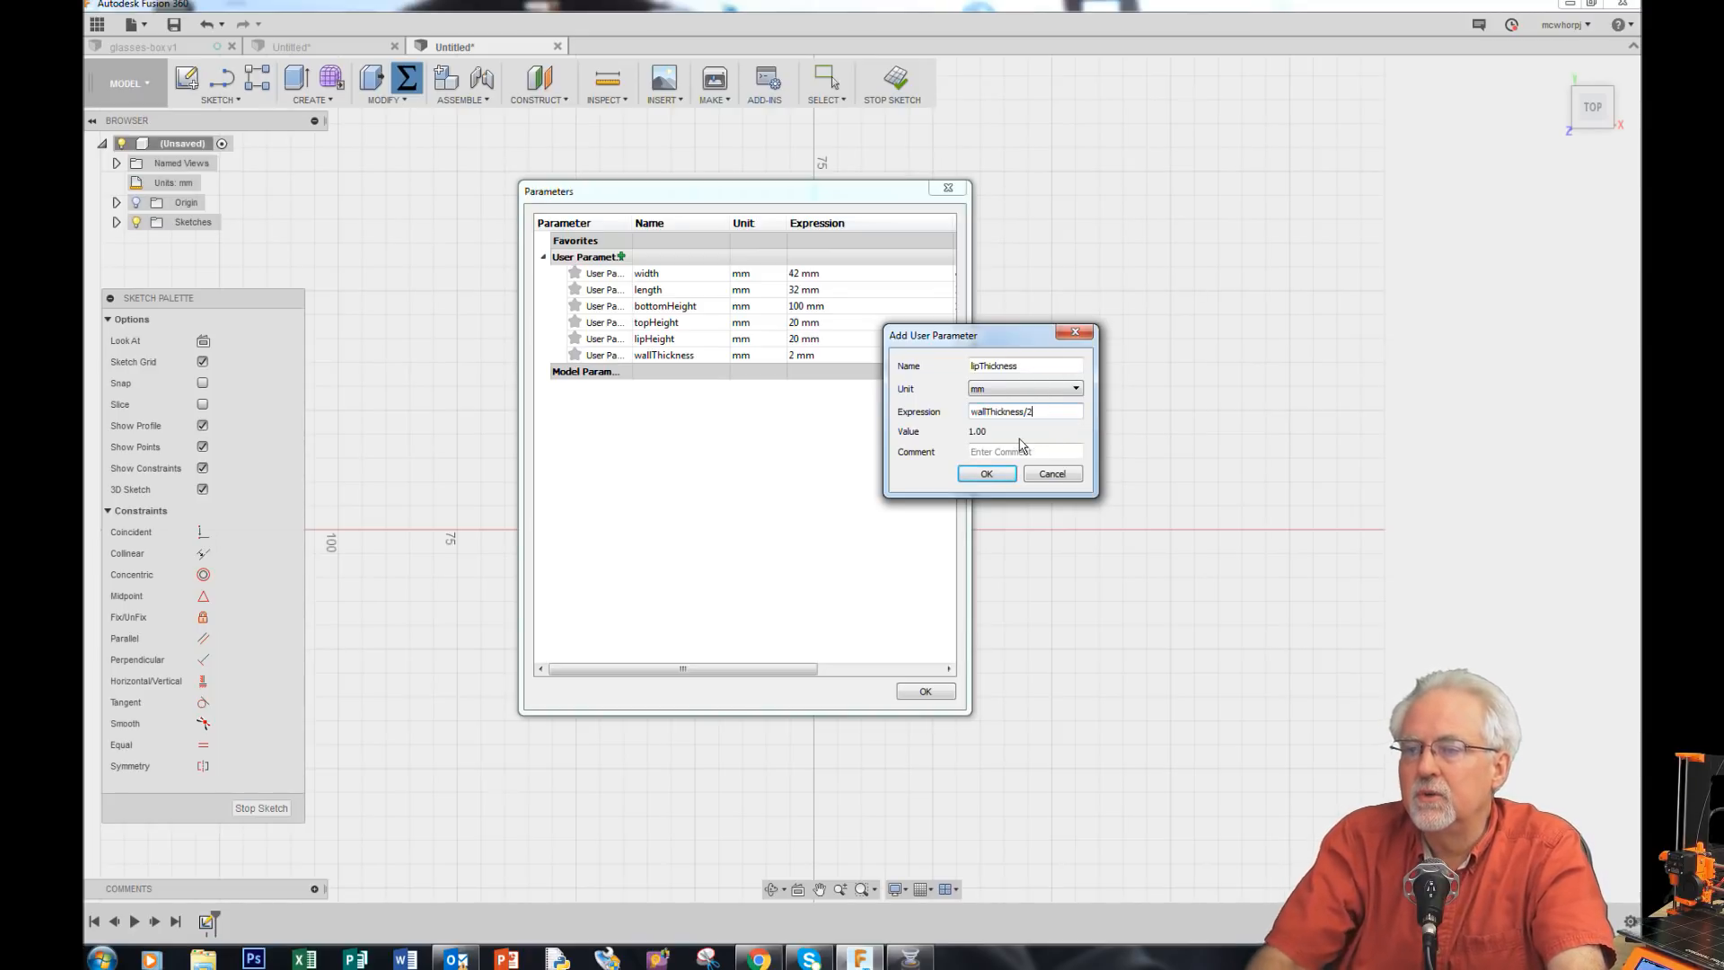
click(987, 475)
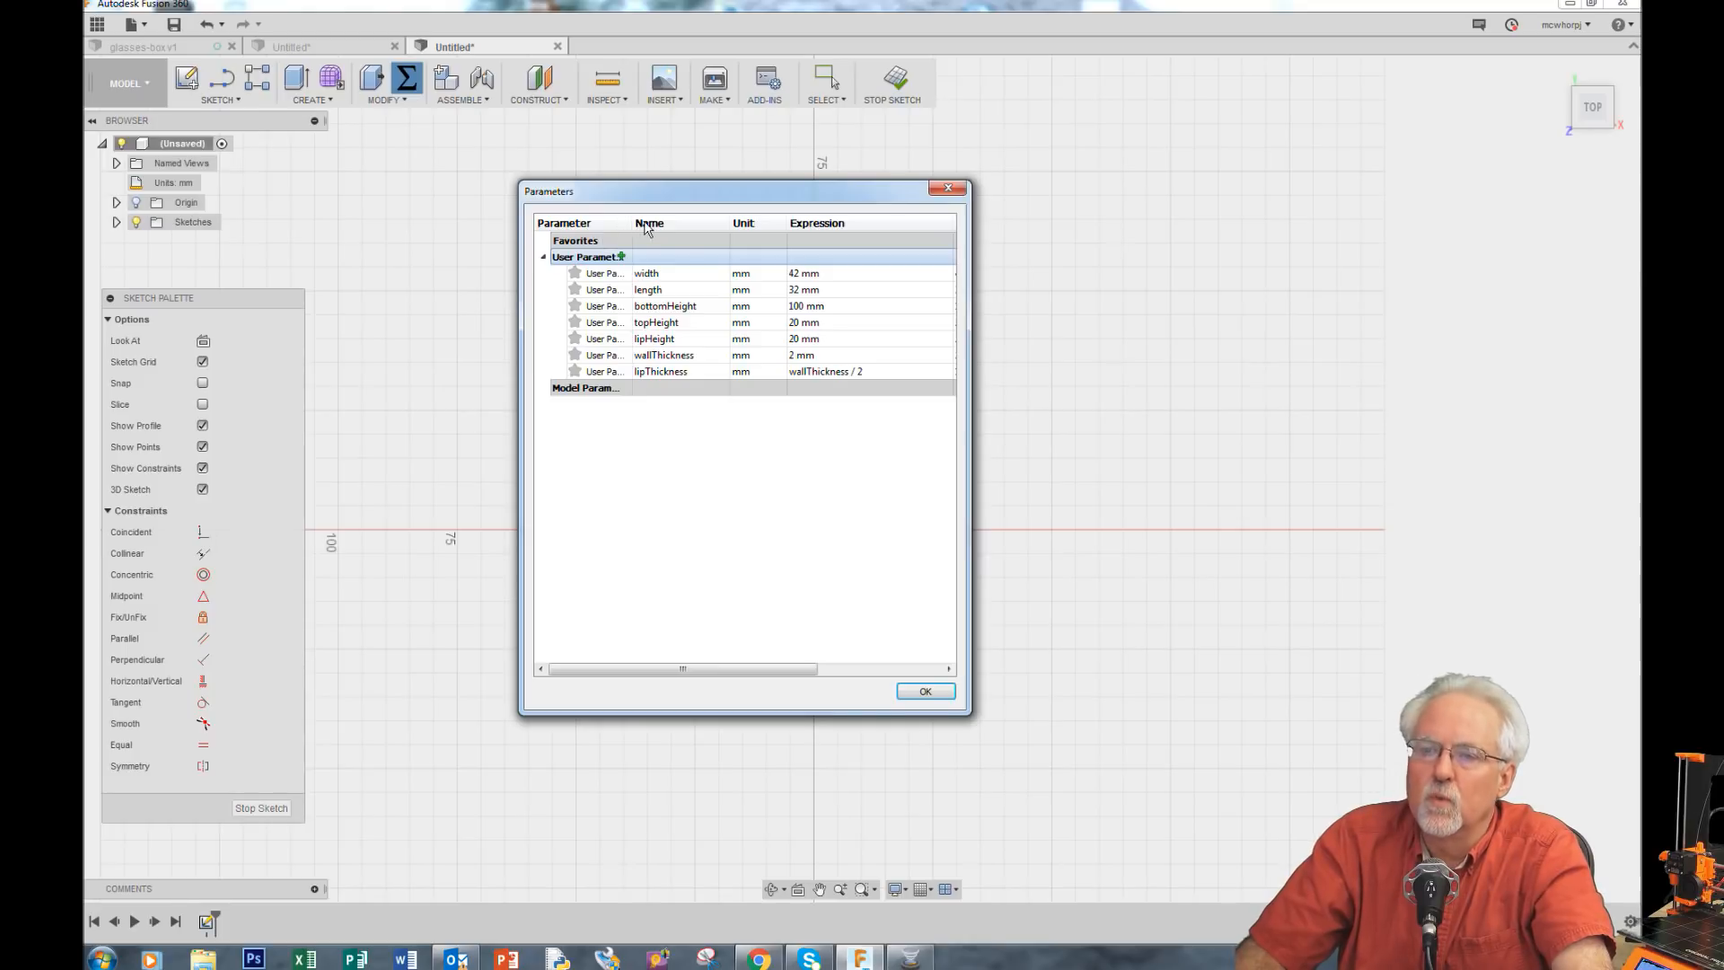
Step: Add a user parameter named cornerRadius with an expression of 4 mm
click(622, 258)
text(c)
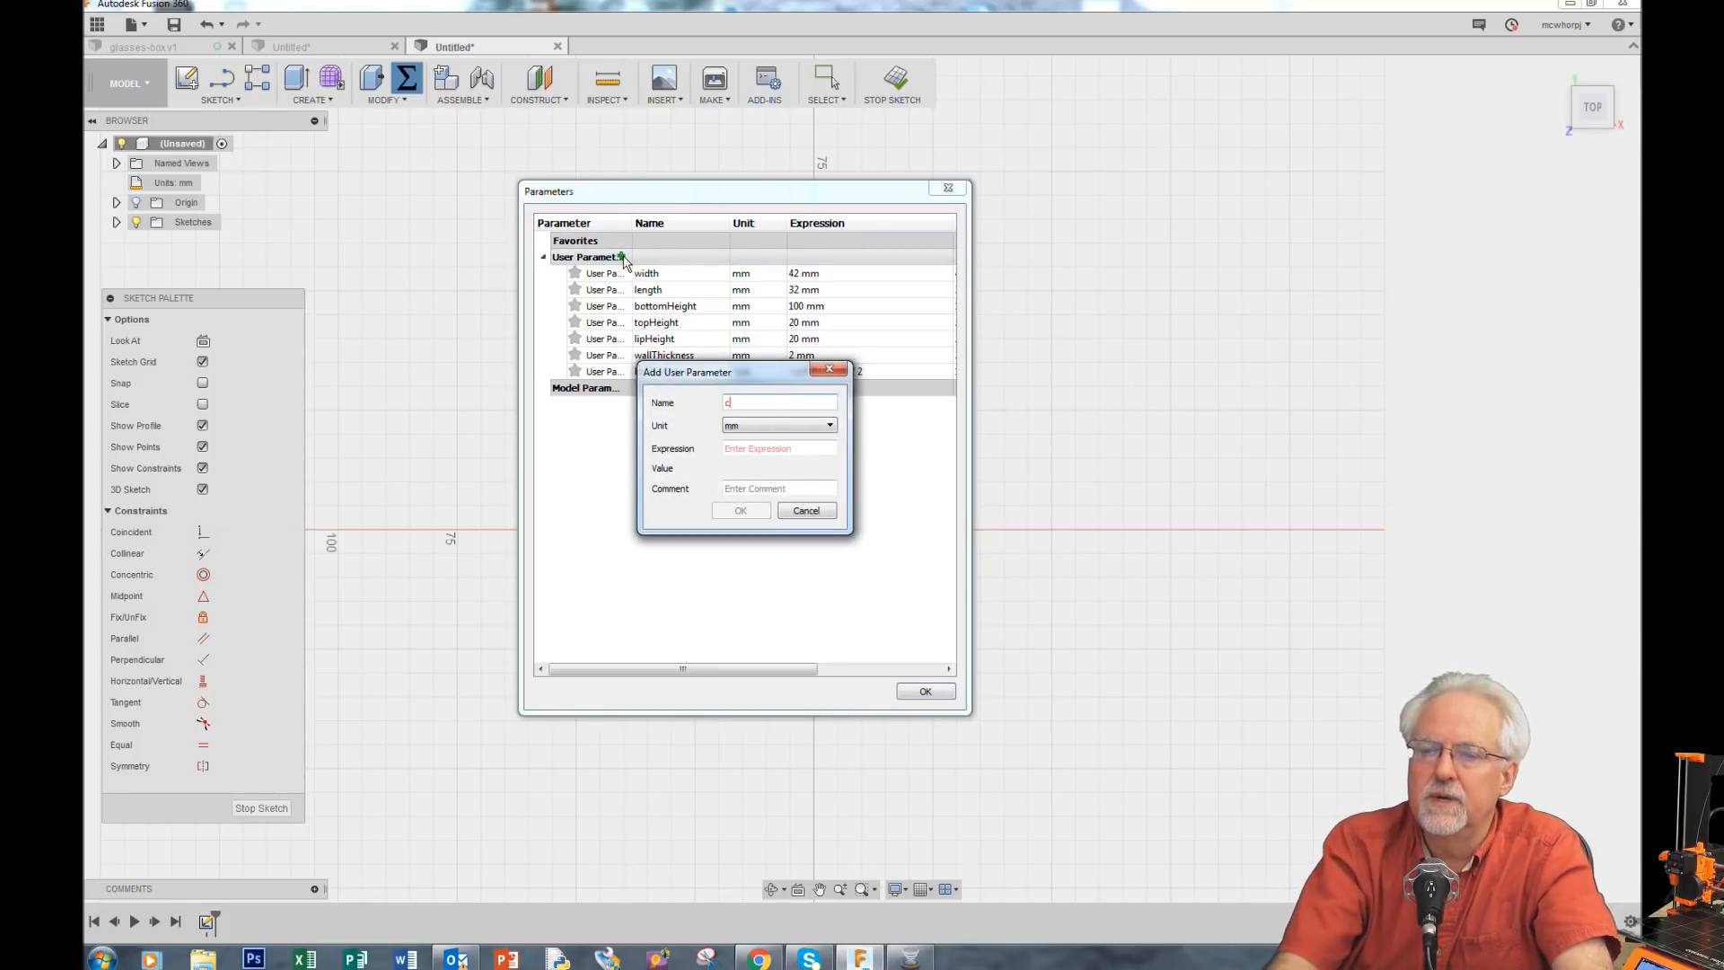
text(ornerRadius)
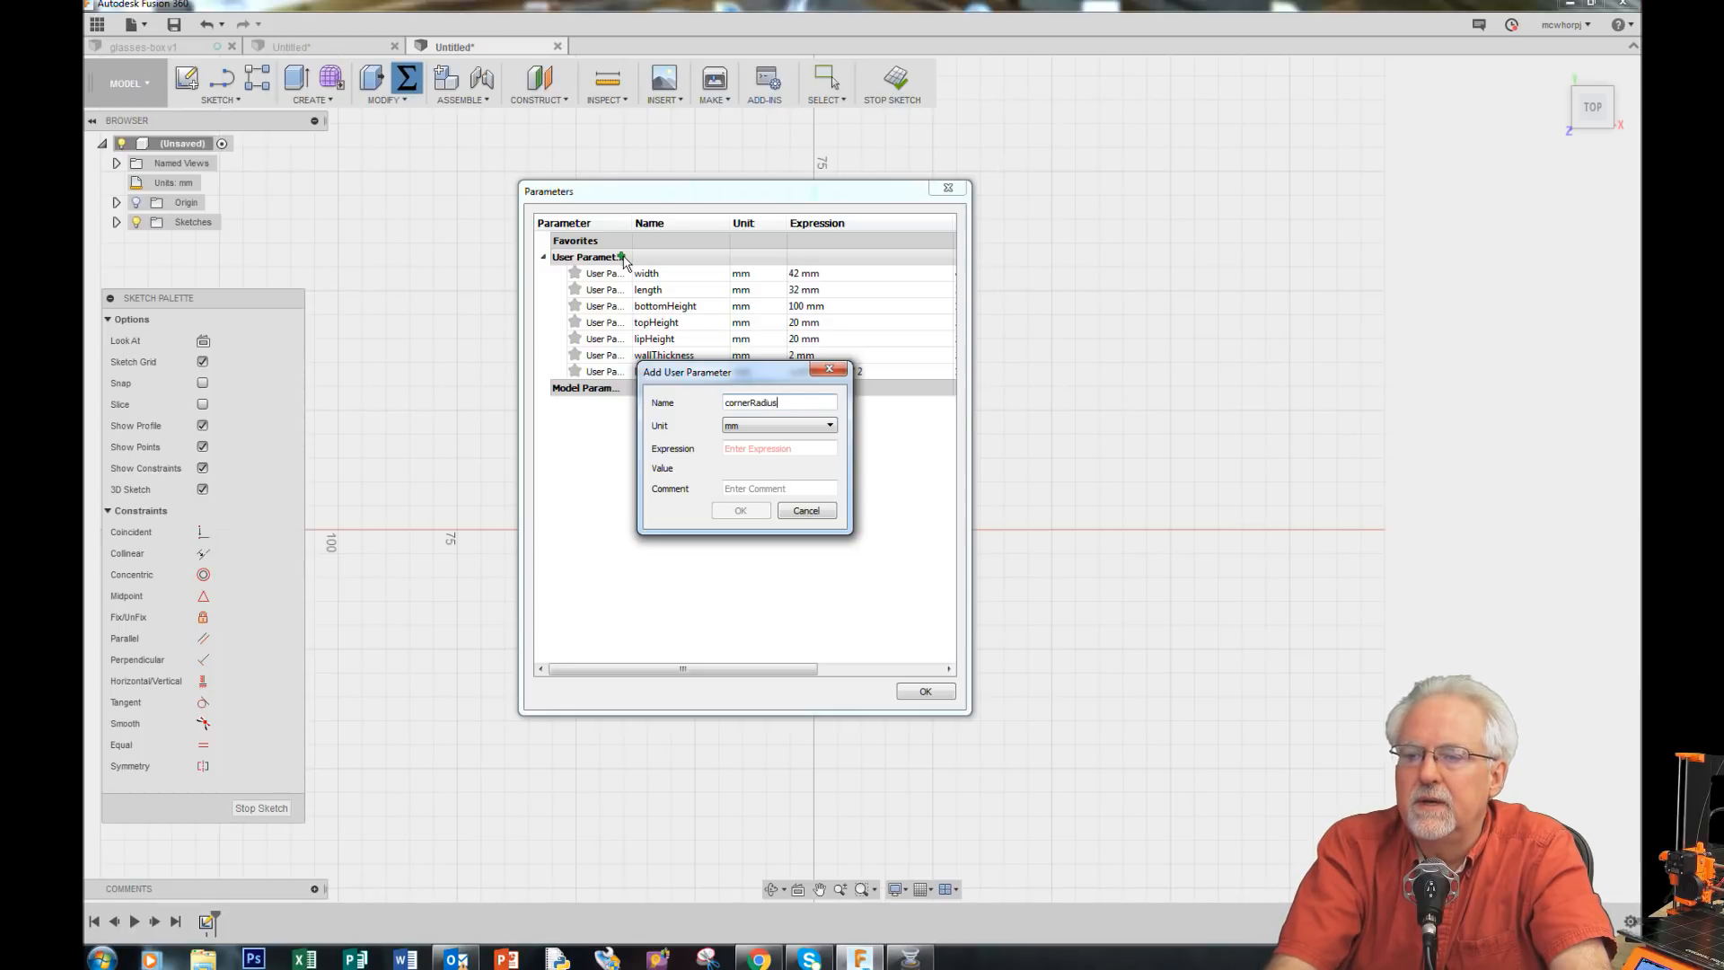
click(804, 449)
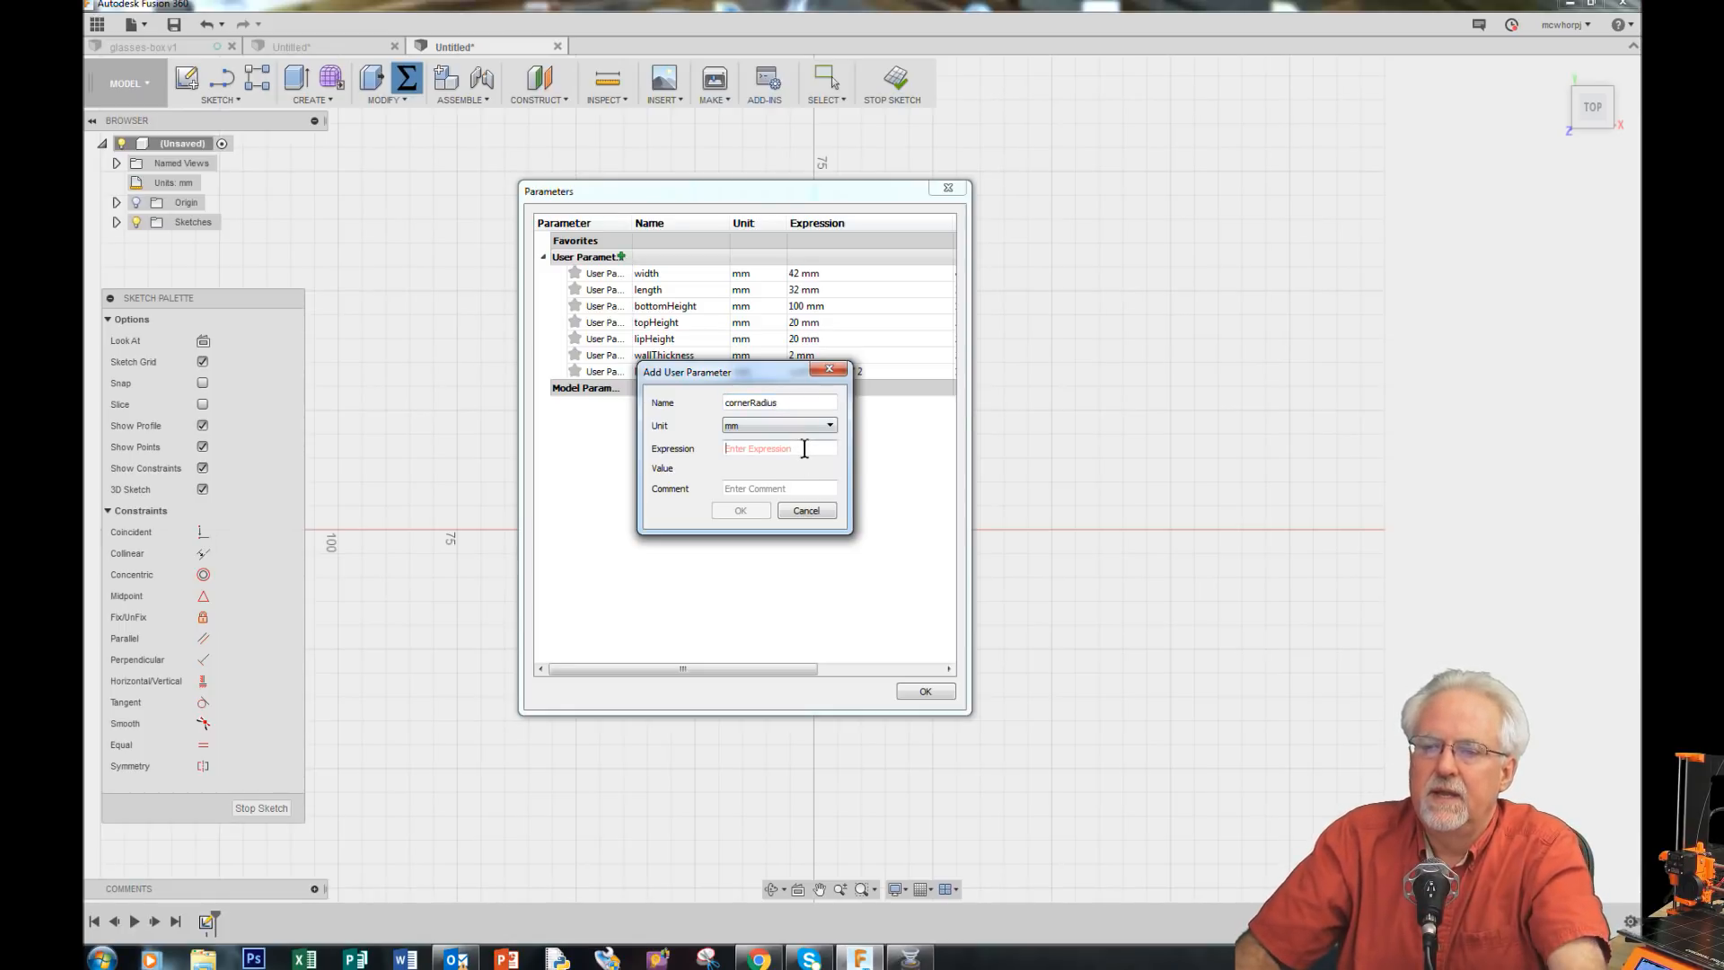
text(4)
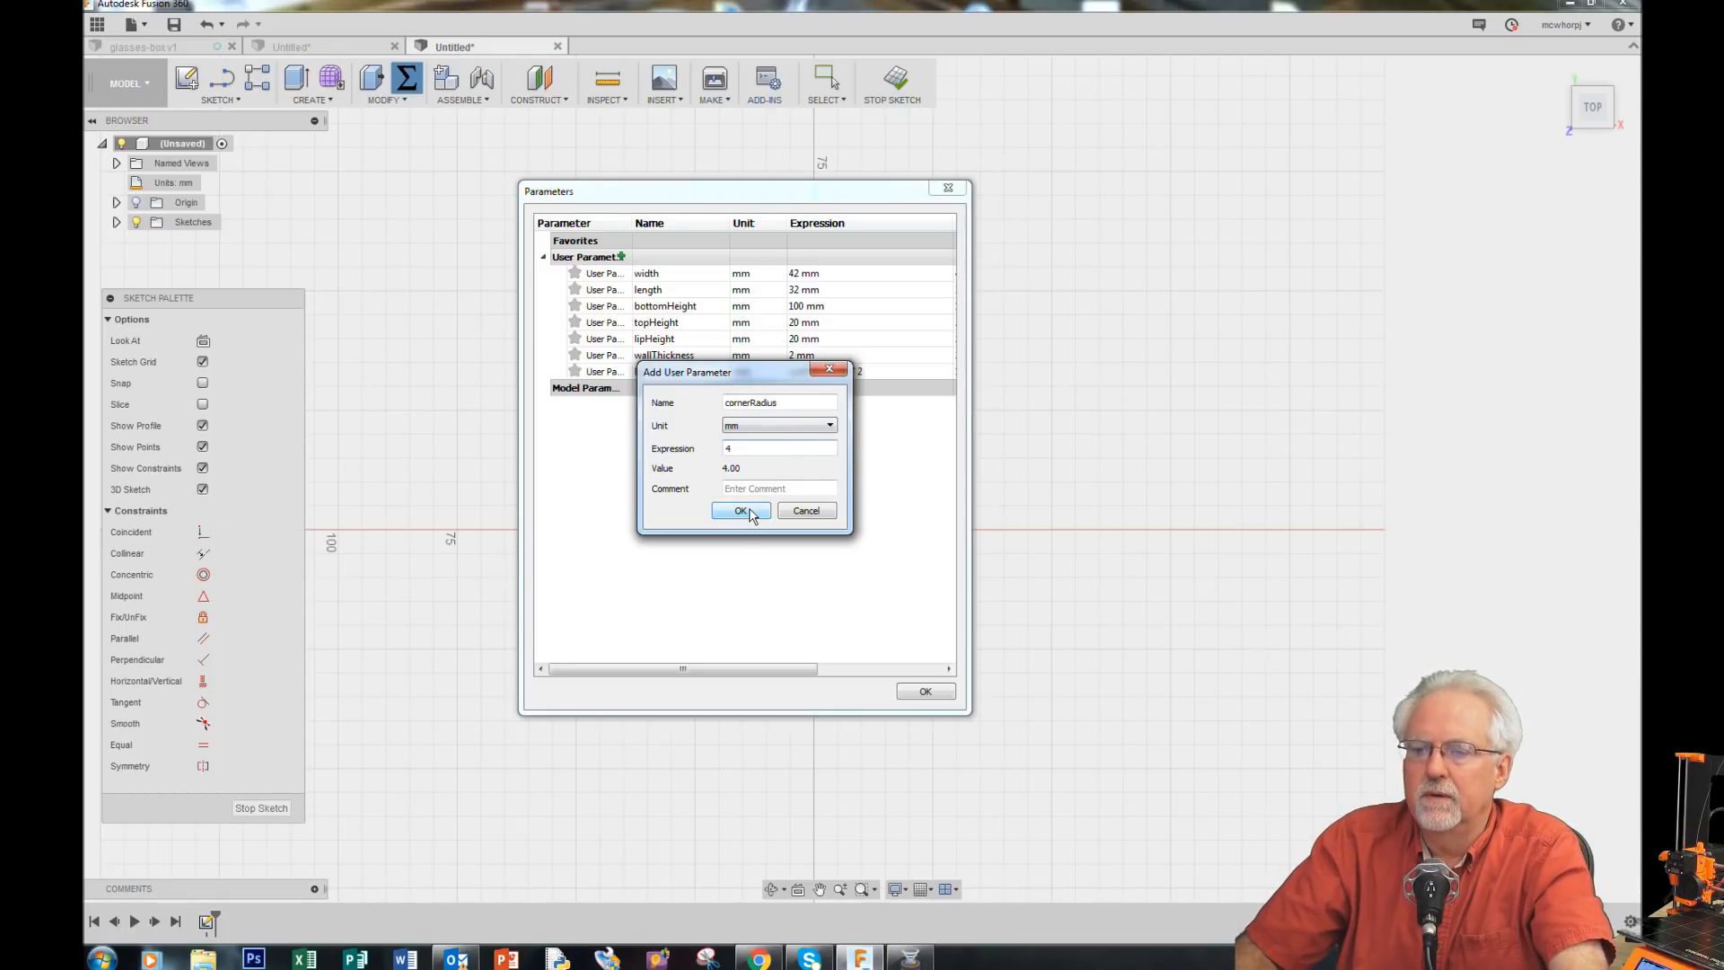
click(742, 511)
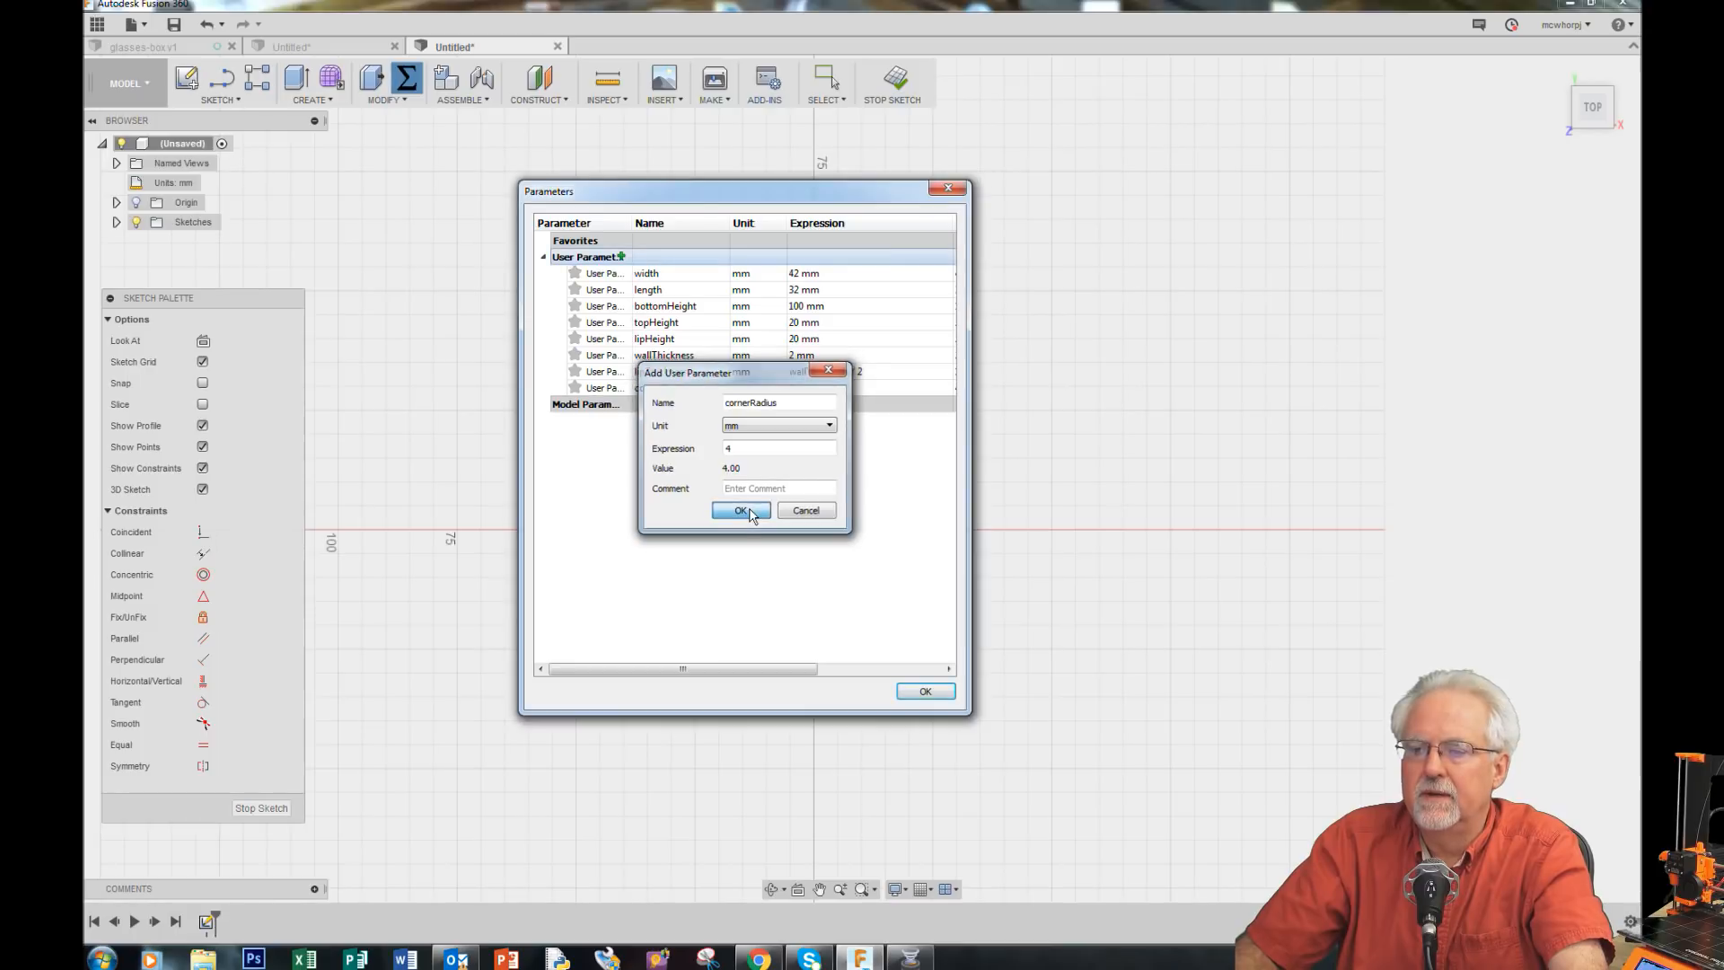
Step: Draw a two-point rectangle from the origin, about 55 mm wide by 25 mm tall
click(924, 691)
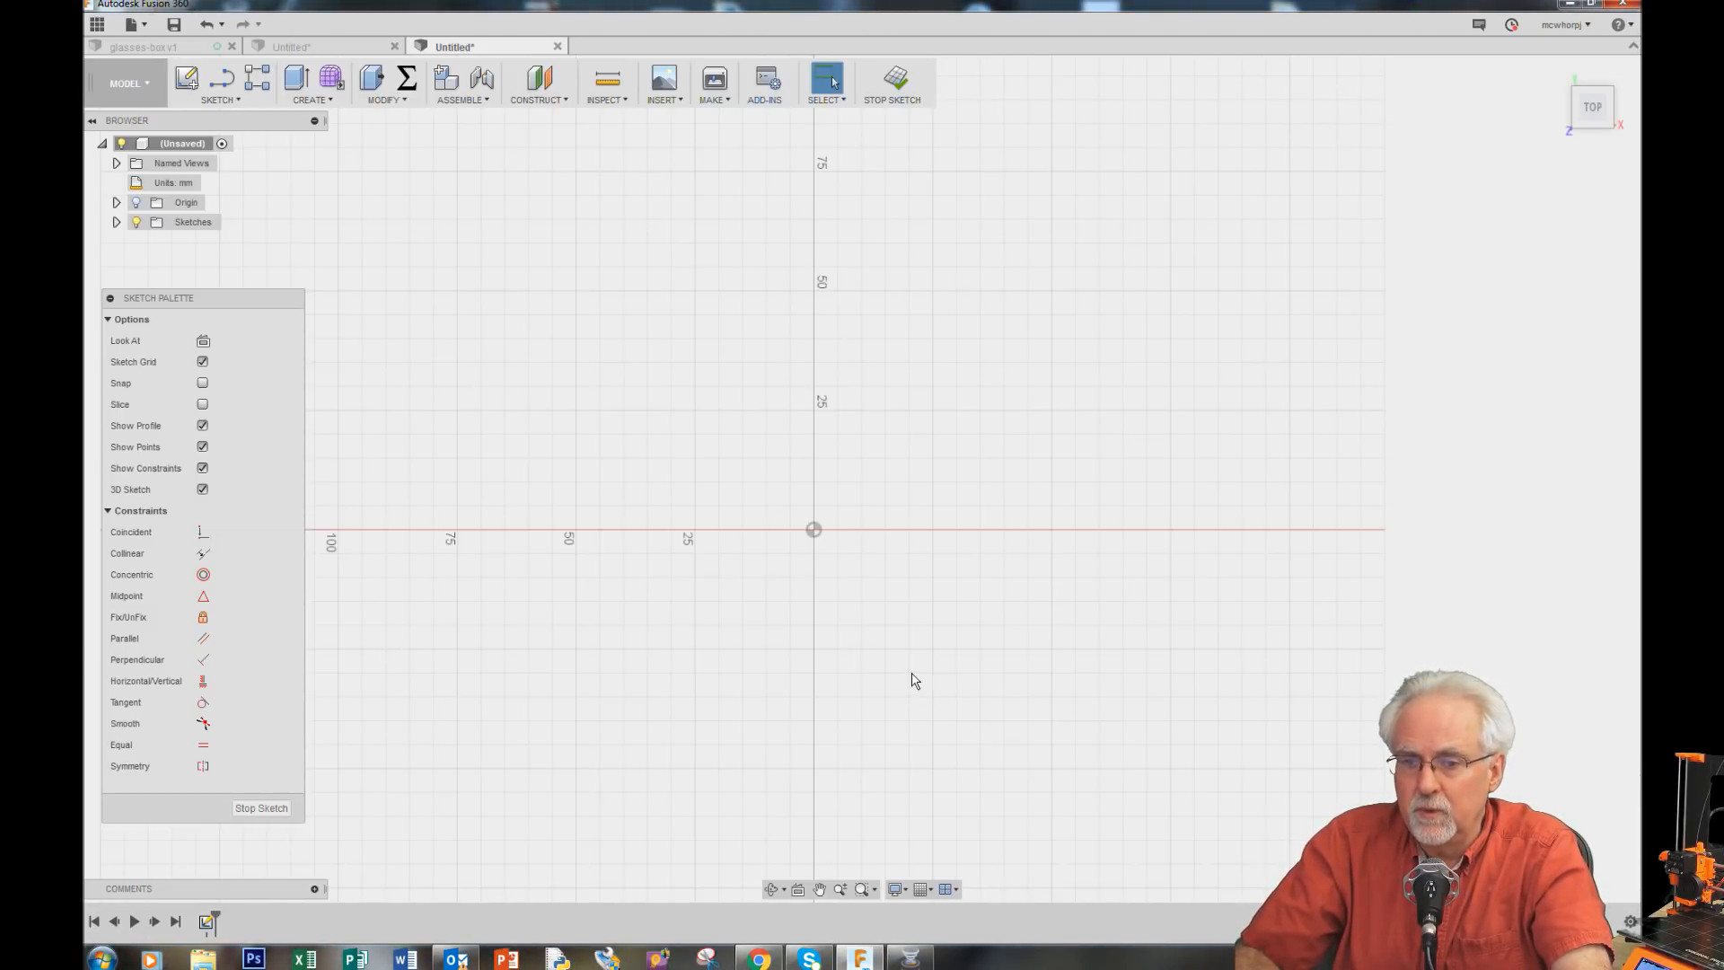
click(236, 99)
mouse_move(239, 159)
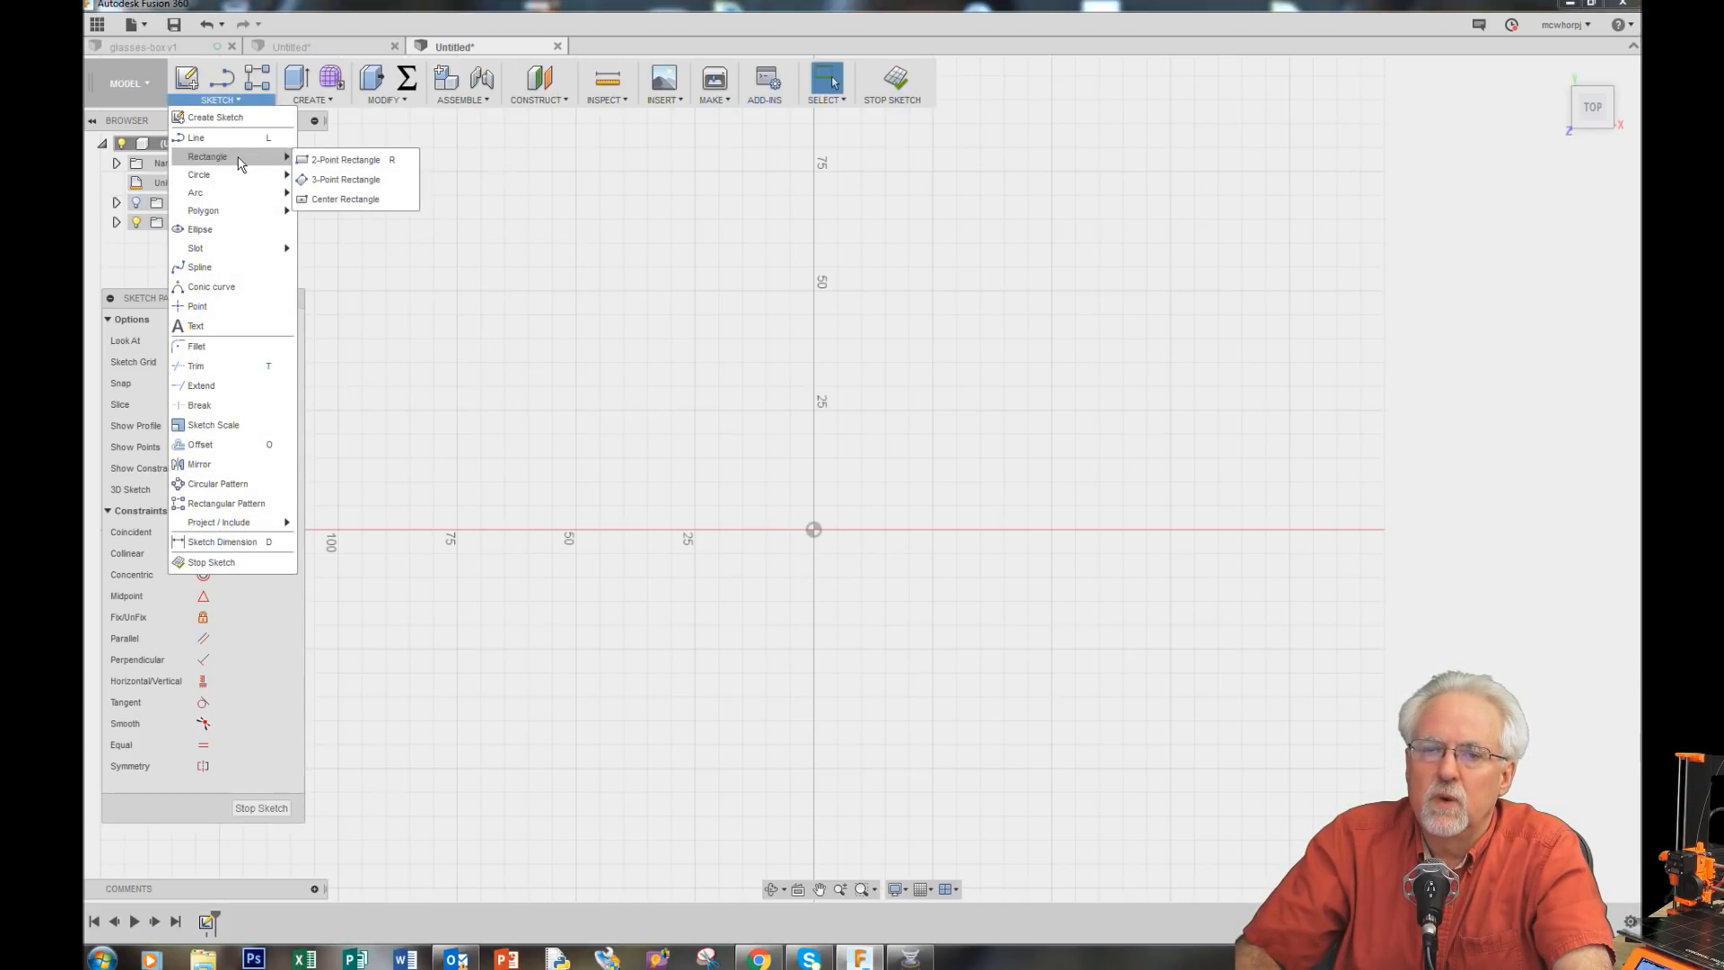
click(332, 162)
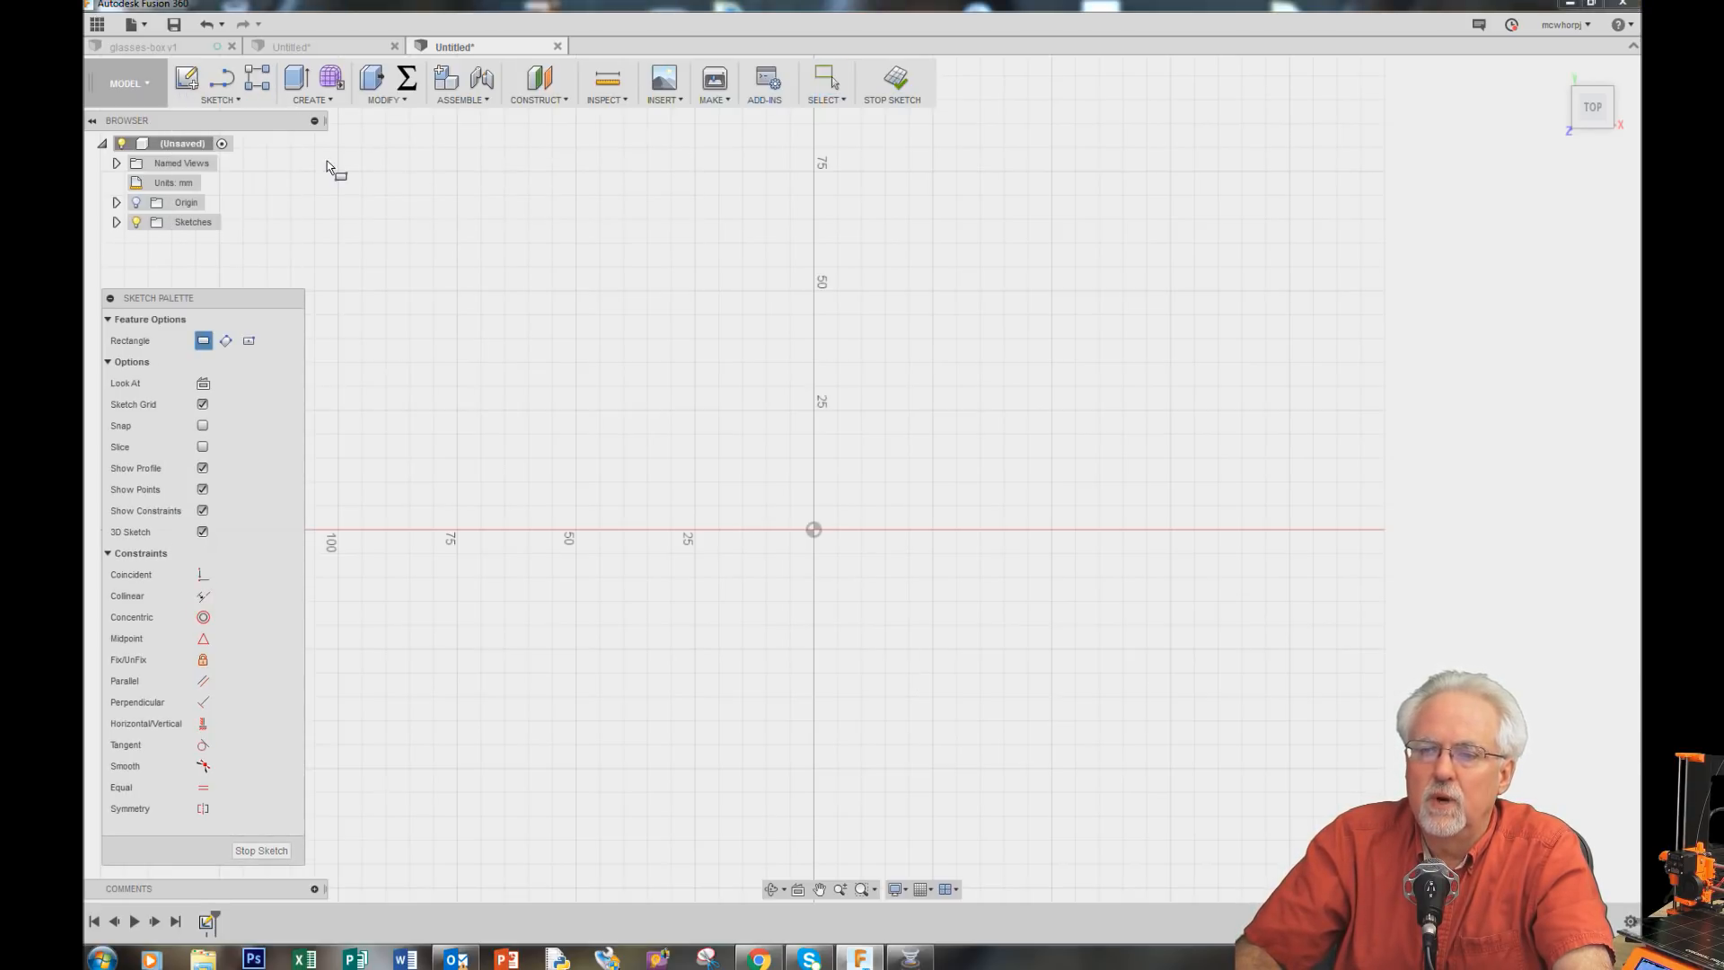
click(813, 530)
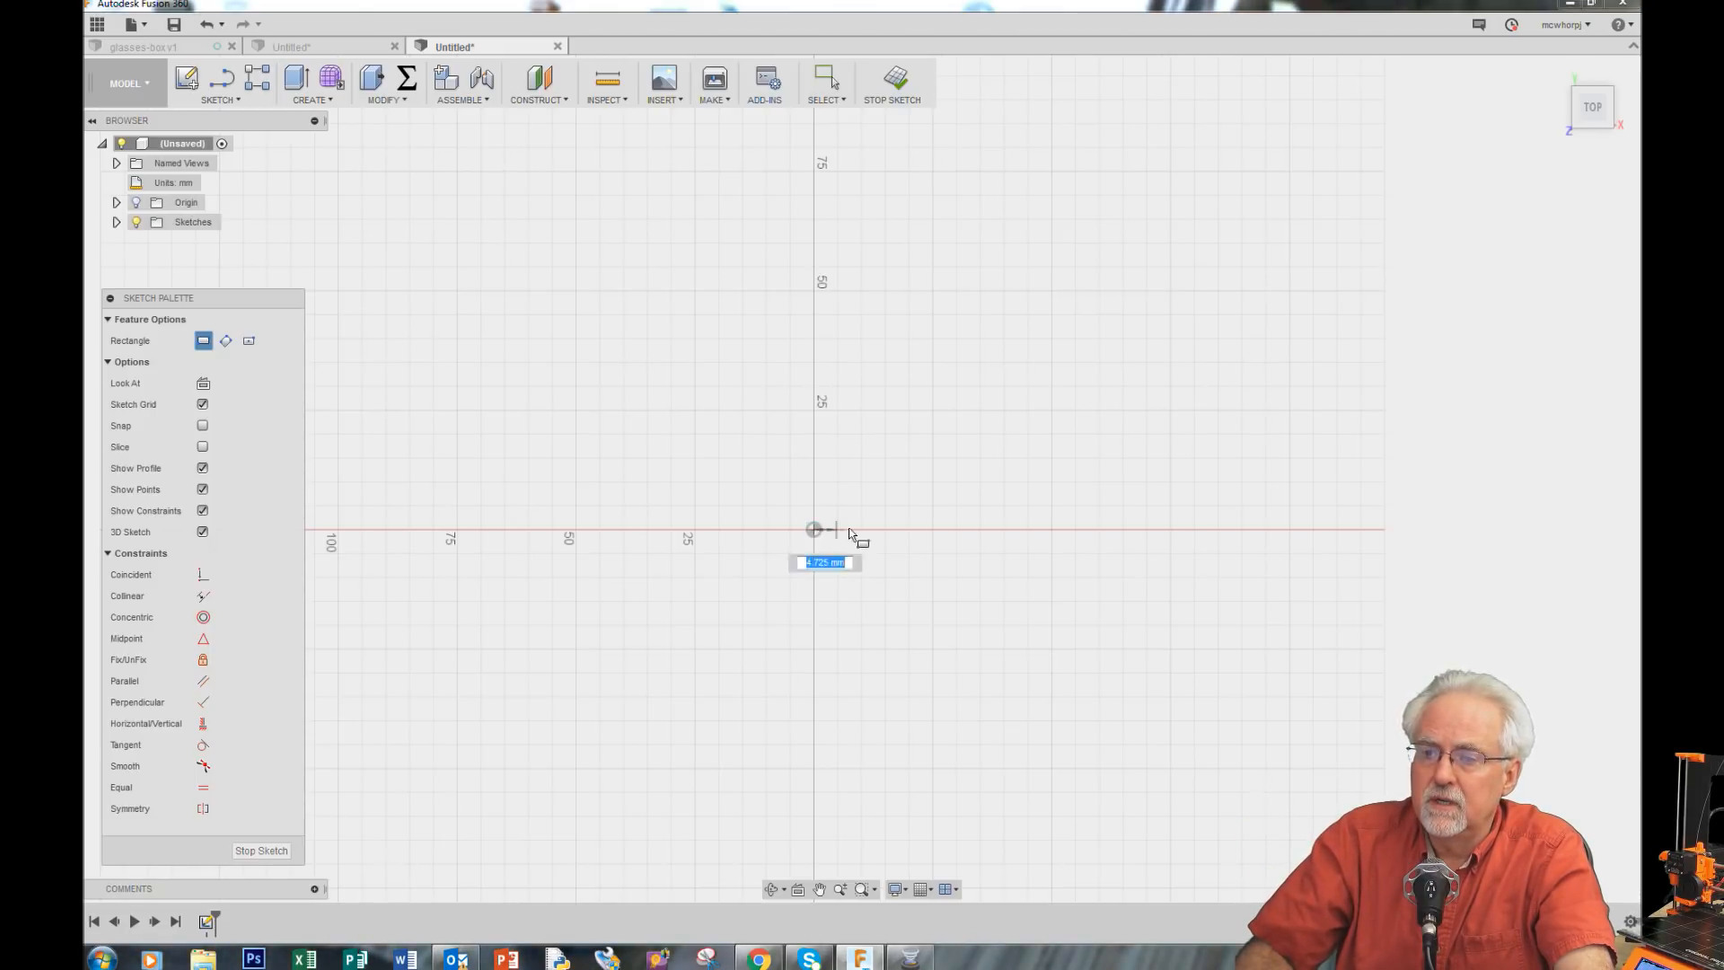
click(1083, 387)
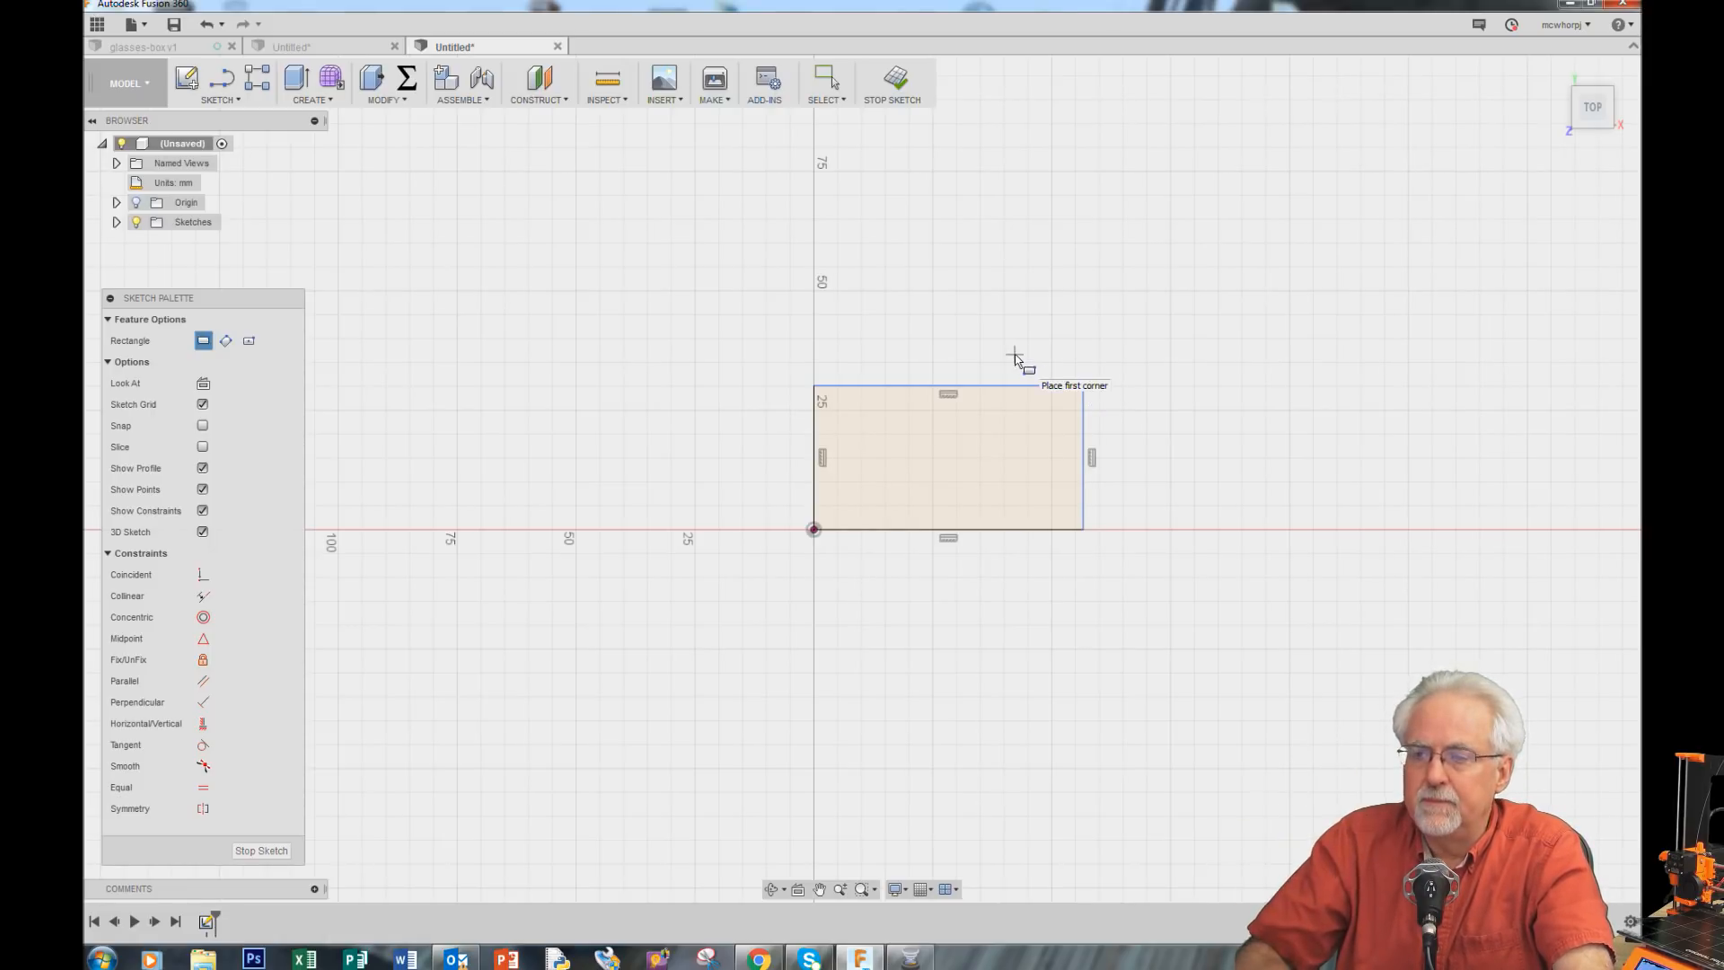
Step: Dimension the rectangle's top edge using the width parameter
key(d)
click(951, 387)
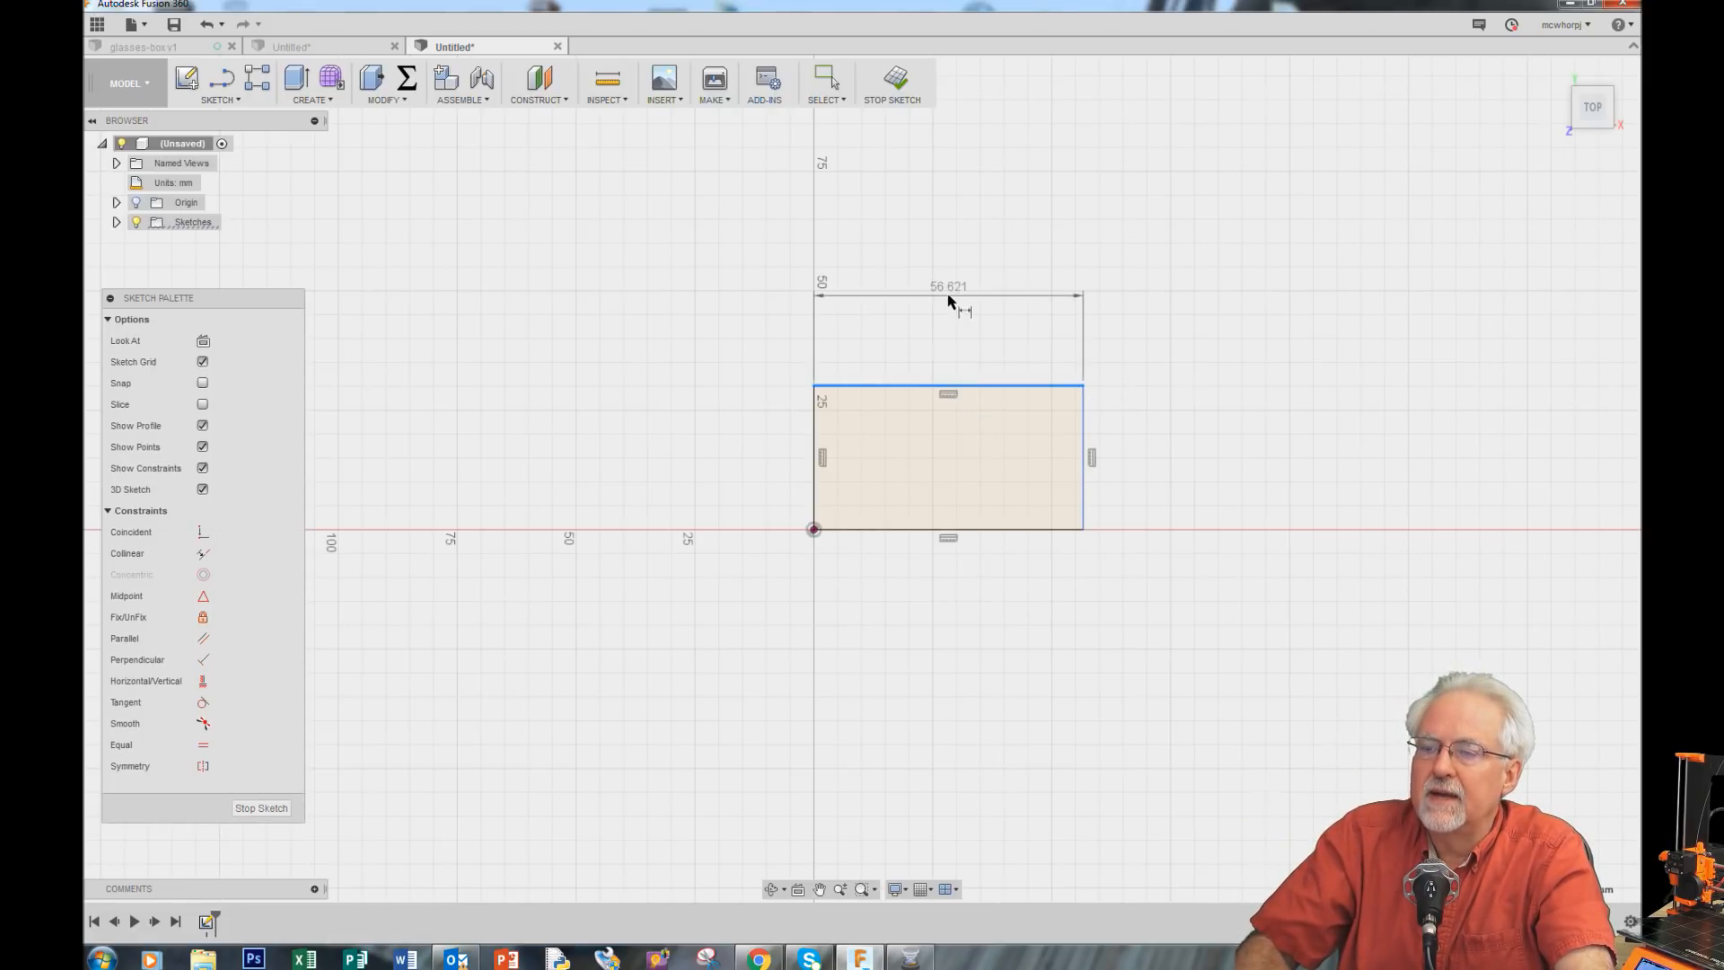
click(949, 292)
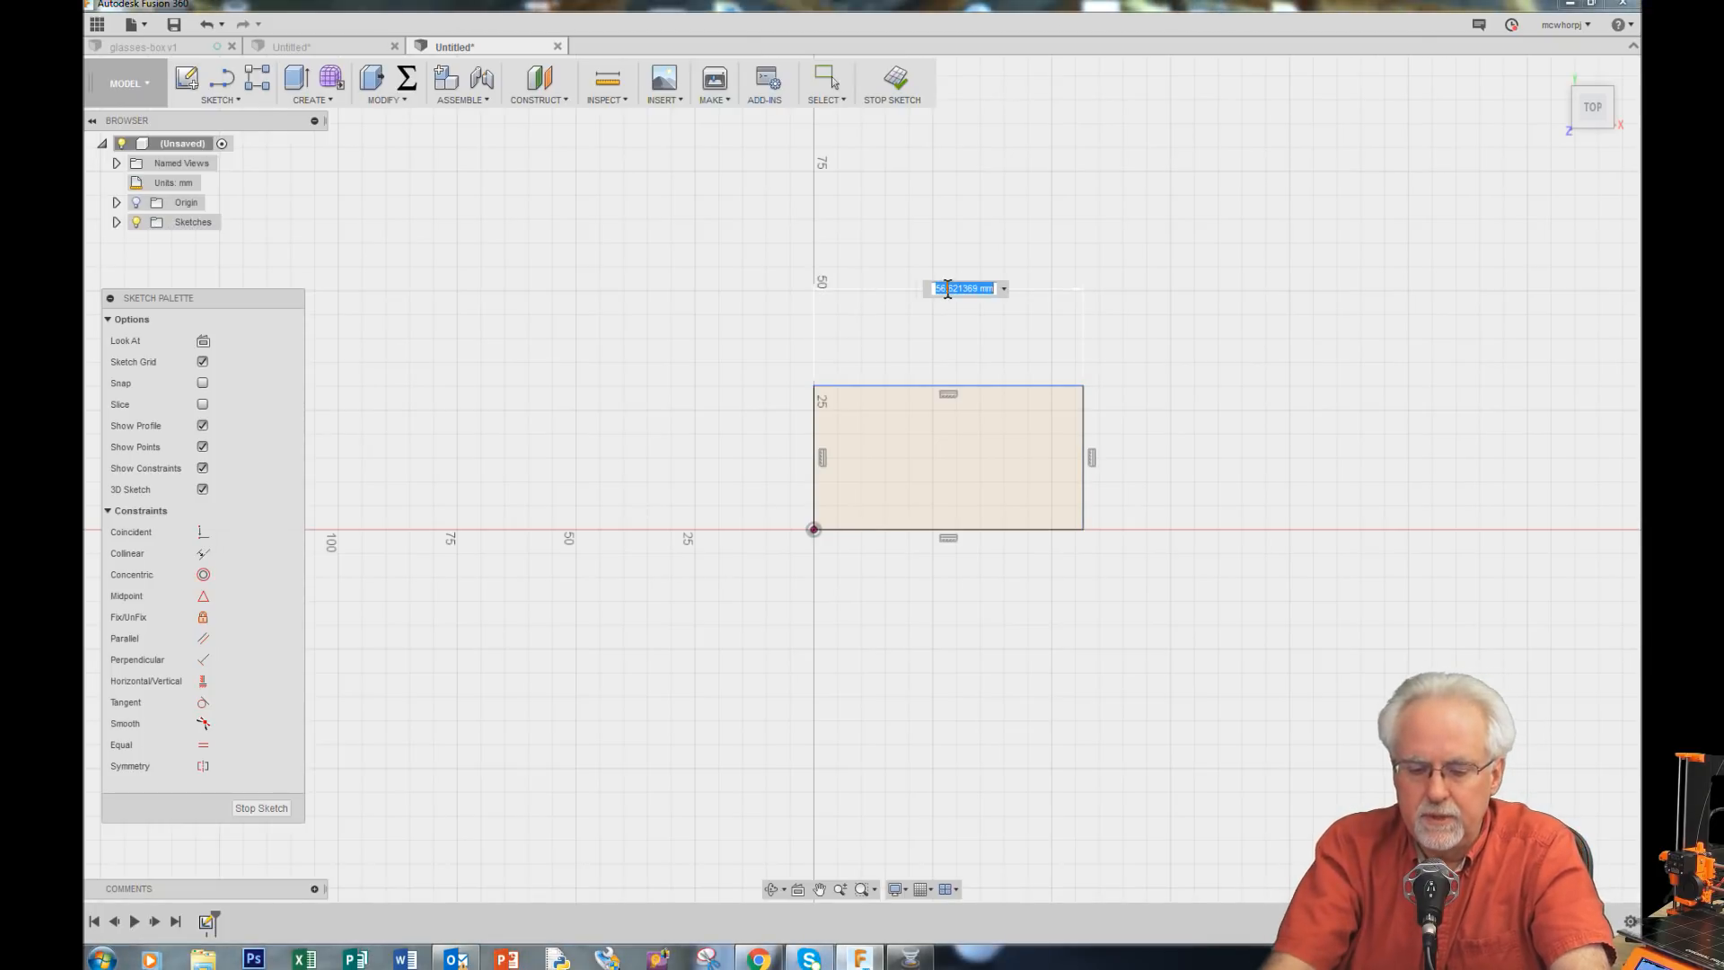
text(42)
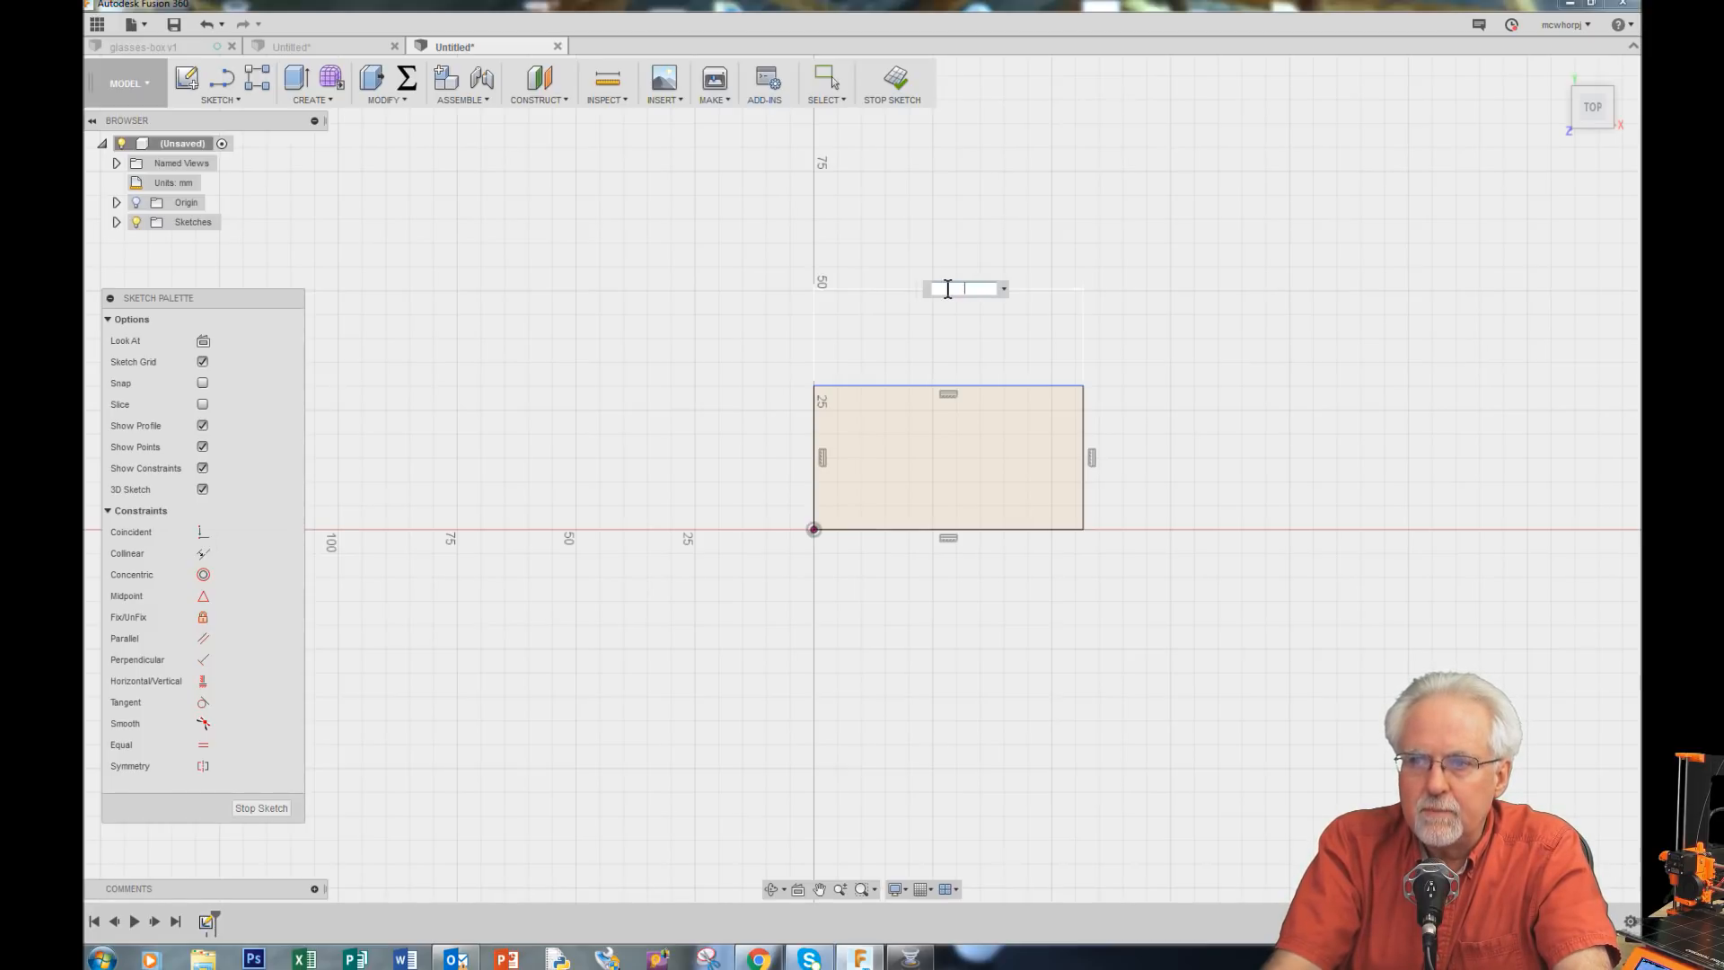
text(width)
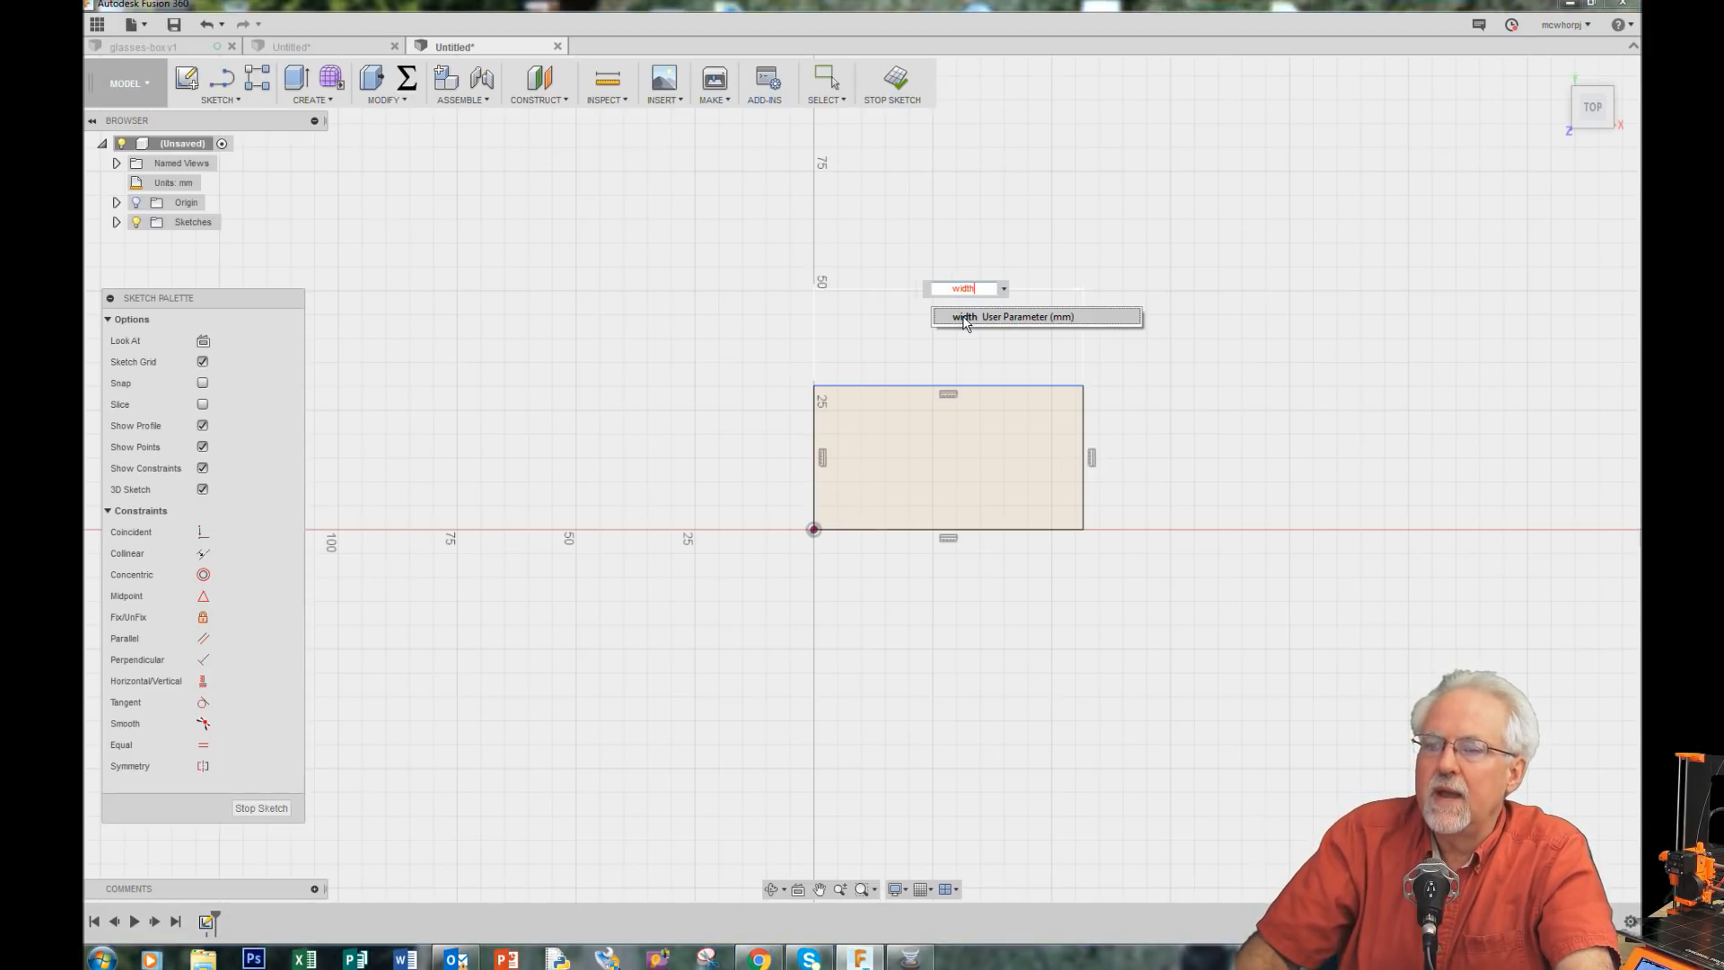
click(963, 317)
key(Return)
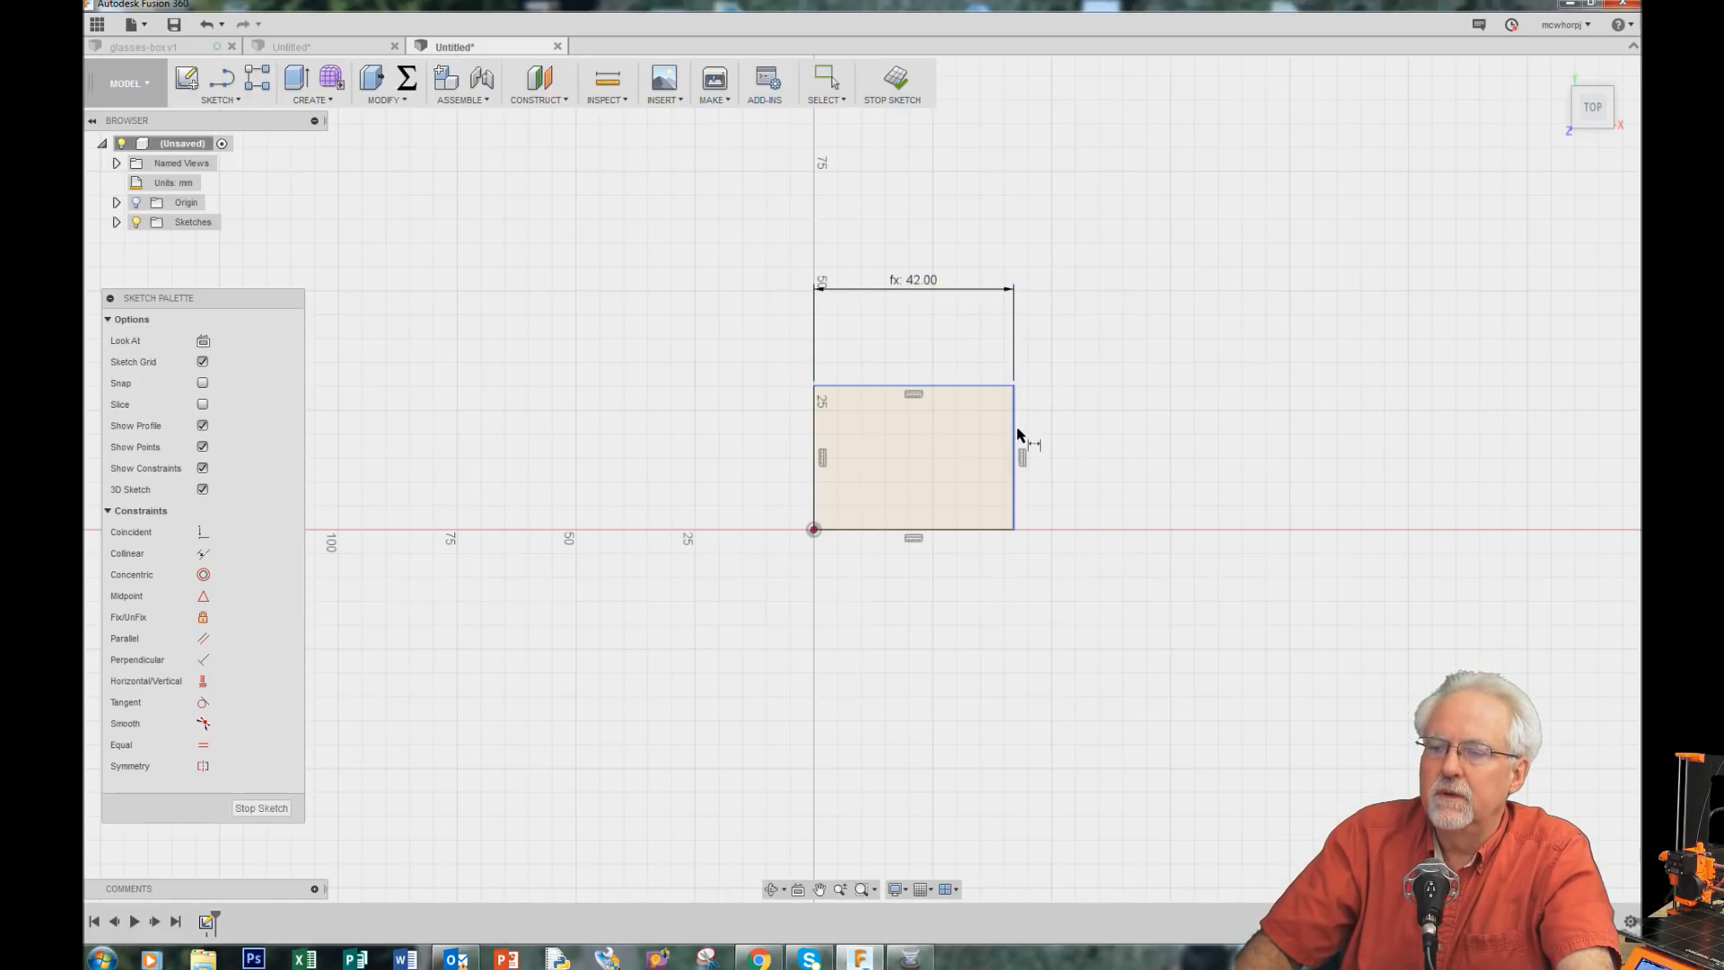
Step: Dimension the rectangle's right edge using the length parameter
click(1013, 449)
click(1127, 456)
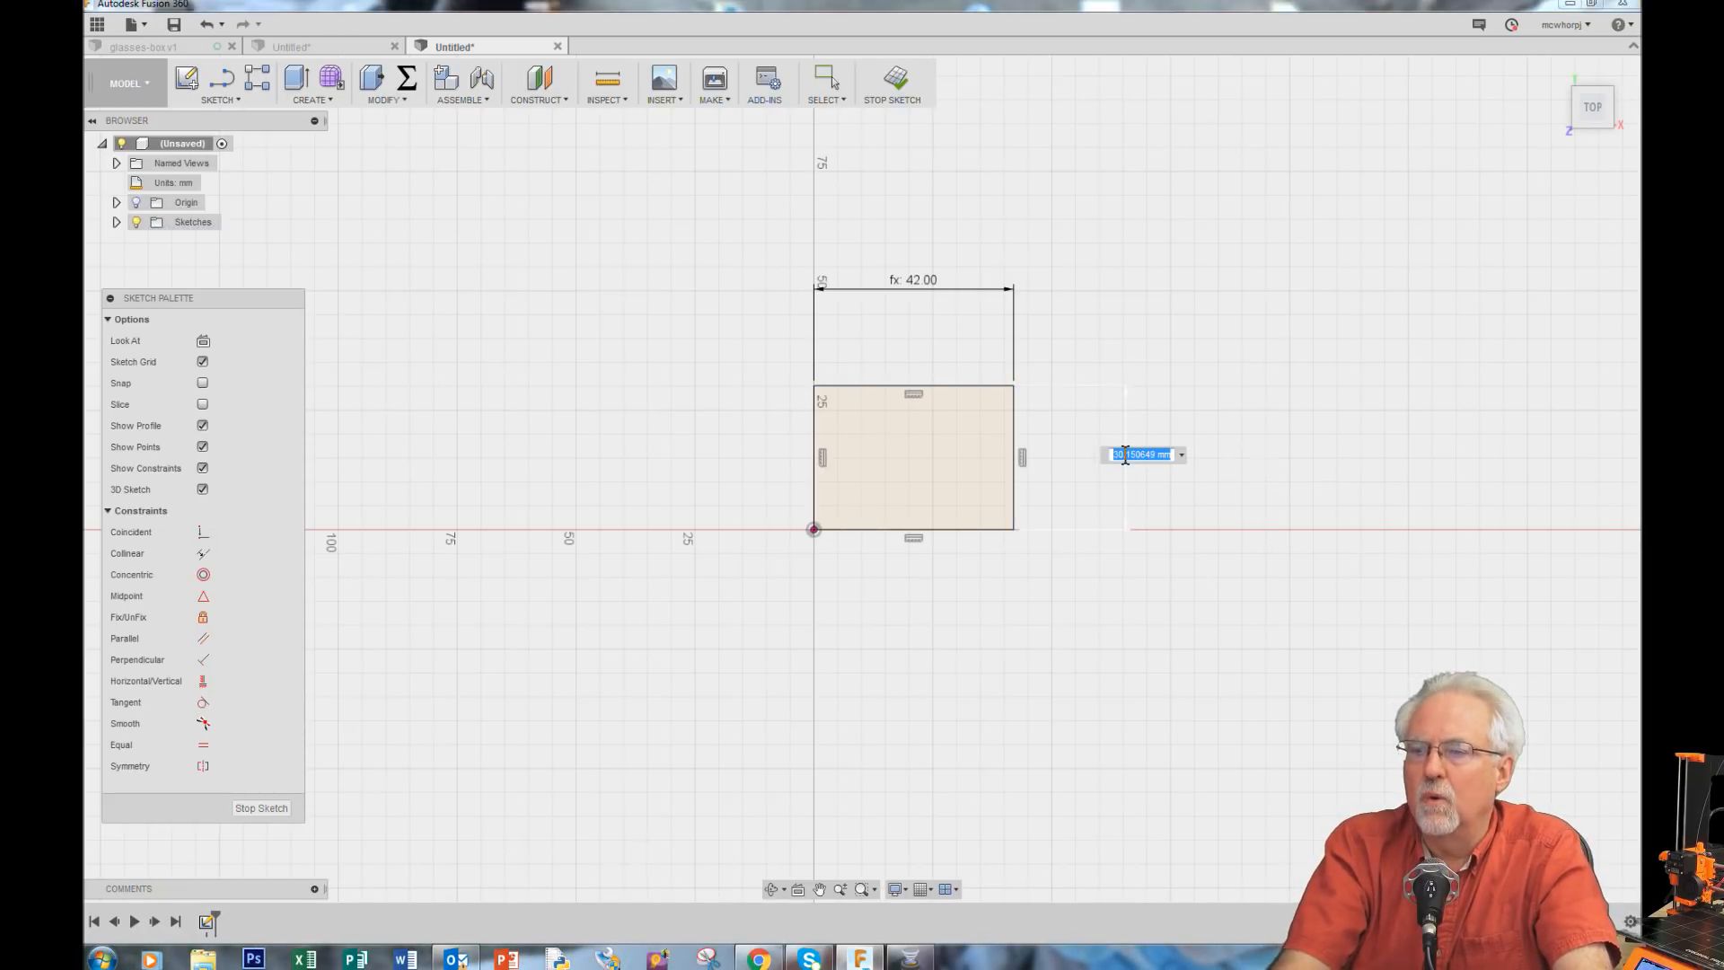
text(l)
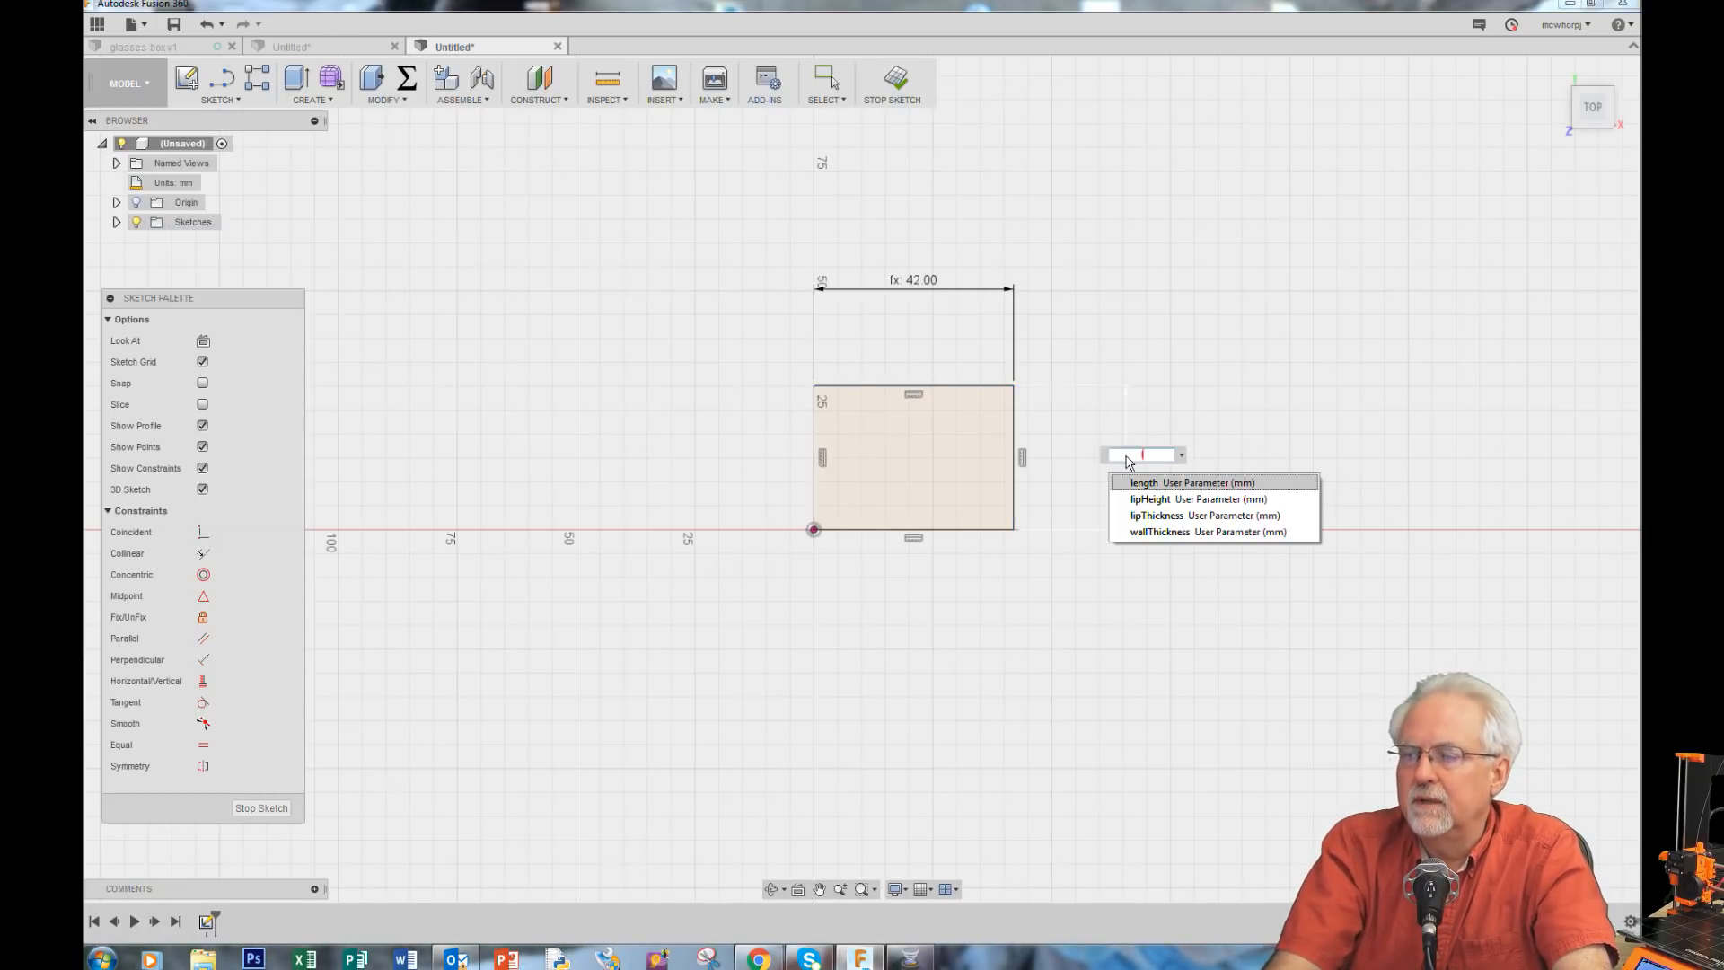
click(1173, 483)
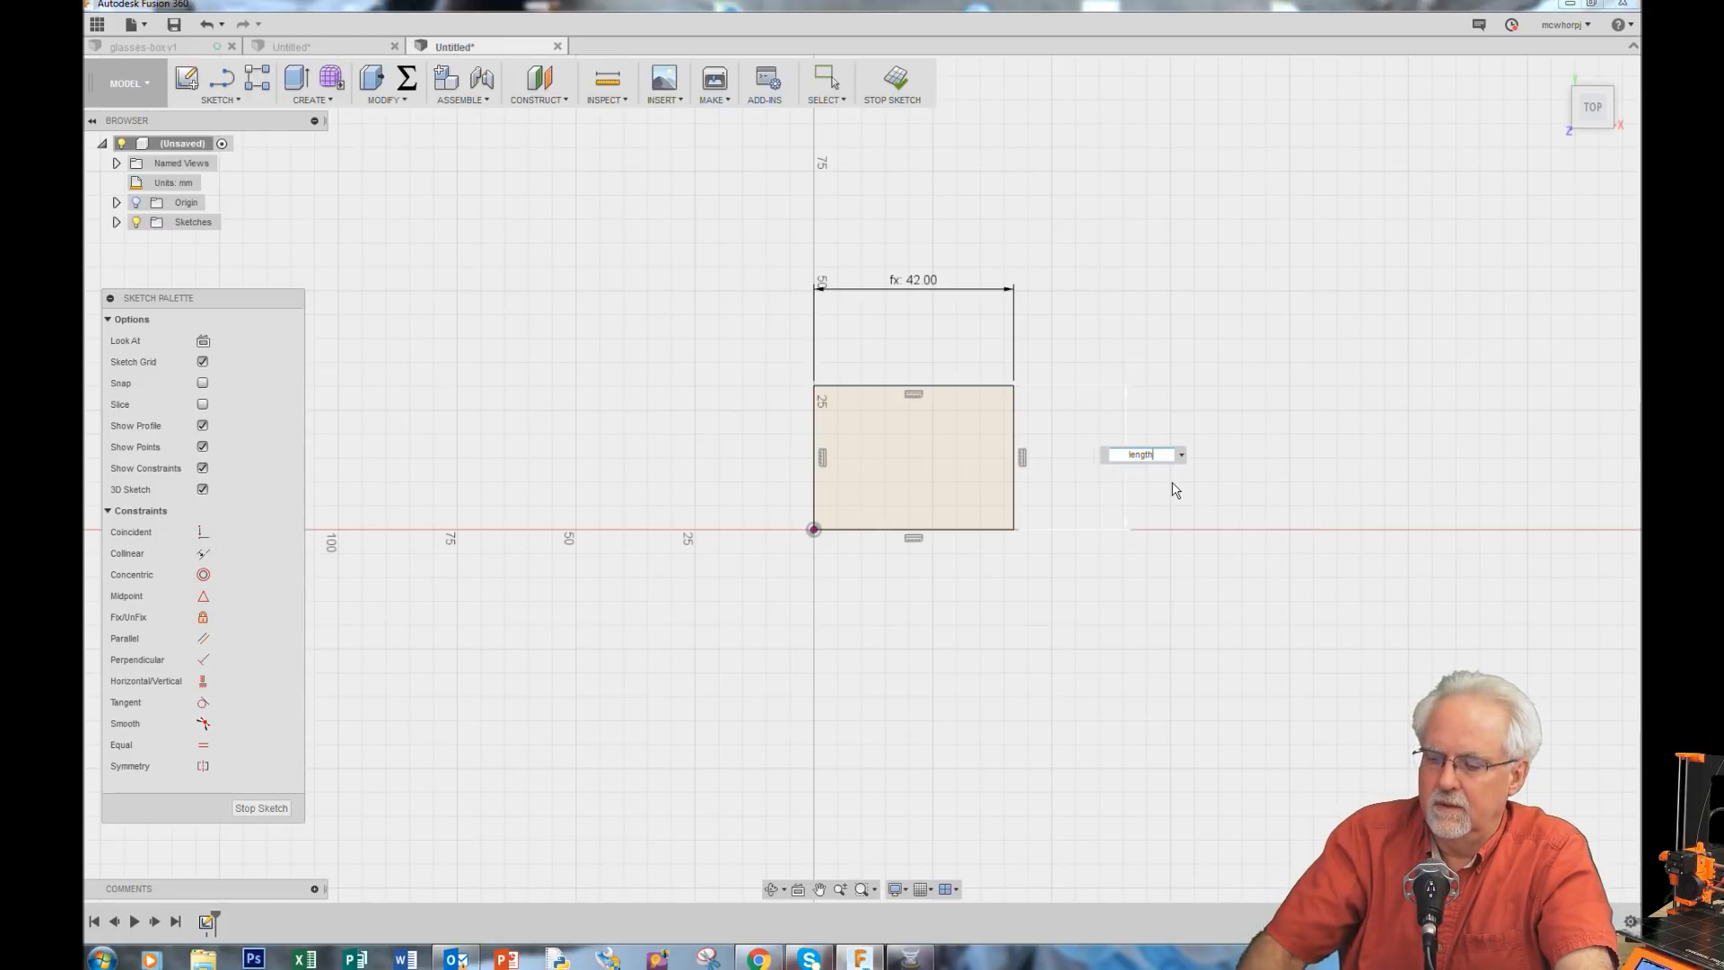
key(Return)
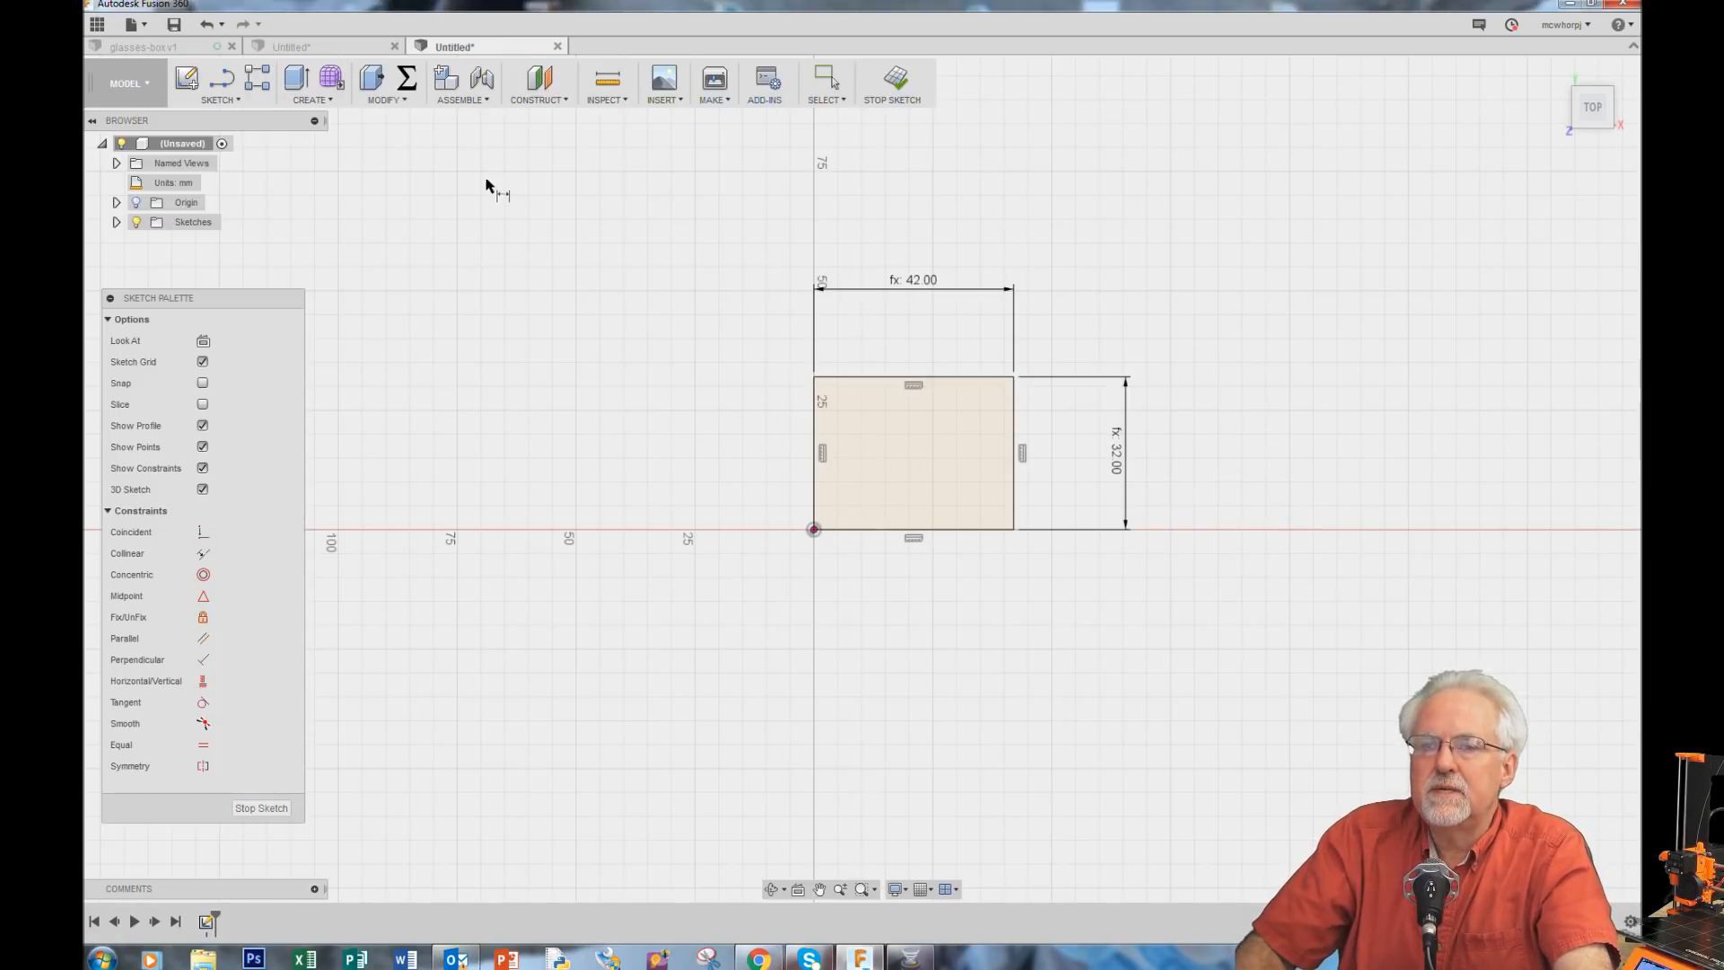
Step: Change the width user parameter's expression to 52 mm
click(406, 79)
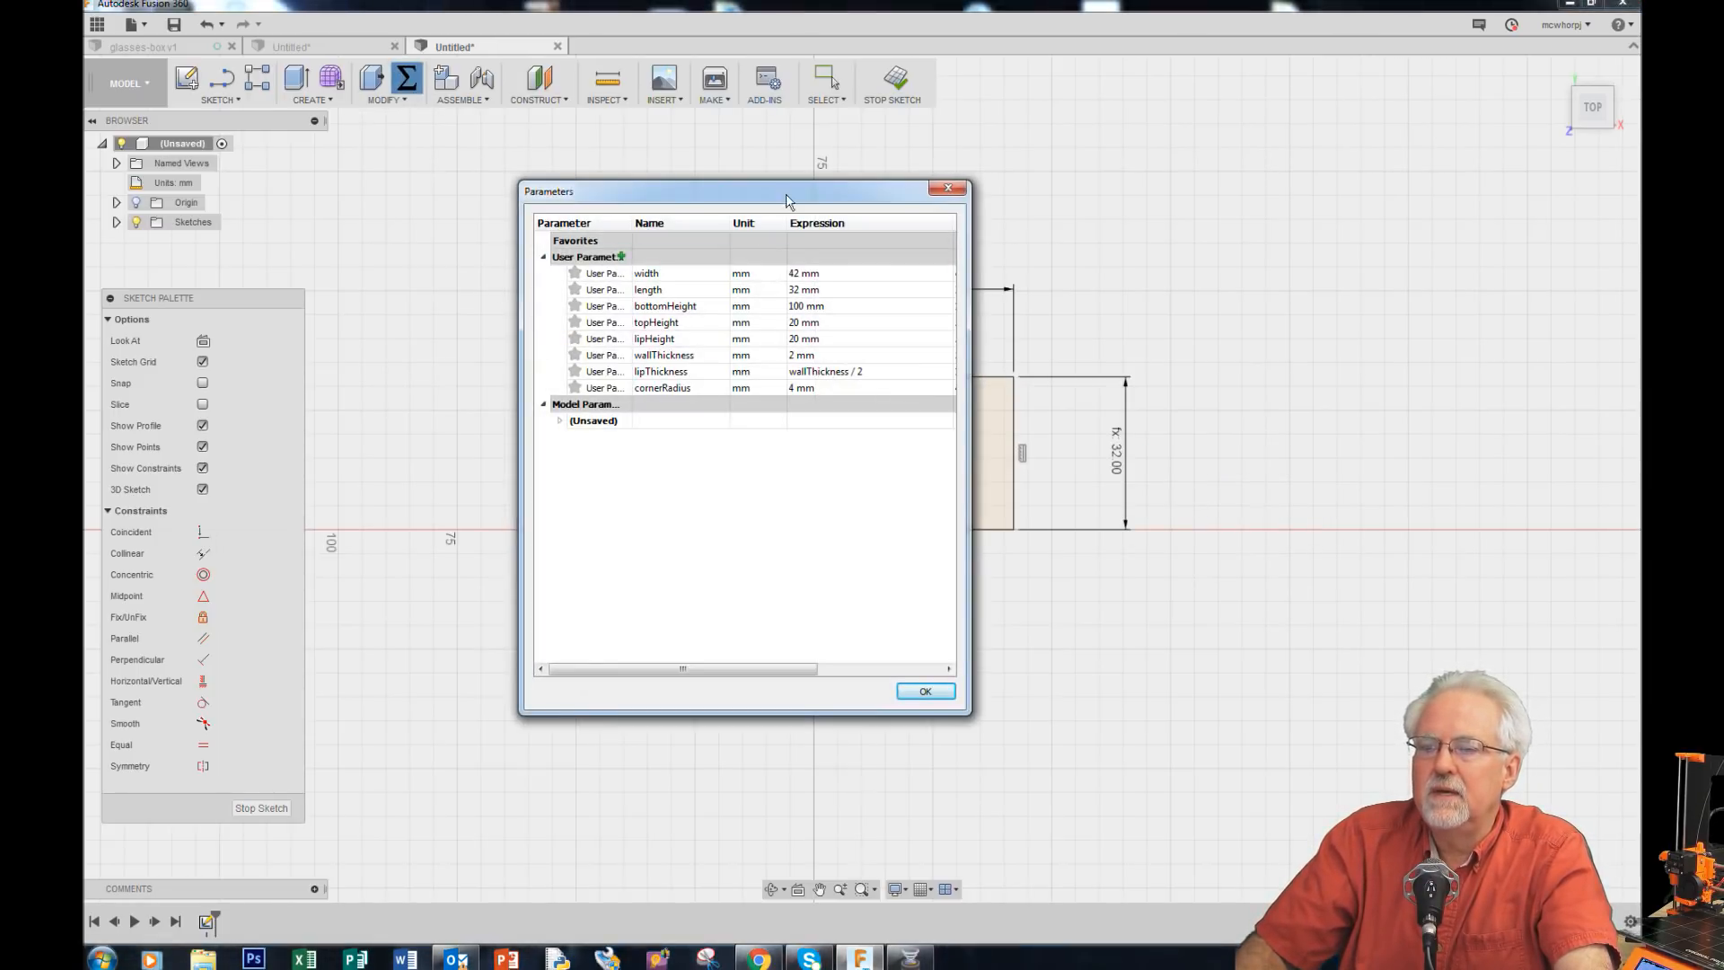
drag(790, 202, 523, 307)
click(555, 379)
click(556, 378)
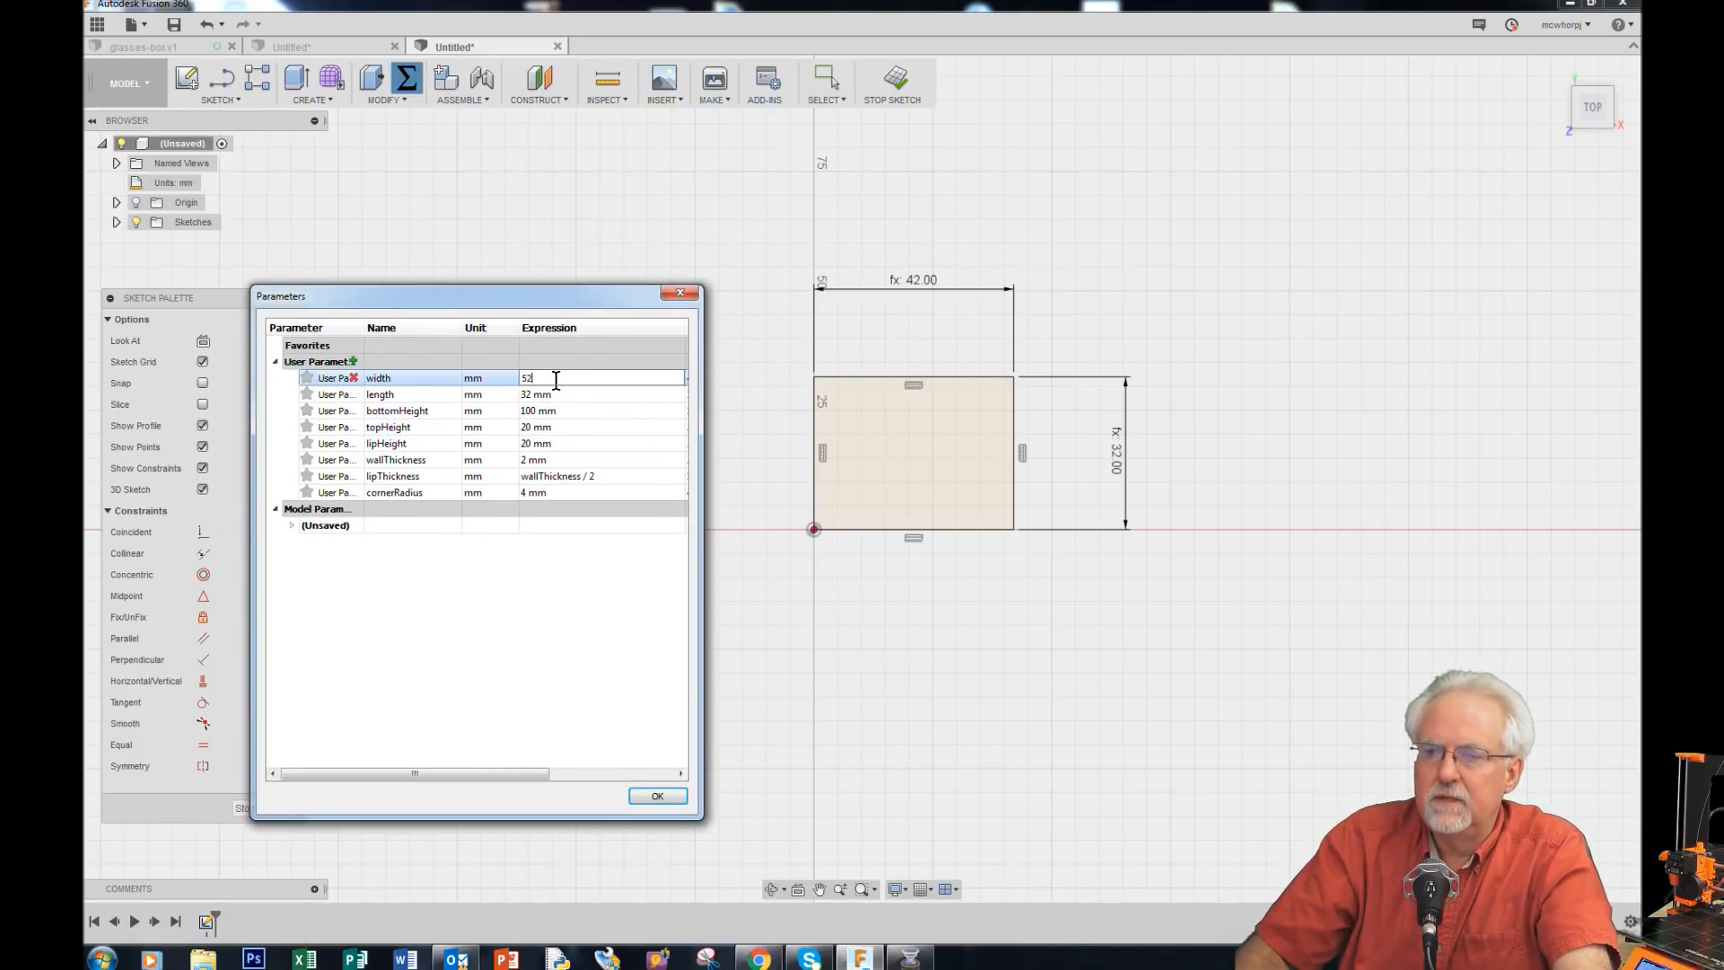
text(52)
click(658, 795)
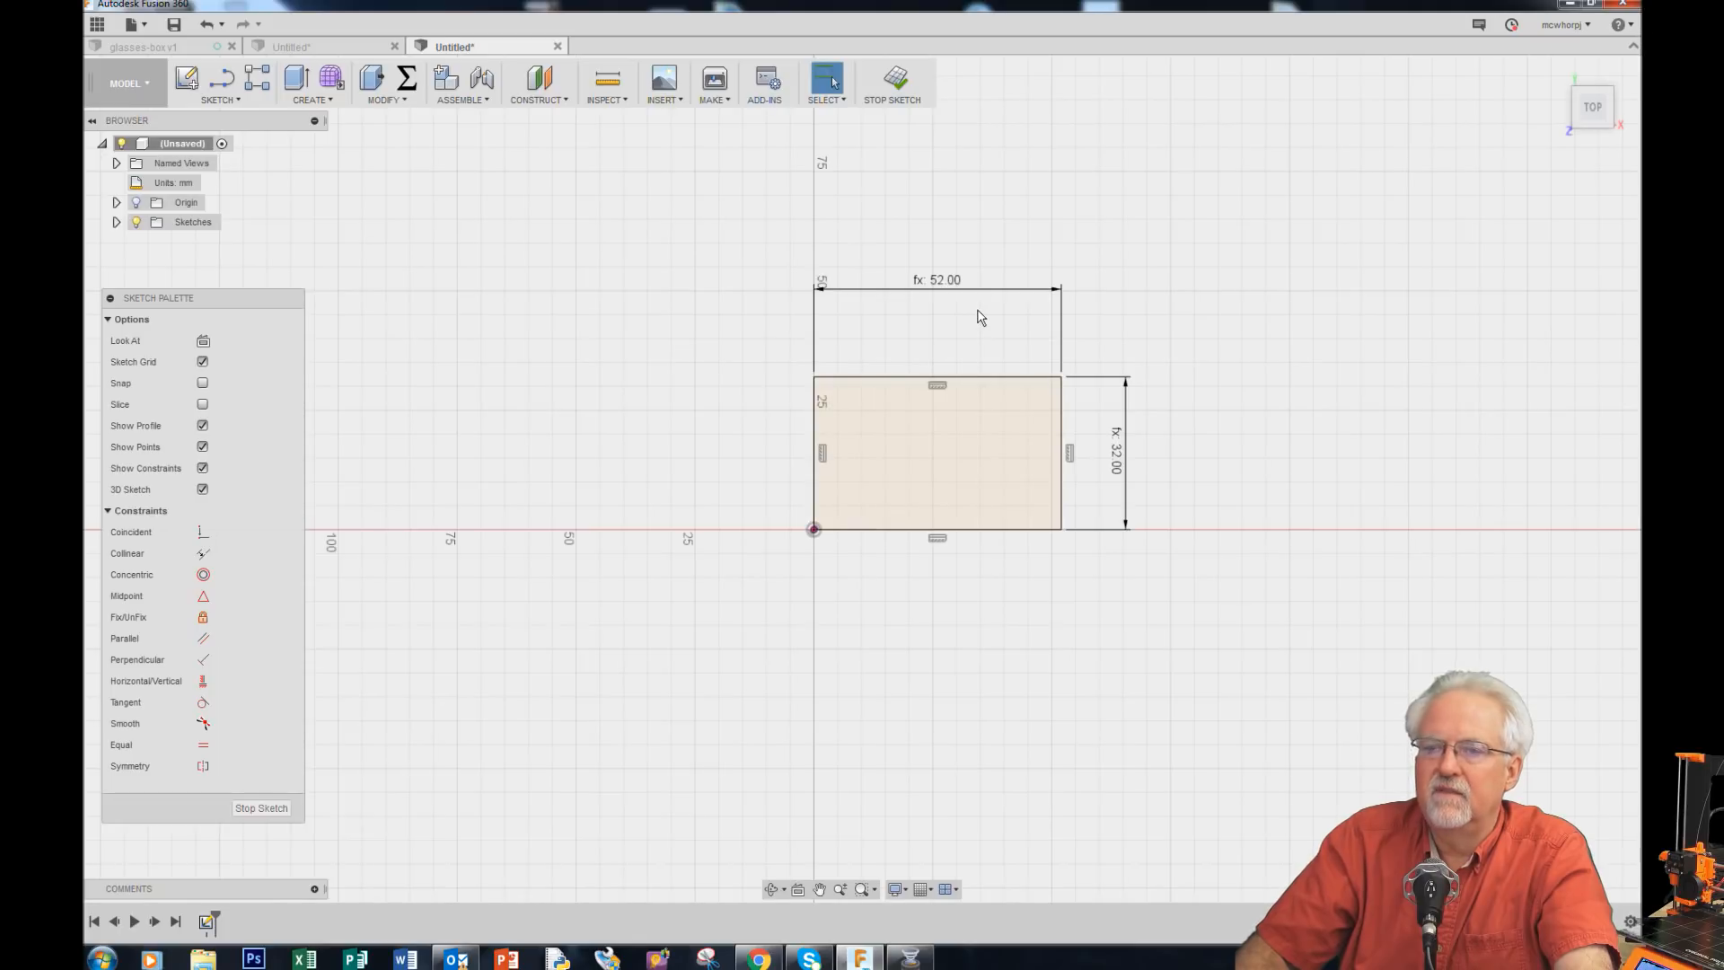
Step: Set the width user parameter's expression to 42 mm
click(407, 79)
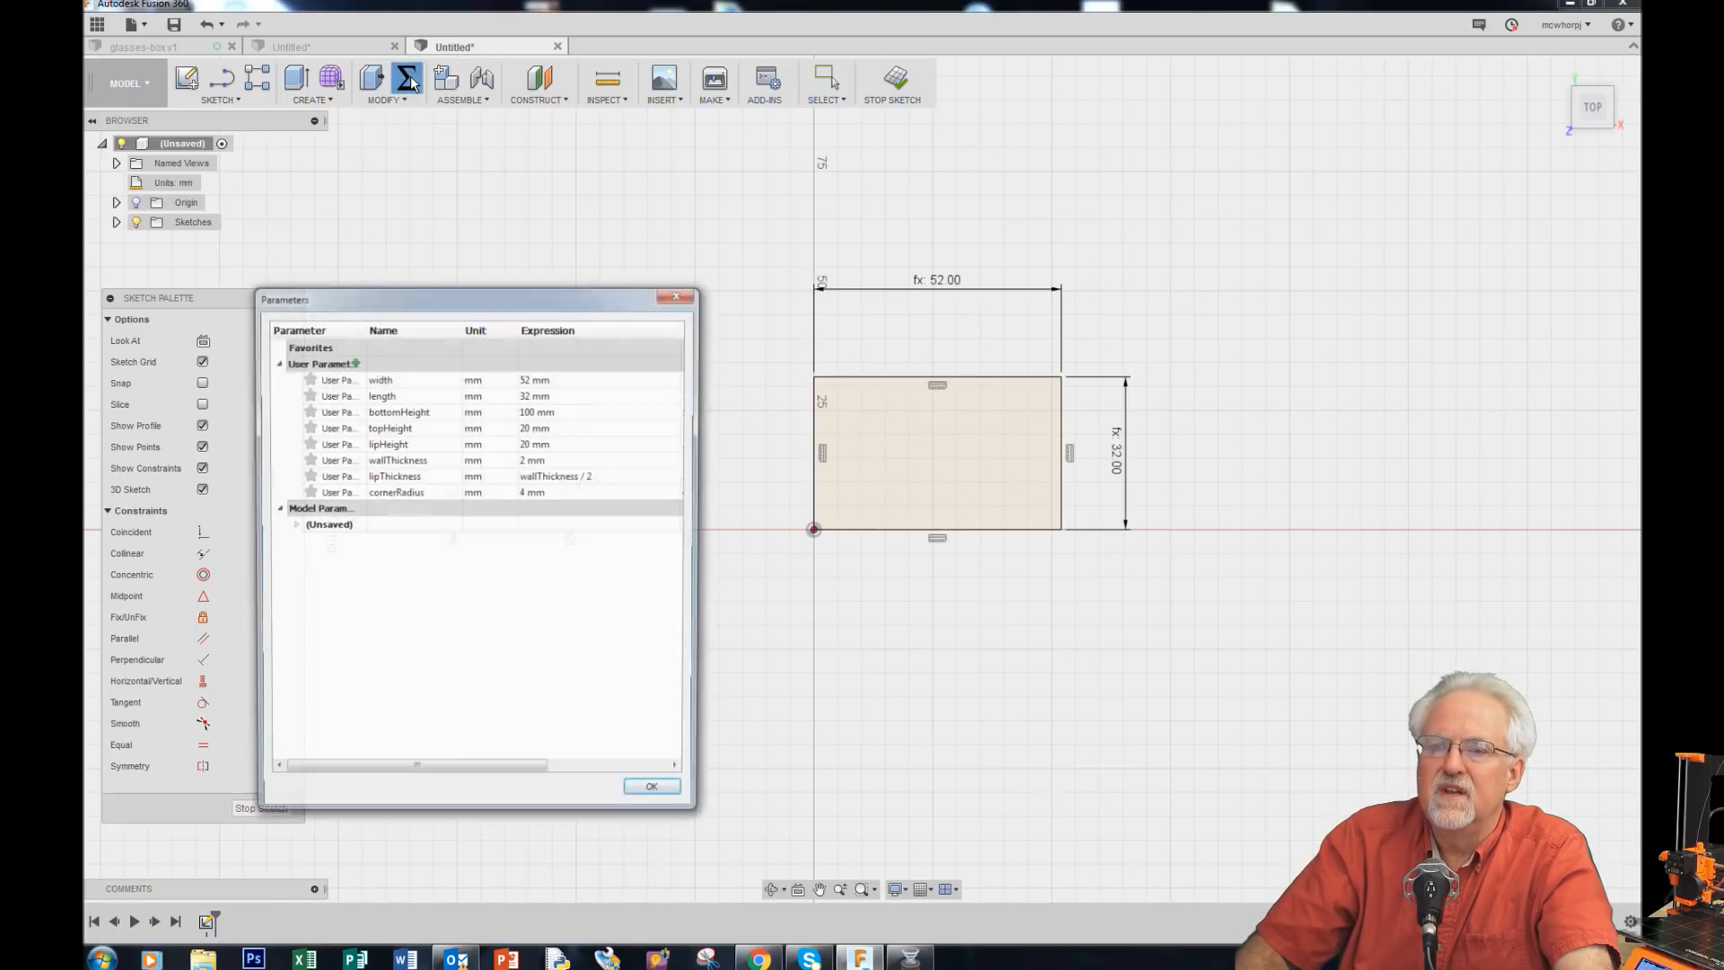
double_click(531, 378)
text(42)
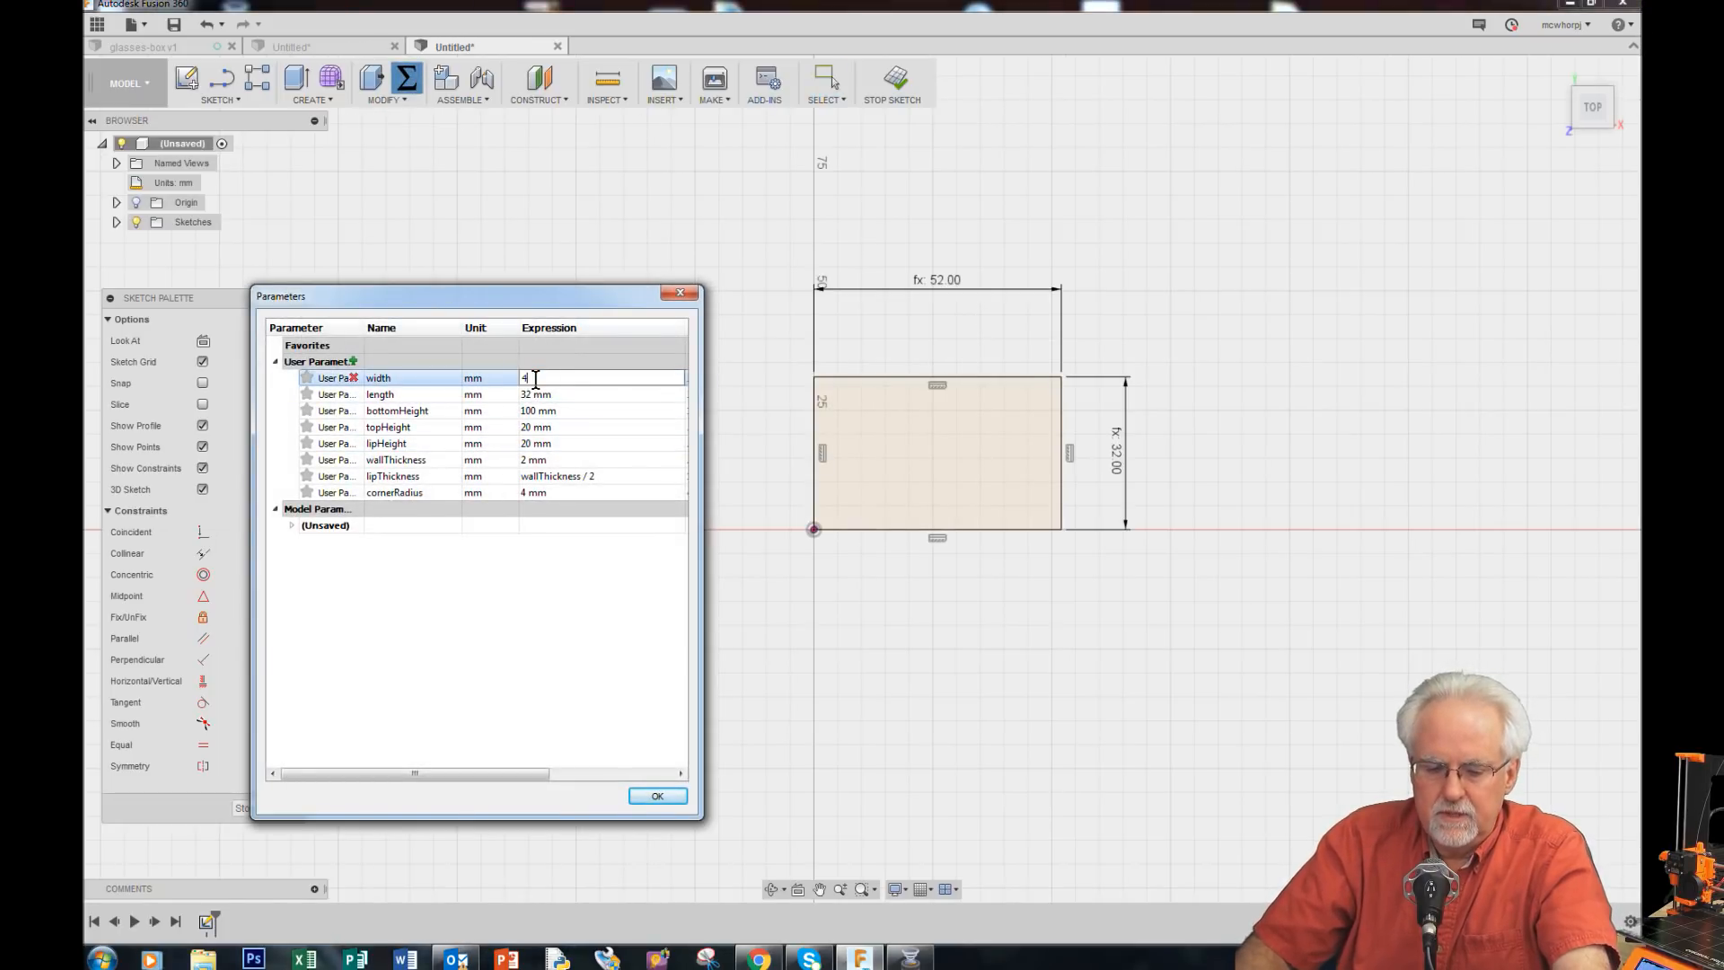
click(658, 796)
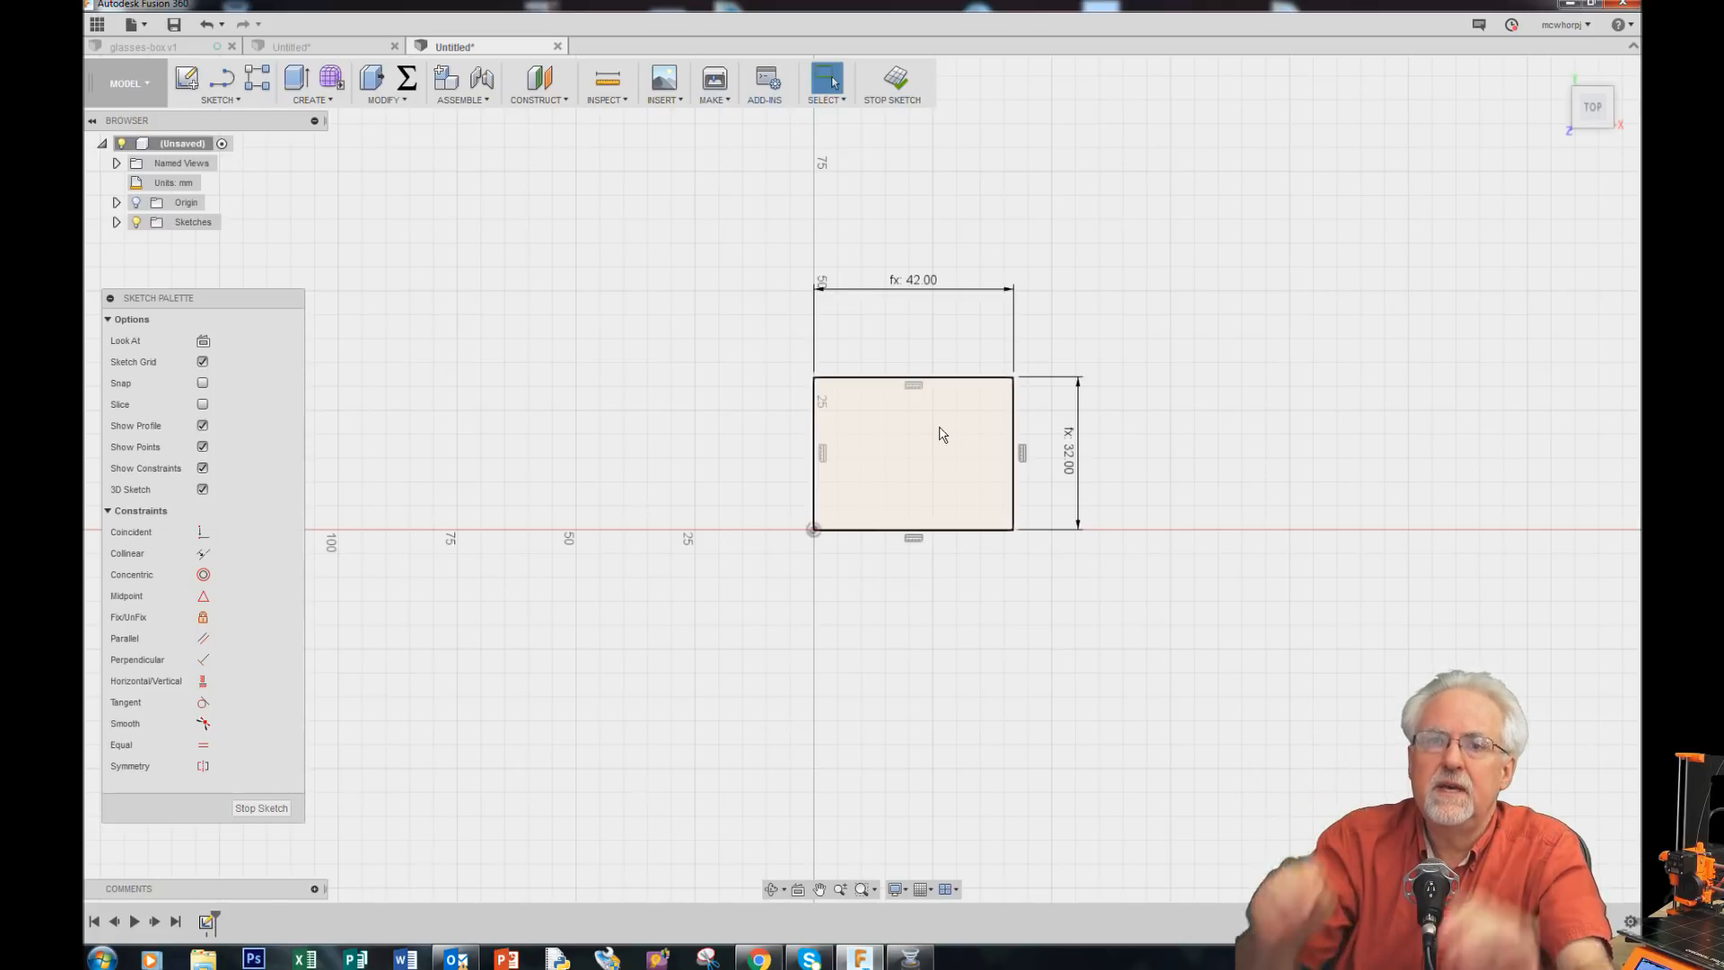
Step: Fillet all four corners of the rectangle with a 10 mm radius
click(220, 99)
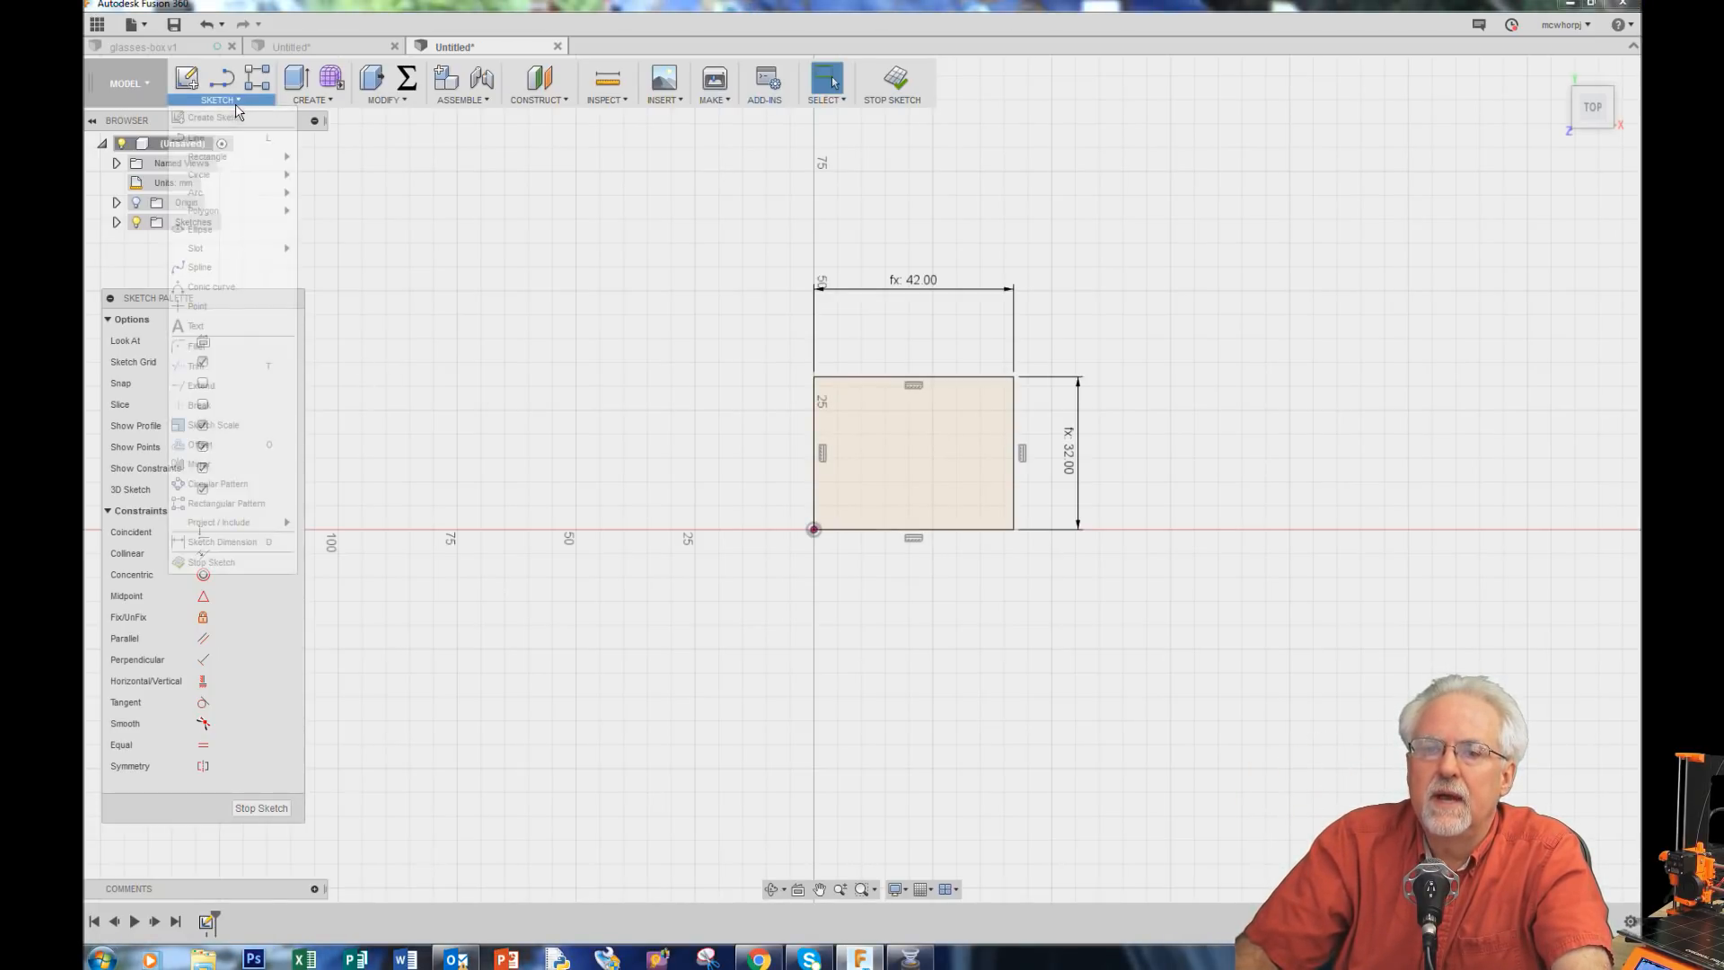
click(230, 366)
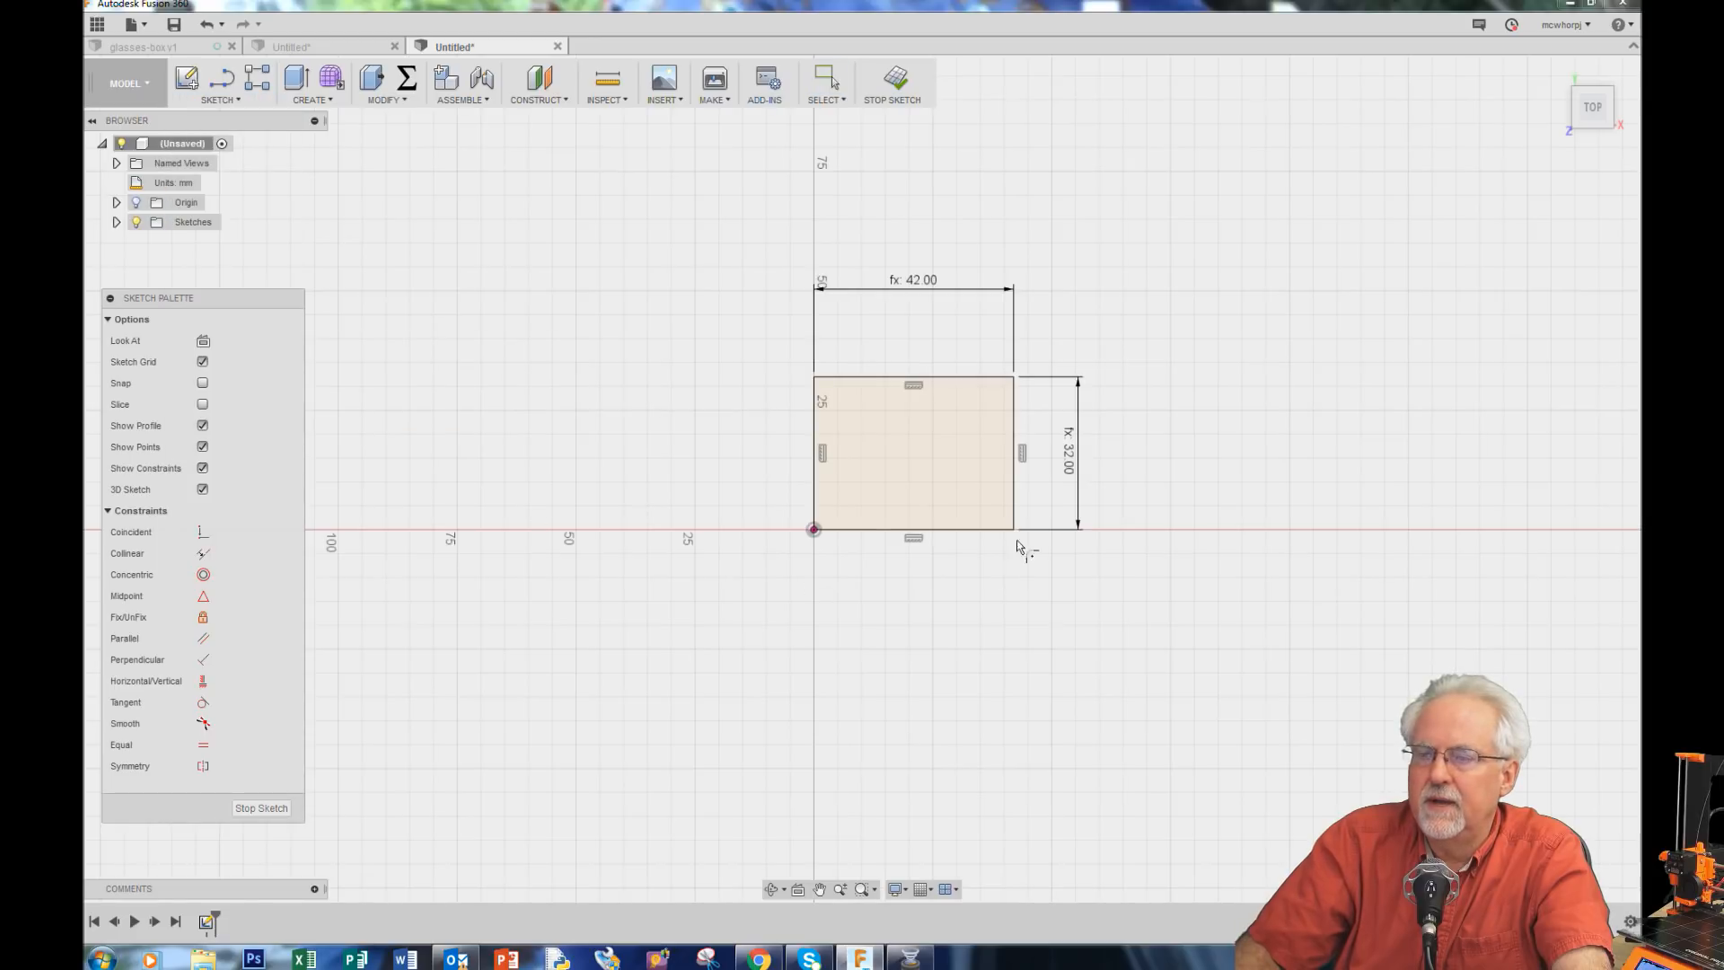
click(979, 378)
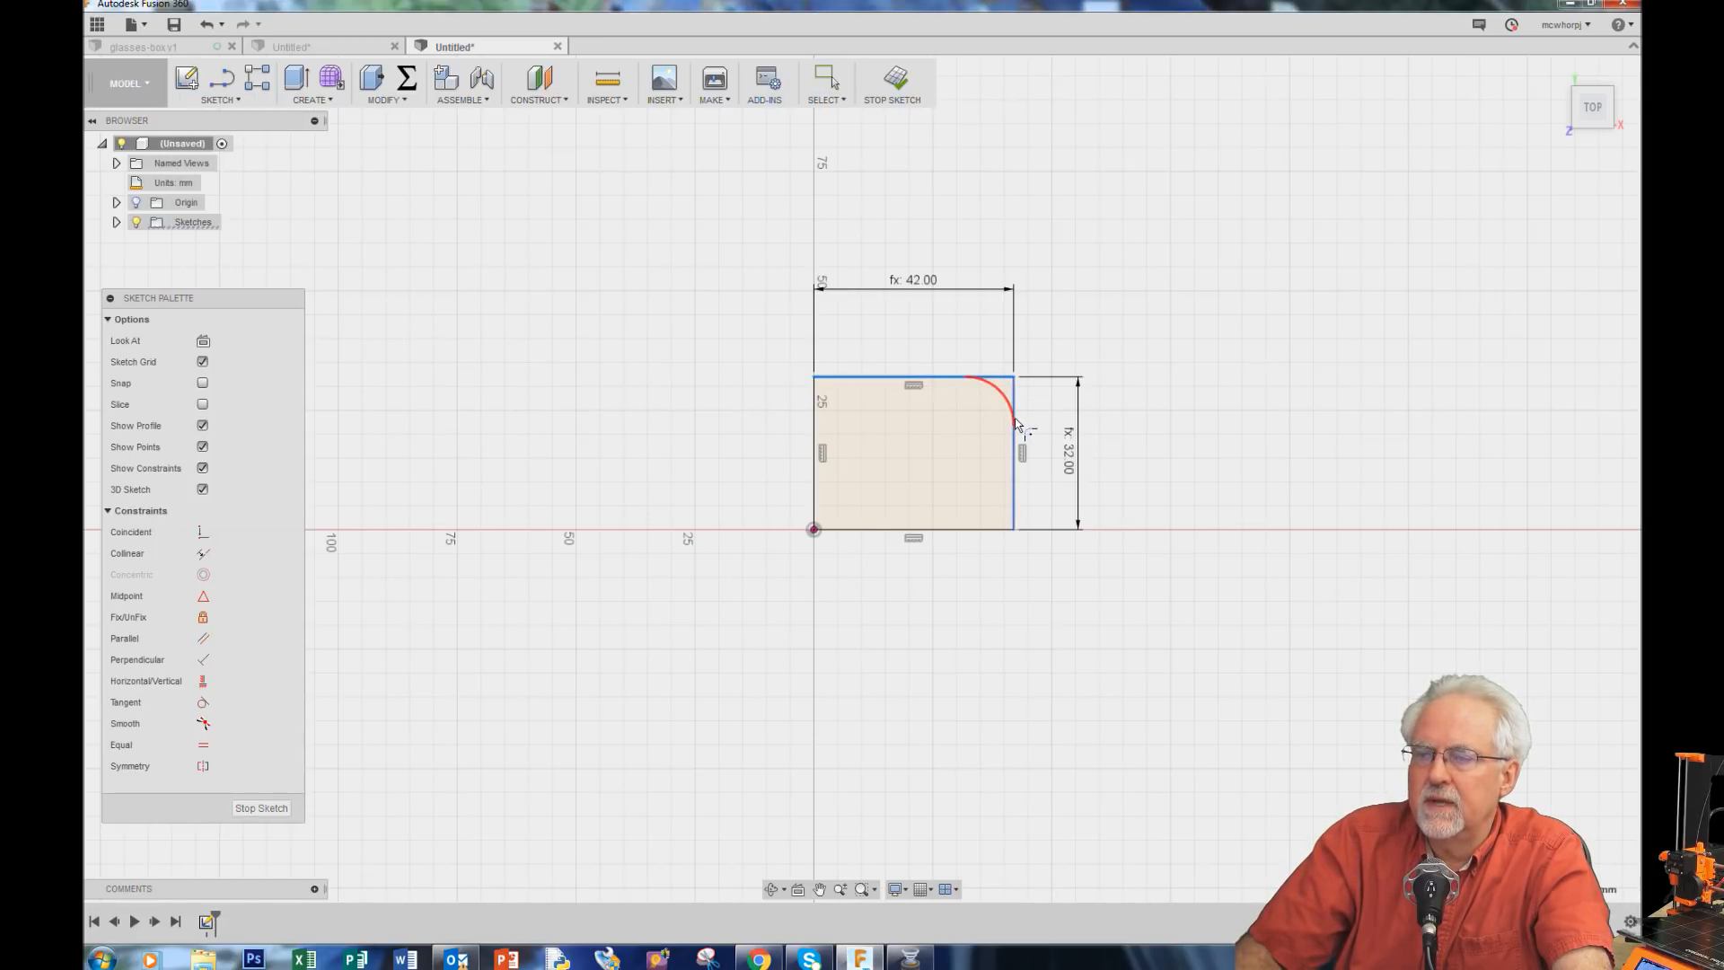
click(1015, 422)
click(1015, 471)
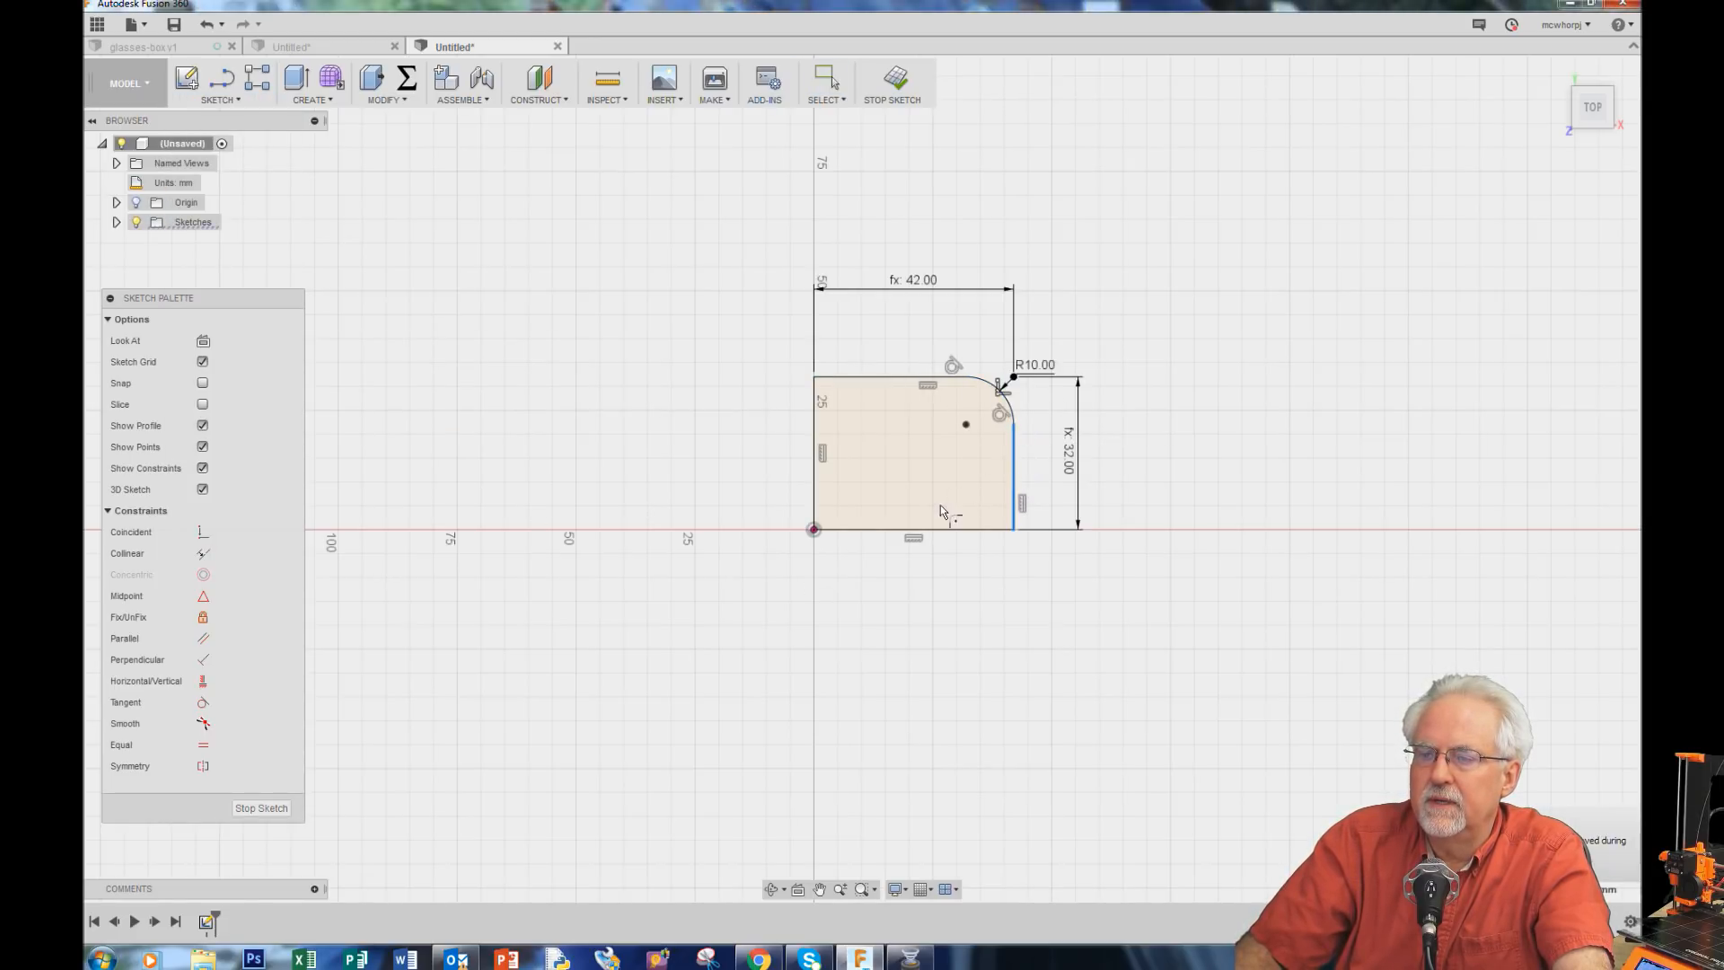
click(928, 530)
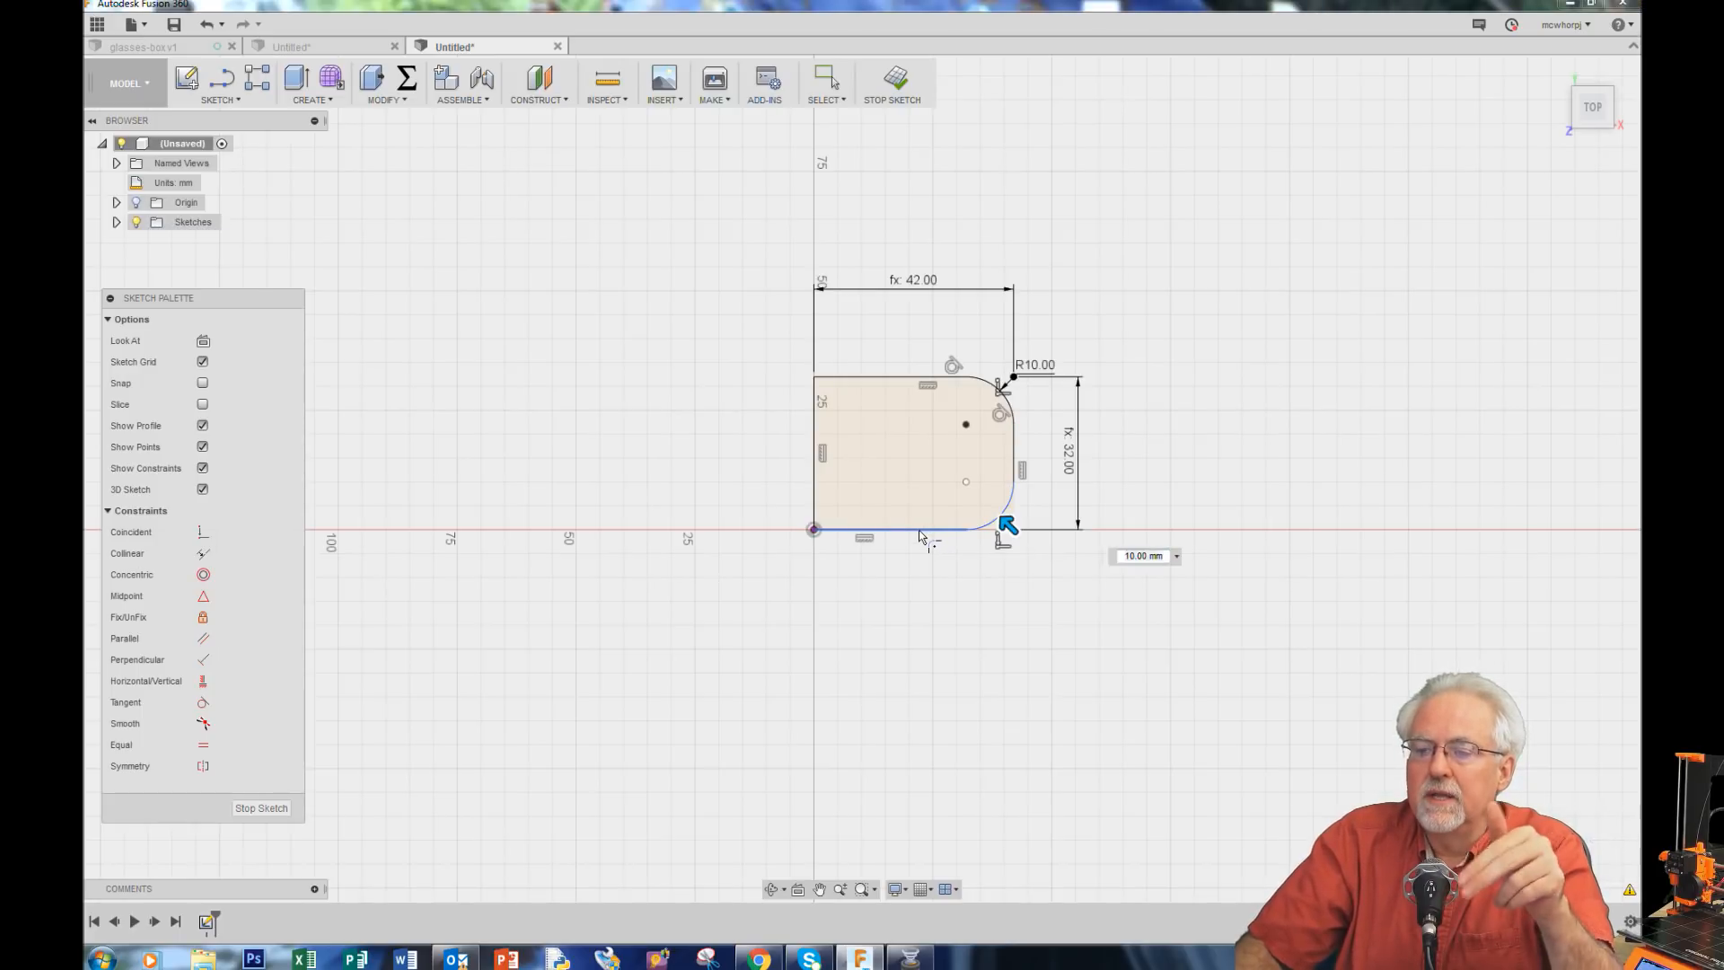
key(Return)
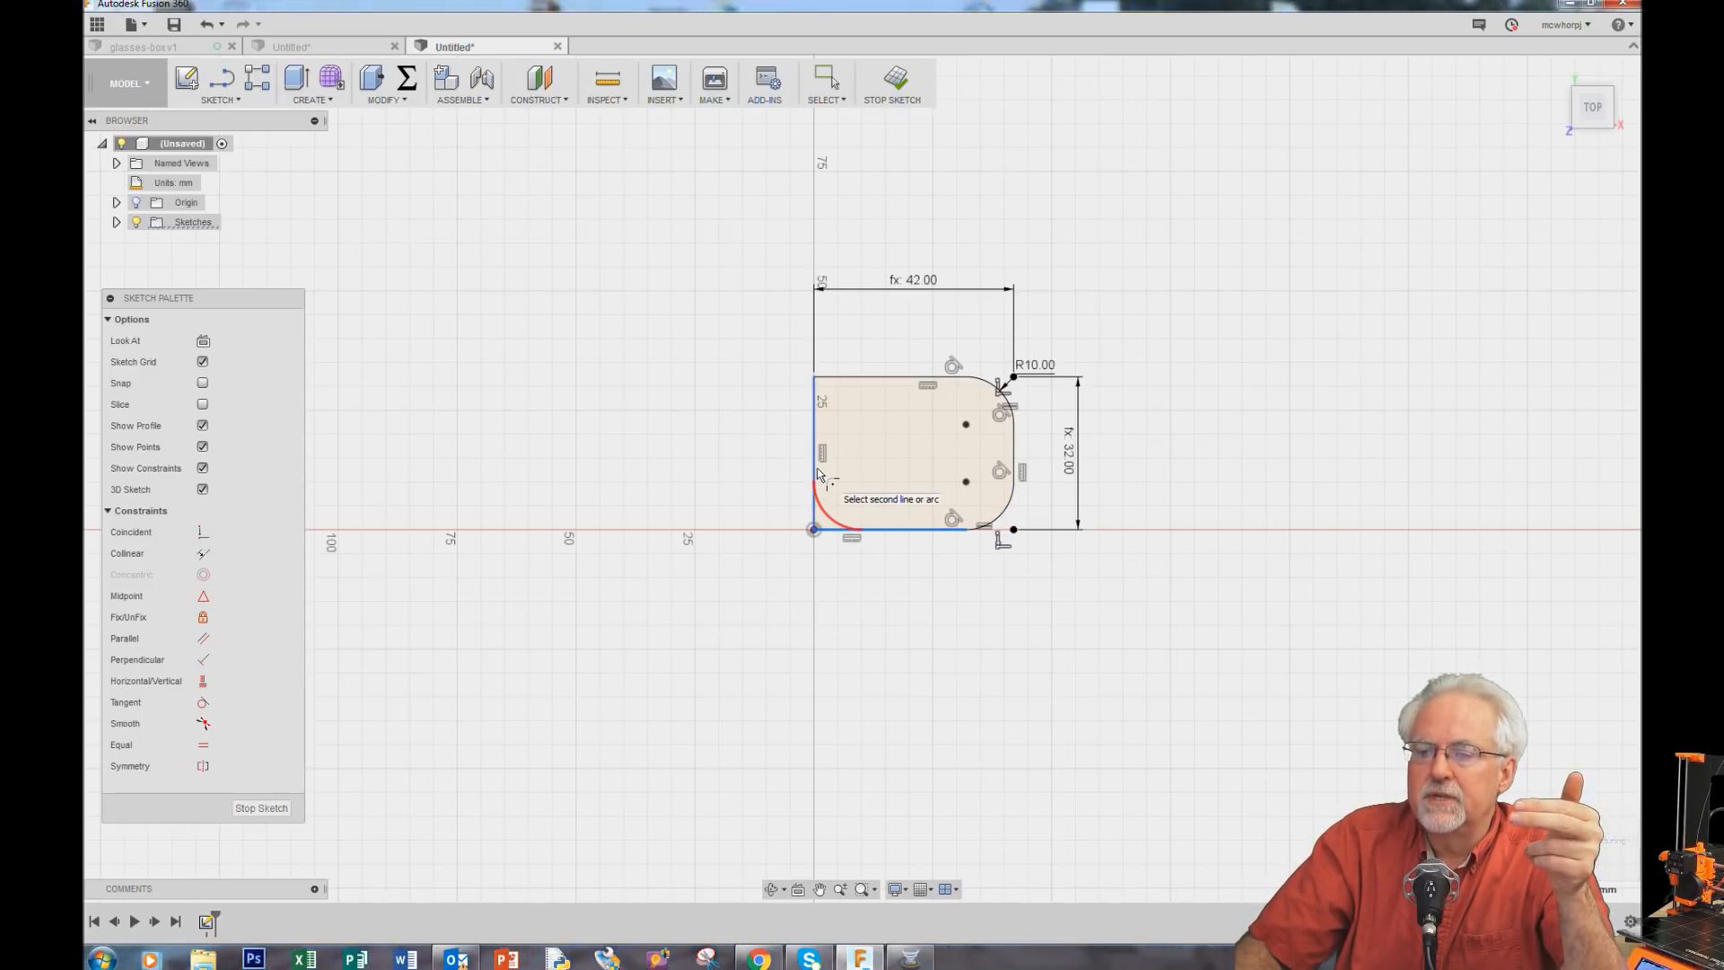
click(813, 466)
key(Return)
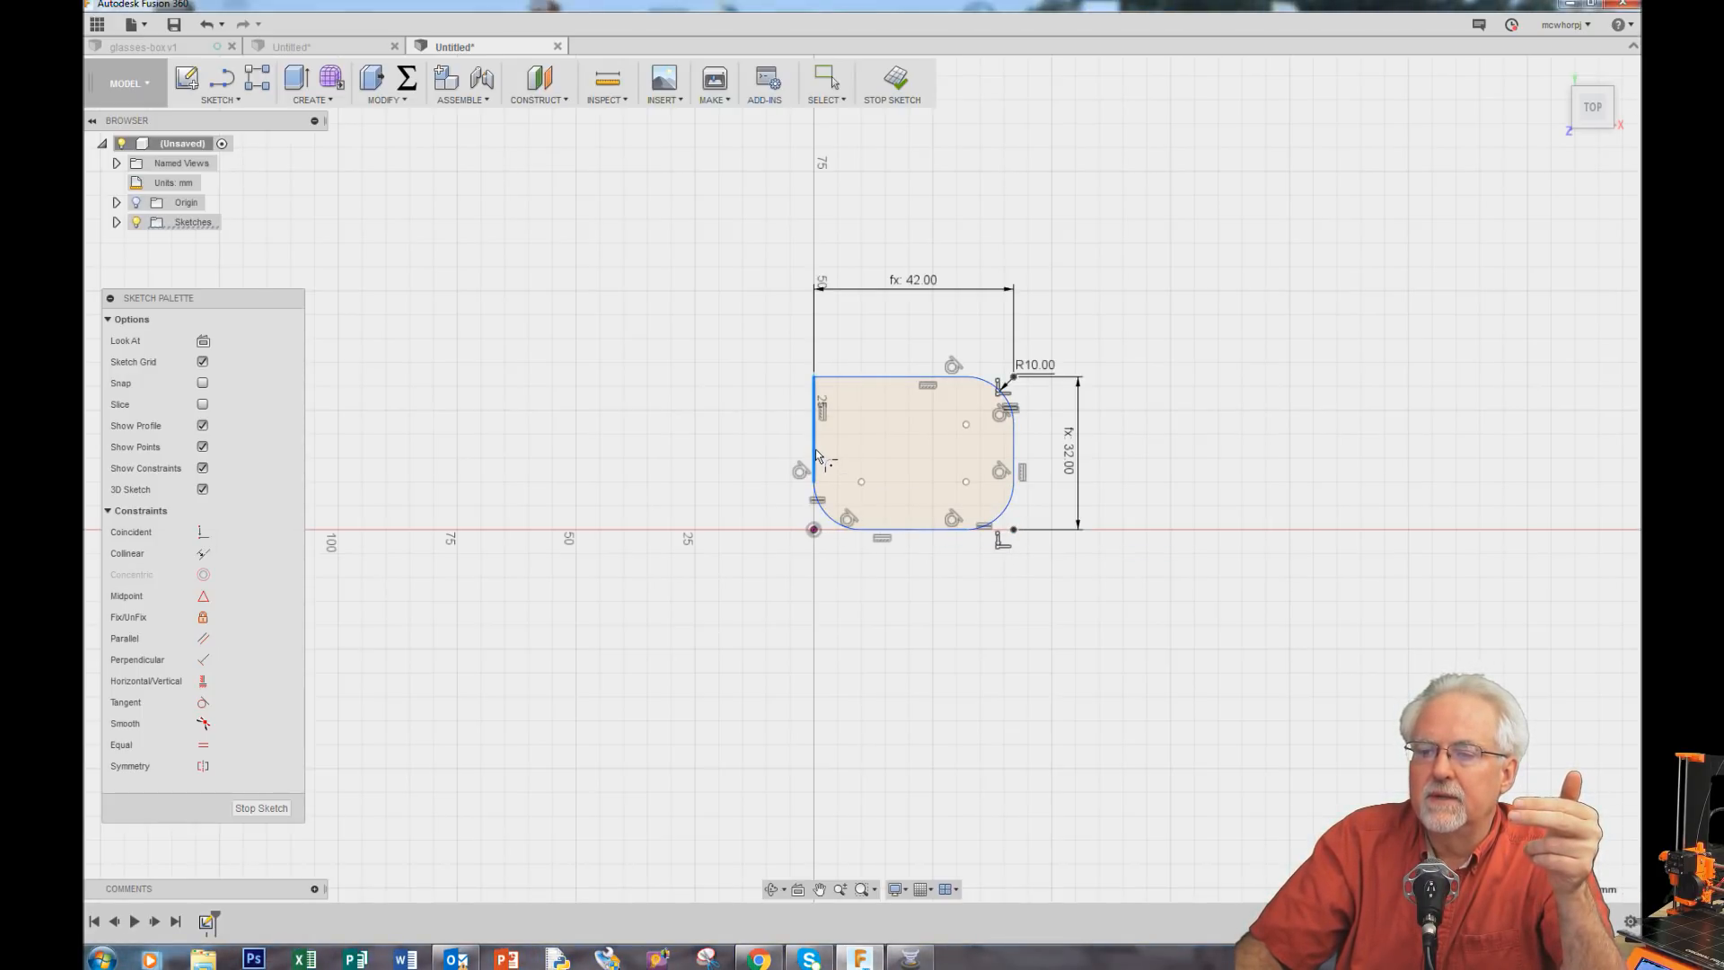
click(903, 375)
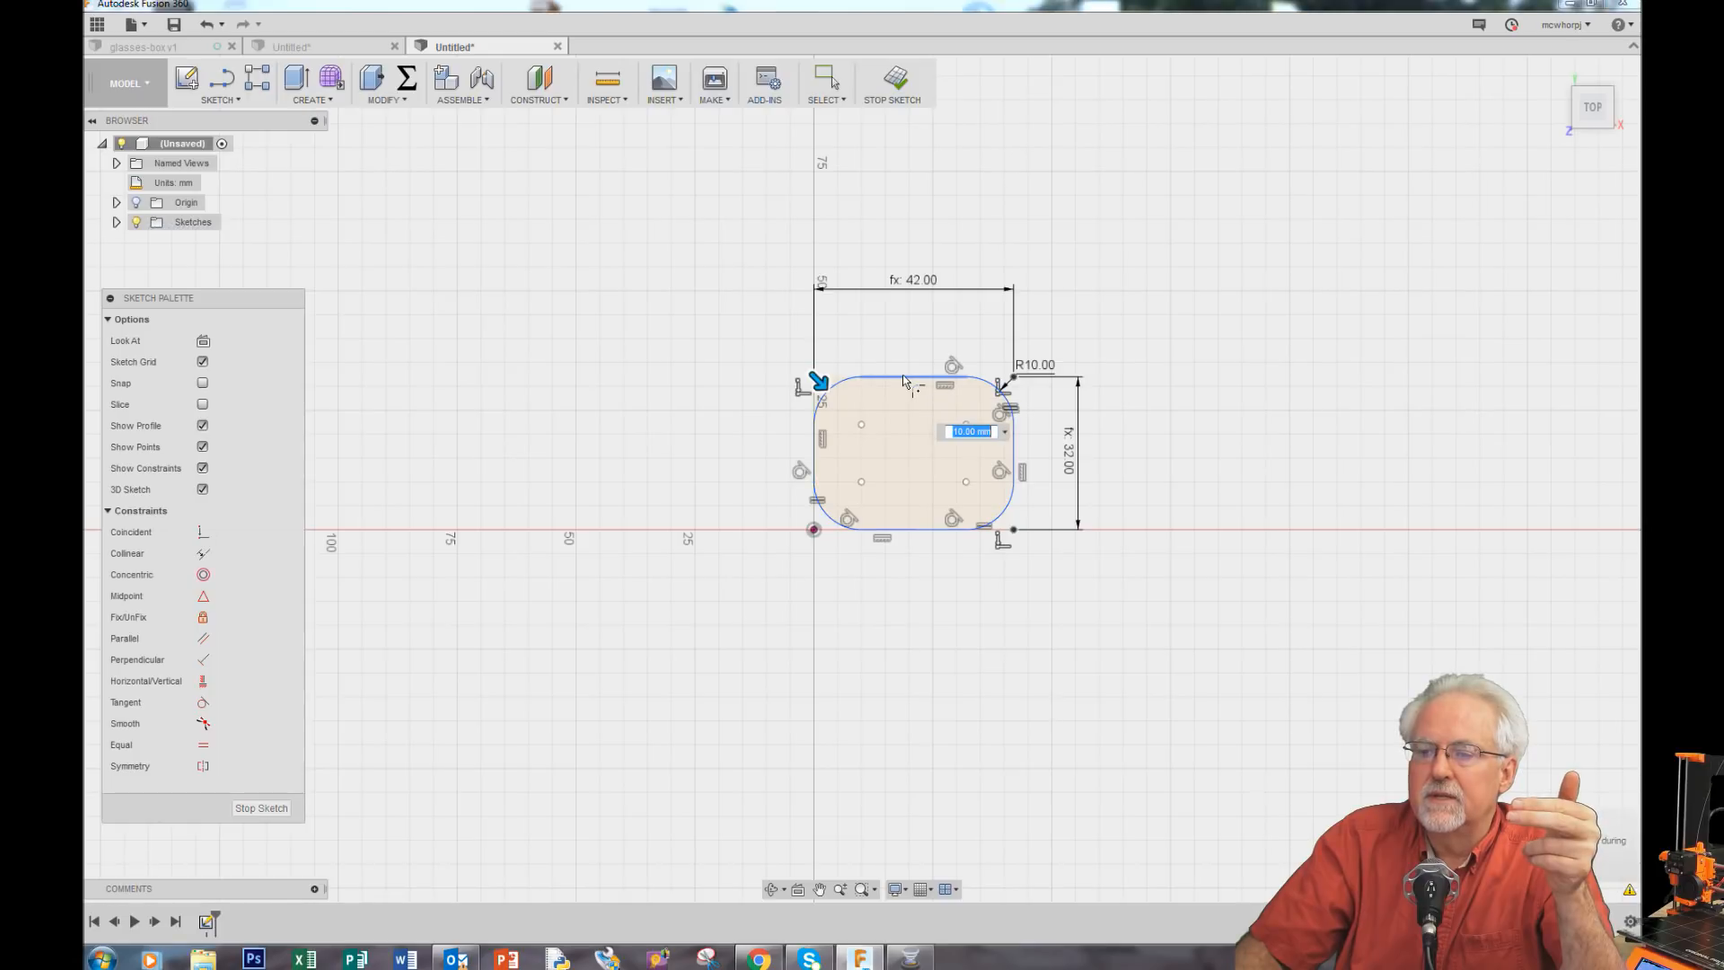
click(826, 79)
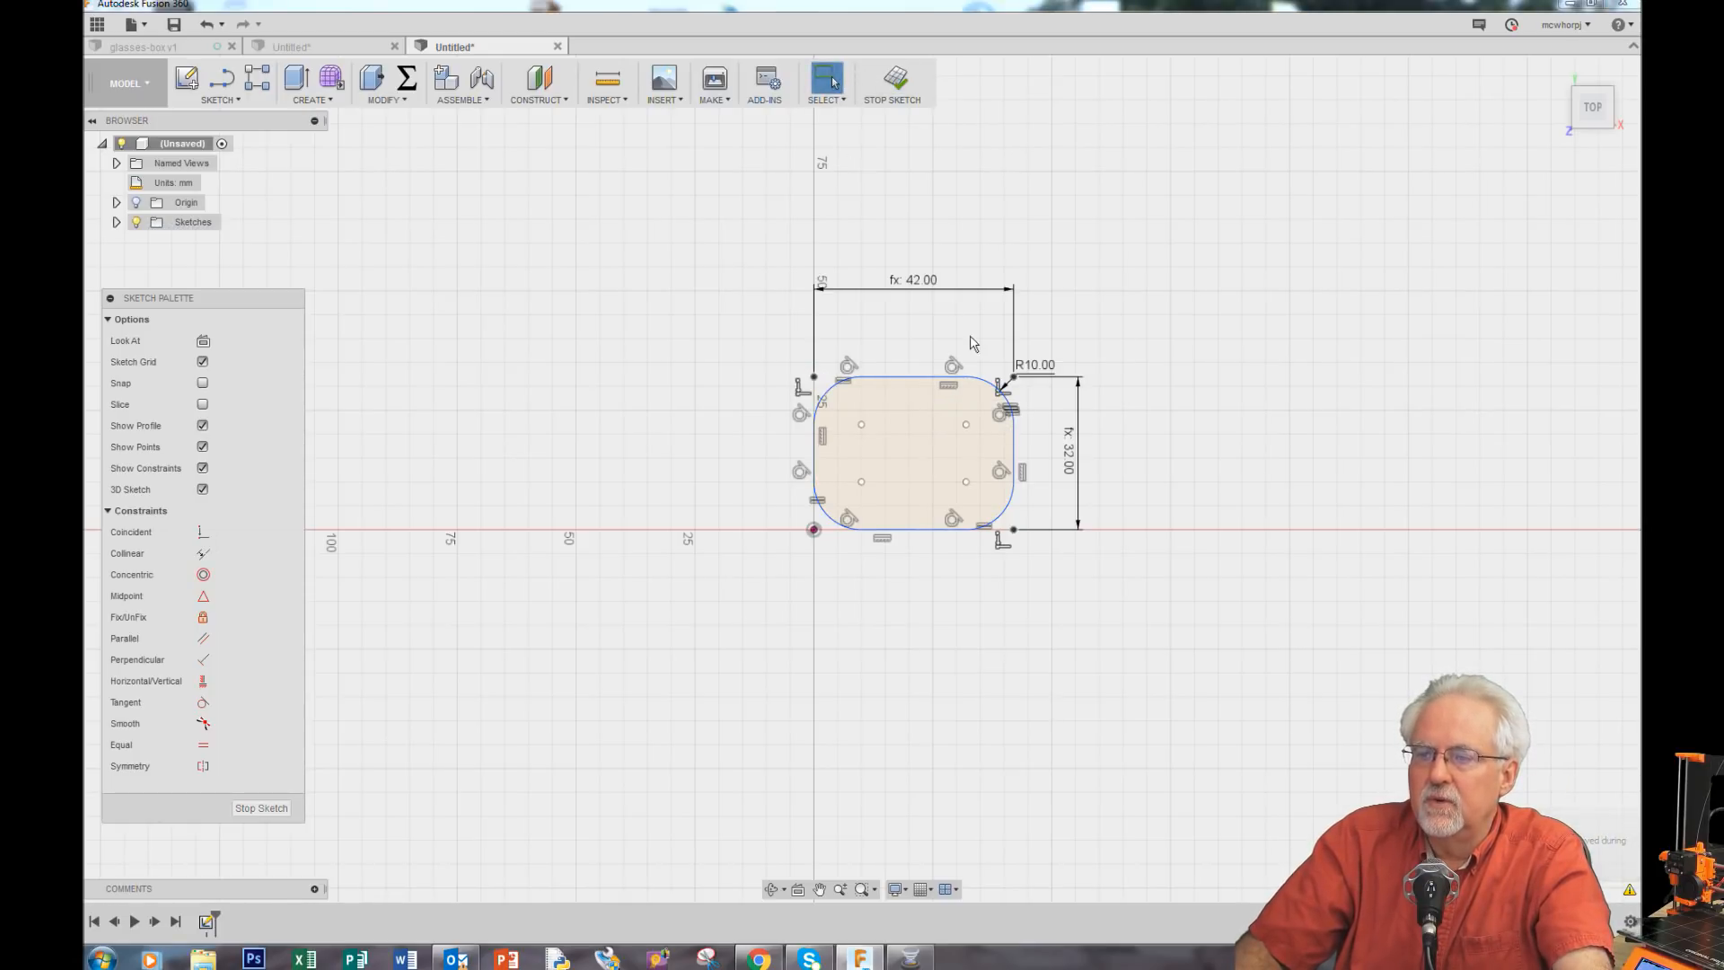
Step: Set the fillet radius dimension to the cornerRadius parameter
double_click(1020, 371)
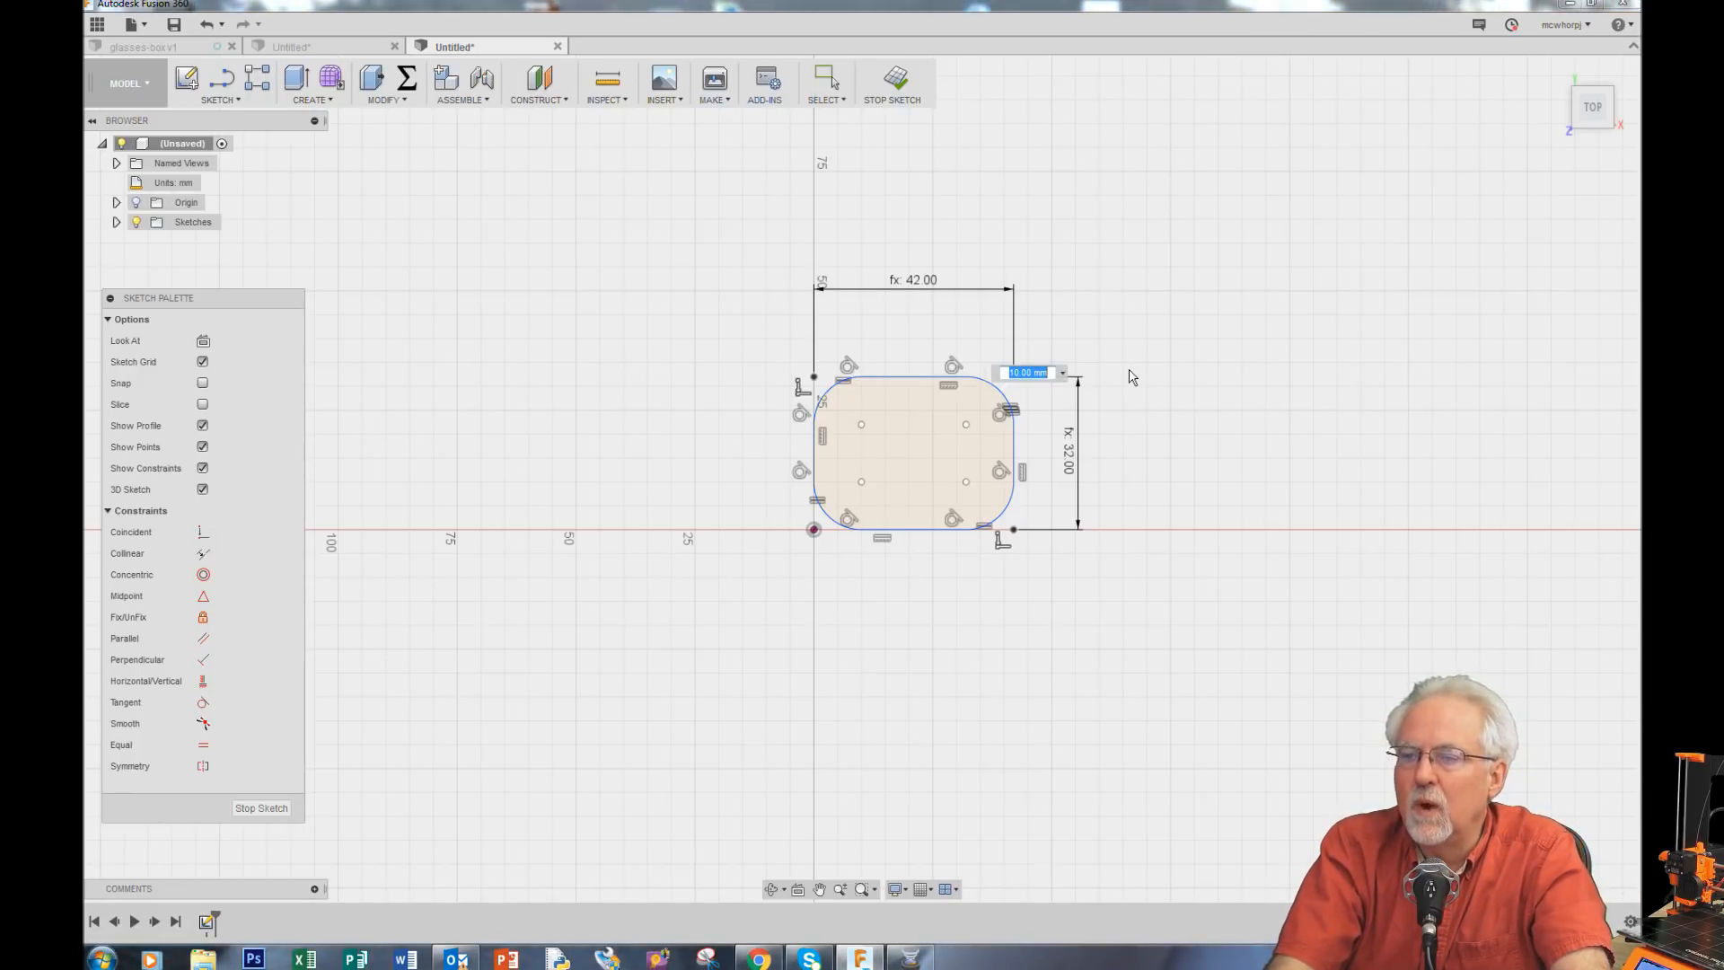
text(corner)
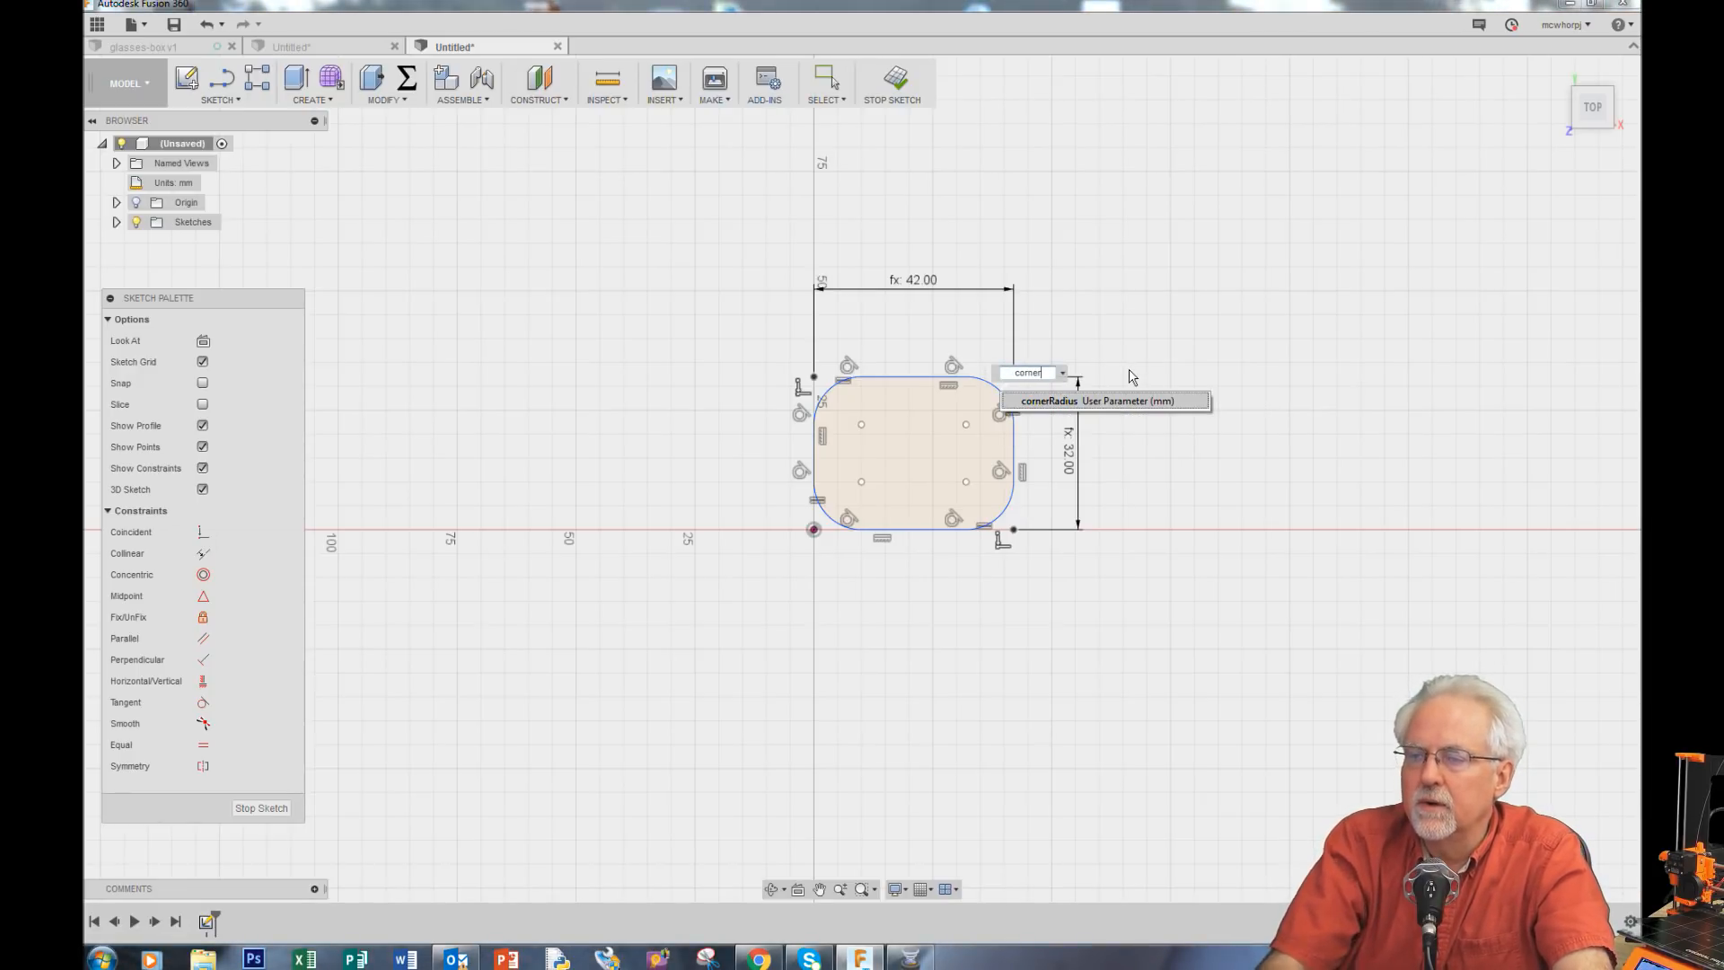
click(1045, 406)
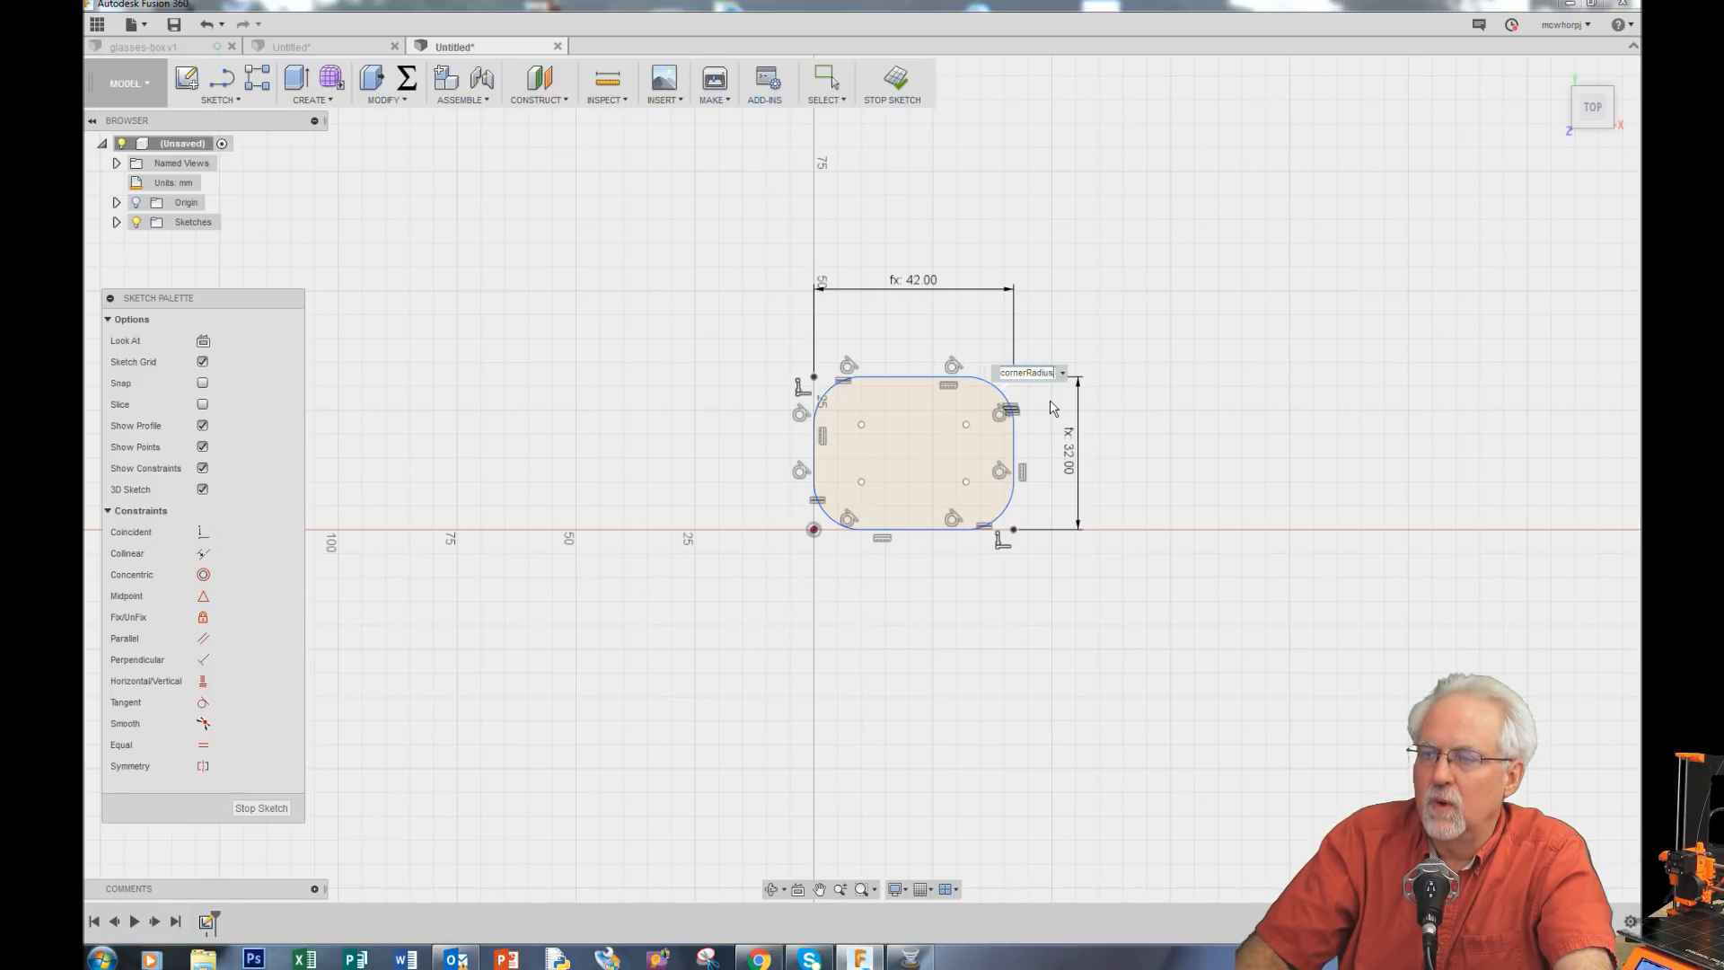
key(Return)
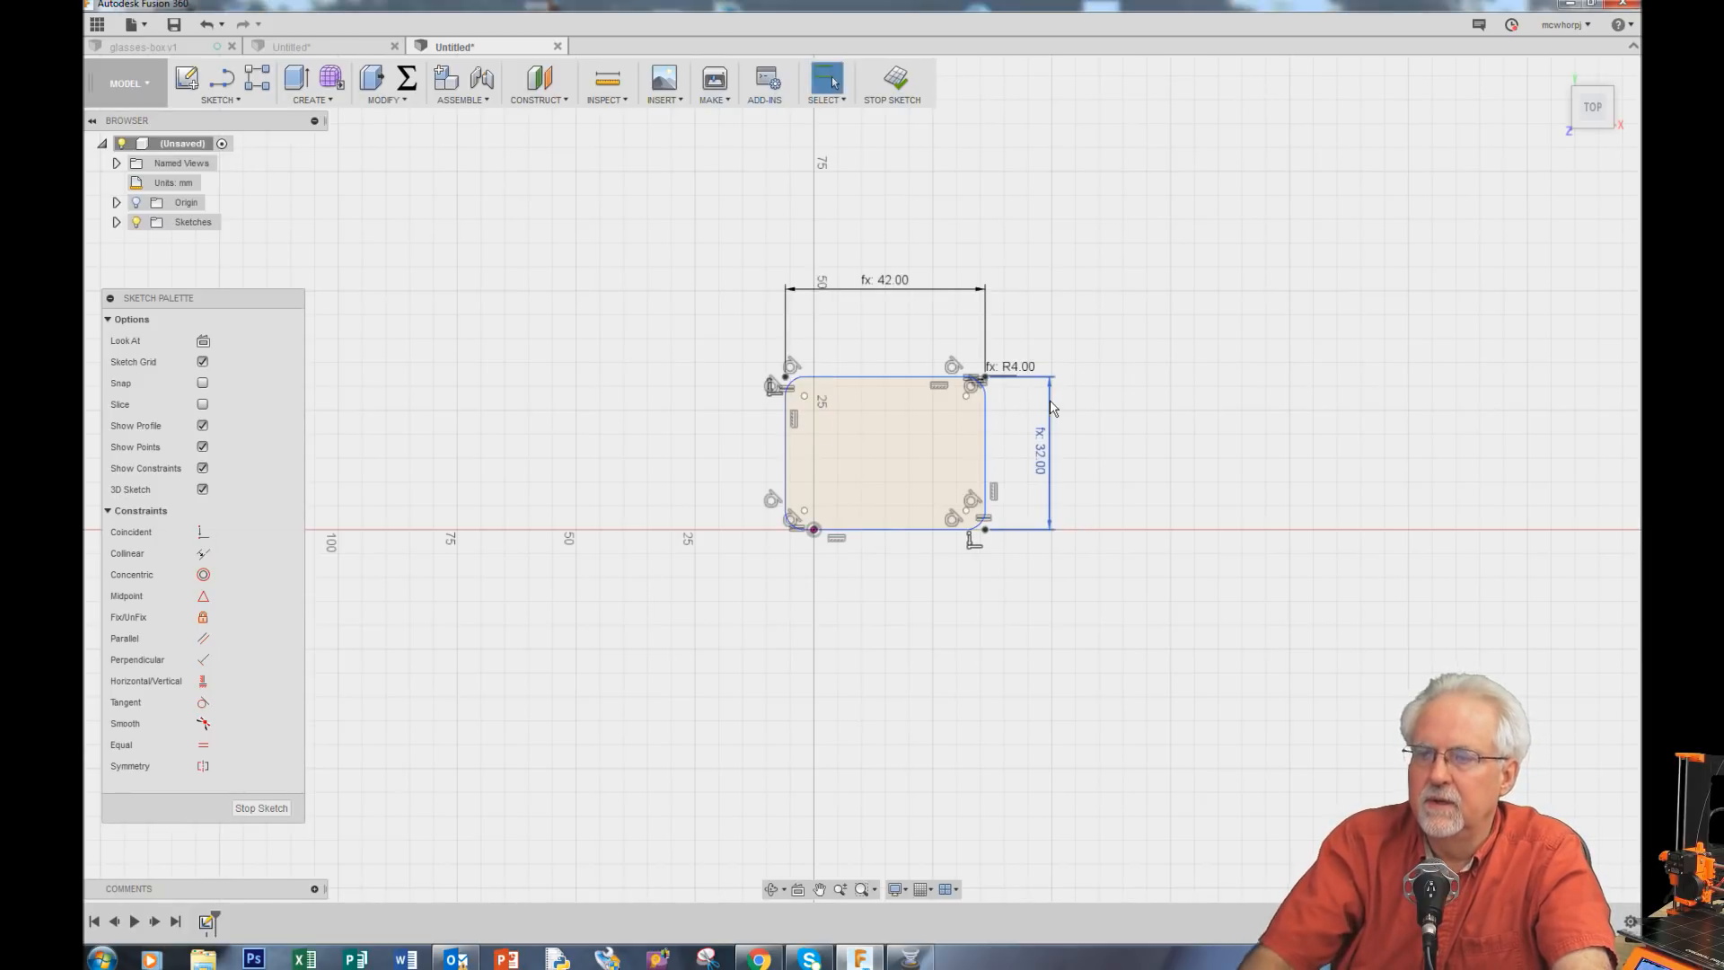
scroll(1054, 407, up, 5)
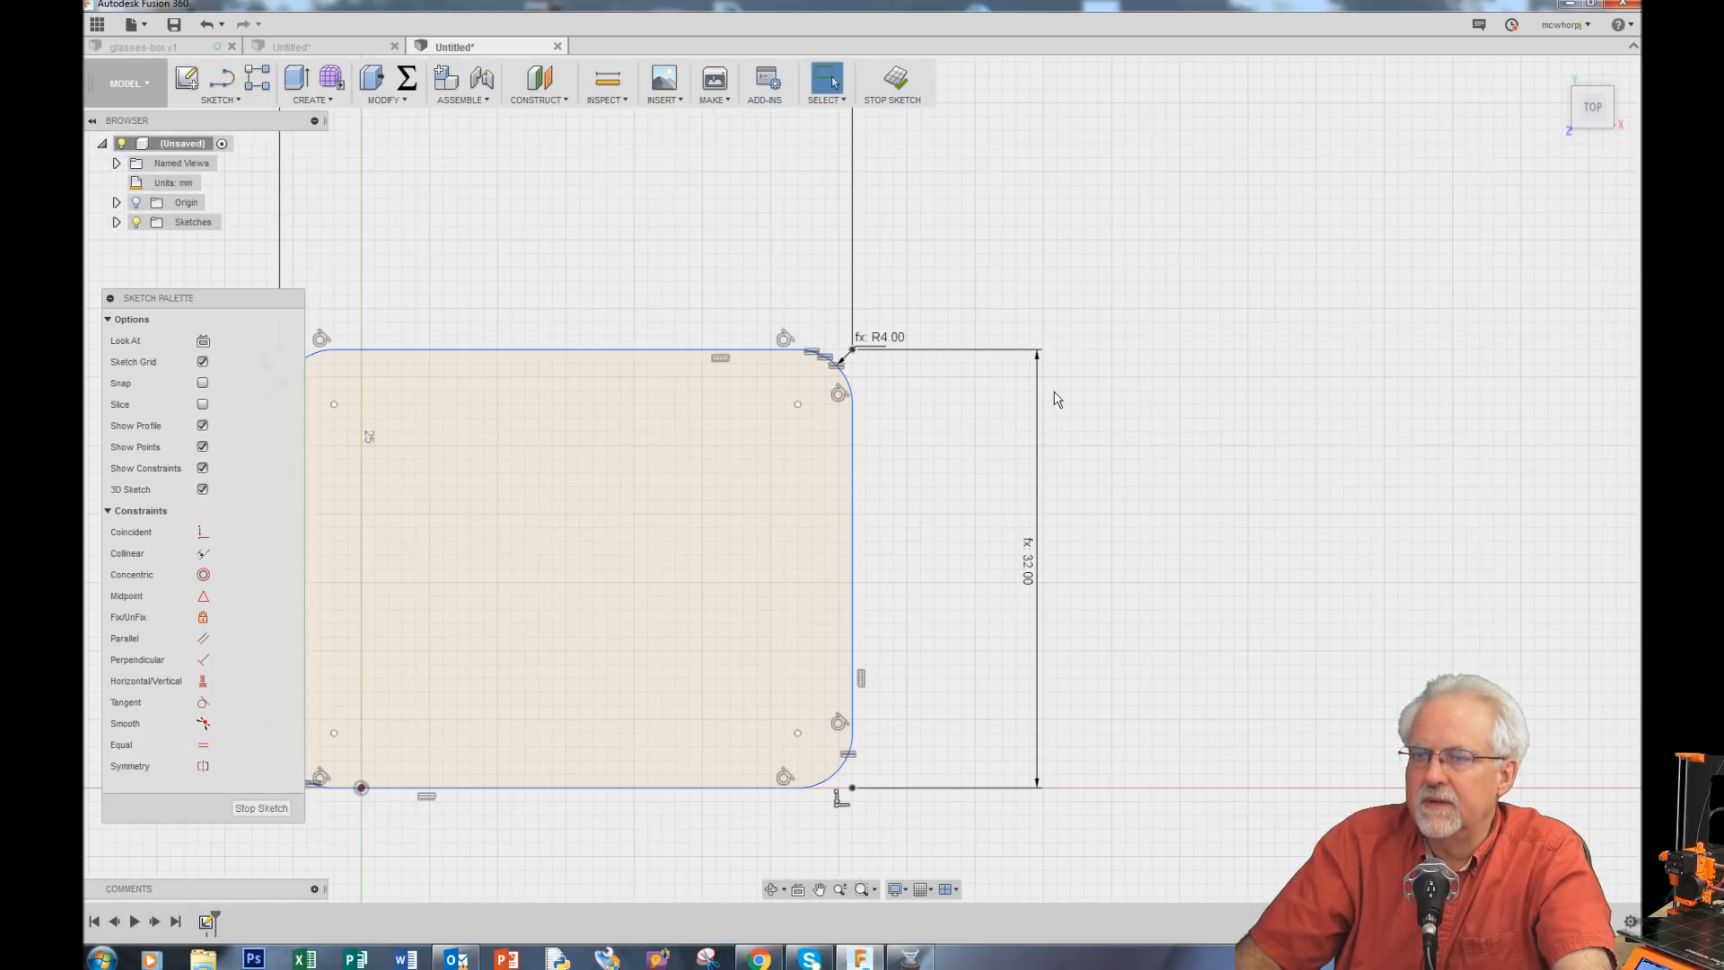
scroll(345, 577, up, 2)
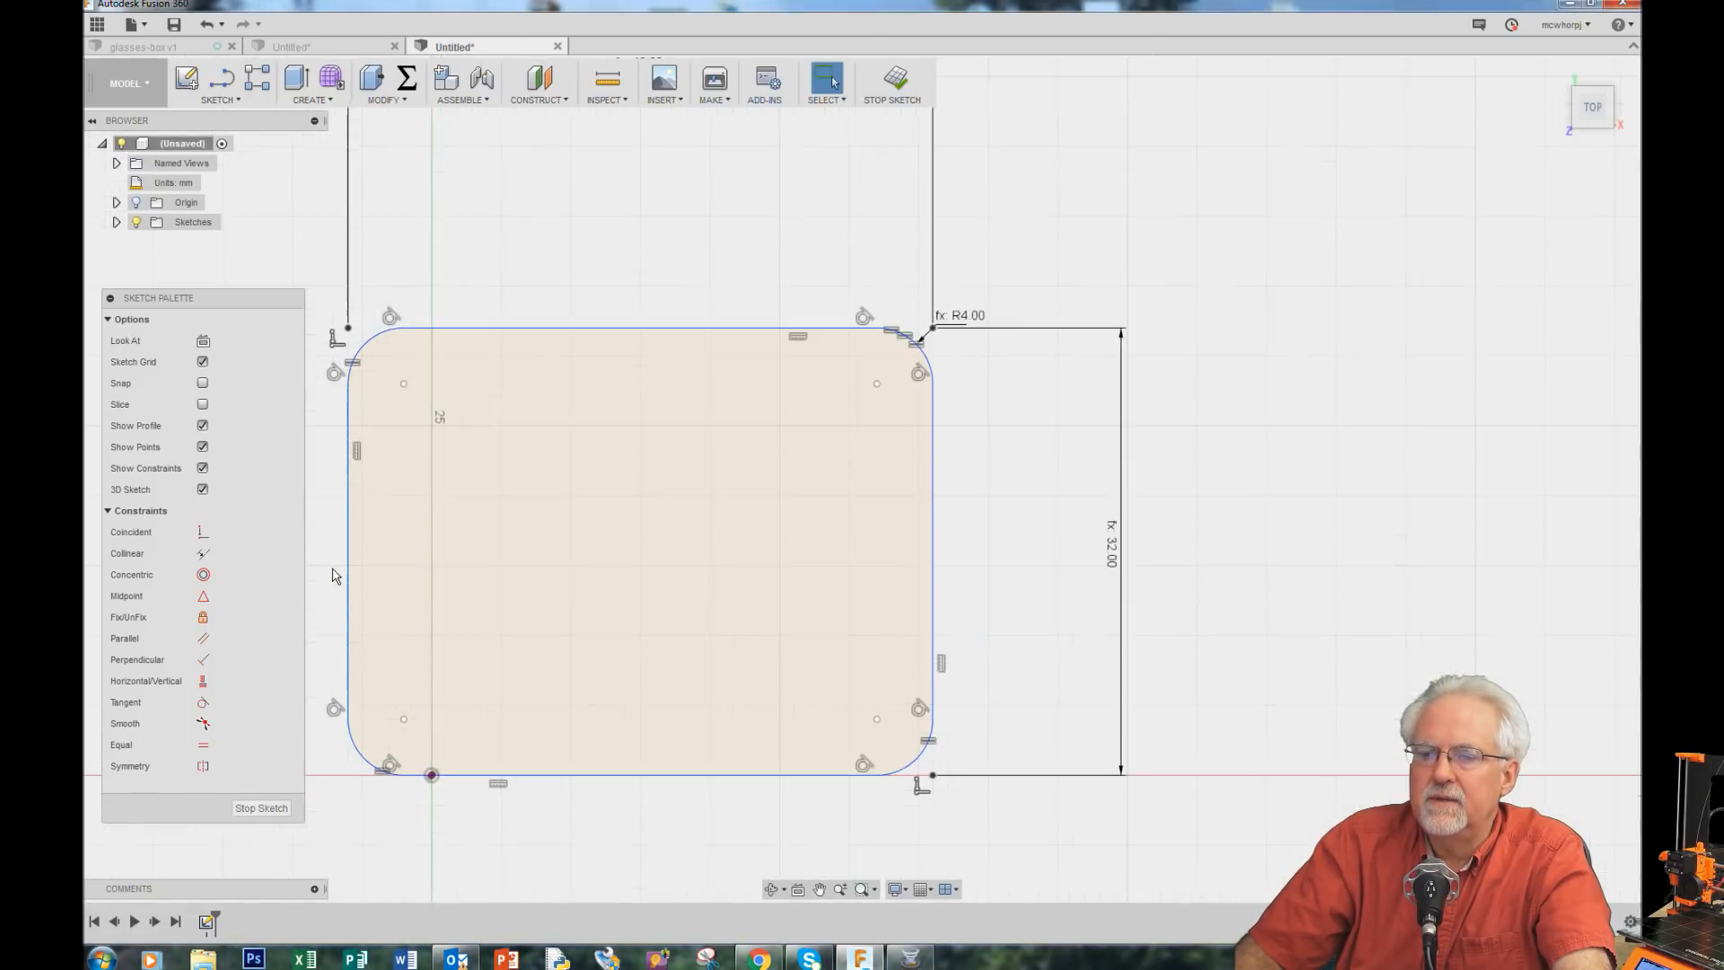
Step: Offset the rounded rectangle inward by the negative wallThickness parameter
scroll(345, 577, down, 1)
scroll(1270, 608, down, 1)
scroll(388, 593, up, 2)
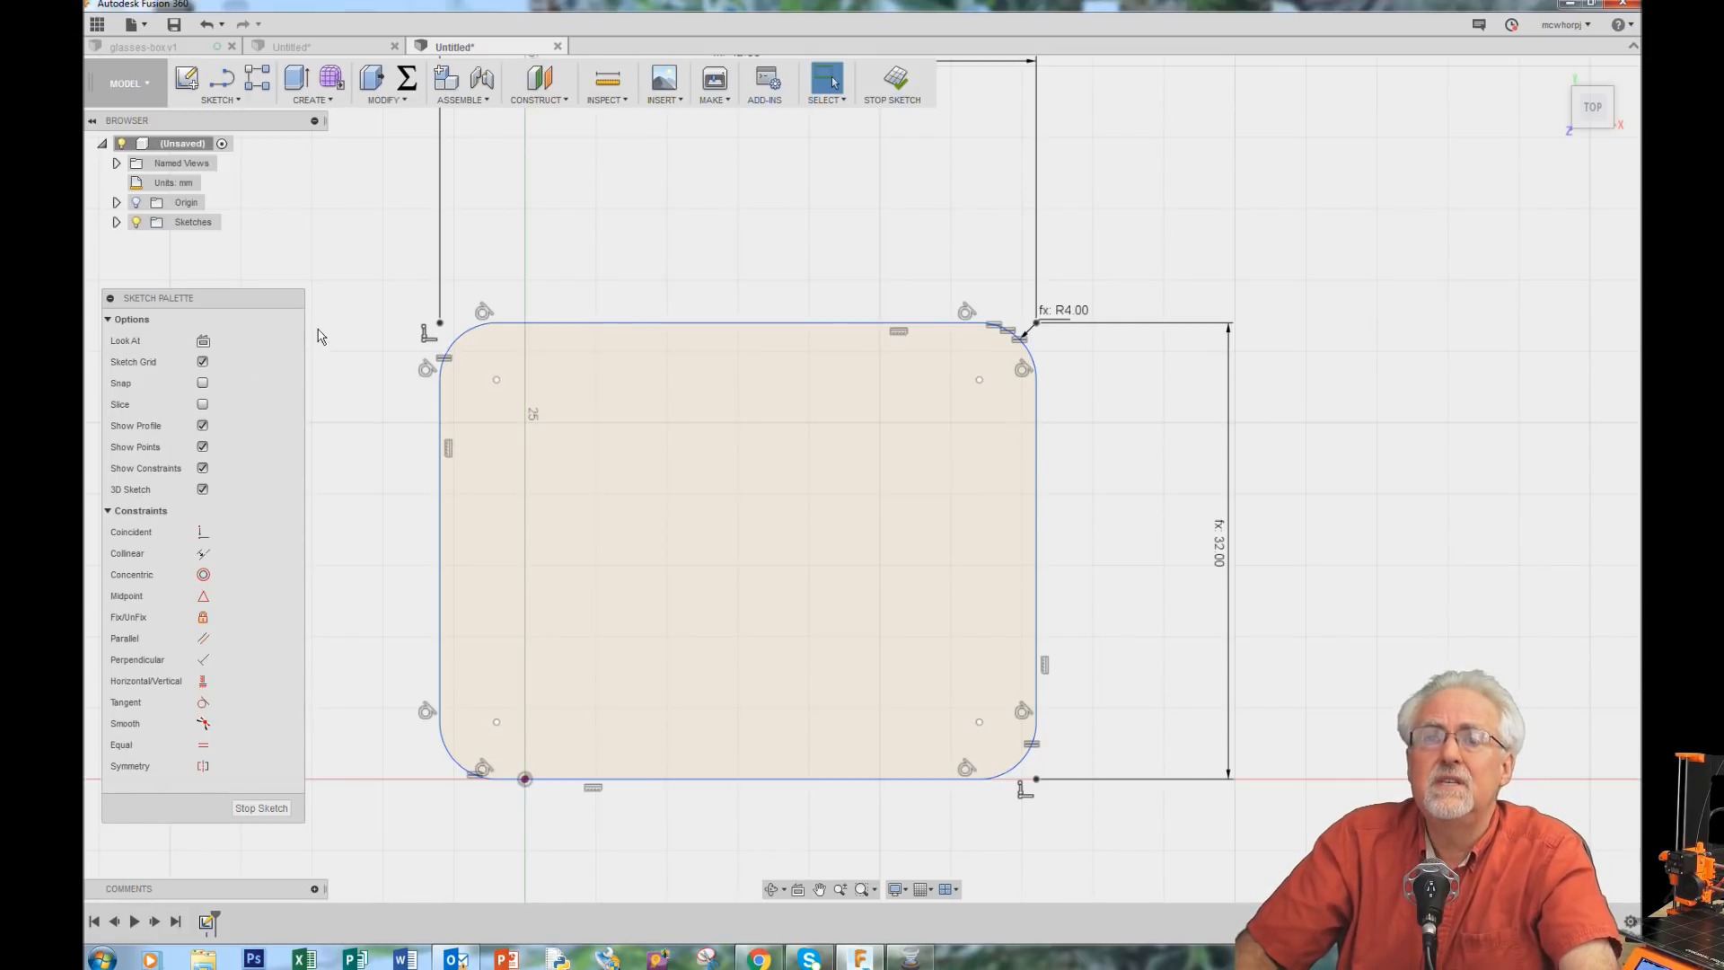
click(239, 101)
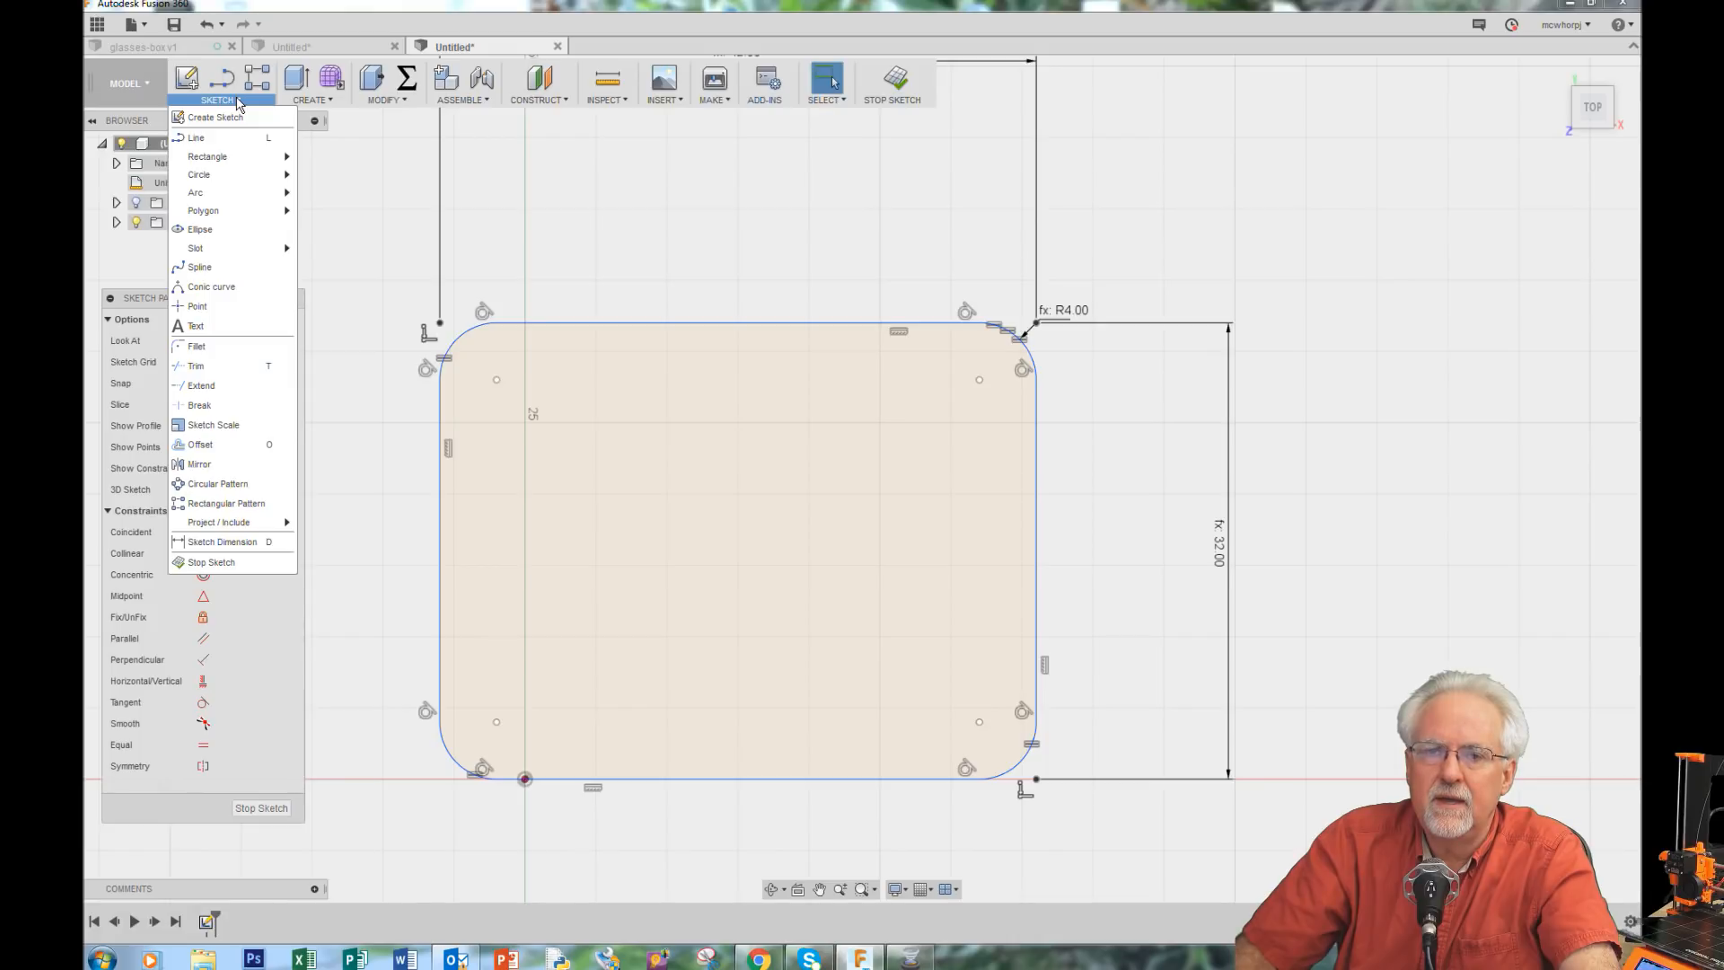
click(229, 452)
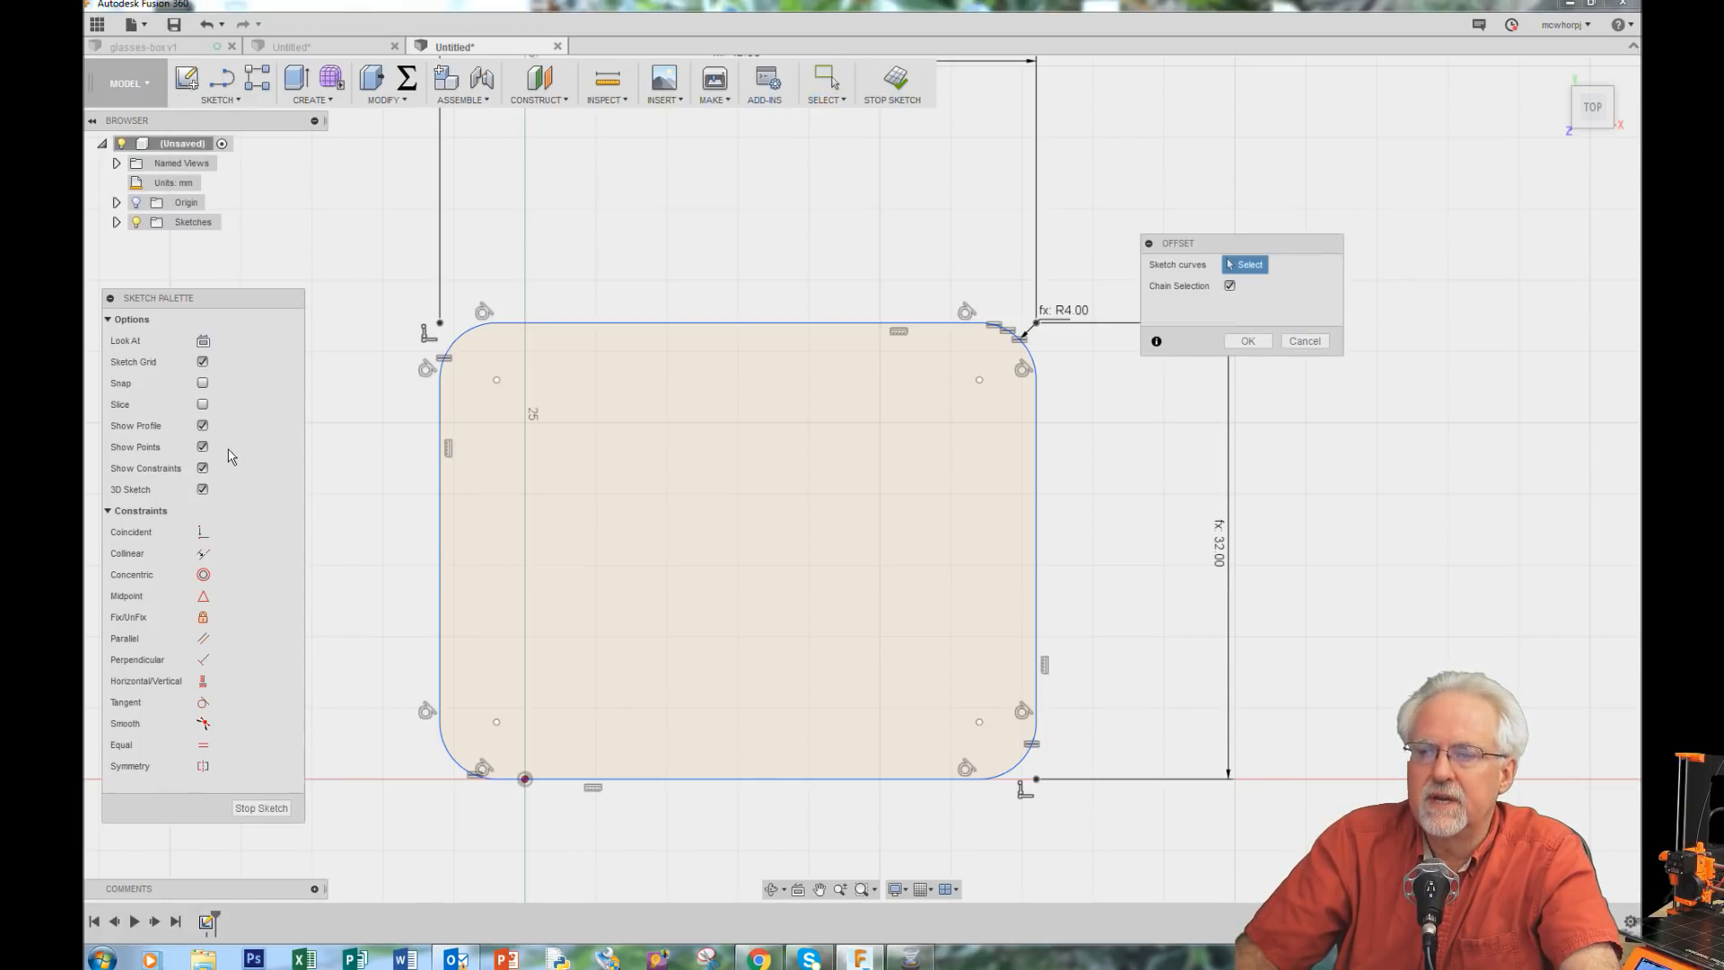
click(777, 314)
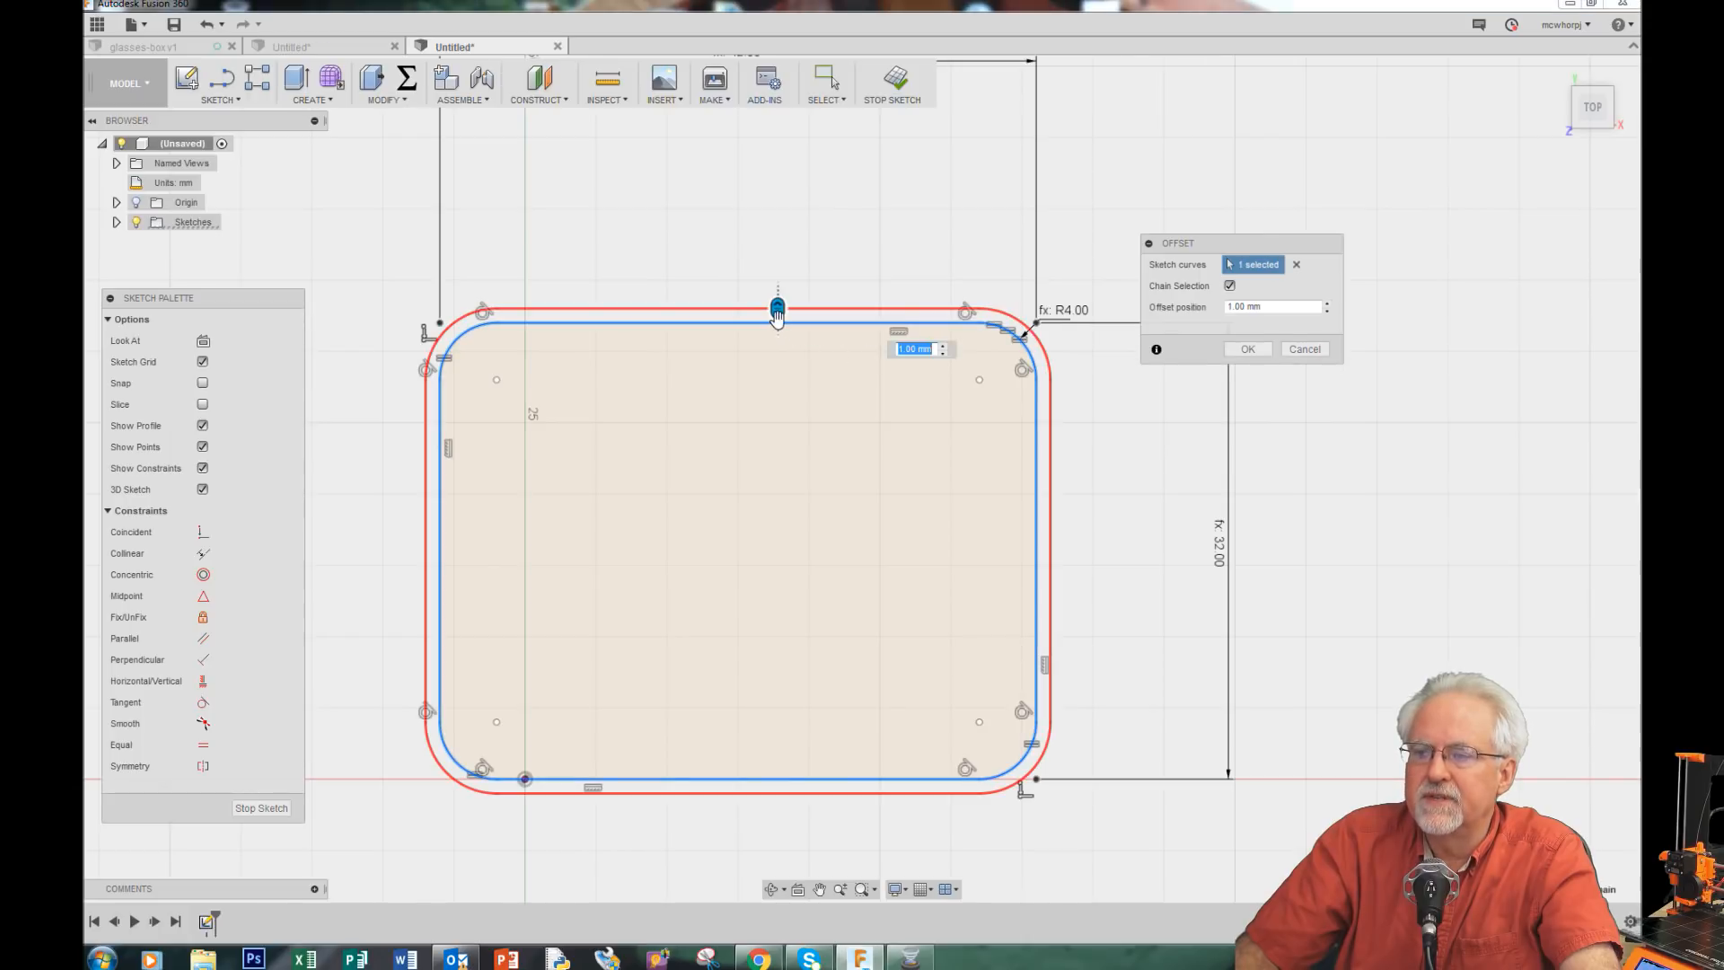
click(1294, 307)
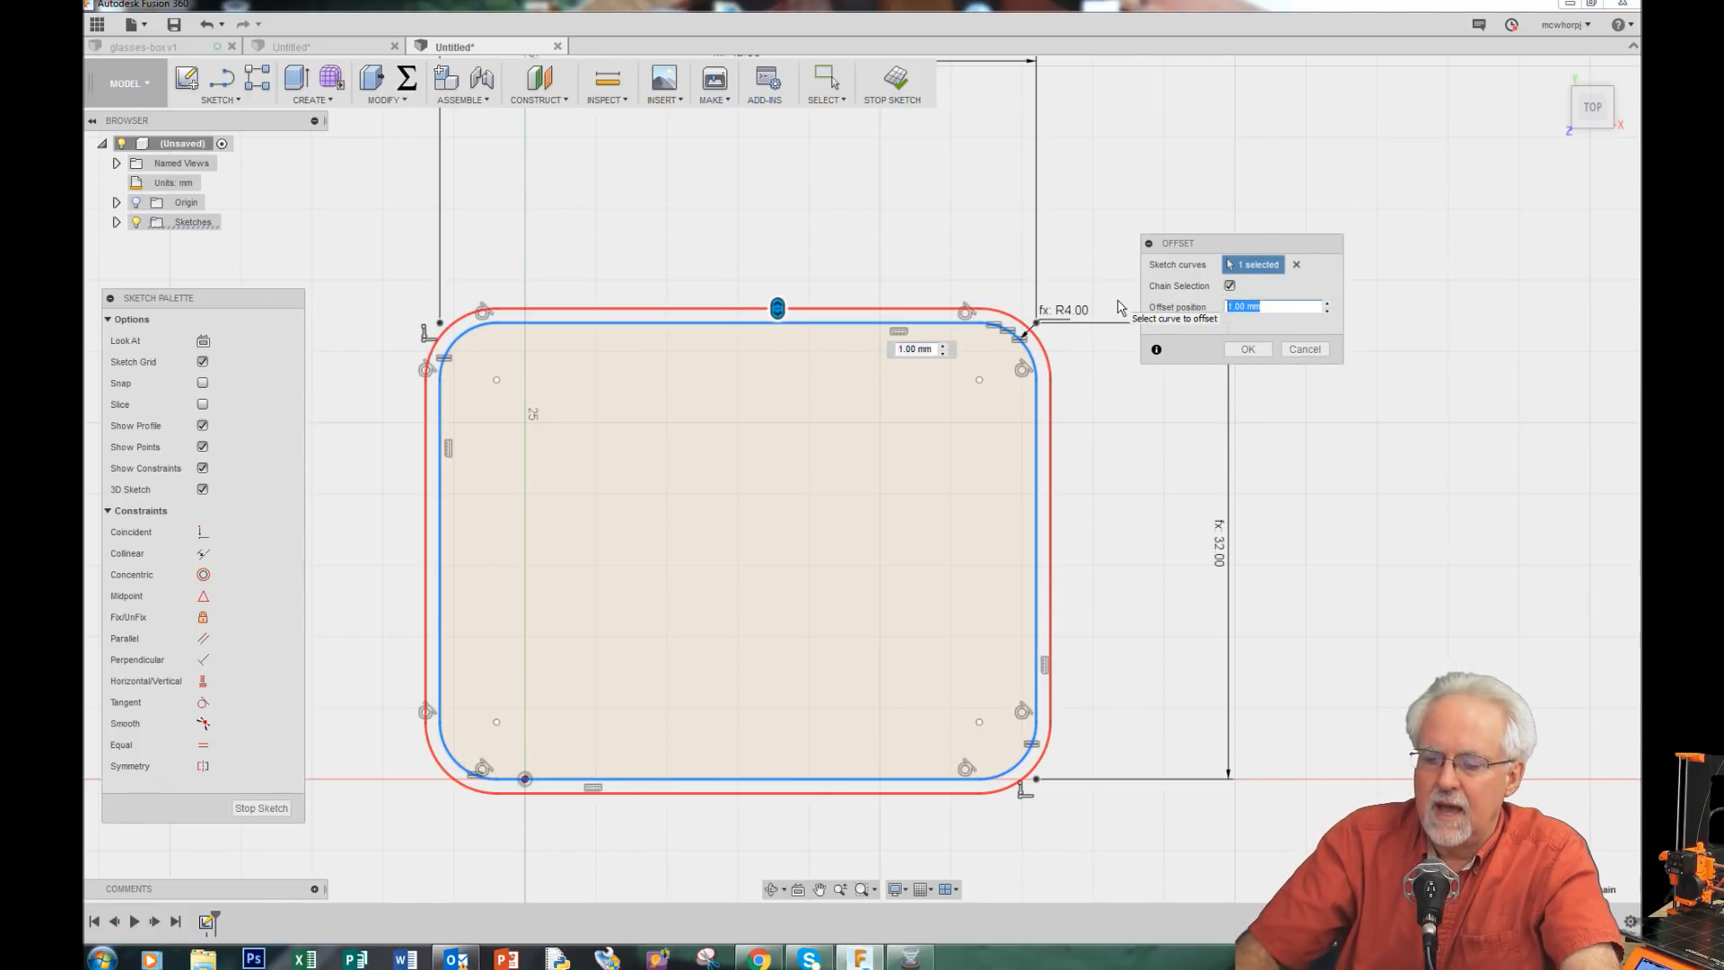
text(-)
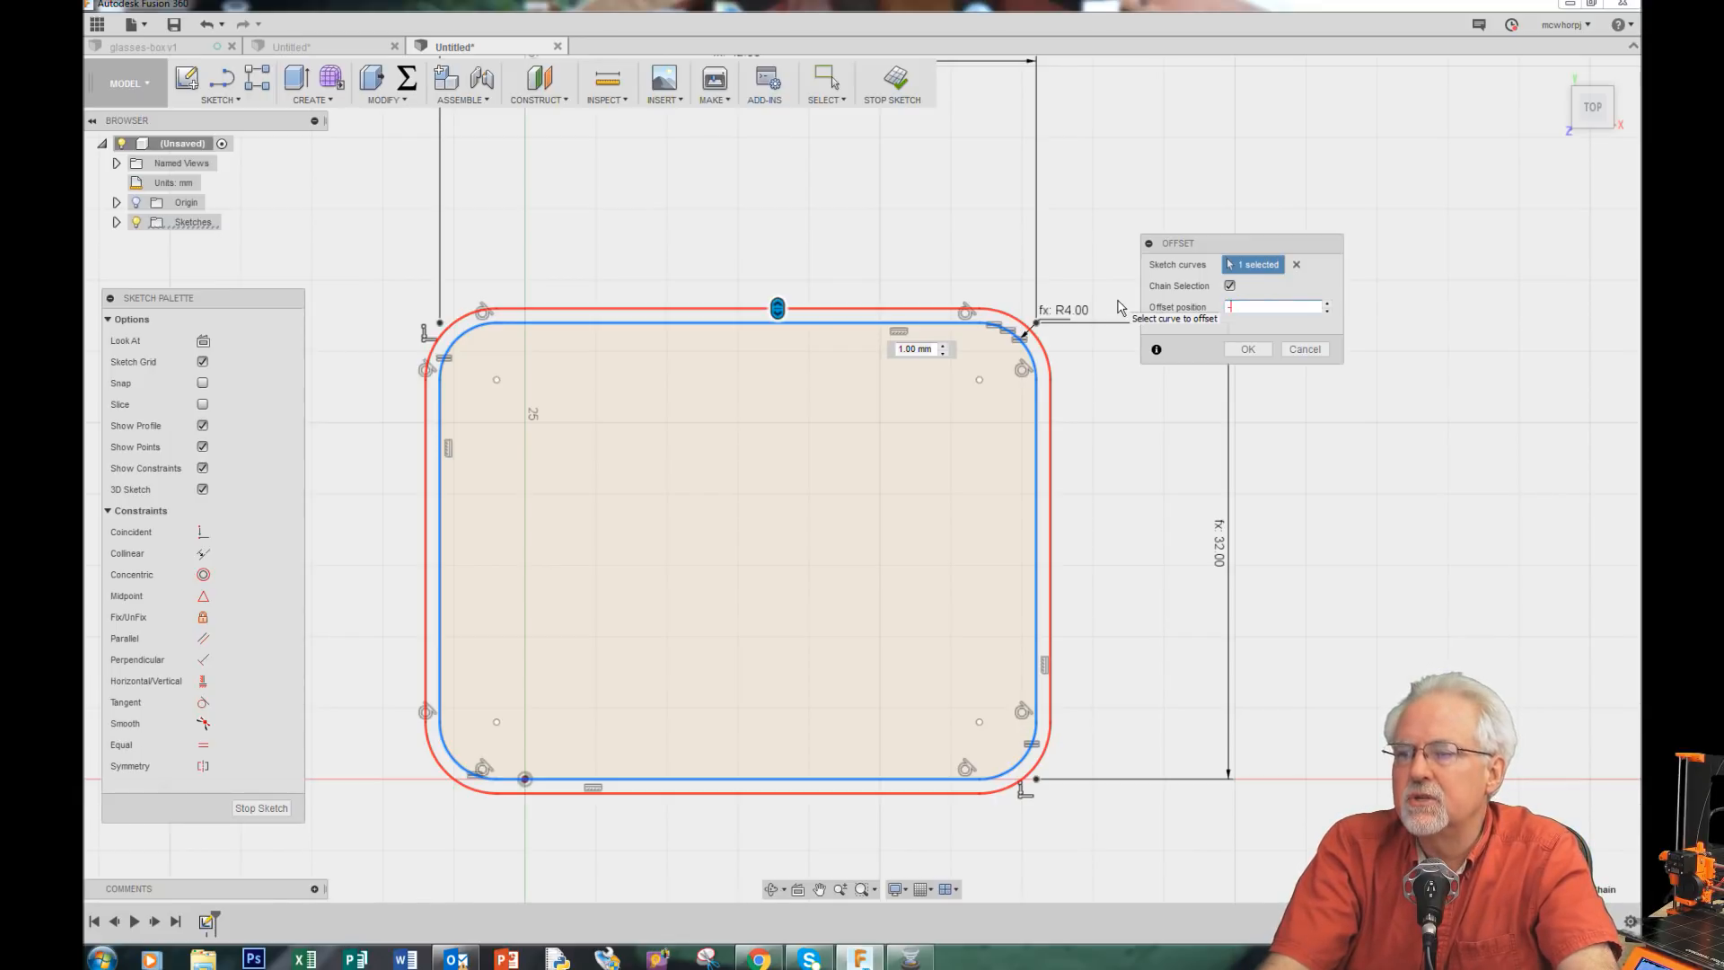
text(2)
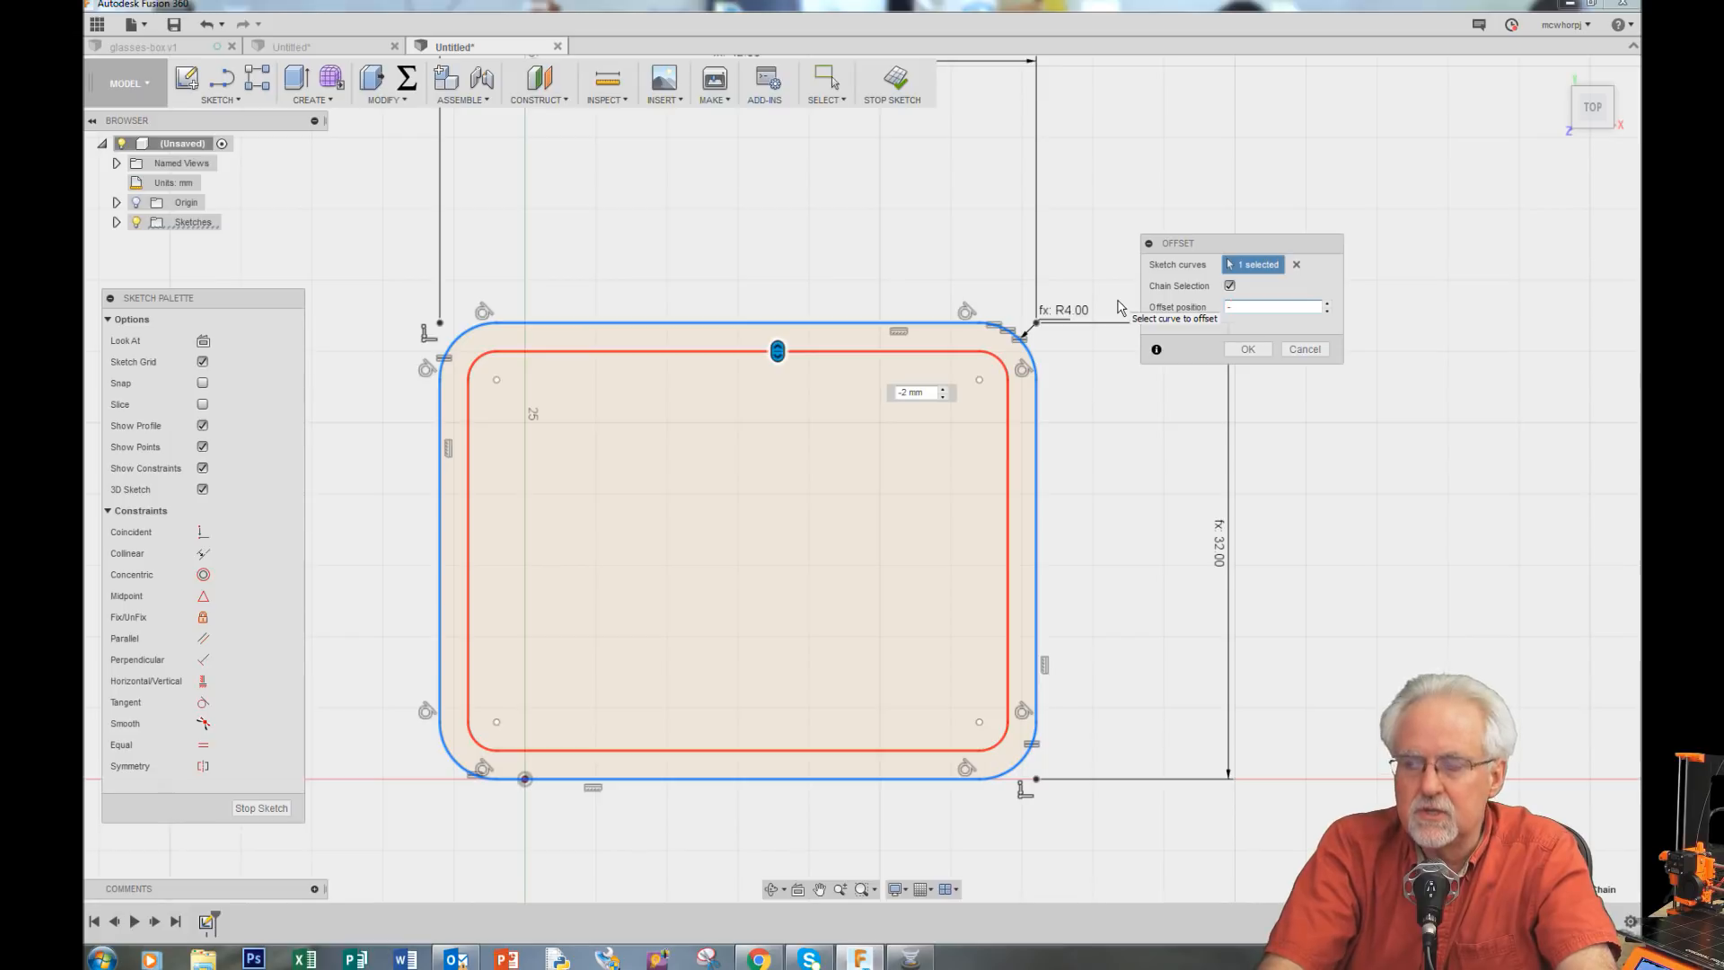
text(wall)
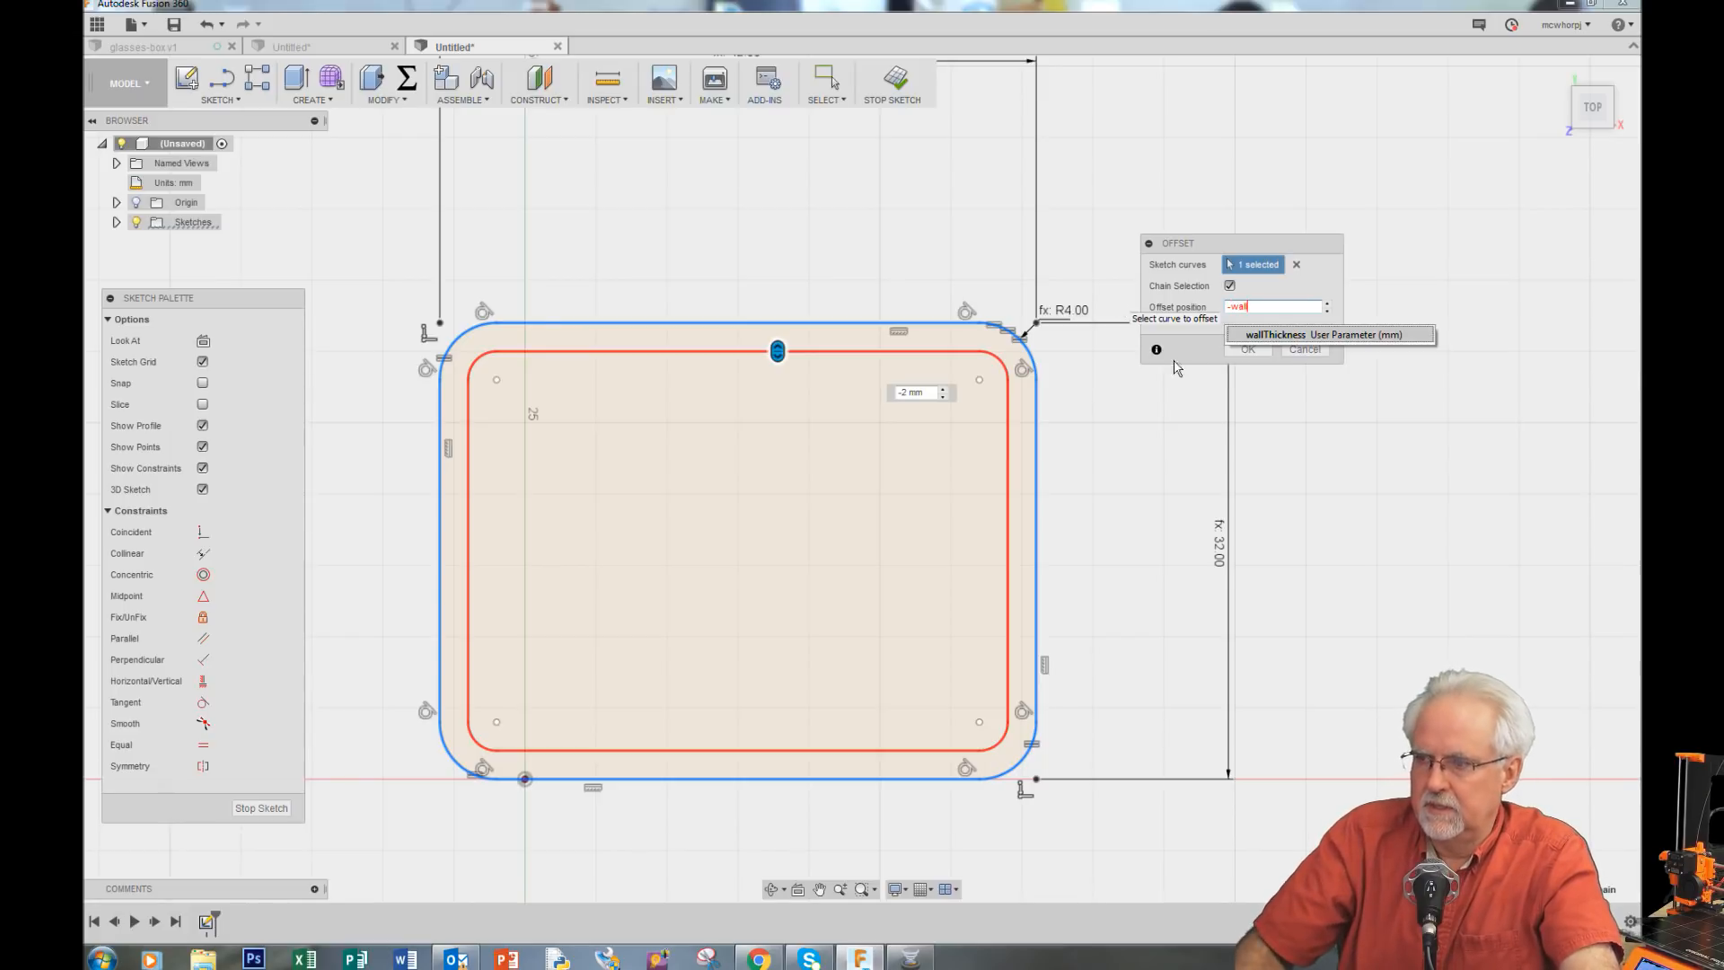
click(1301, 337)
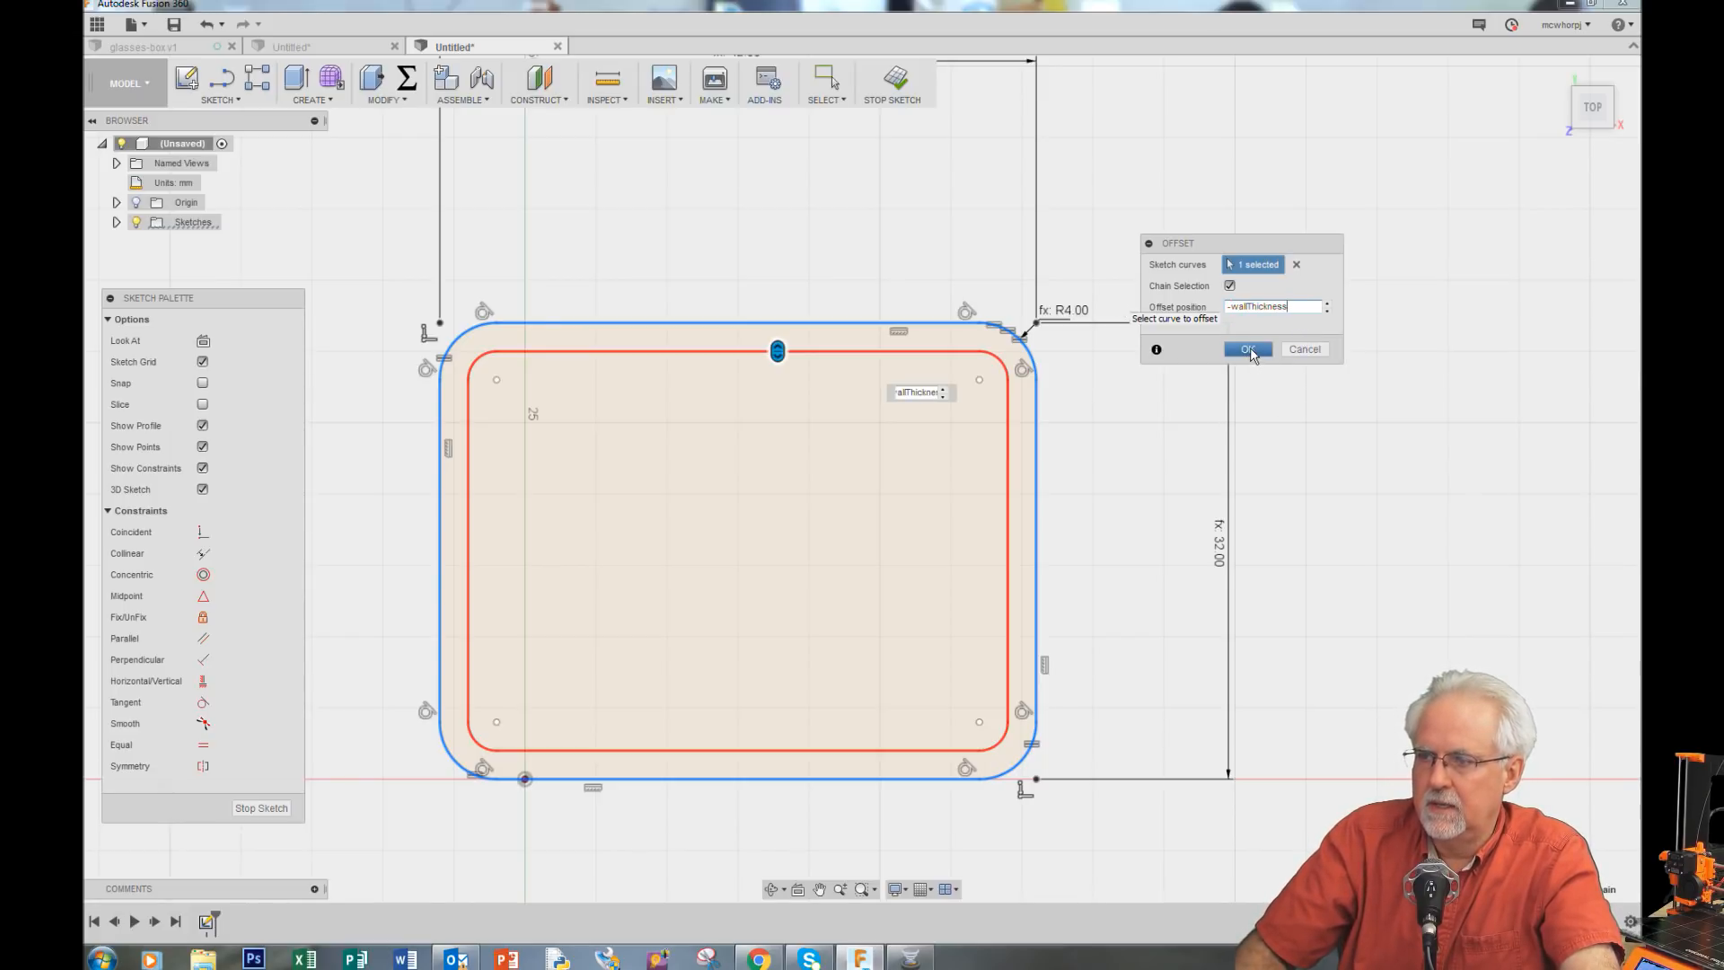
click(1249, 350)
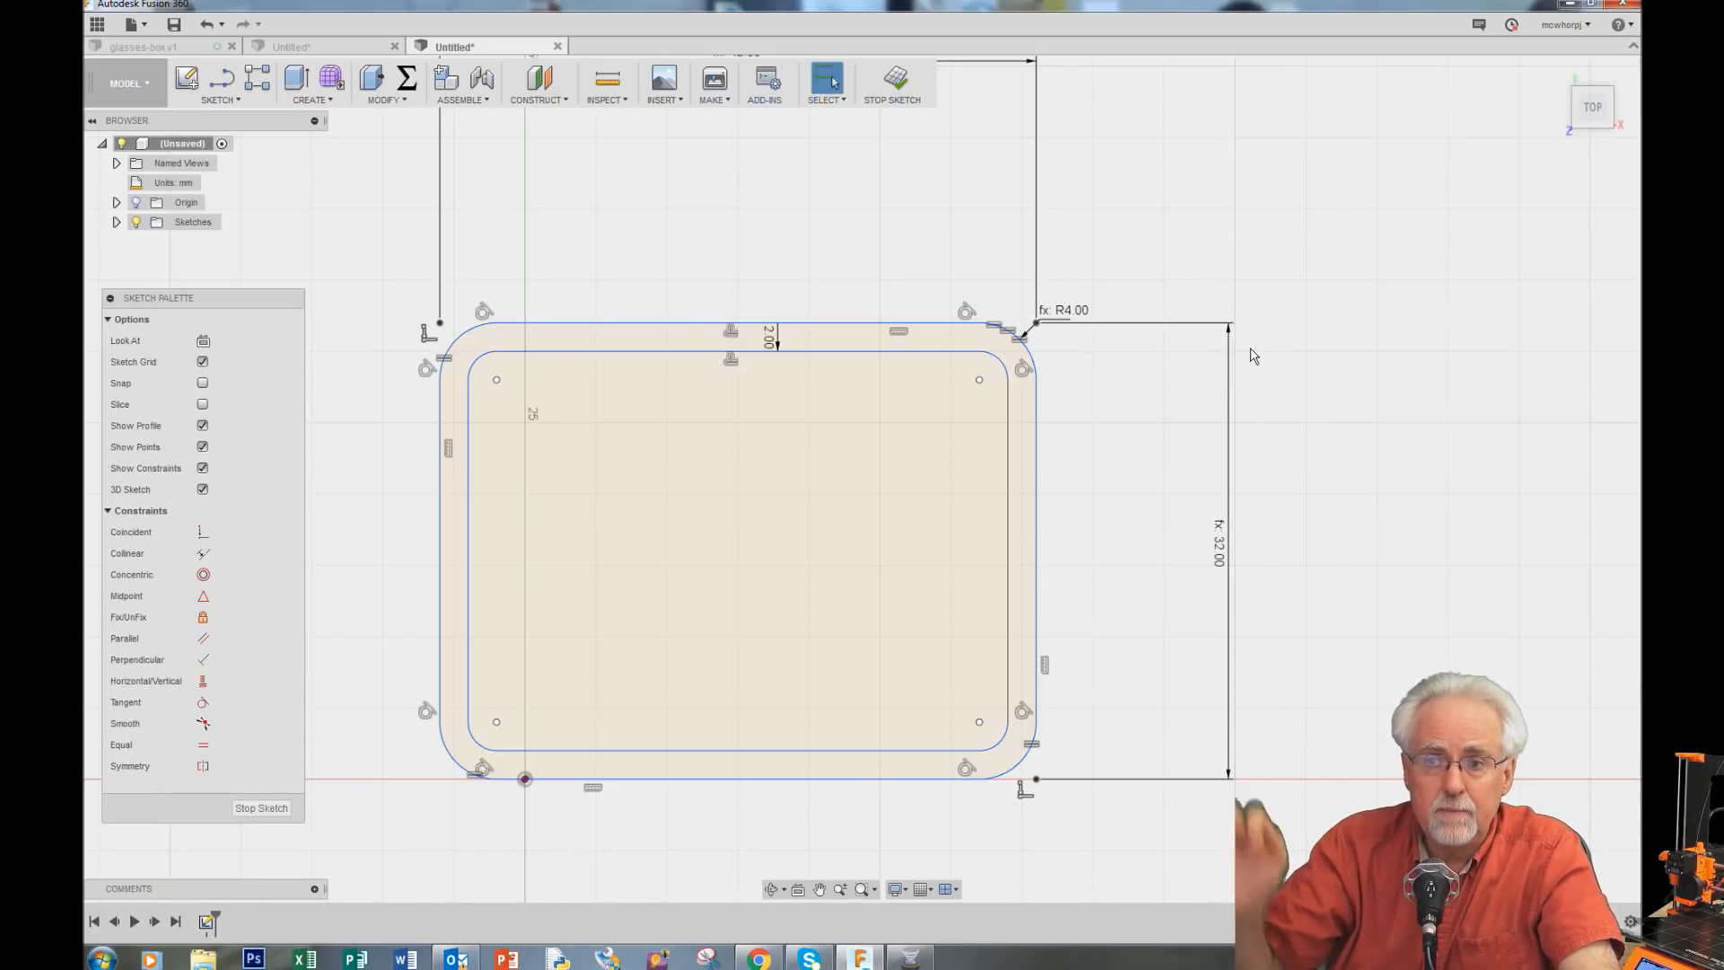
Step: Set the inner offset's dimension to the wallThickness parameter
double_click(777, 348)
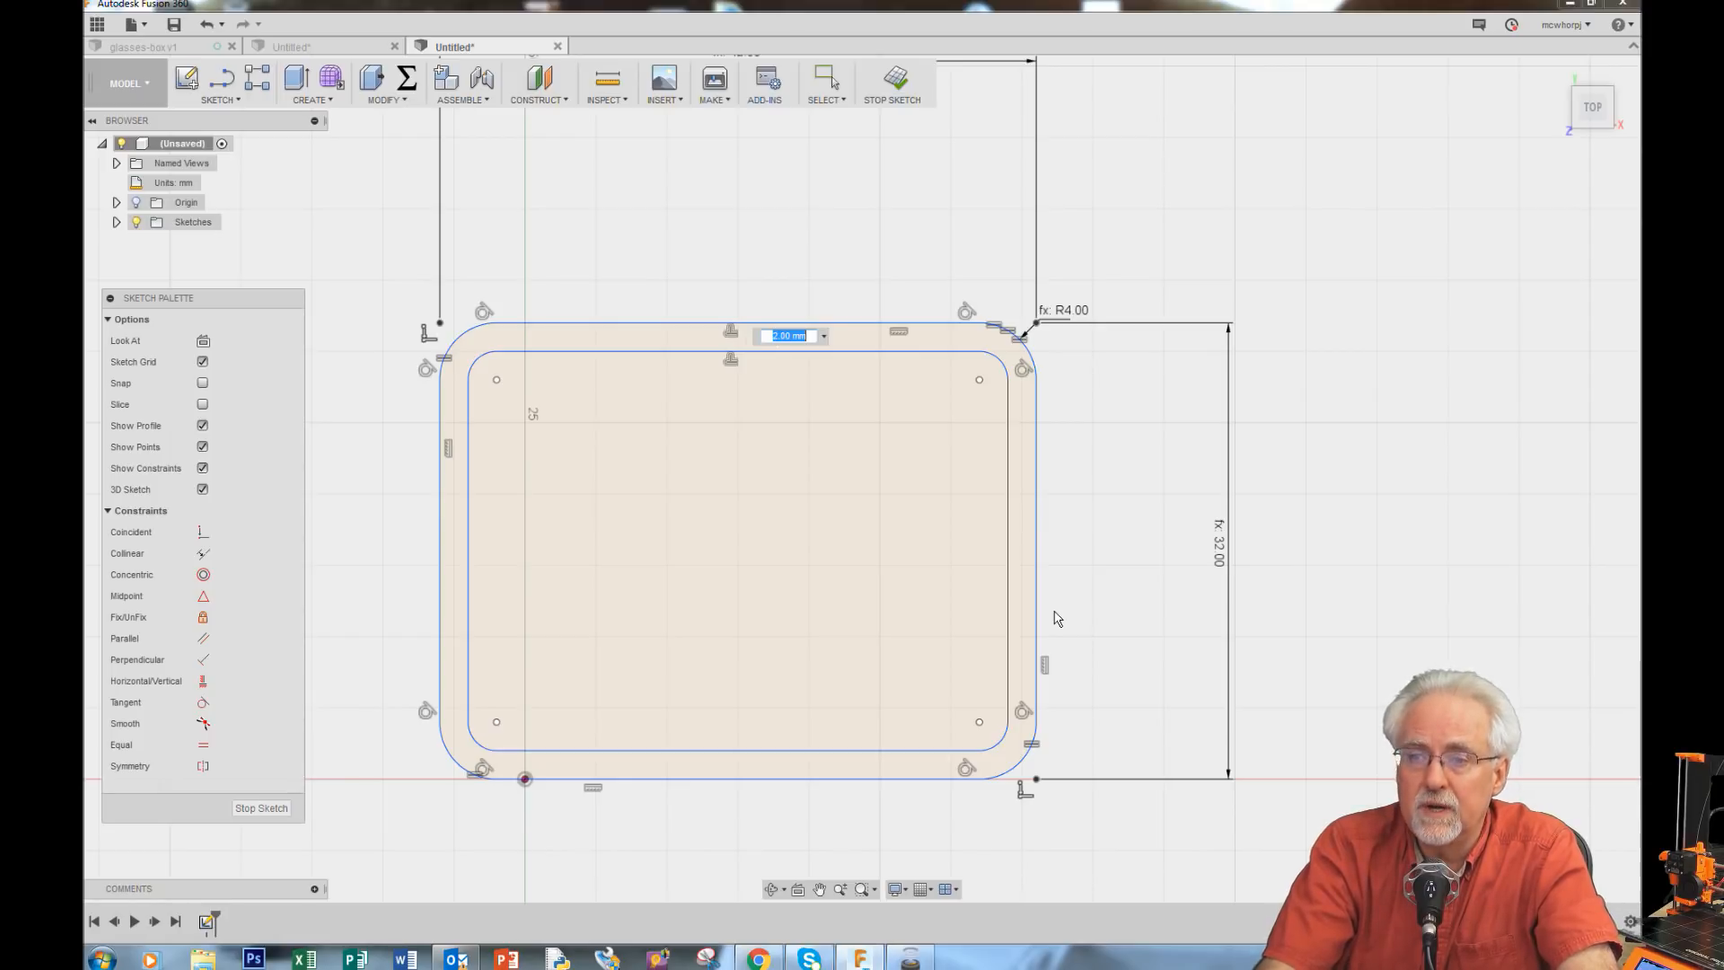
text(wa)
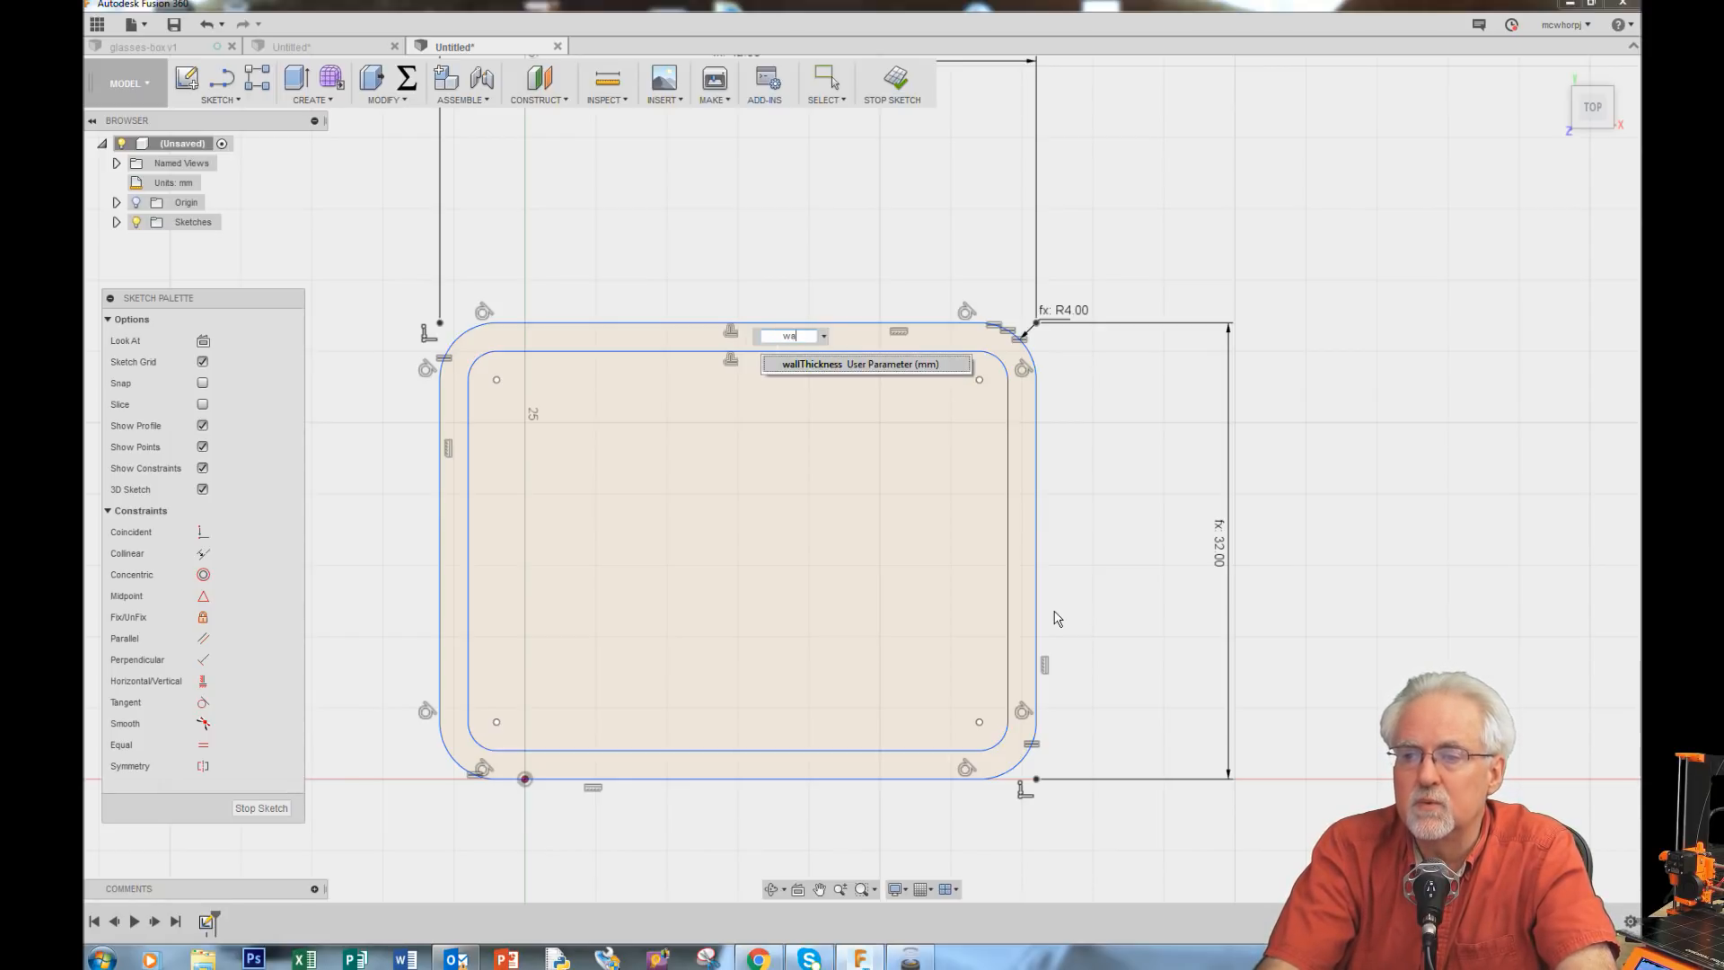
text(ll)
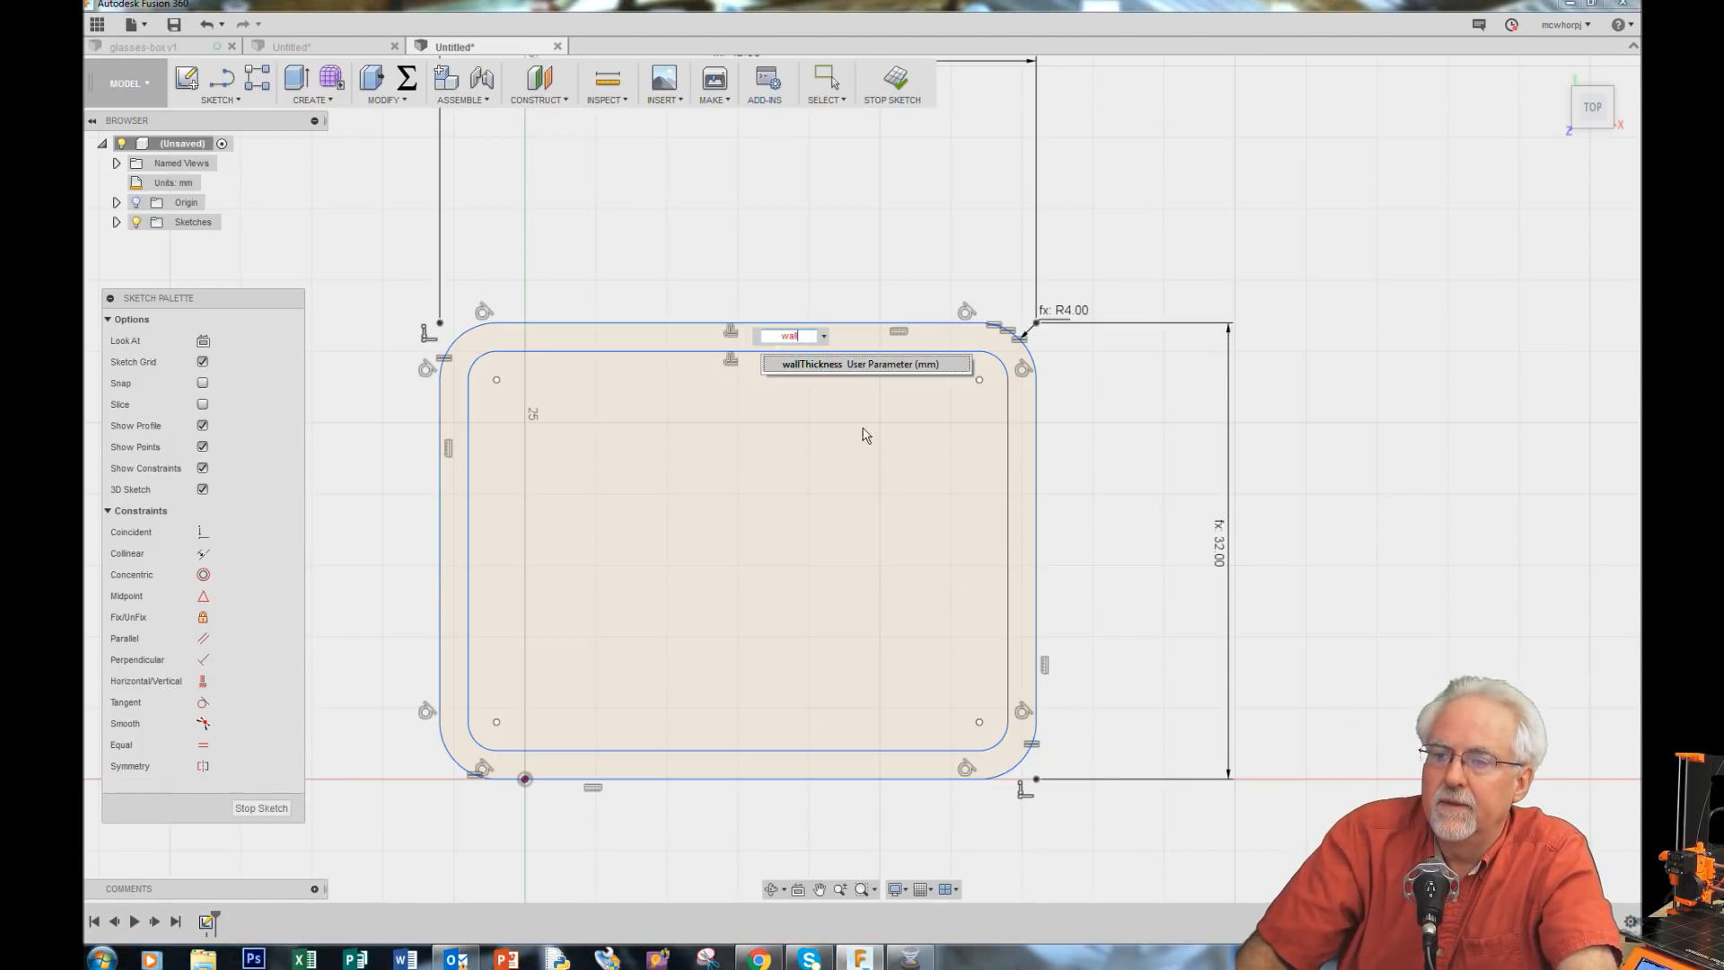
click(830, 364)
key(Return)
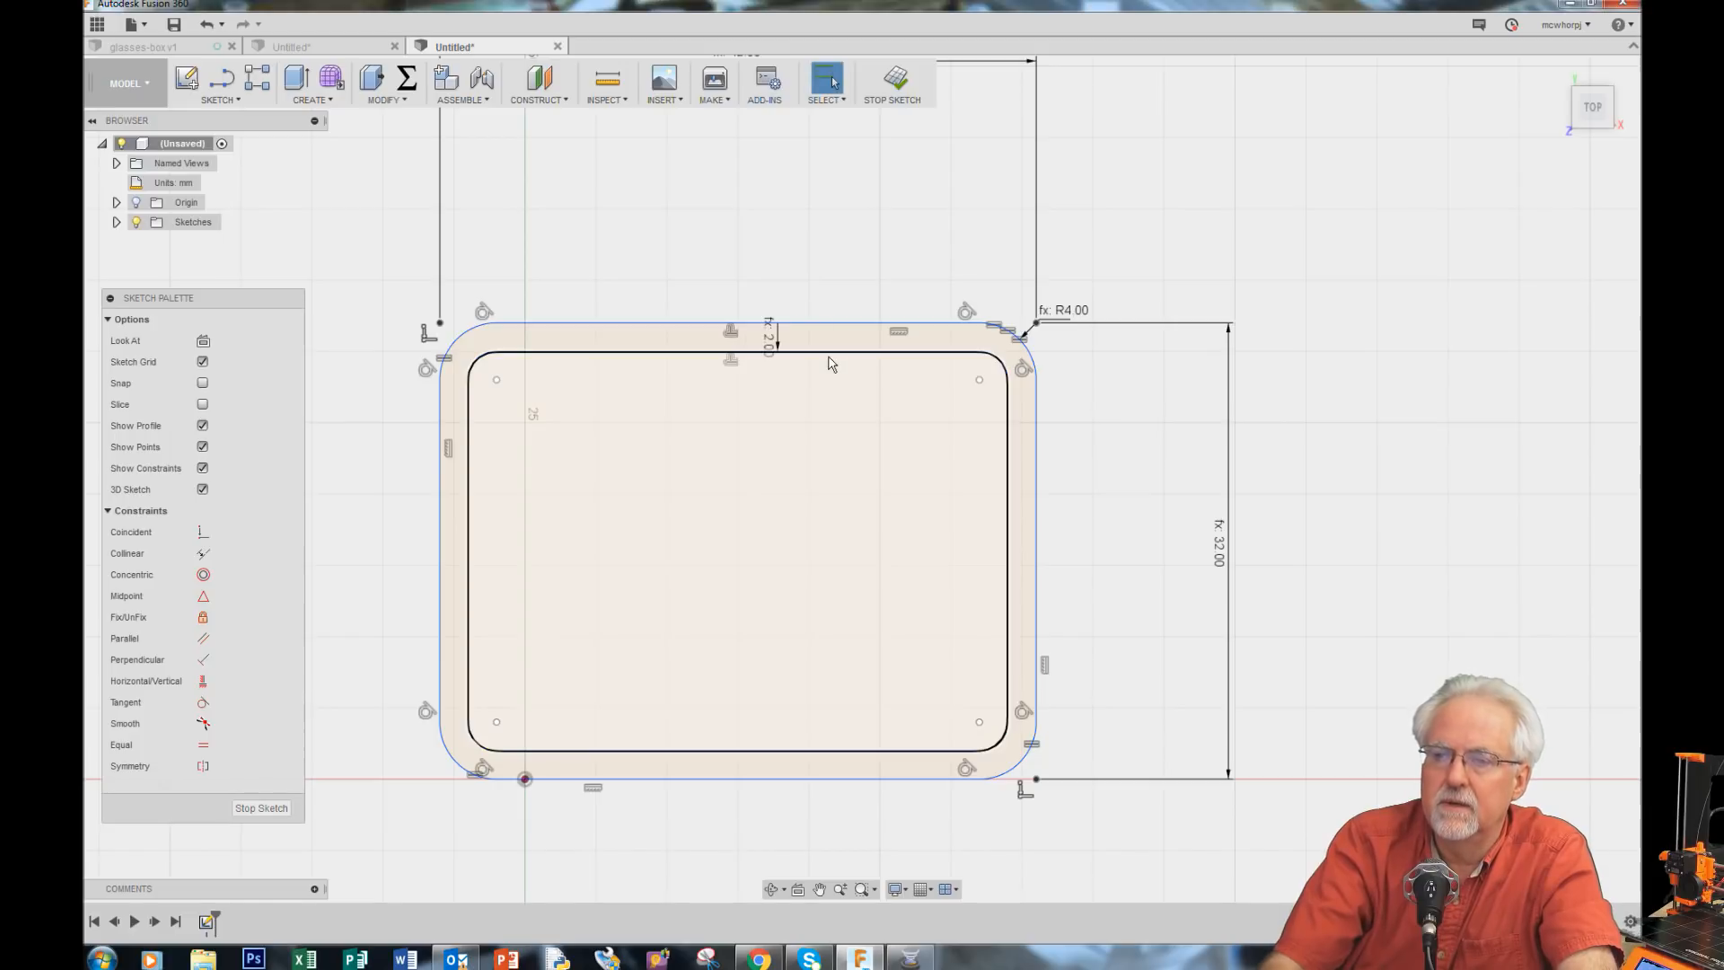
Step: Offset the outer rounded rectangle inward by the negative lipThickness parameter
scroll(830, 364, up, 5)
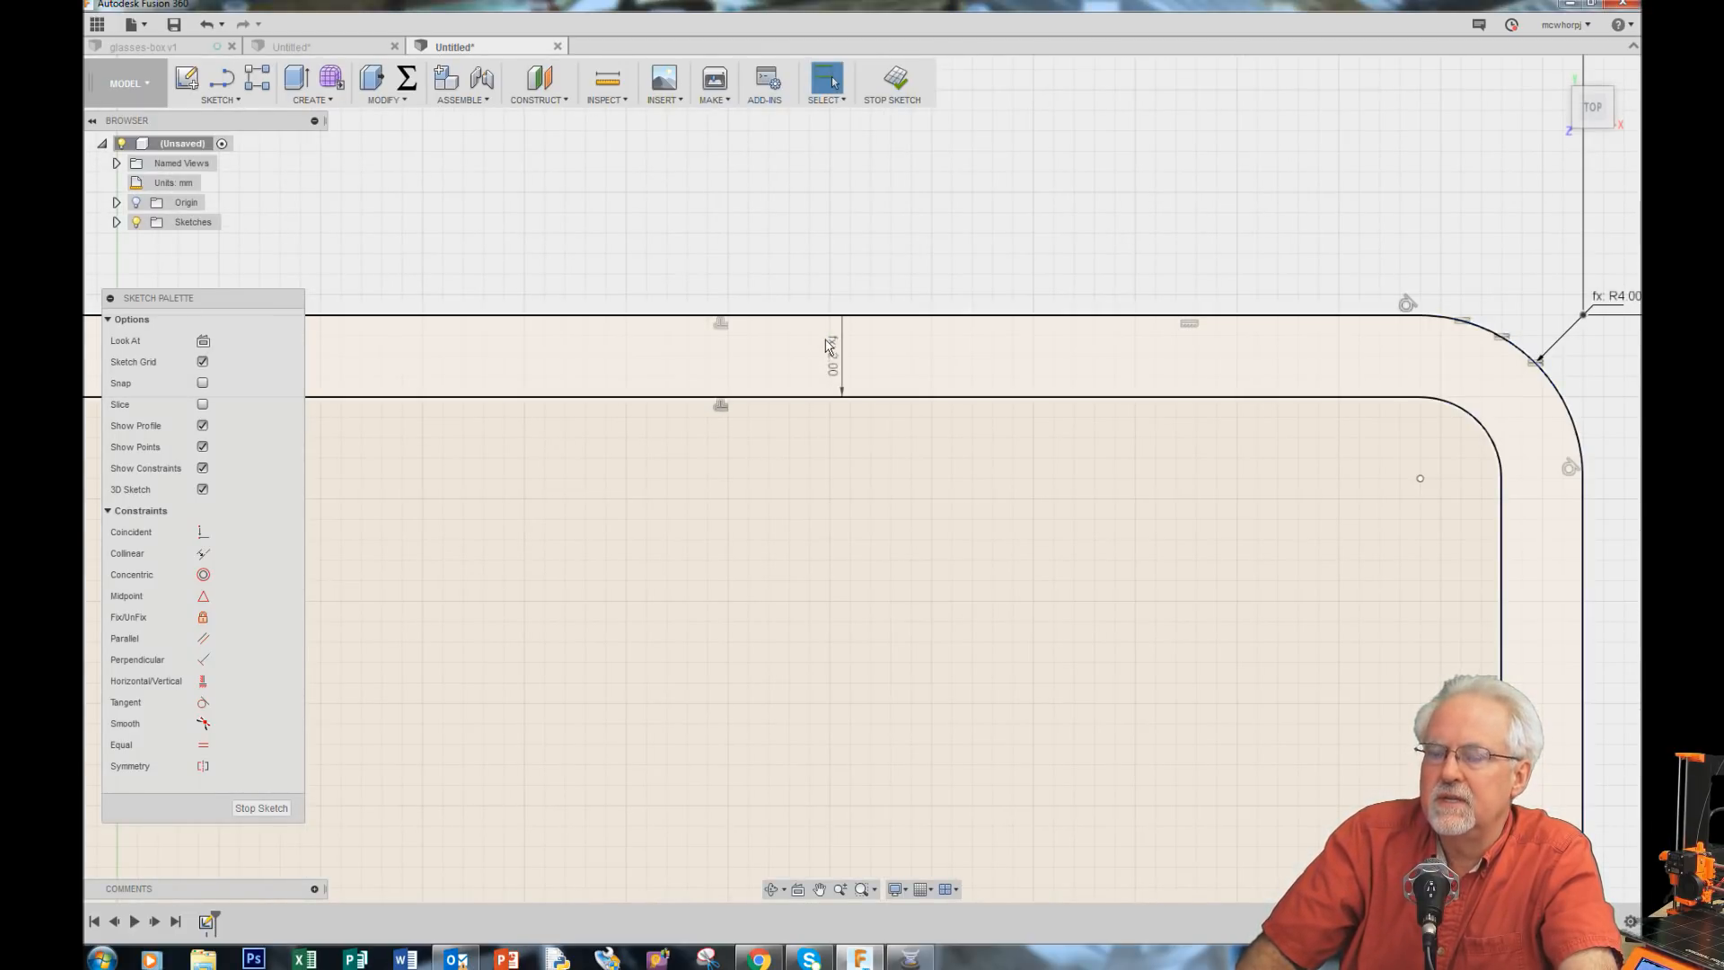
scroll(830, 349, down, 5)
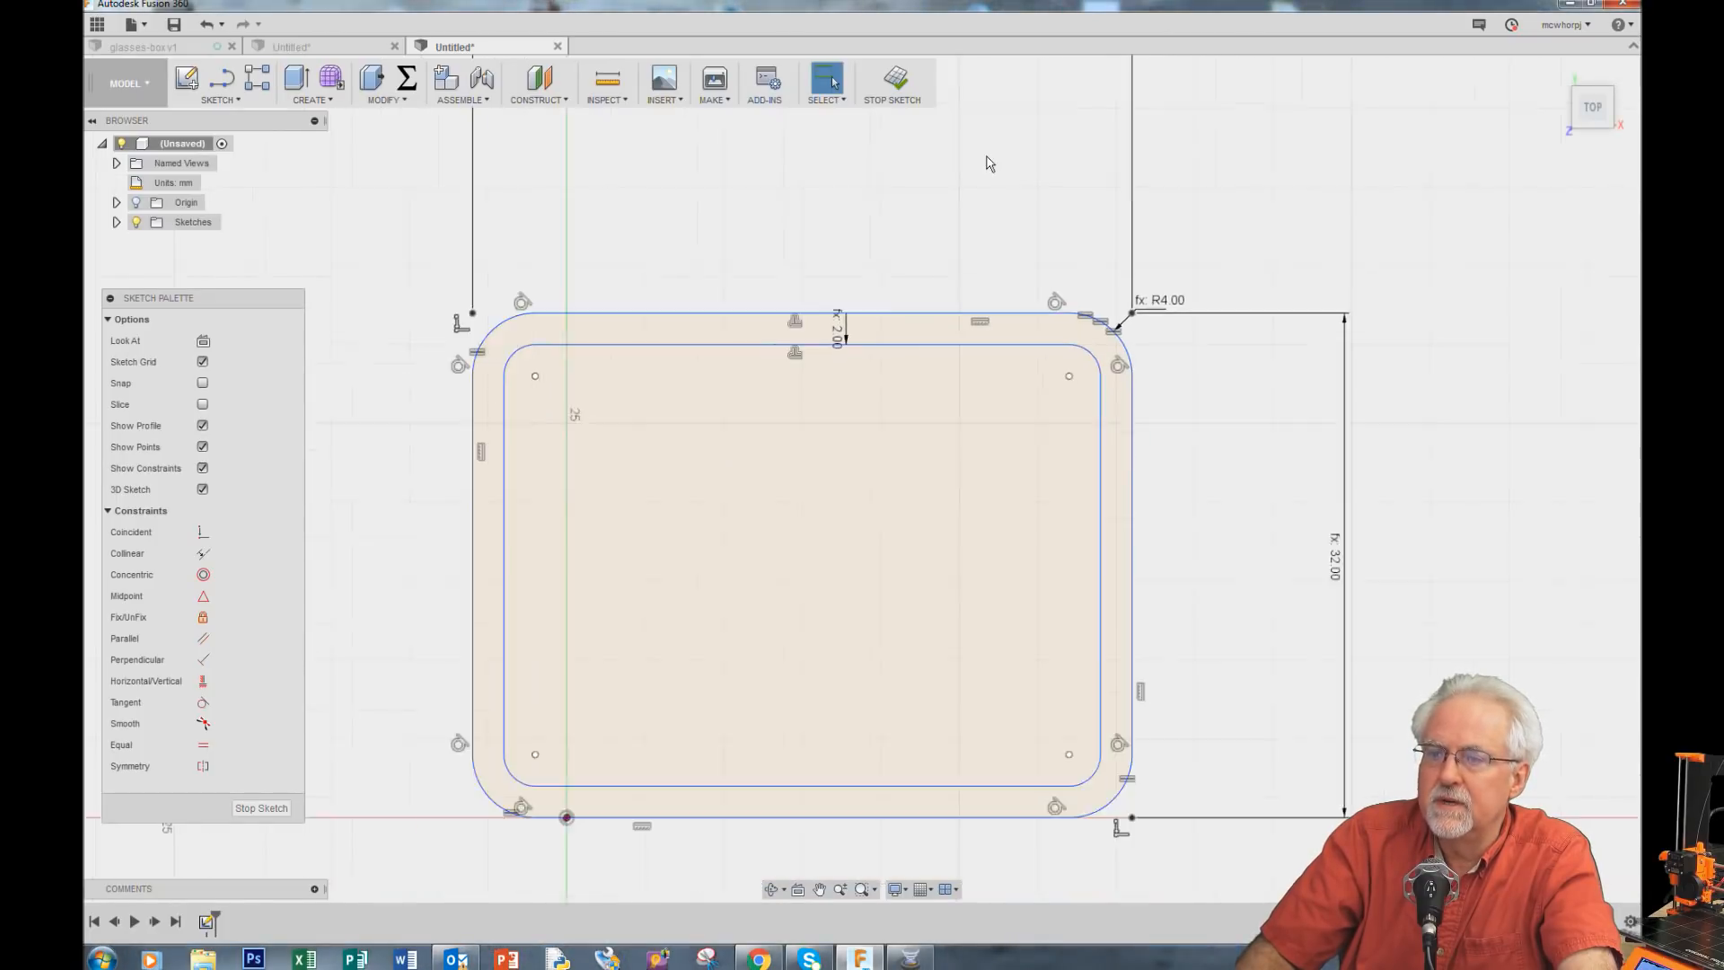
scroll(990, 164, down, 1)
scroll(836, 836, up, 2)
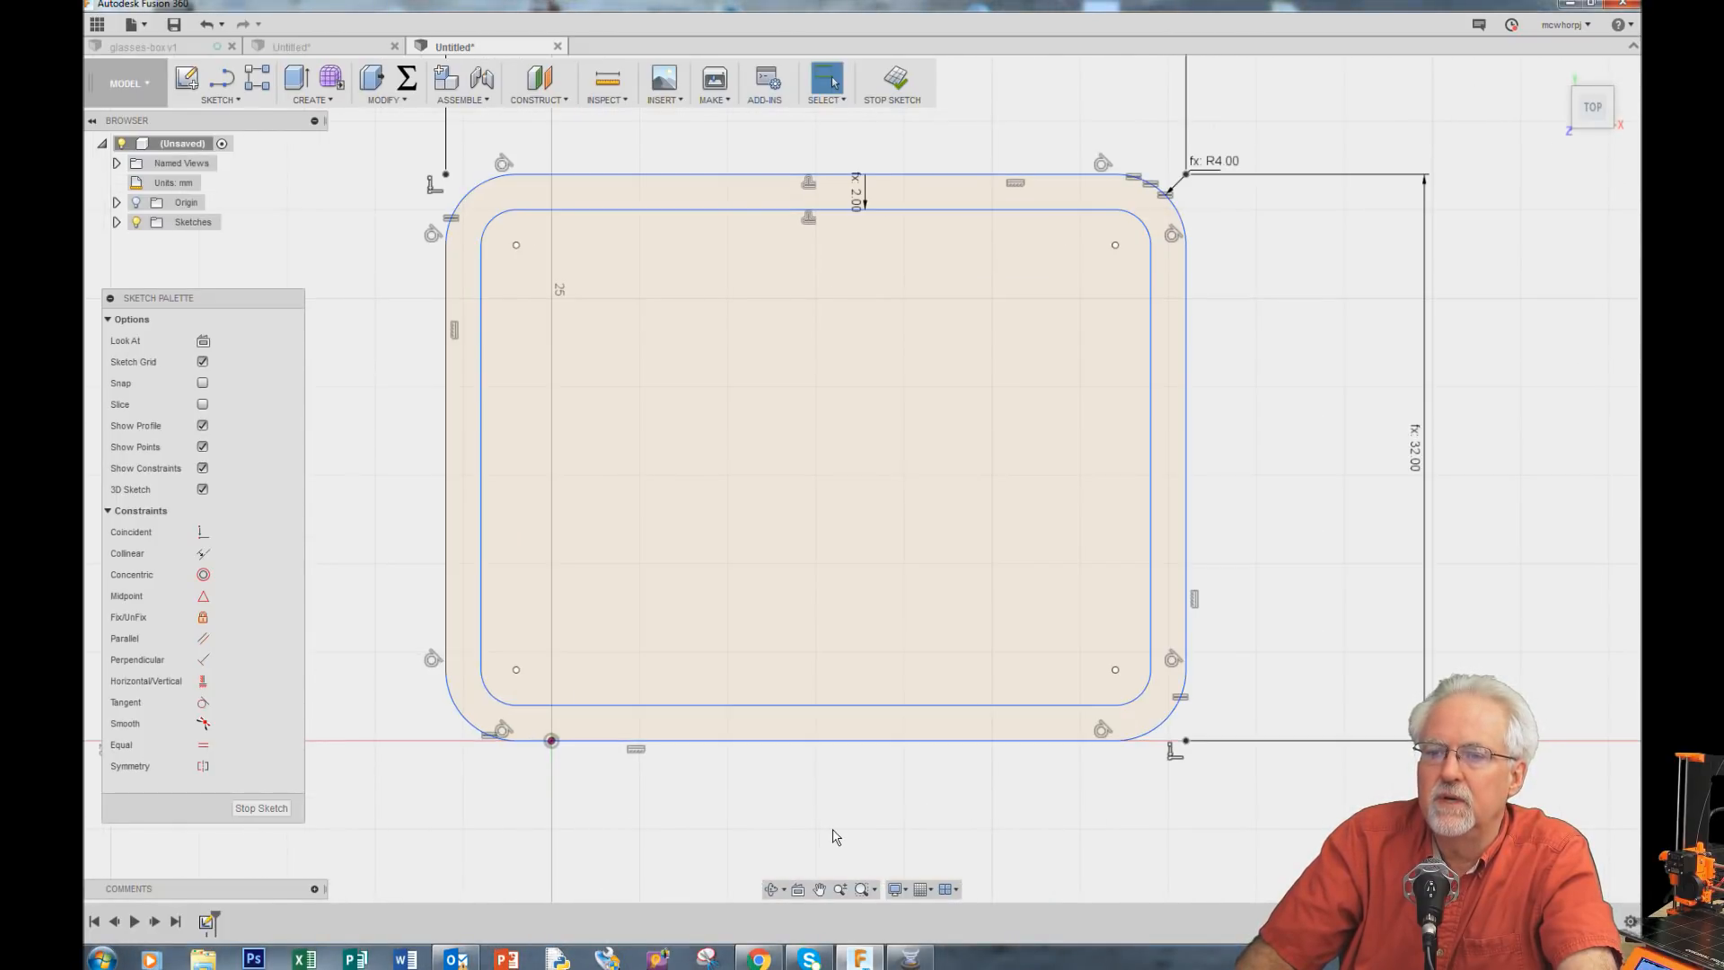
click(239, 101)
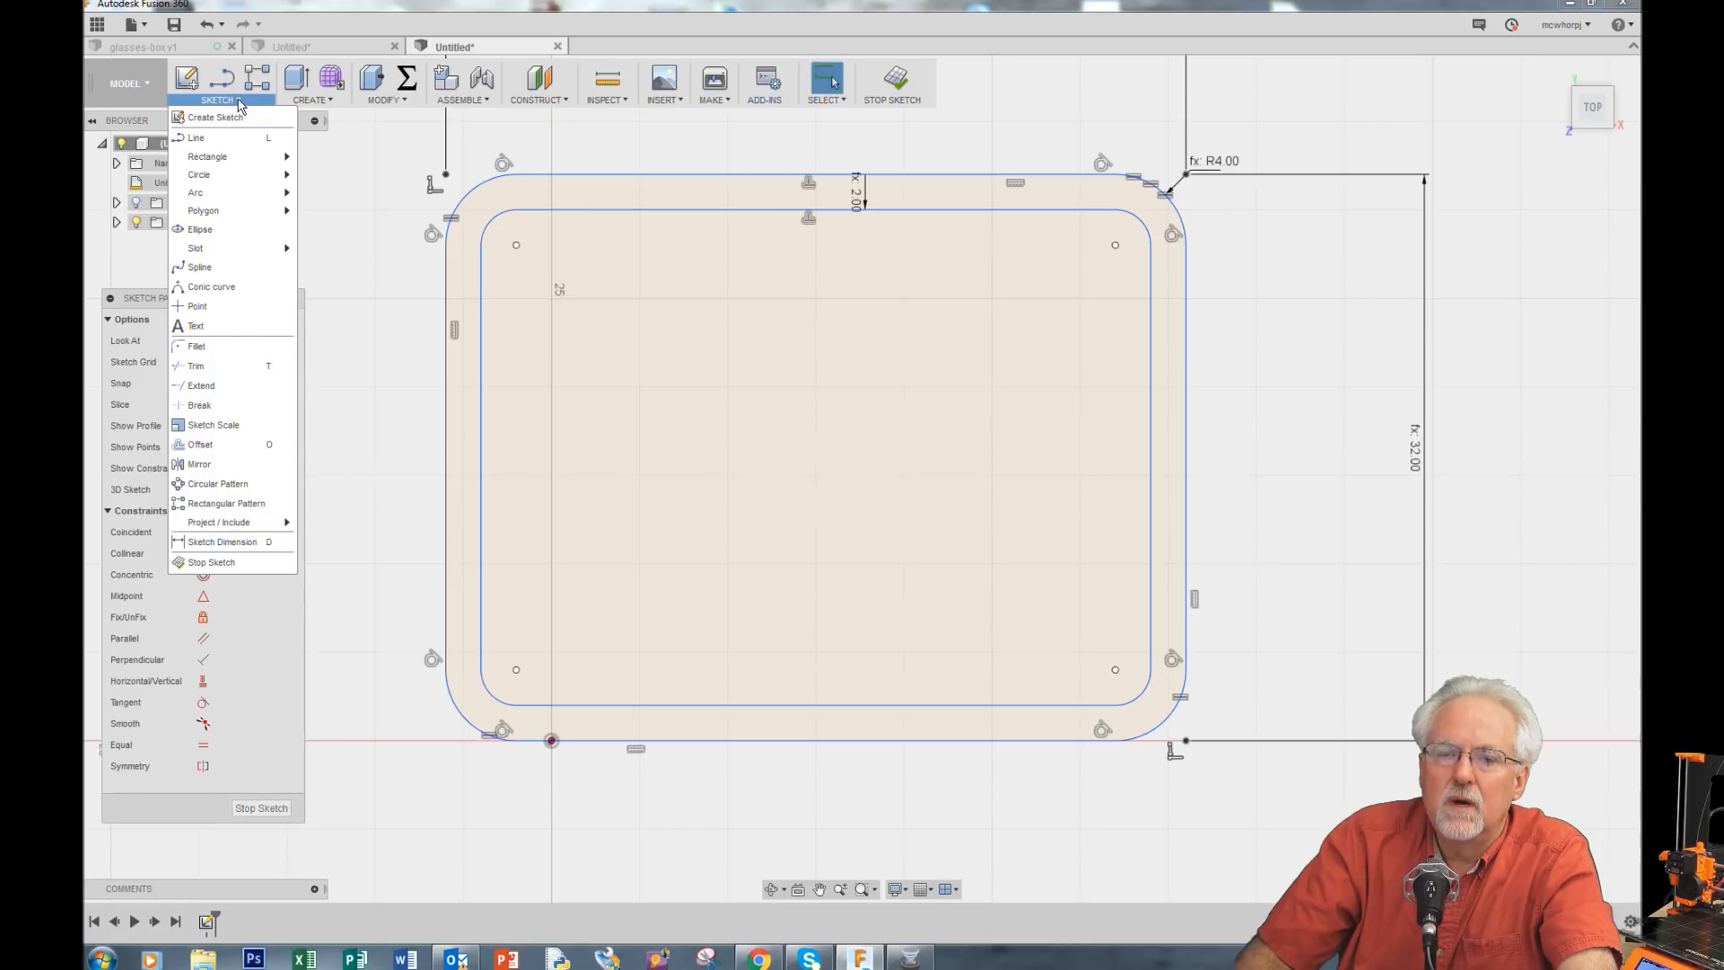
click(235, 447)
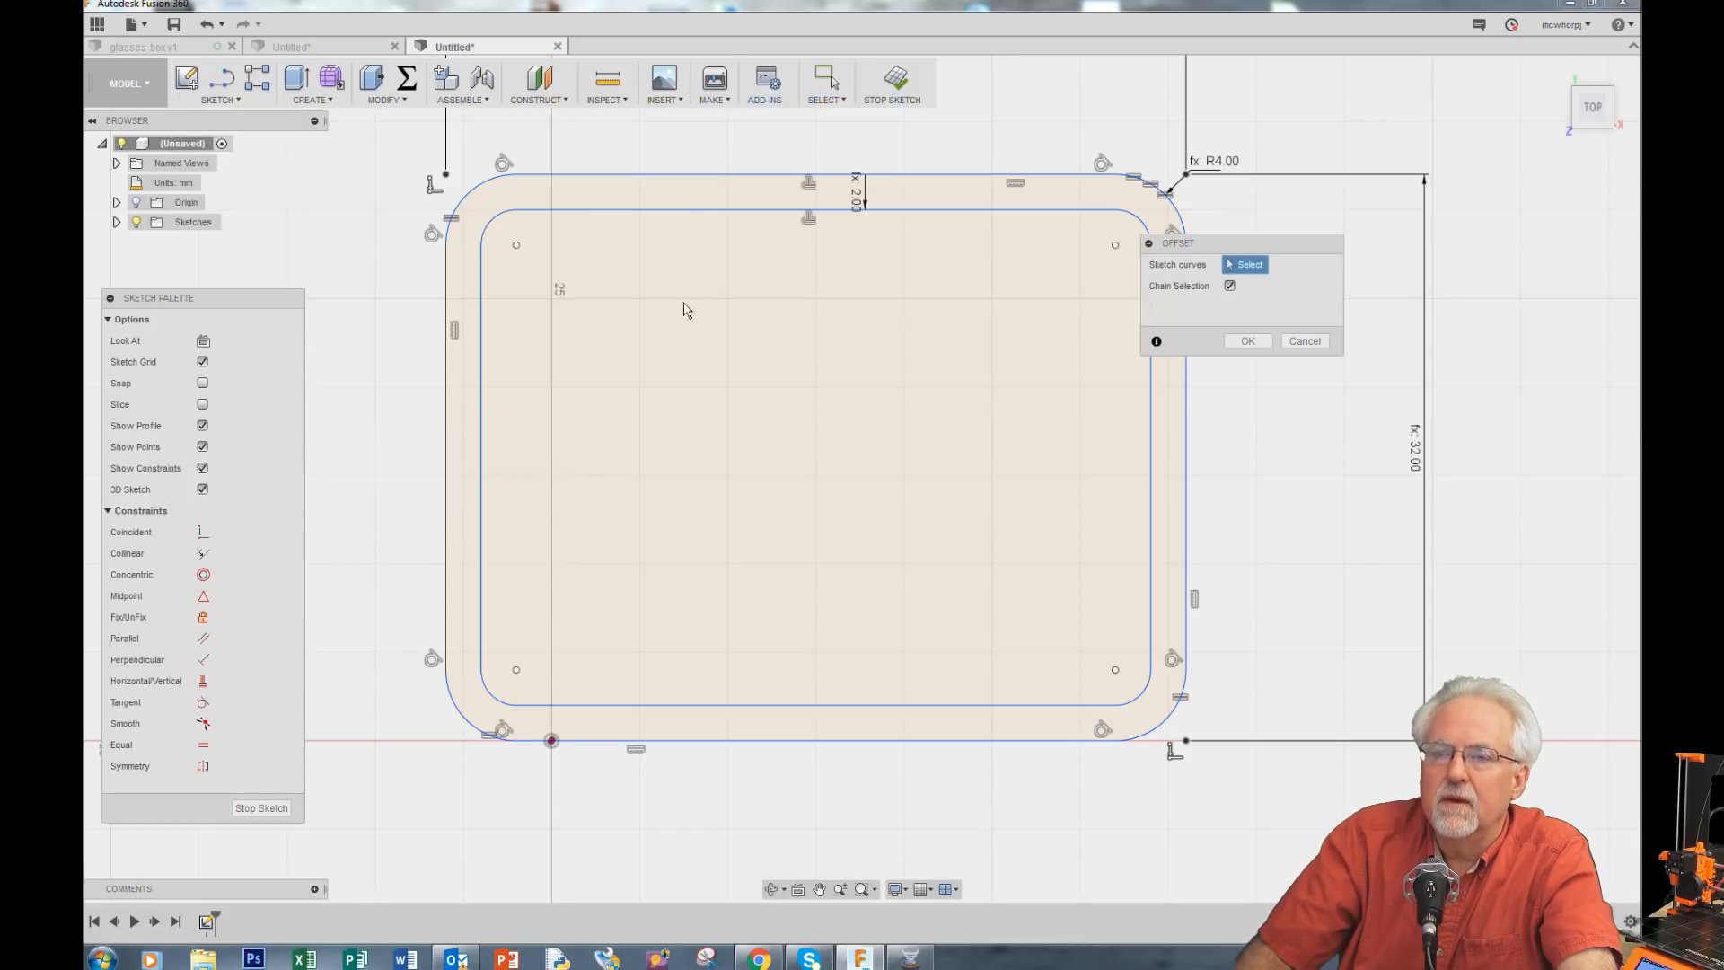
click(678, 176)
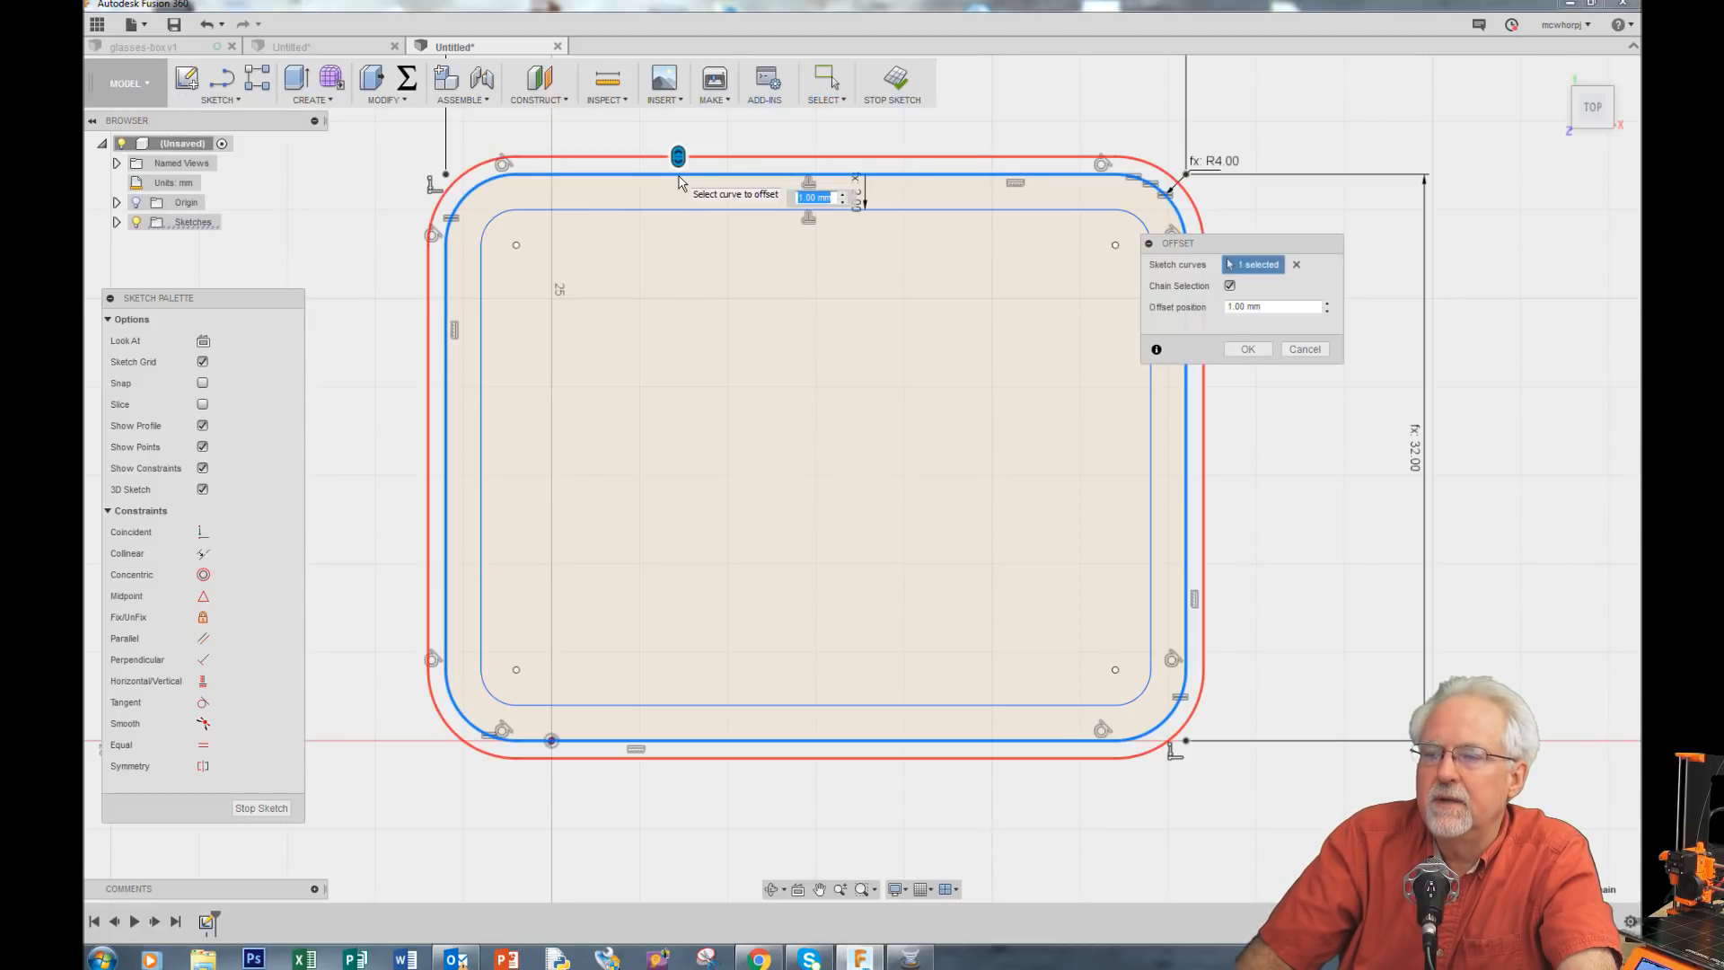
click(1257, 306)
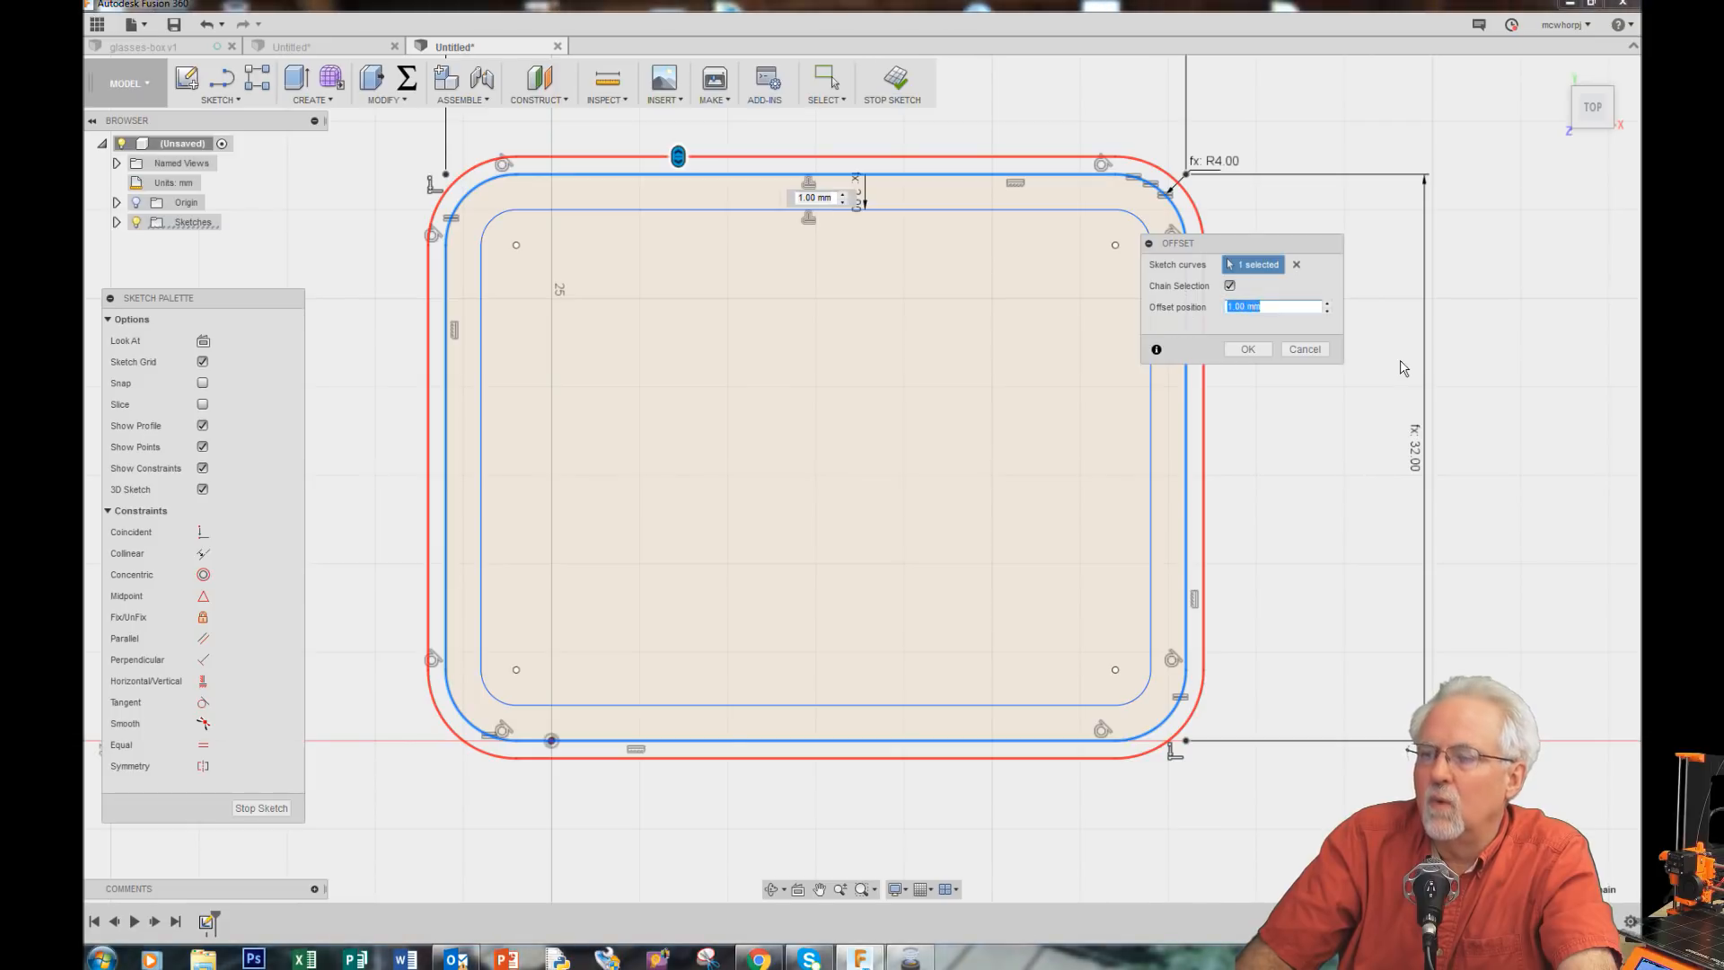
text(-)
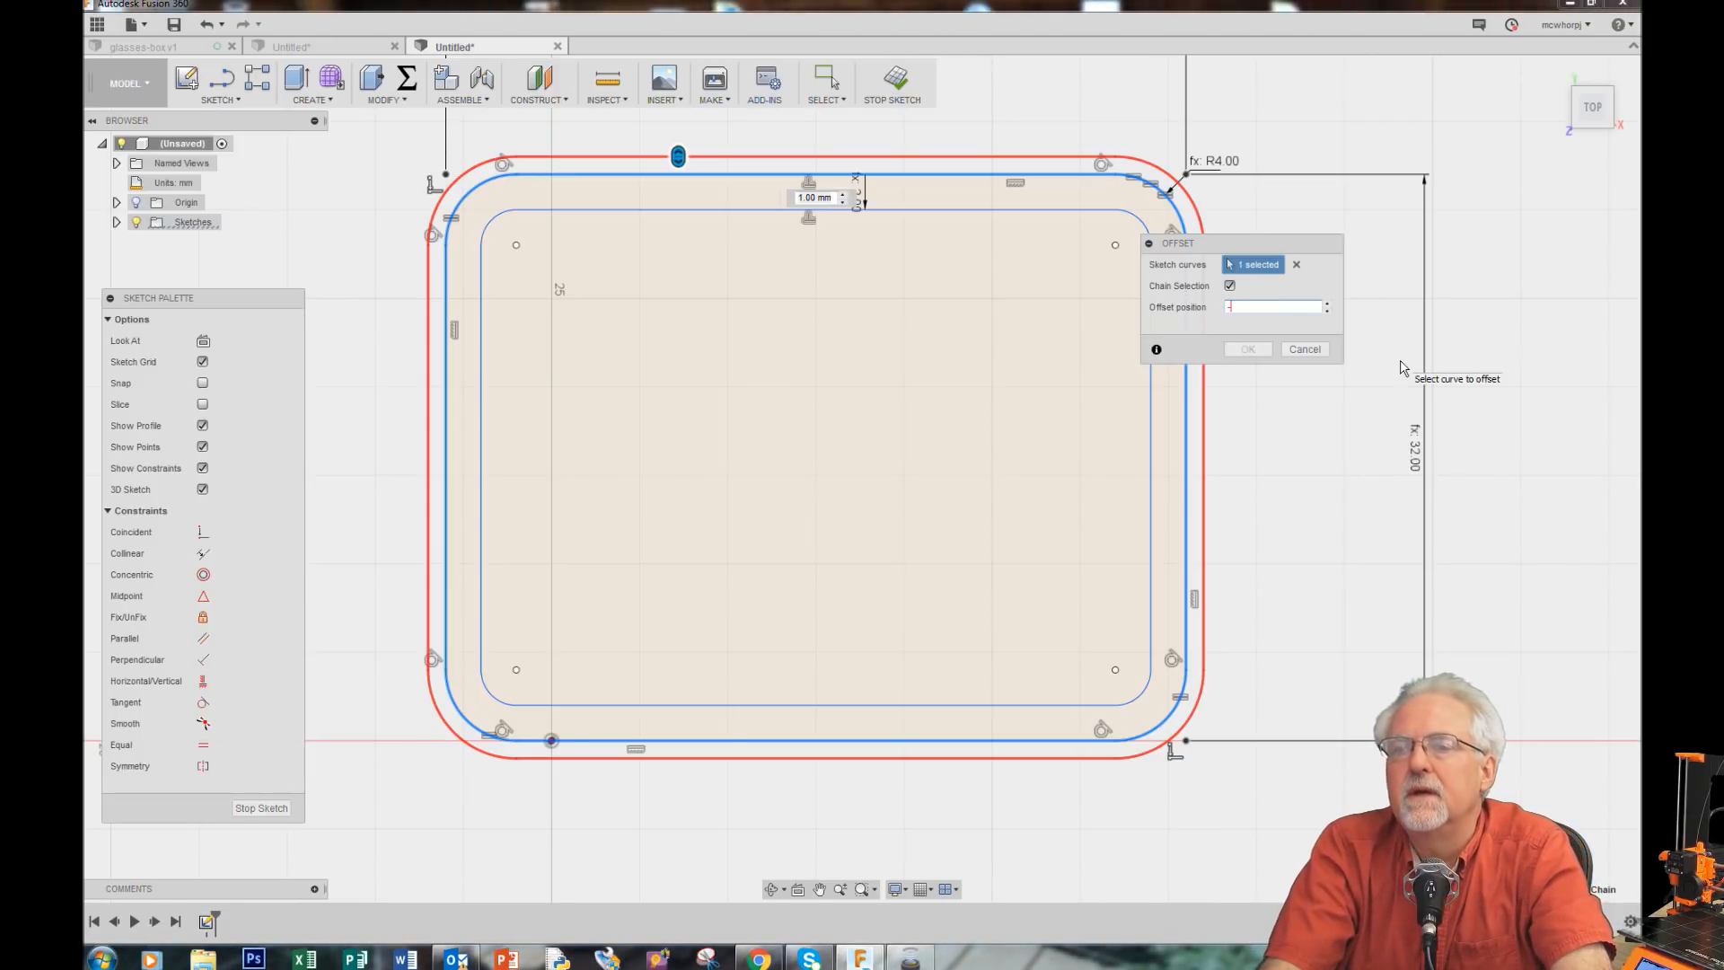
text(lip)
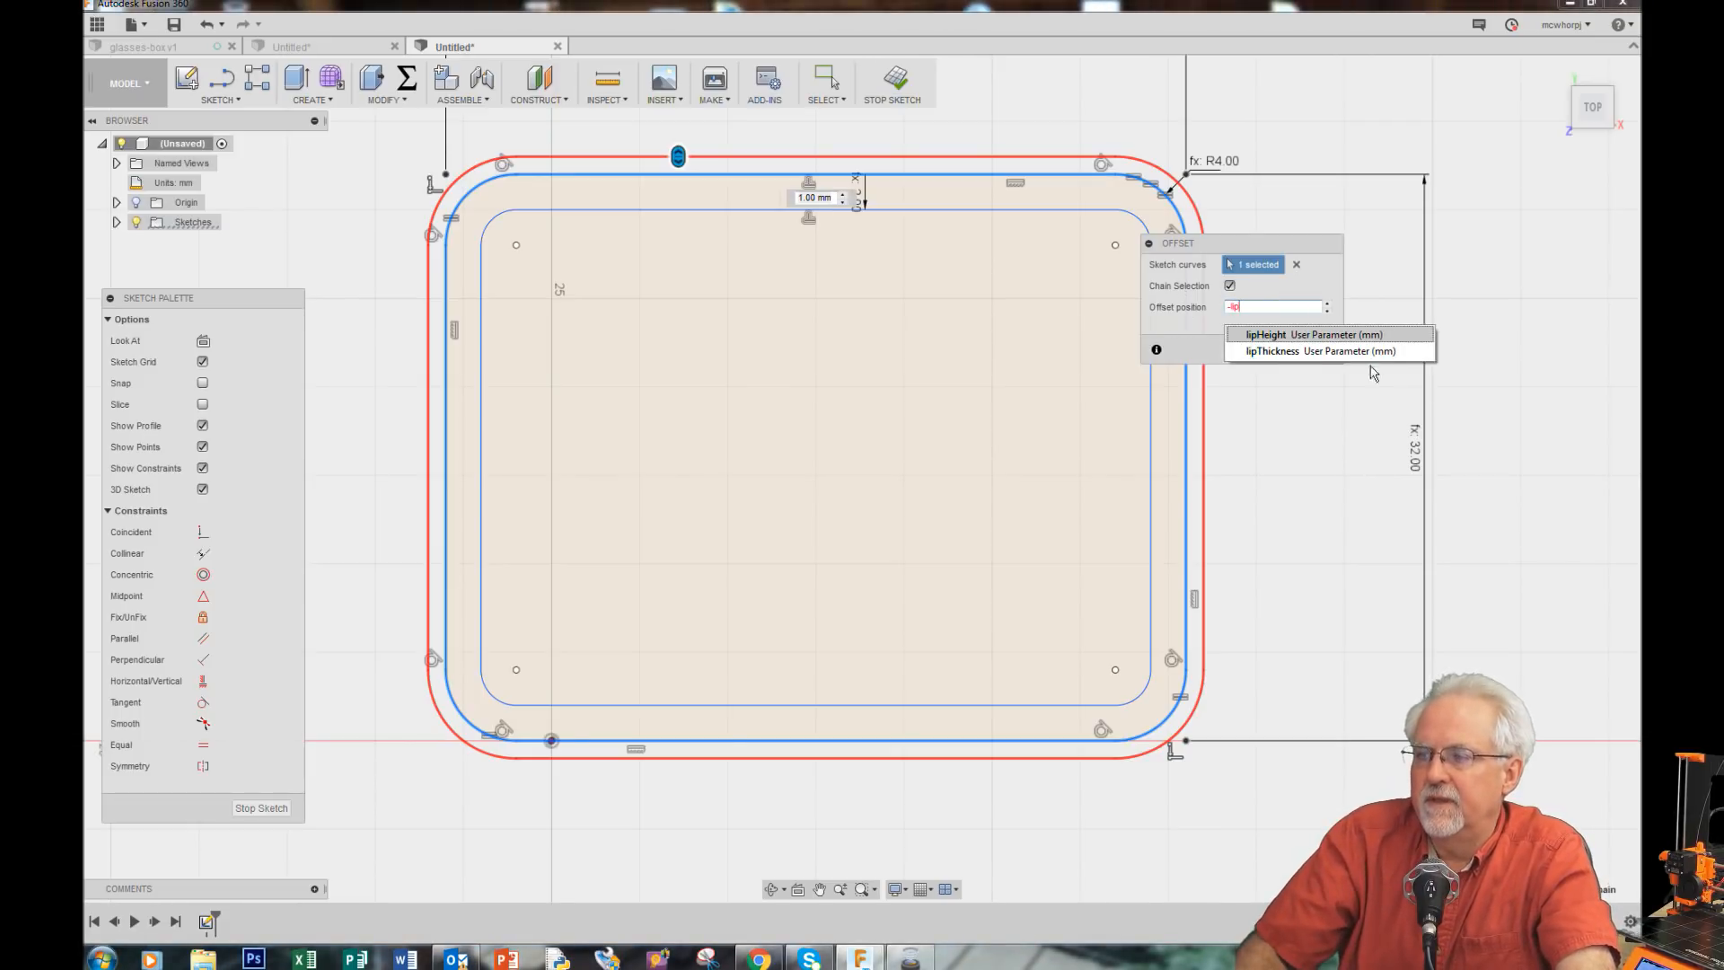
click(1294, 351)
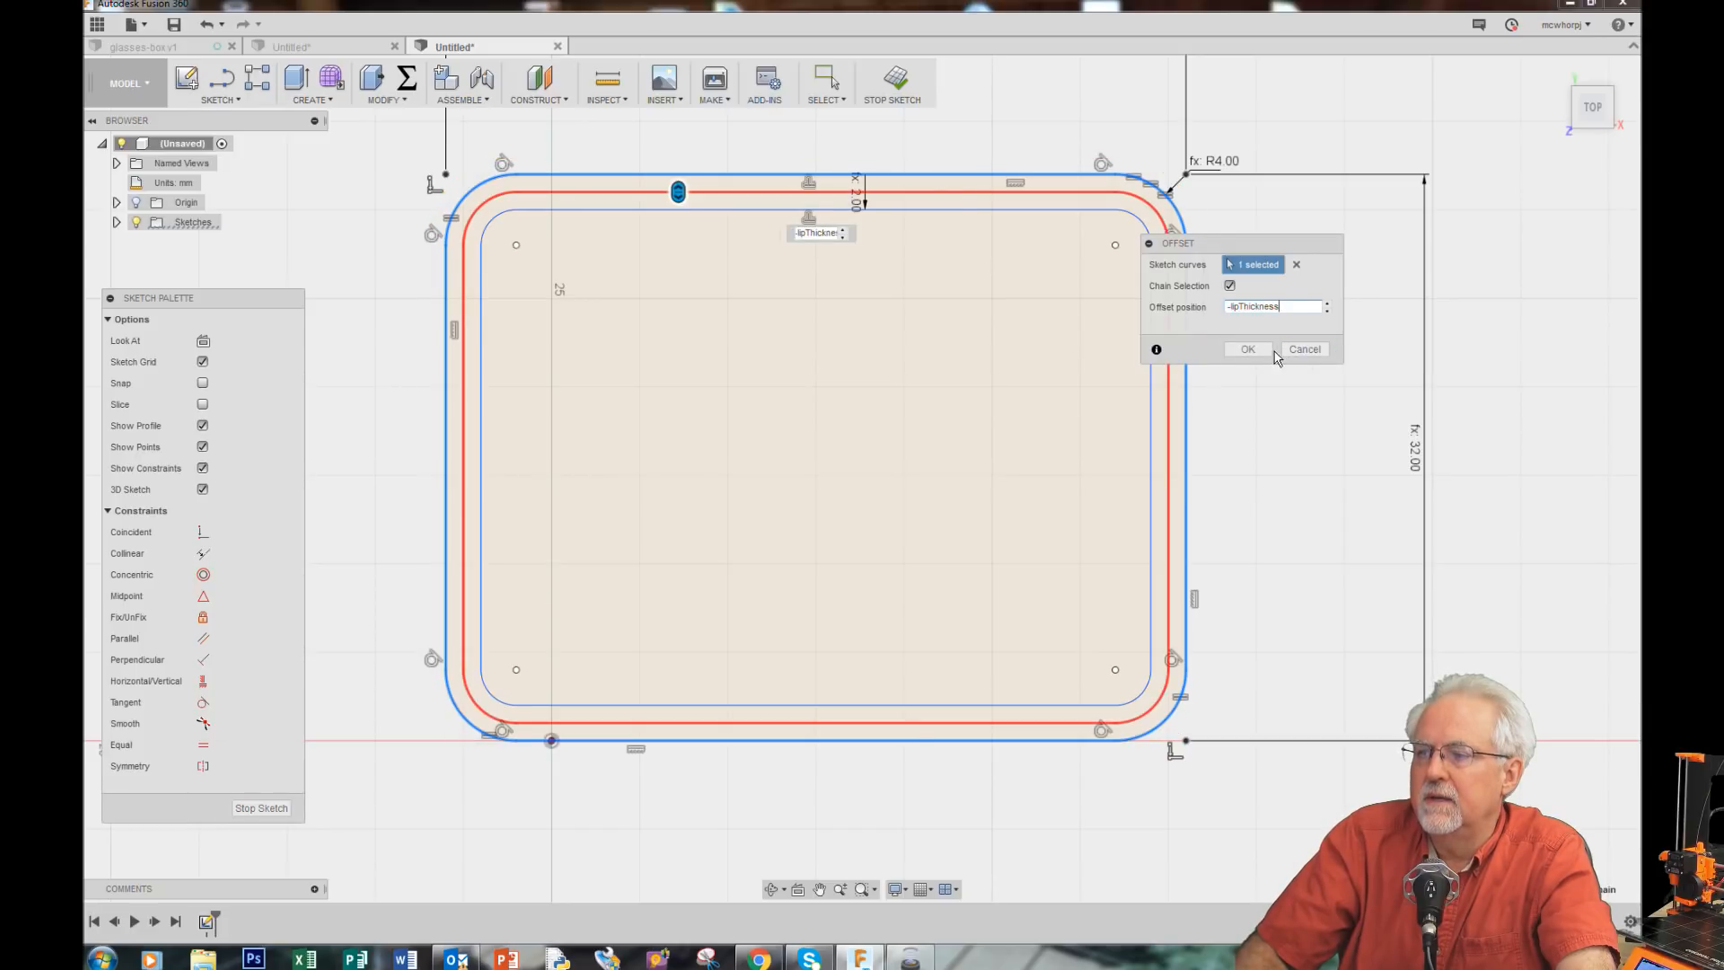
click(1255, 357)
Step: Set the new lip offset dimension to the lipThickness parameter
scroll(692, 219, up, 3)
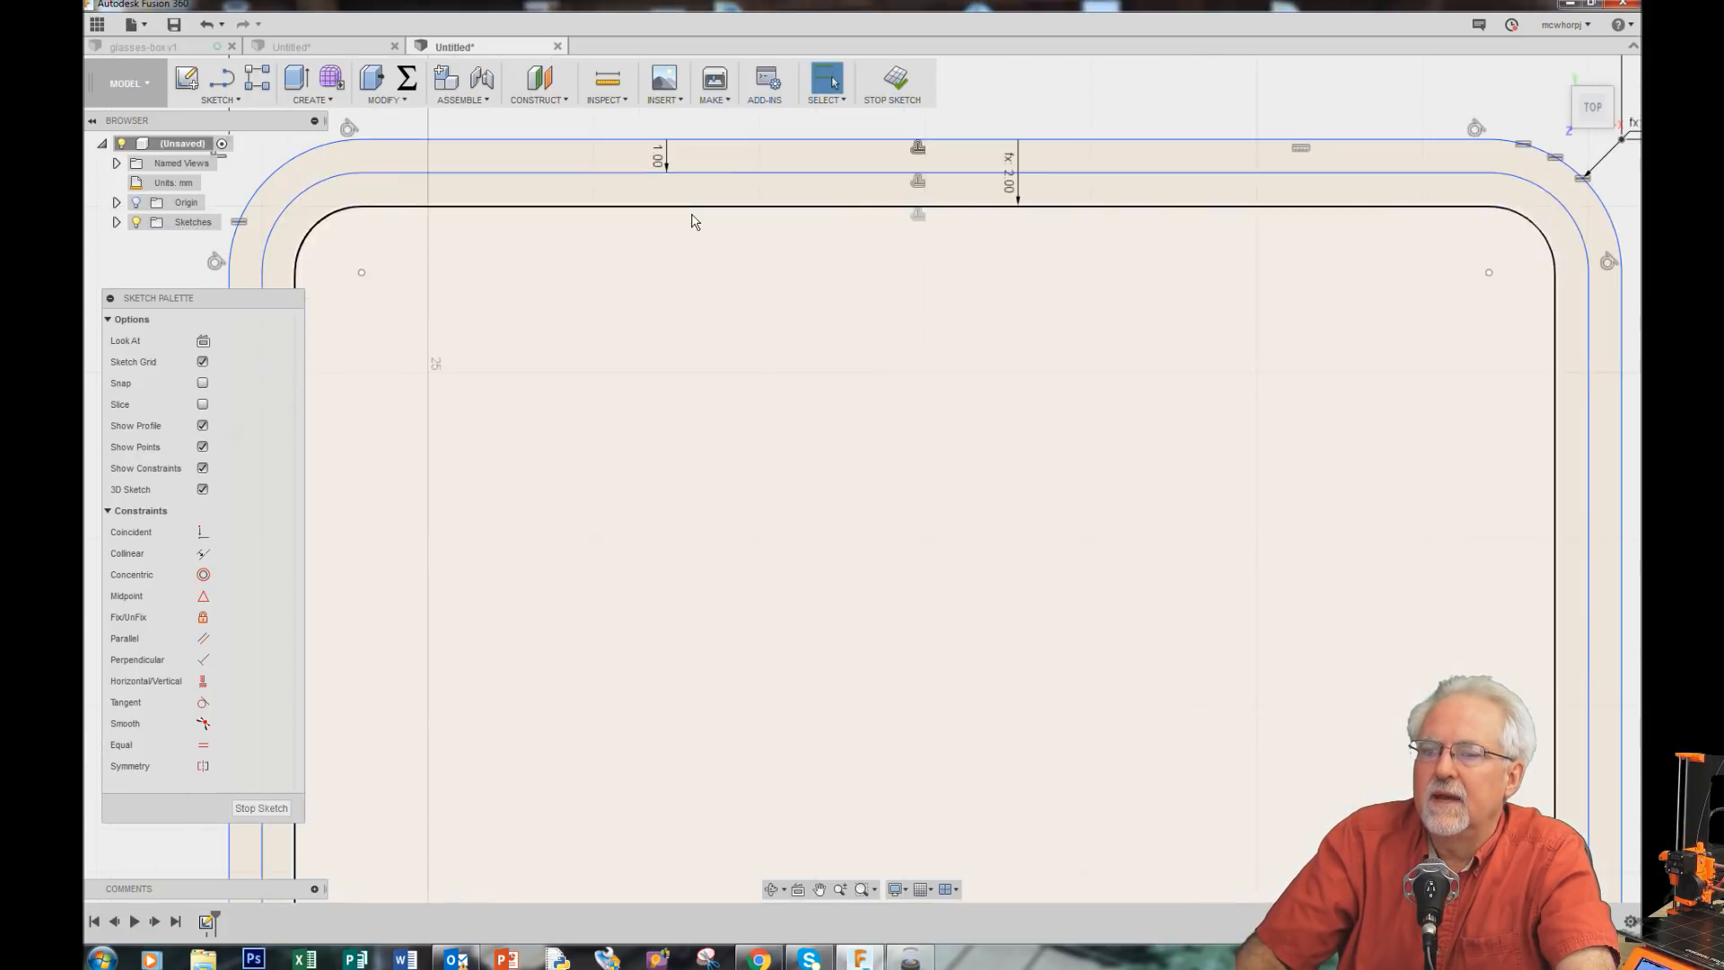
scroll(655, 147, up, 5)
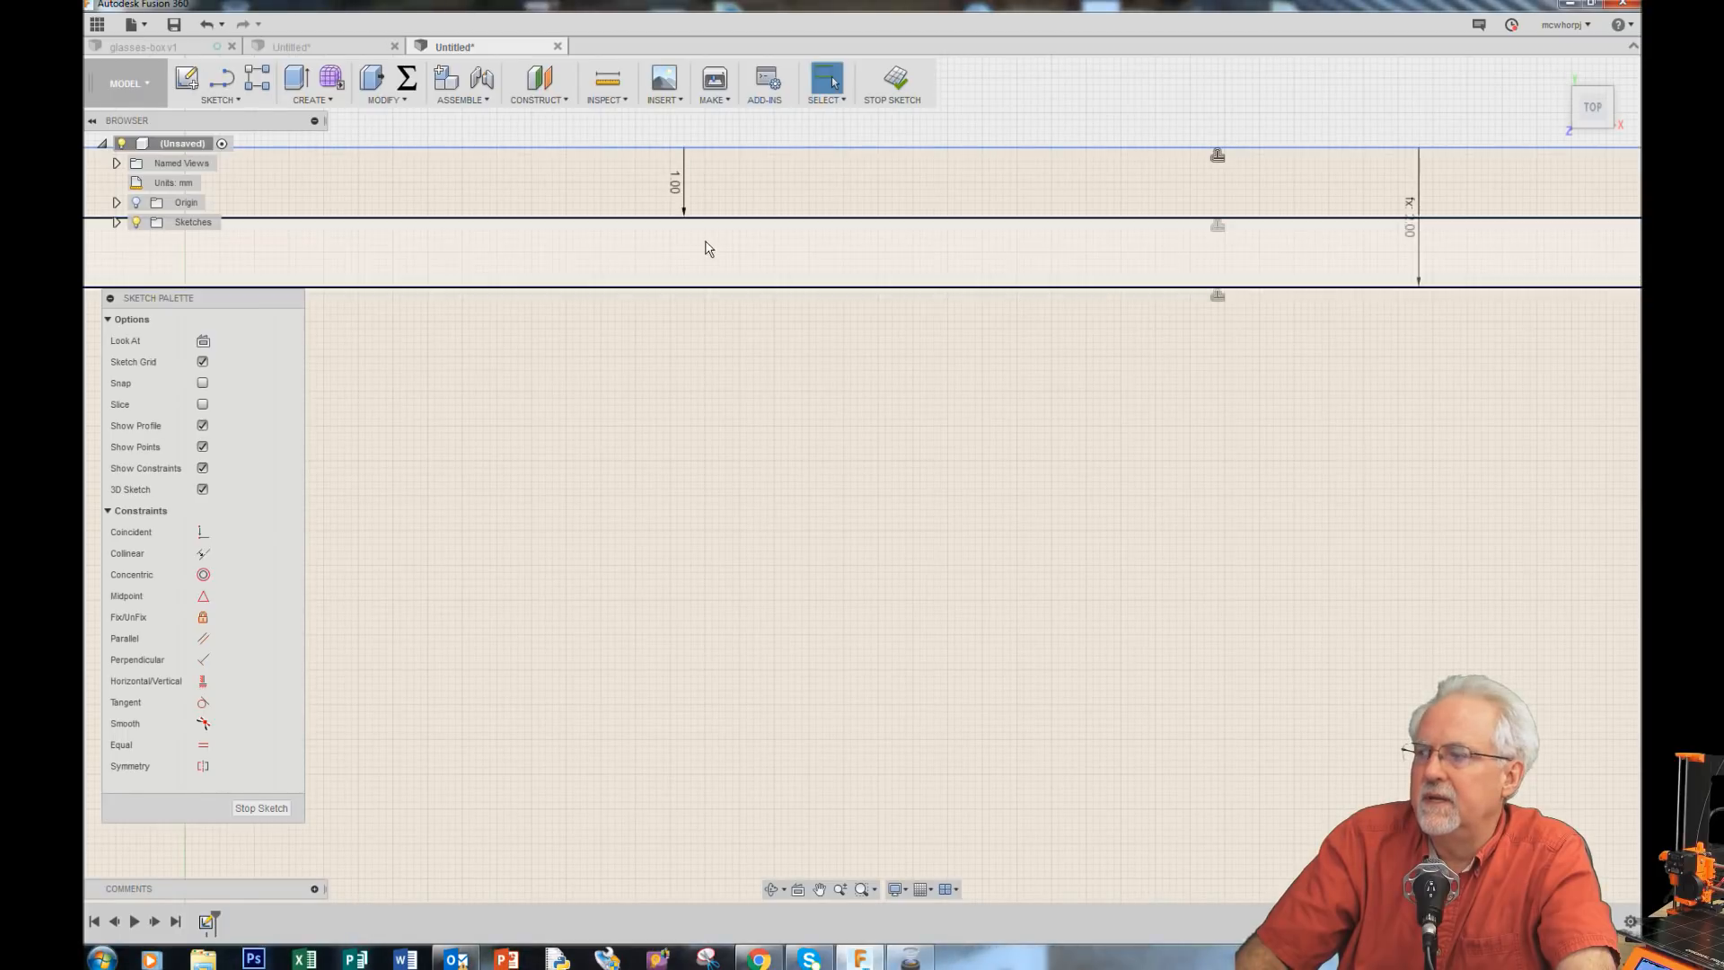
scroll(690, 188, down, 5)
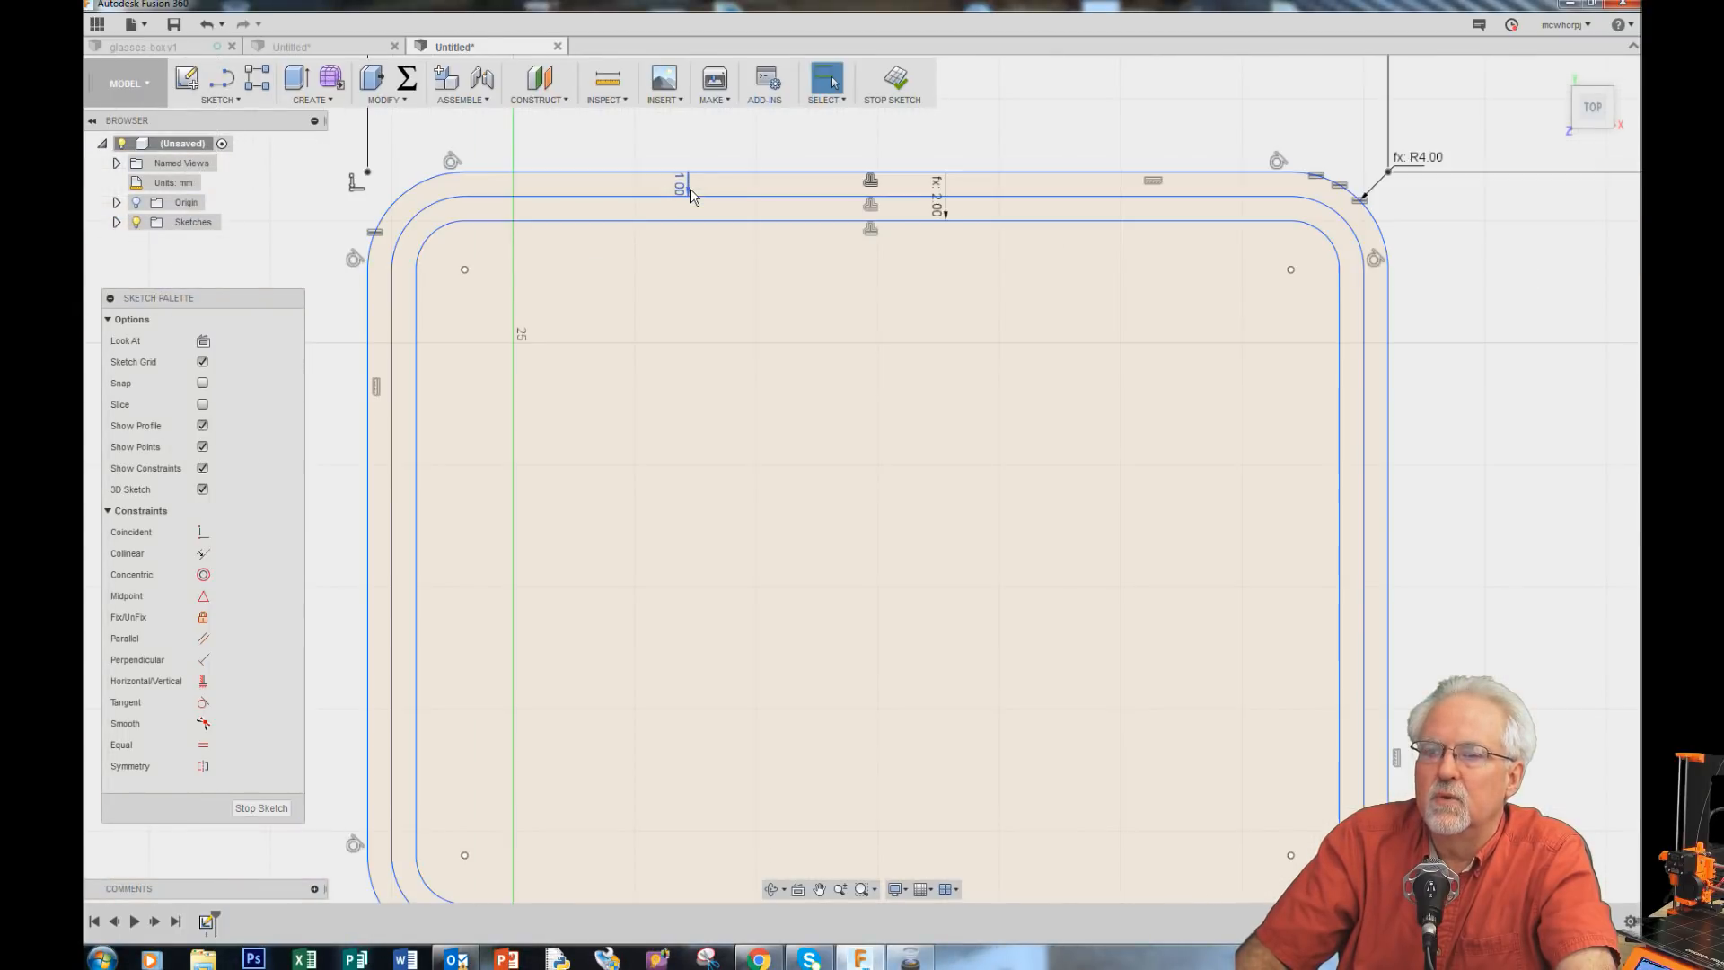
double_click(681, 188)
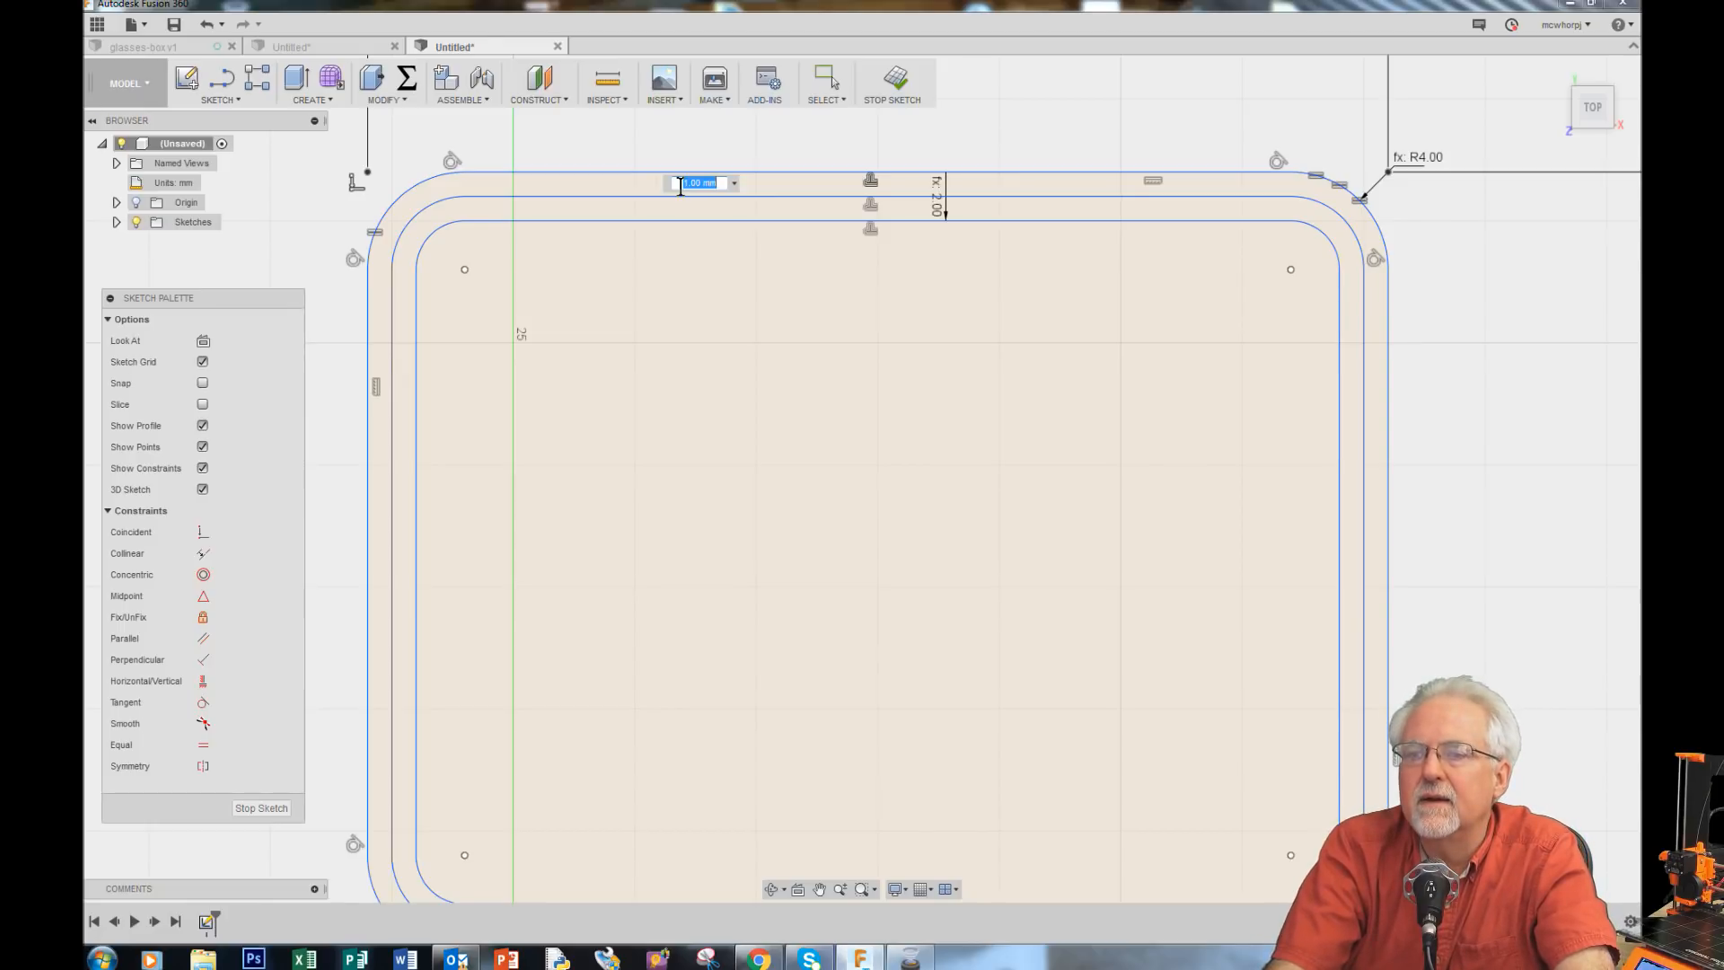
text(lipThin)
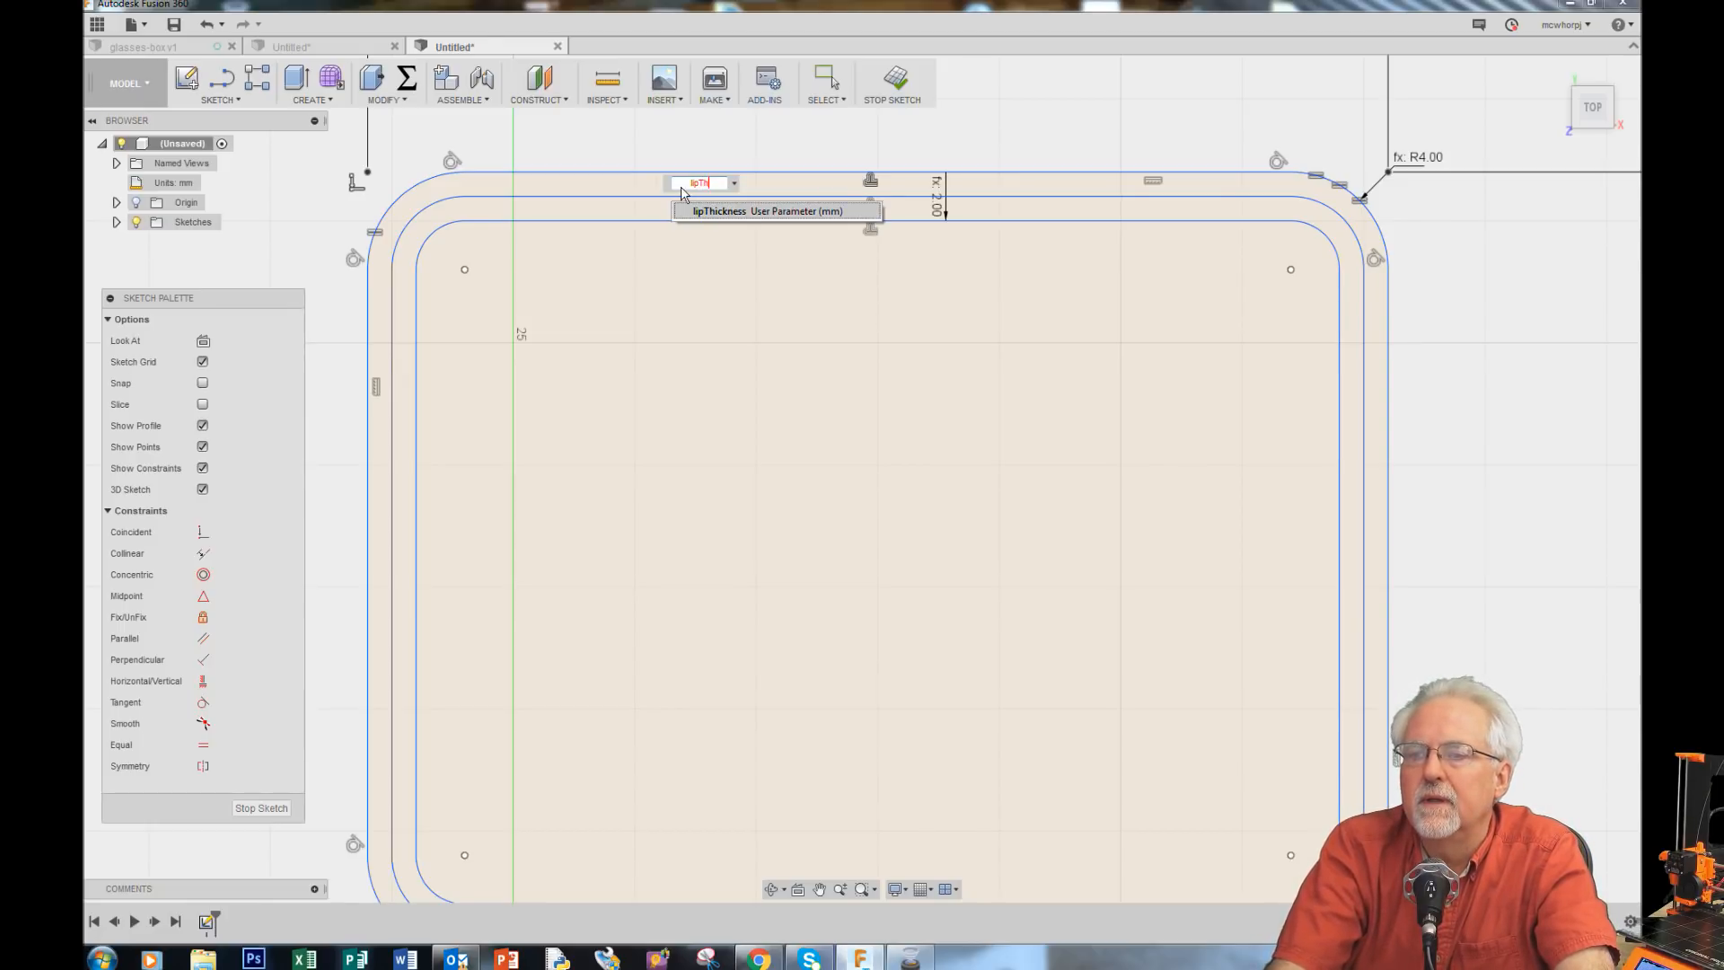
key(BackSpace)
key(BackSpace)
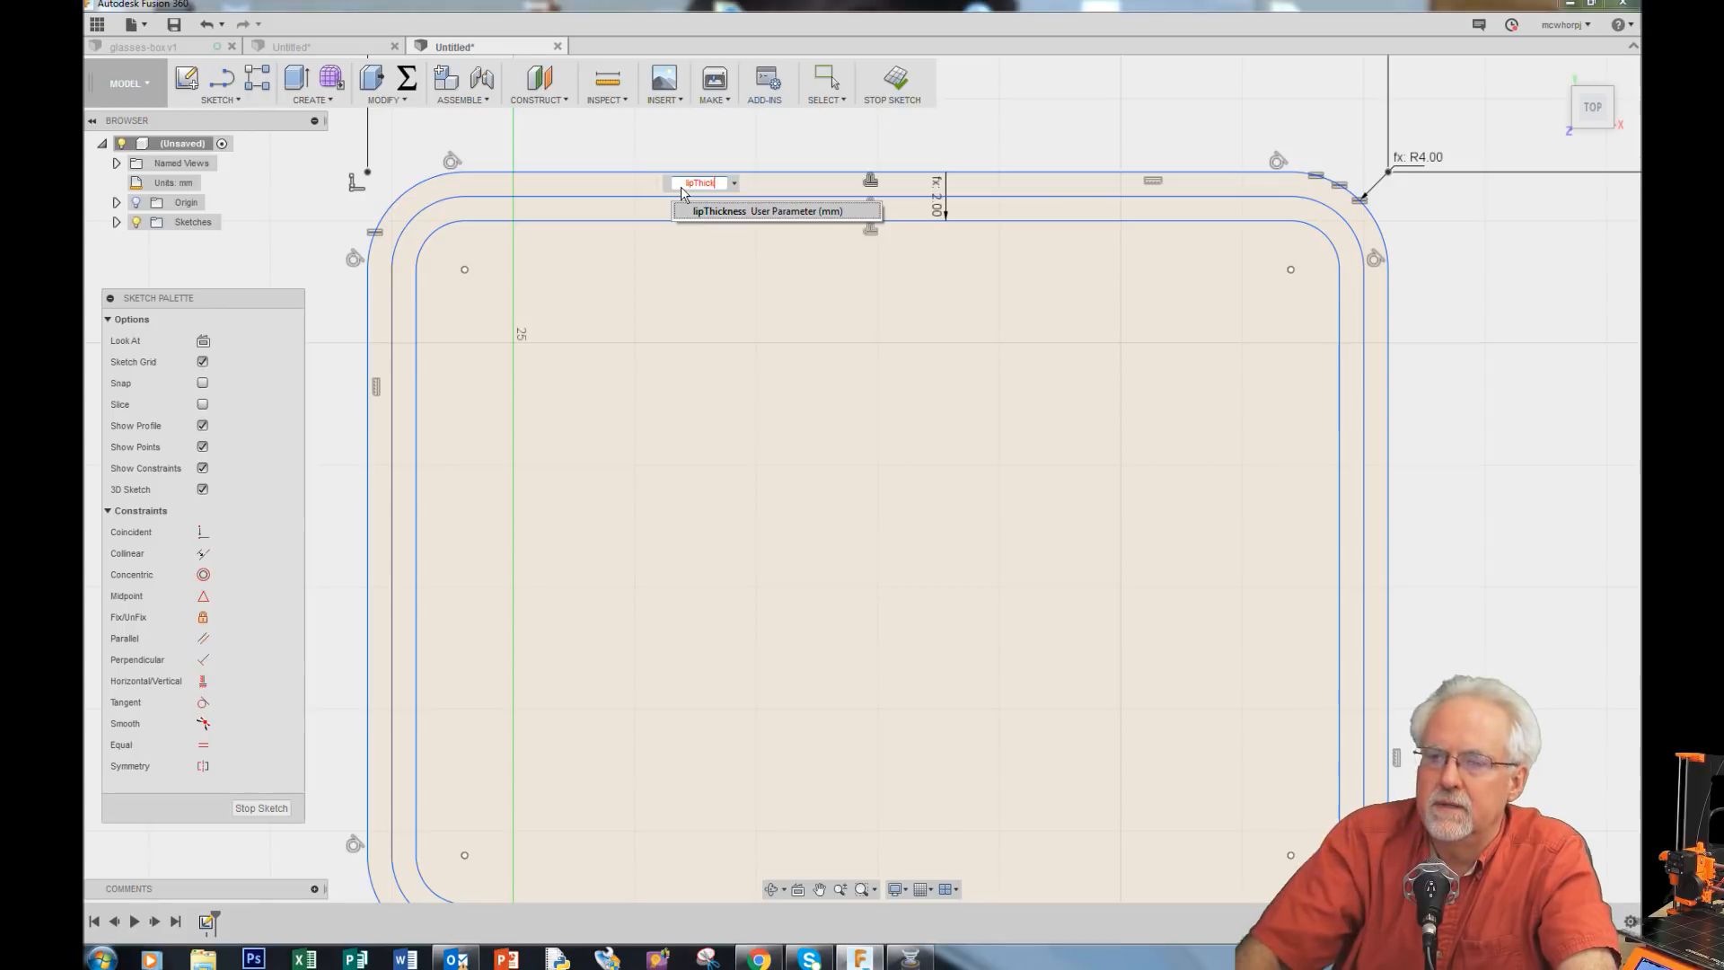
text(ck)
click(730, 212)
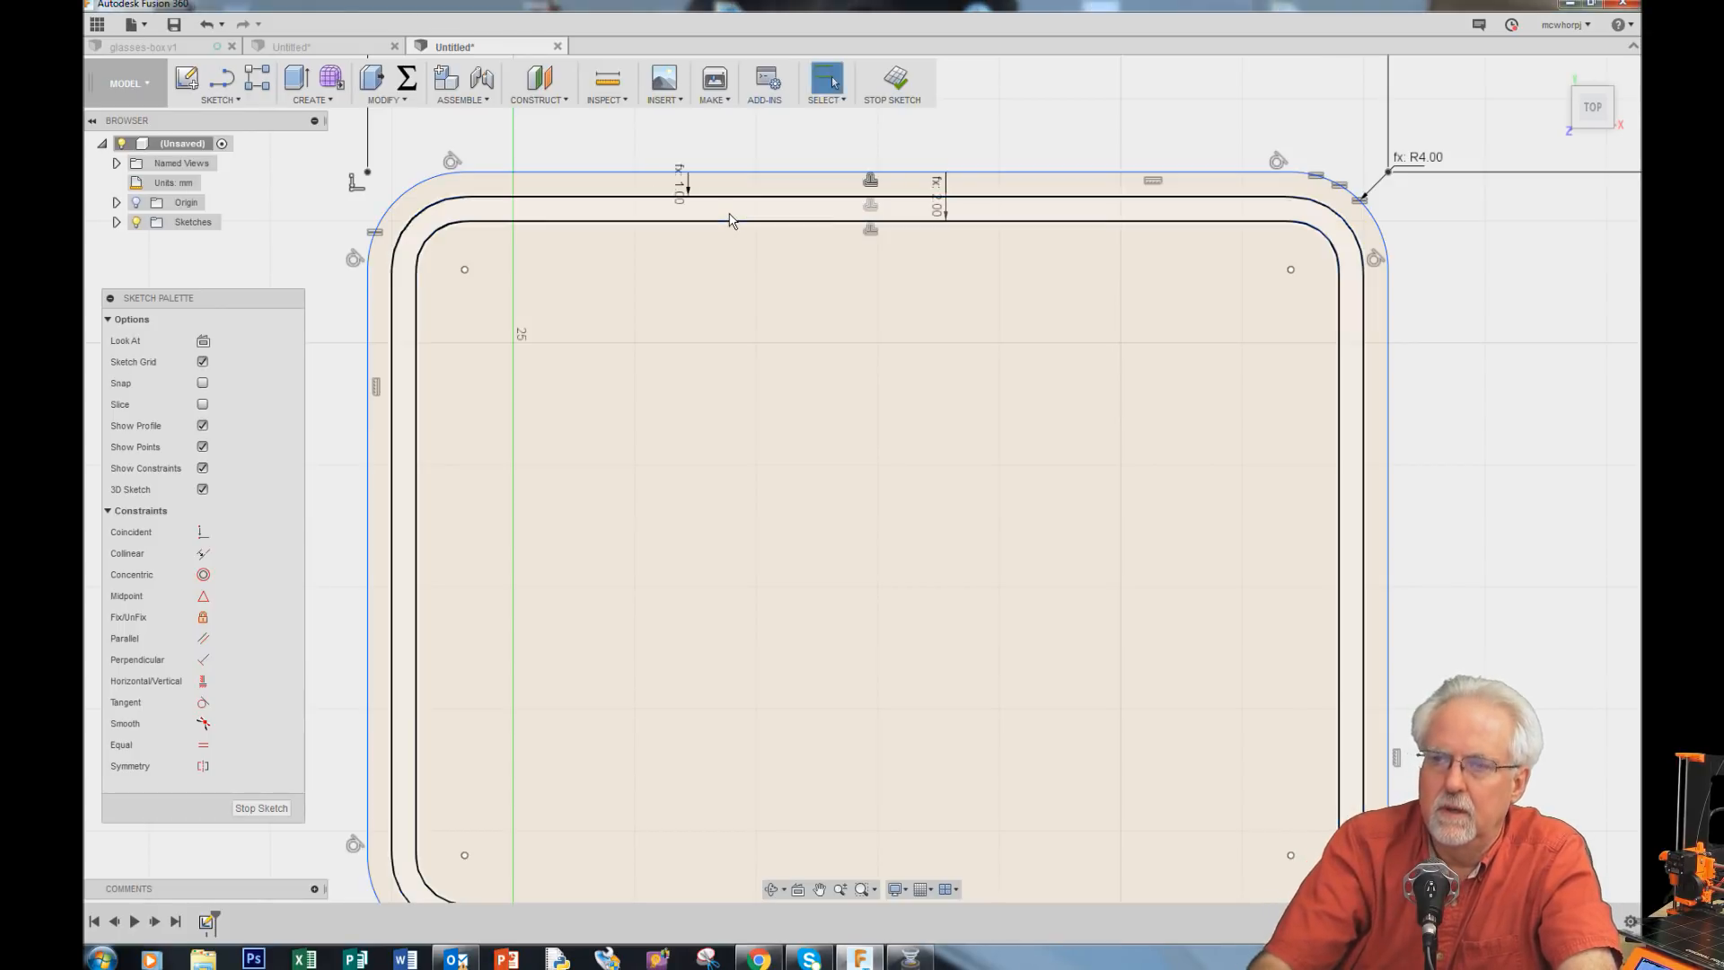
Step: Open the Parameters dialog and set the cornerRadius parameter to 8 mm
scroll(908, 260, down, 3)
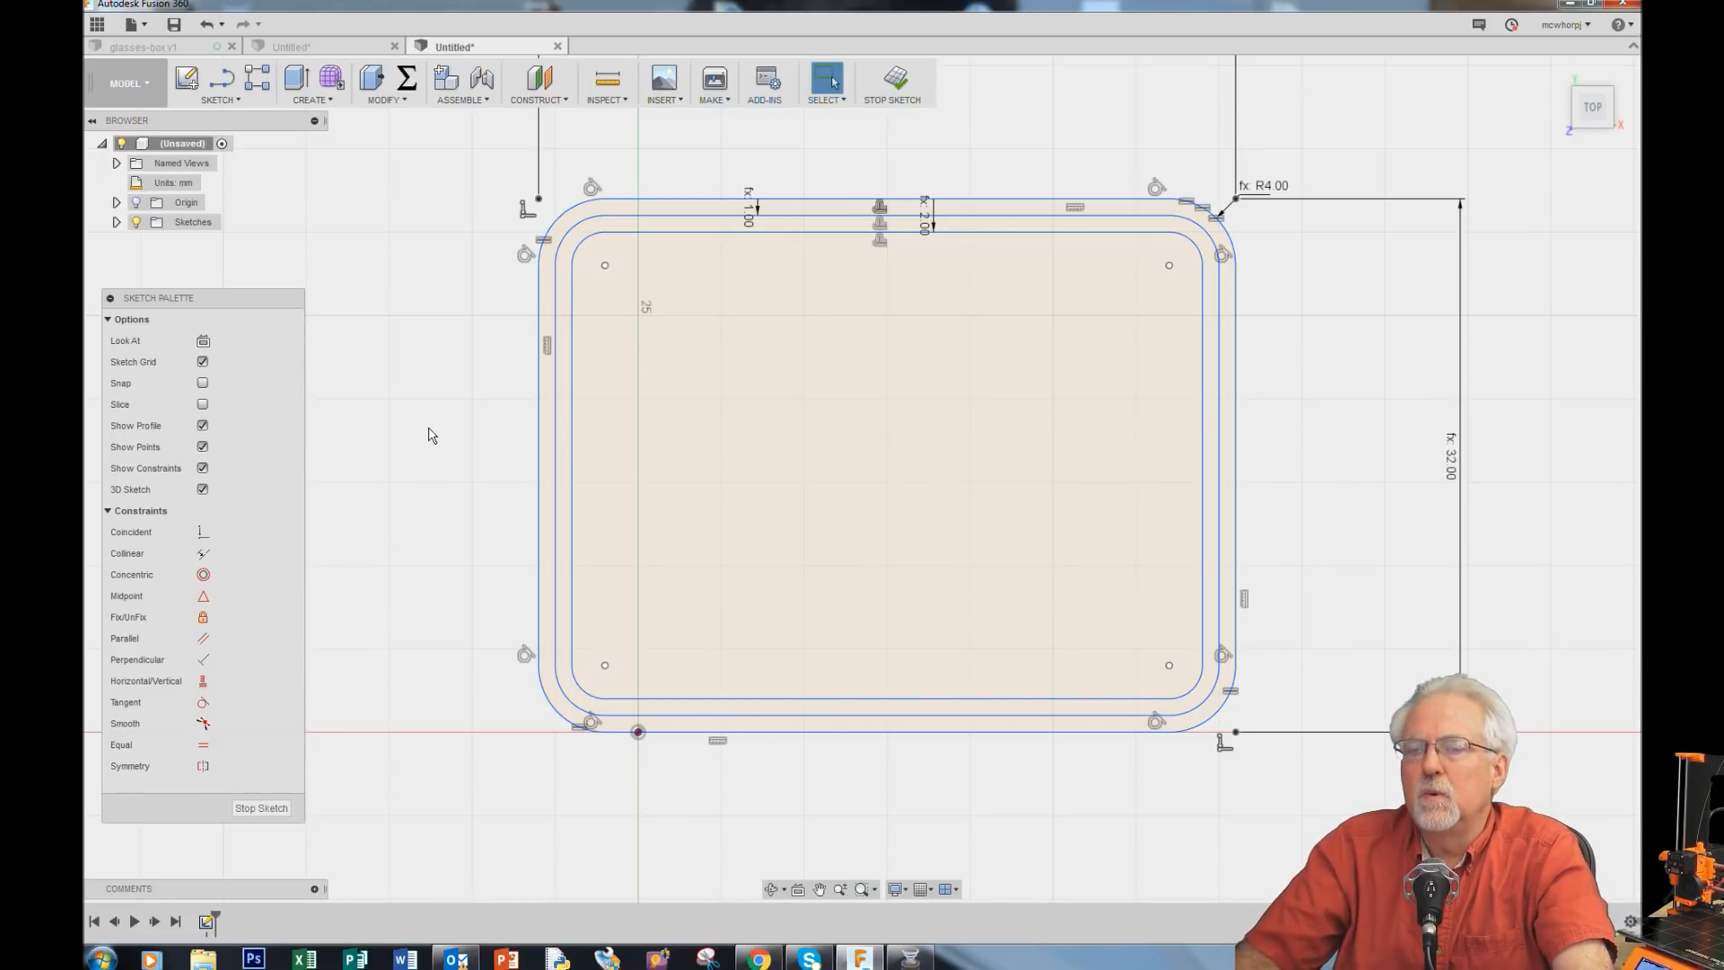
click(406, 78)
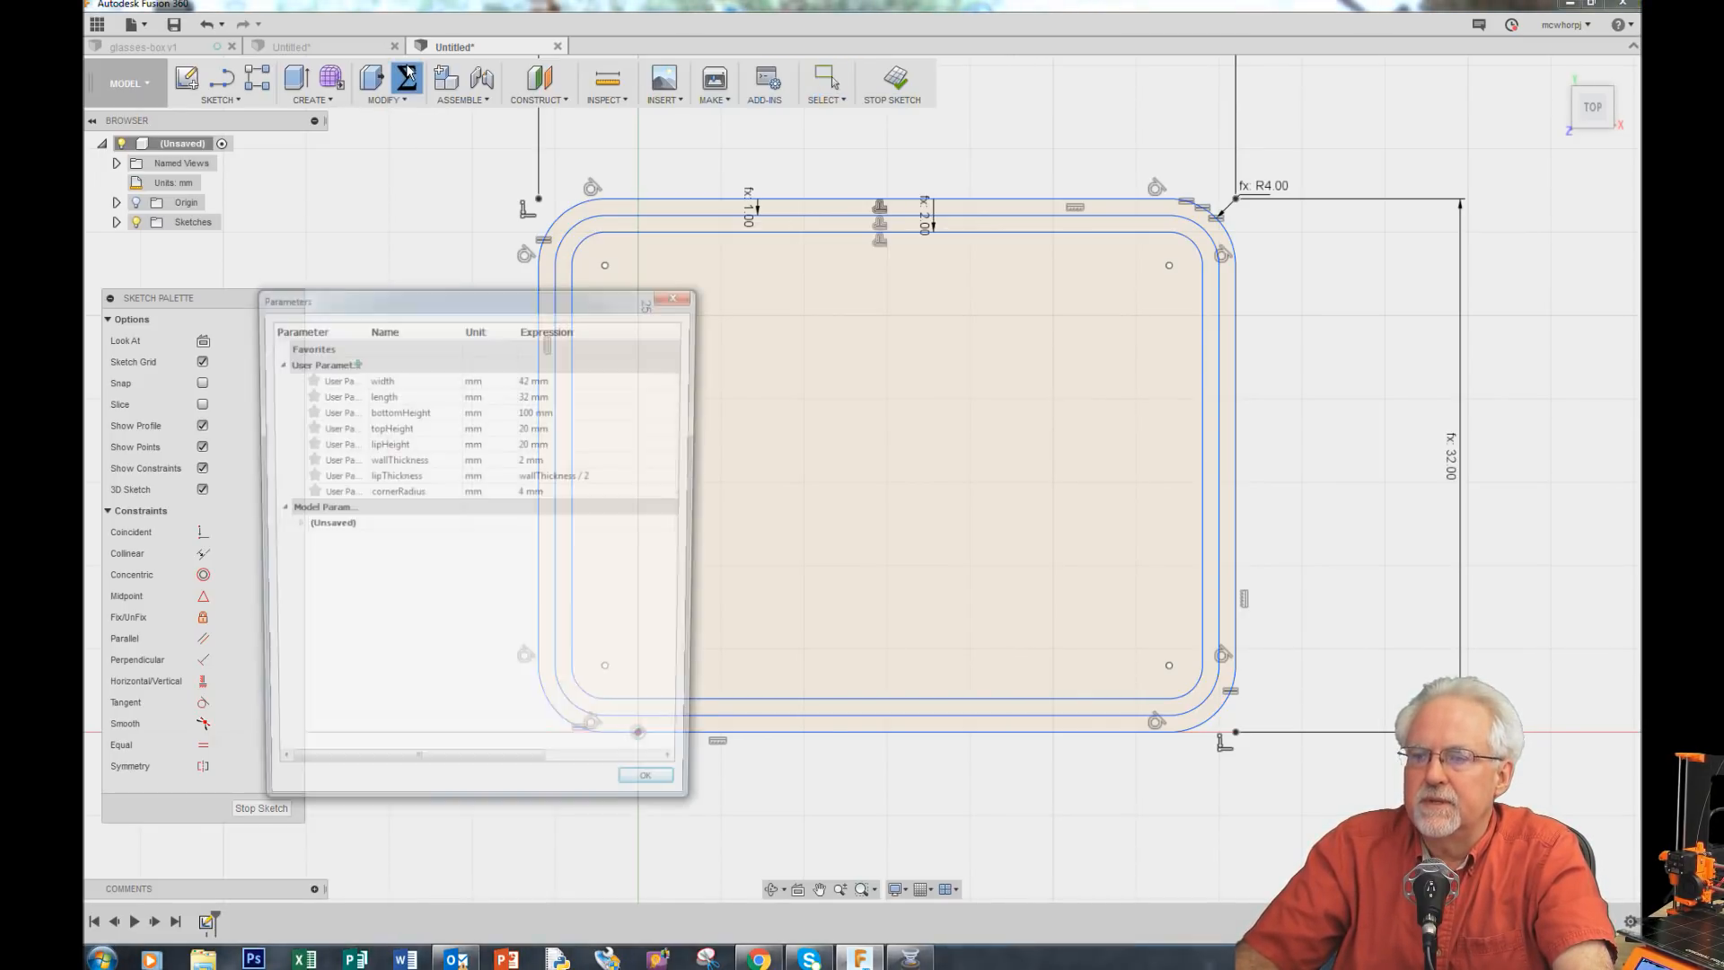
drag(535, 293, 1340, 384)
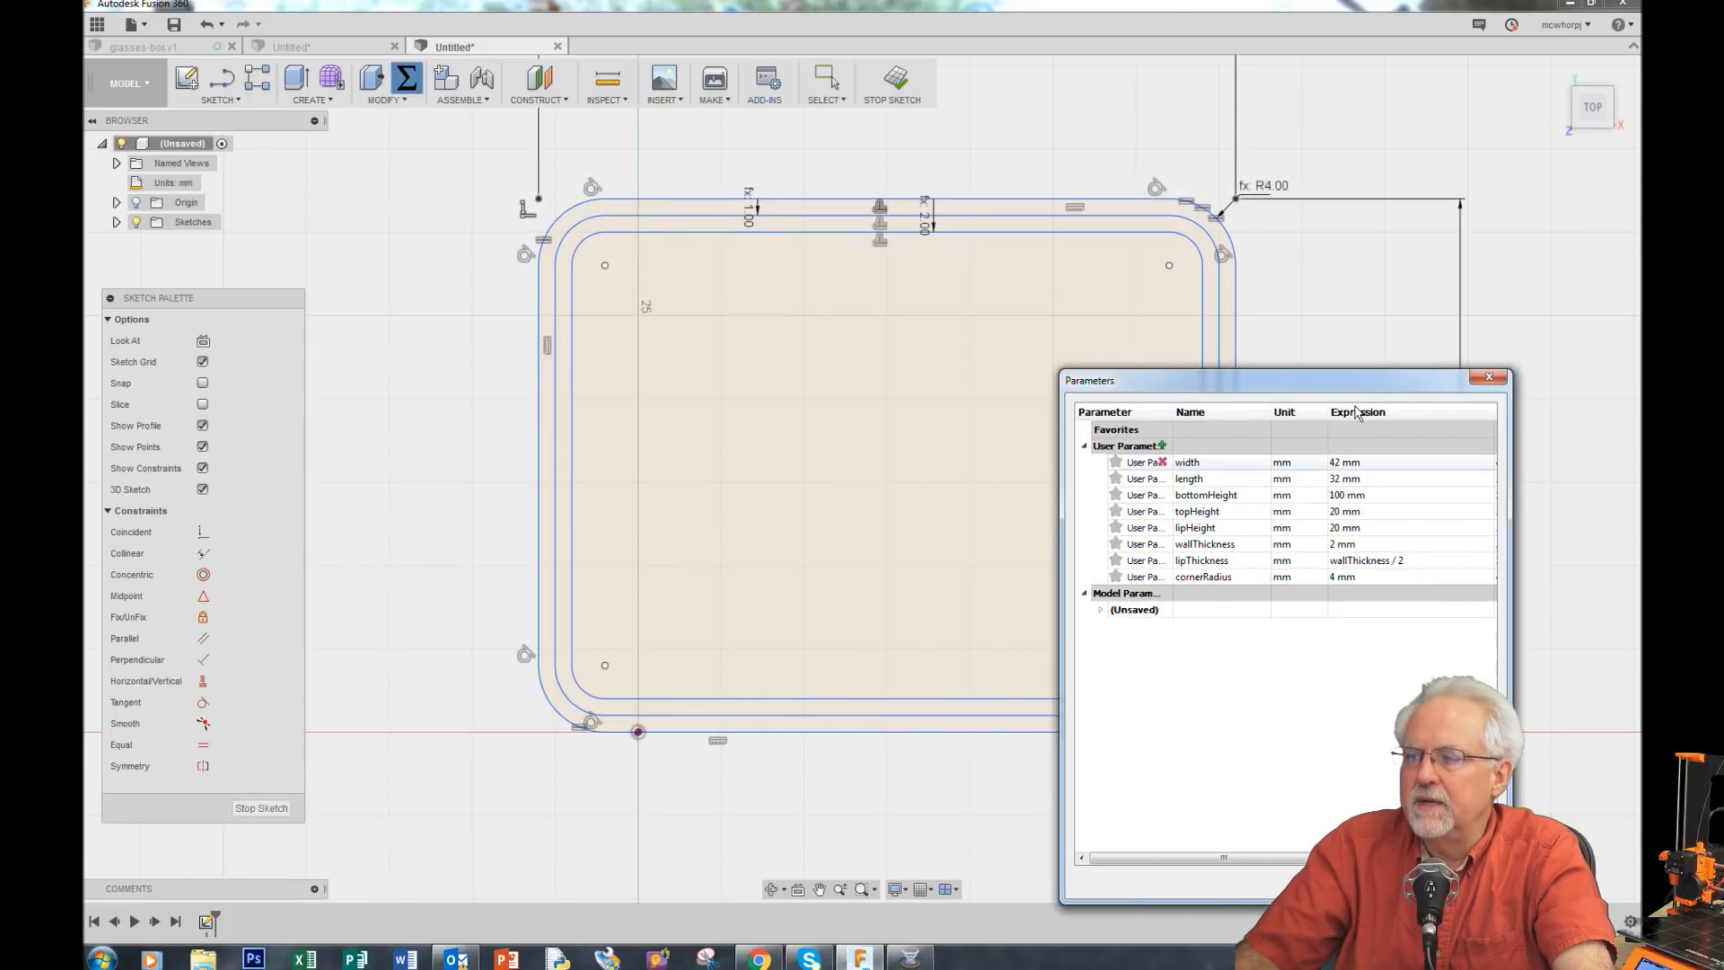
click(1364, 576)
click(1364, 575)
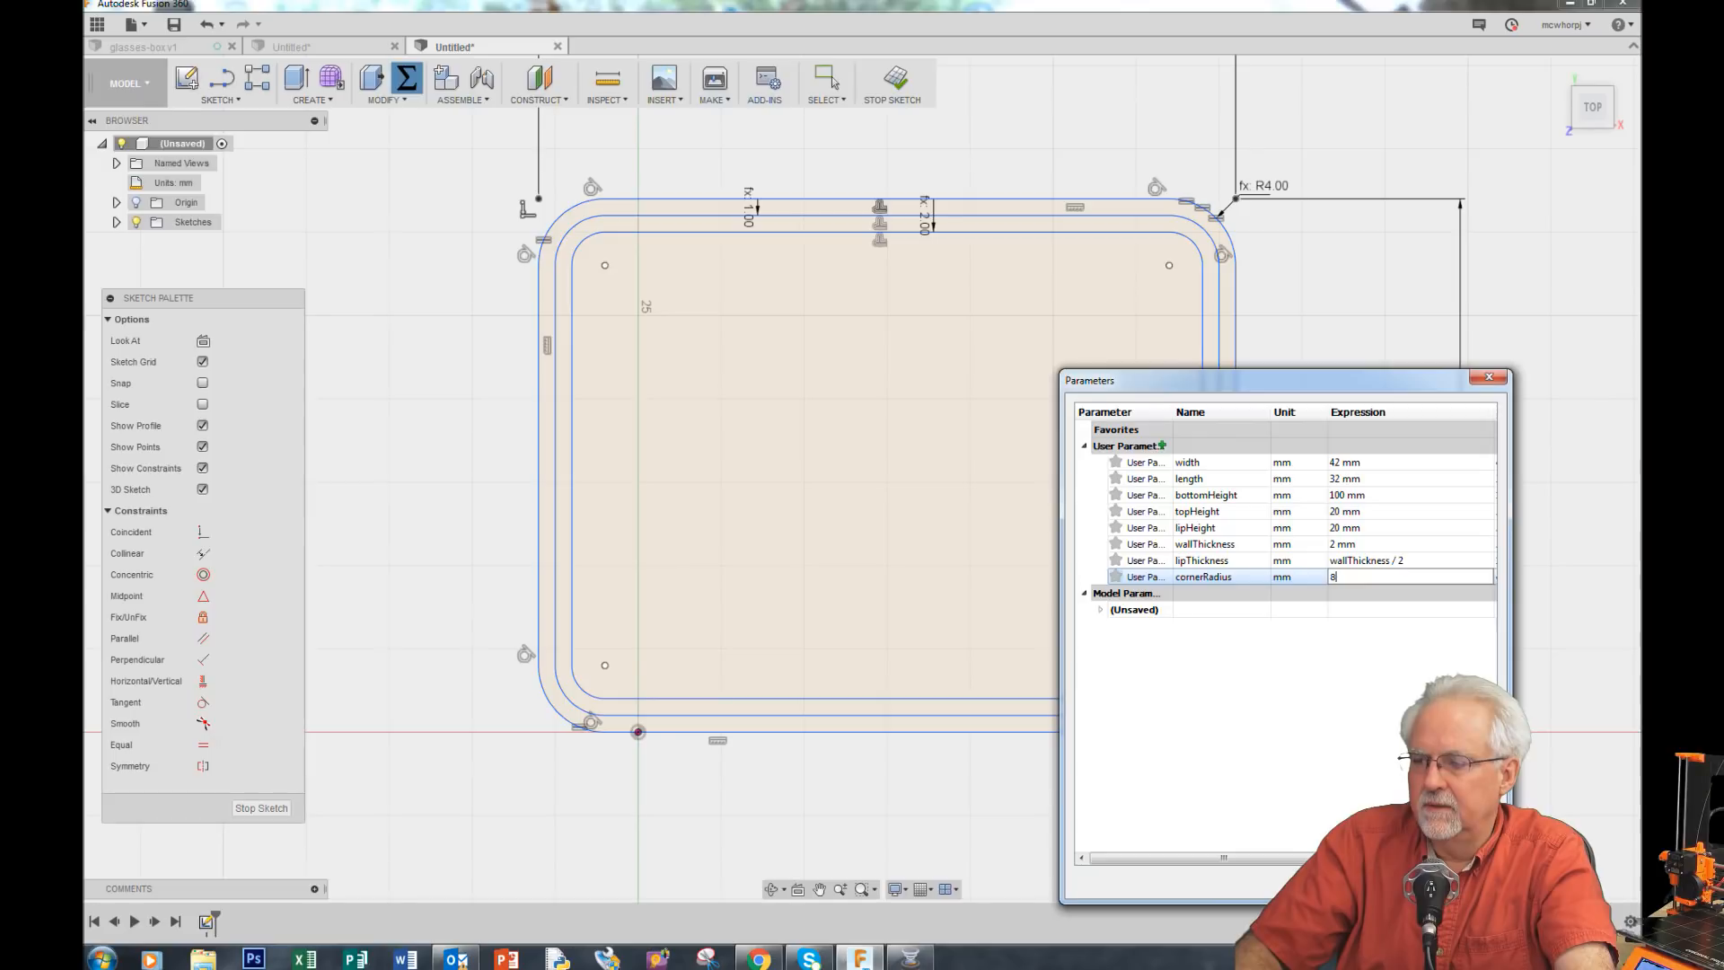
key(Return)
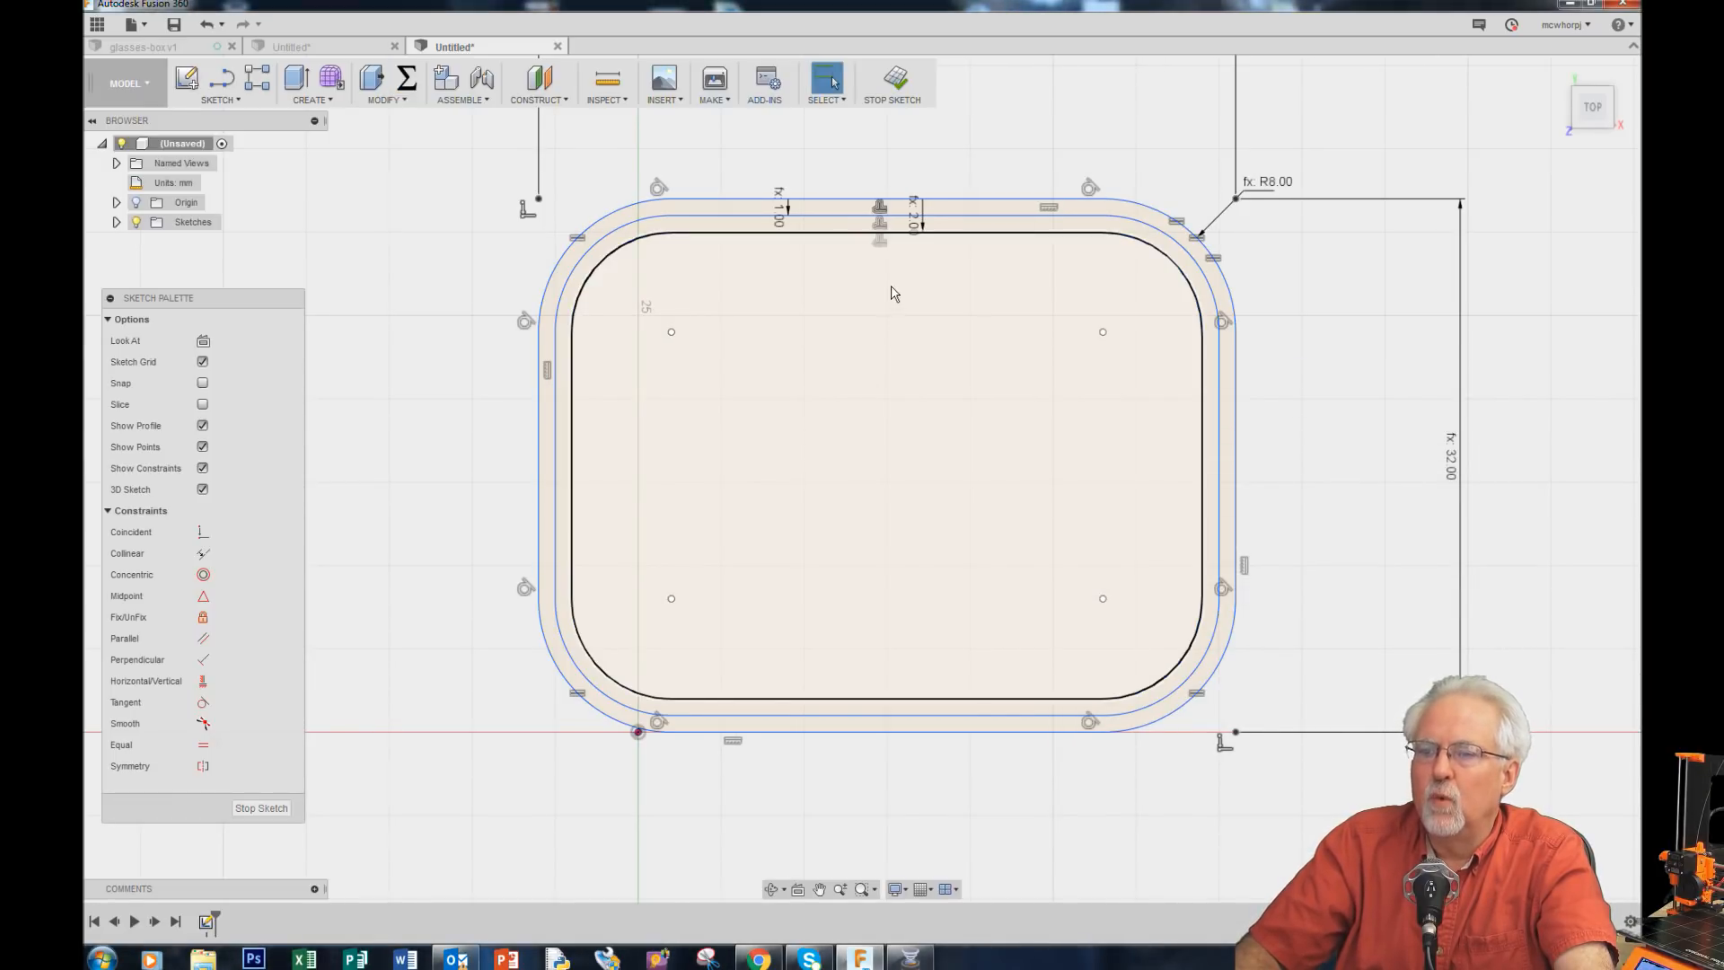
Step: Change the width parameter to 52 mm and the wallThickness parameter to 4 mm
click(407, 79)
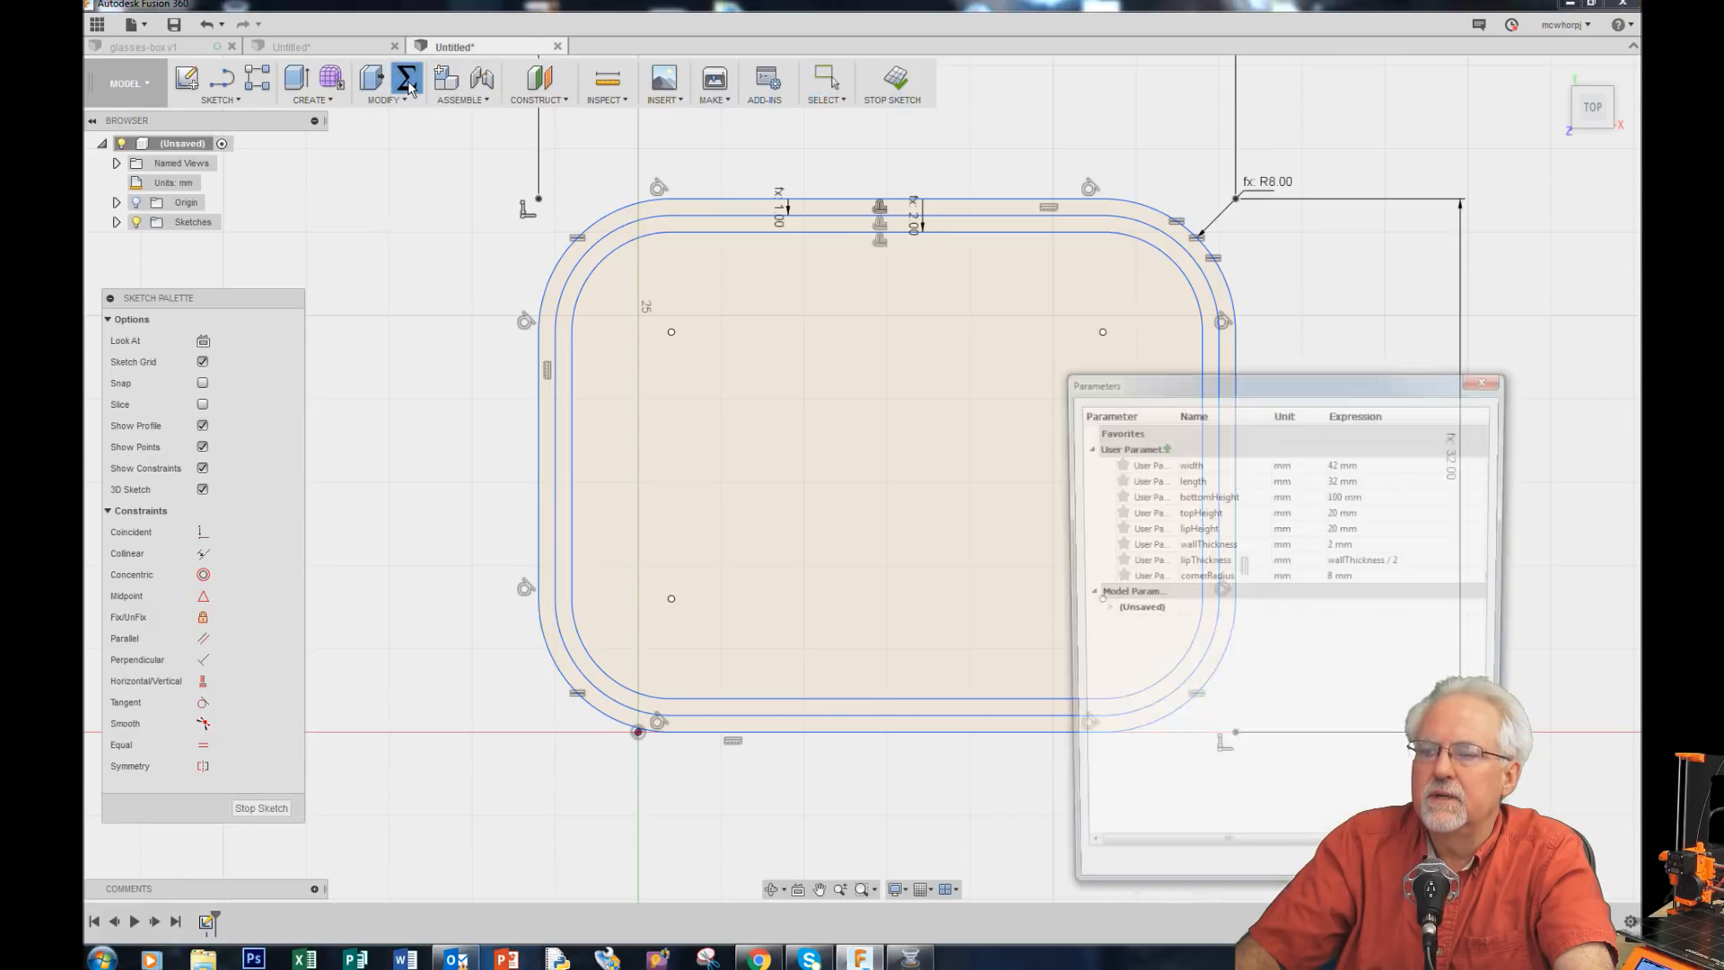
click(1361, 463)
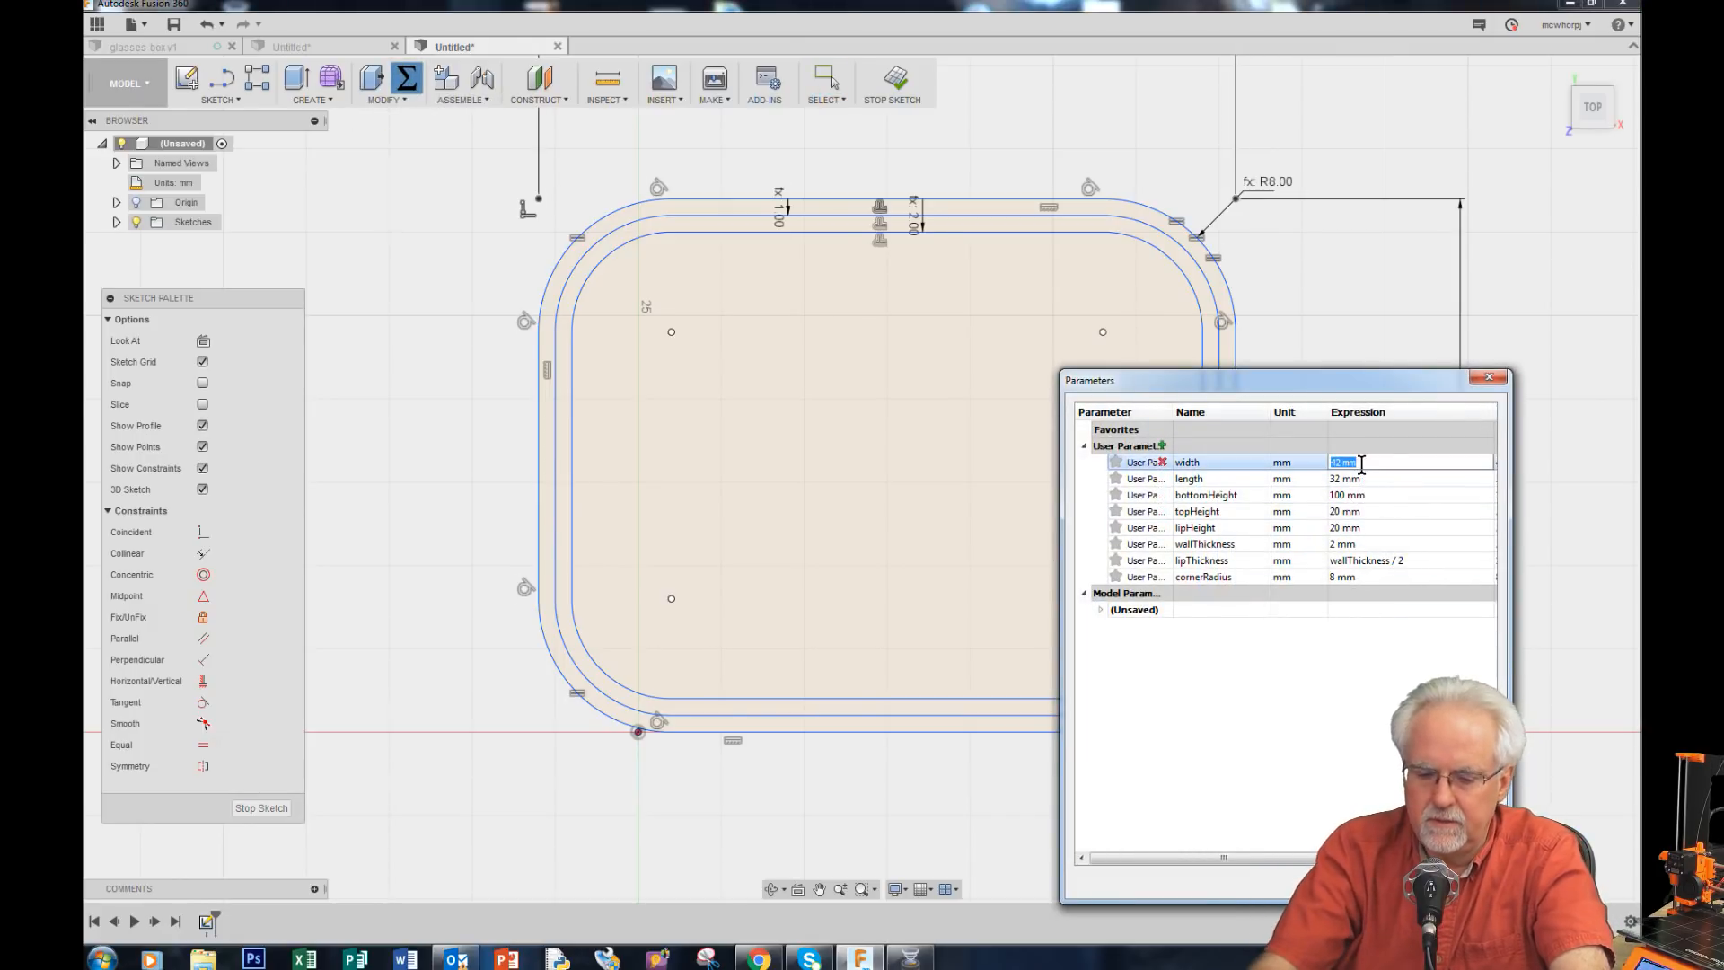
text(5)
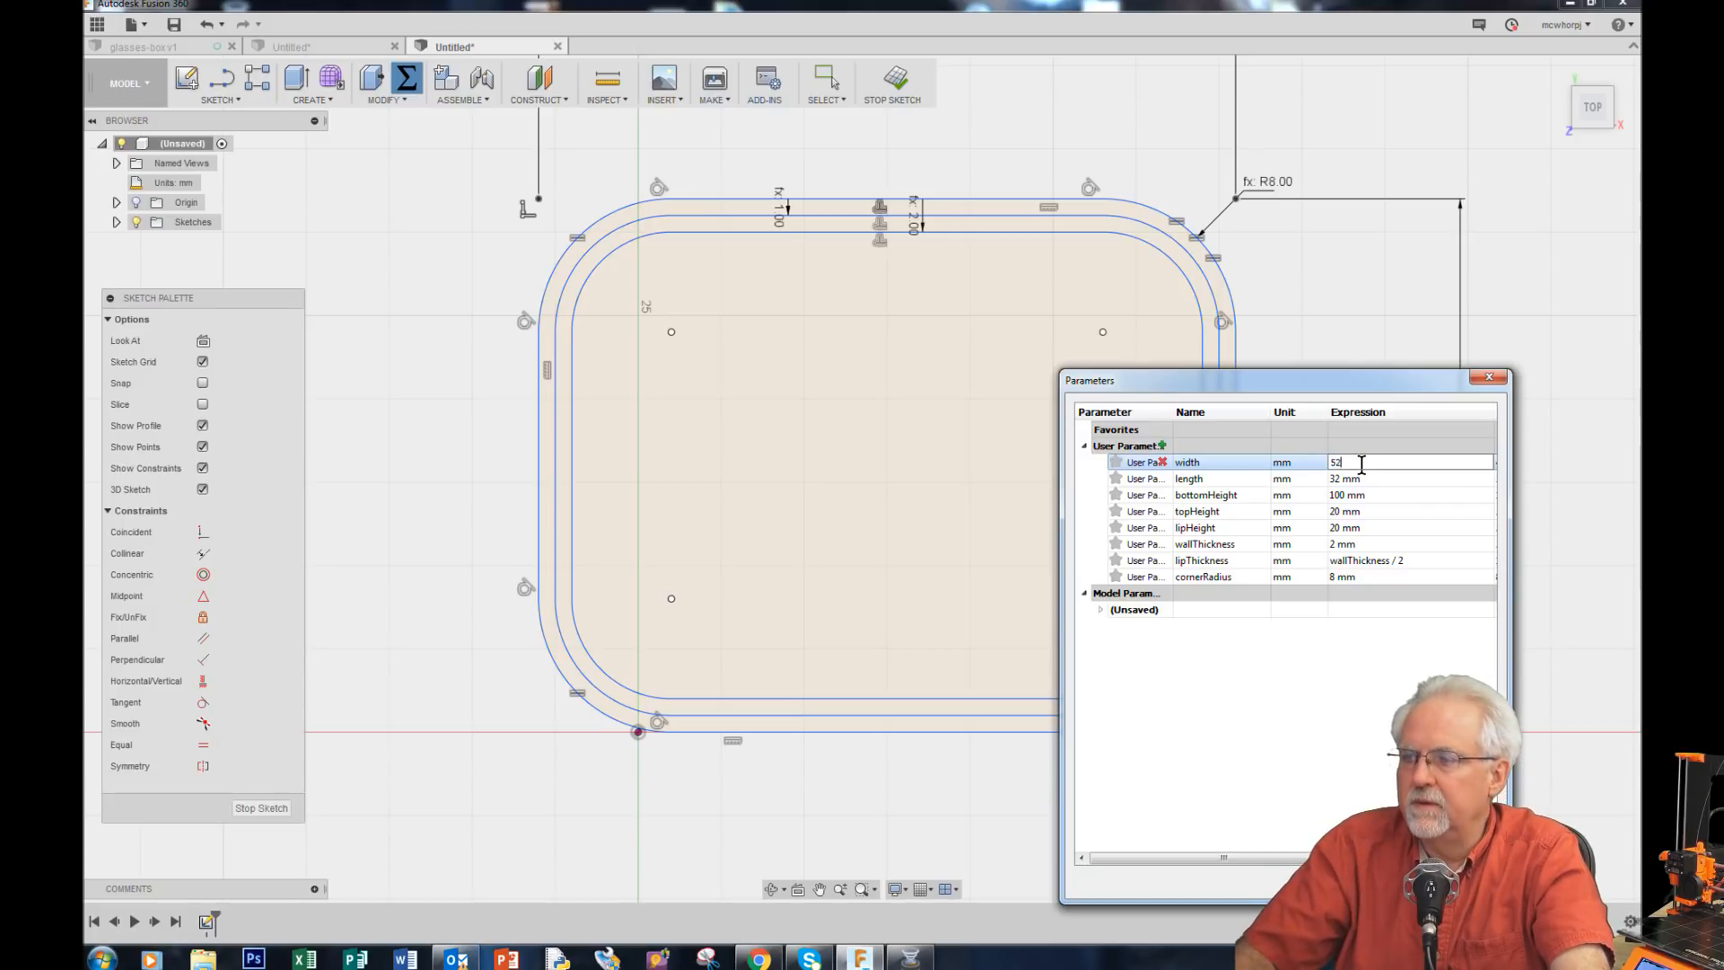
text(2)
key(Return)
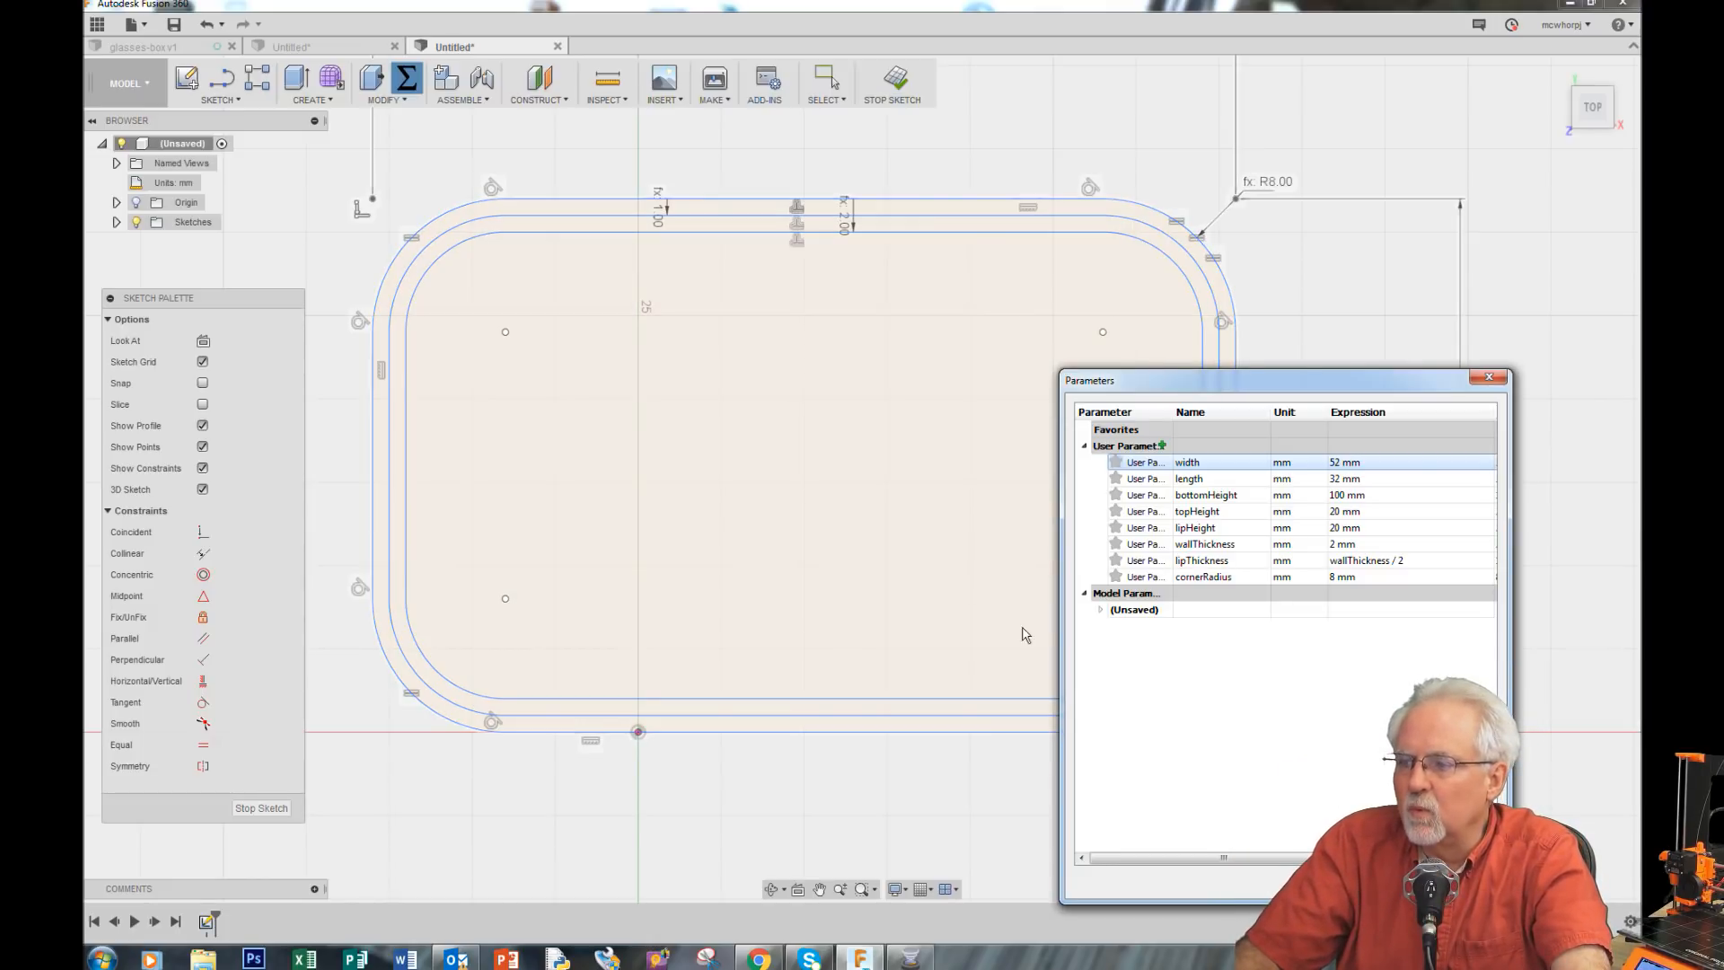
double_click(1355, 544)
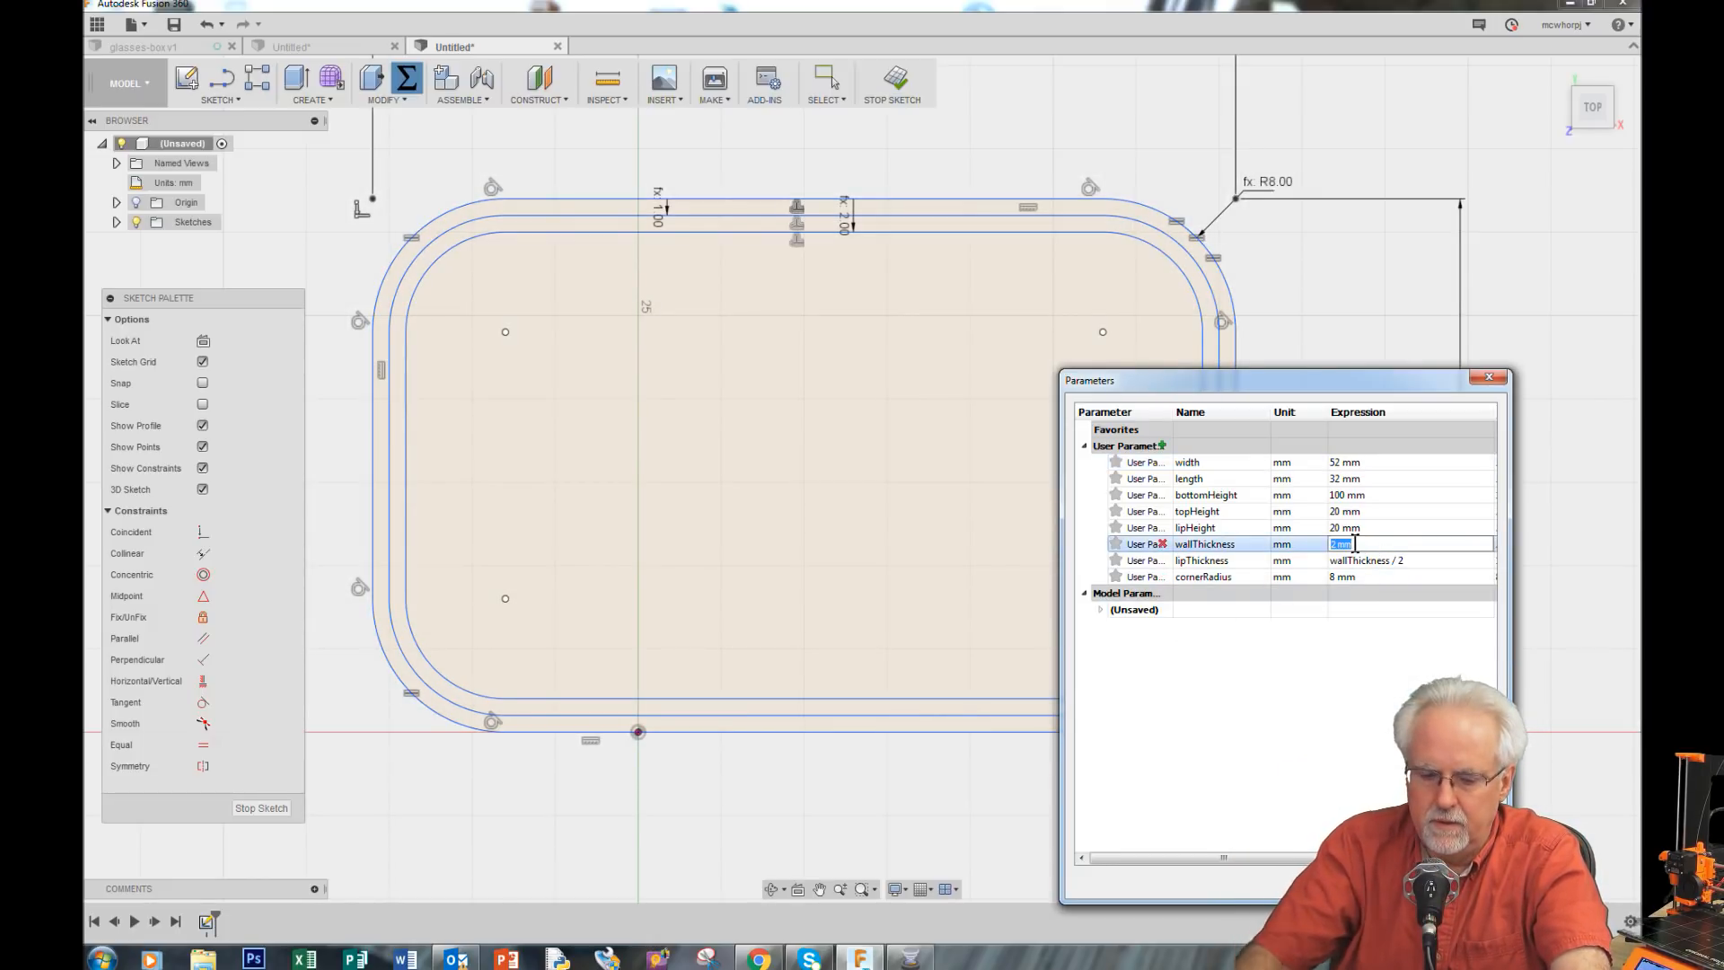
key(Return)
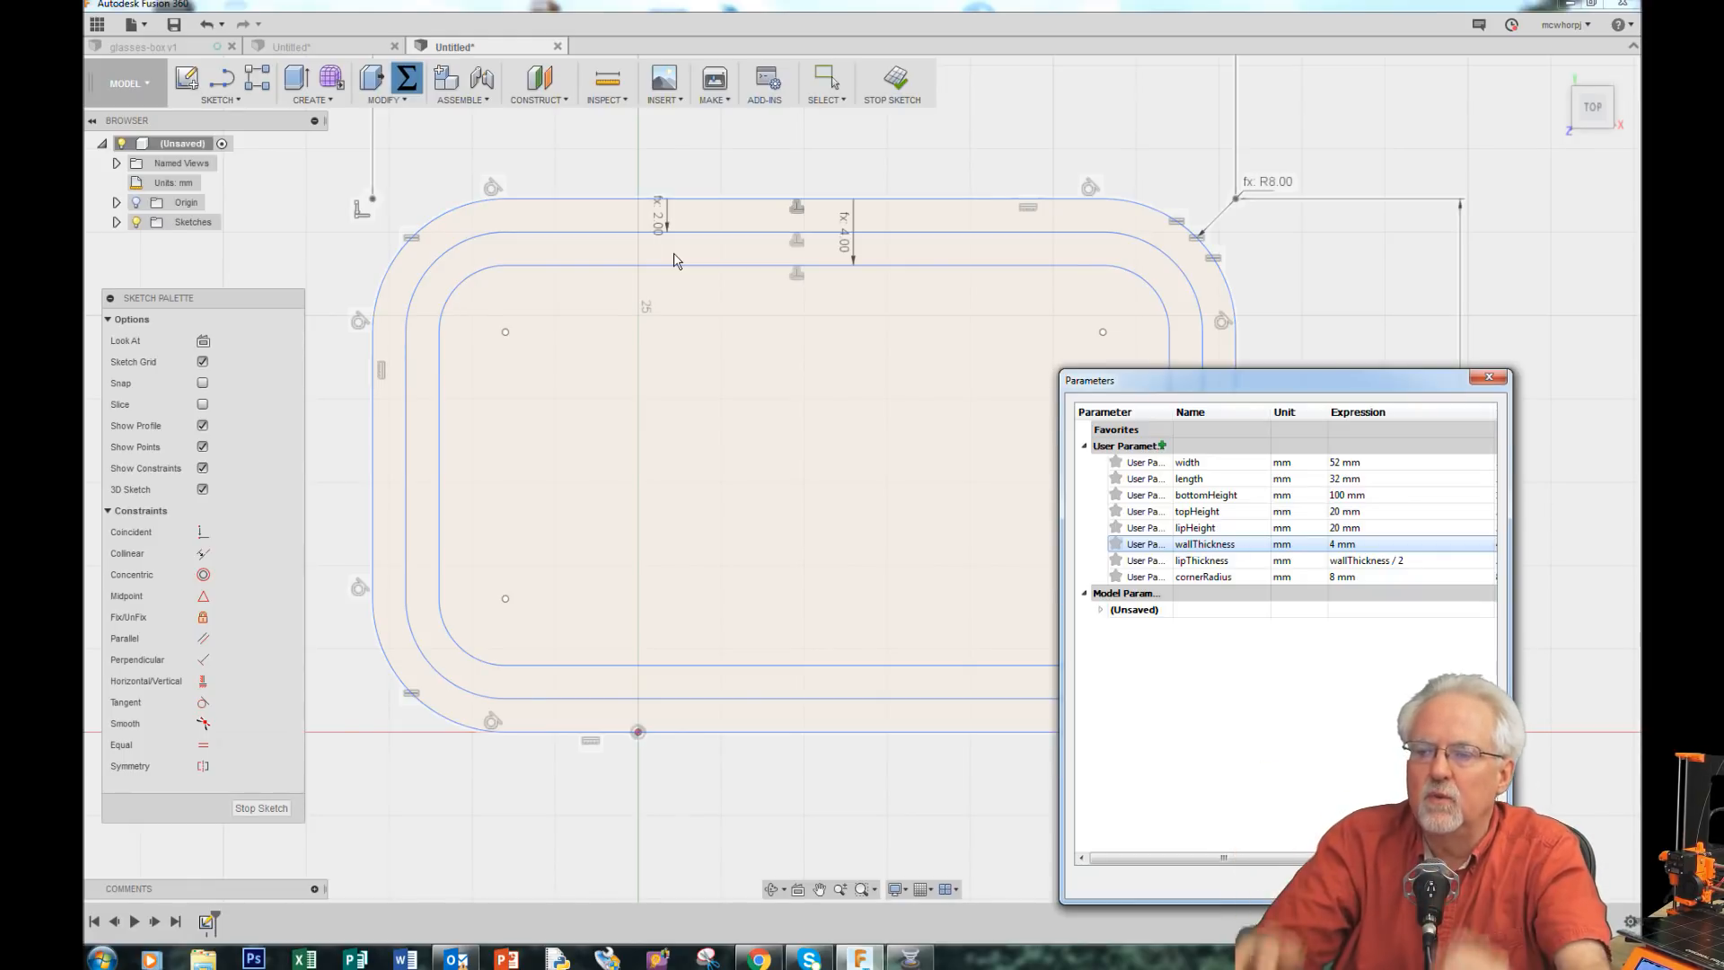
Step: Restore width to 42 mm, wallThickness to 2 mm and cornerRadius to 4 mm, then close the Parameters dialog
double_click(1366, 462)
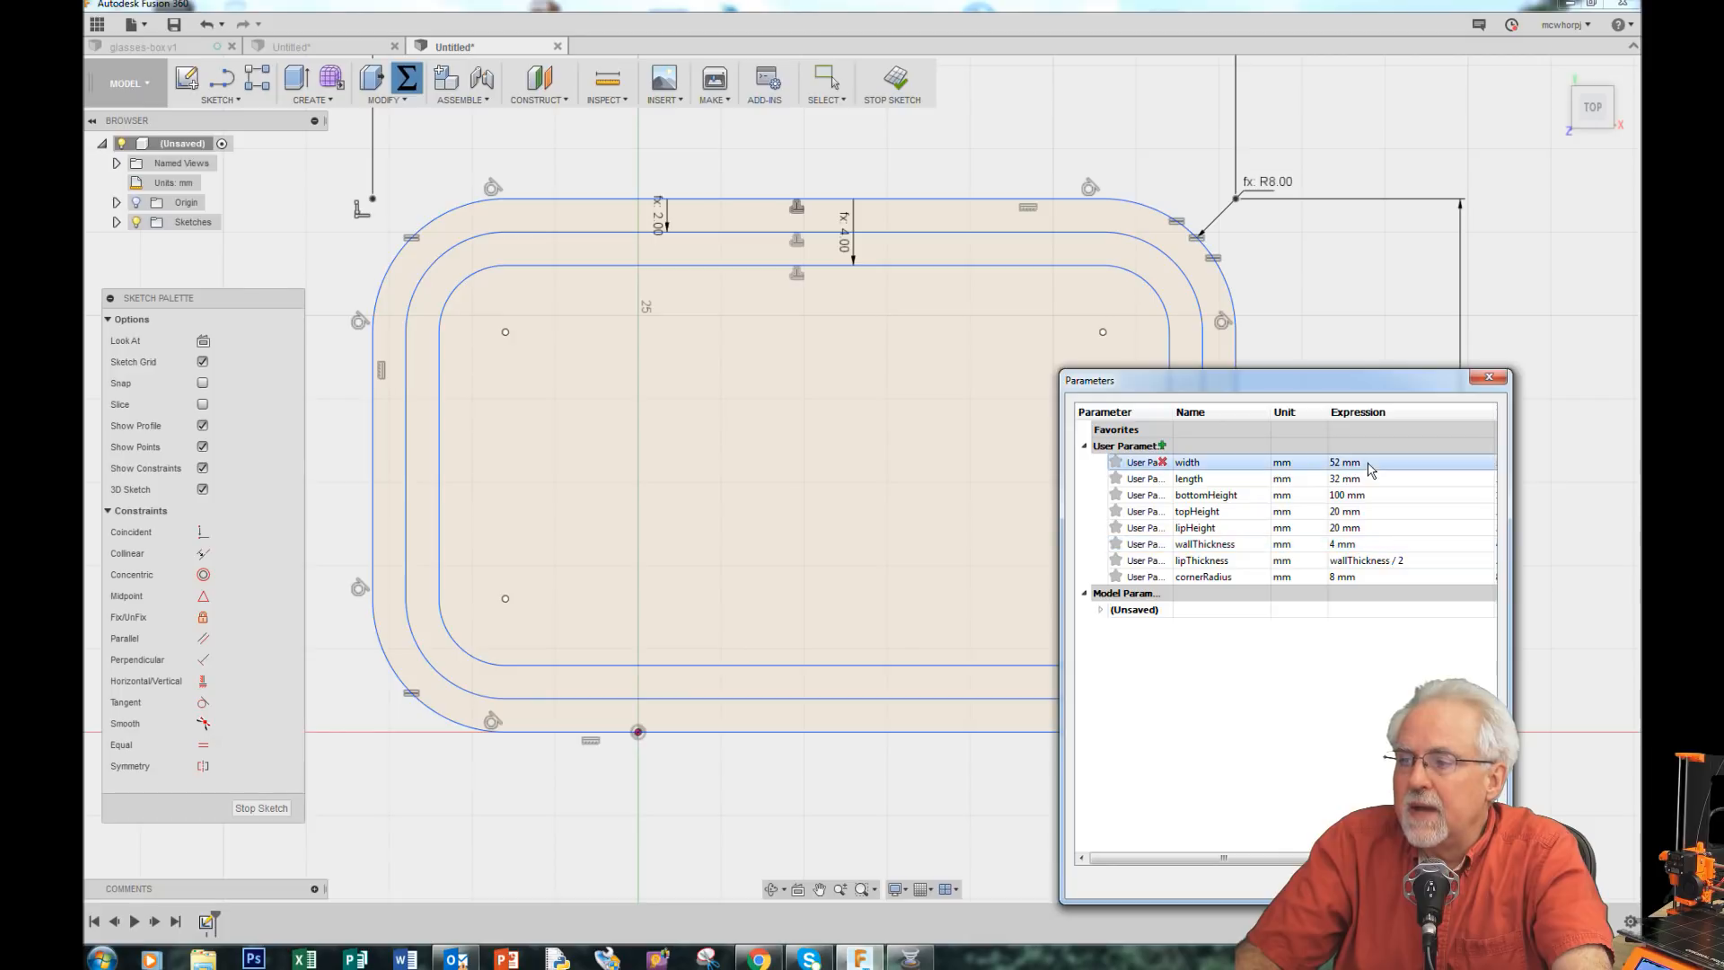
text(42)
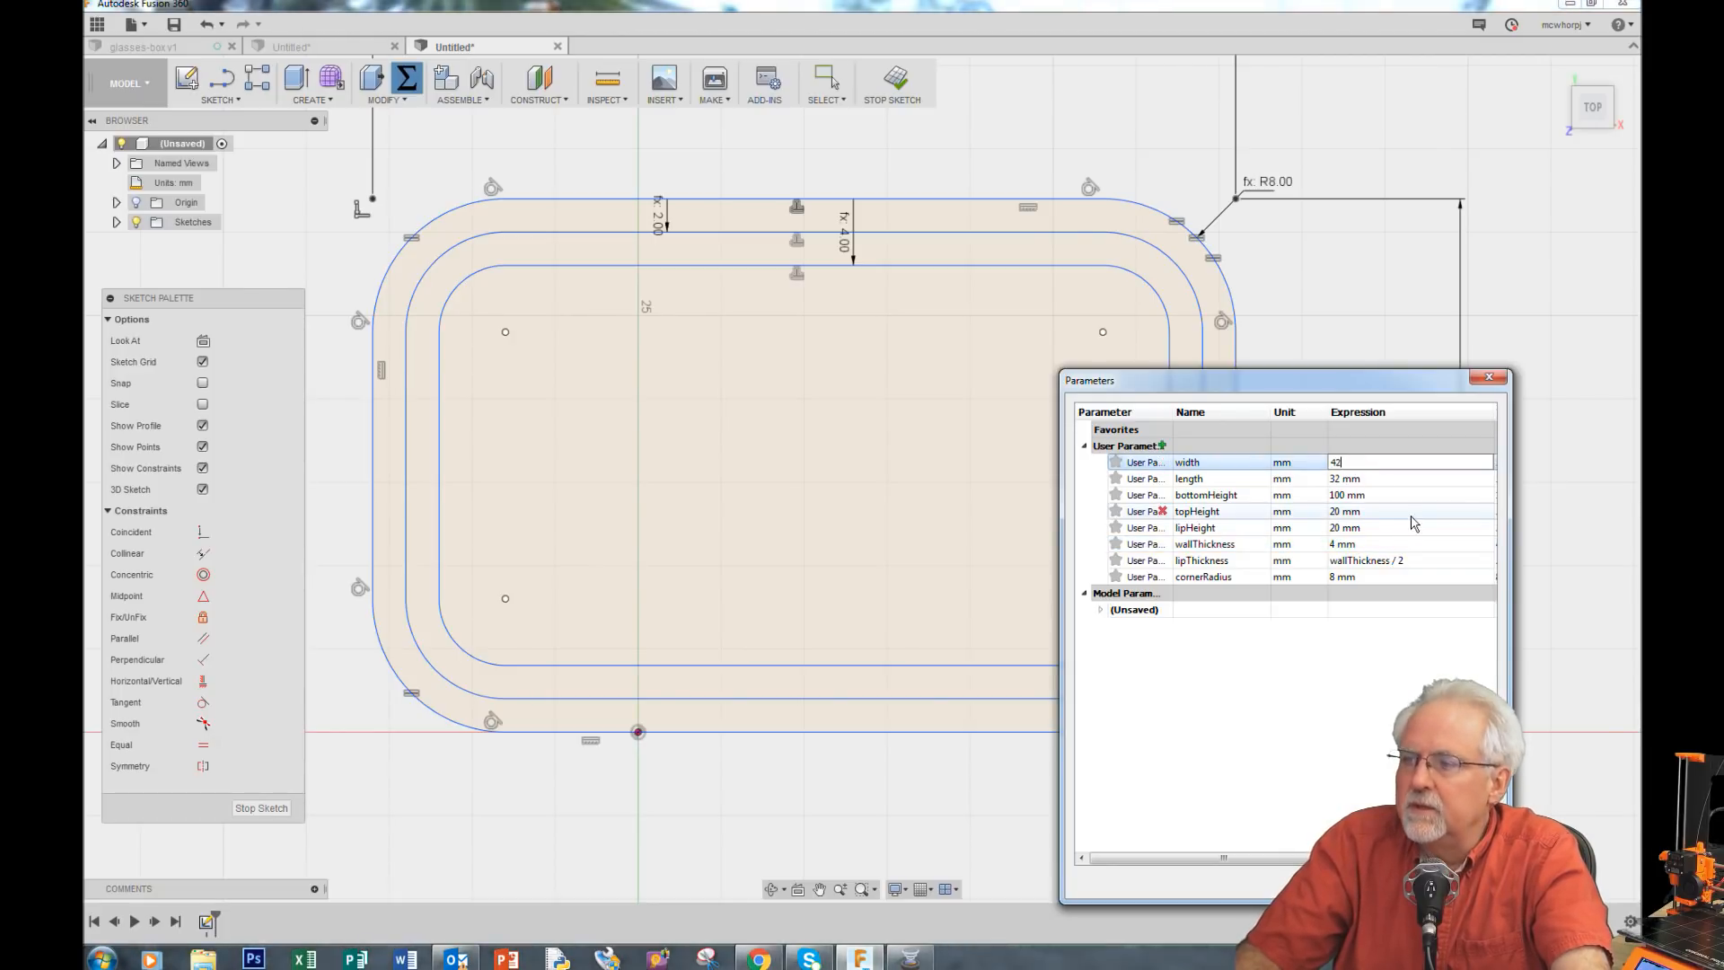
double_click(1372, 544)
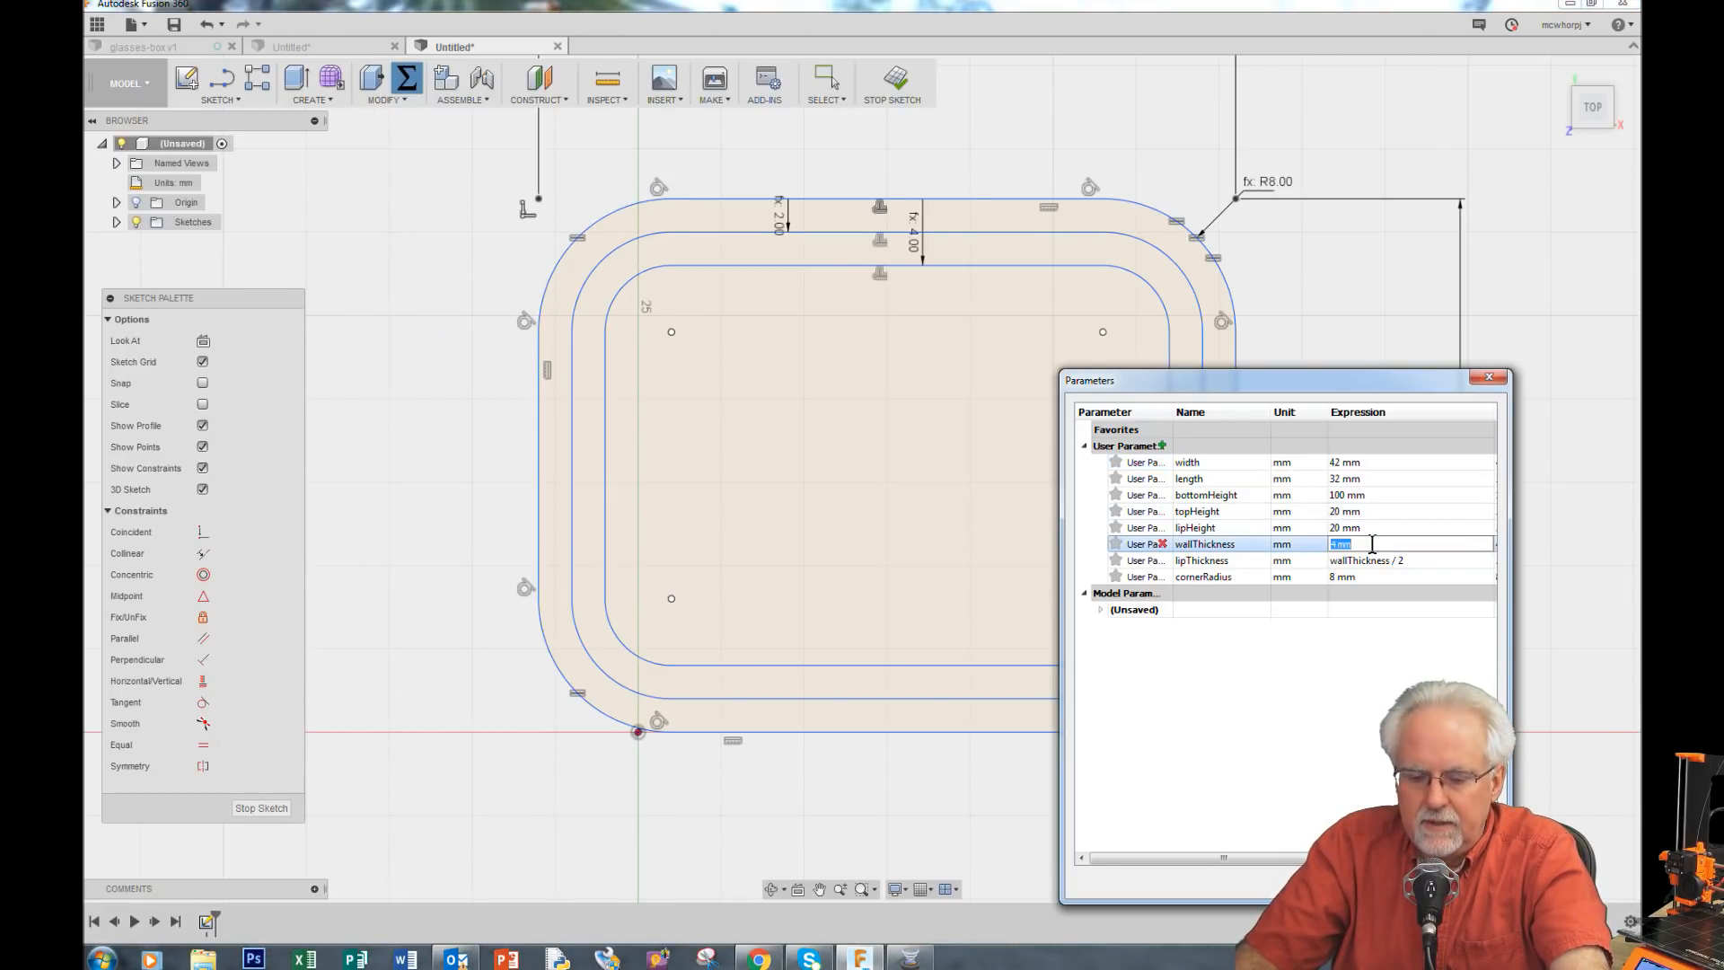
text(2)
double_click(1380, 576)
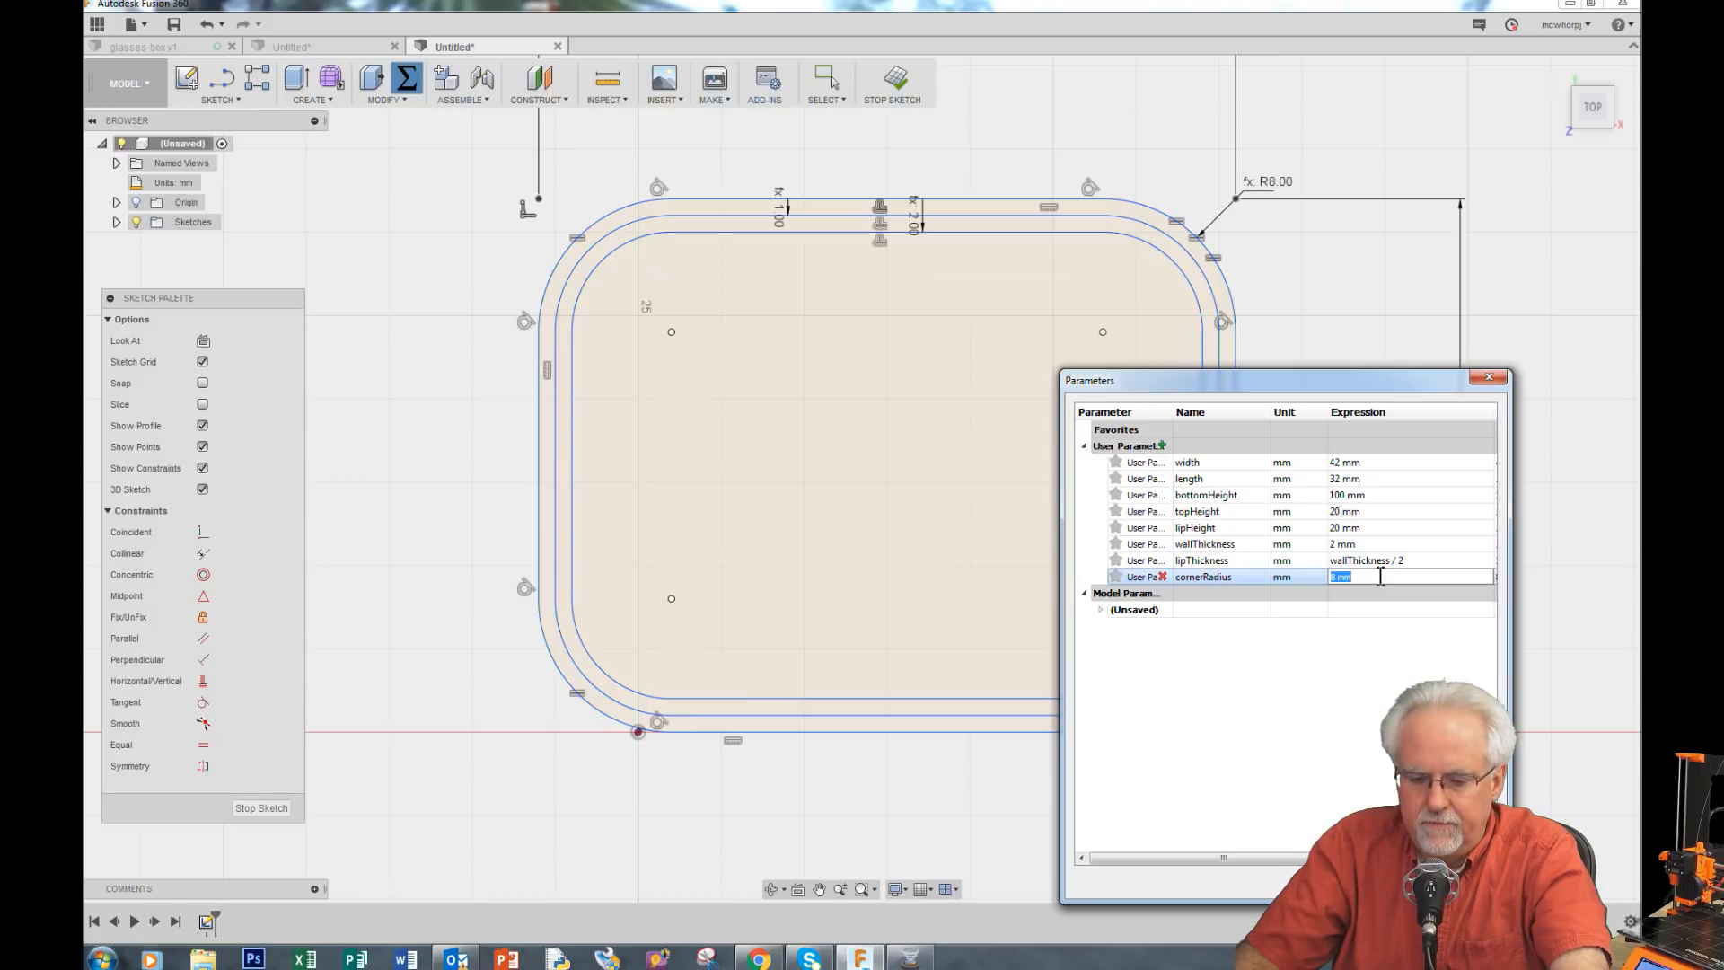
text(4)
key(Return)
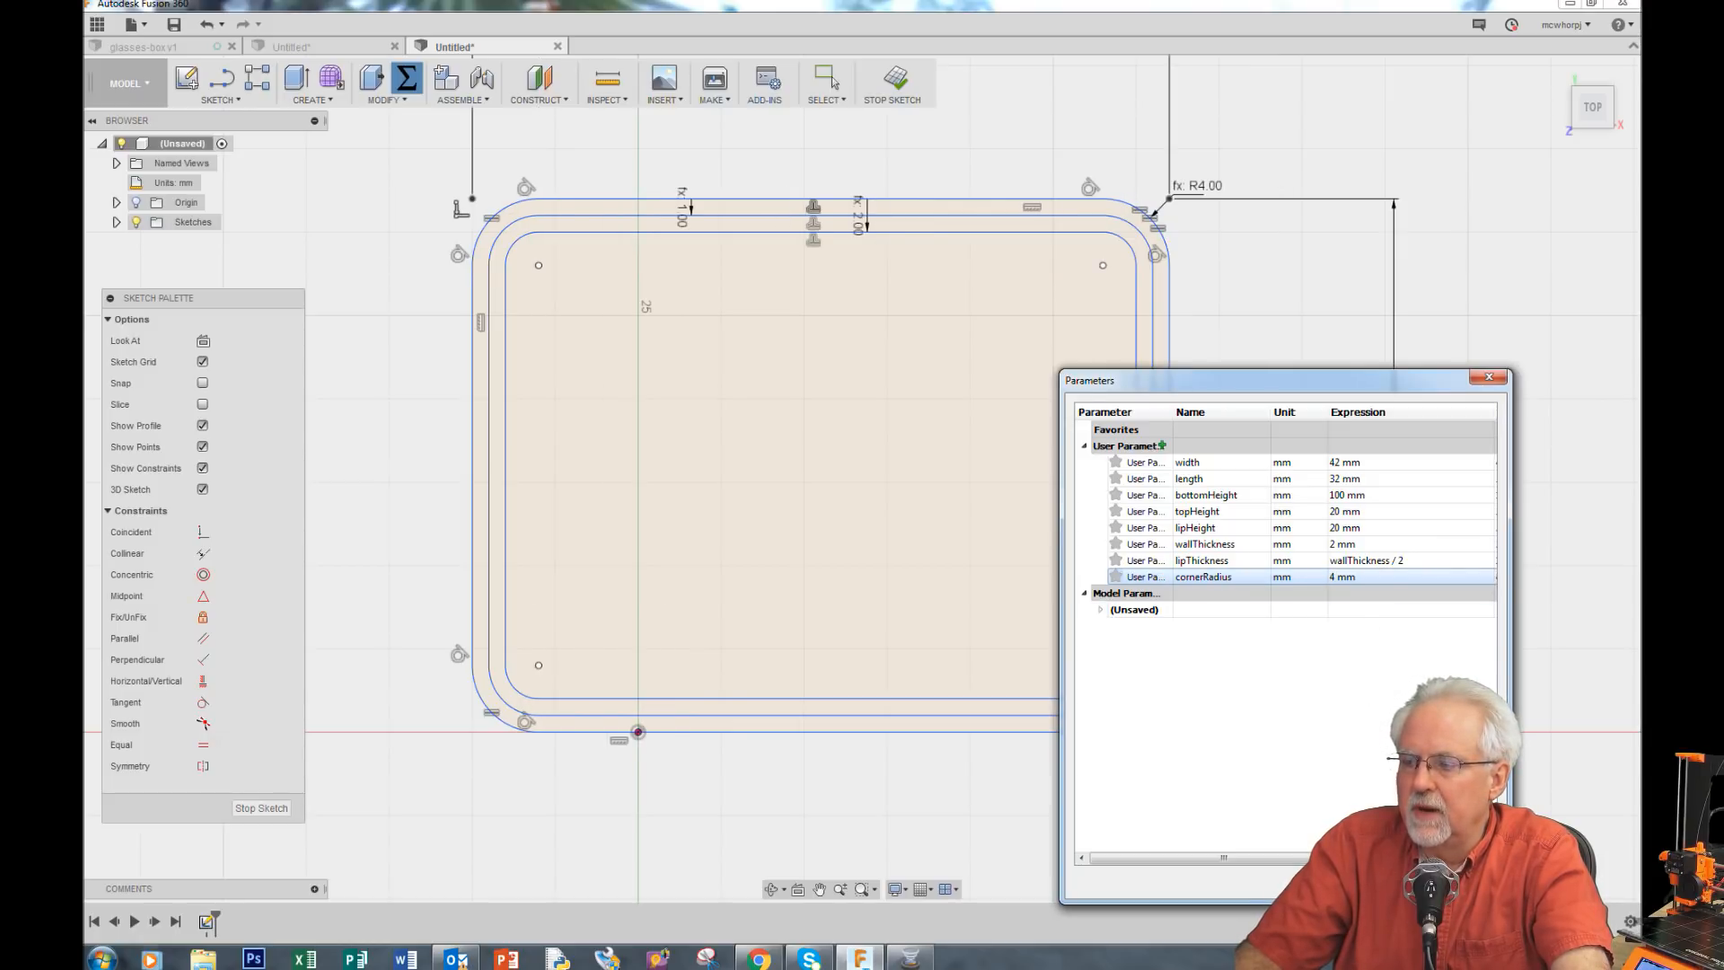
click(1465, 884)
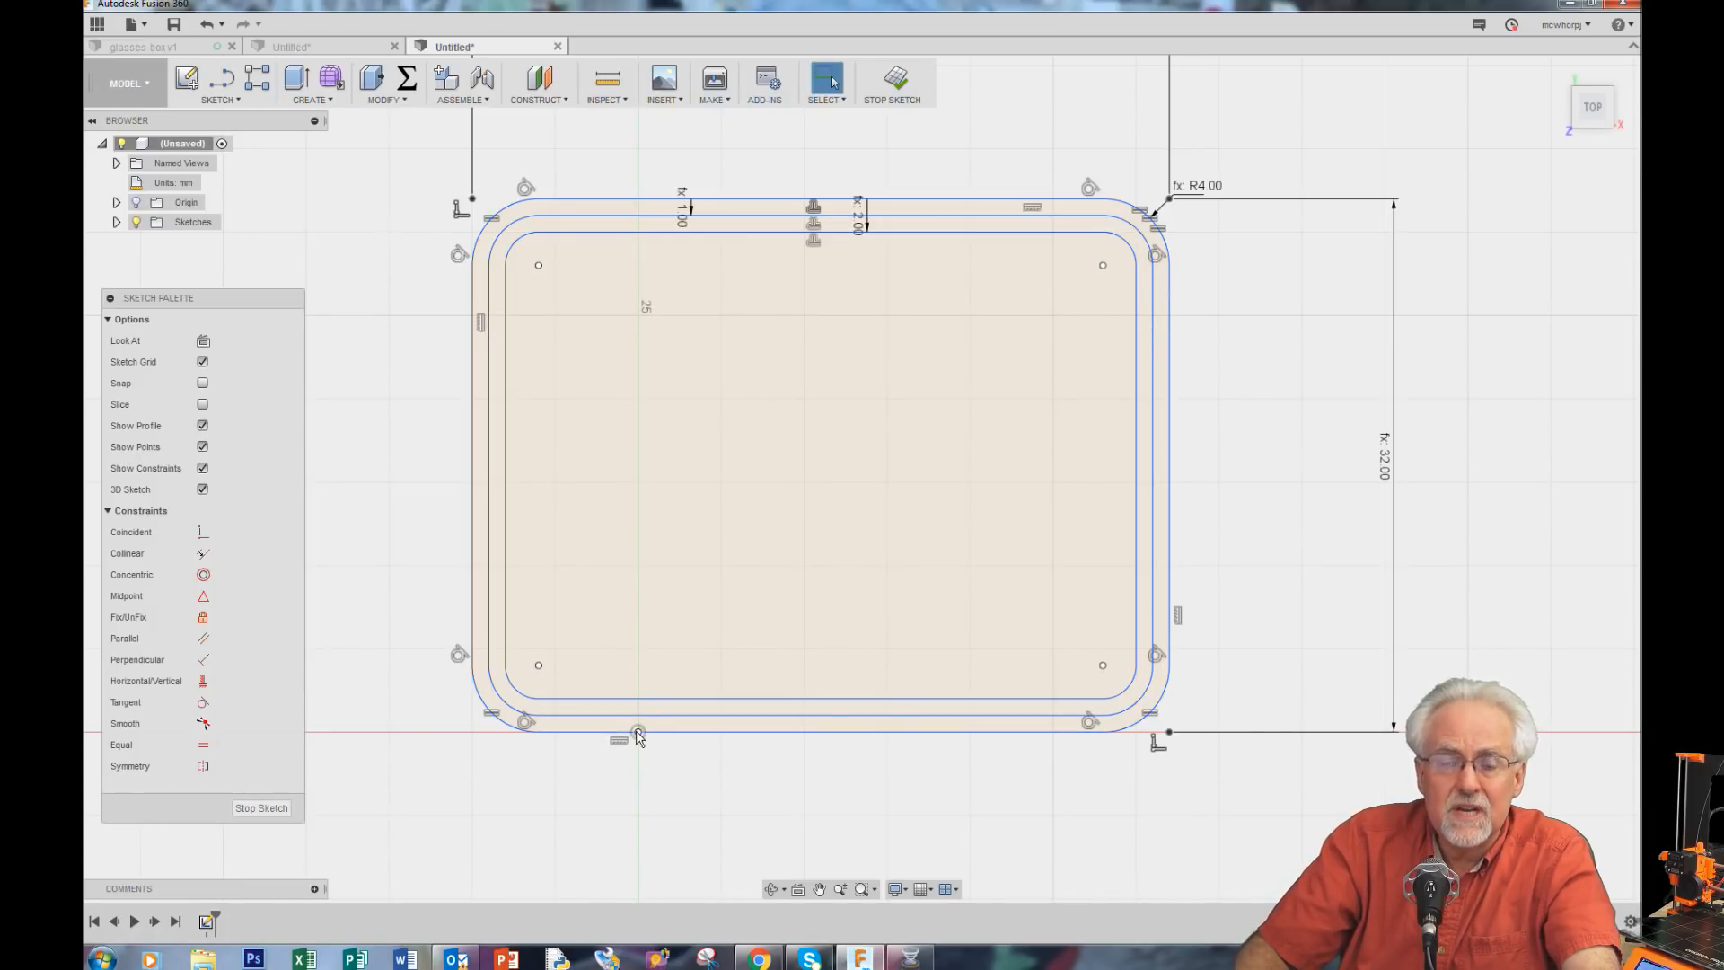
Step: Select the whole sketch and drag it away from its position relative to the origin
mouse_move(404, 143)
mouse_down()
mouse_move(1224, 790)
mouse_move(1244, 844)
mouse_up()
mouse_move(855, 736)
mouse_down()
mouse_move(1210, 808)
mouse_move(1110, 831)
mouse_move(1112, 714)
mouse_move(1081, 686)
mouse_up()
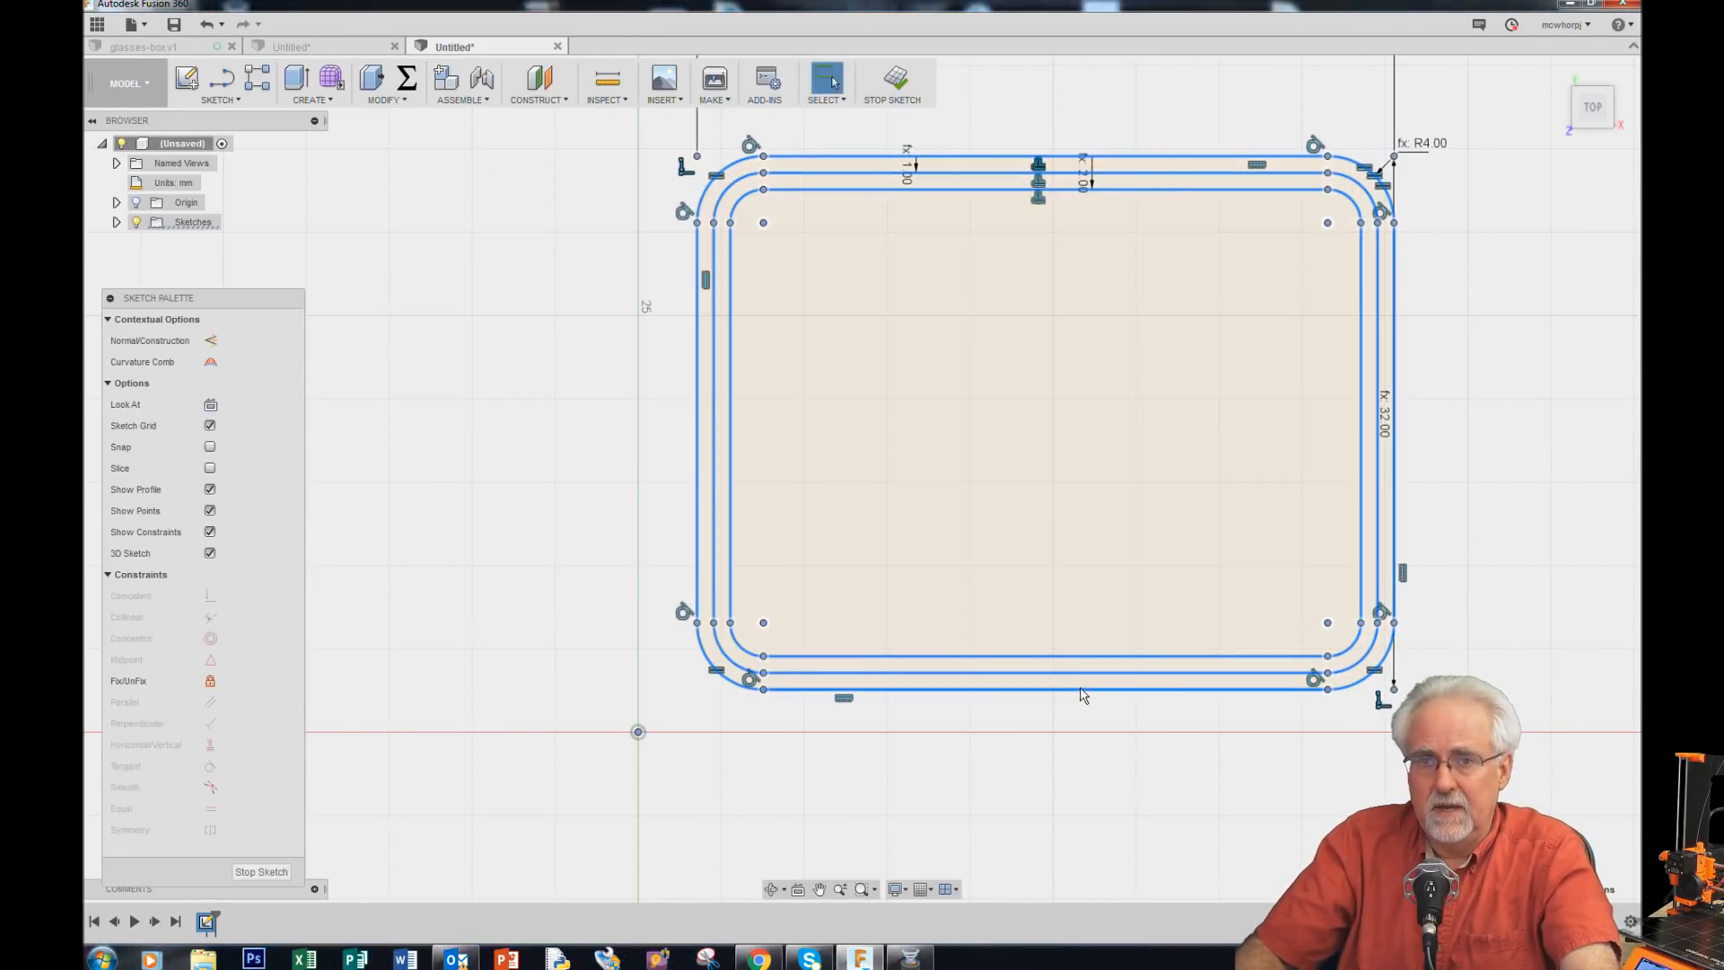
scroll(1426, 590, up, 2)
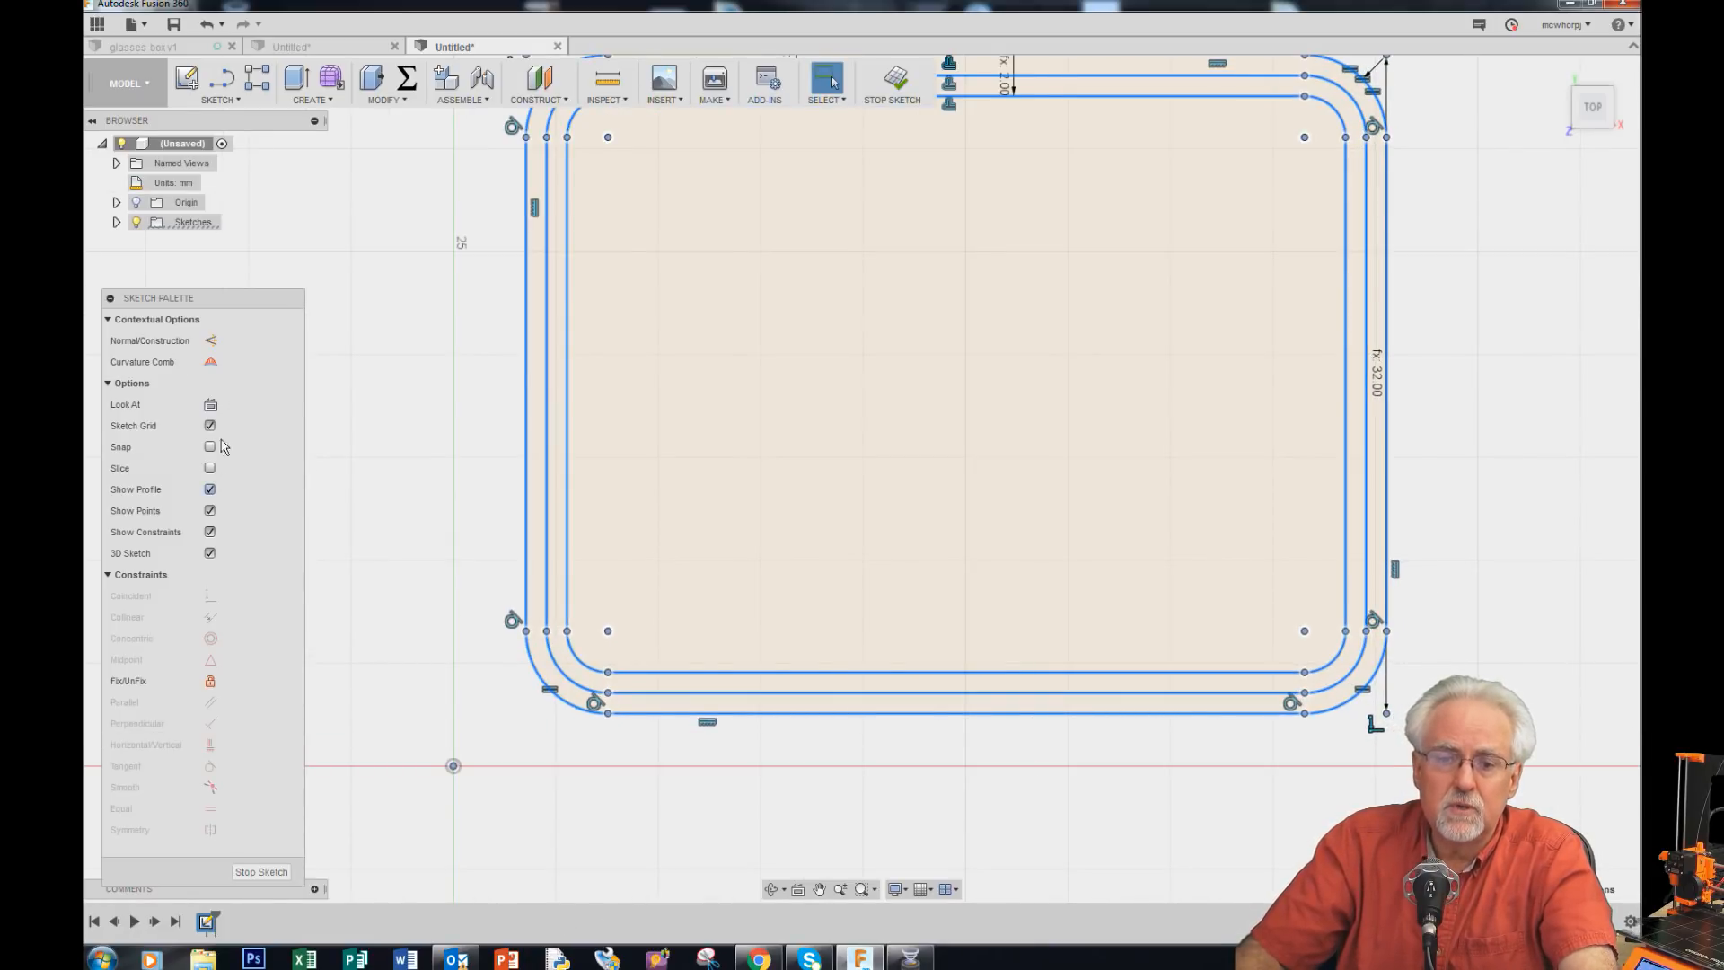
click(137, 575)
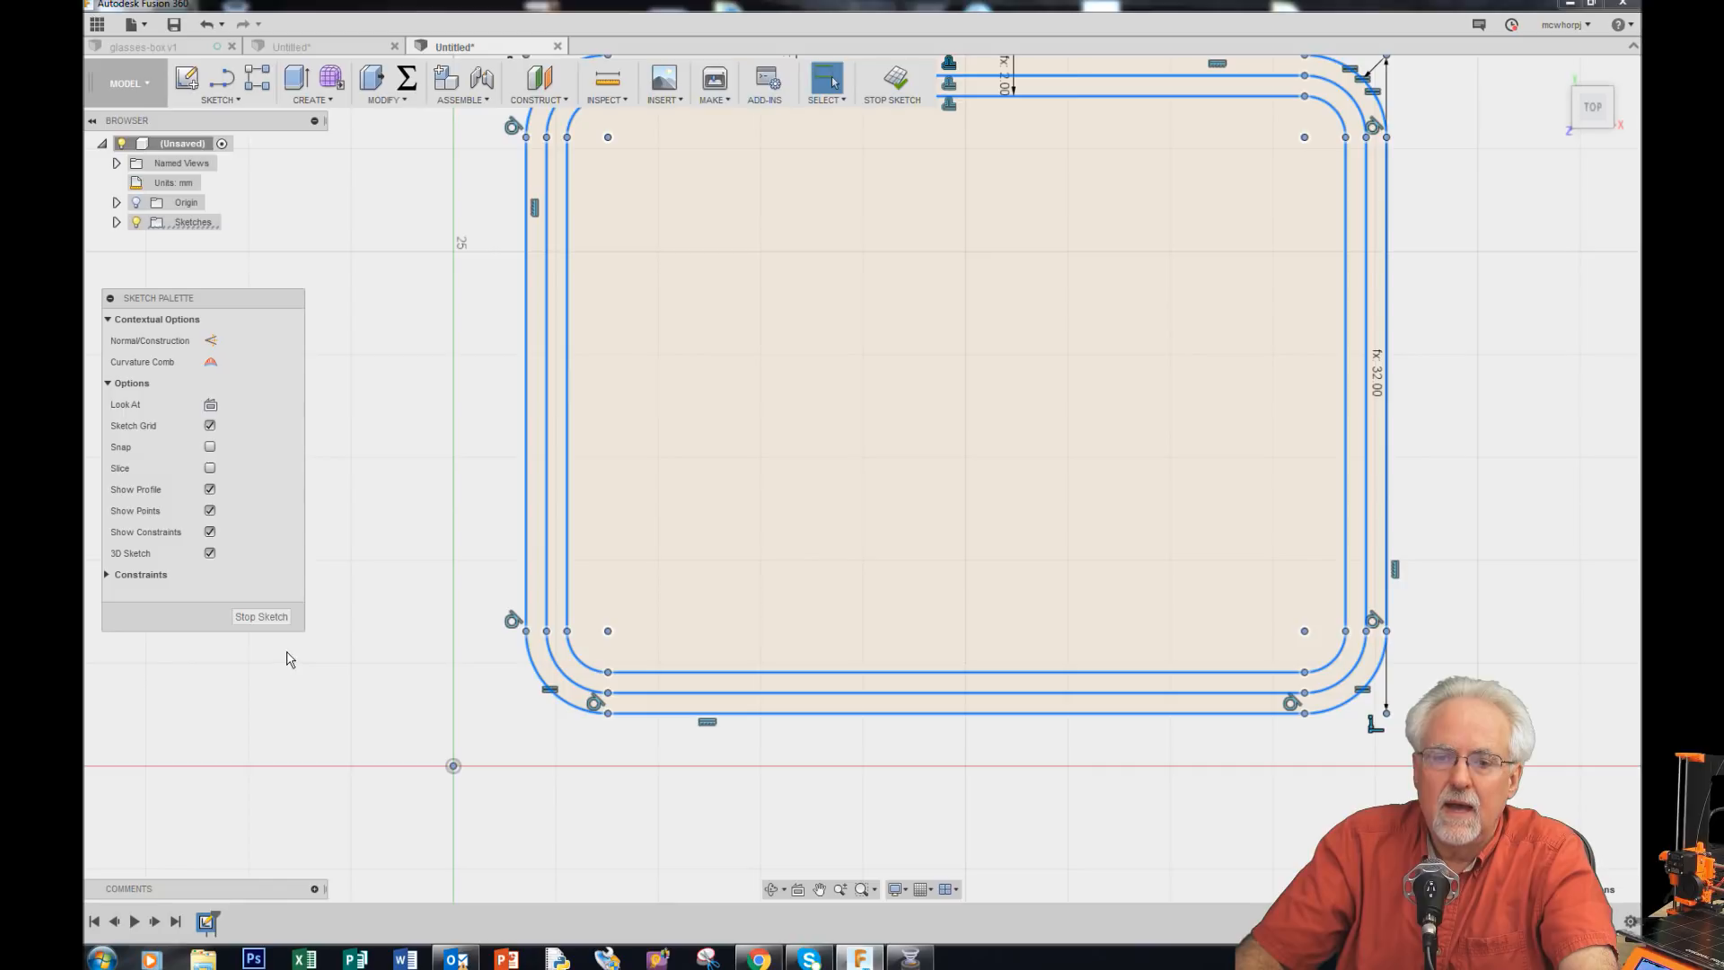
click(126, 579)
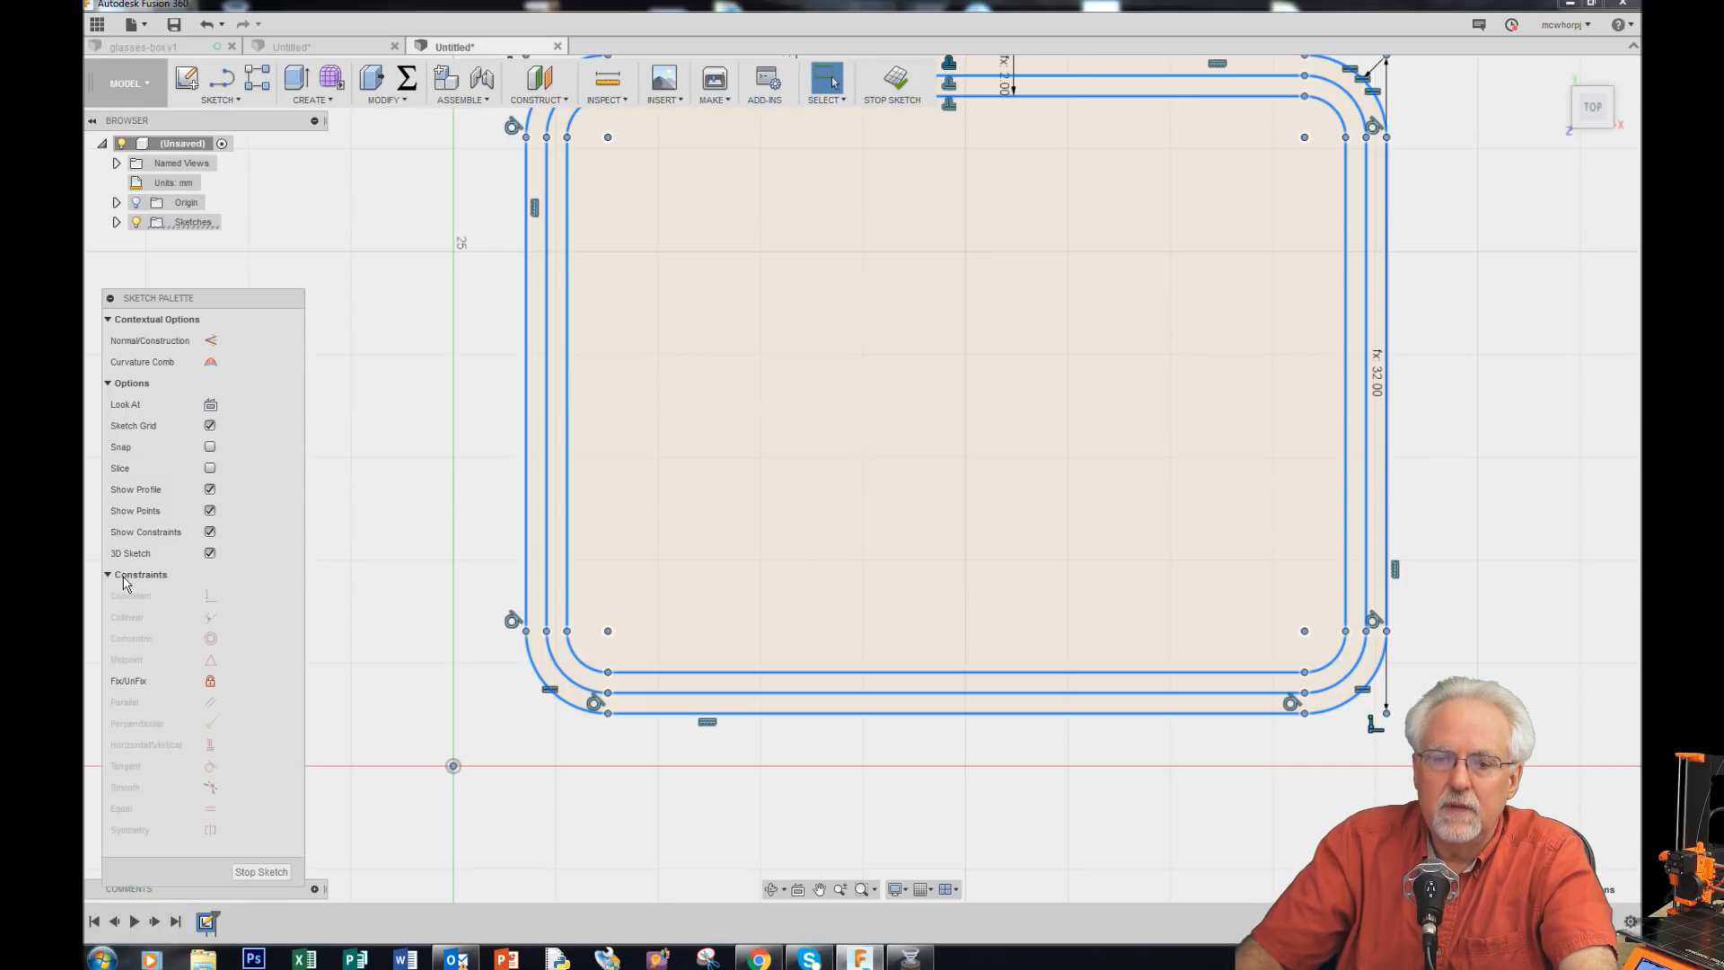
click(488, 558)
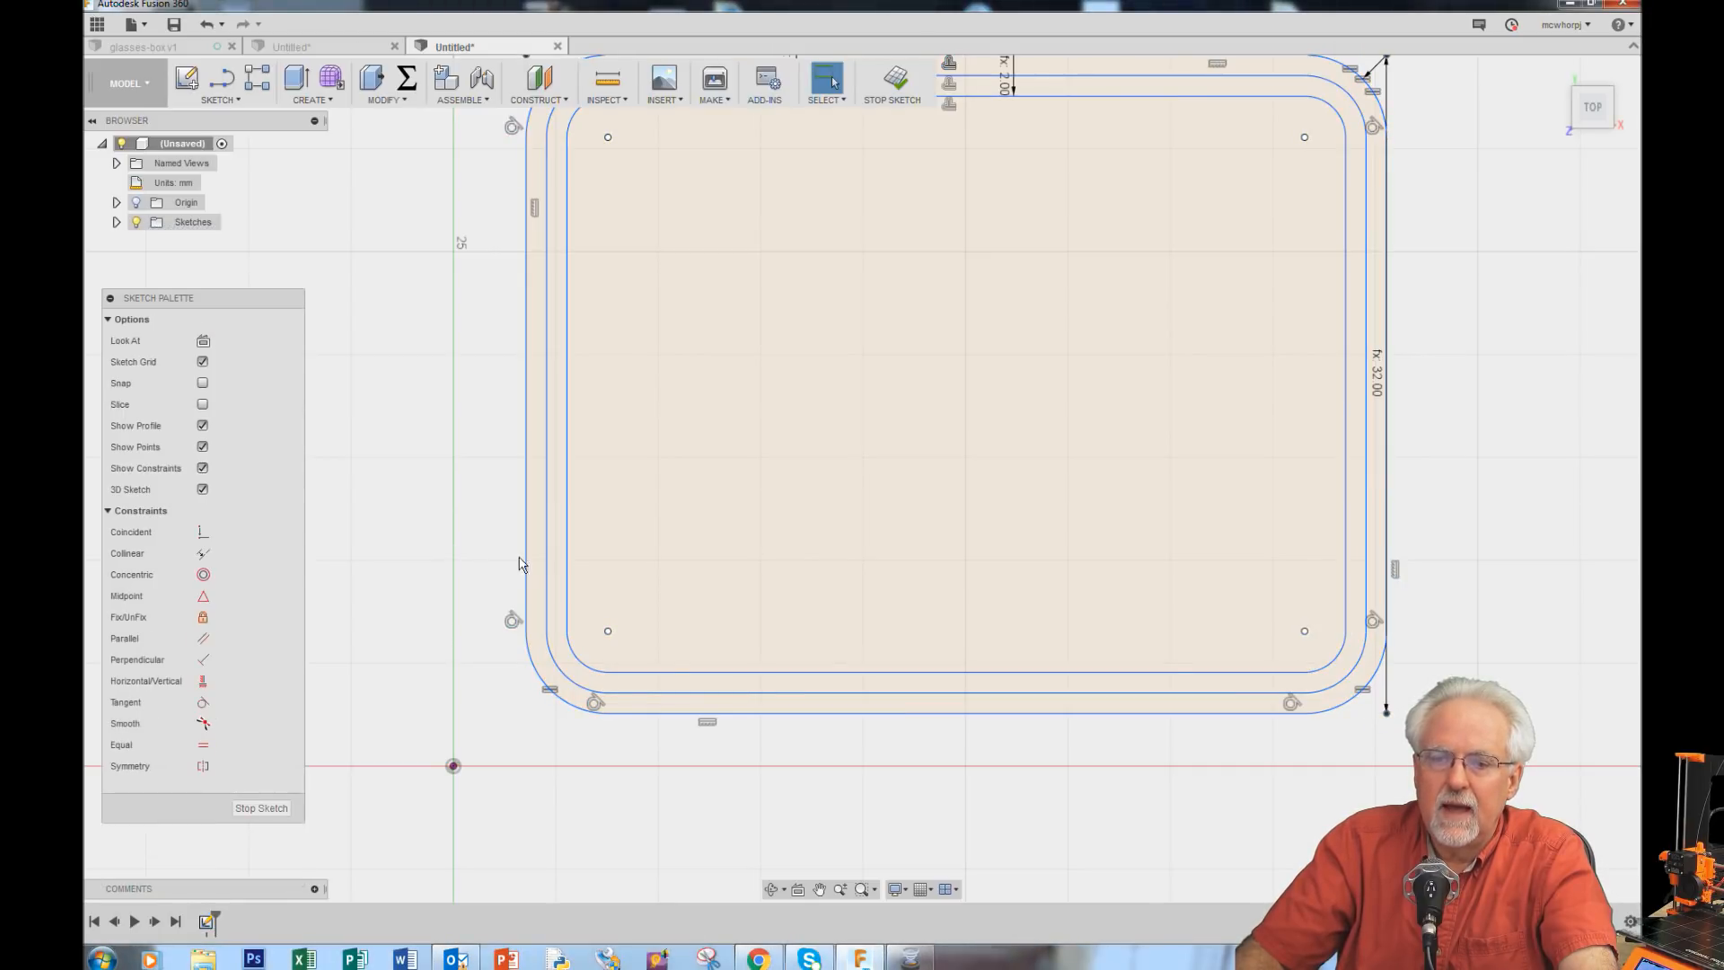
Step: Constrain the outer rectangle's left and bottom edges coincident with the sketch origin point
click(203, 534)
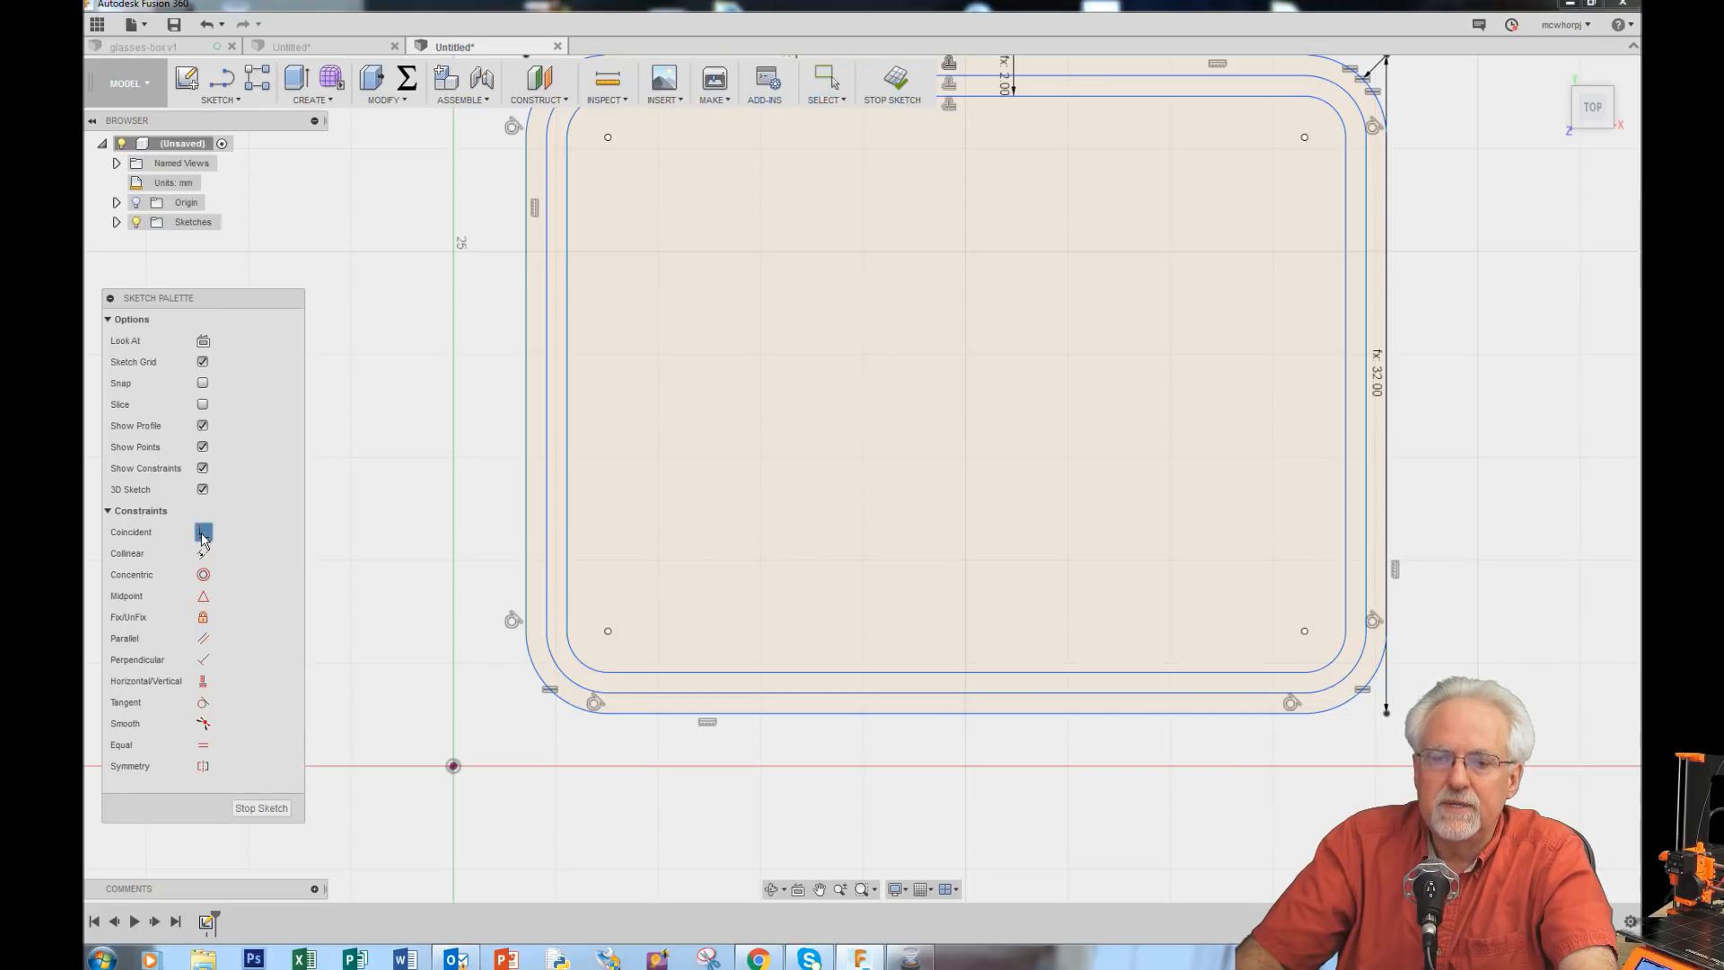
click(528, 531)
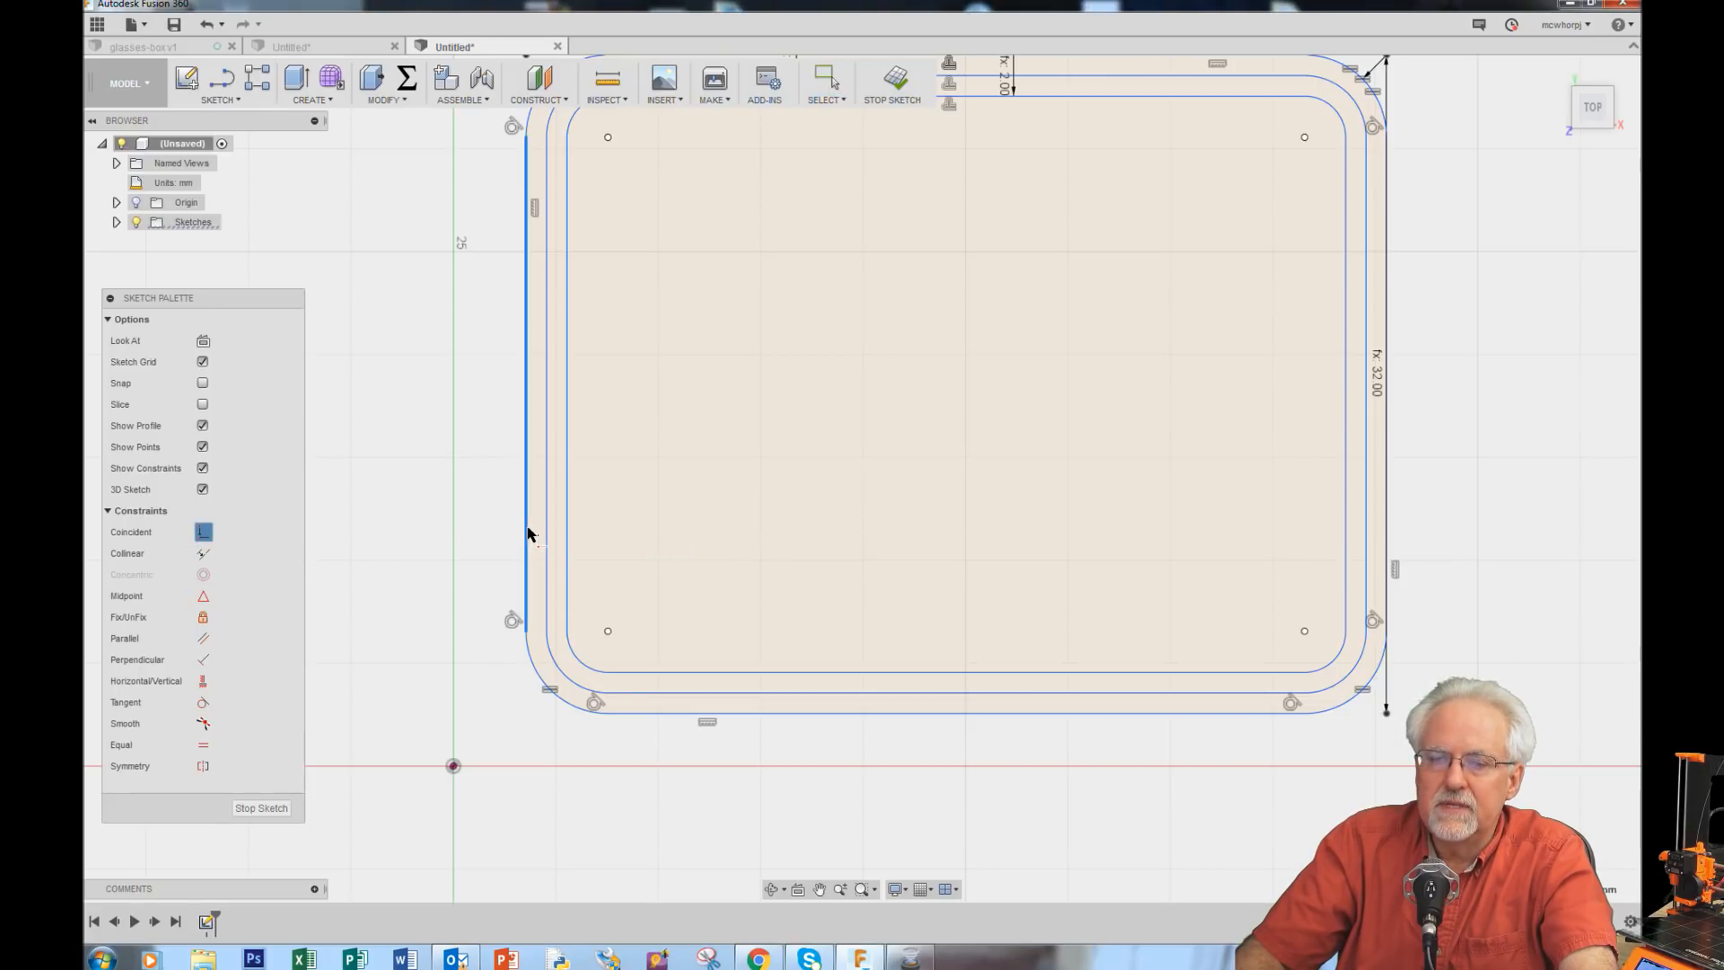
click(453, 769)
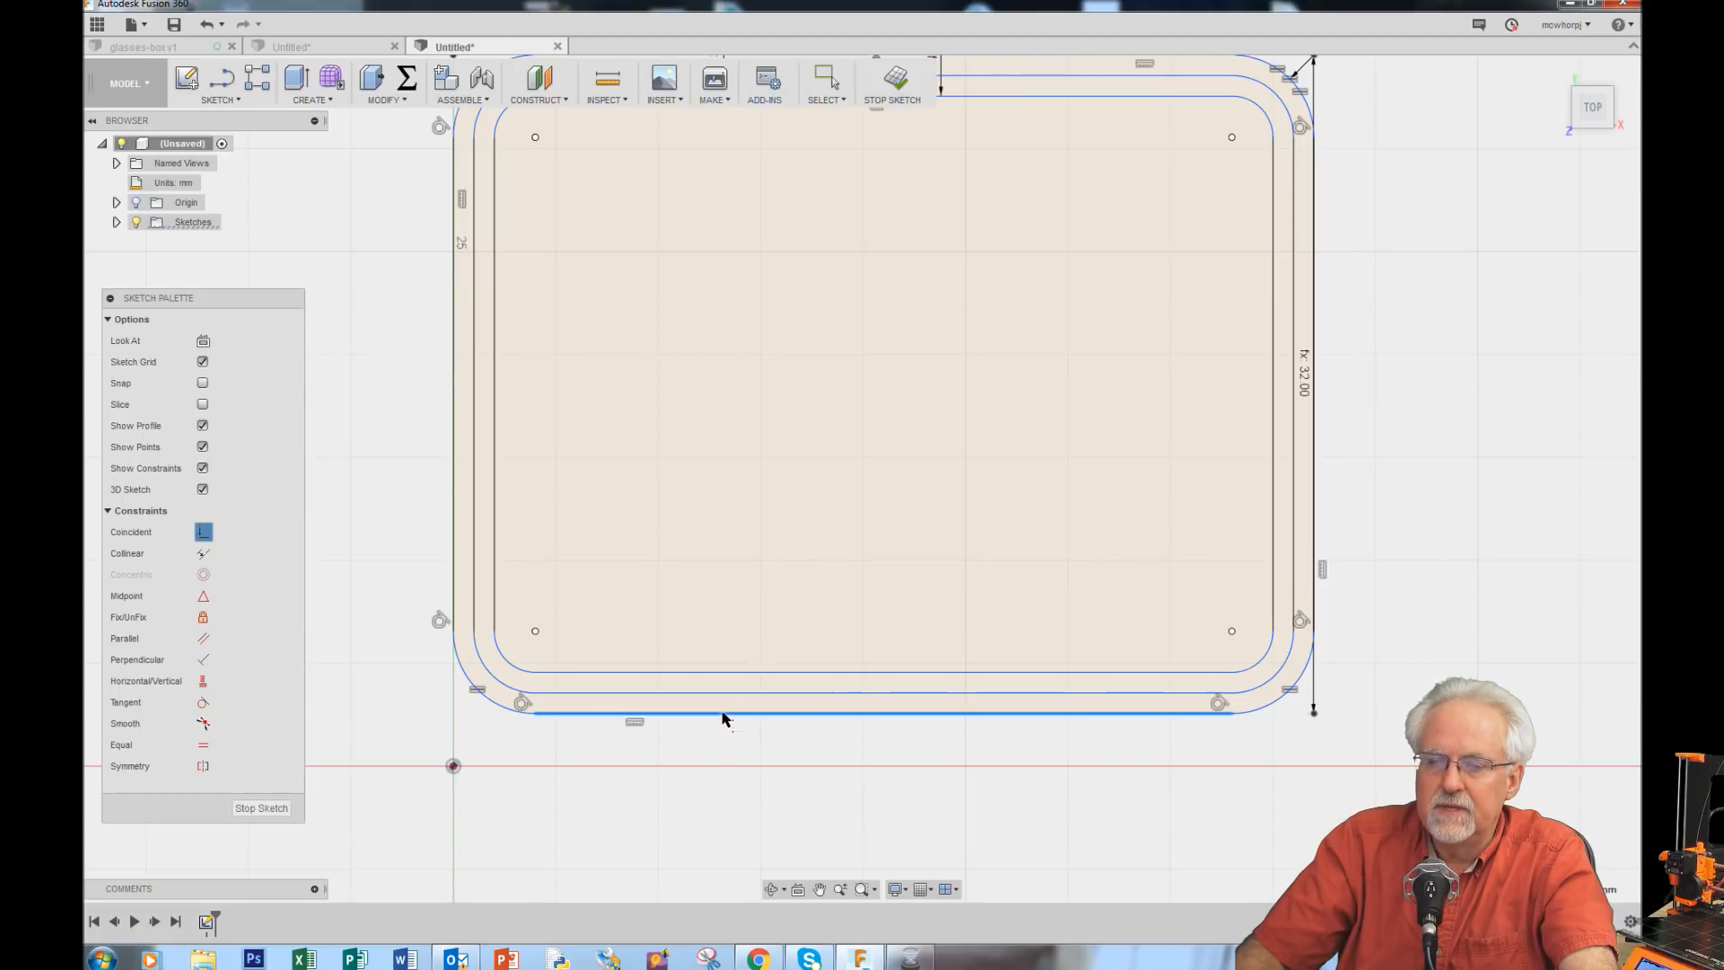
click(723, 714)
click(452, 768)
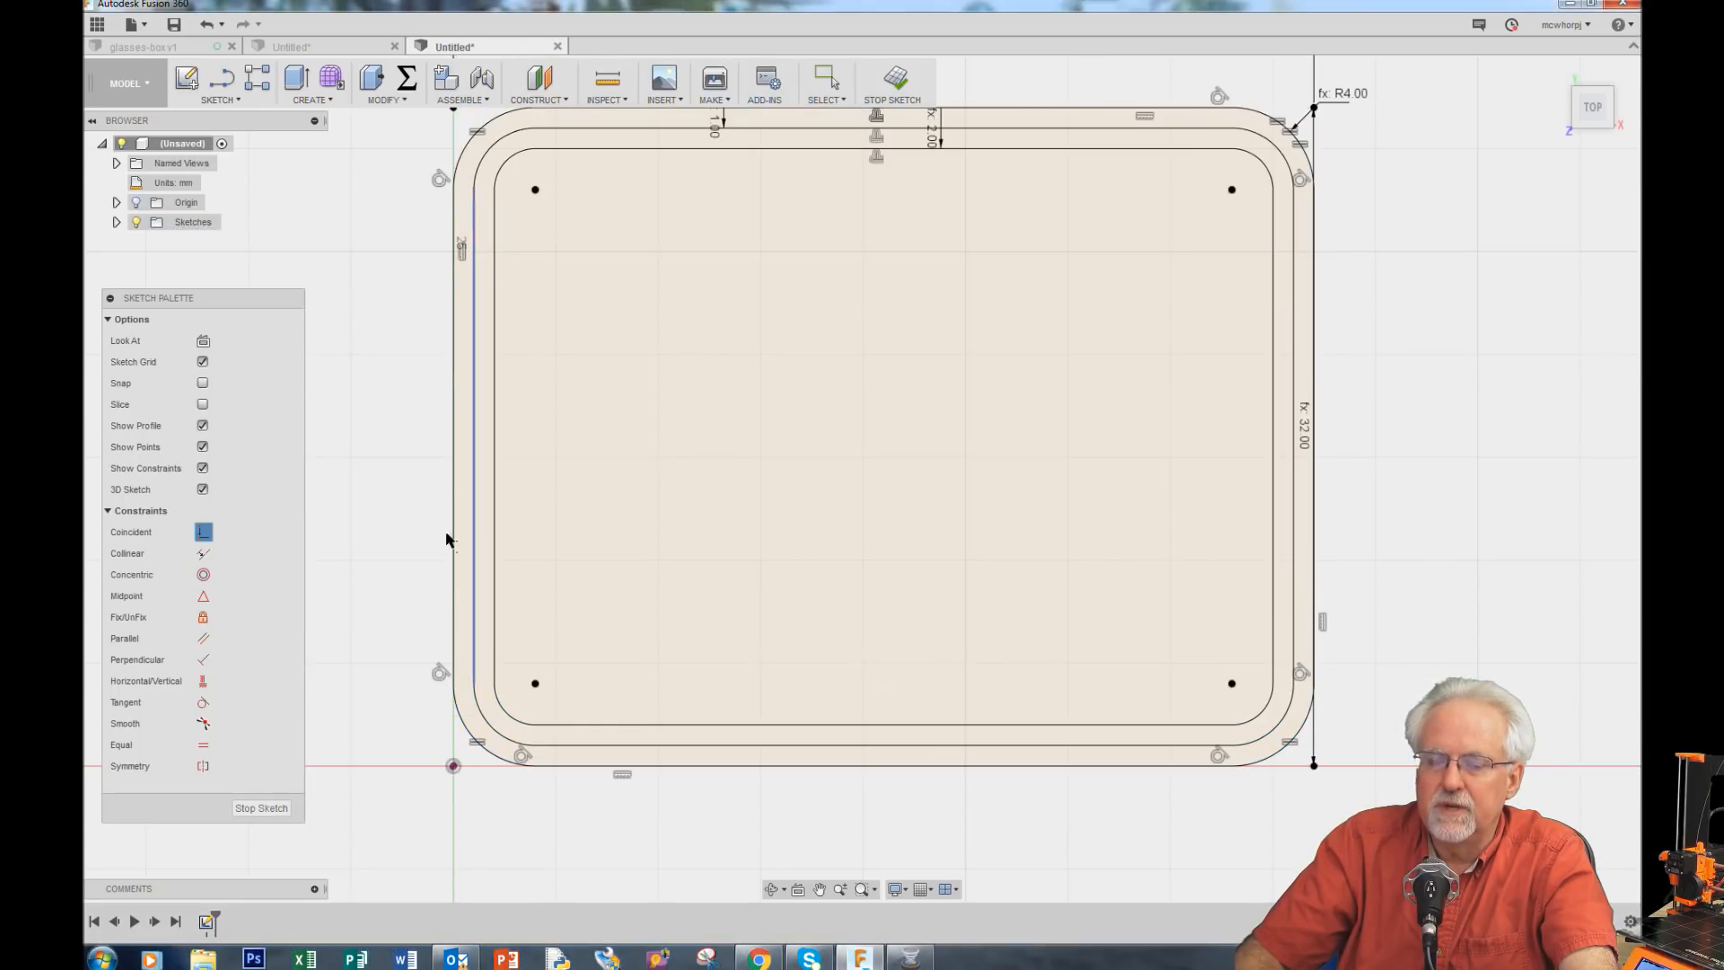
Step: Move the length and width dimension labels outward so they sit clear of the sketch
scroll(723, 639, down, 2)
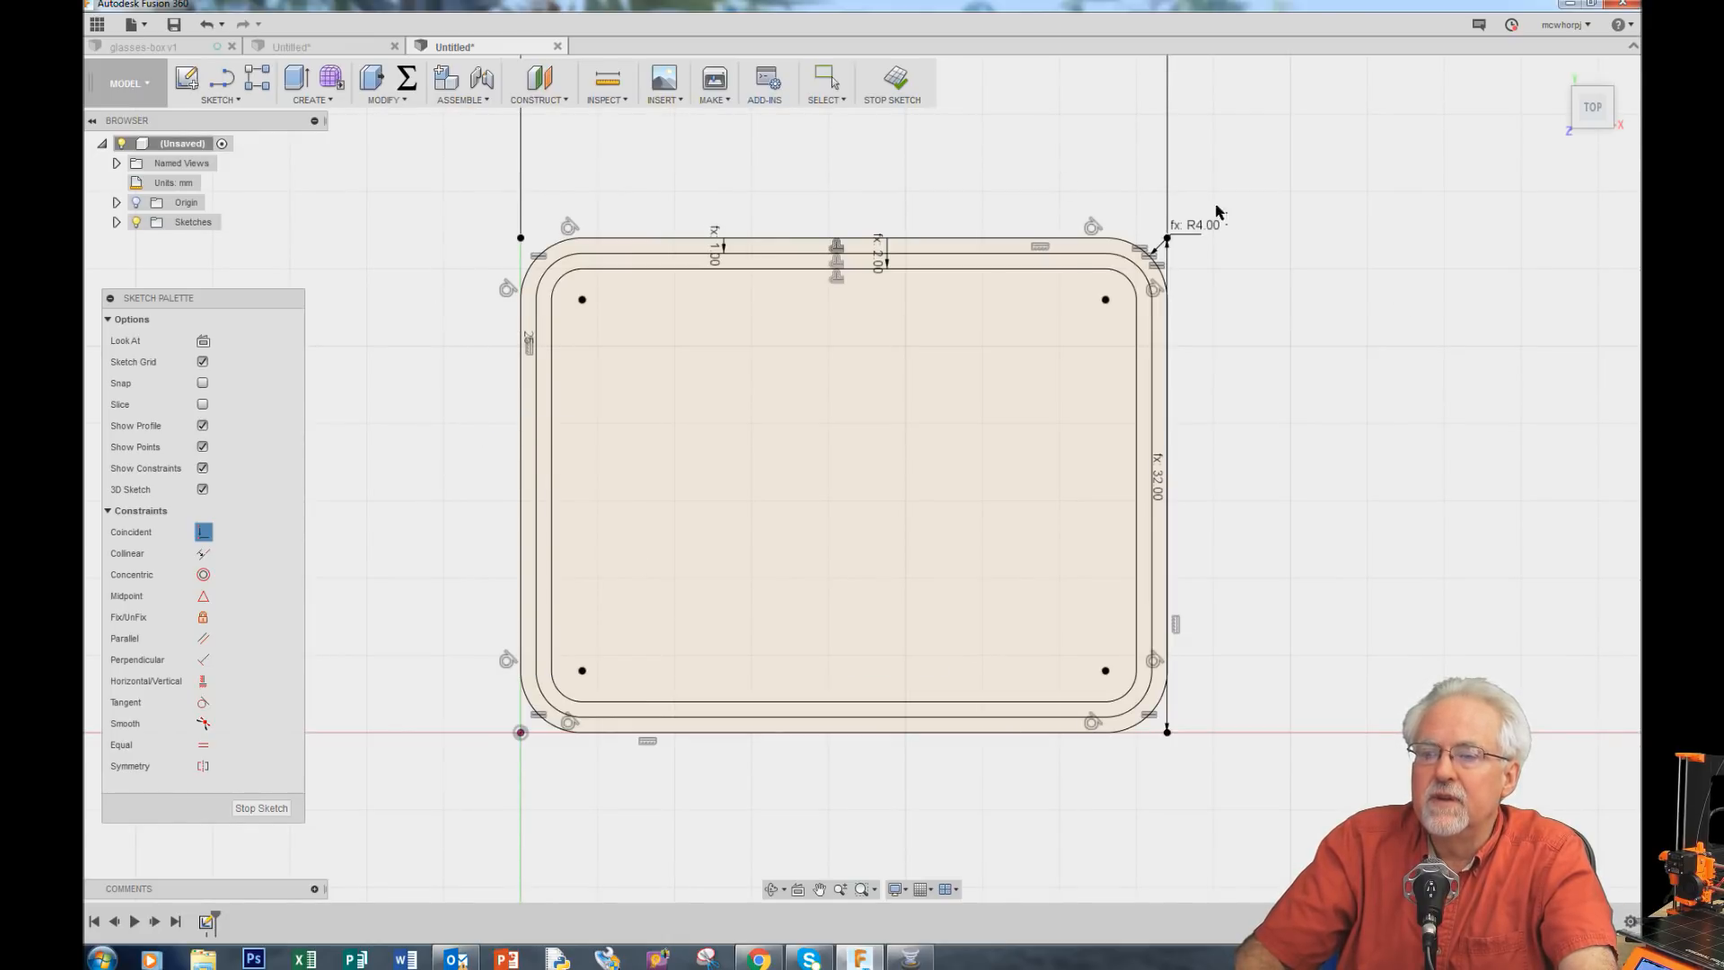
click(116, 222)
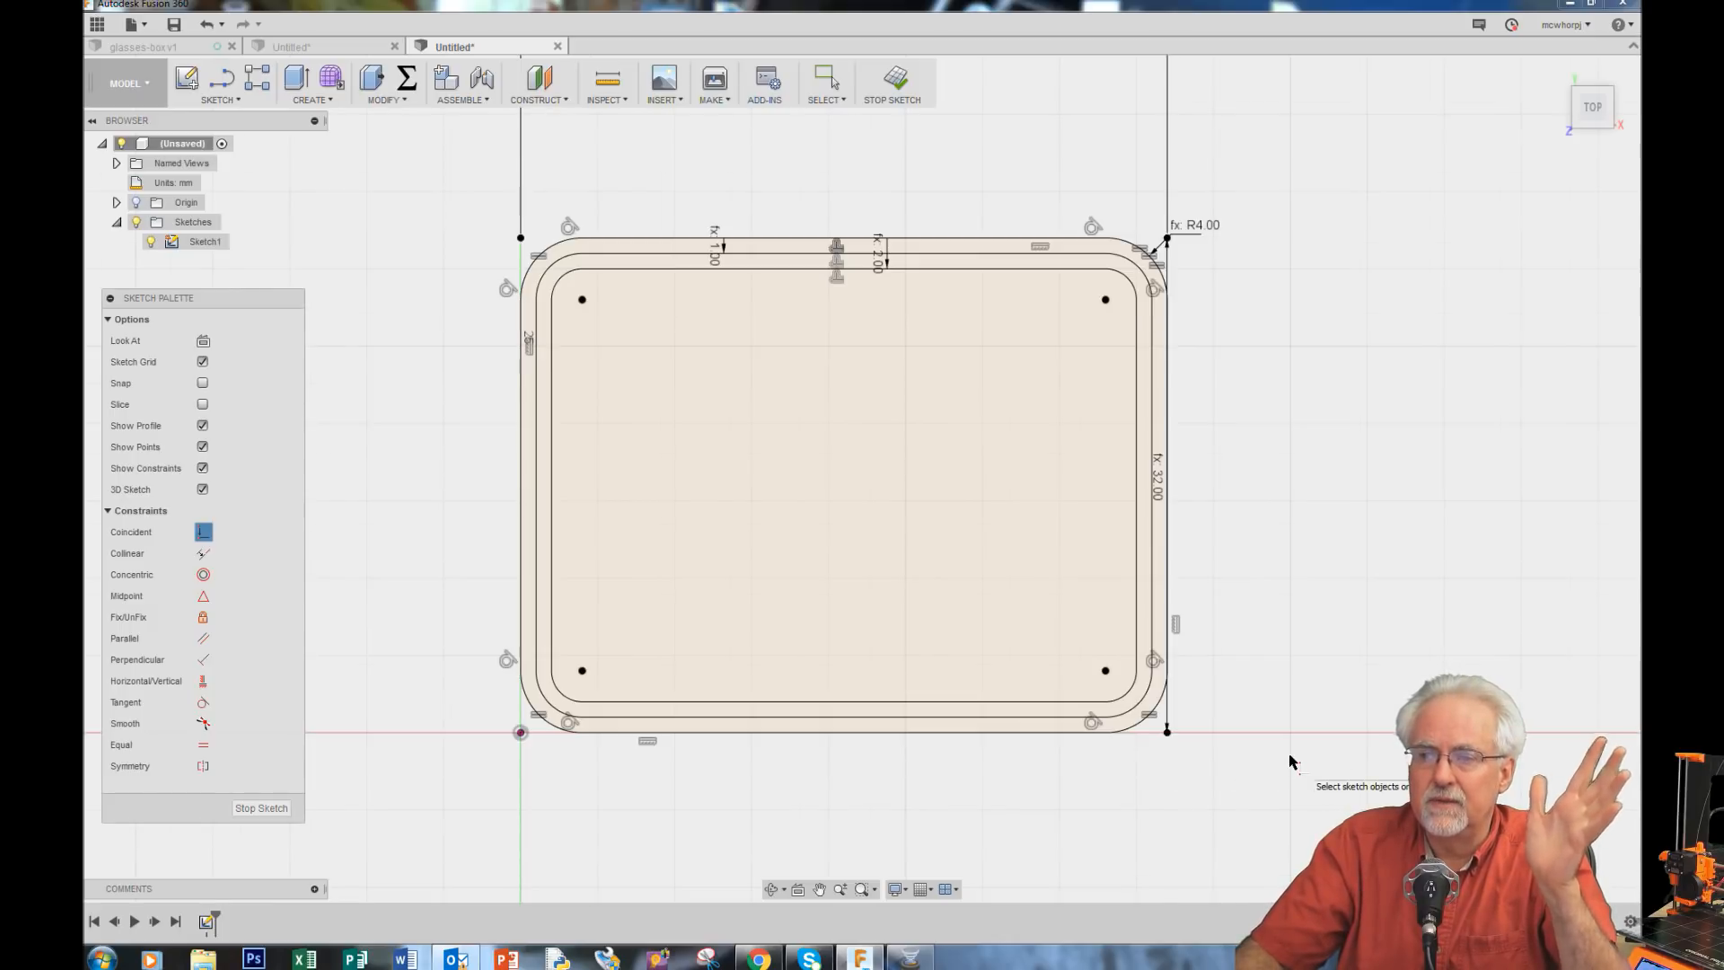
scroll(1290, 761, down, 3)
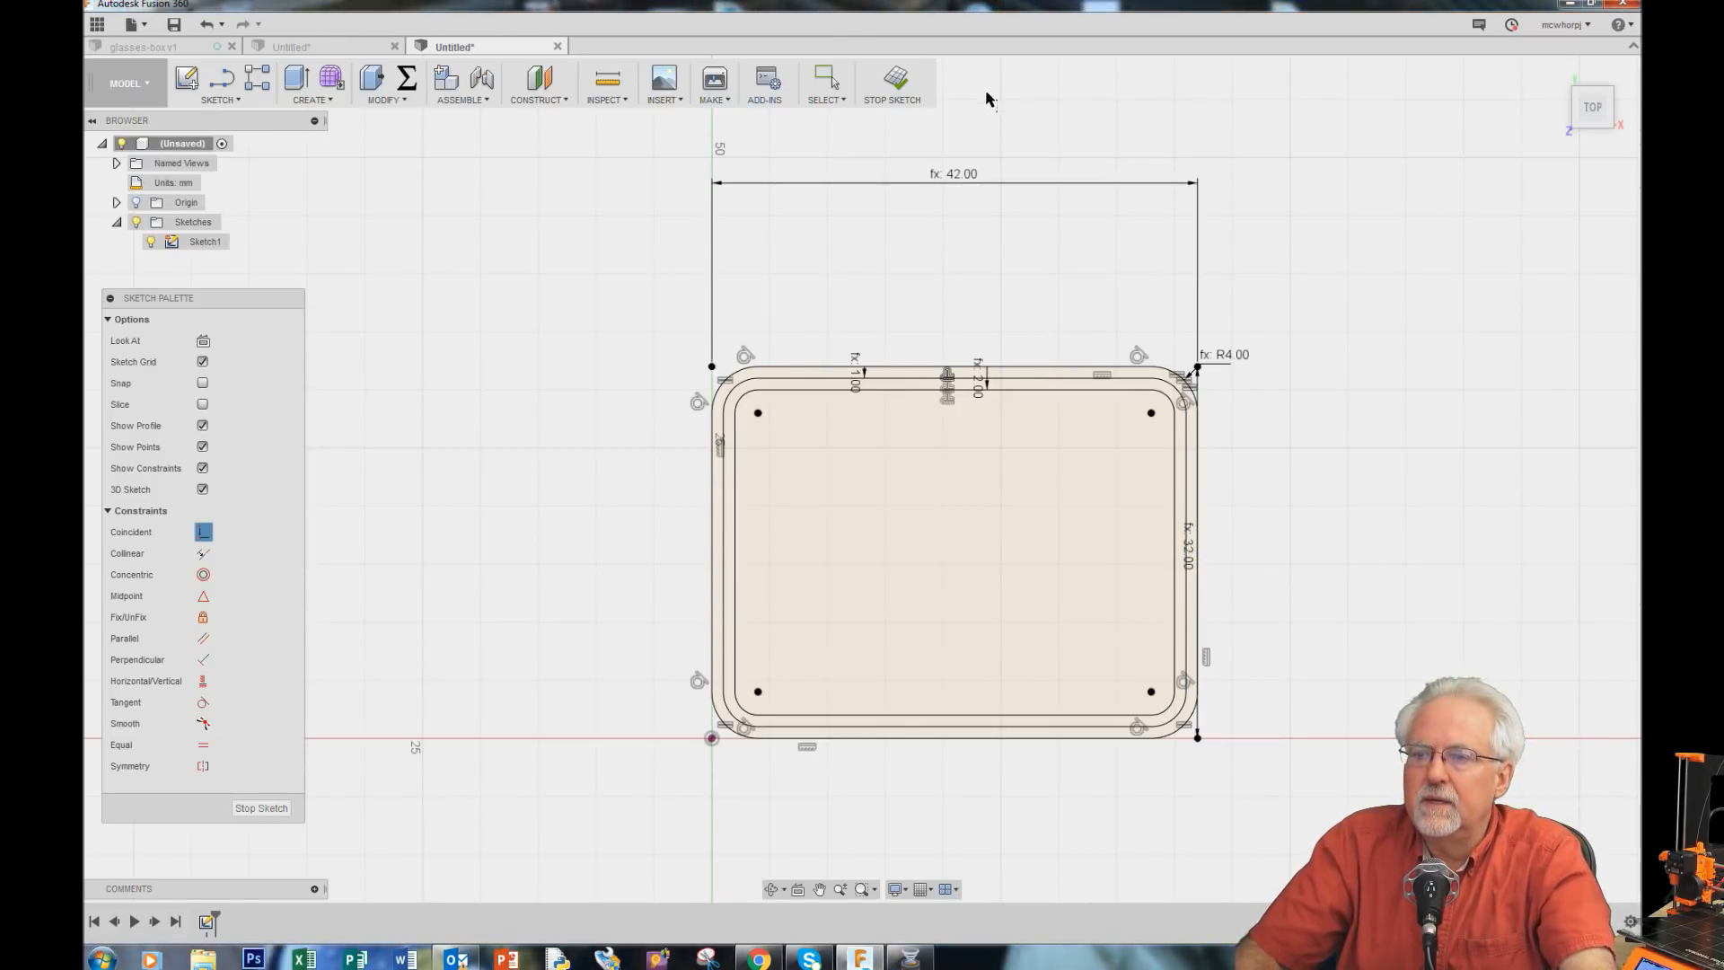
click(826, 79)
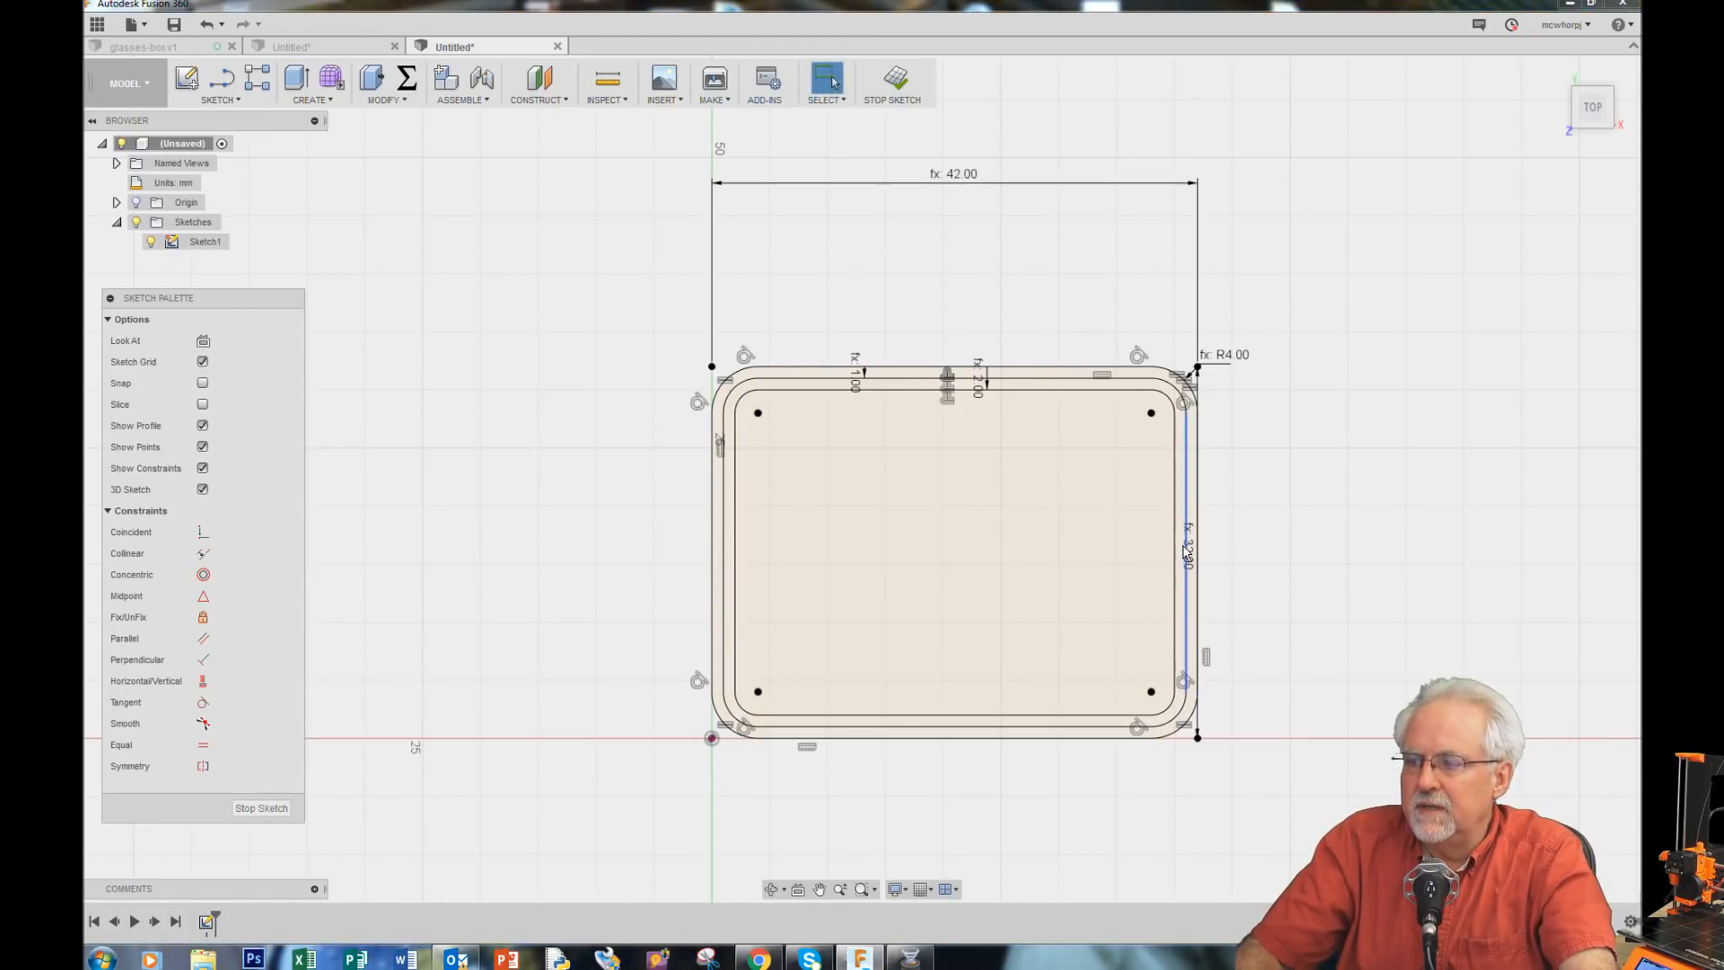
drag(1187, 551, 1240, 552)
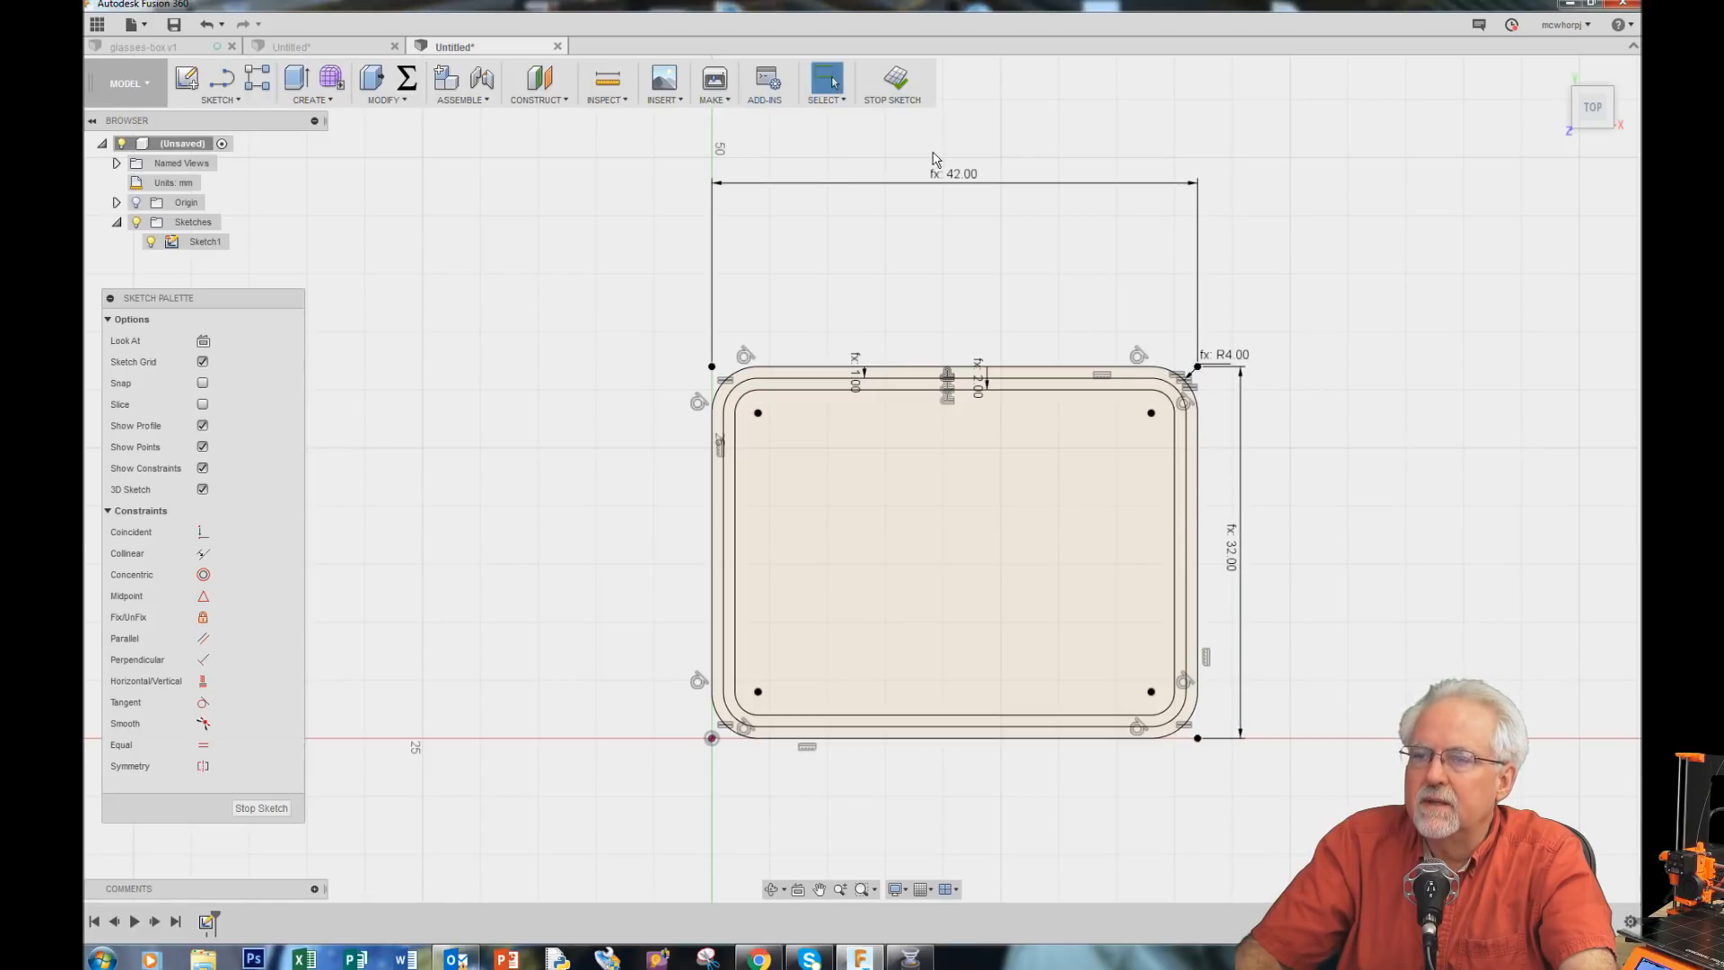
drag(934, 160, 936, 260)
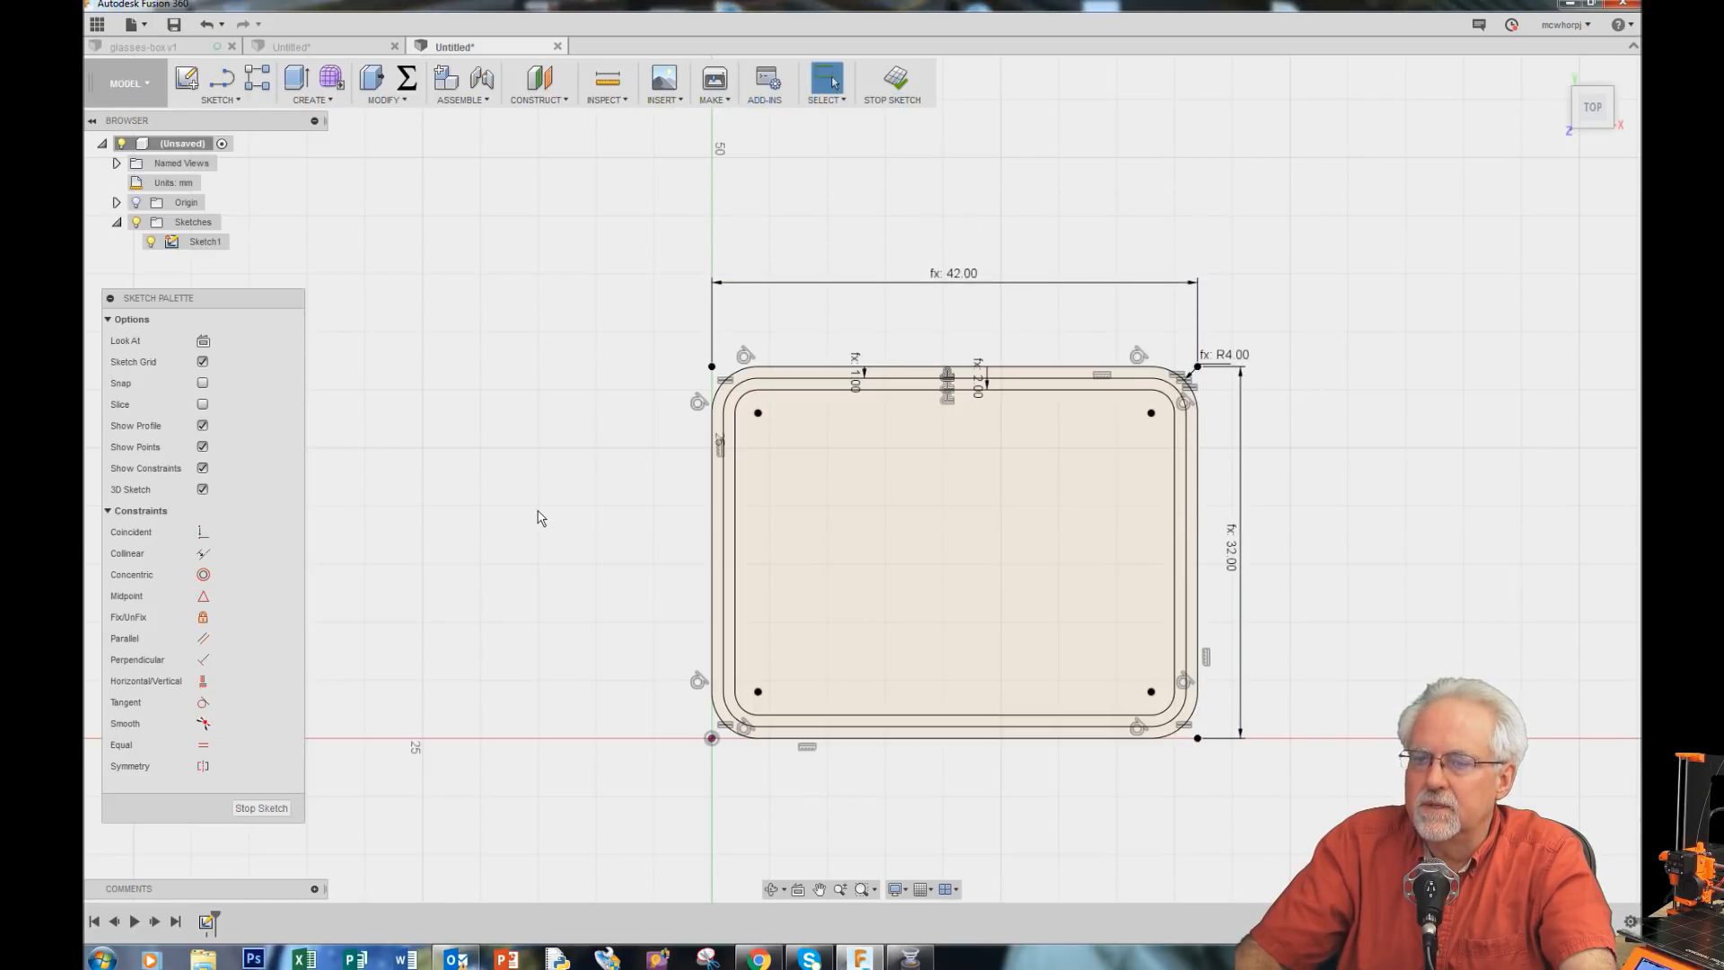
scroll(1365, 659, down, 1)
scroll(1371, 651, up, 3)
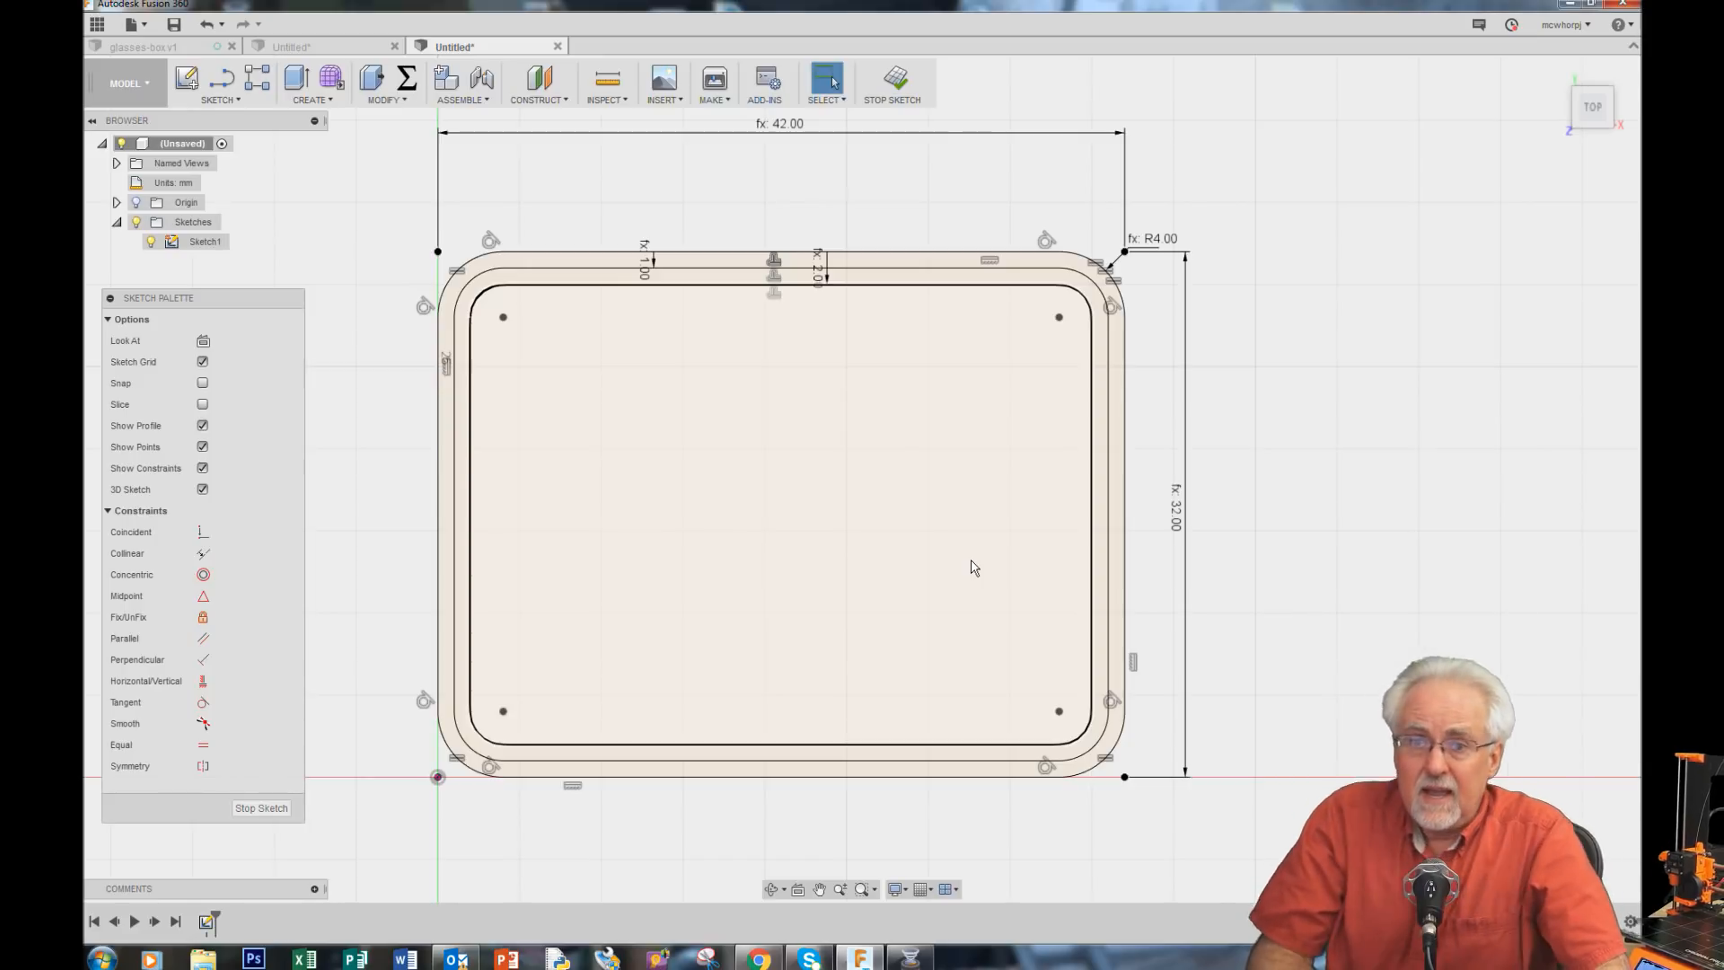
click(220, 99)
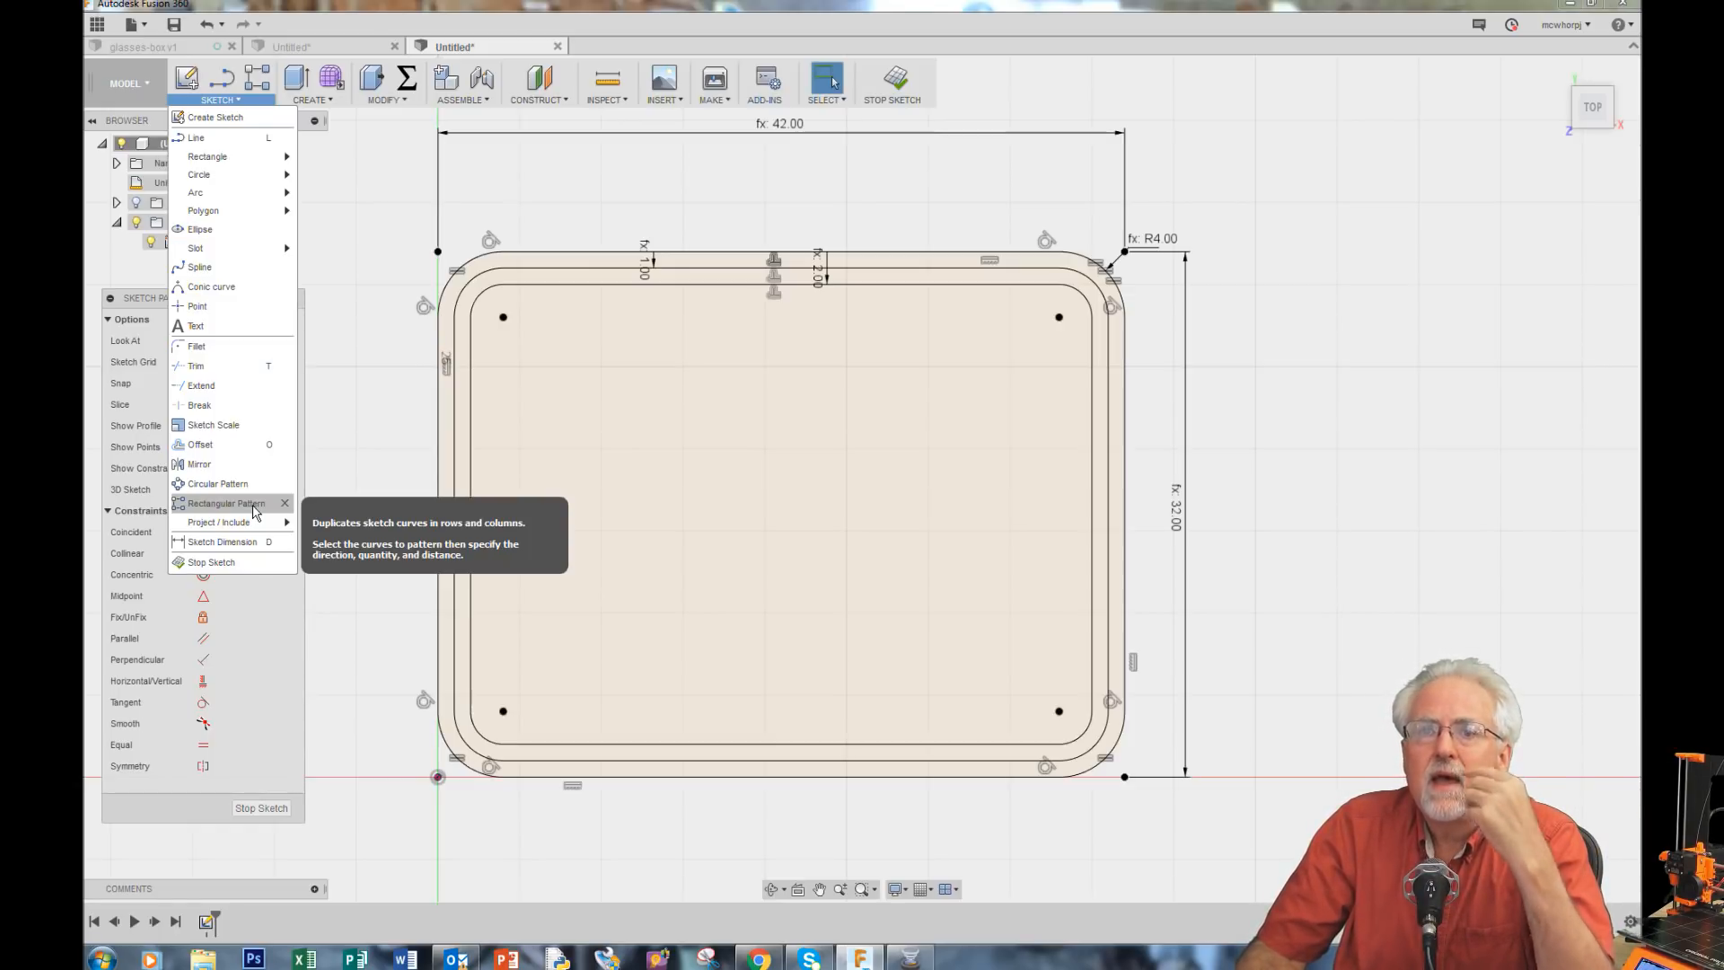
click(1254, 395)
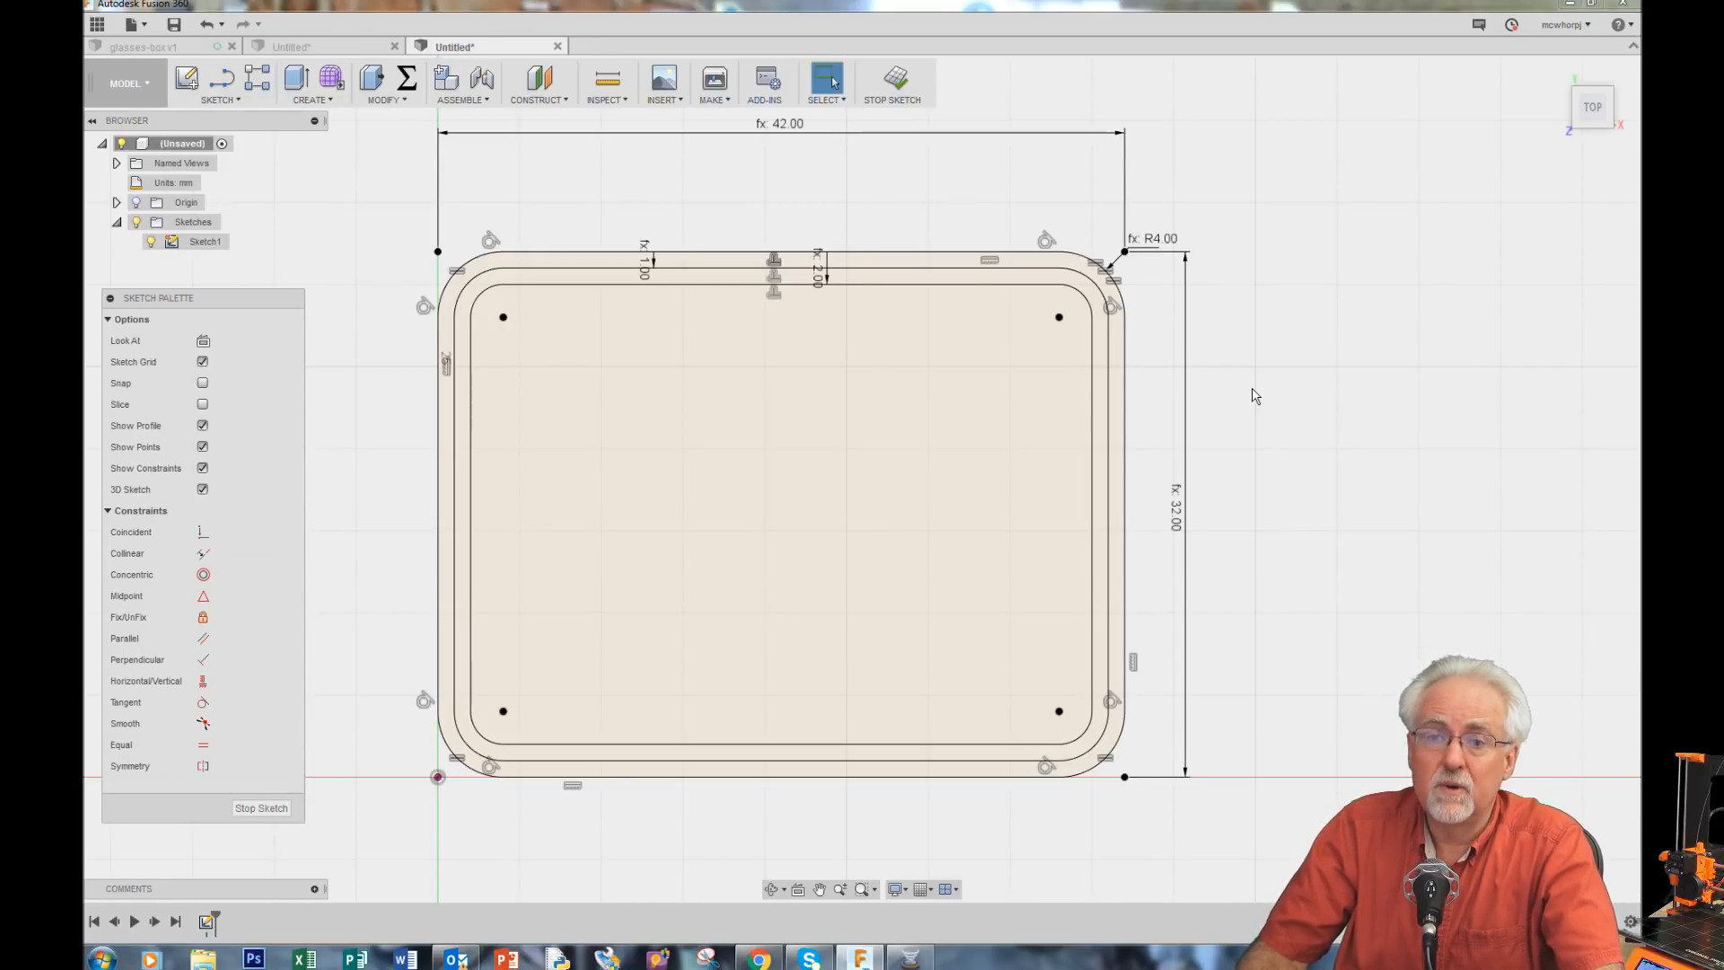
Step: Draw a horizontal line from the sketch origin along the x-axis and convert it to construction geometry
scroll(1277, 272, up, 1)
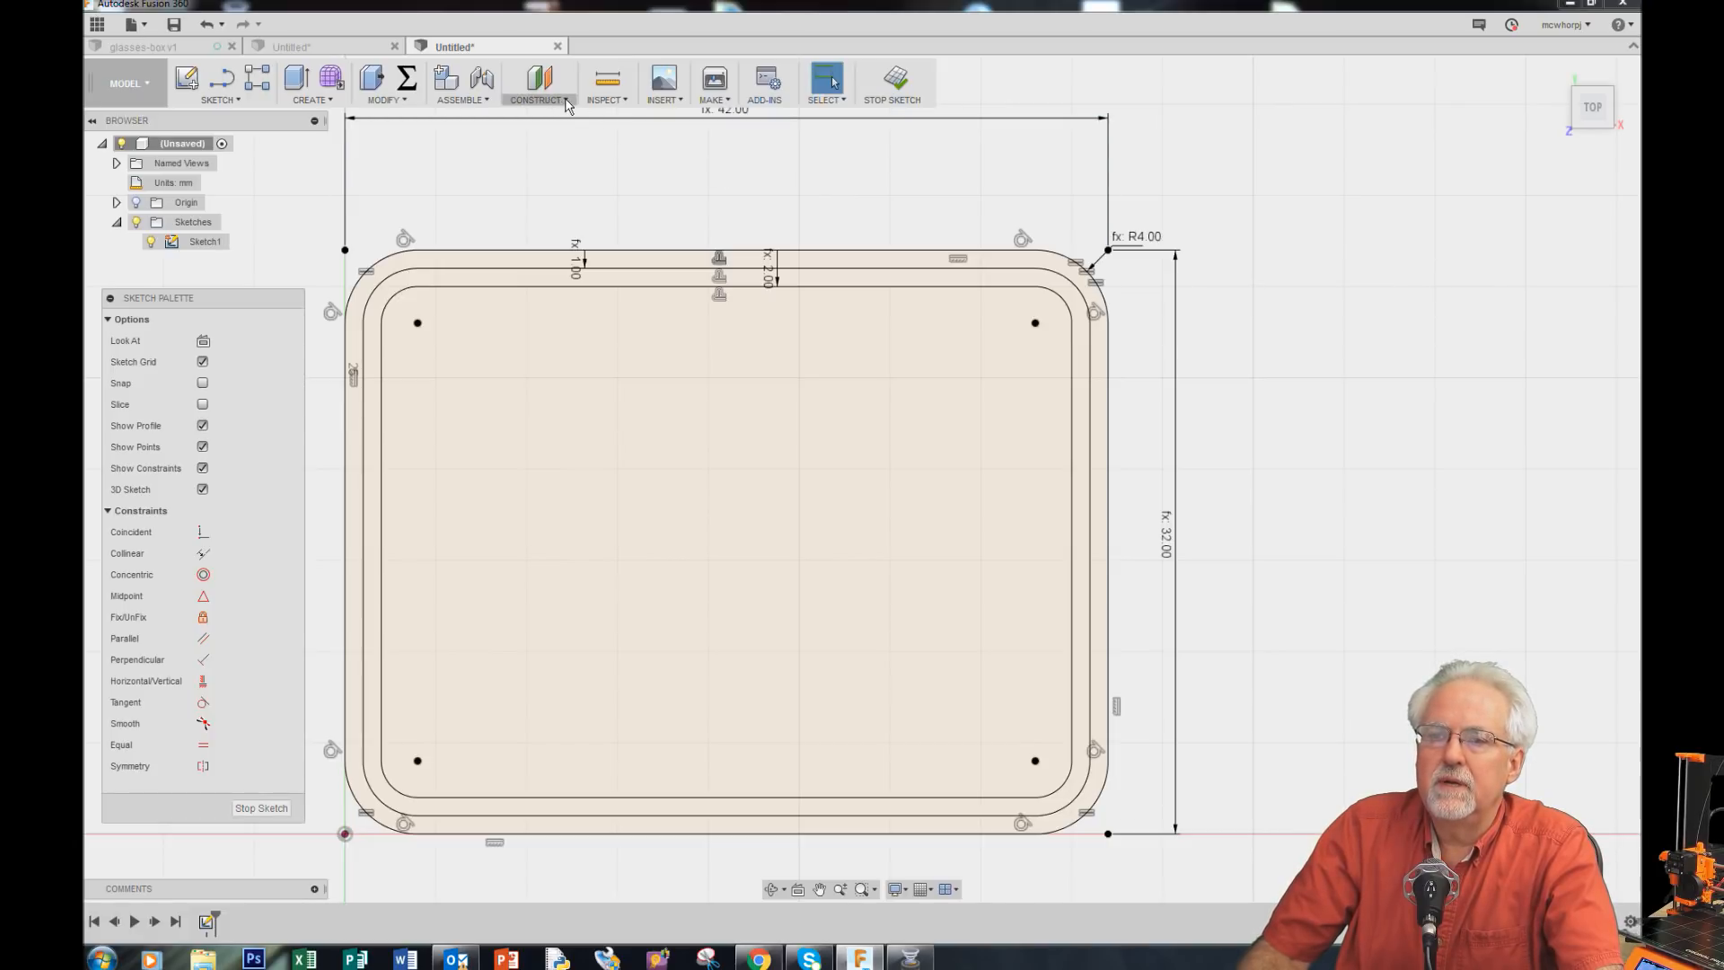
key(l)
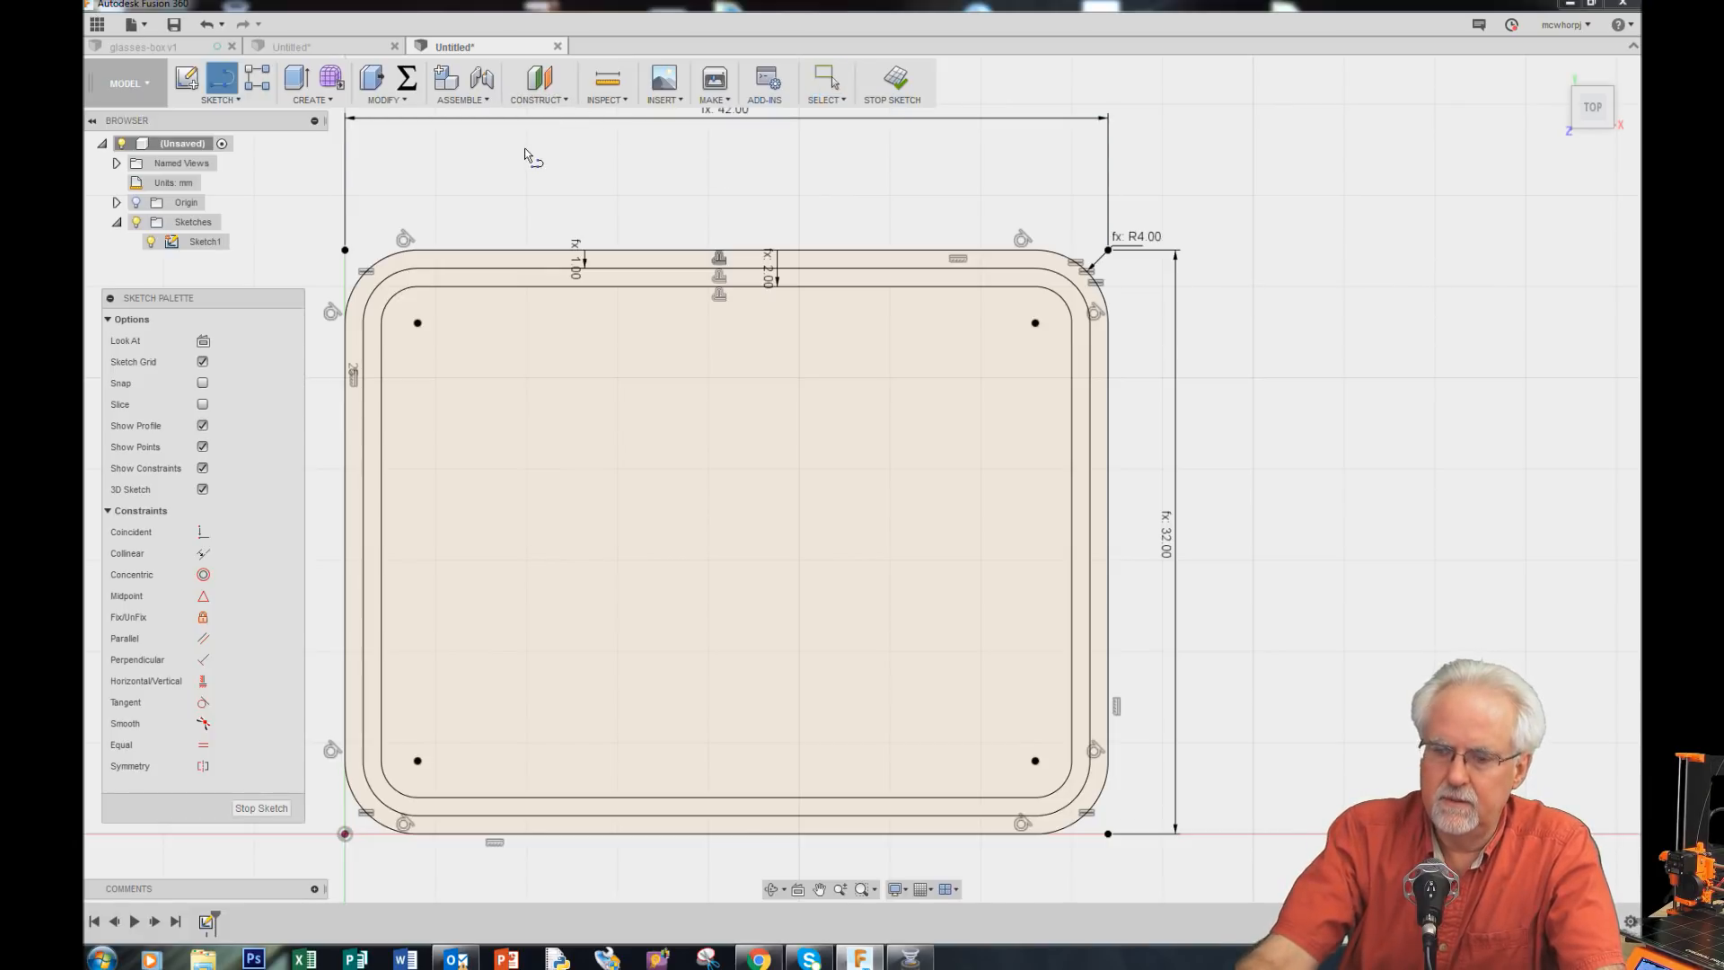
click(344, 833)
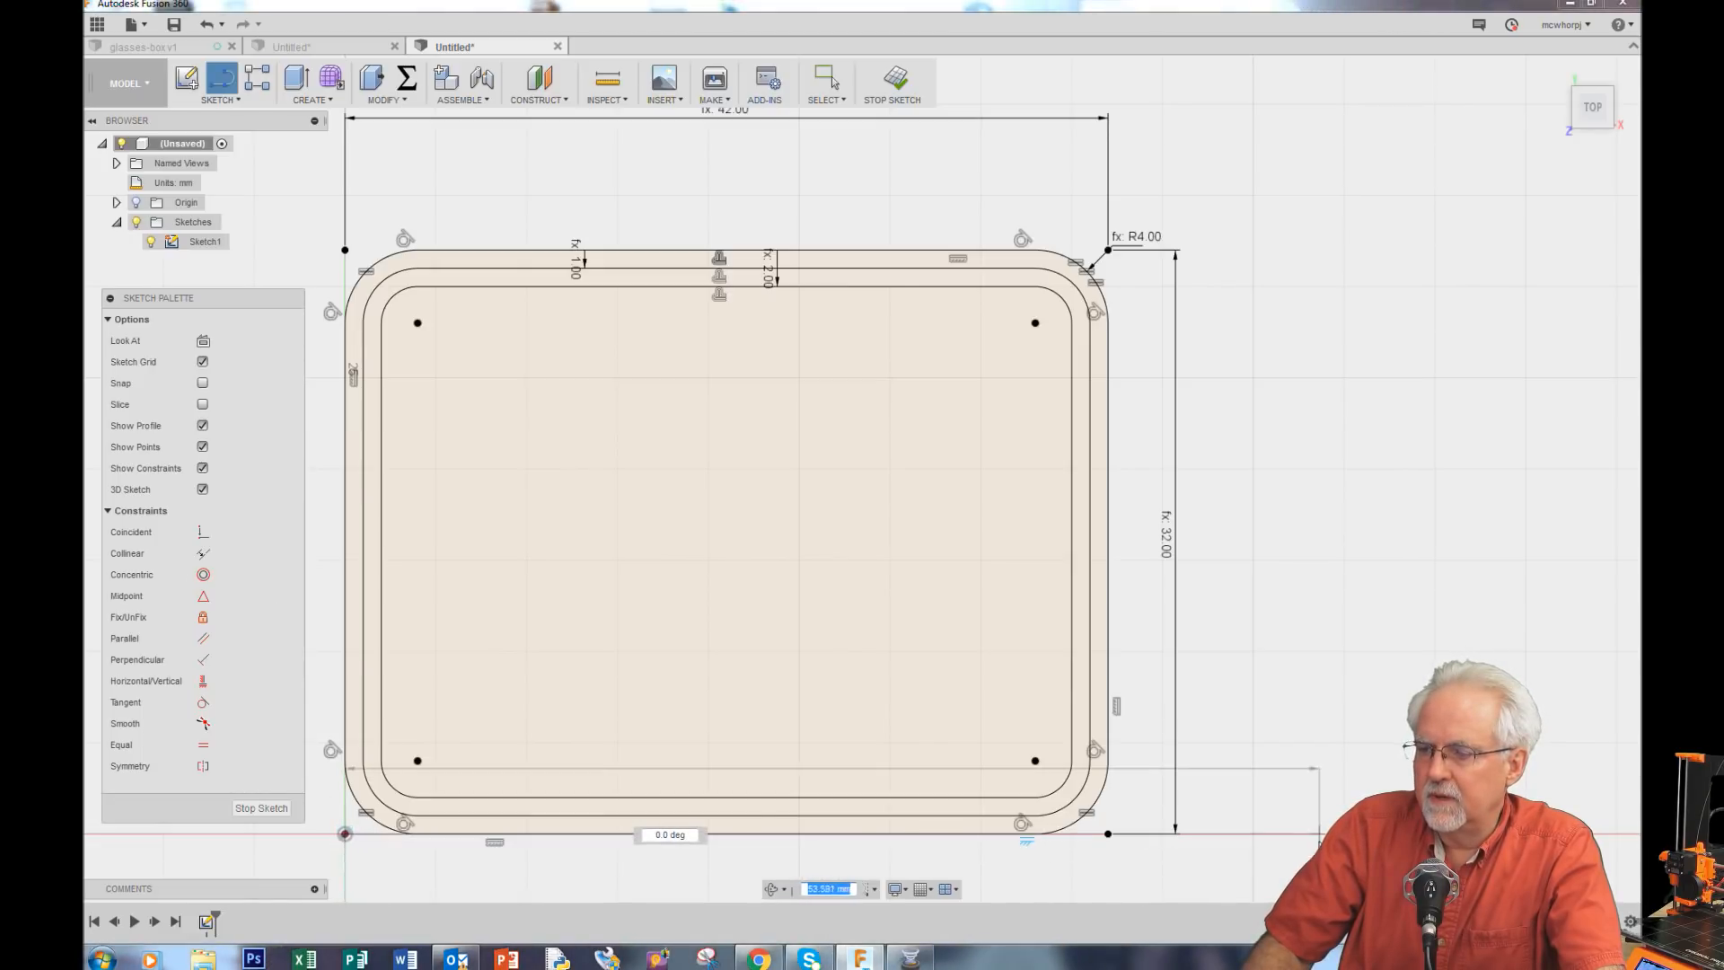
click(1323, 833)
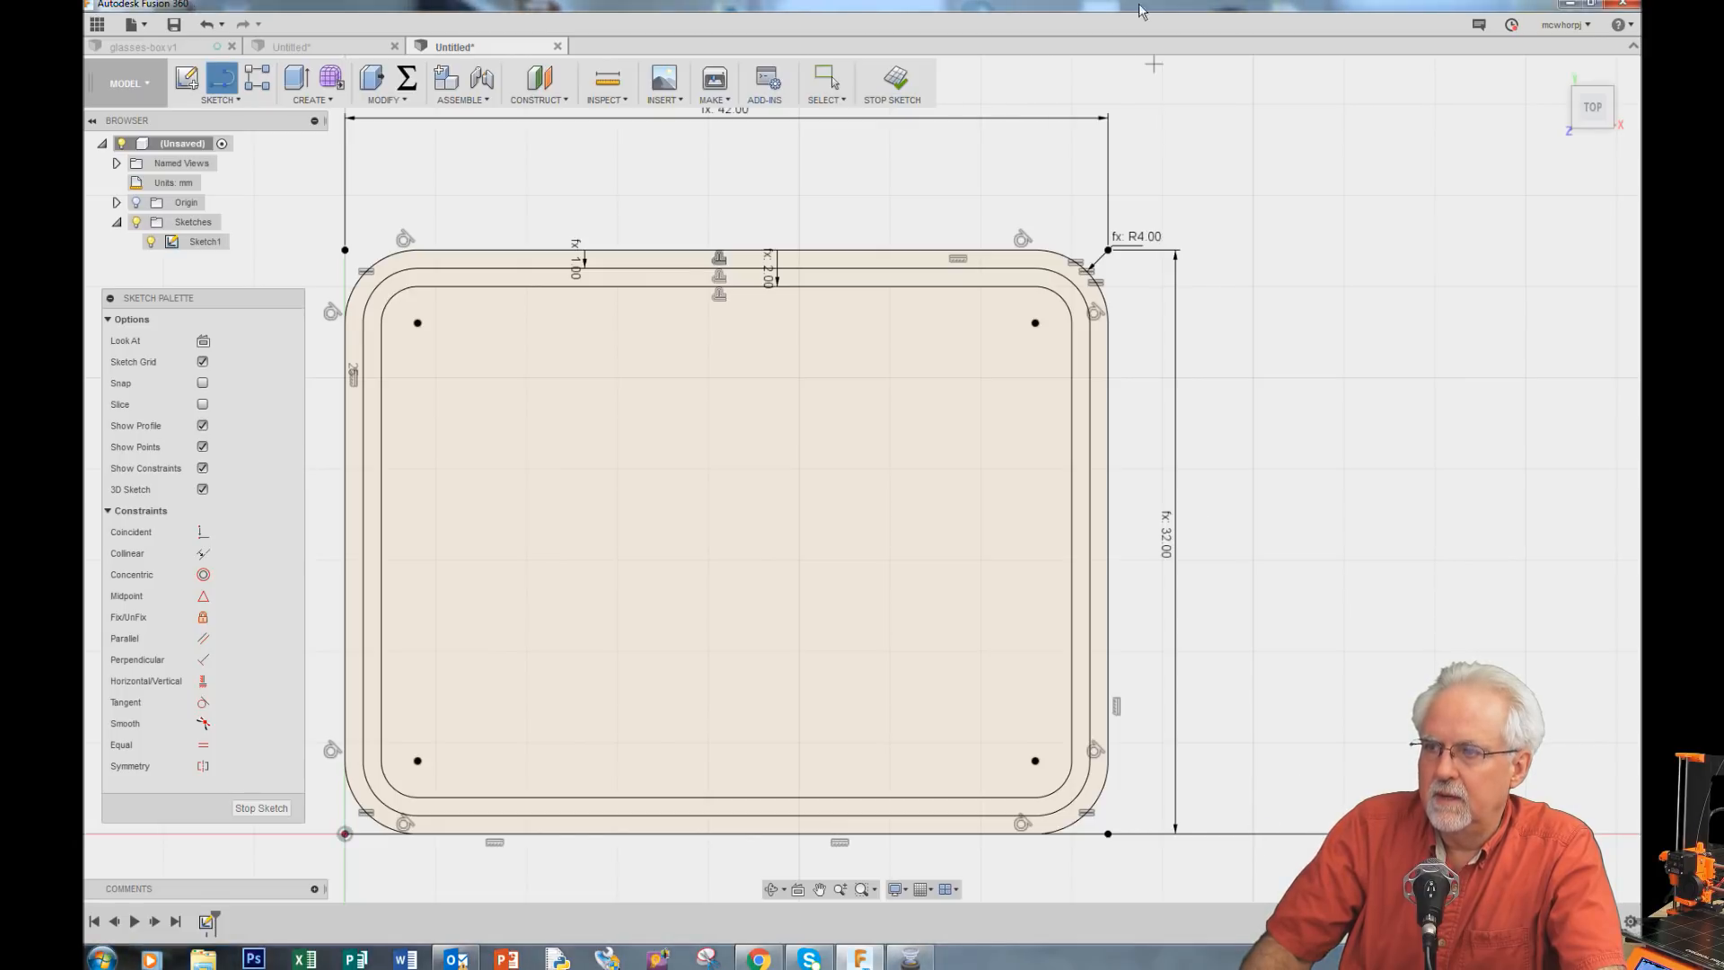
click(825, 87)
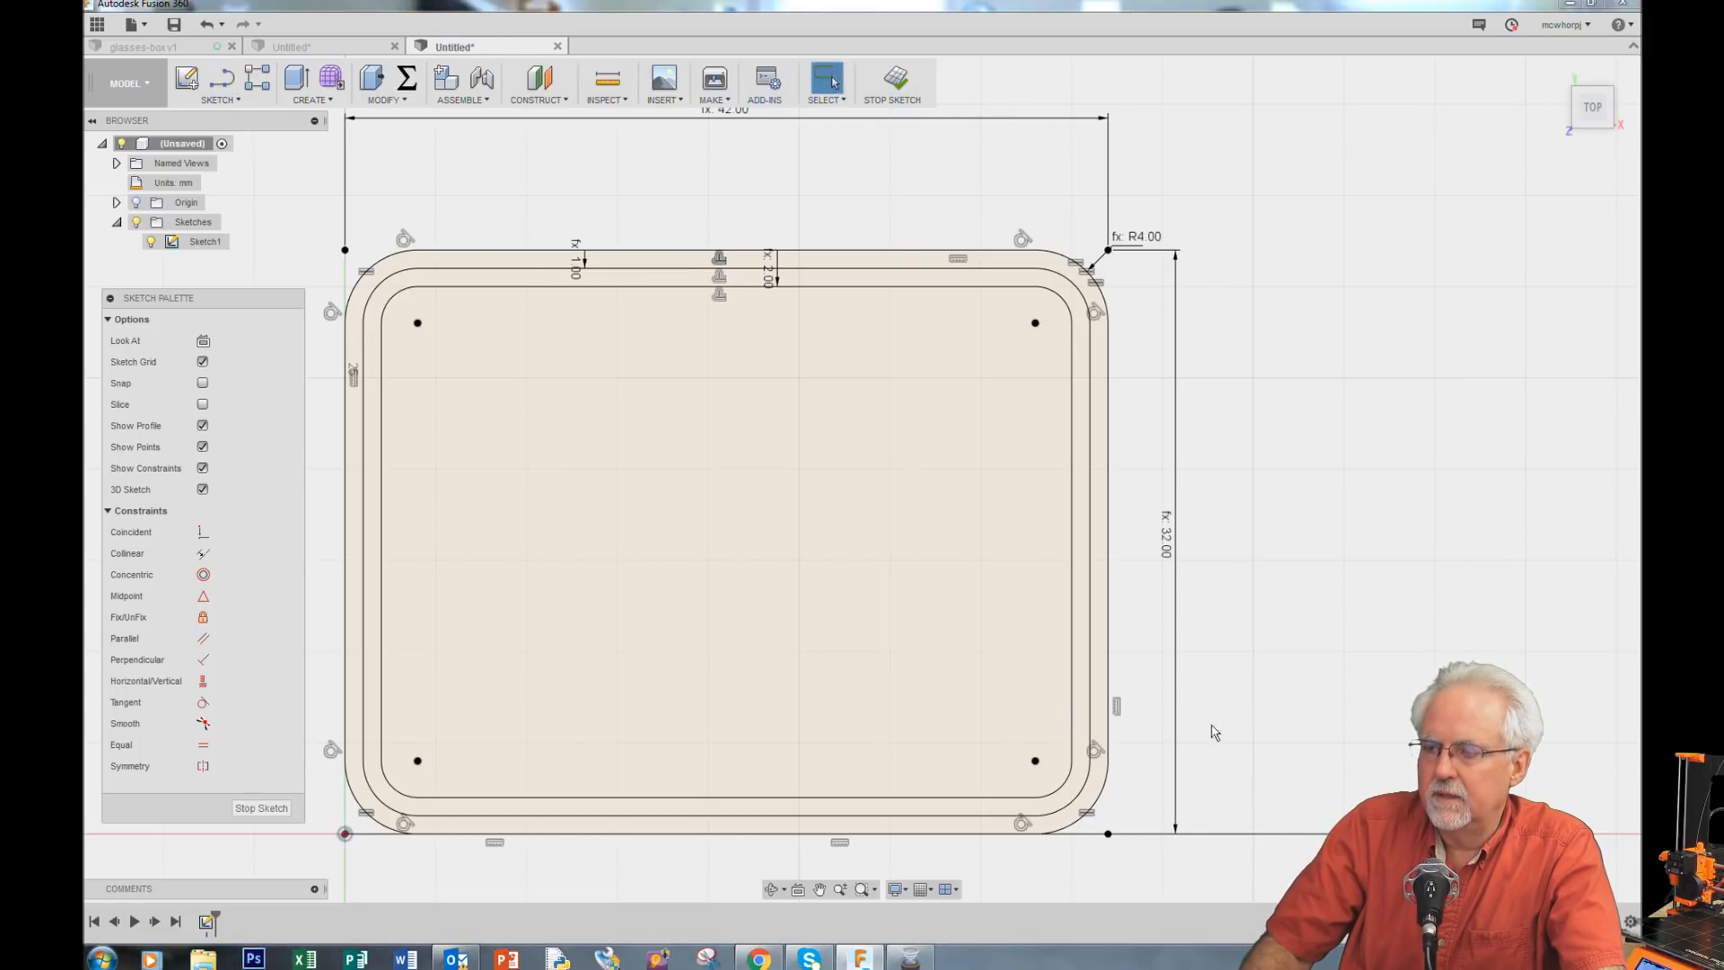
right_click(1232, 836)
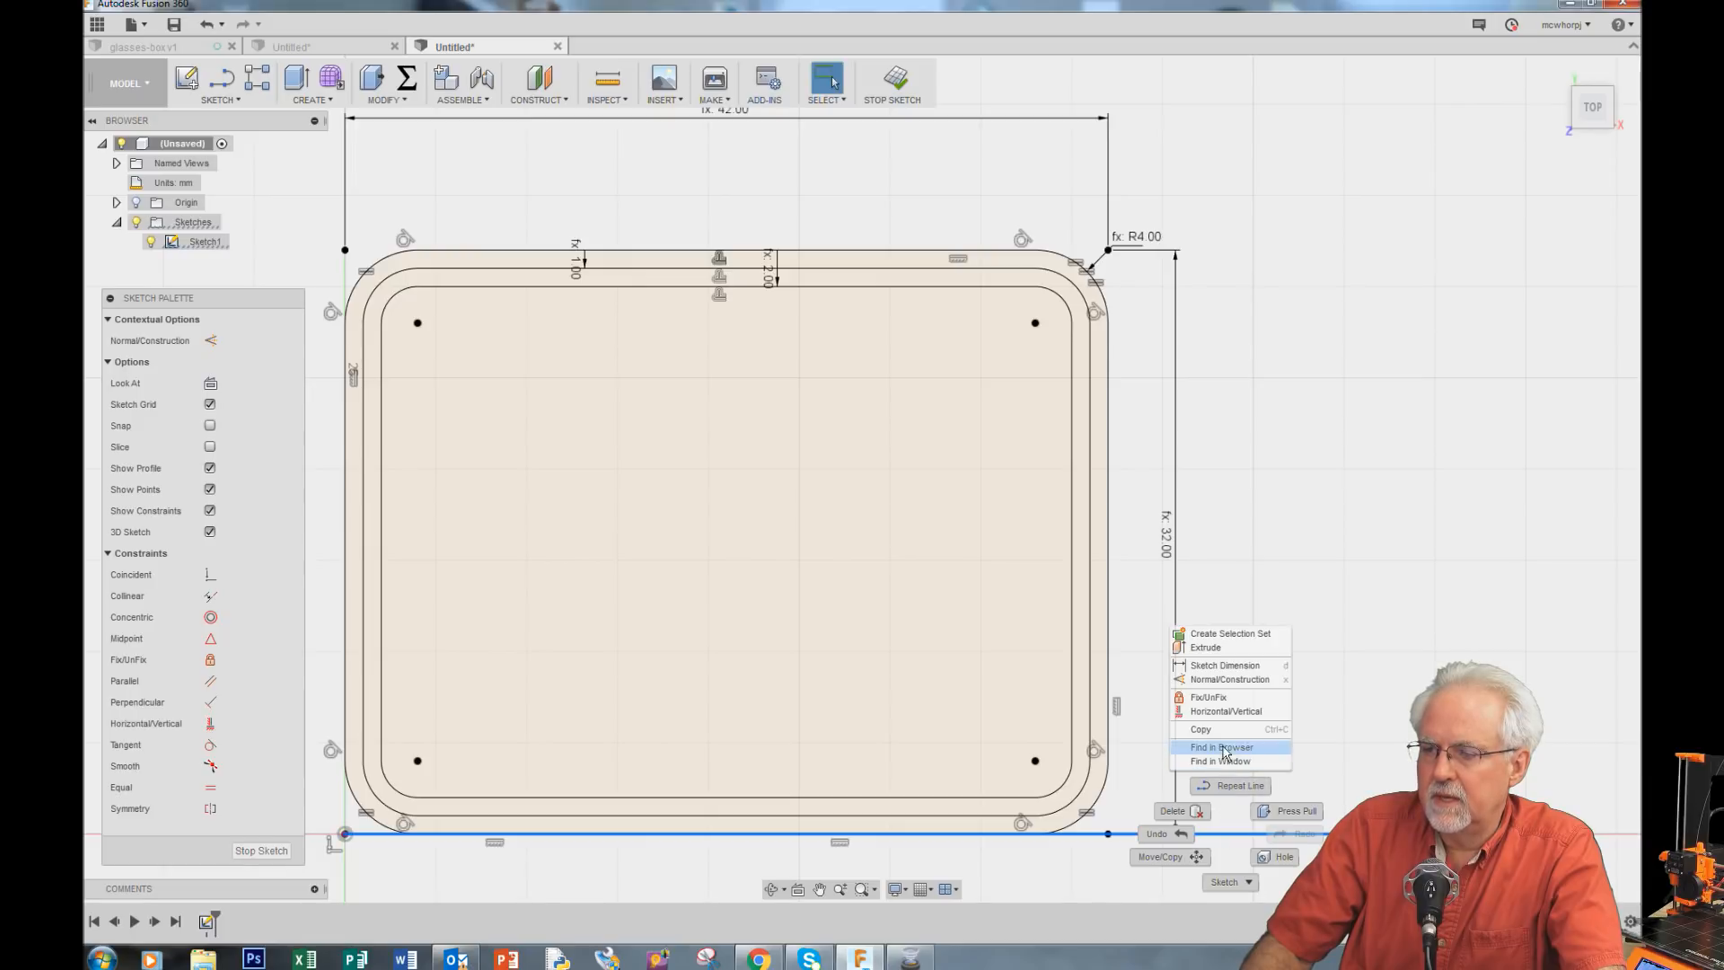
click(1222, 680)
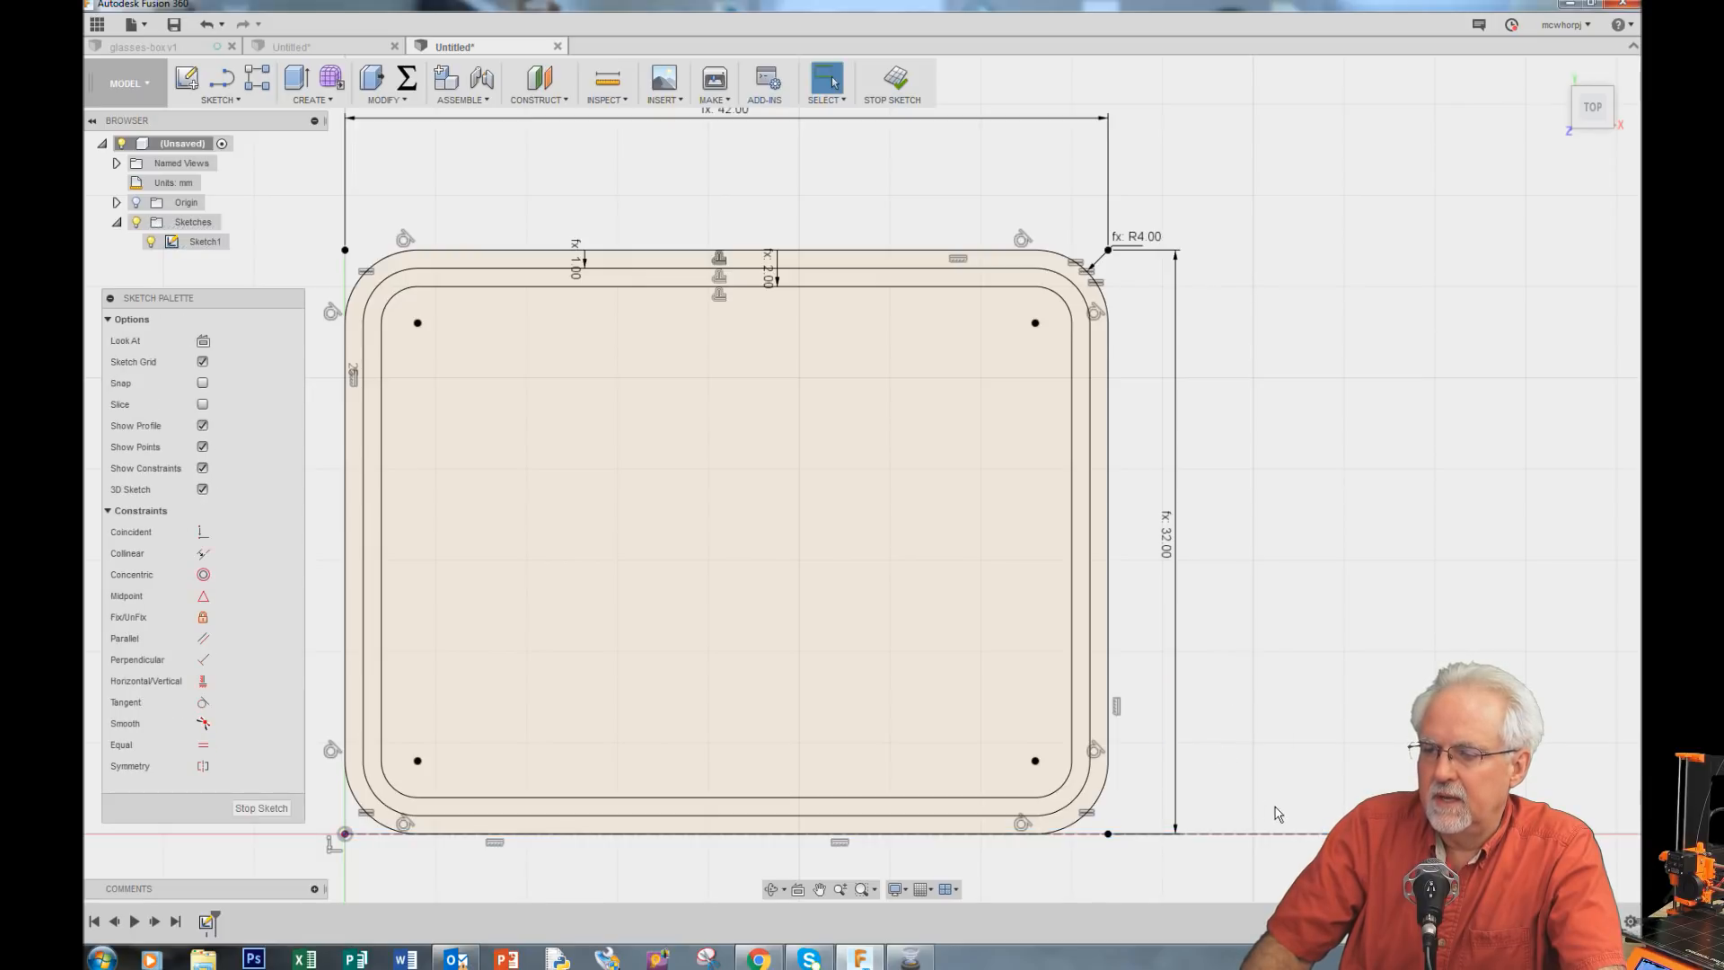
Step: Dimension the construction line's length to 65 mm
scroll(1268, 867, down, 1)
scroll(884, 200, down, 2)
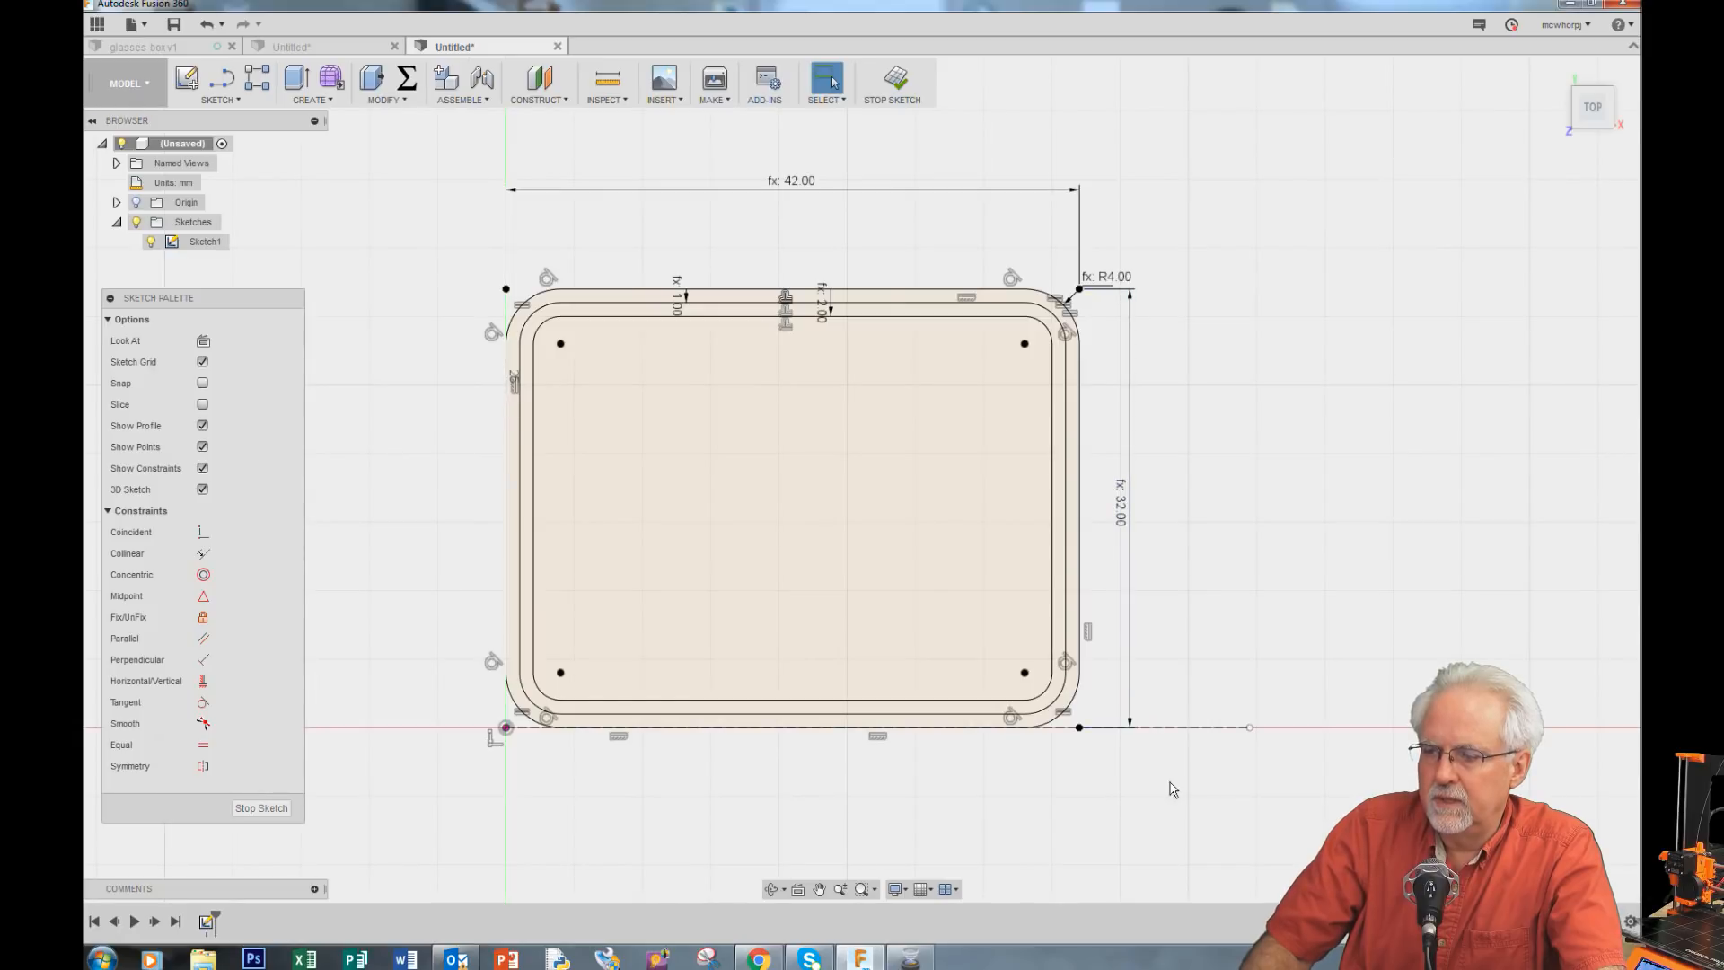
key(d)
click(1167, 730)
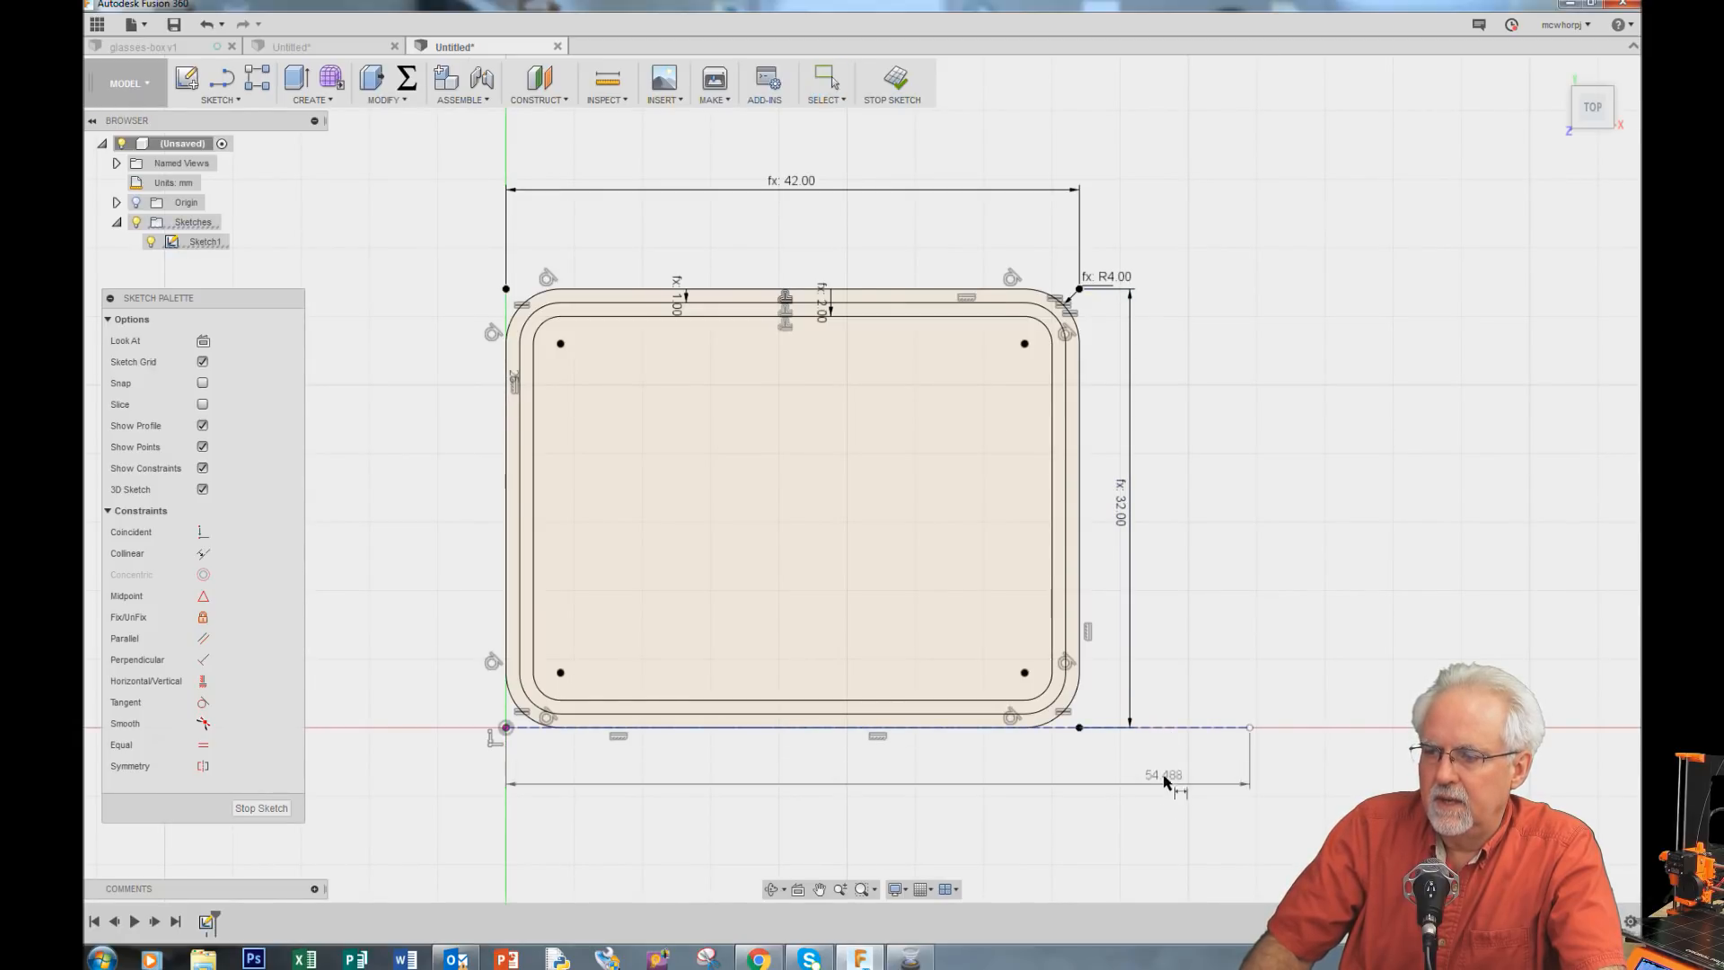
click(955, 858)
text(6)
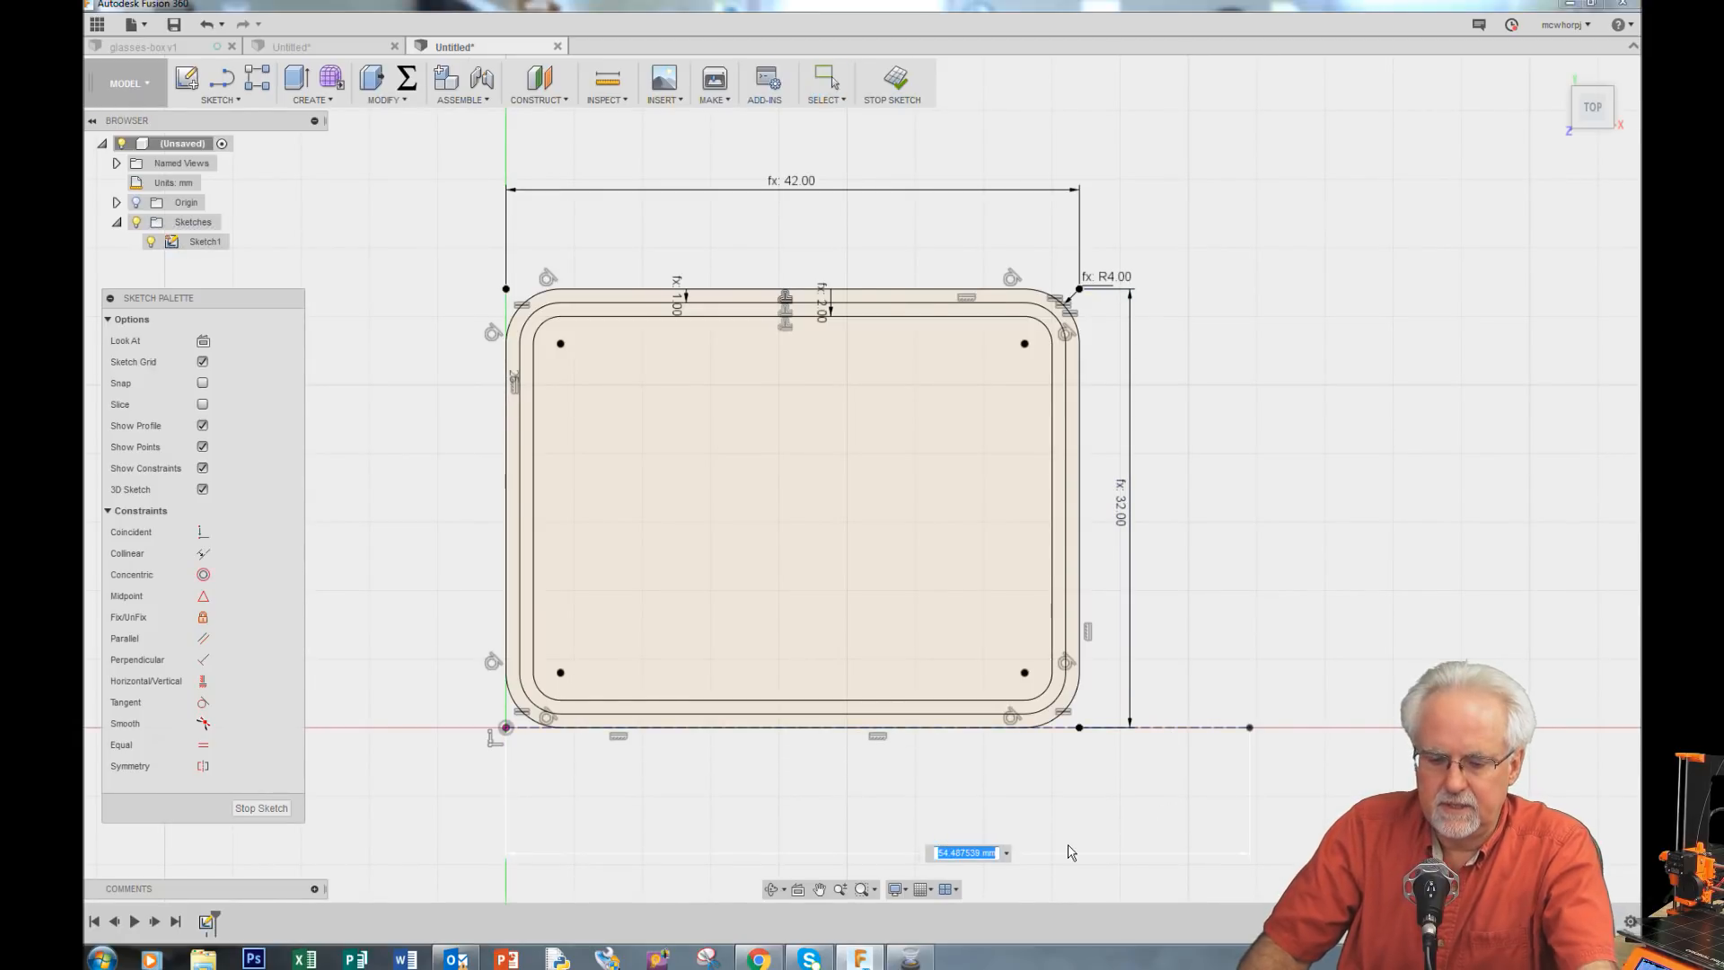
text(5)
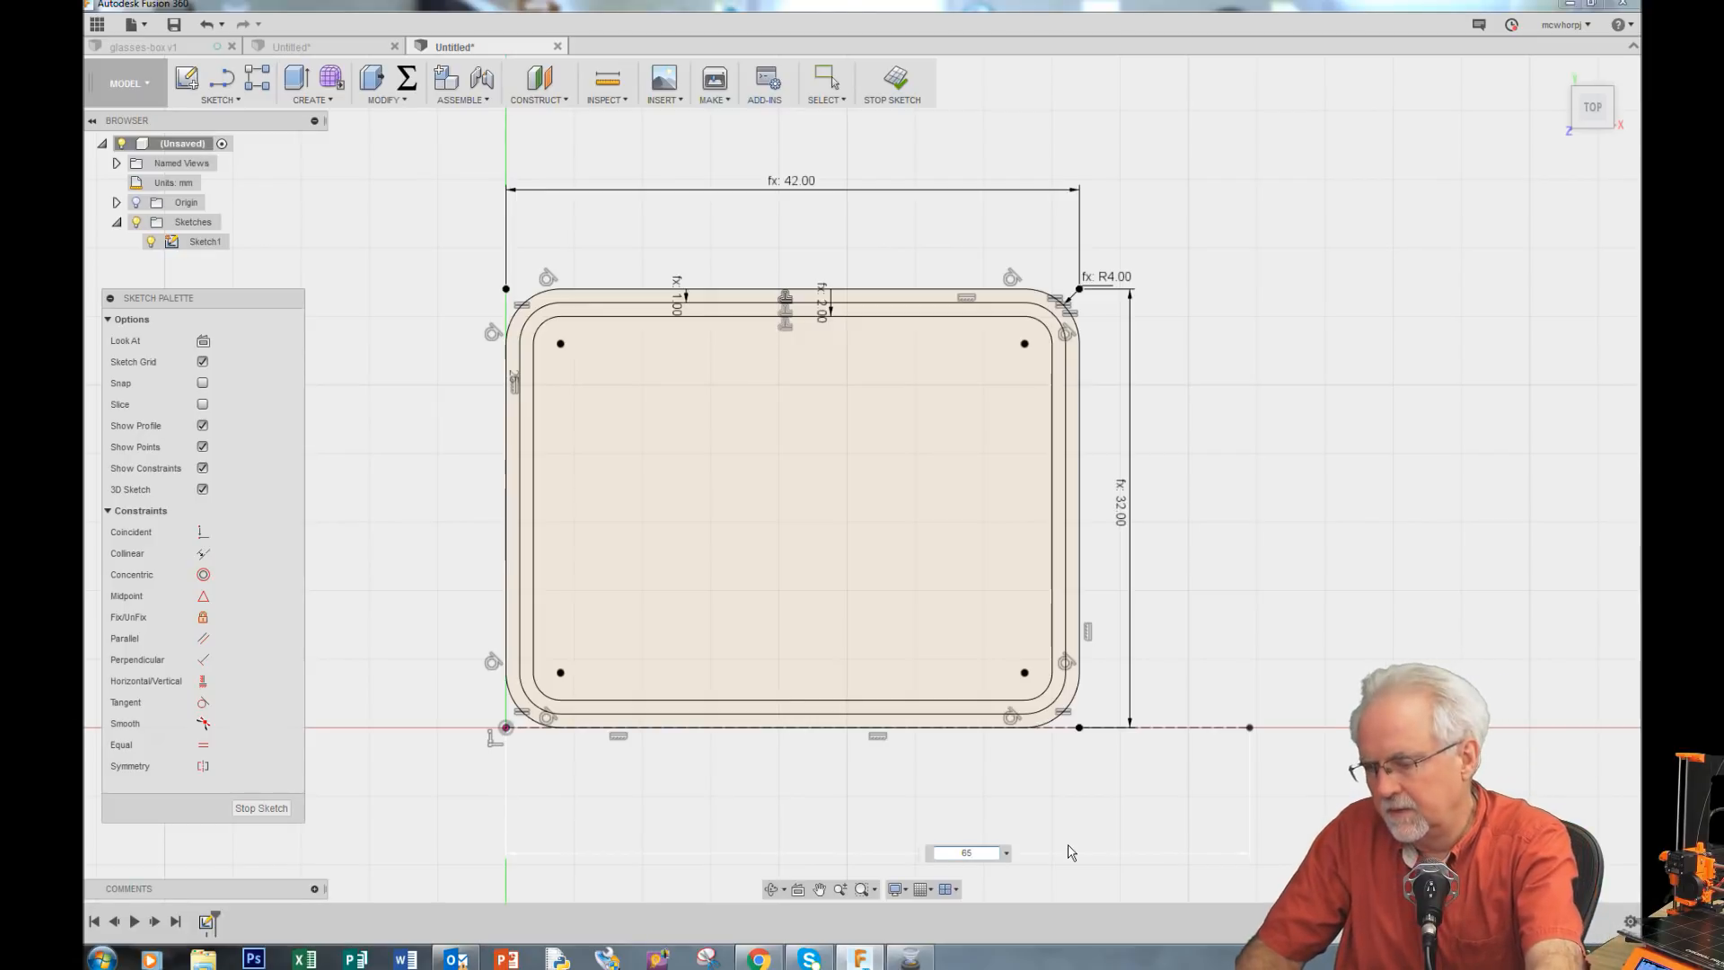
key(Return)
Step: Draw a two-point rectangle from the construction line's end, about 36 mm wide and 31 mm tall
scroll(1186, 790, down, 1)
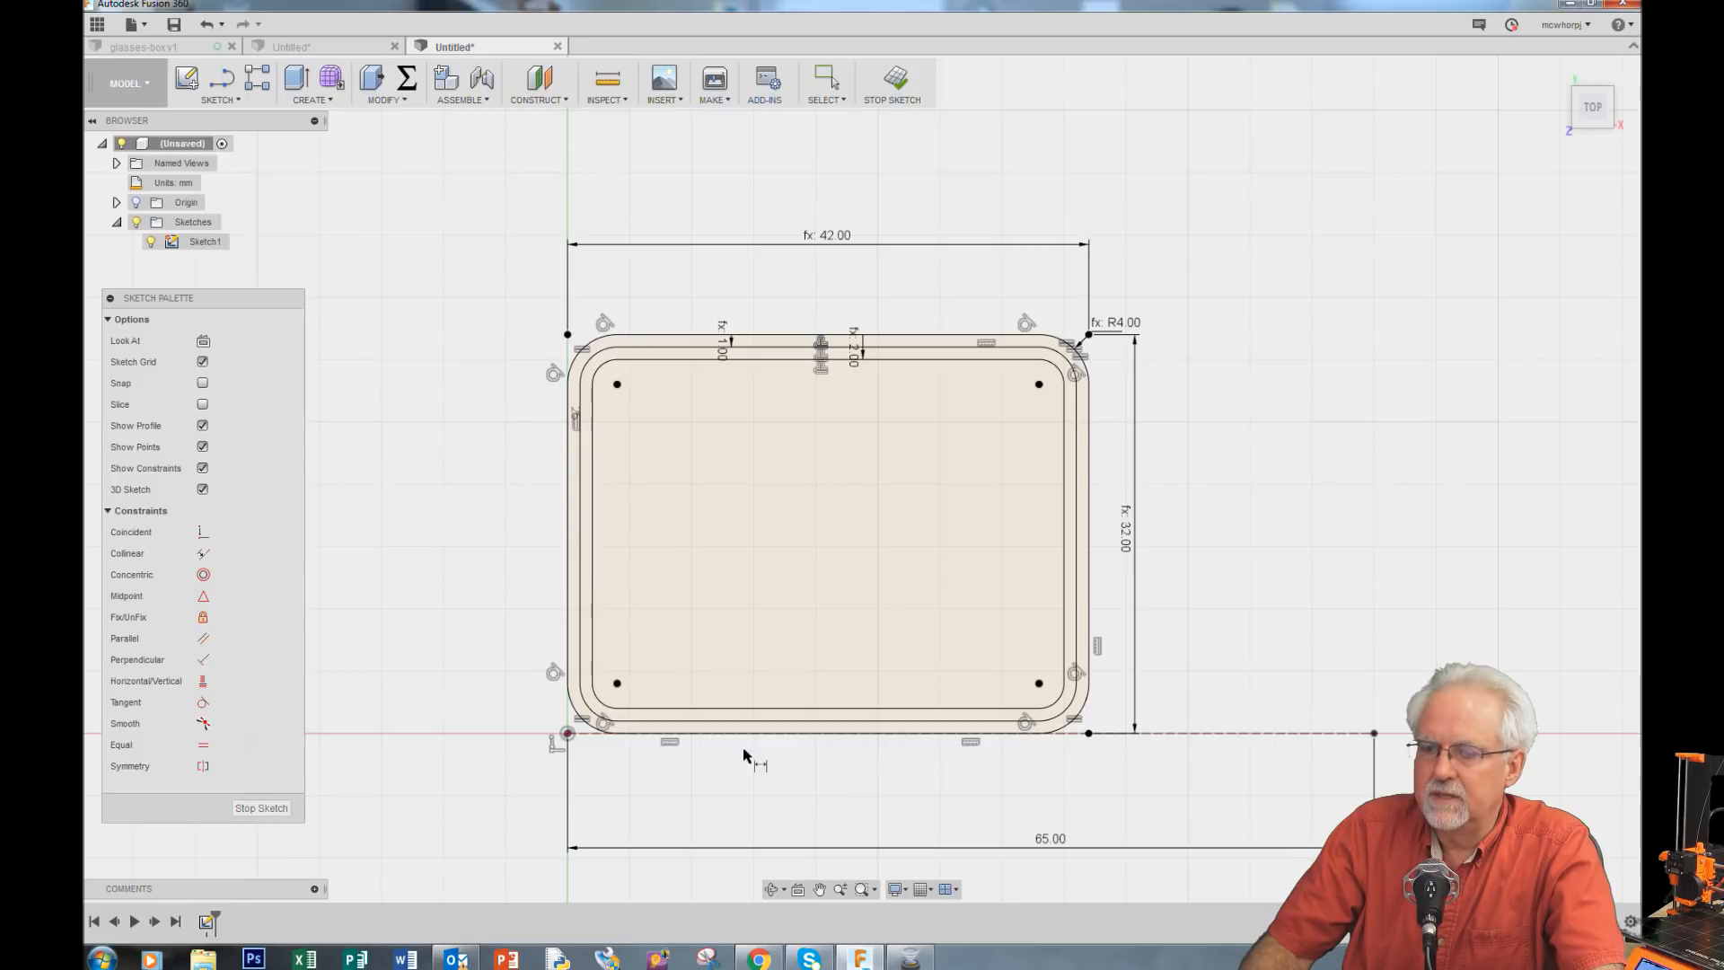
scroll(474, 635, down, 2)
scroll(1443, 628, up, 2)
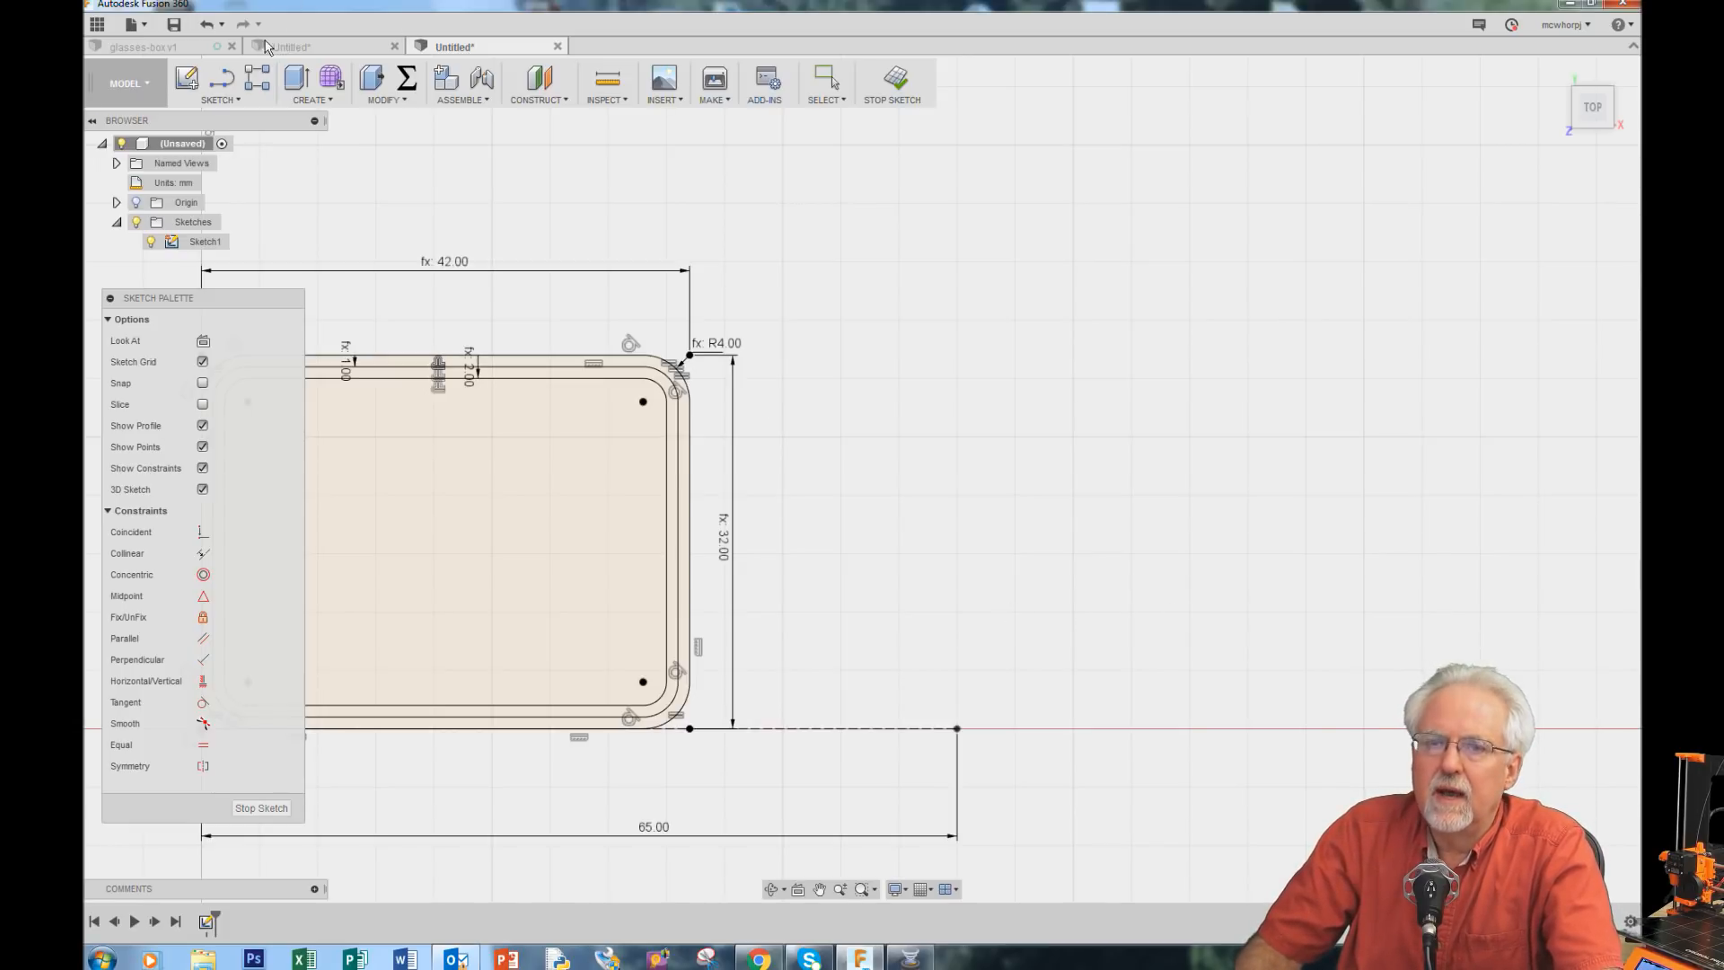
click(240, 99)
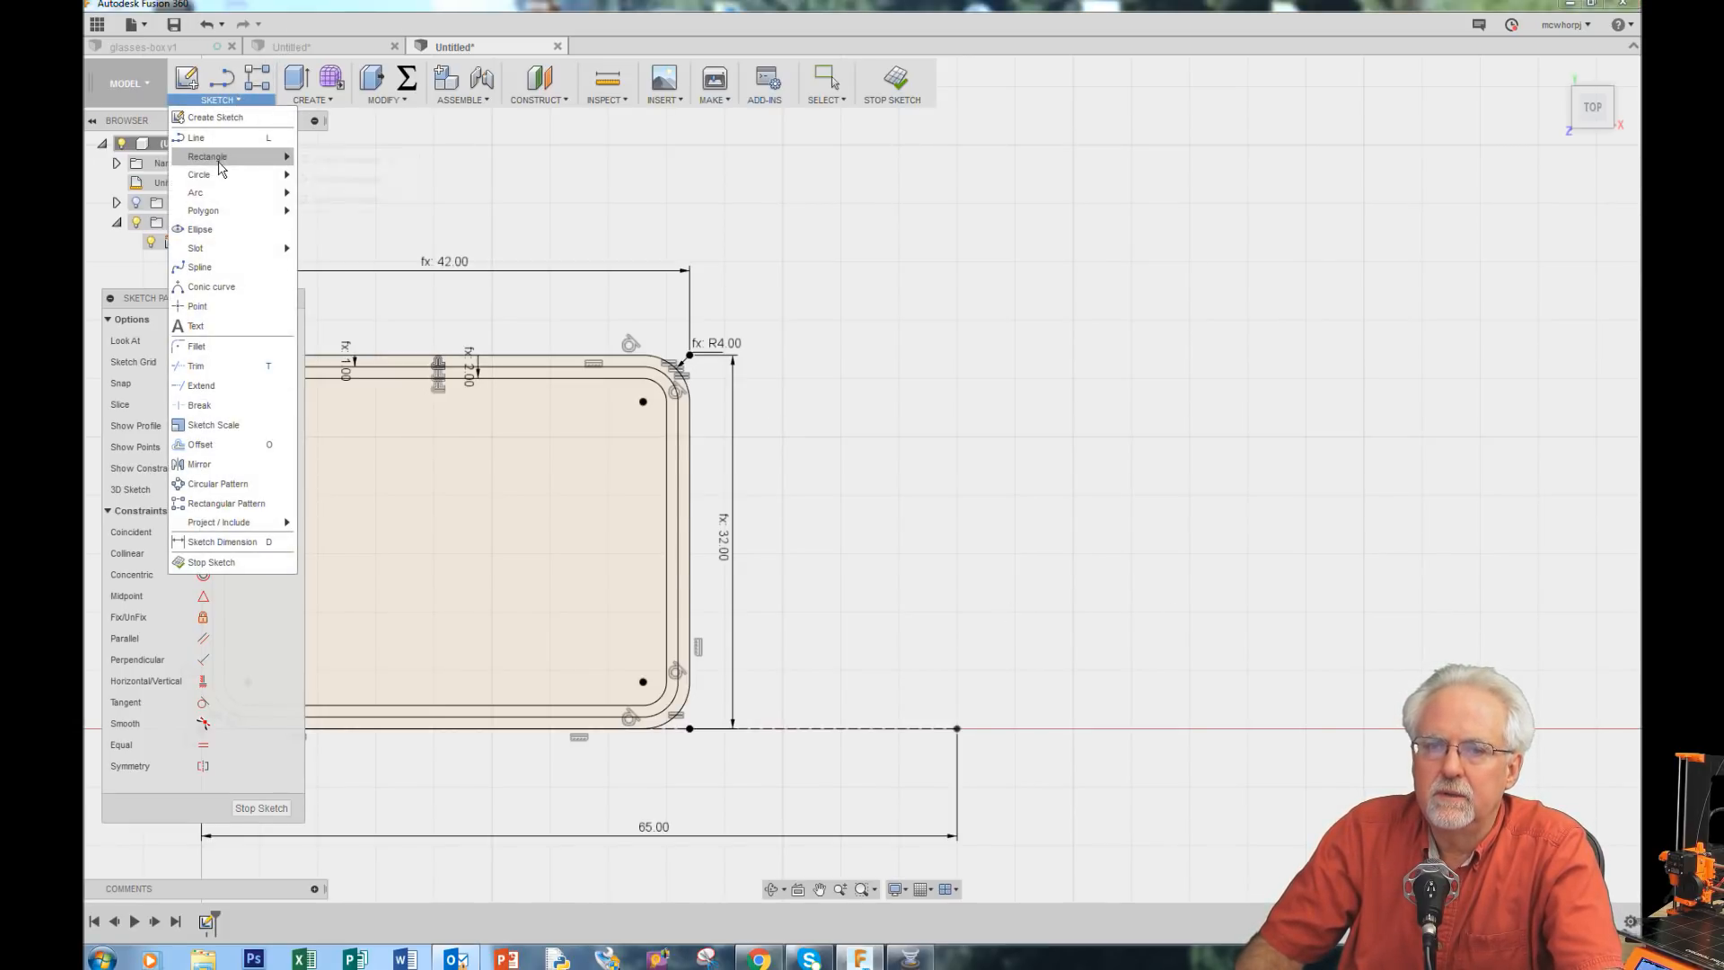
click(957, 733)
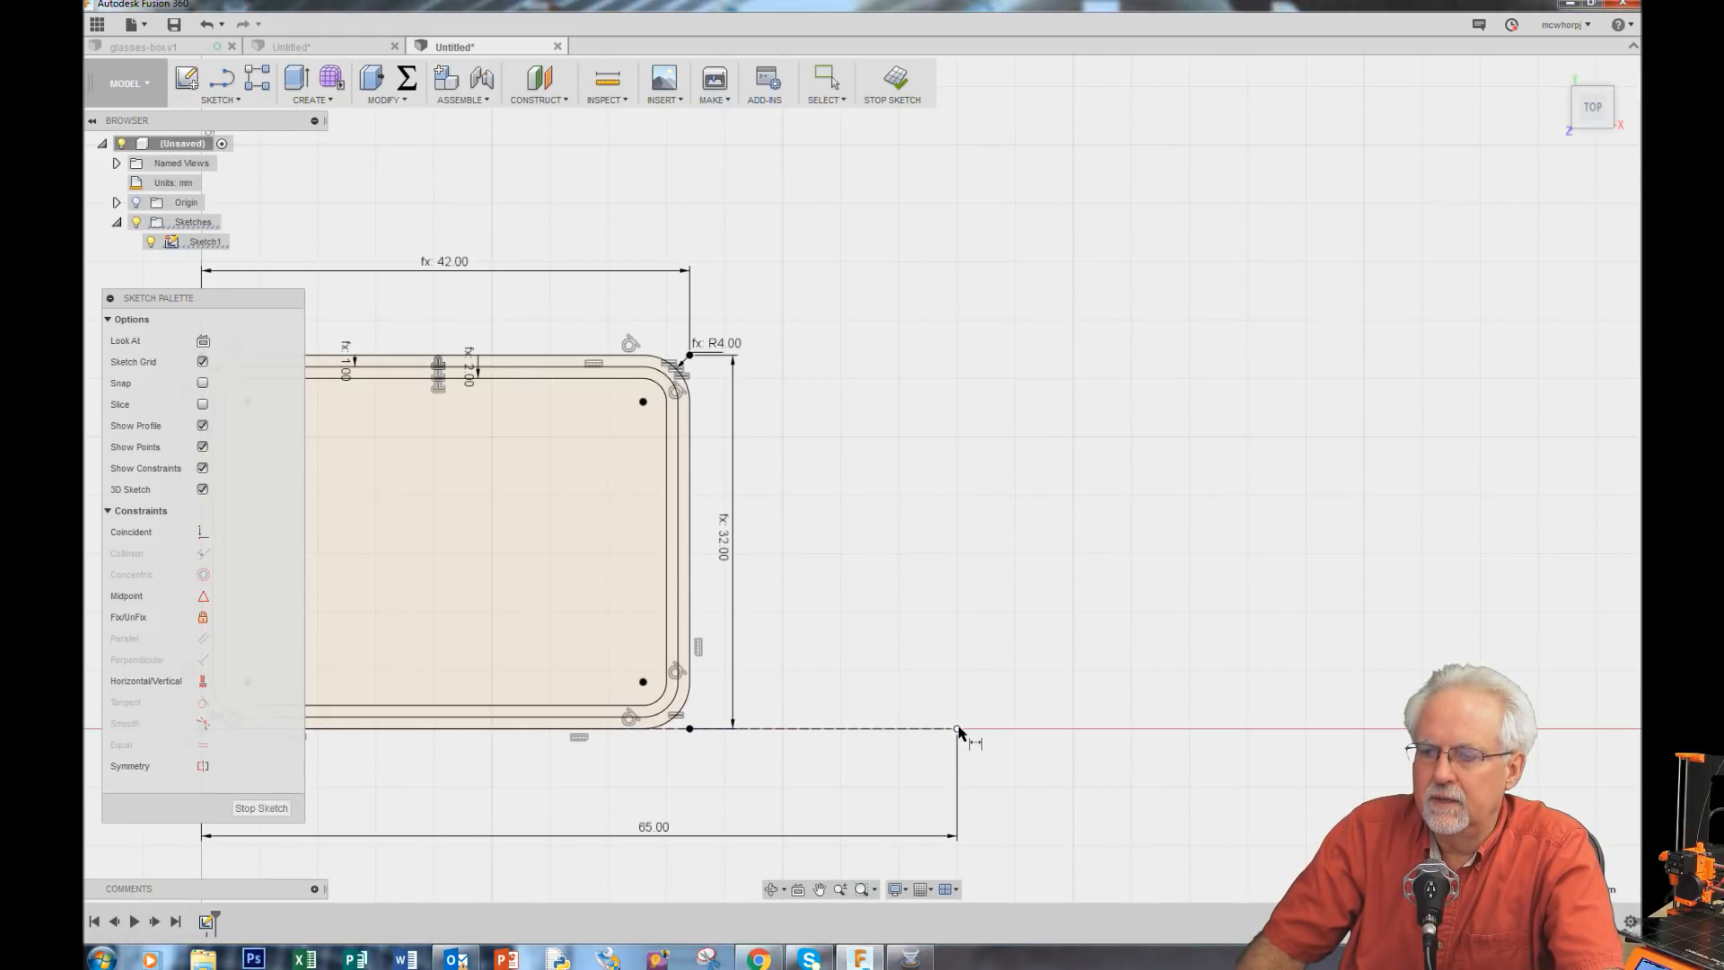
click(231, 101)
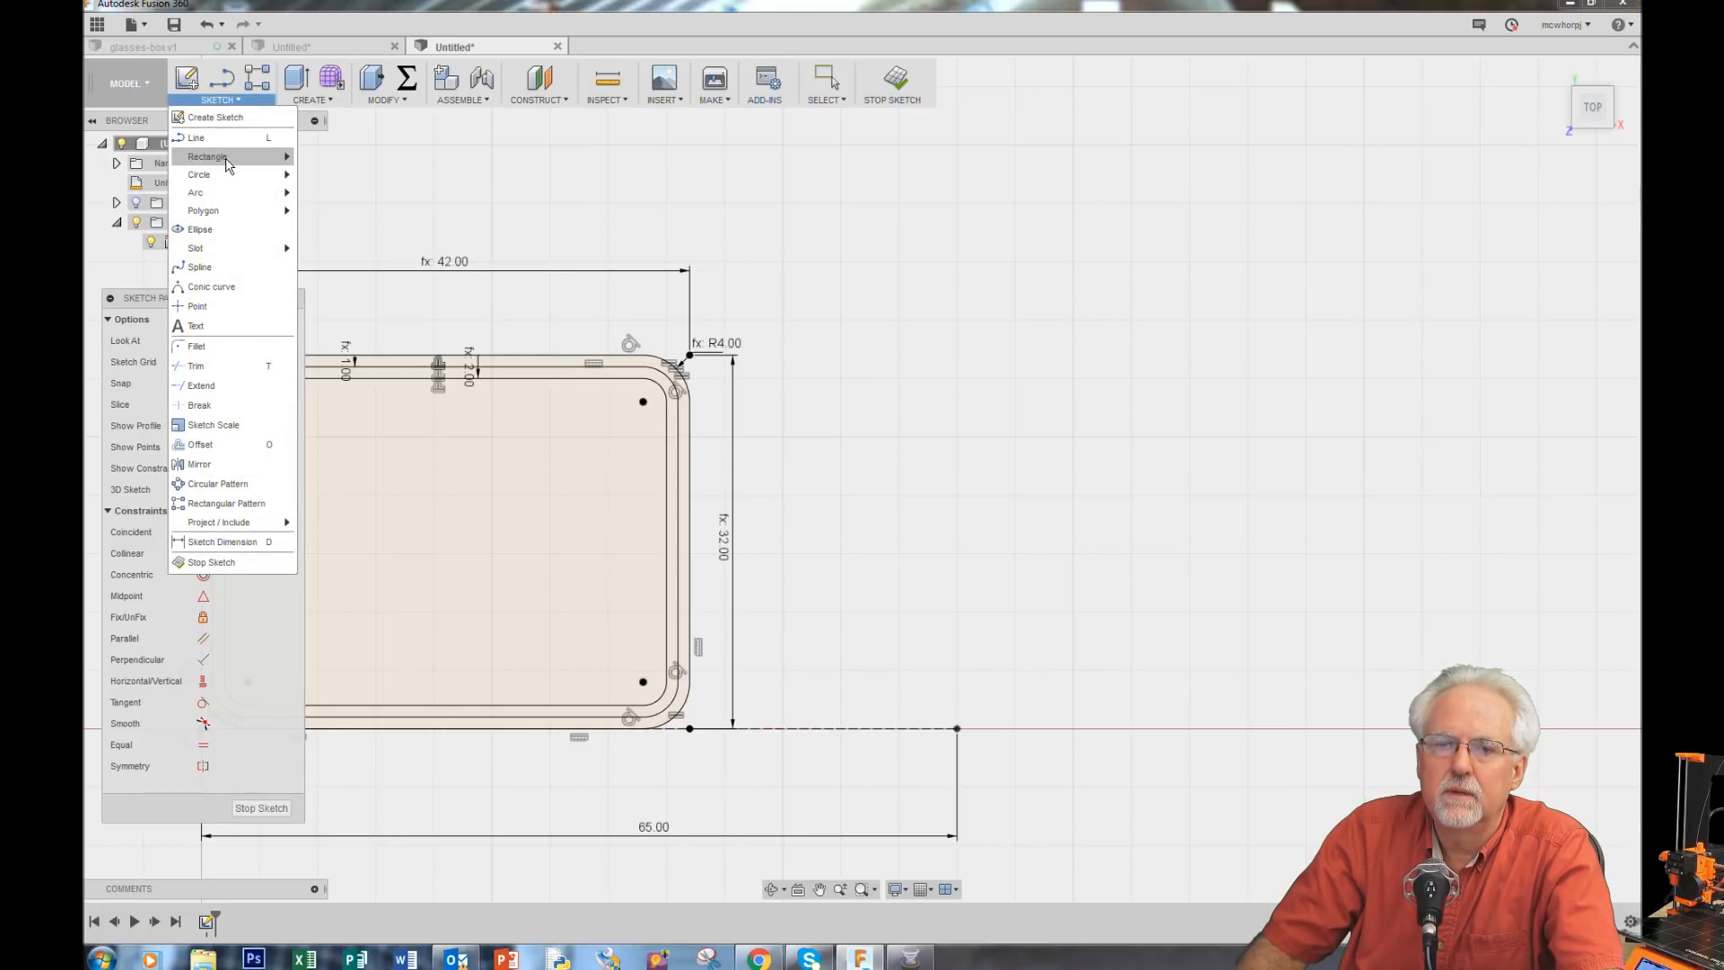
mouse_move(229, 161)
click(346, 160)
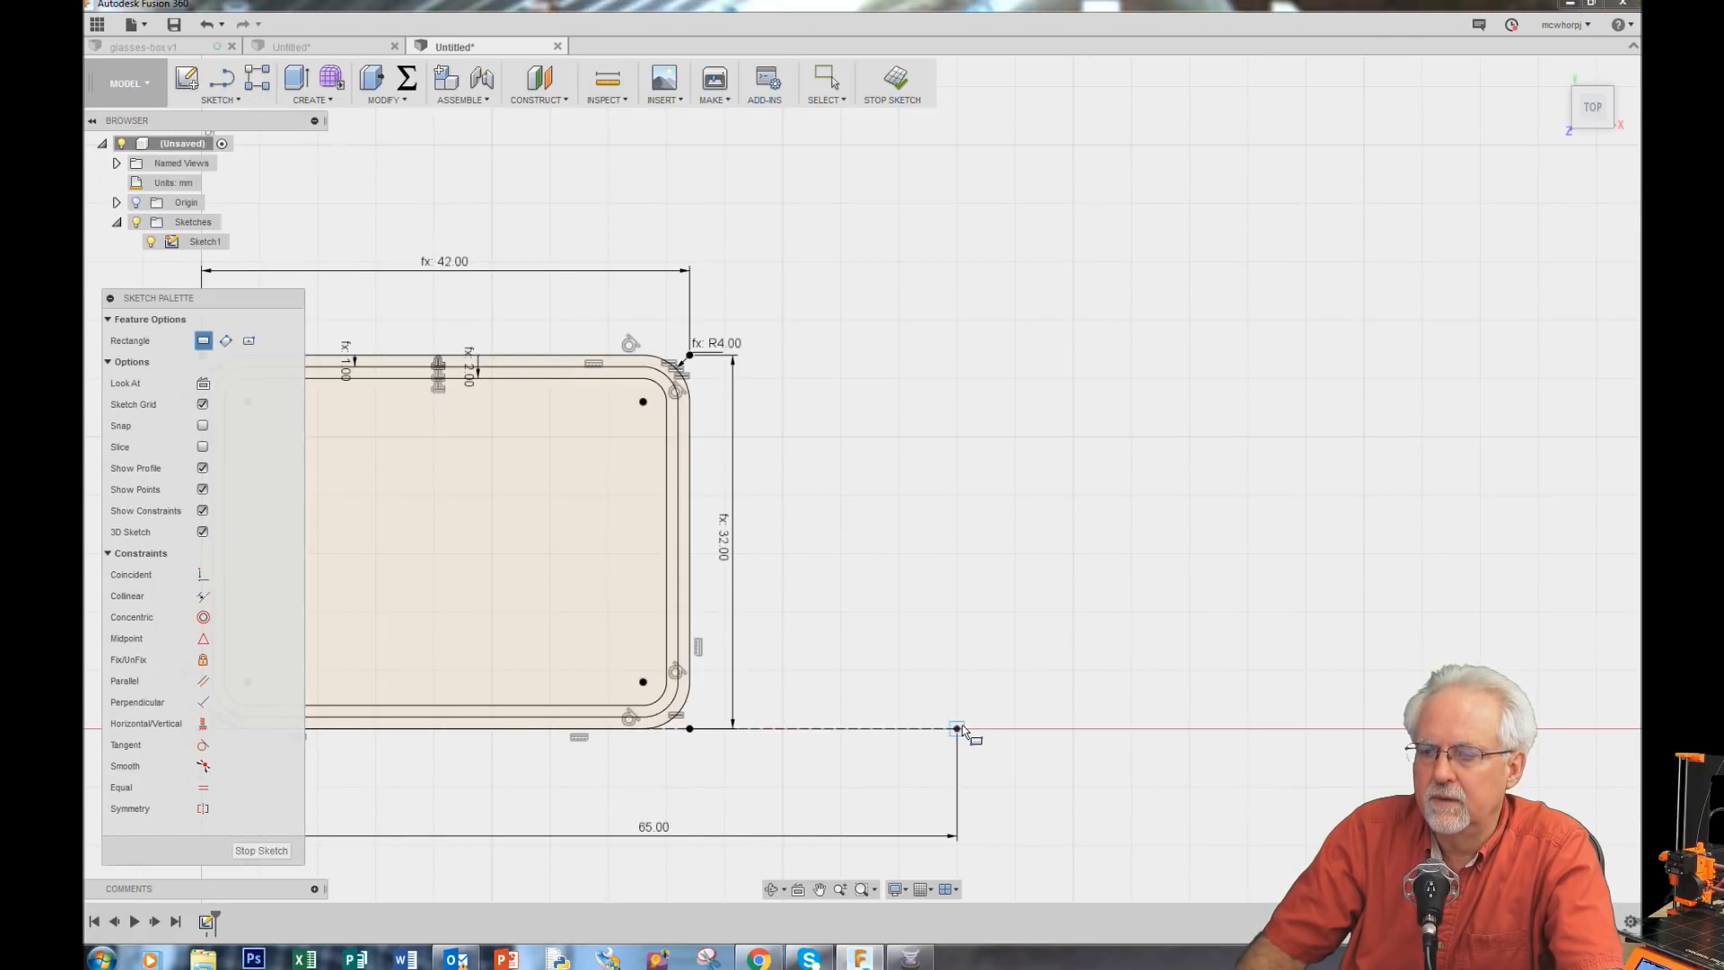
click(957, 728)
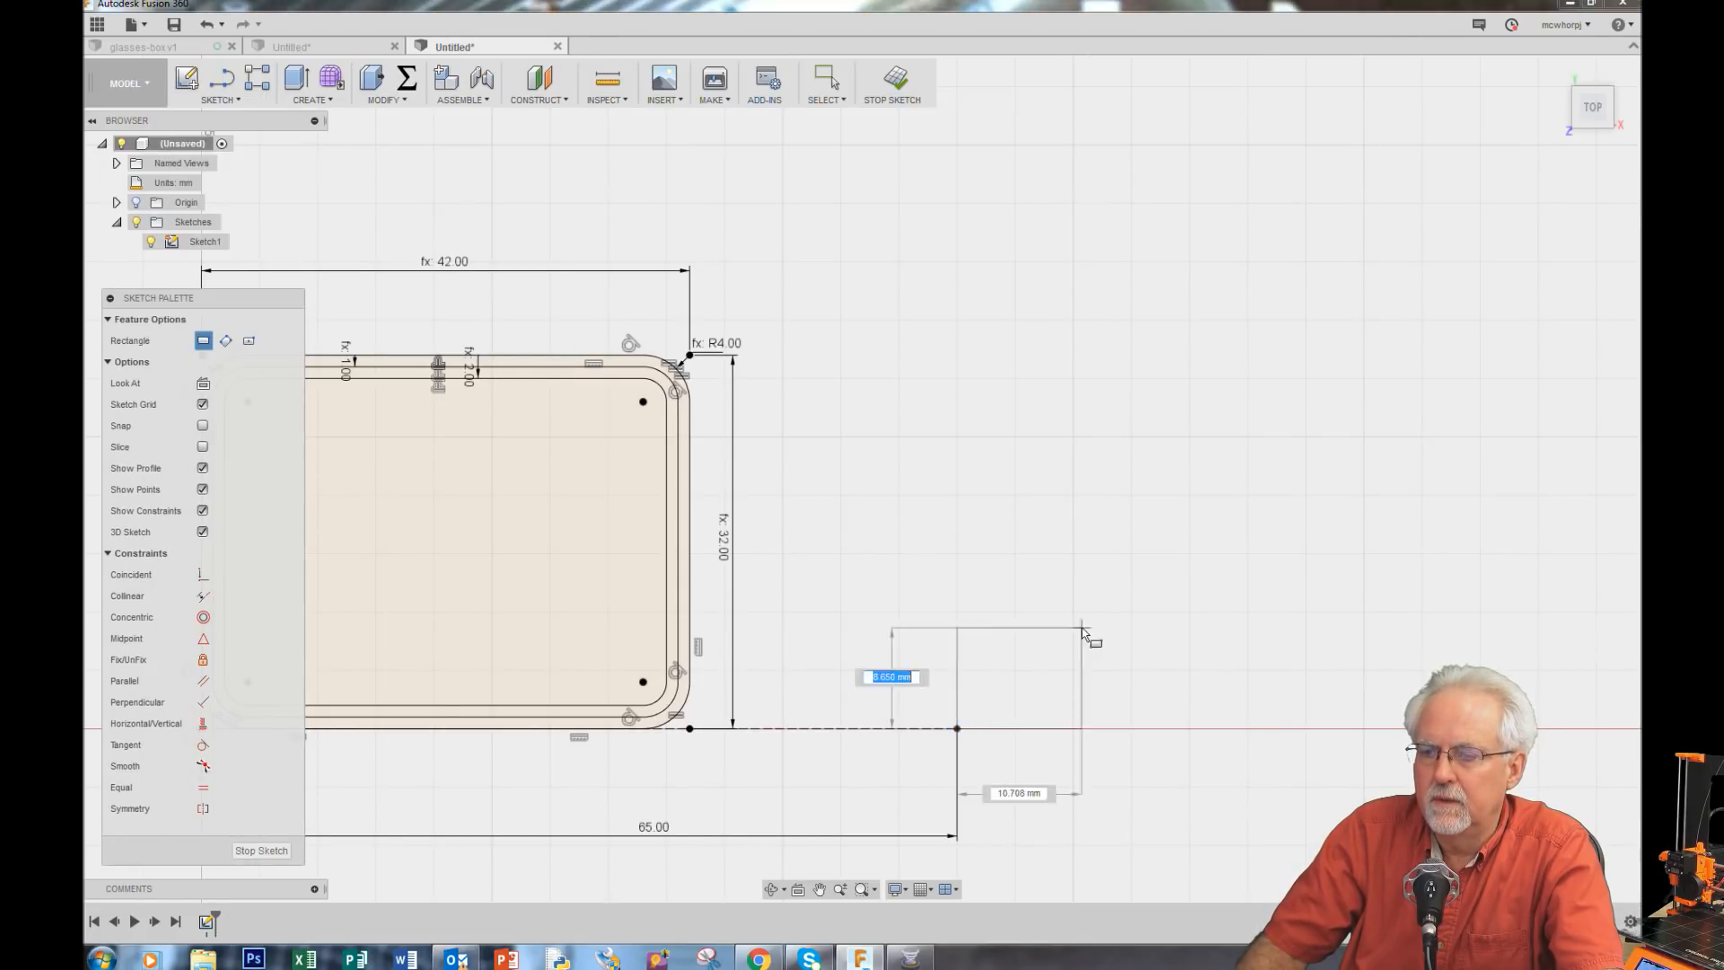
click(1380, 370)
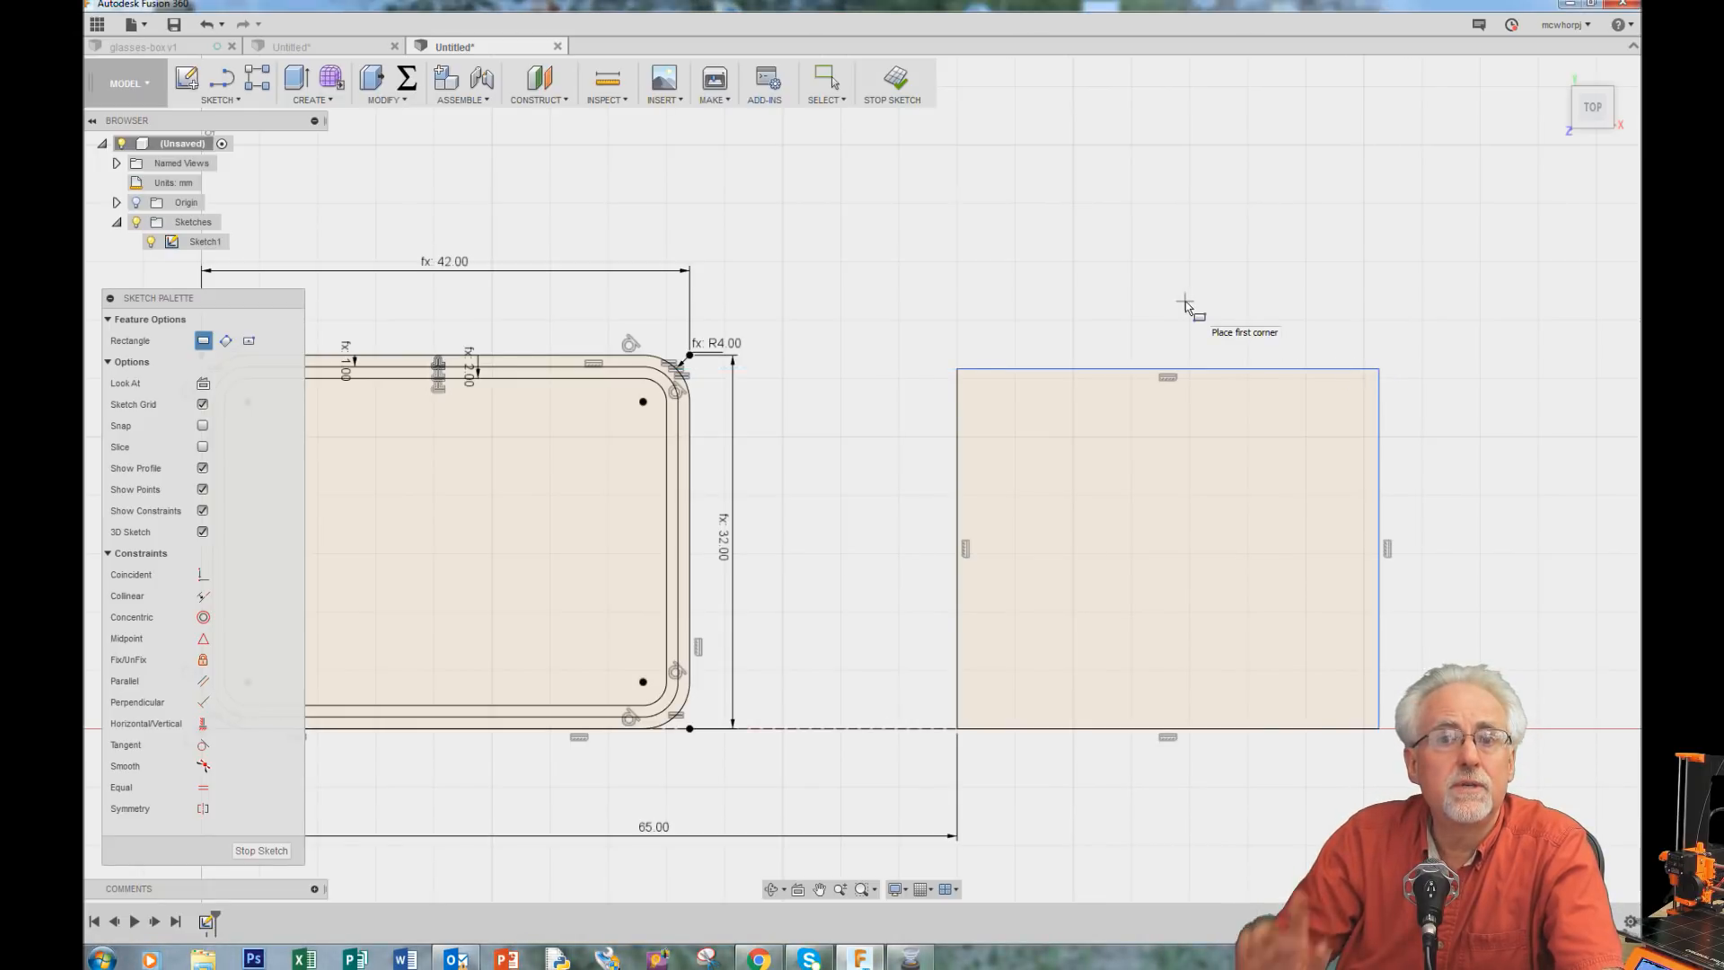
Step: Dimension the new rectangle's top edge to the width parameter
key(d)
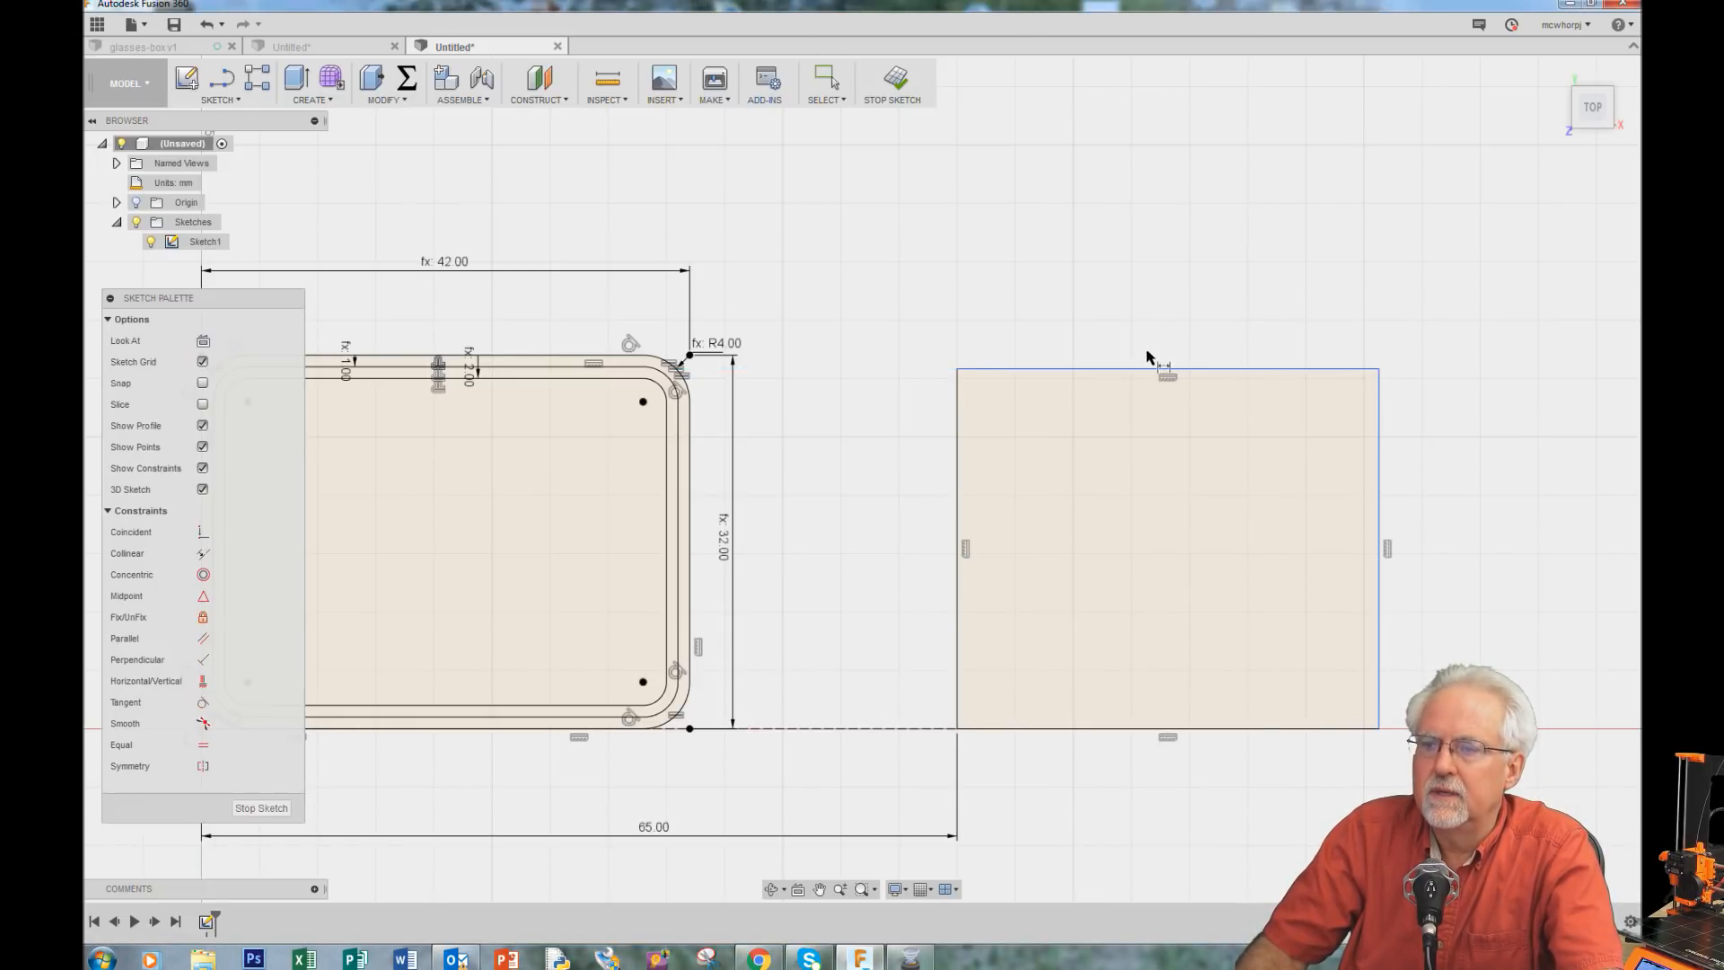
click(1158, 369)
click(1150, 259)
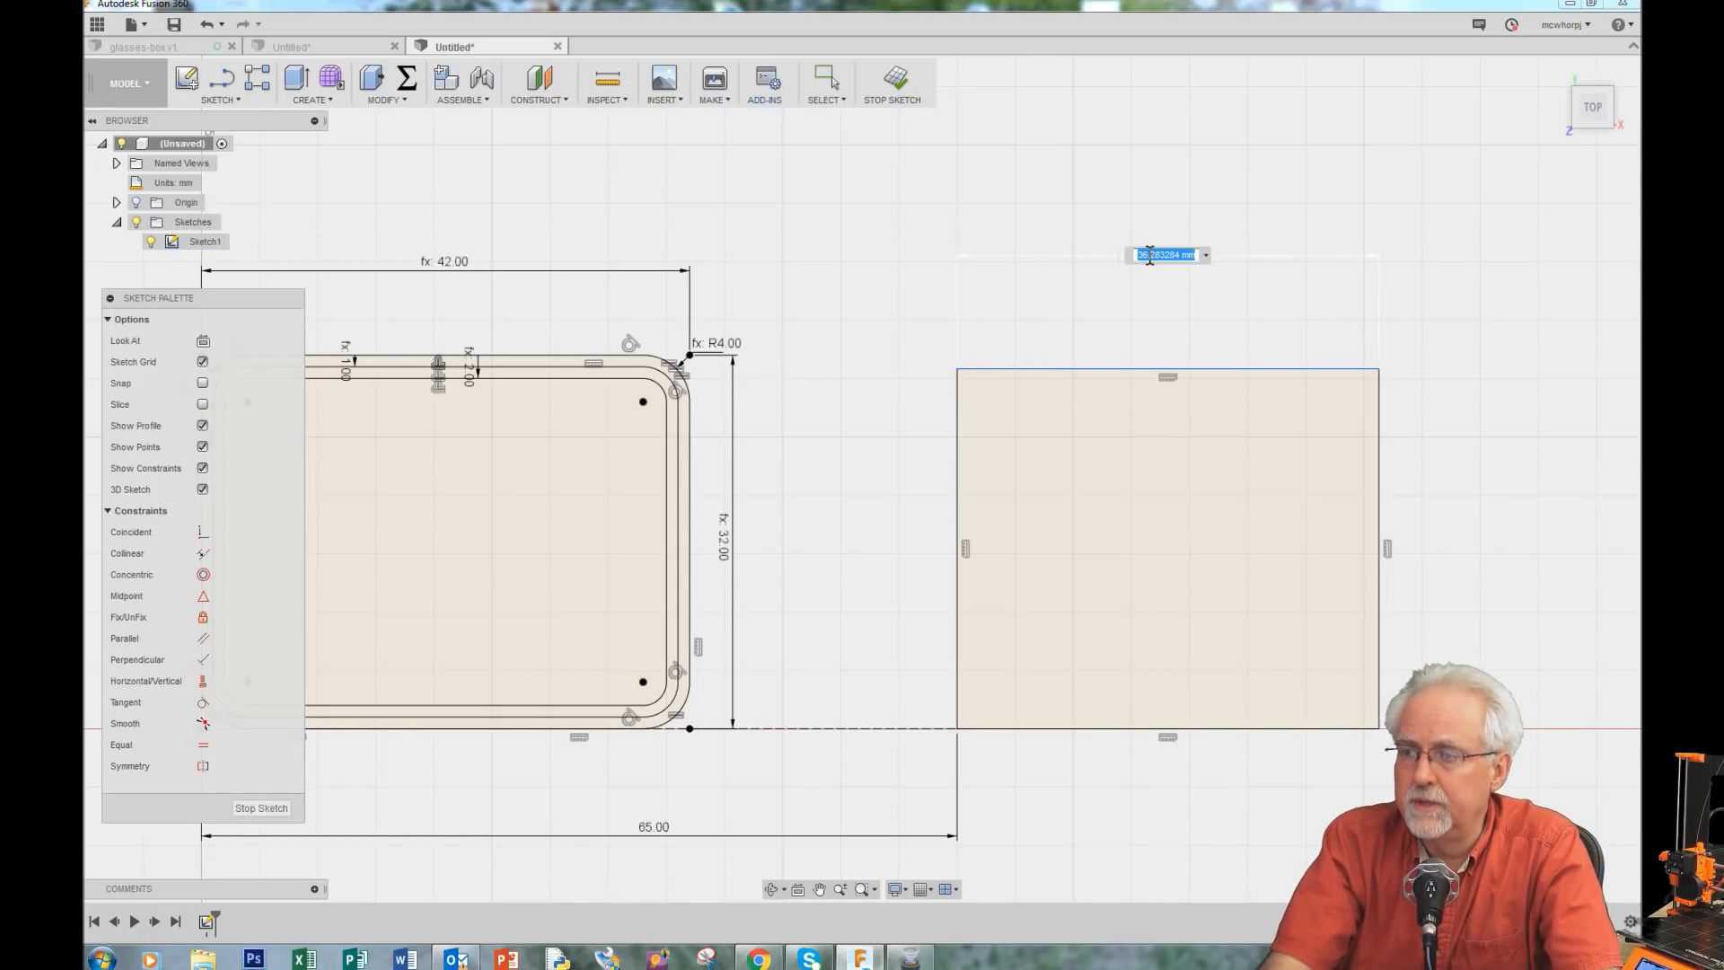
text(width)
key(Return)
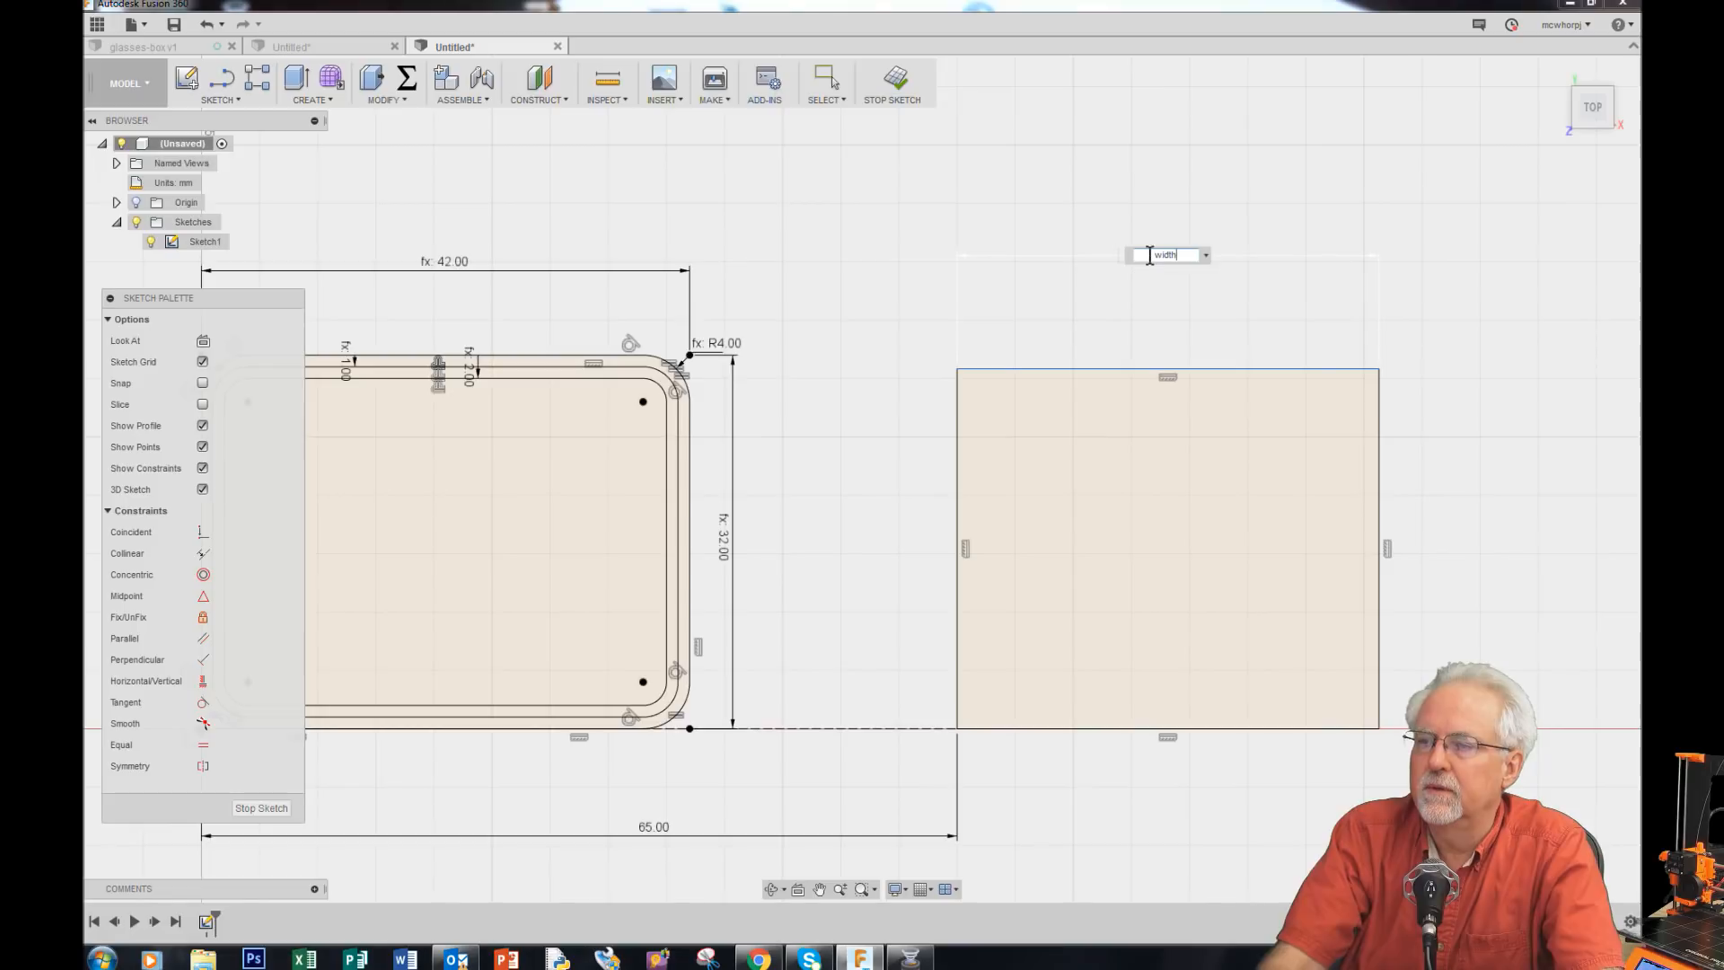
key(Return)
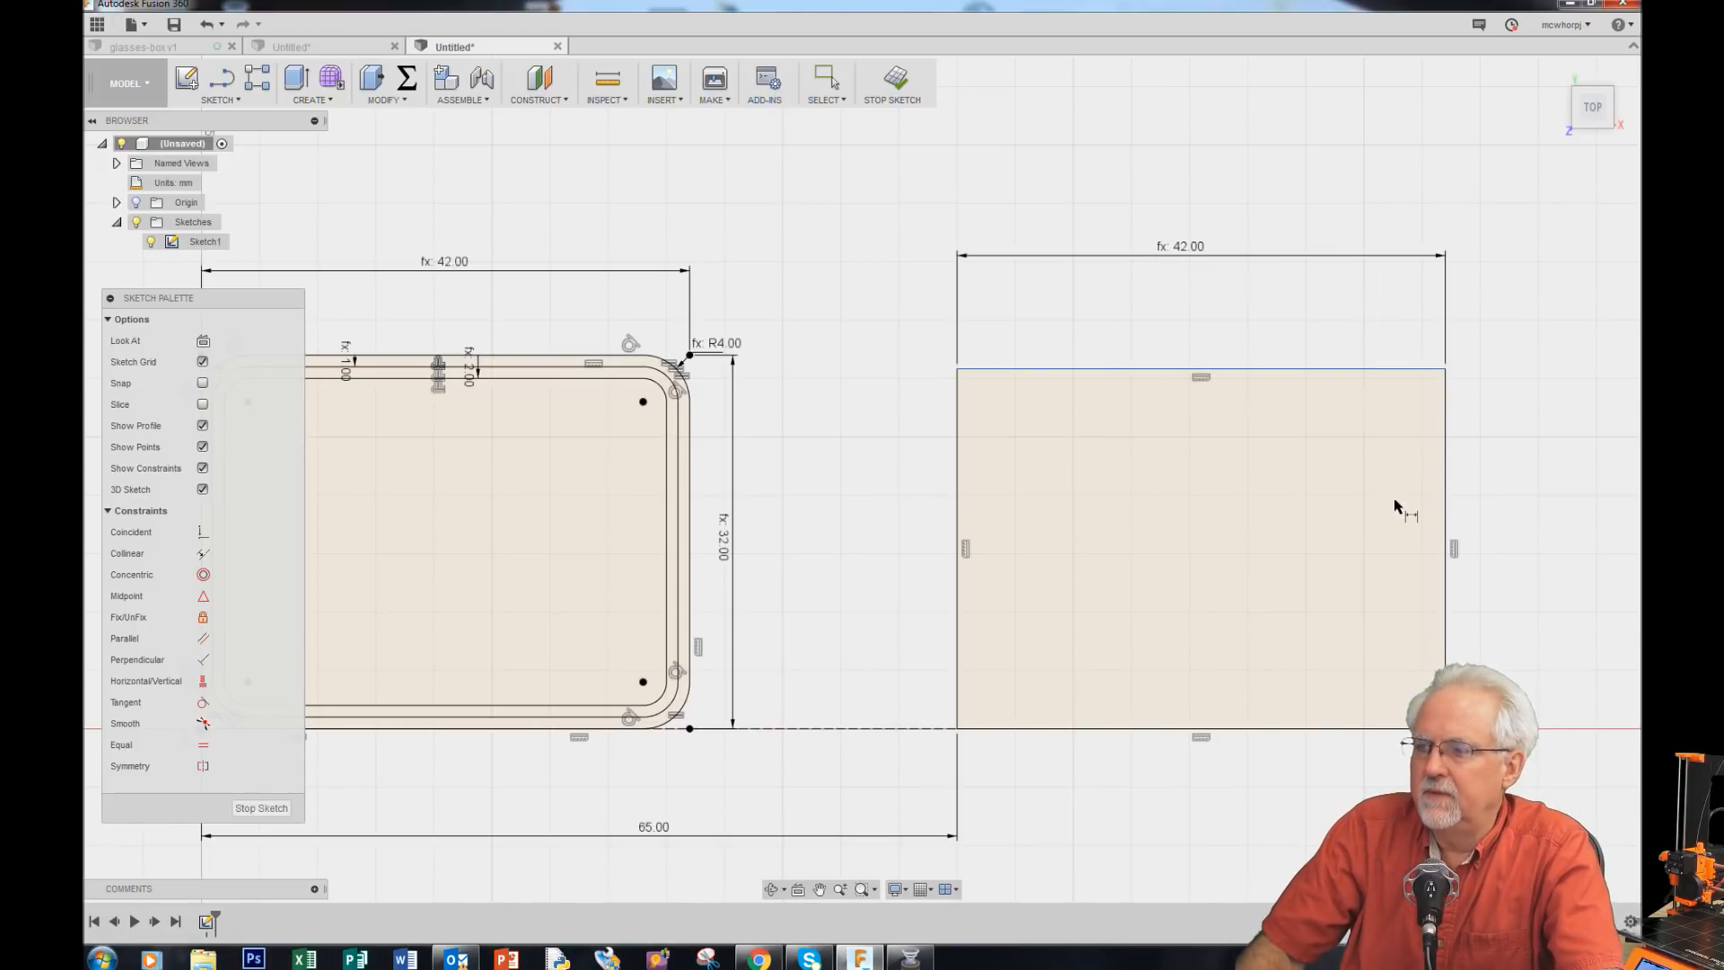
Step: Dimension the new rectangle's right edge to the length parameter
click(1446, 539)
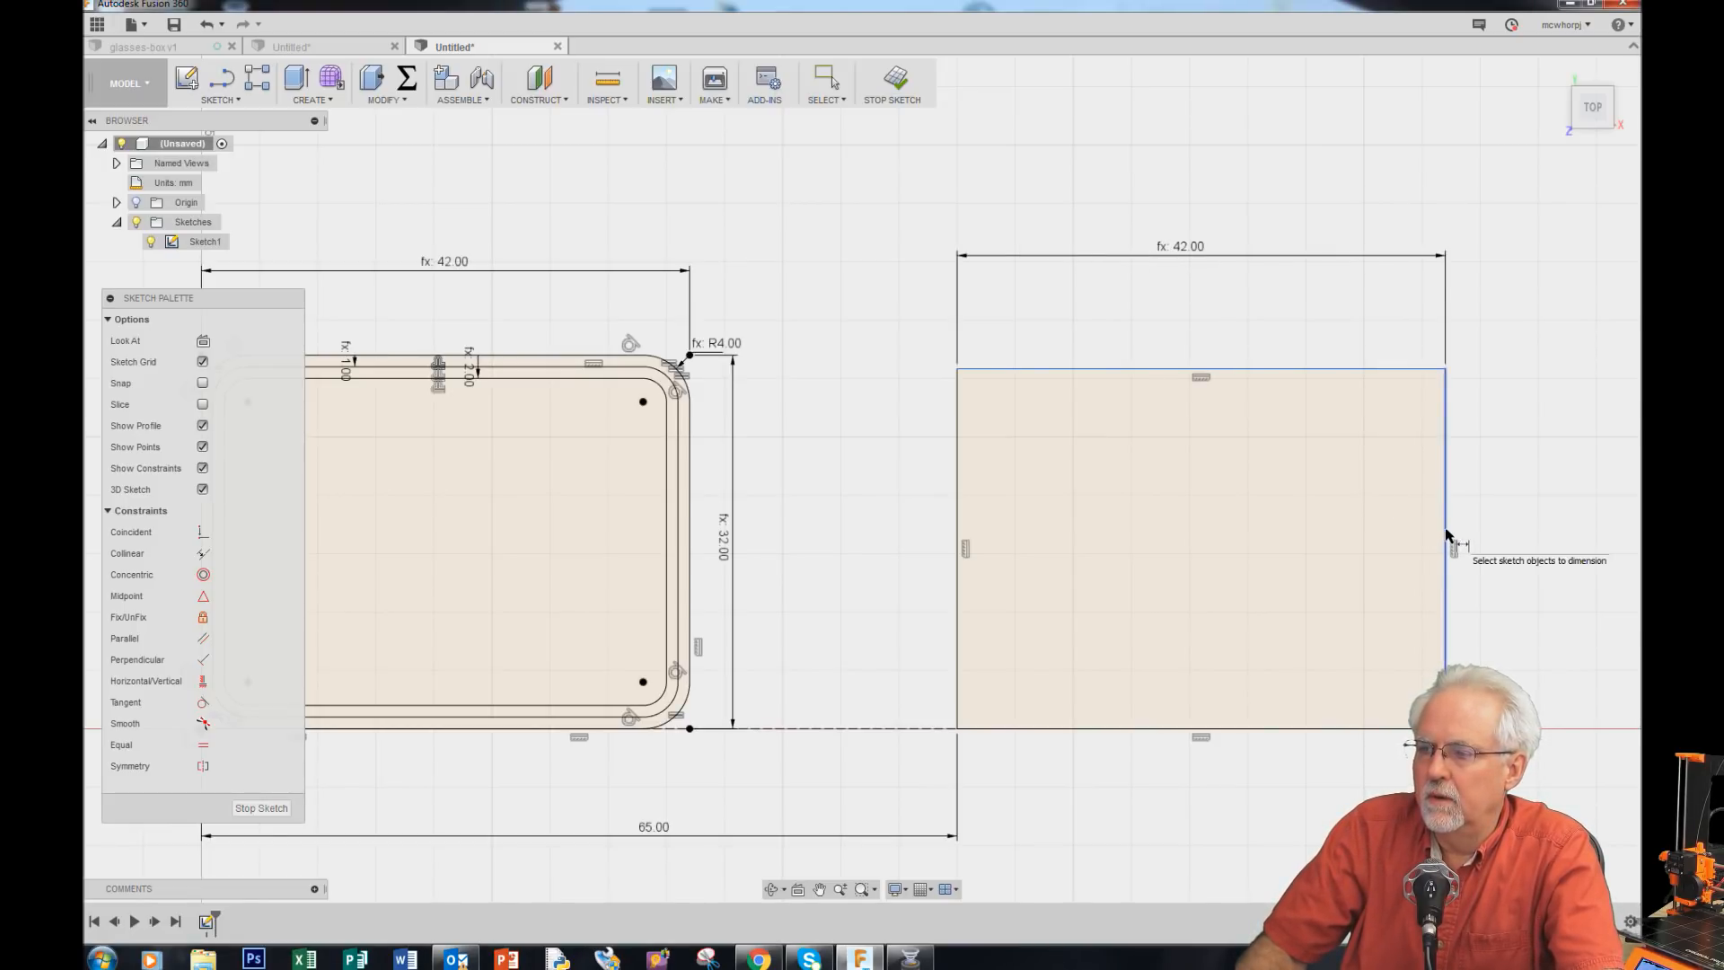
click(1545, 541)
text(le)
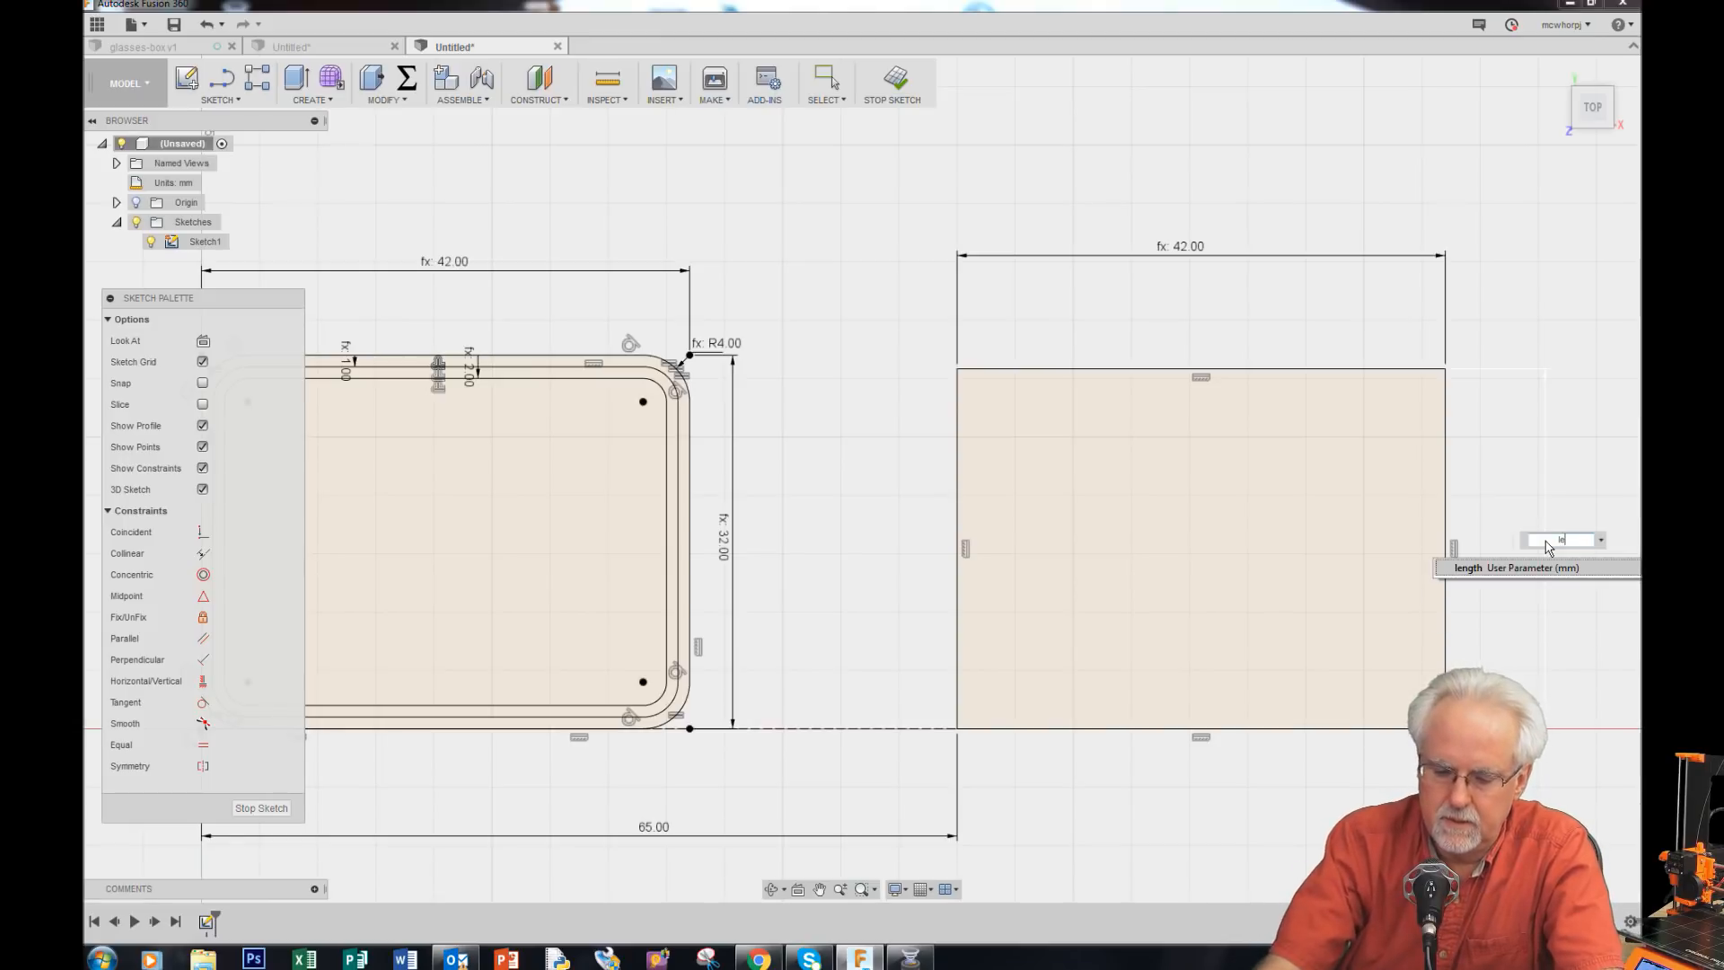
text(nght)
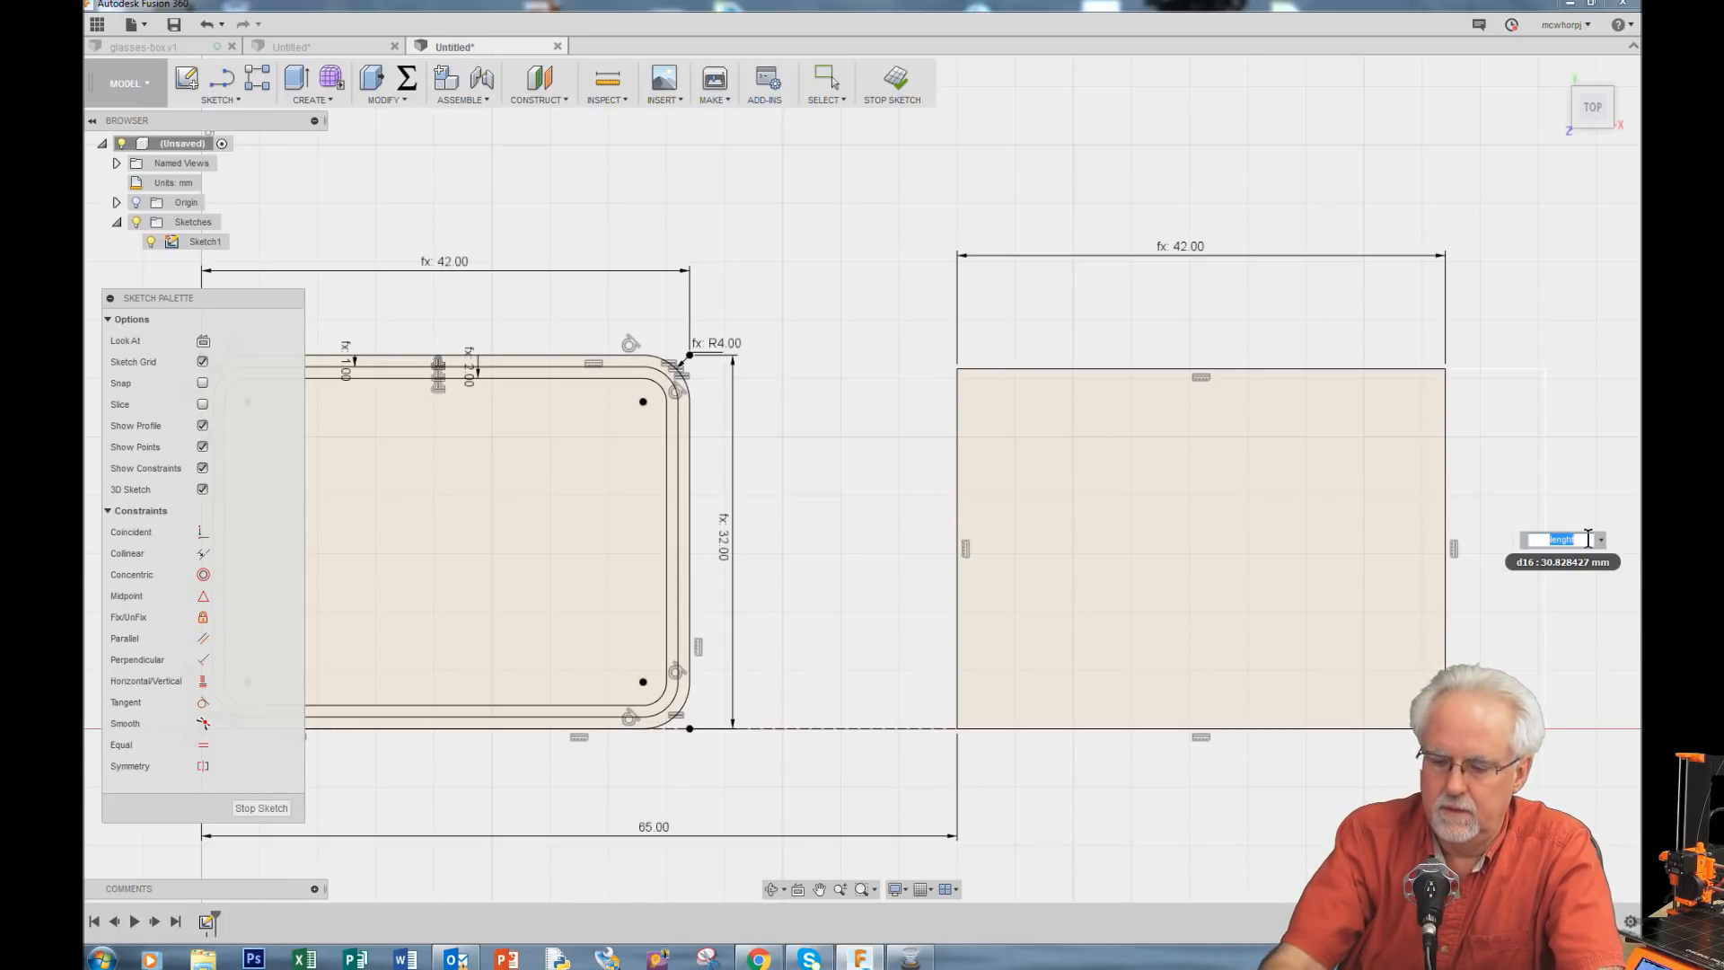
text(len)
click(1489, 570)
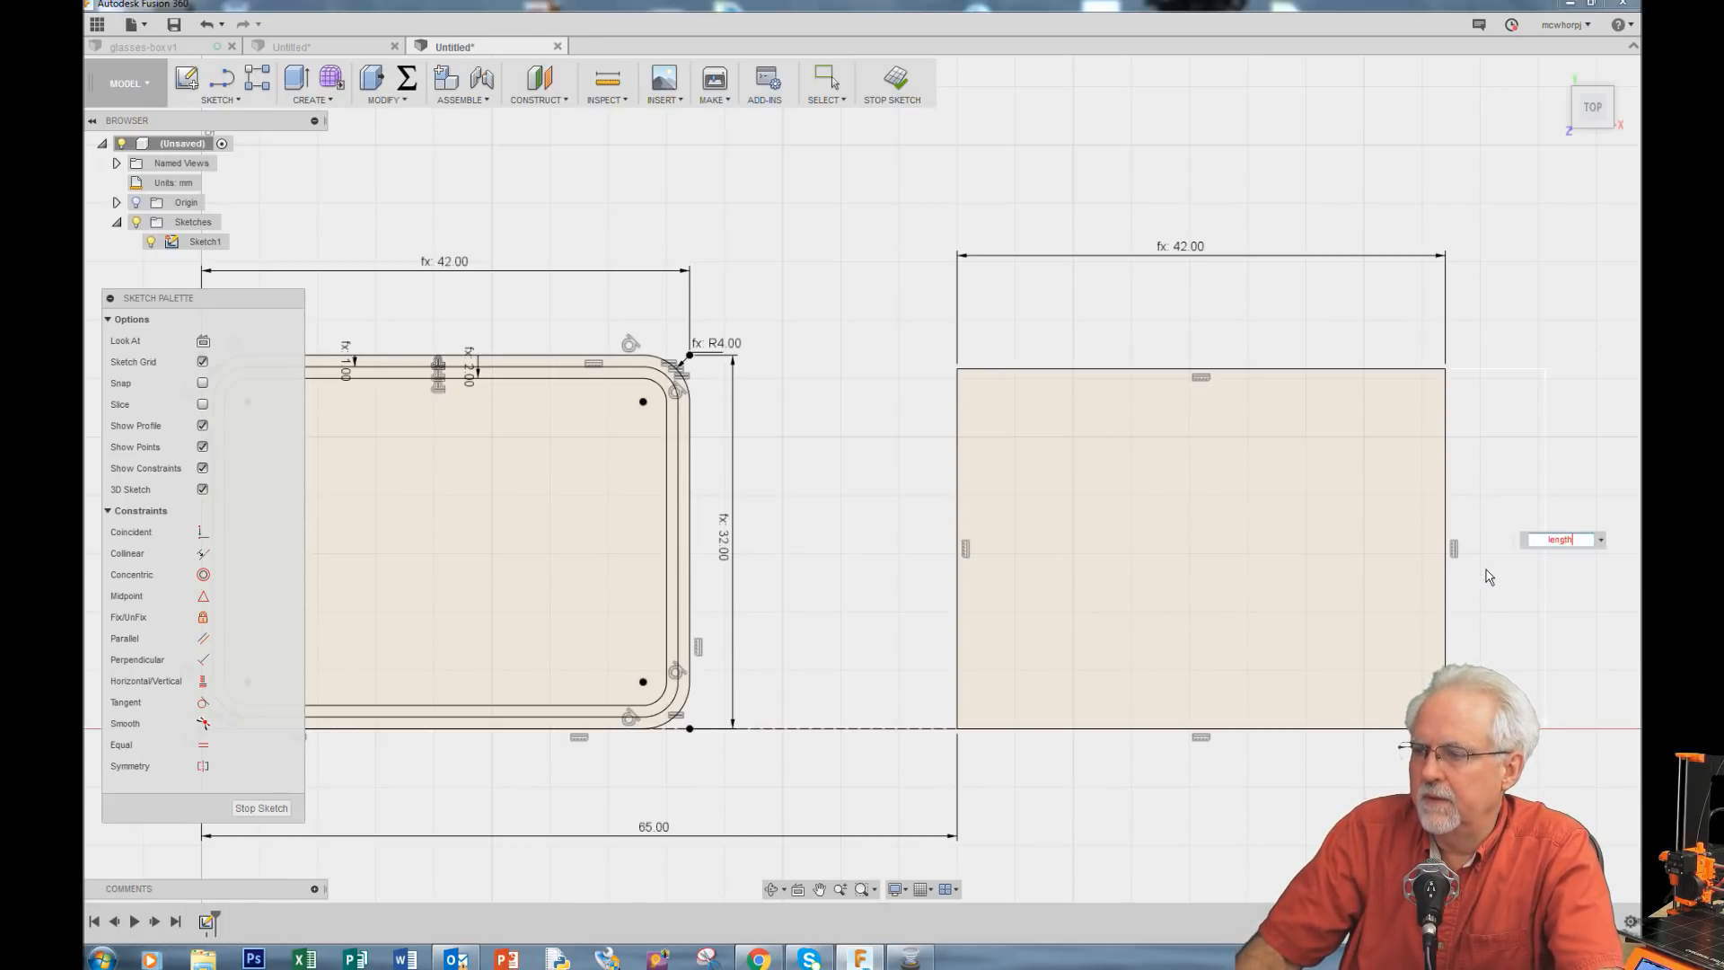
key(Return)
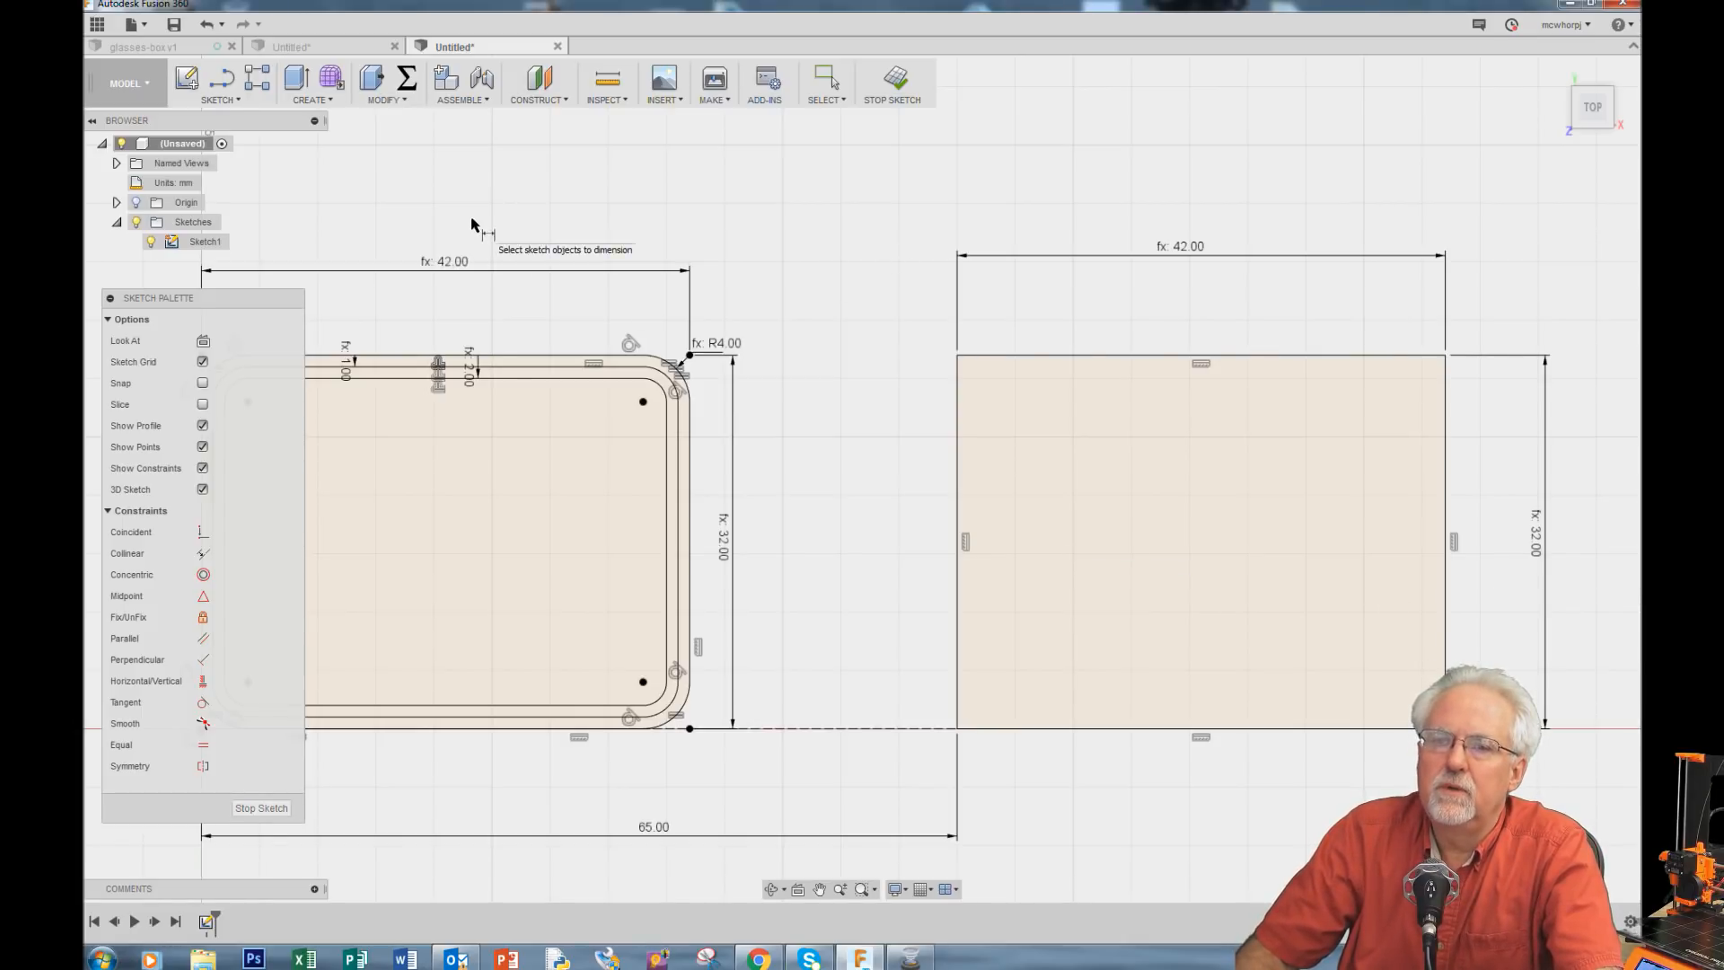
Step: Fillet all four corners of the new rectangle with a 10 mm radius
click(235, 100)
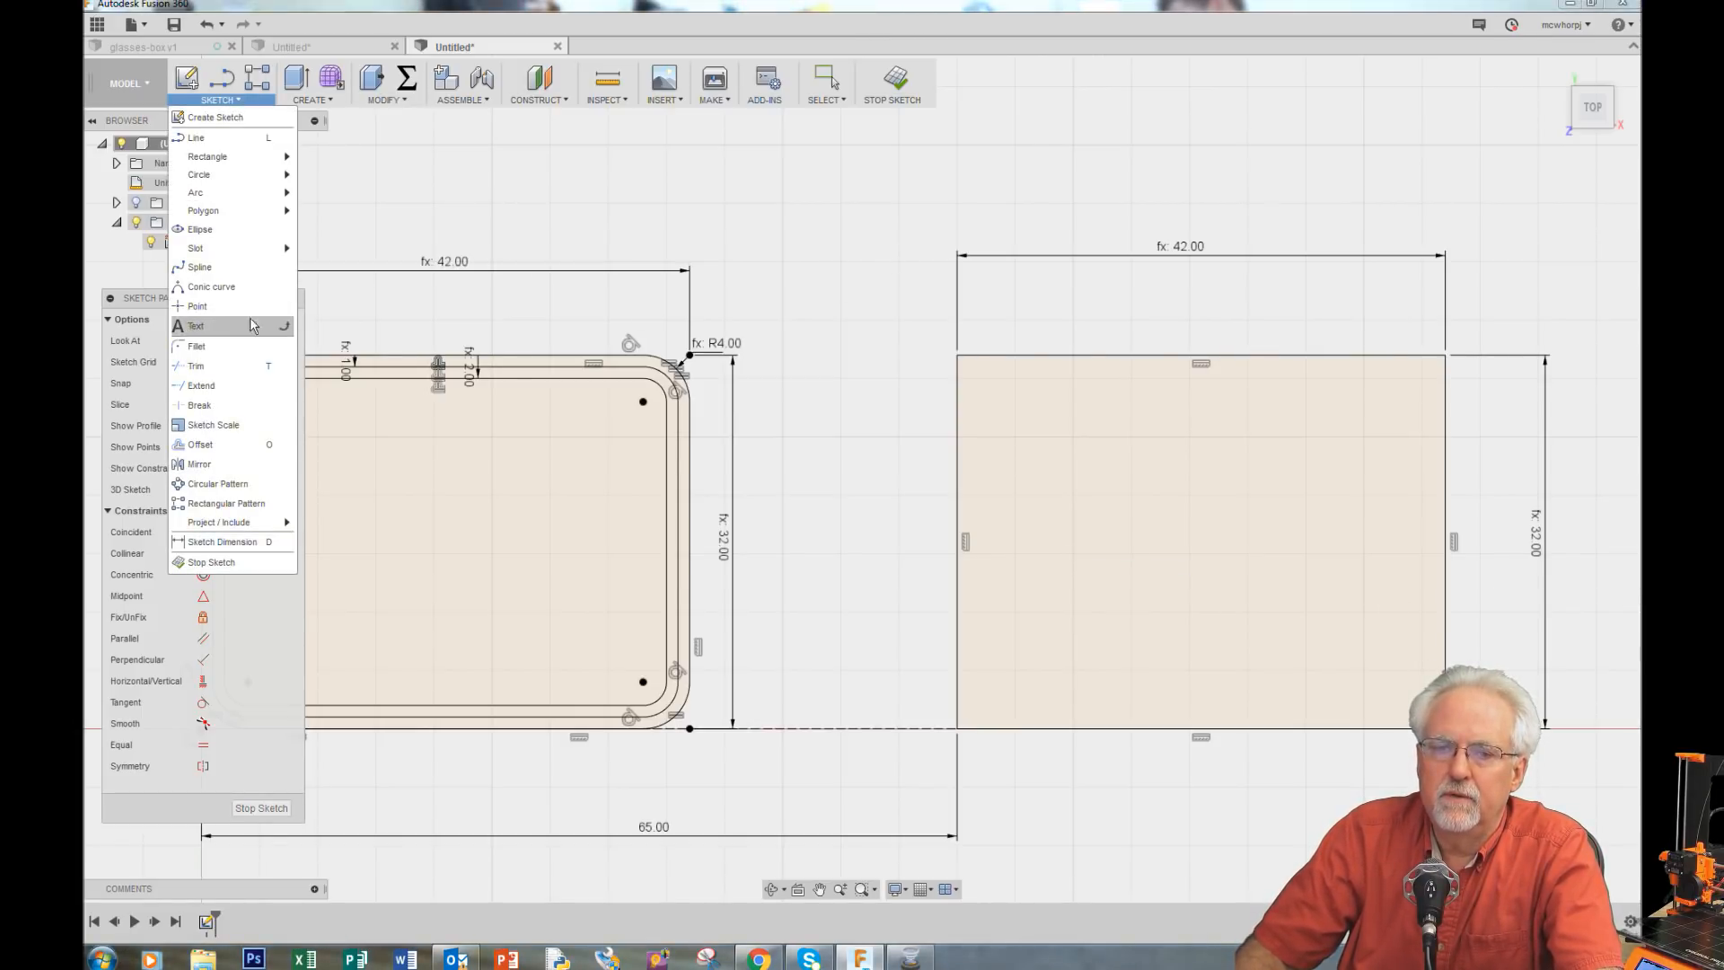
click(237, 348)
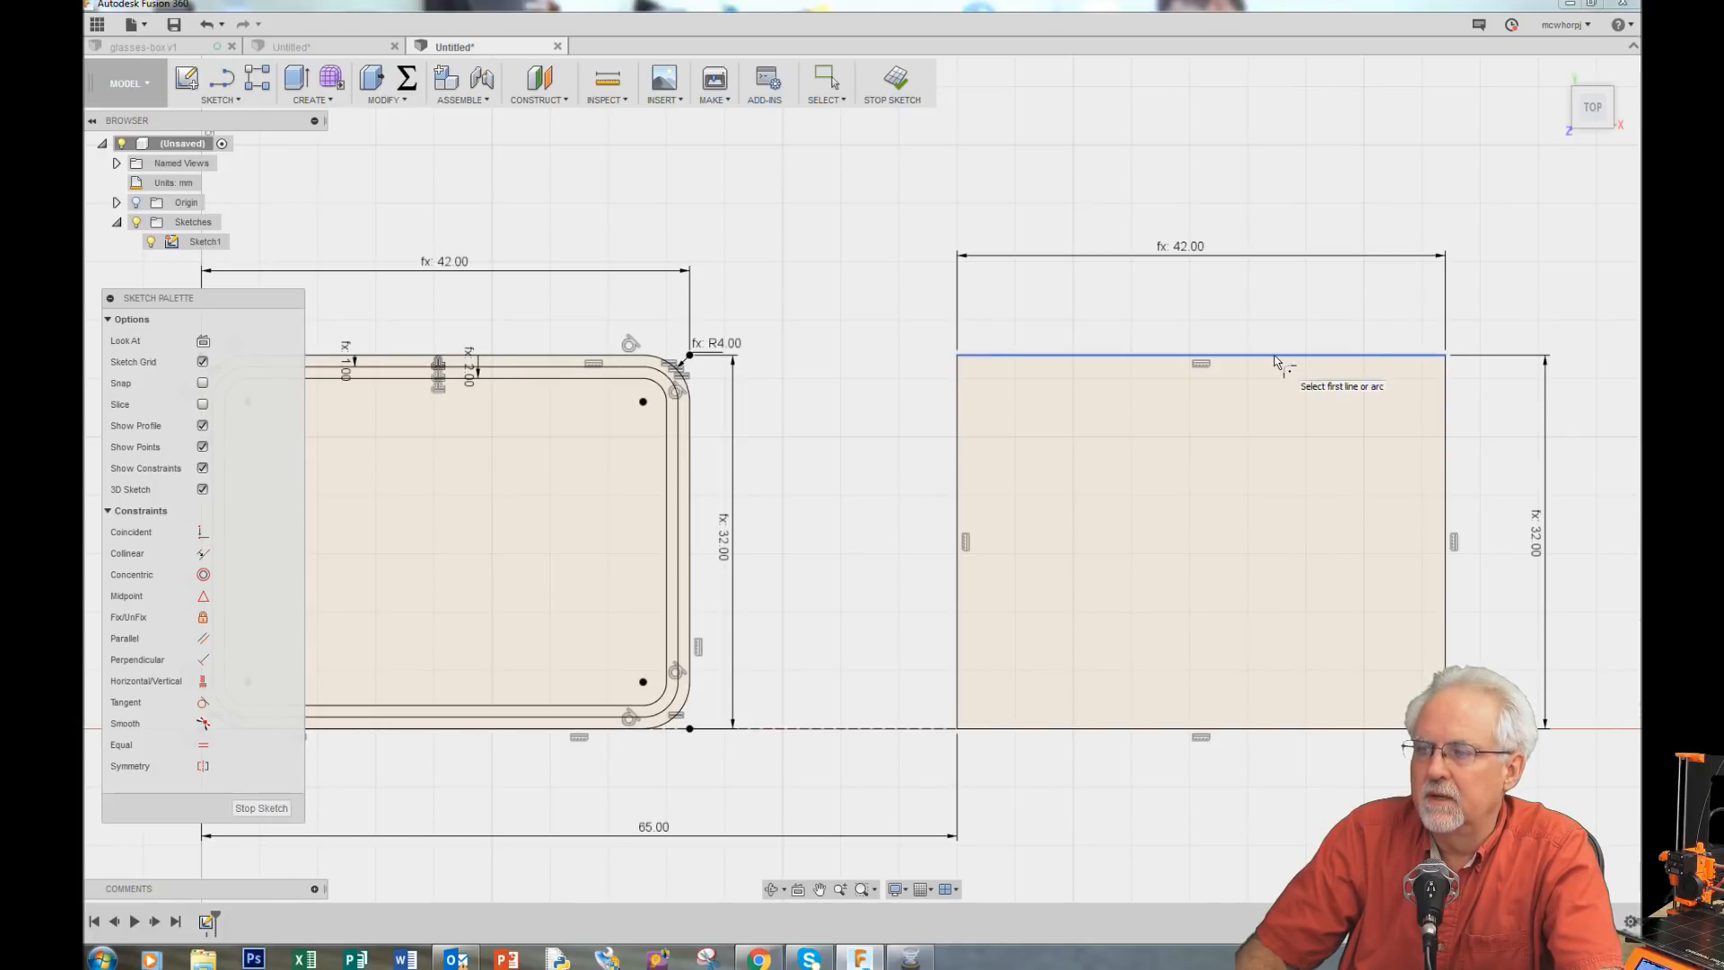
click(1239, 355)
click(1447, 476)
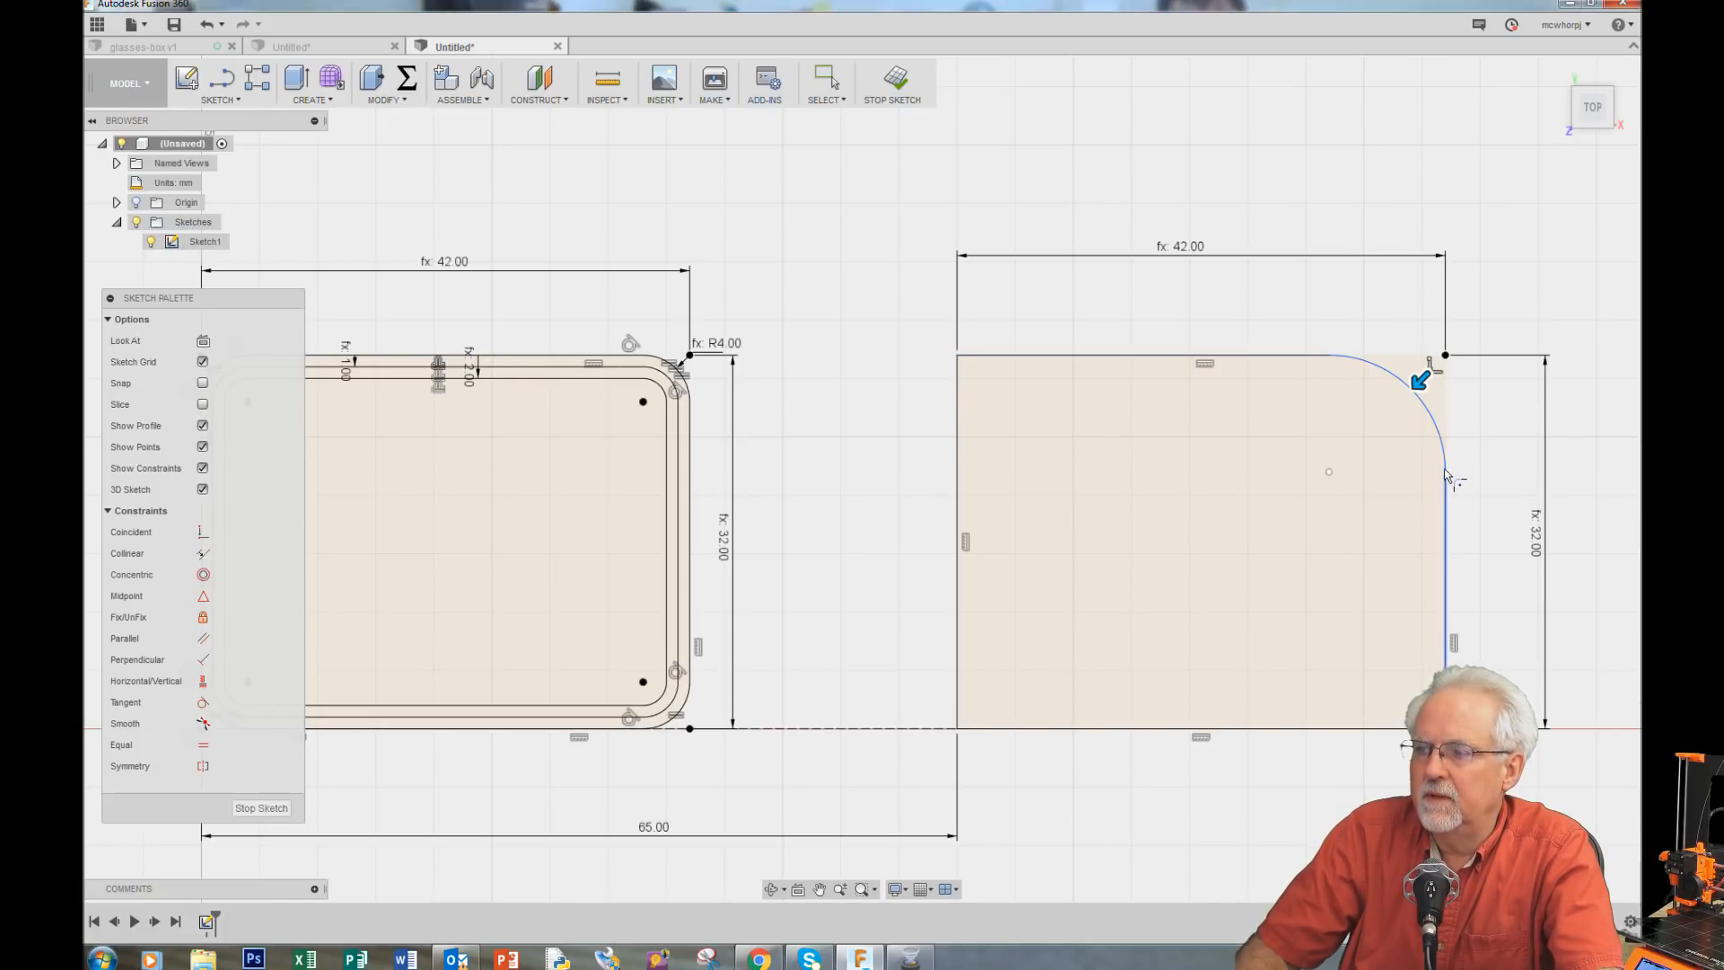
key(Return)
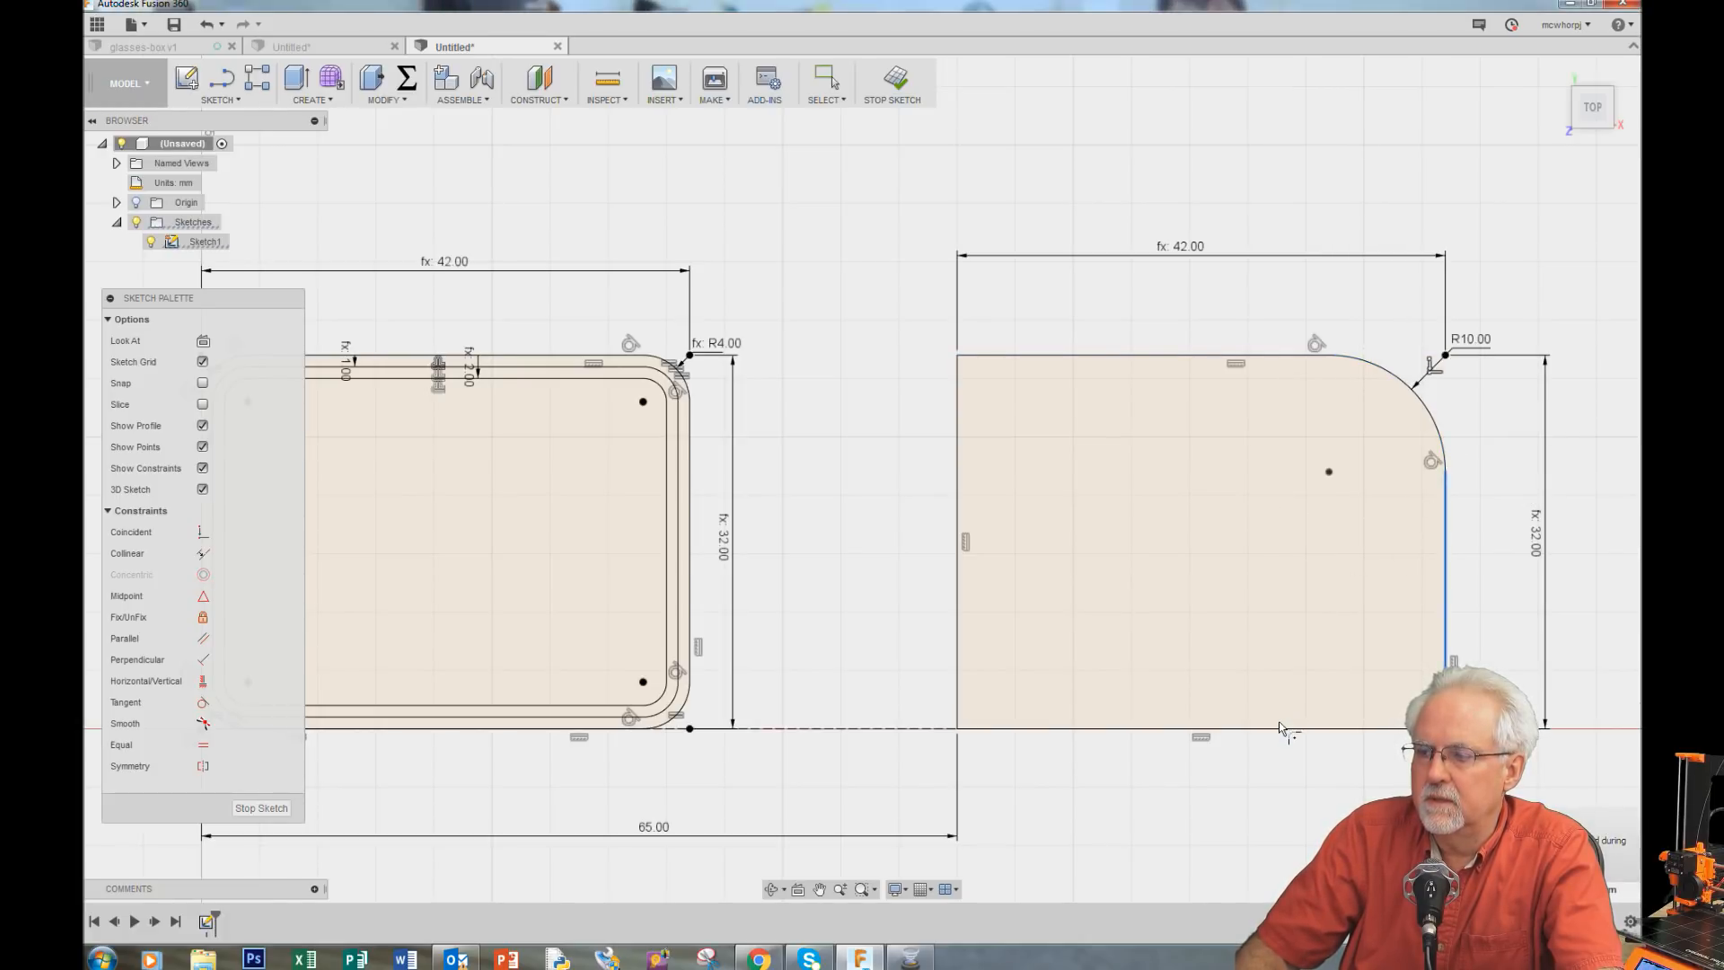
click(1311, 728)
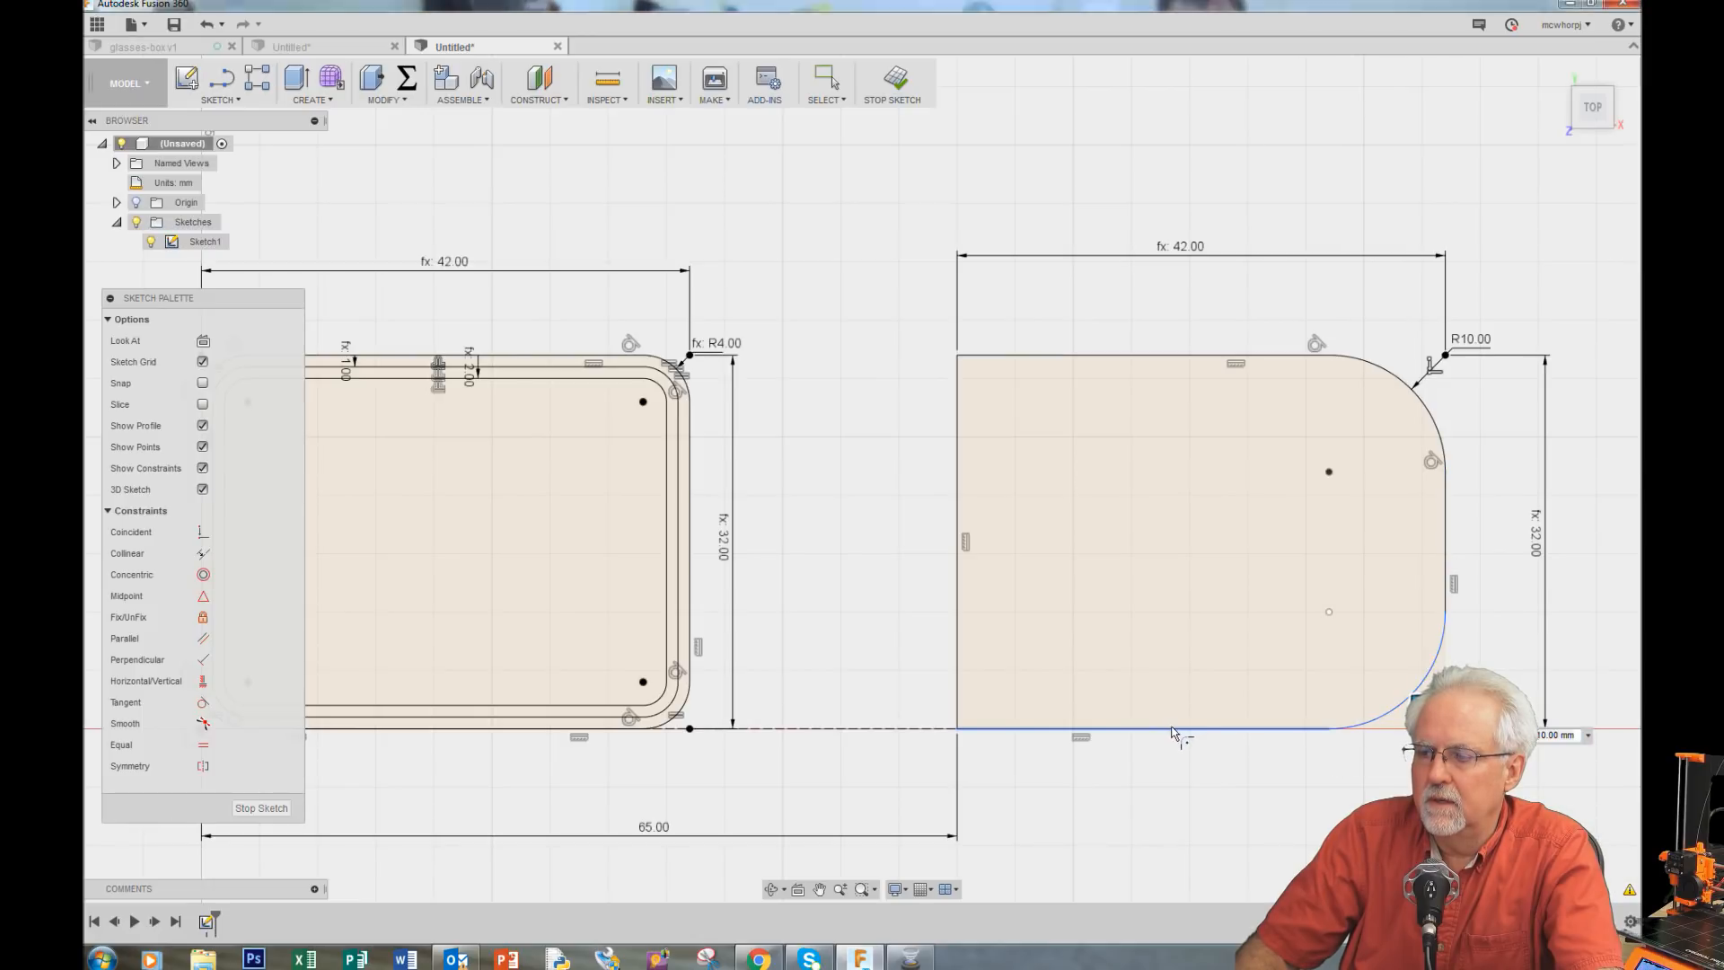
click(961, 600)
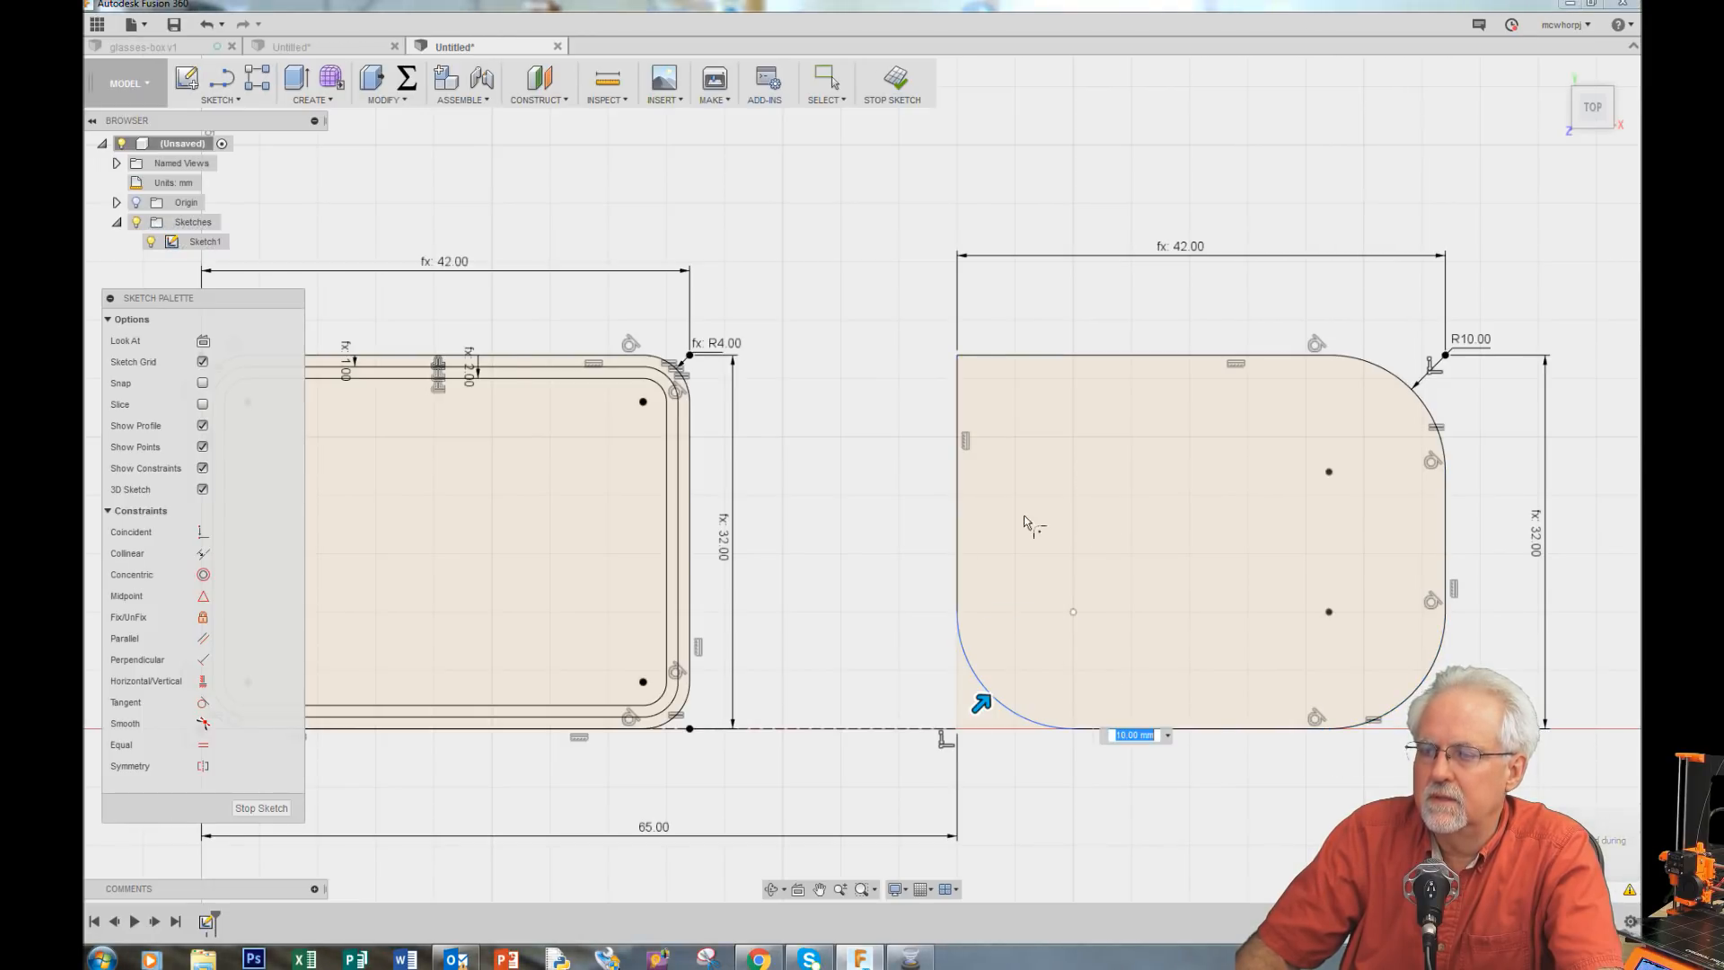
key(Return)
click(1167, 356)
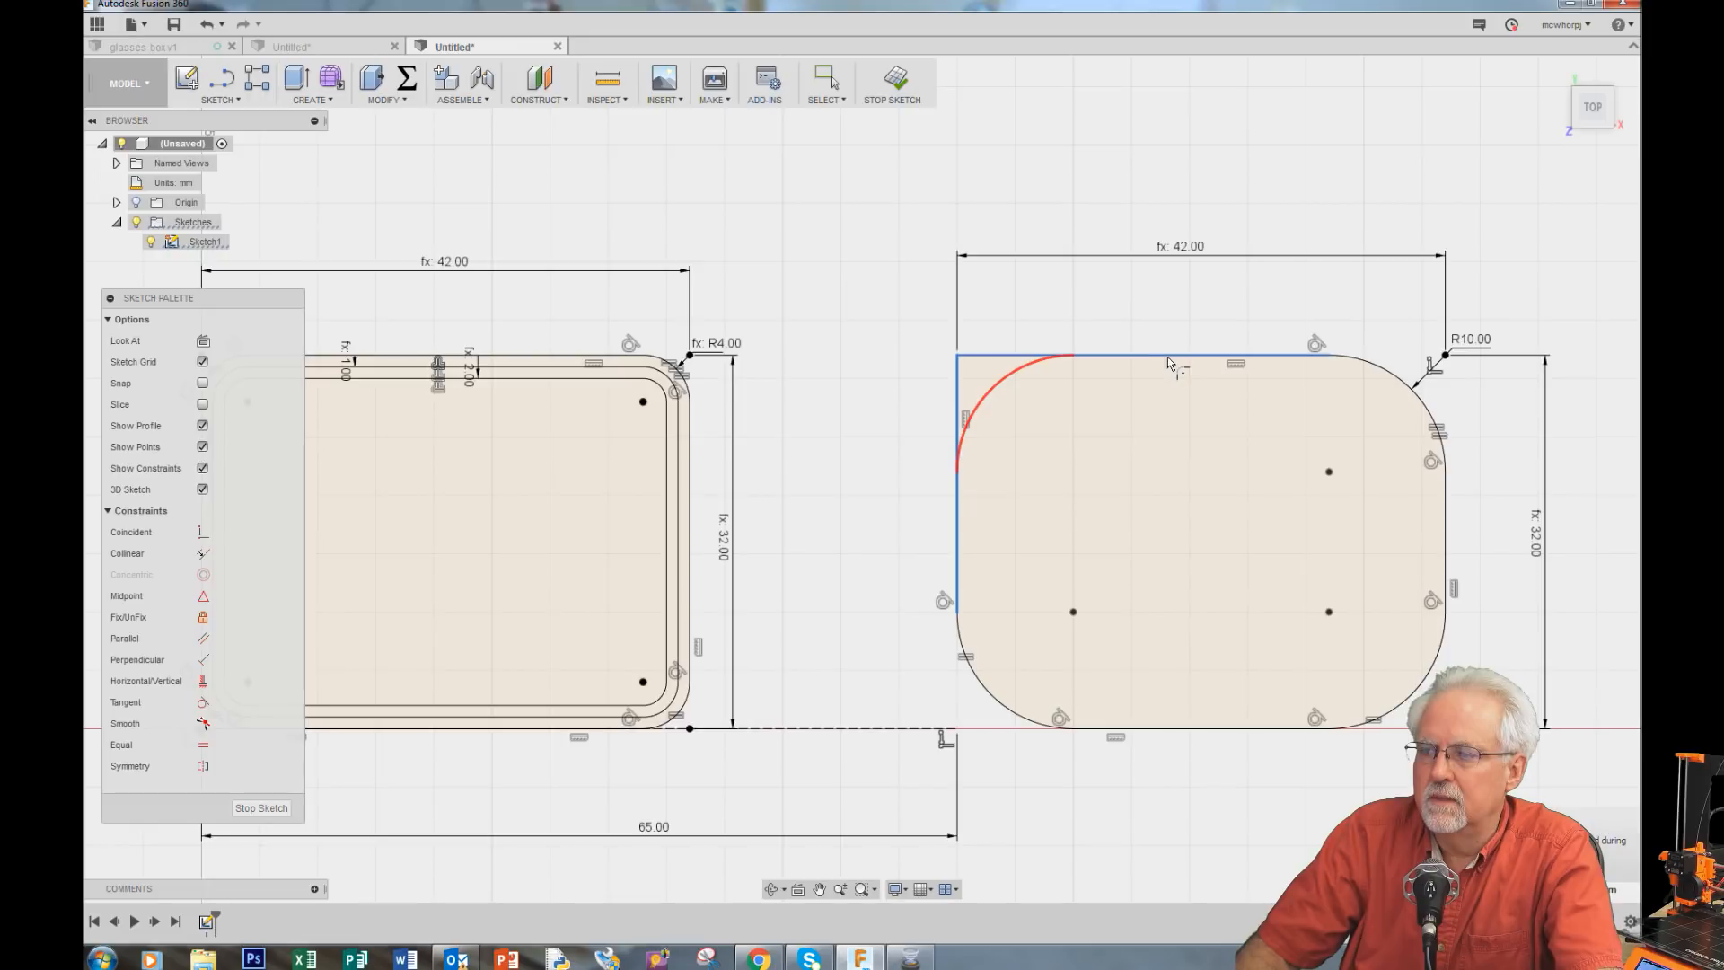
click(1167, 354)
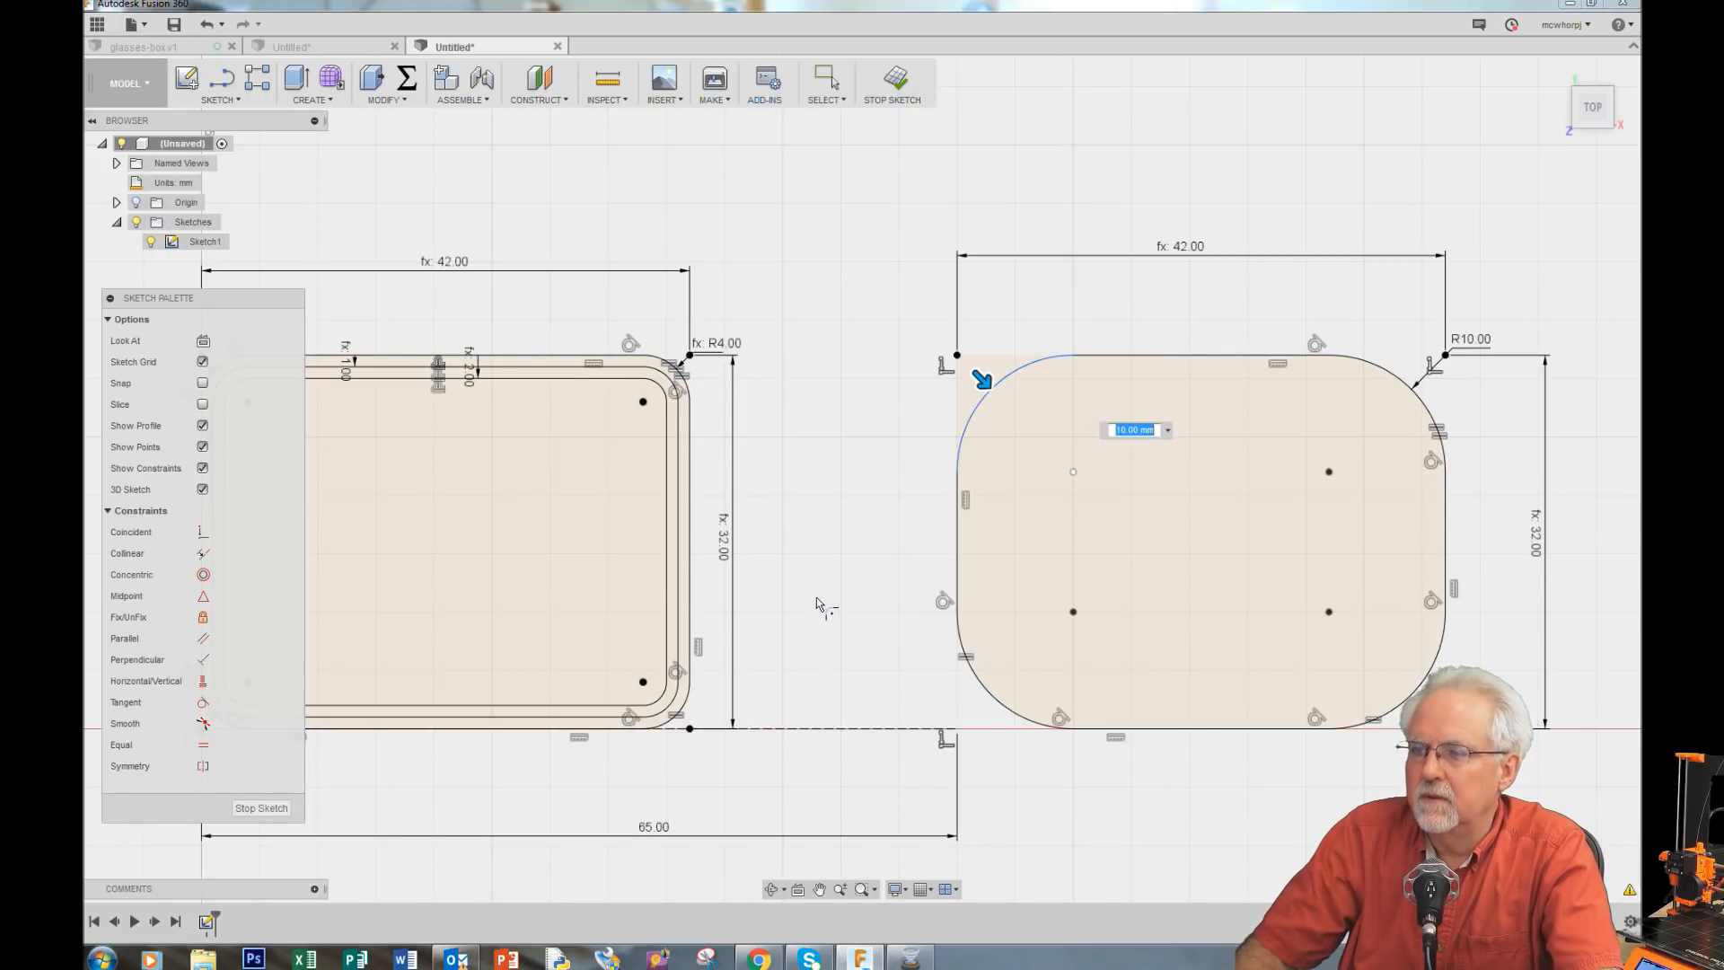
Step: Set the fillet radius dimension to the cornerRadius parameter
scroll(817, 596, down, 2)
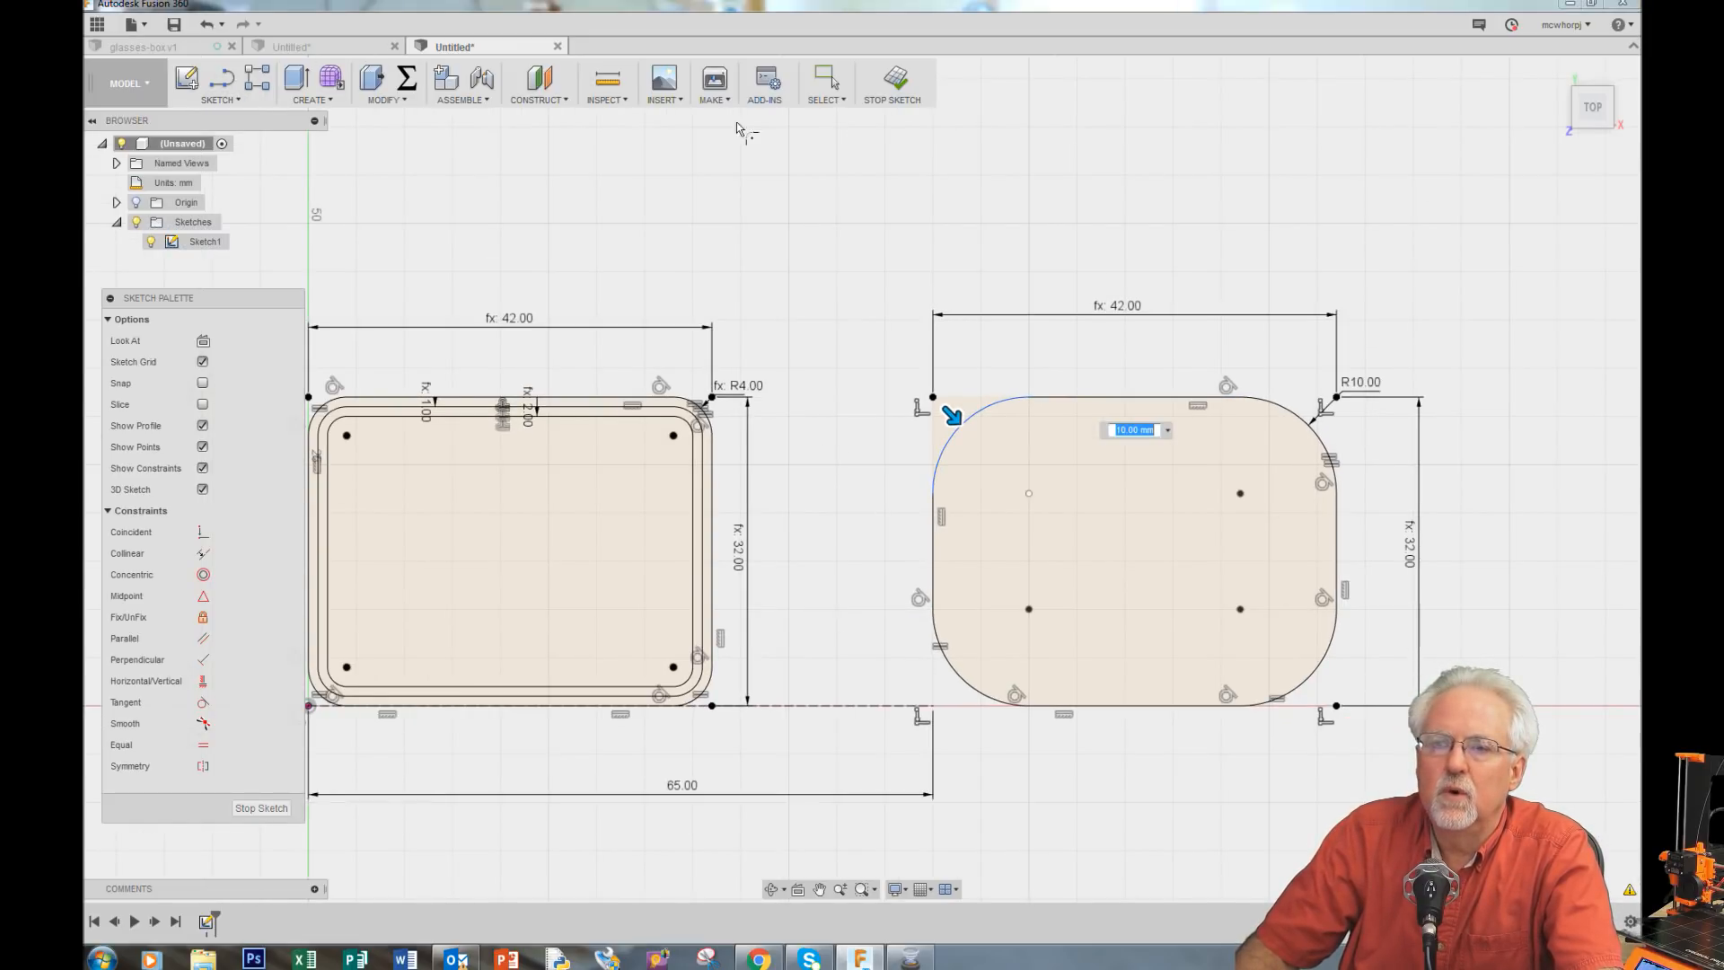
click(1336, 396)
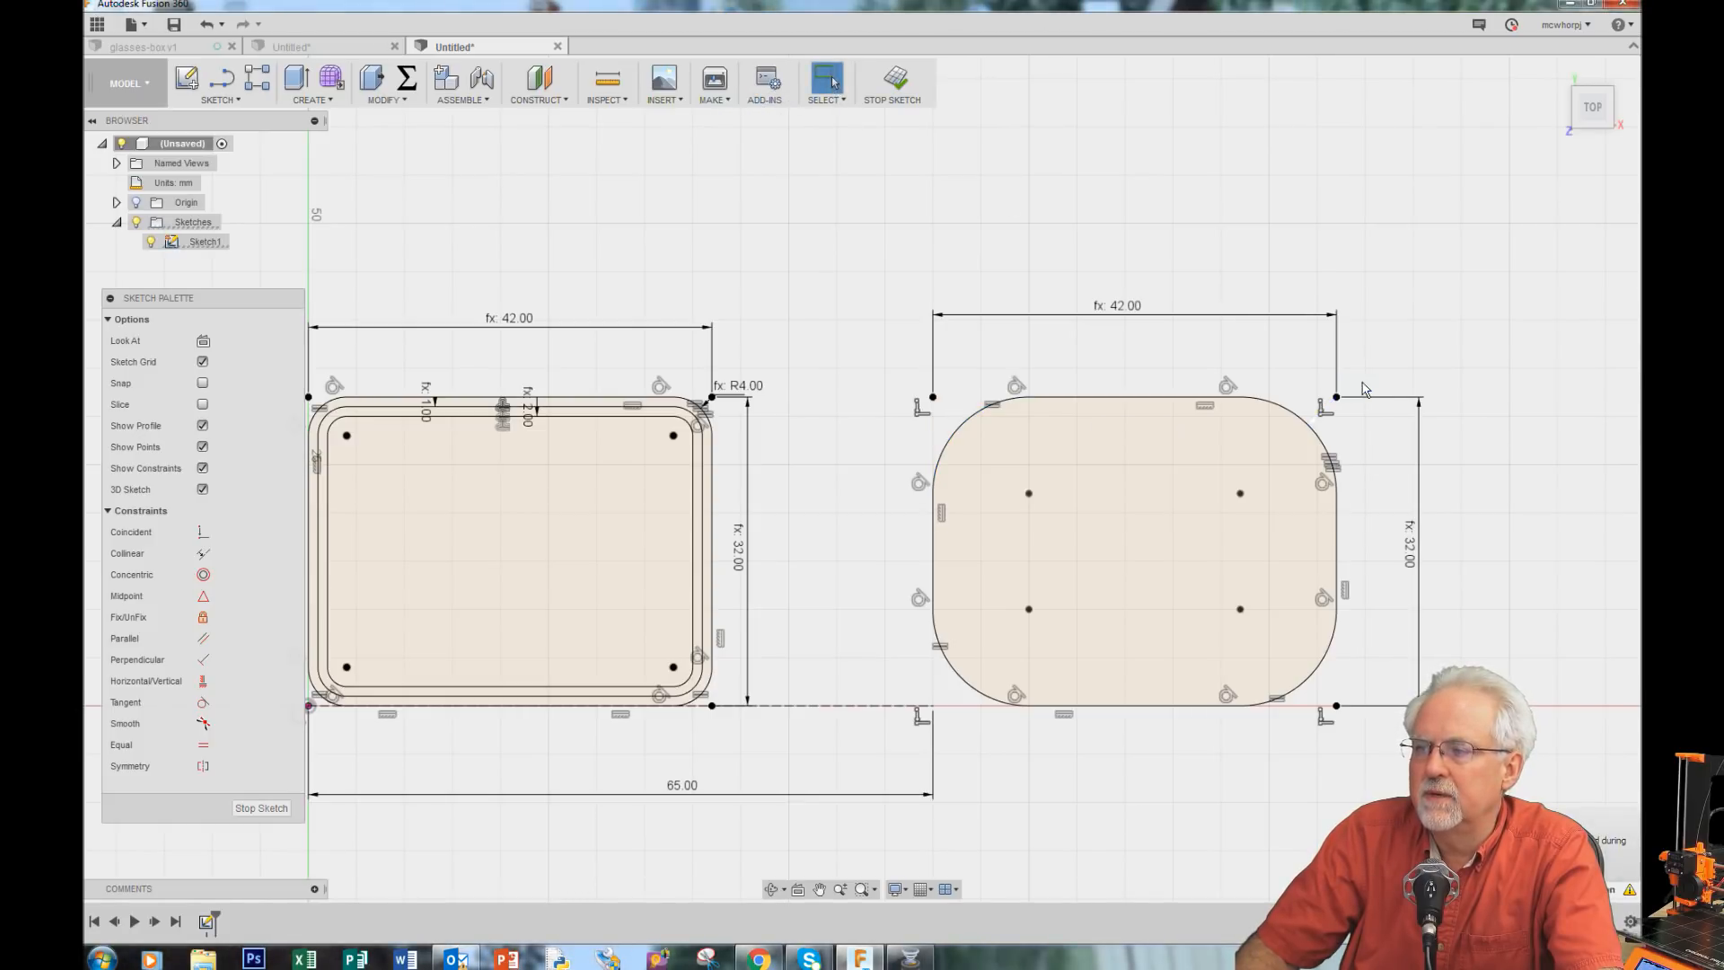
text(cornerRadius)
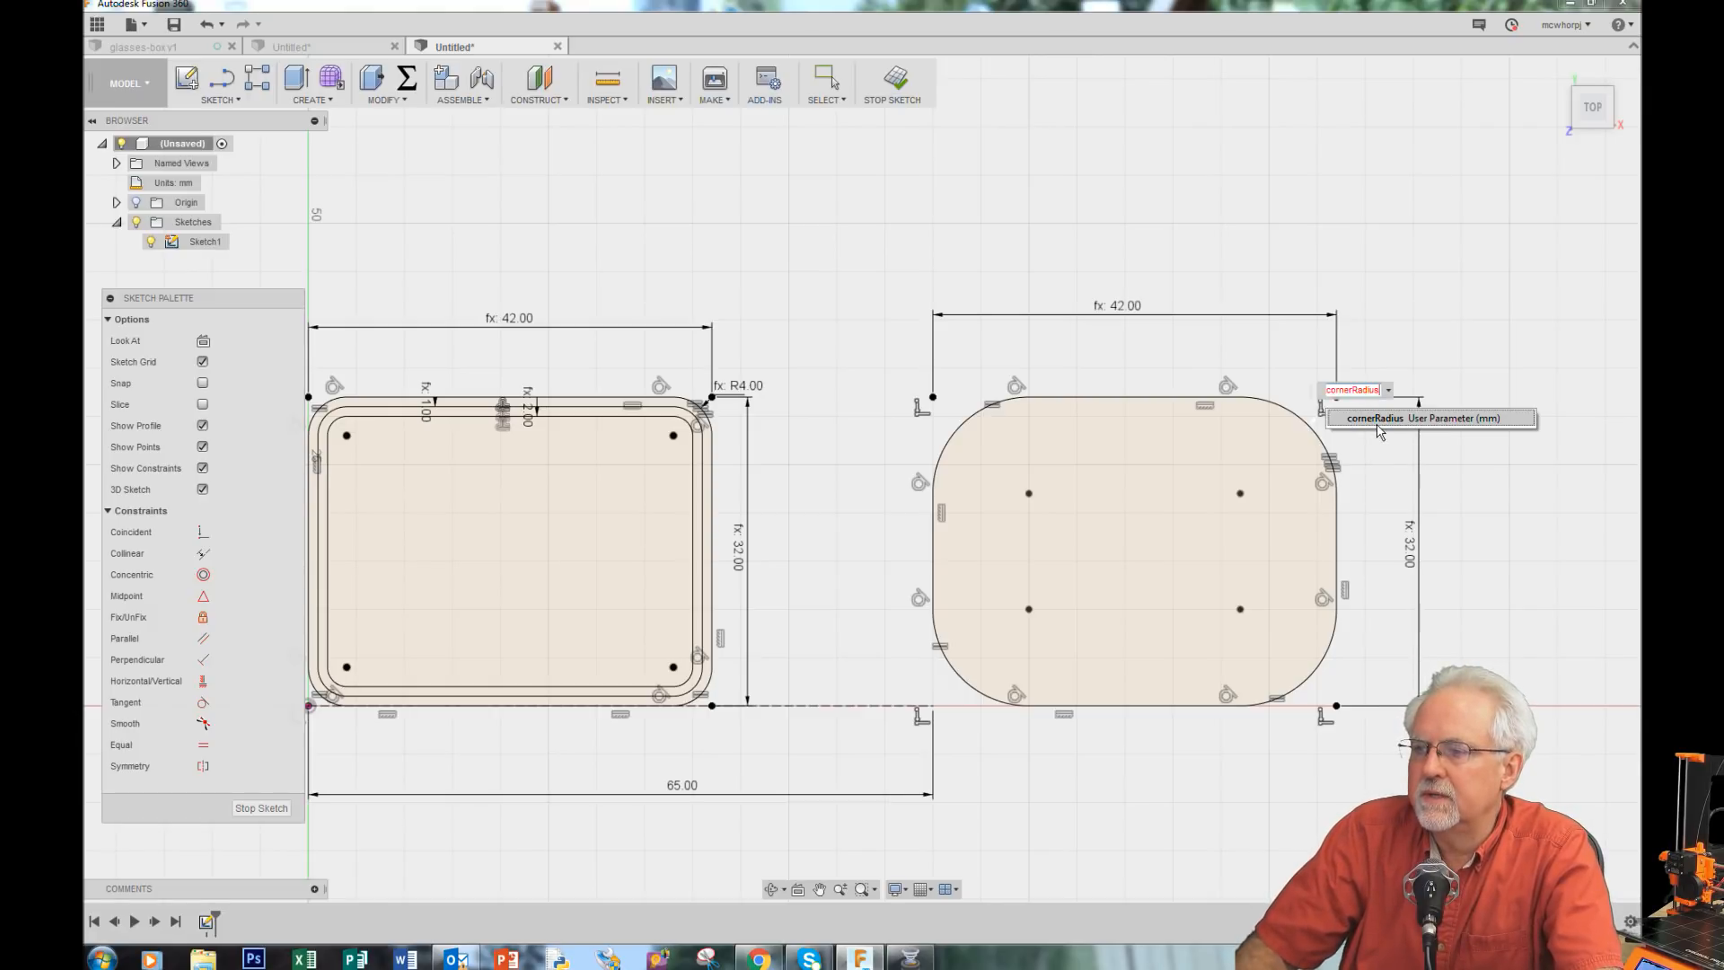
click(1380, 419)
key(Return)
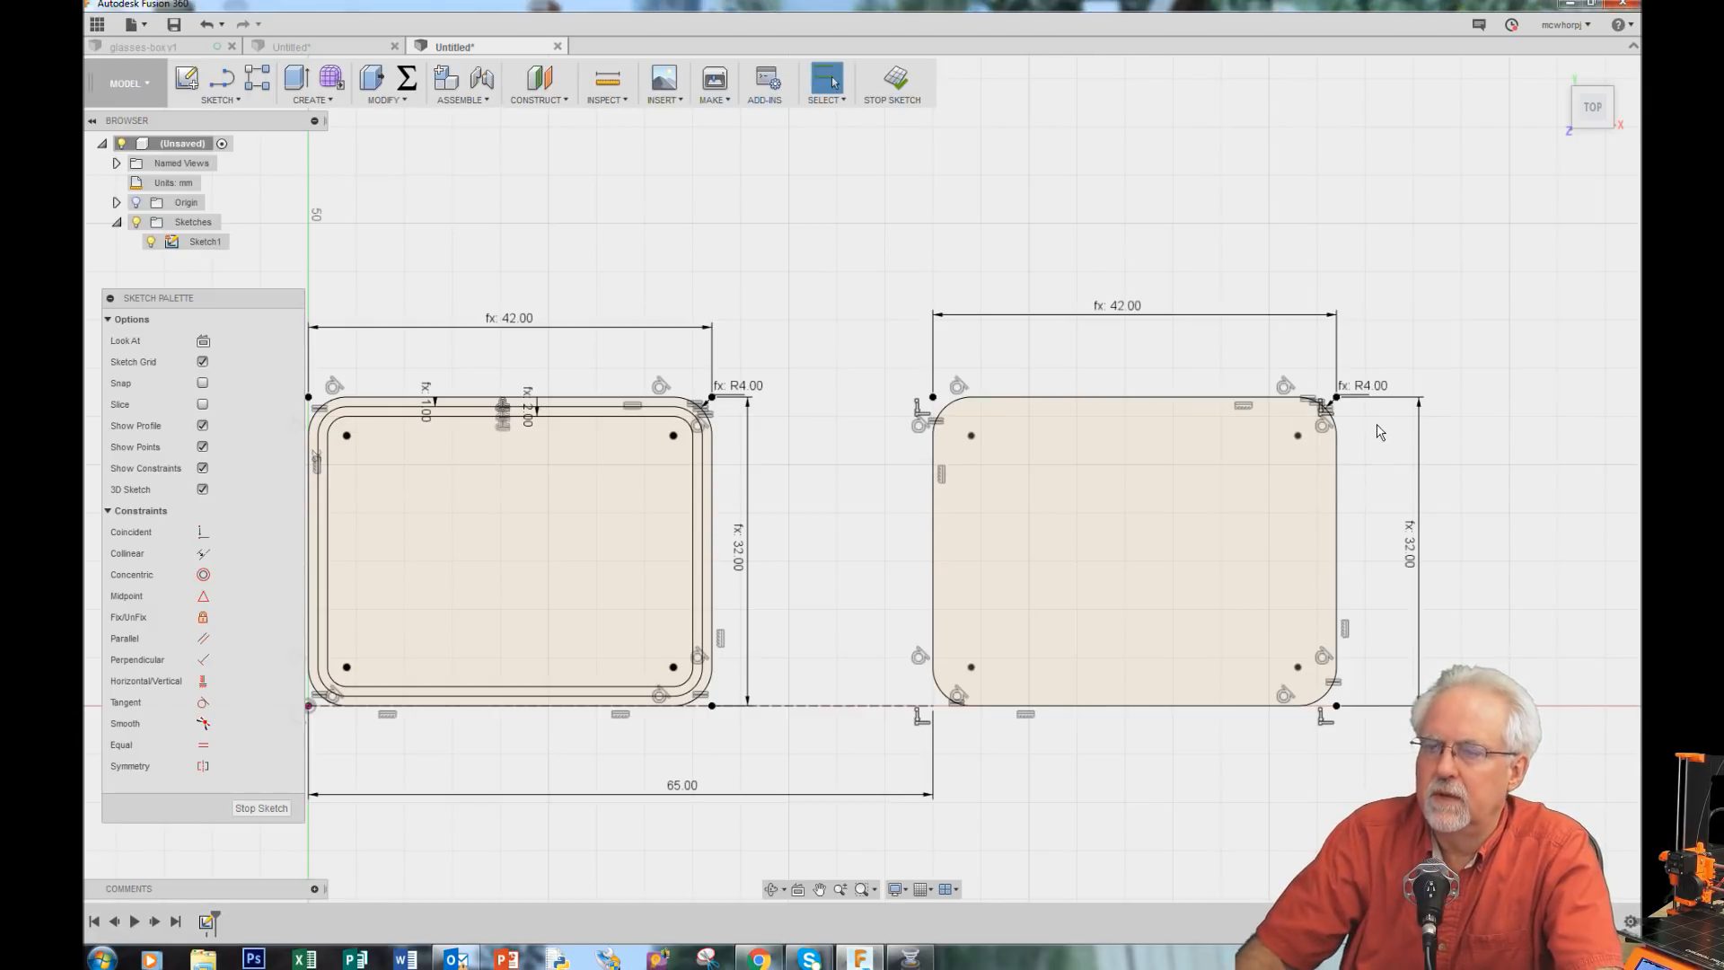
Step: Offset the new rounded outline inward by the wallThickness parameter, entered as -wallThickness
click(235, 100)
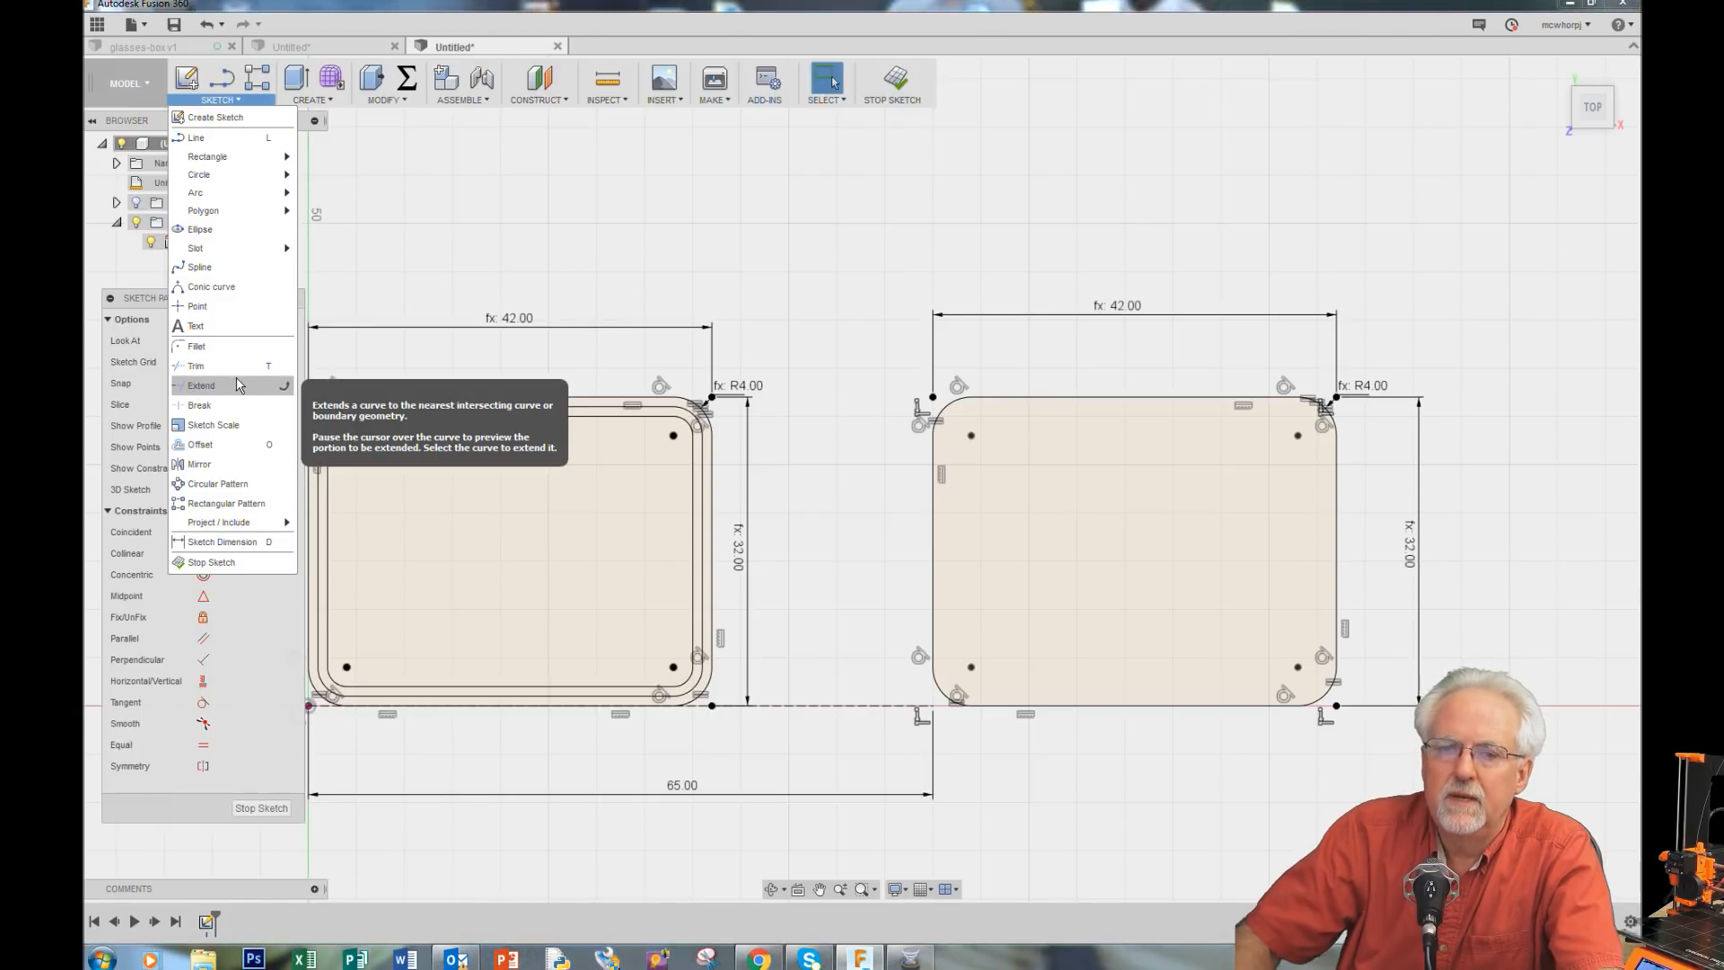
click(243, 444)
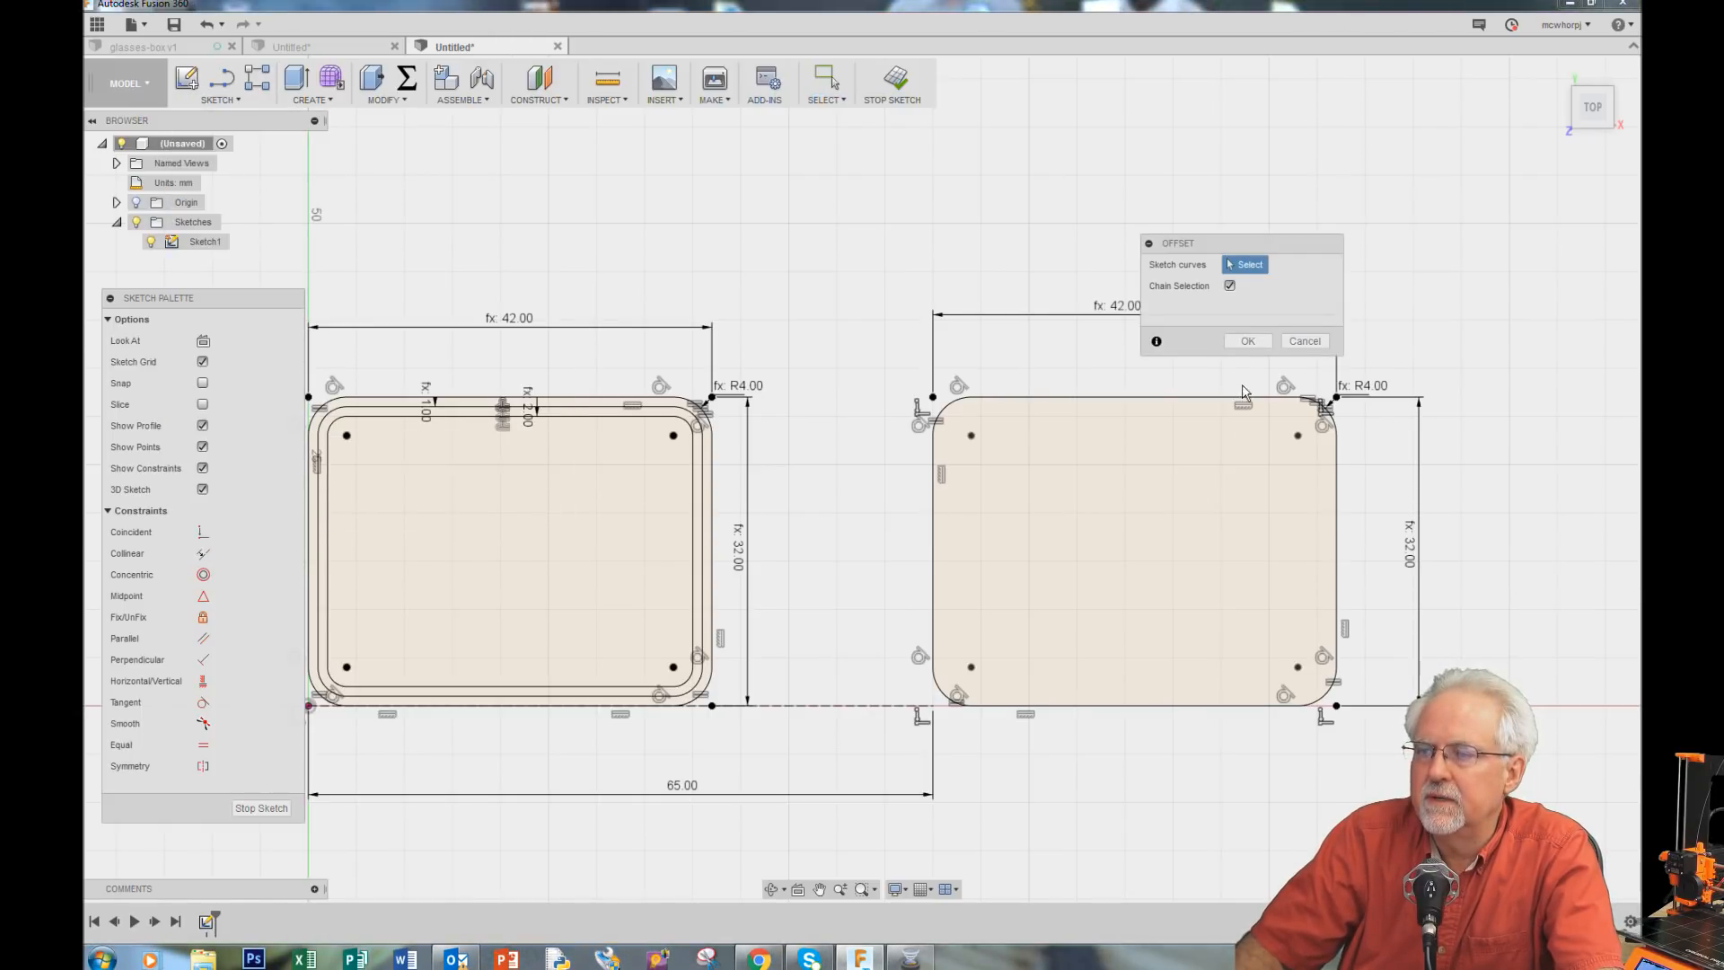
click(1212, 397)
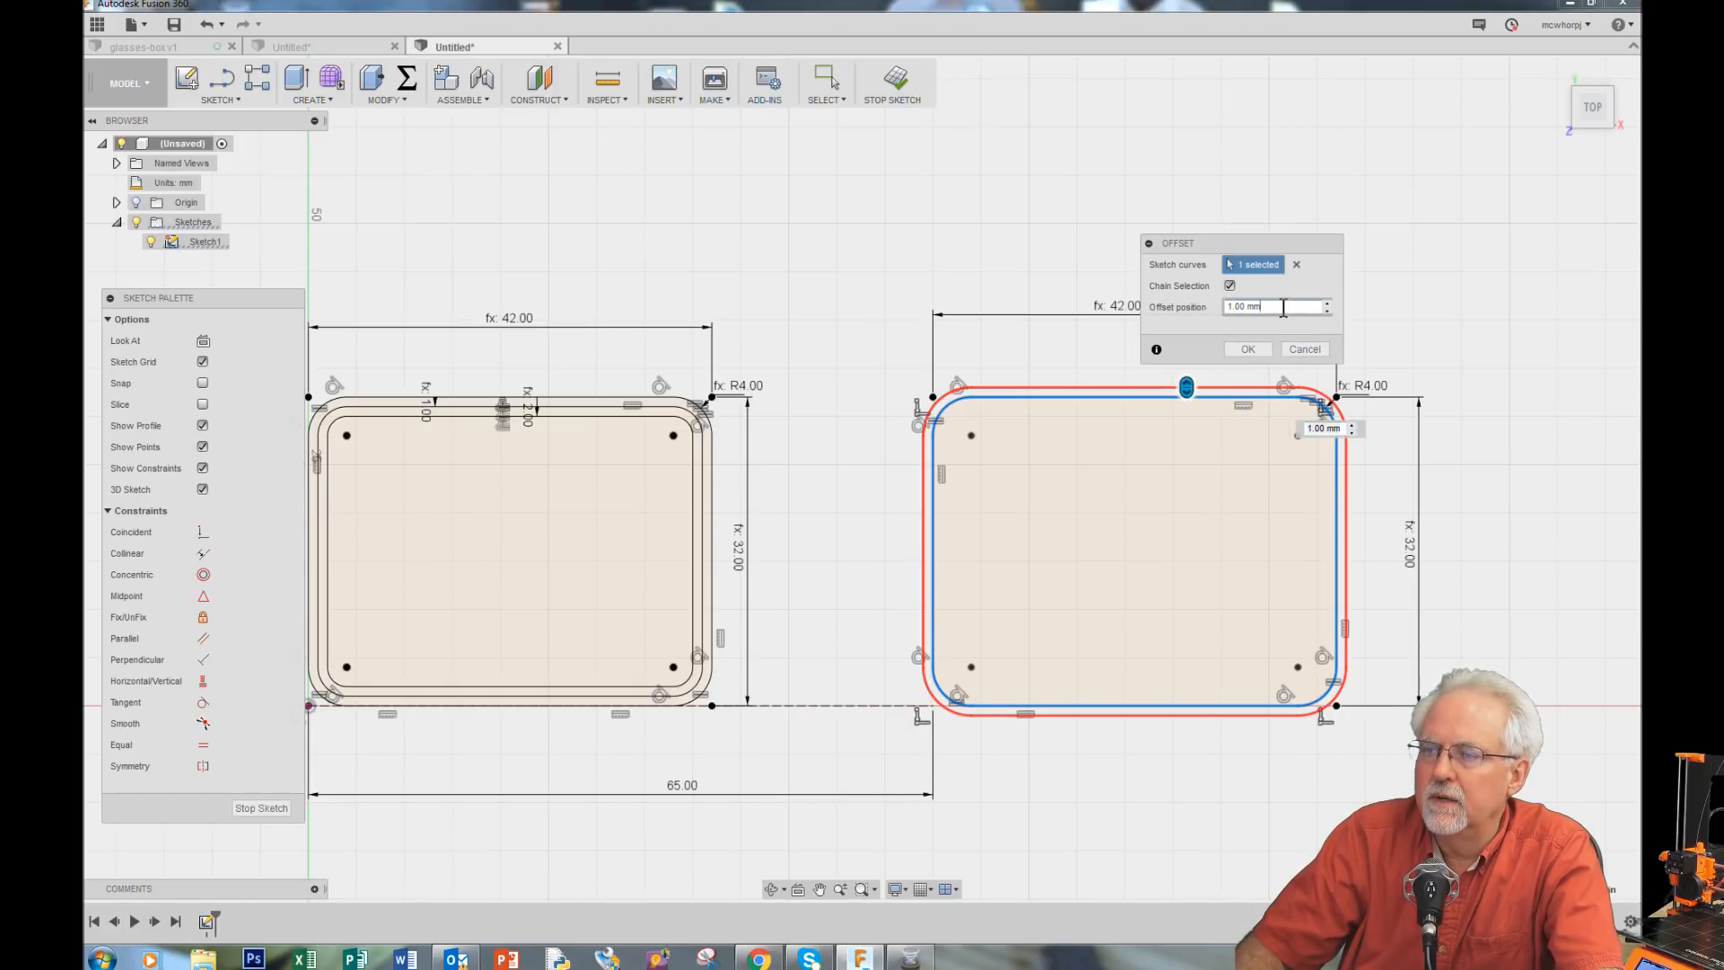
drag(1283, 307, 1144, 311)
text(-wa)
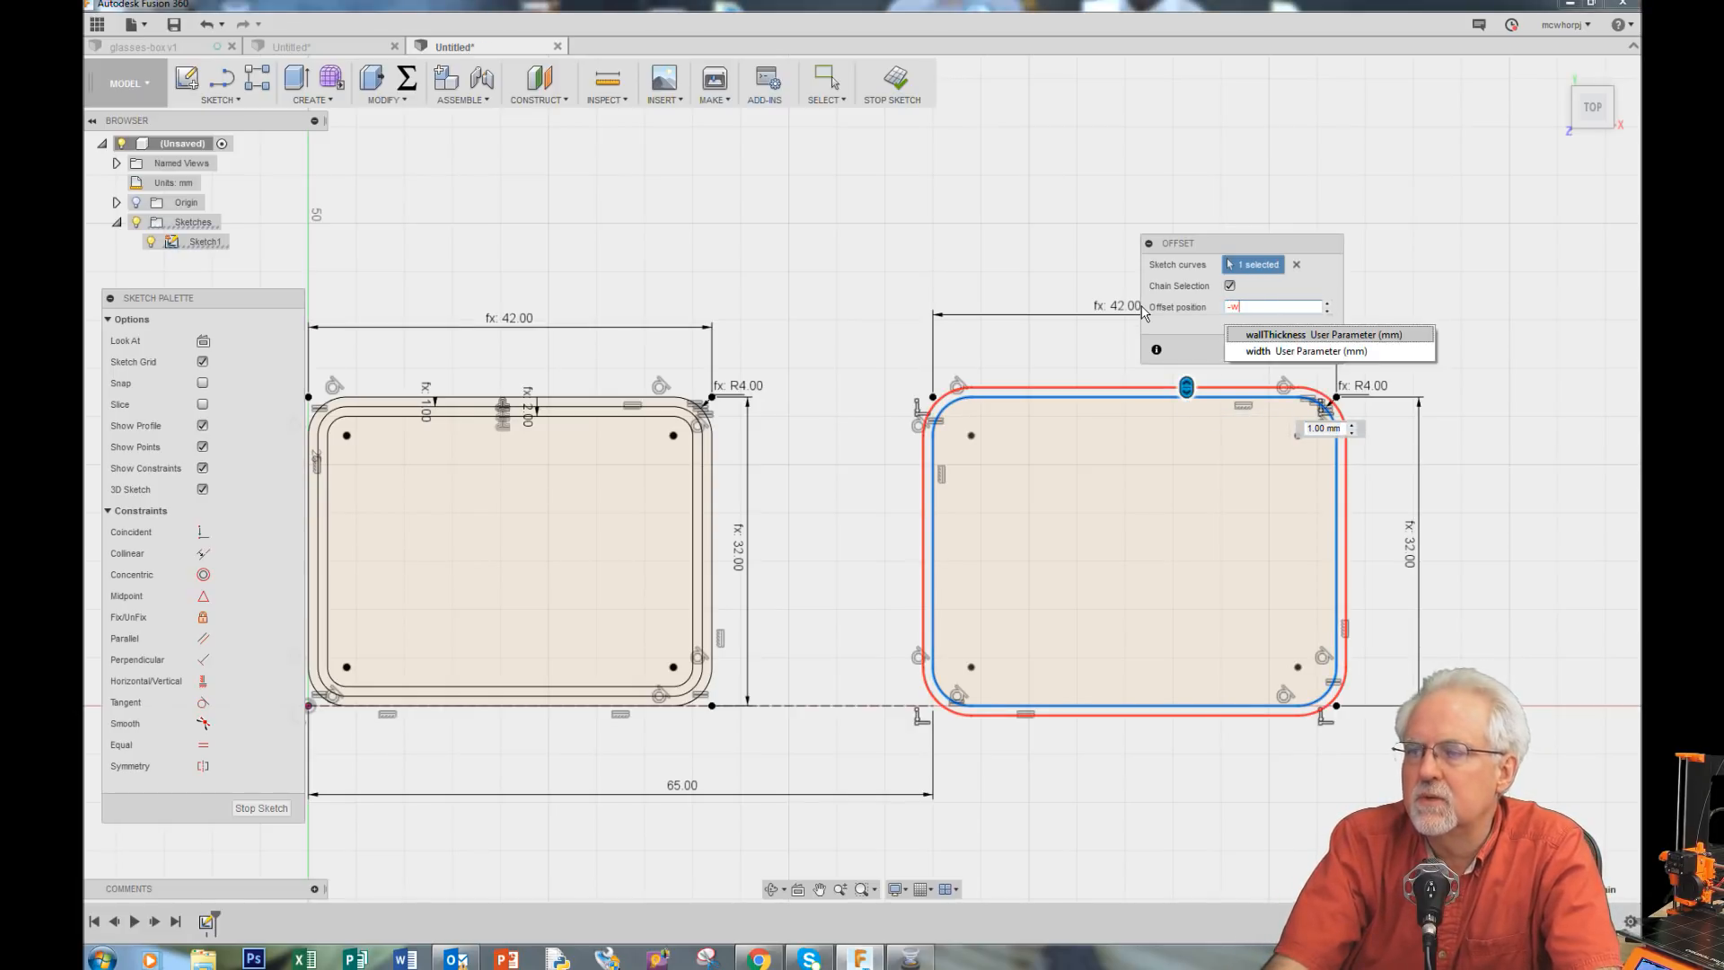
click(1268, 335)
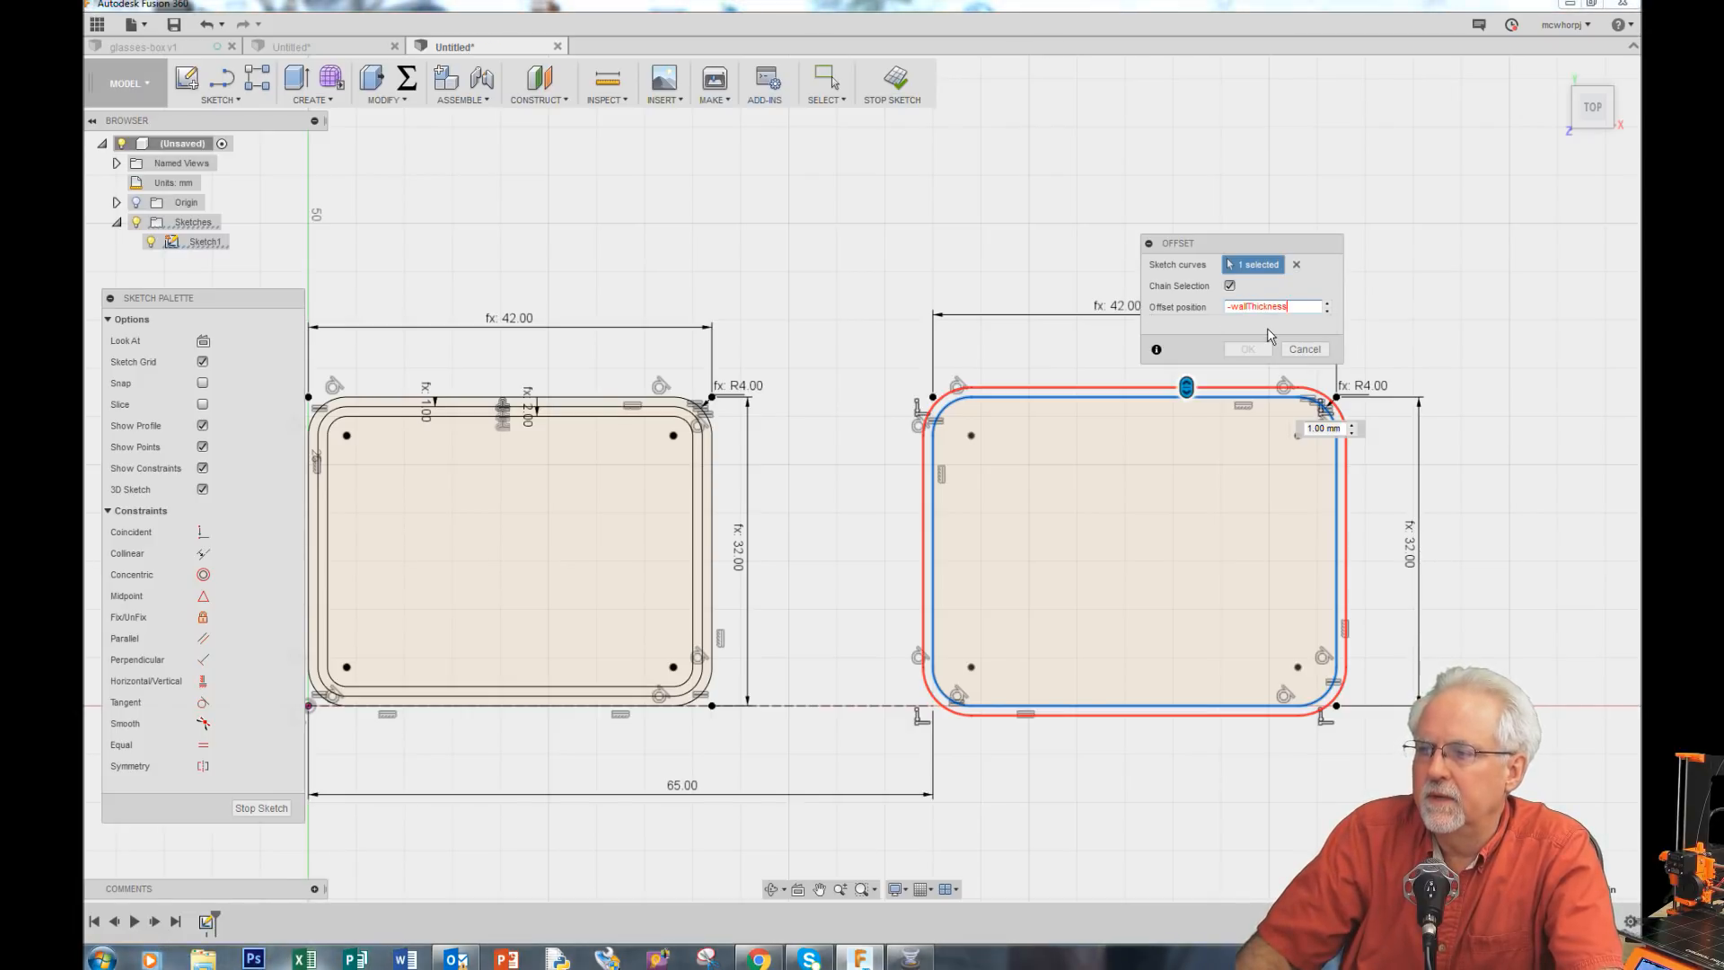
key(Return)
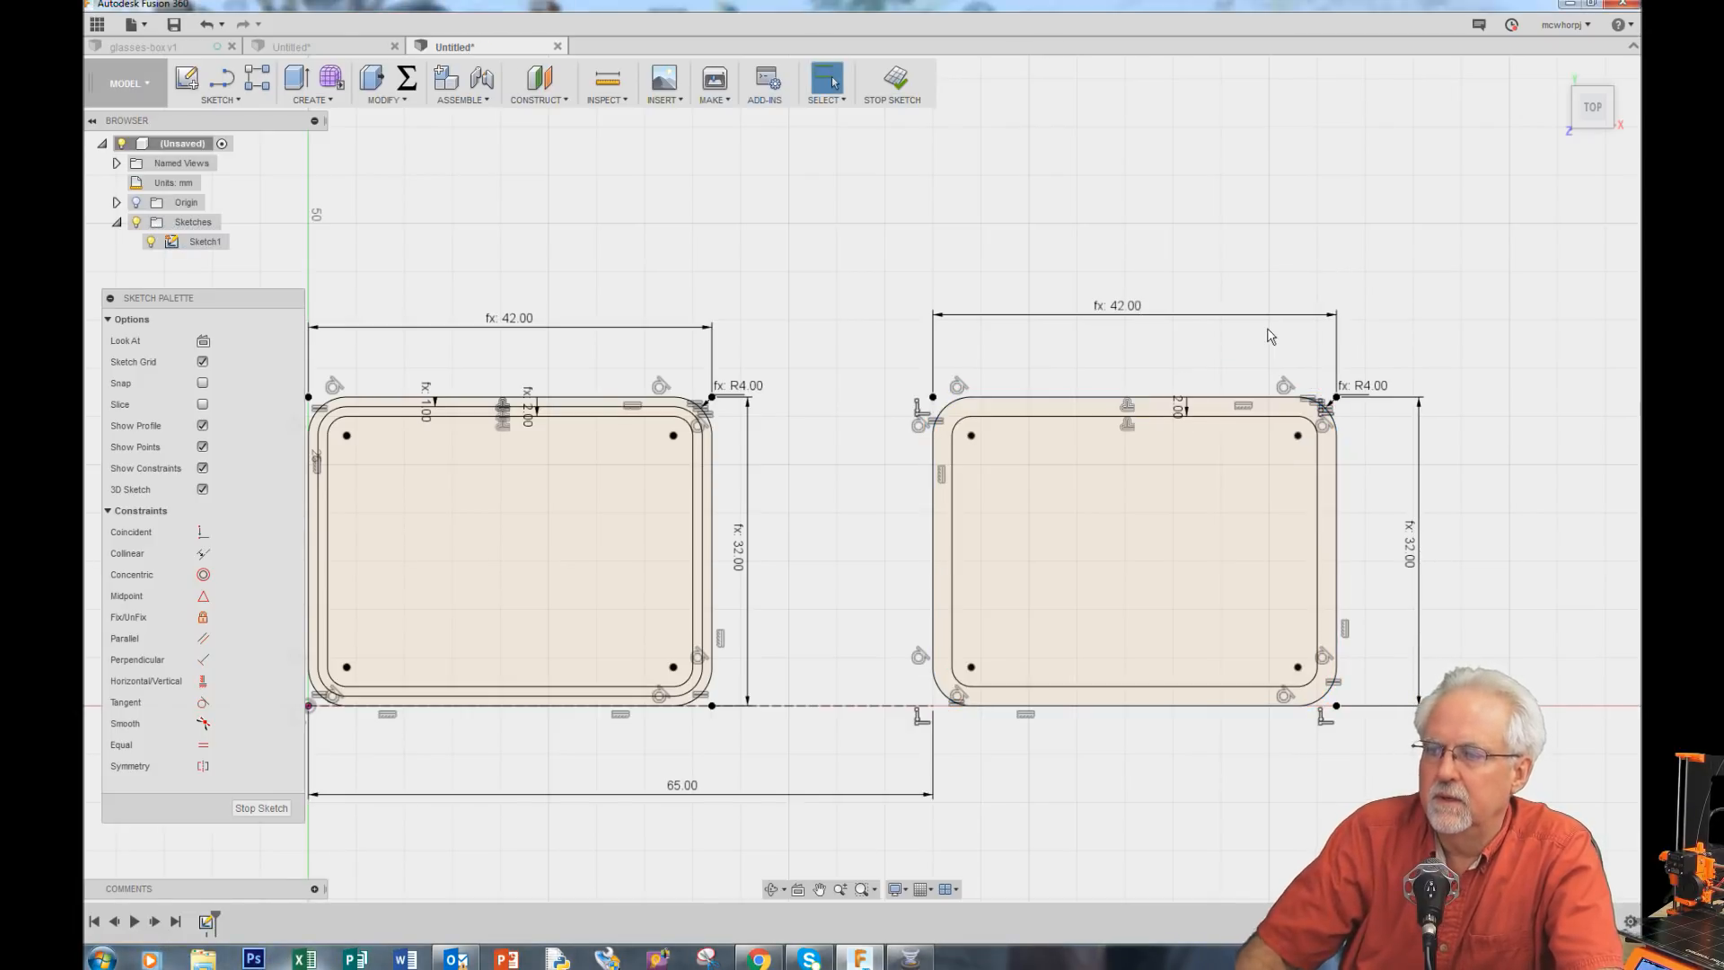
Step: Set the new offset dimension to the wallThickness parameter
double_click(1181, 408)
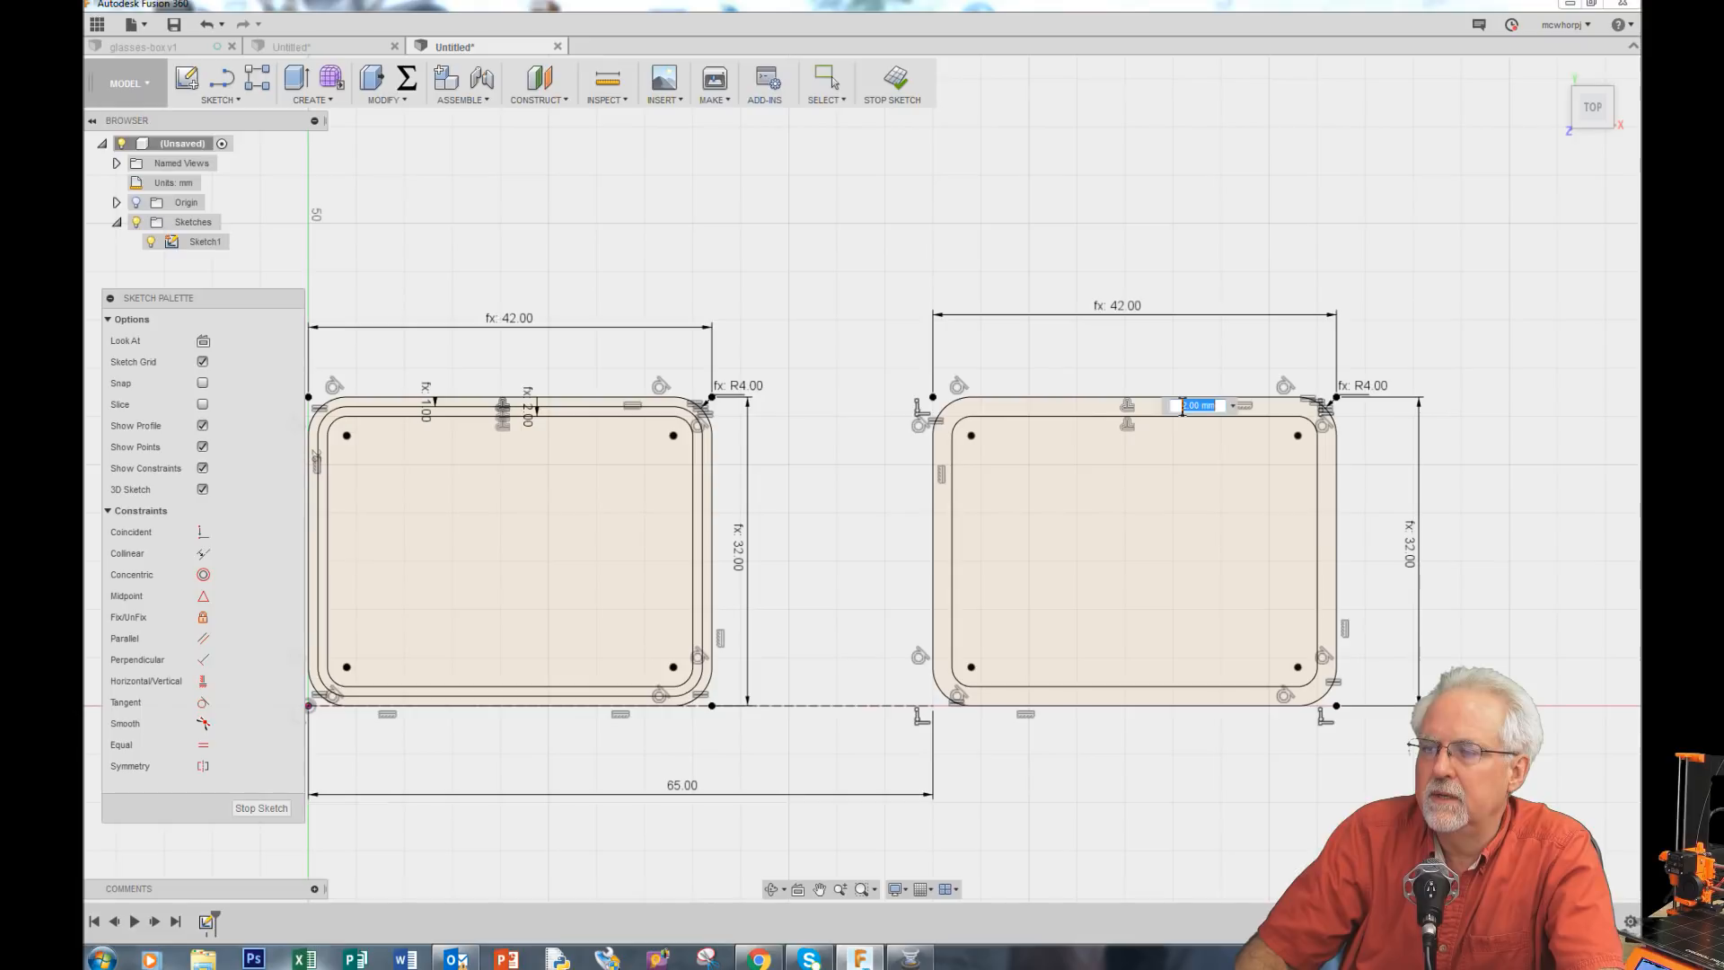
text(wall)
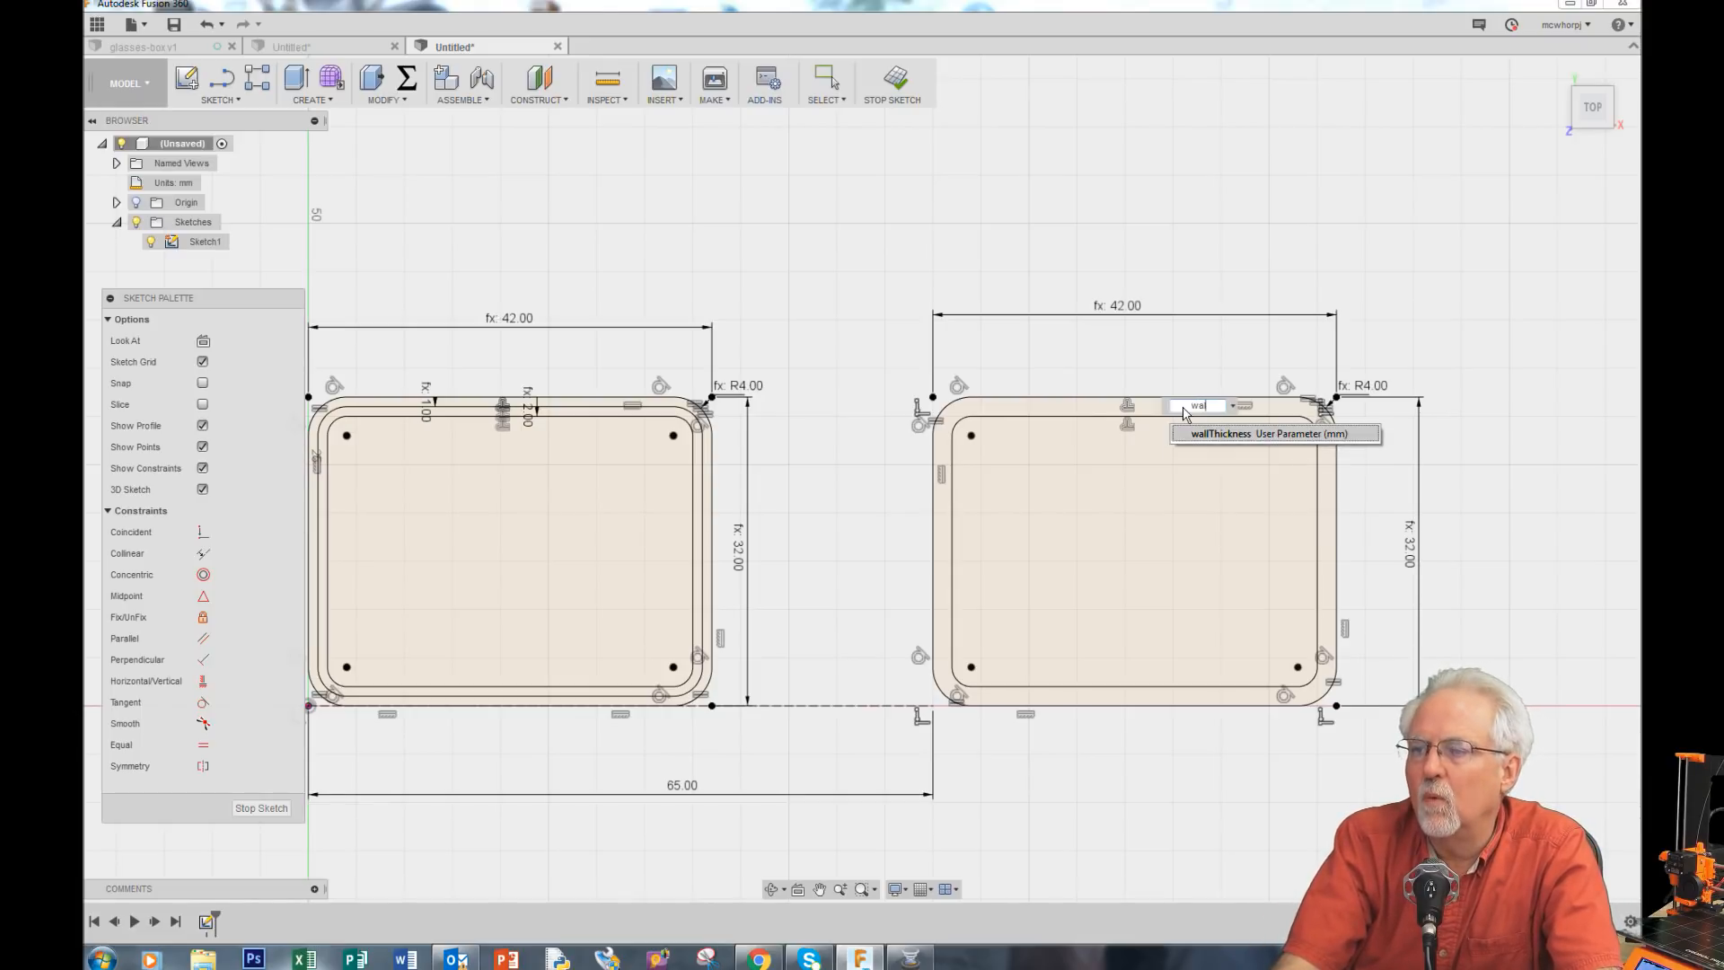
click(1244, 435)
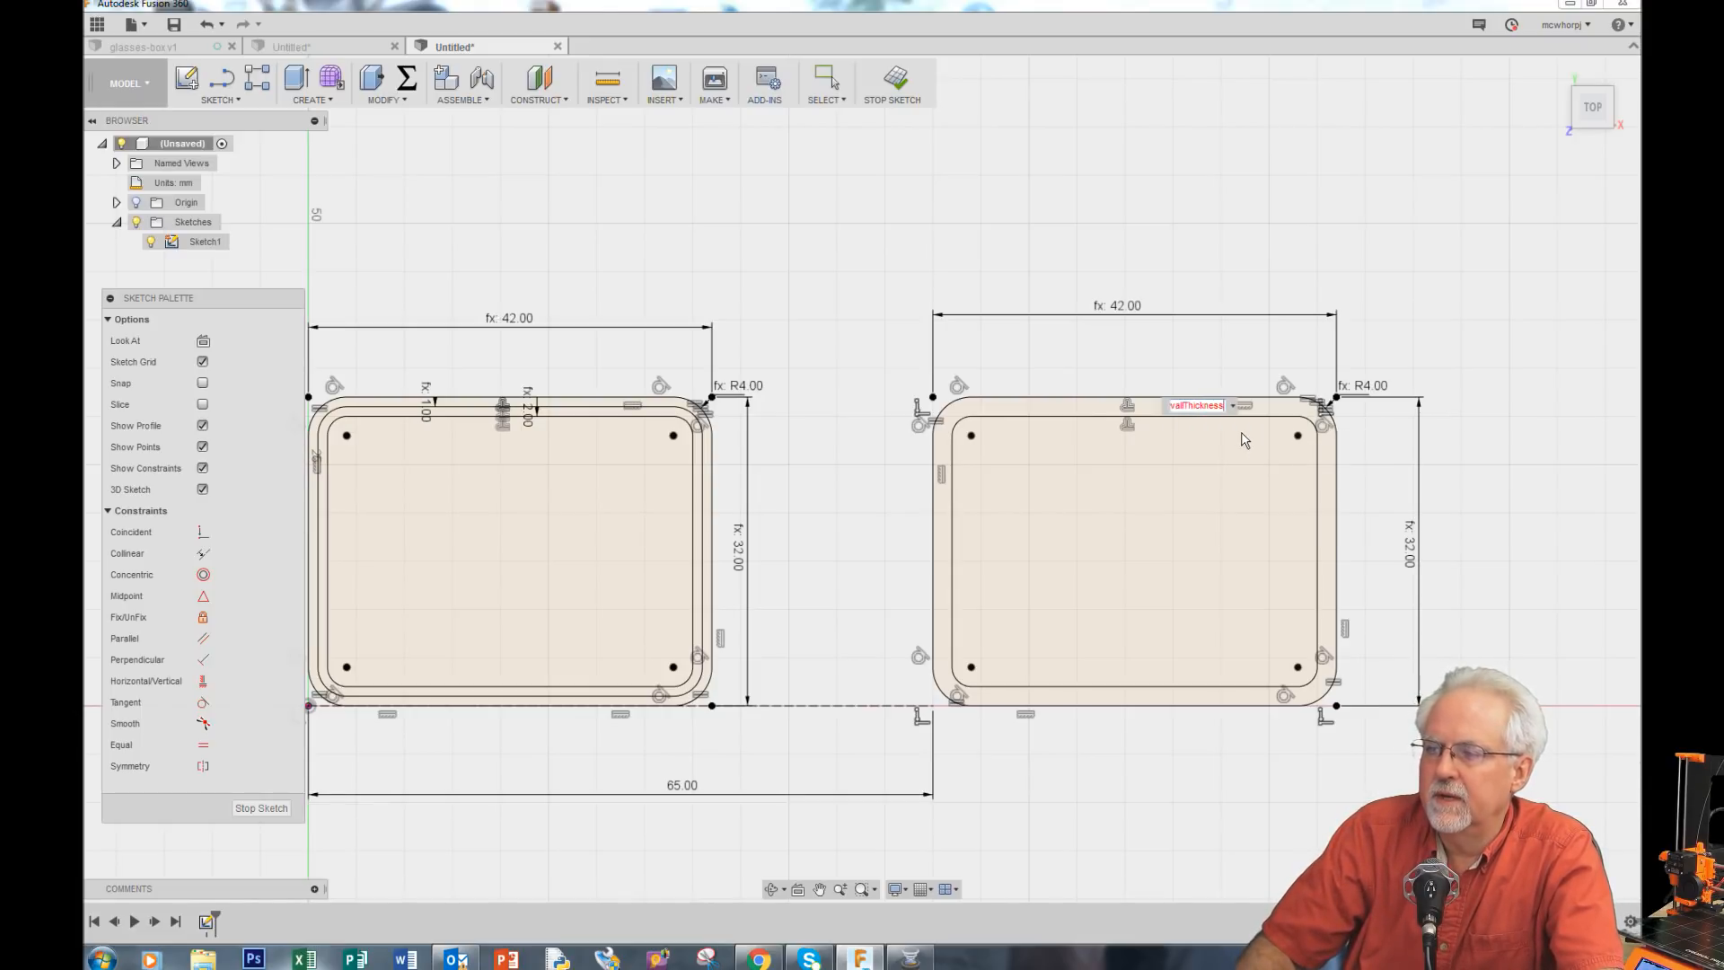
key(Return)
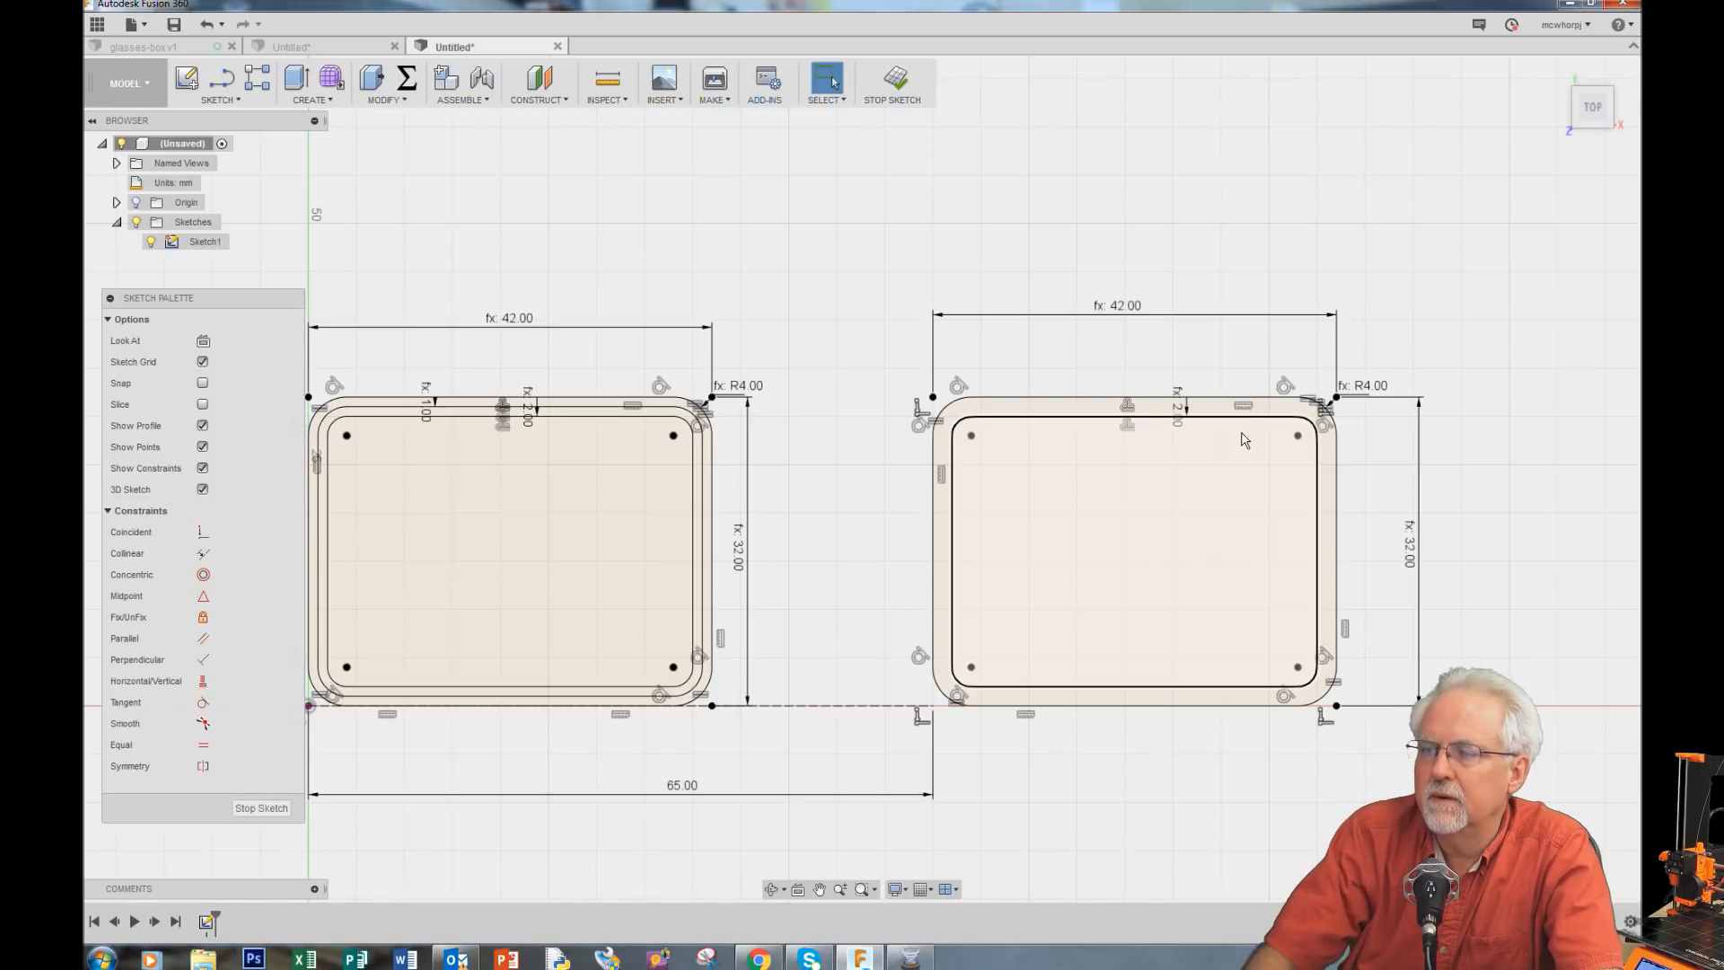
key(Escape)
scroll(1185, 422, up, 3)
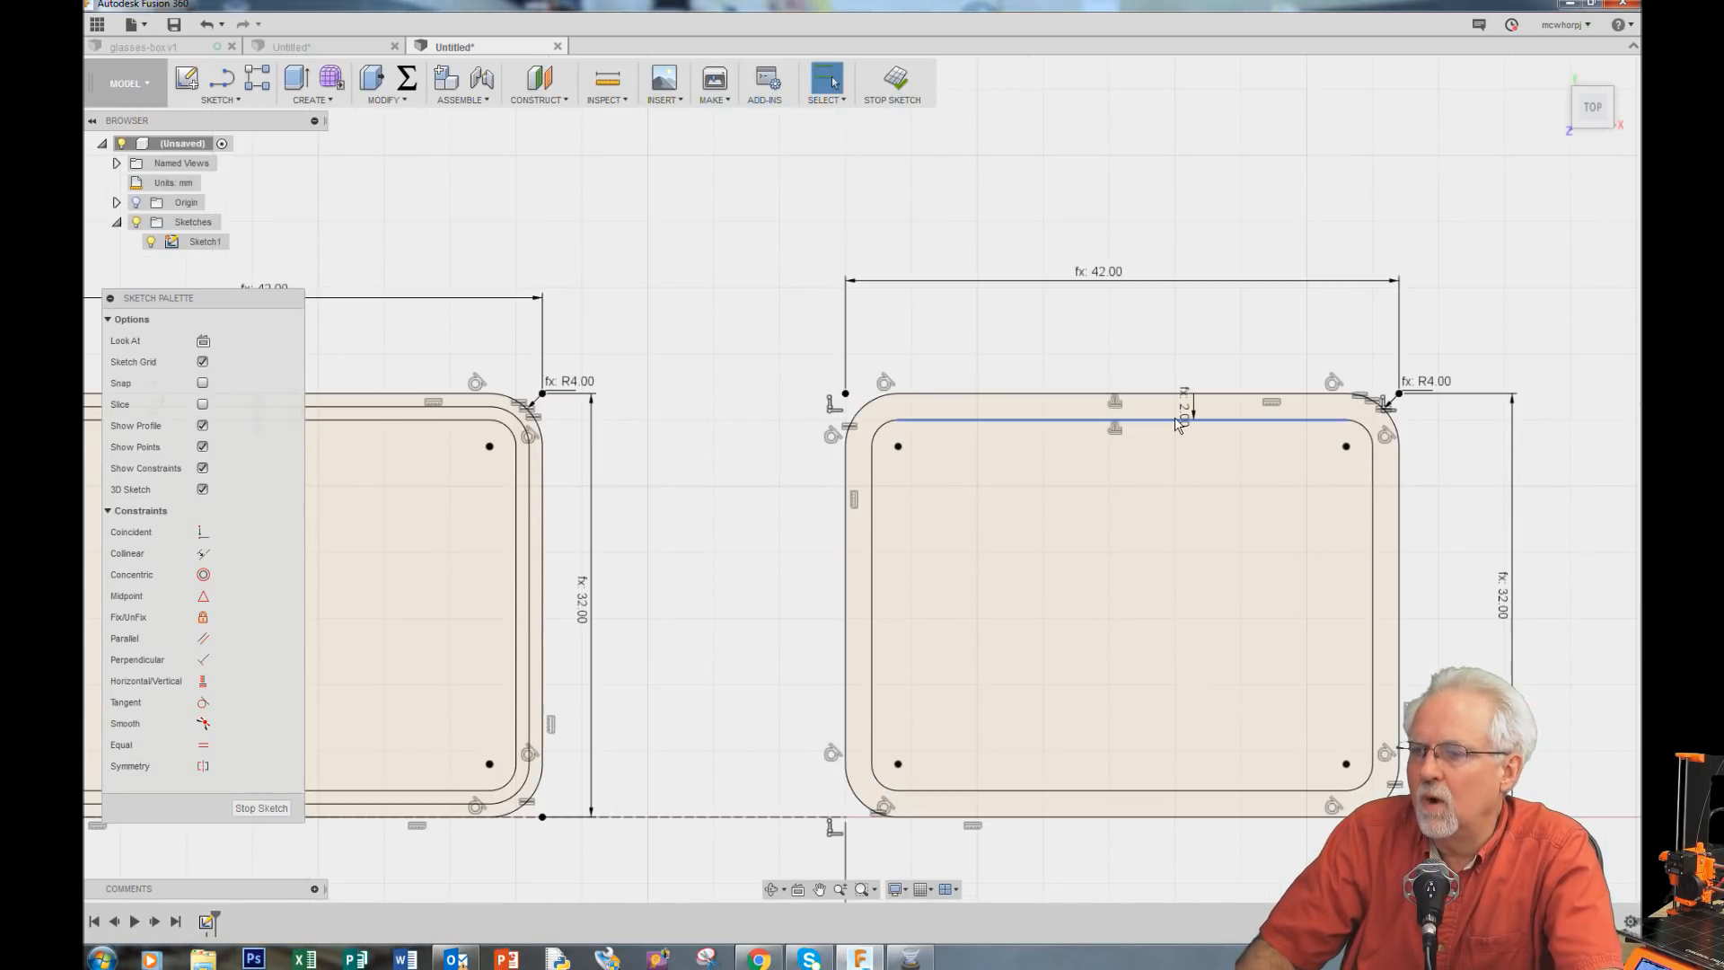
scroll(1178, 424, up, 2)
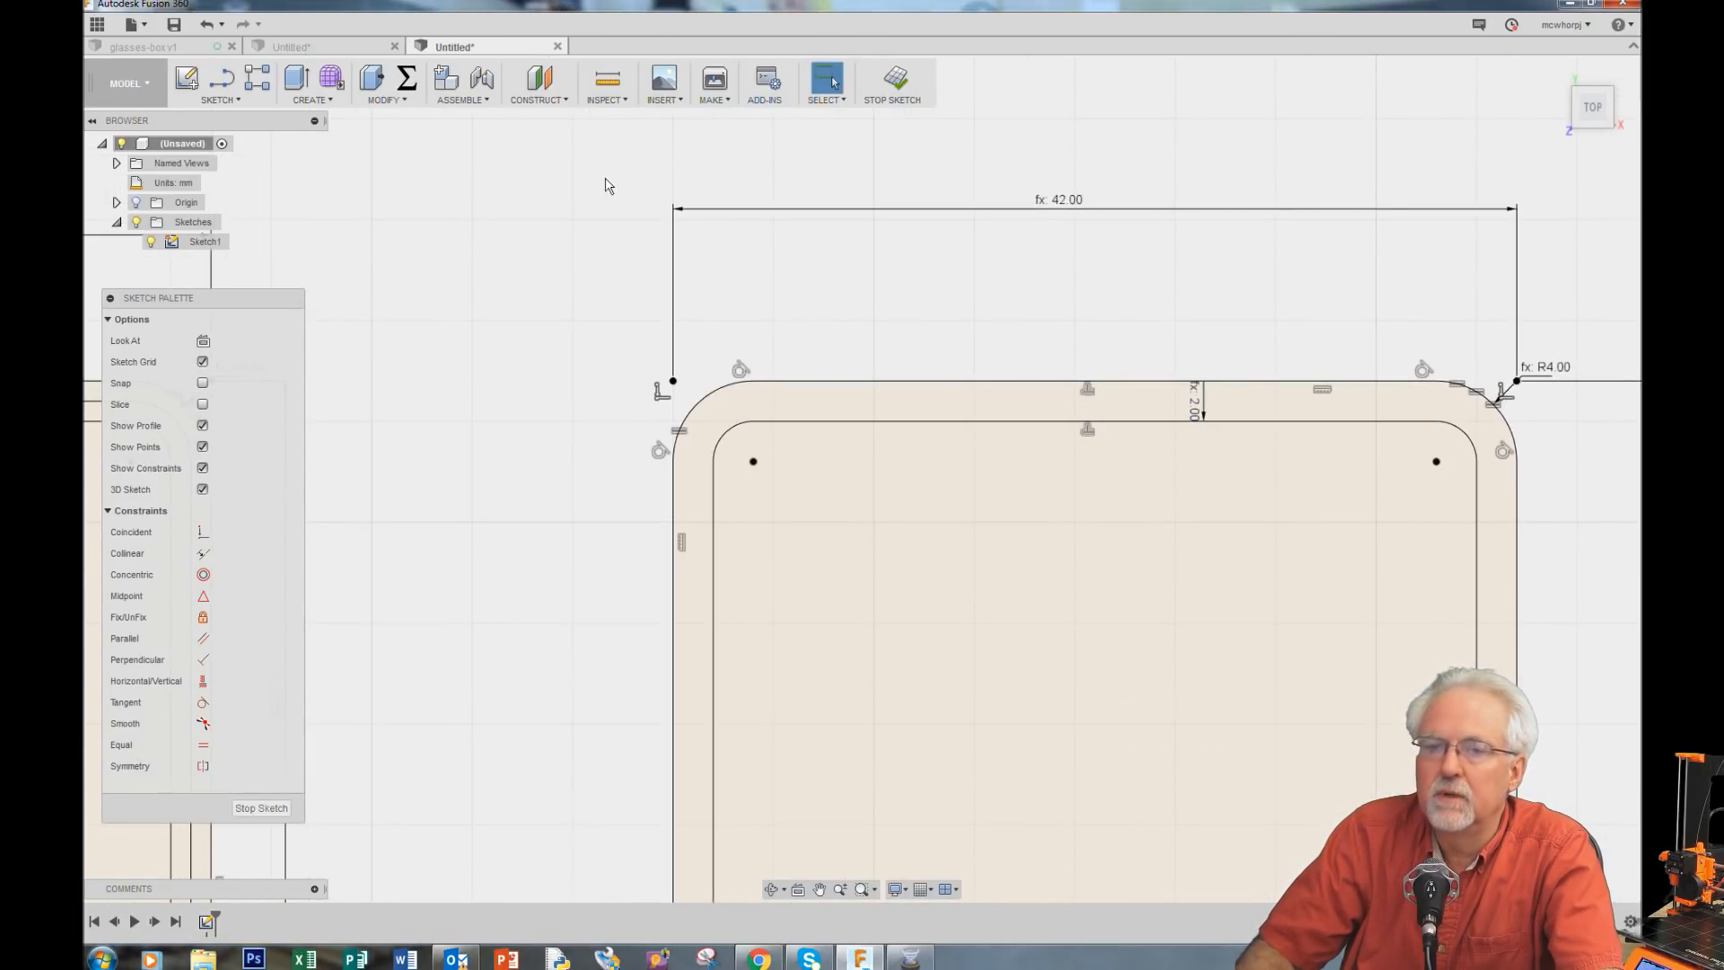
click(220, 100)
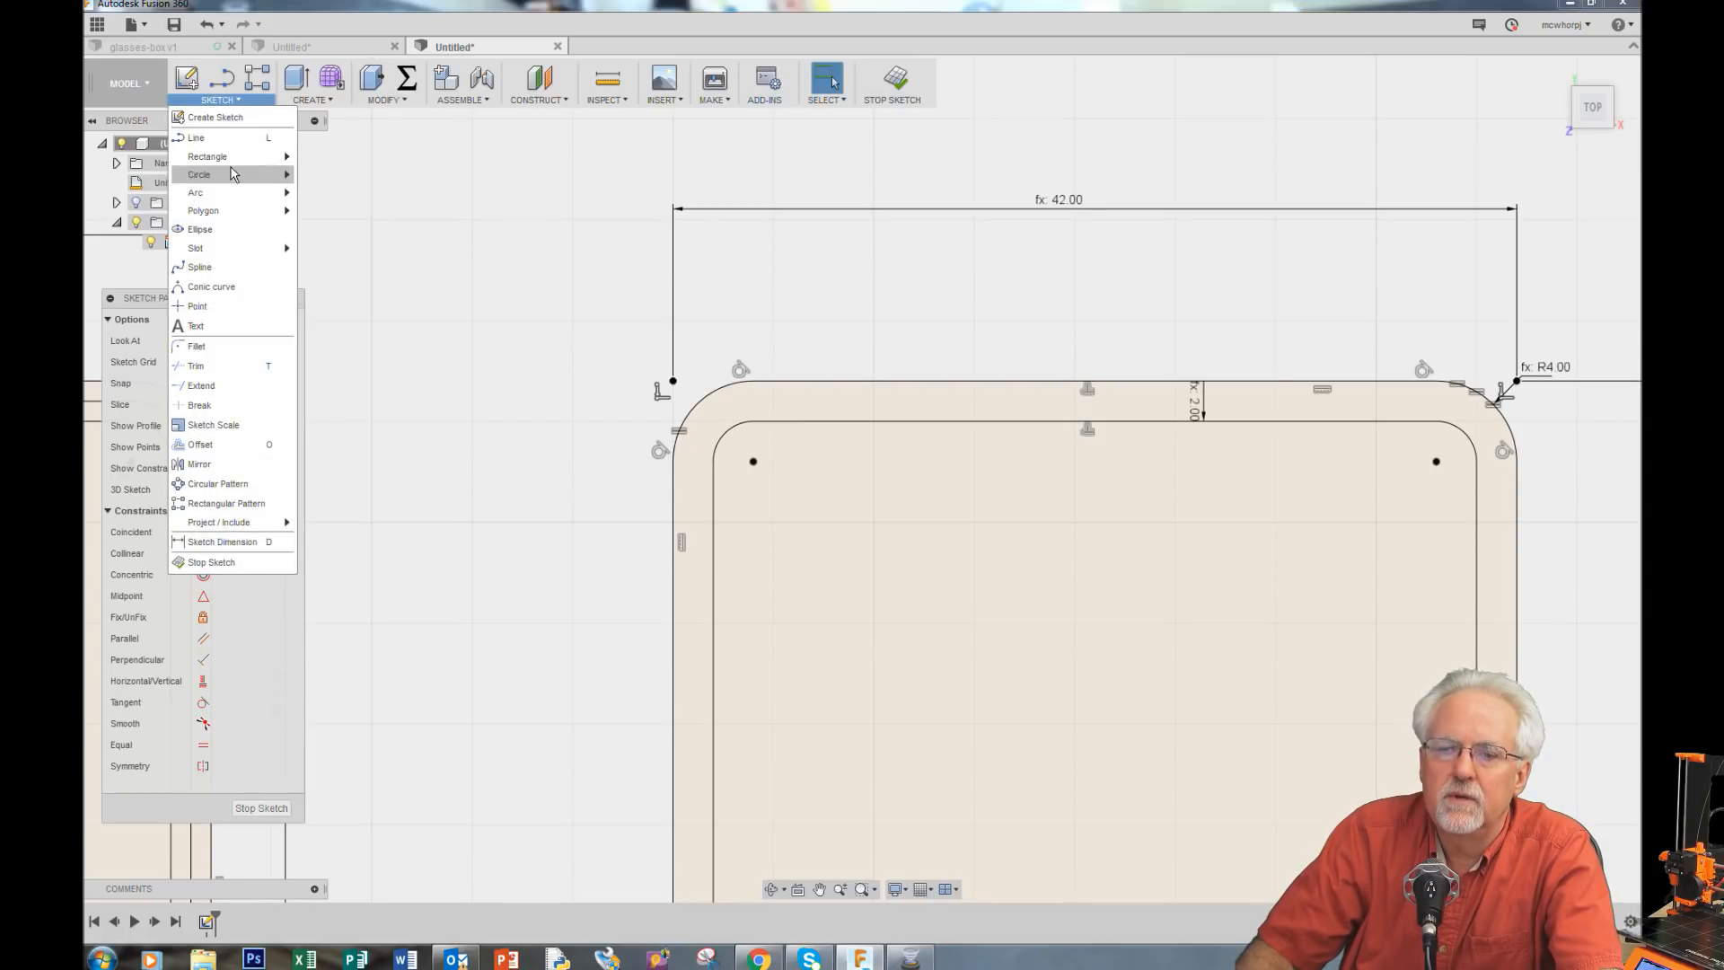
mouse_move(233, 199)
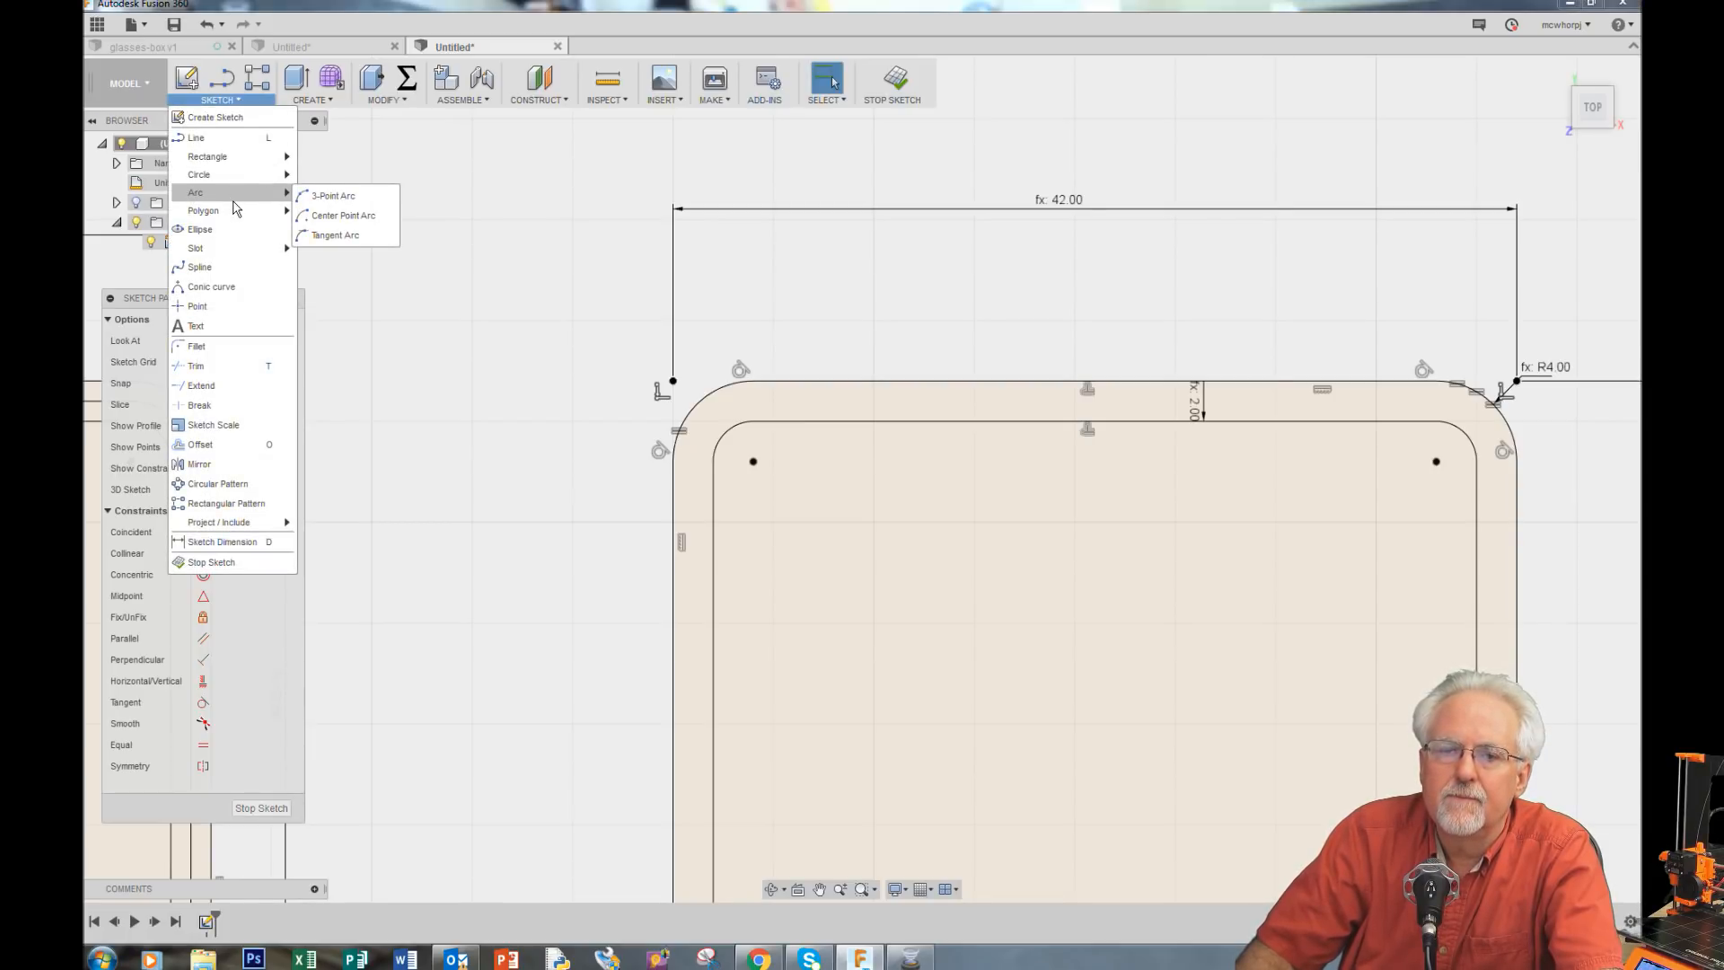
click(225, 444)
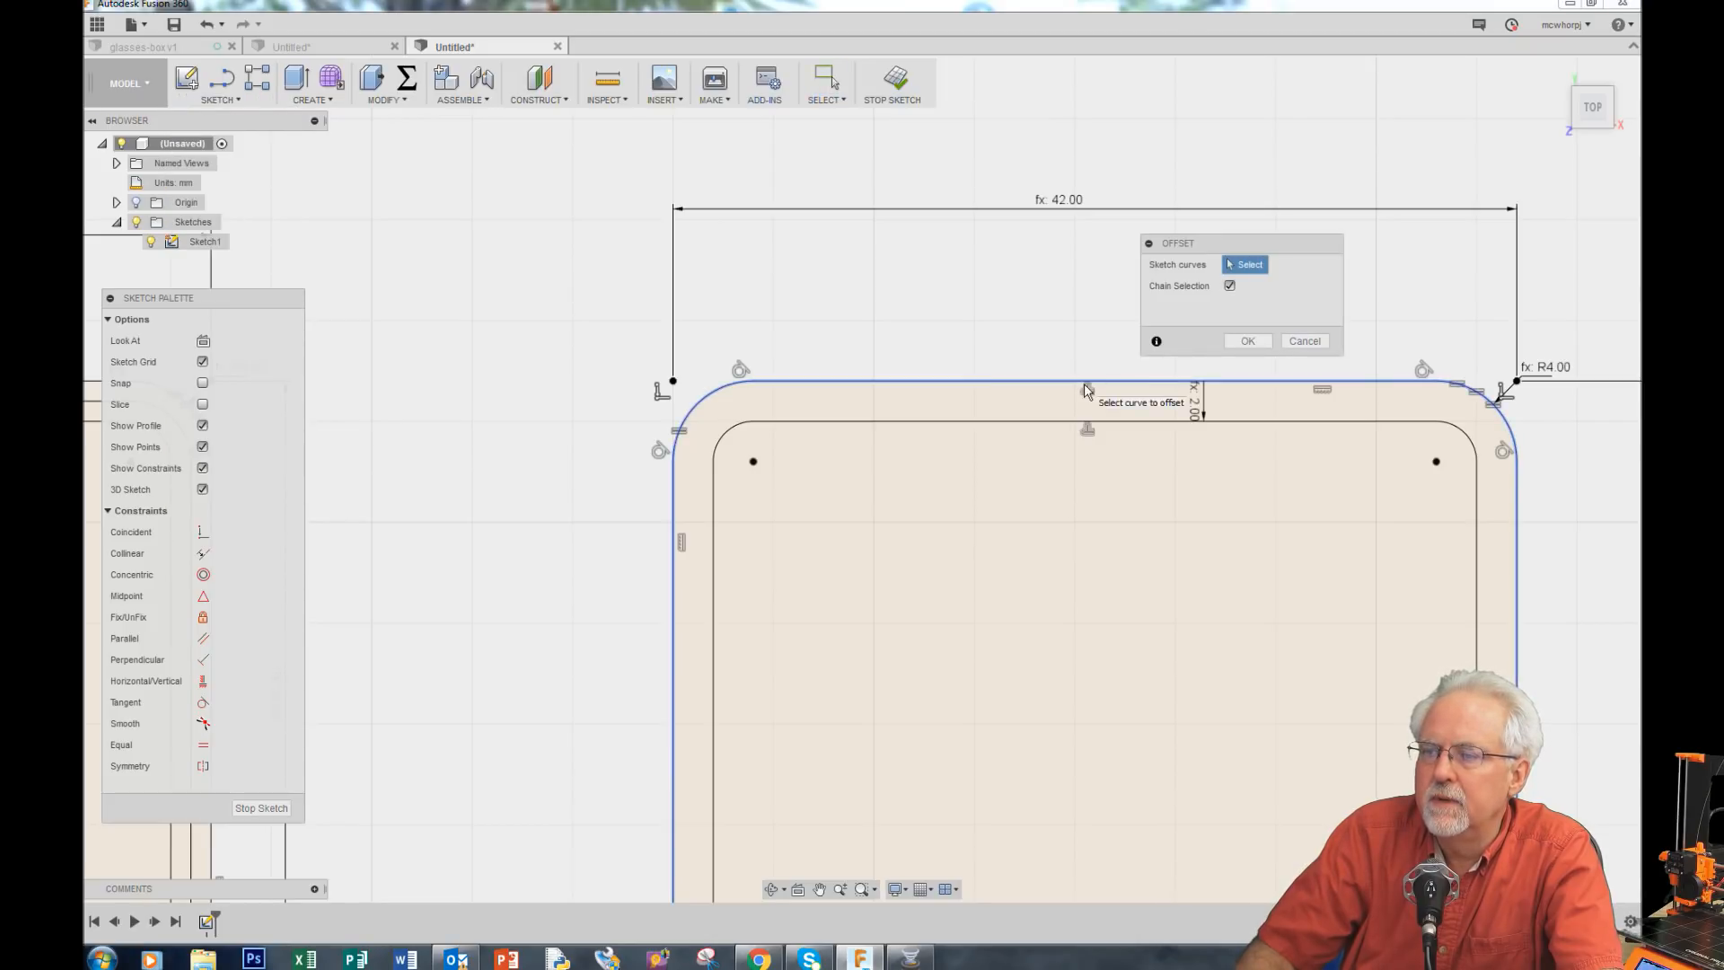
click(1251, 342)
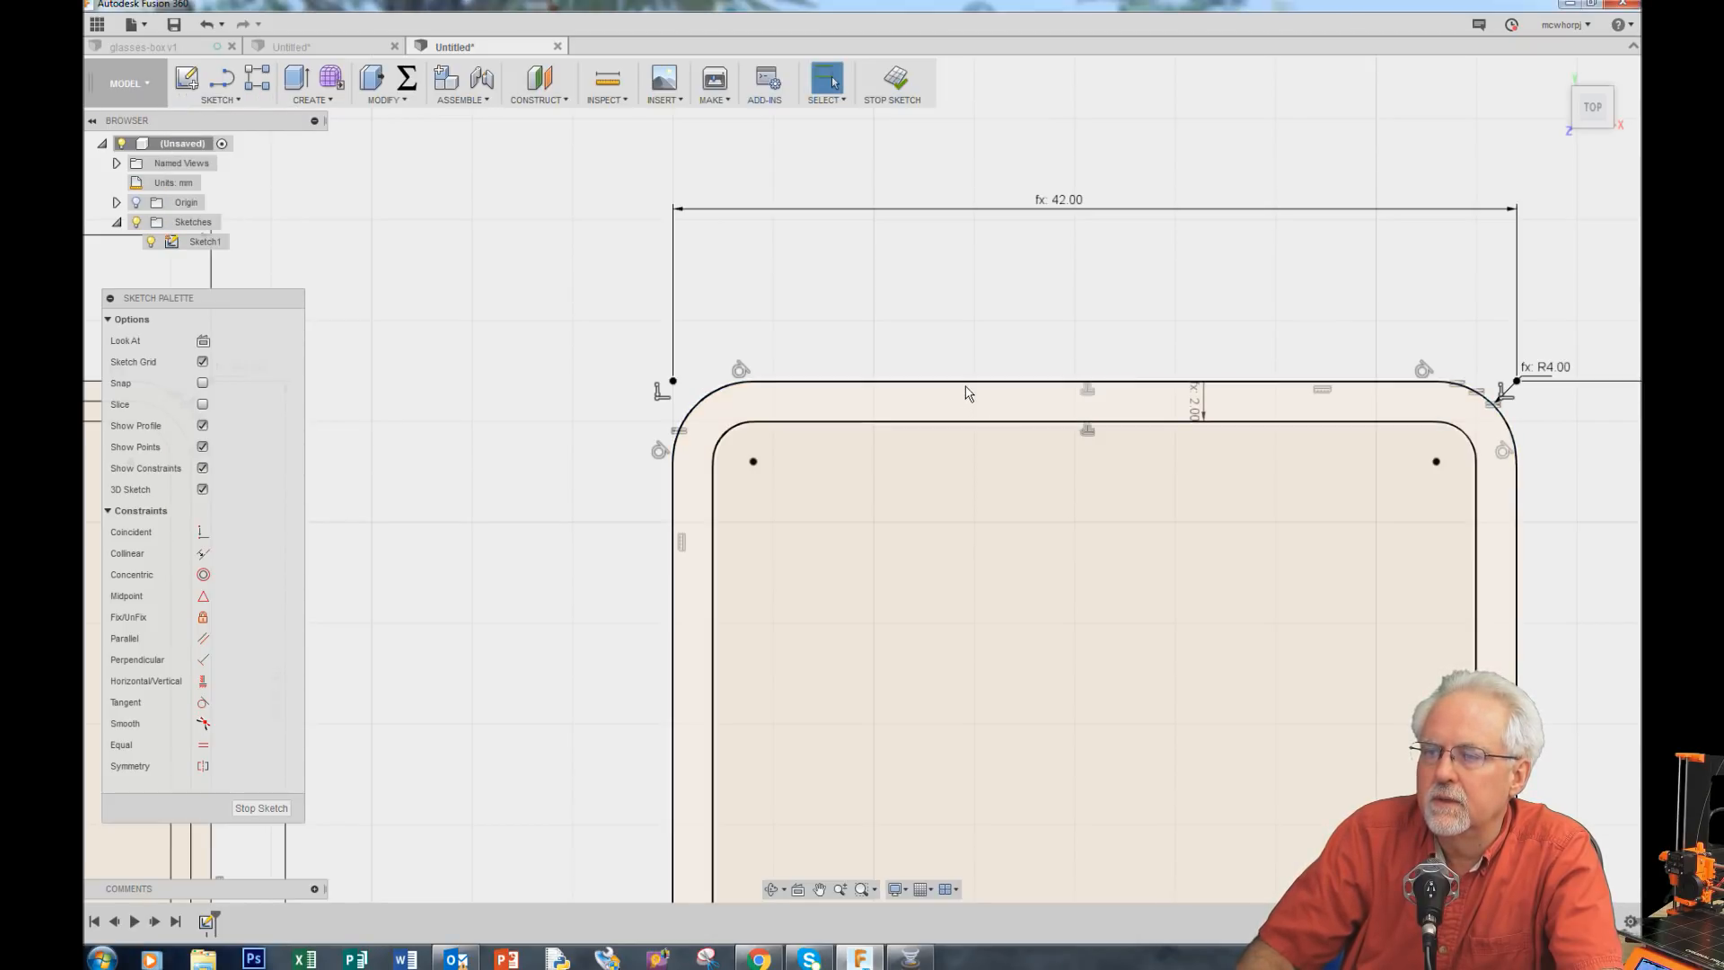
Step: Offset the outer rounded outline inward by the lipThickness parameter, entered as -lipThickness
click(220, 100)
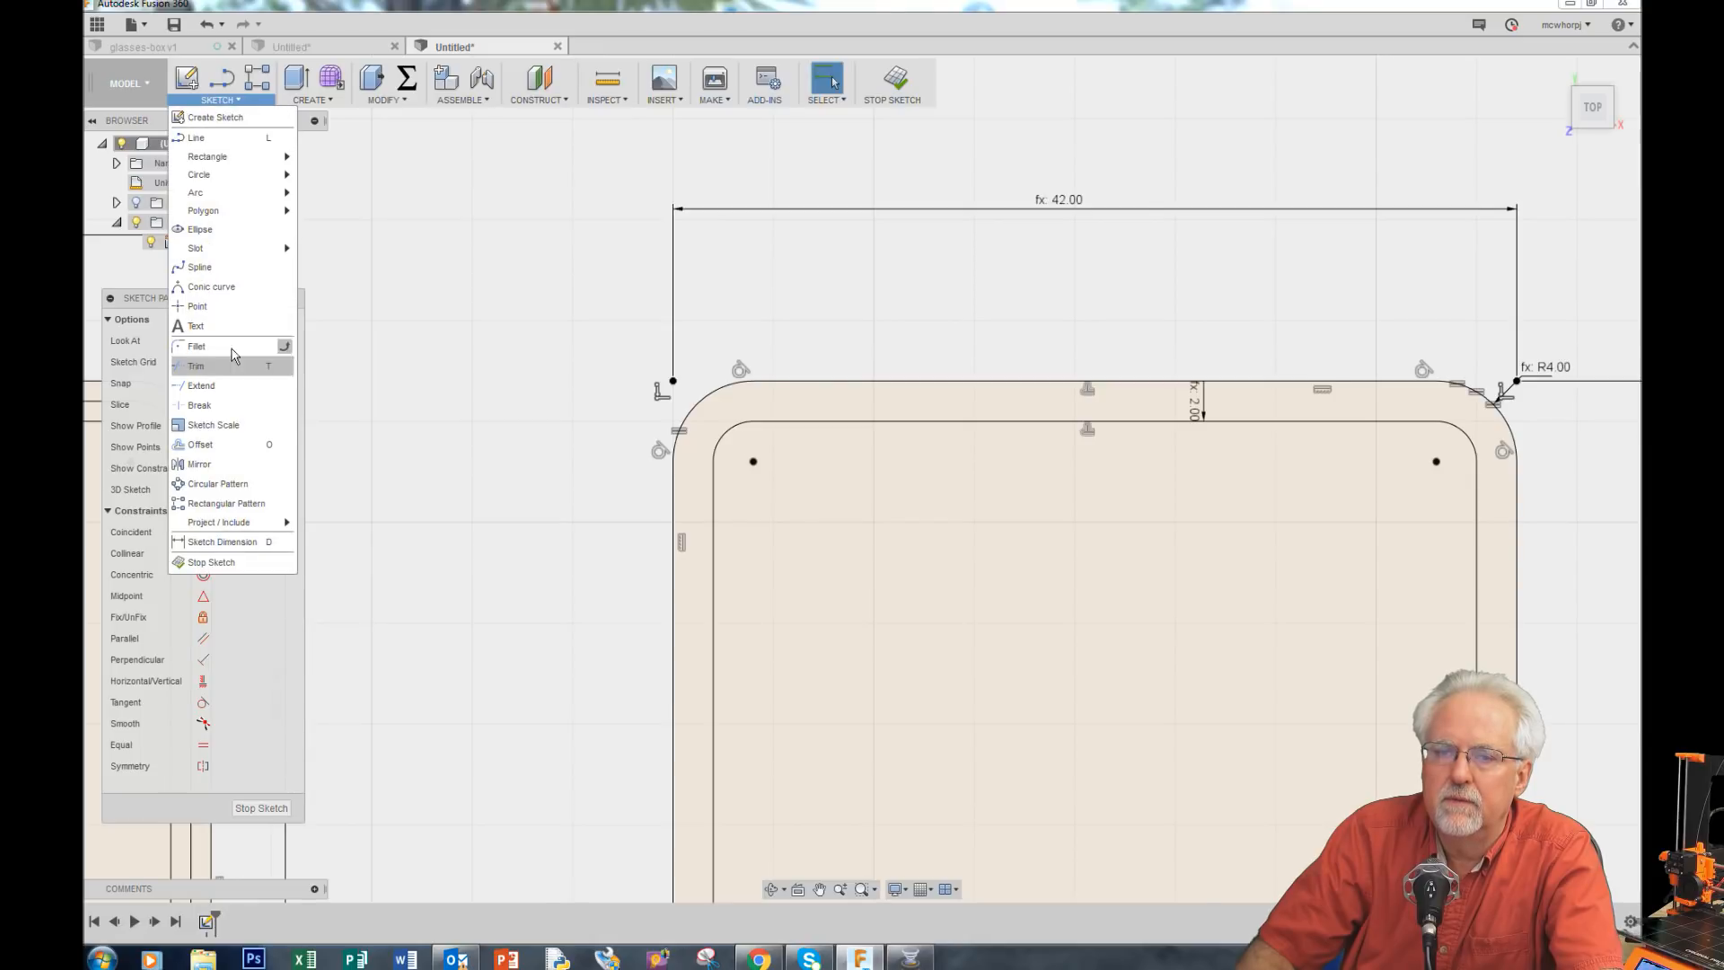
click(231, 444)
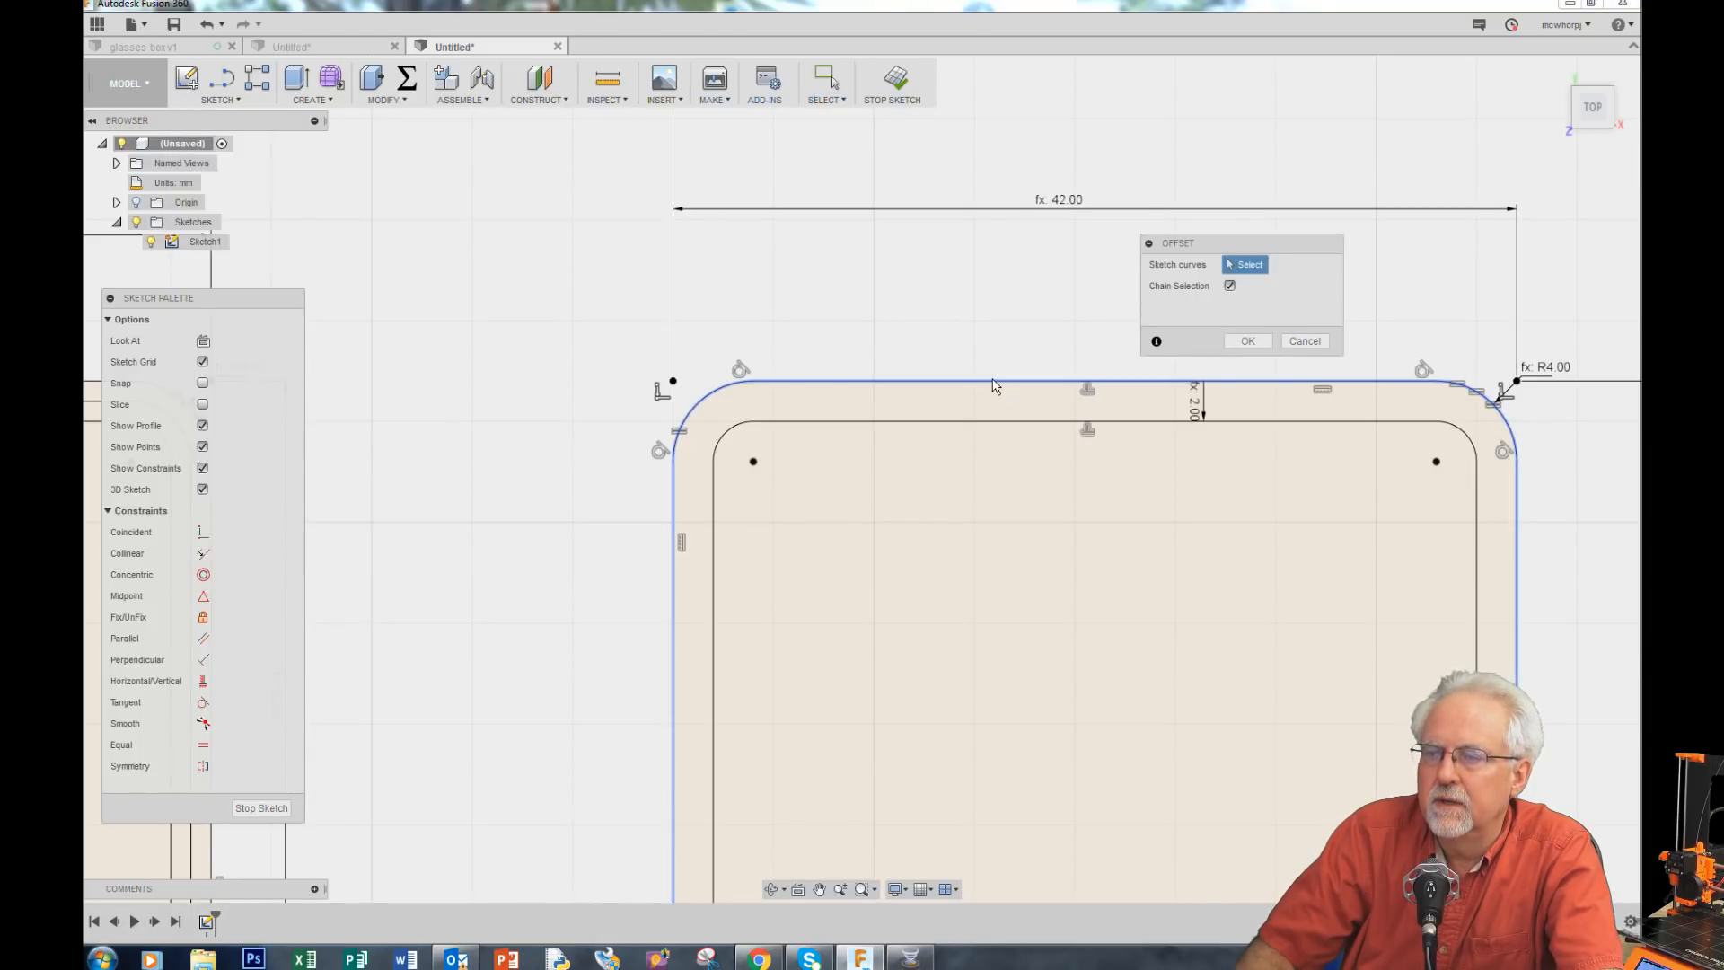
click(993, 383)
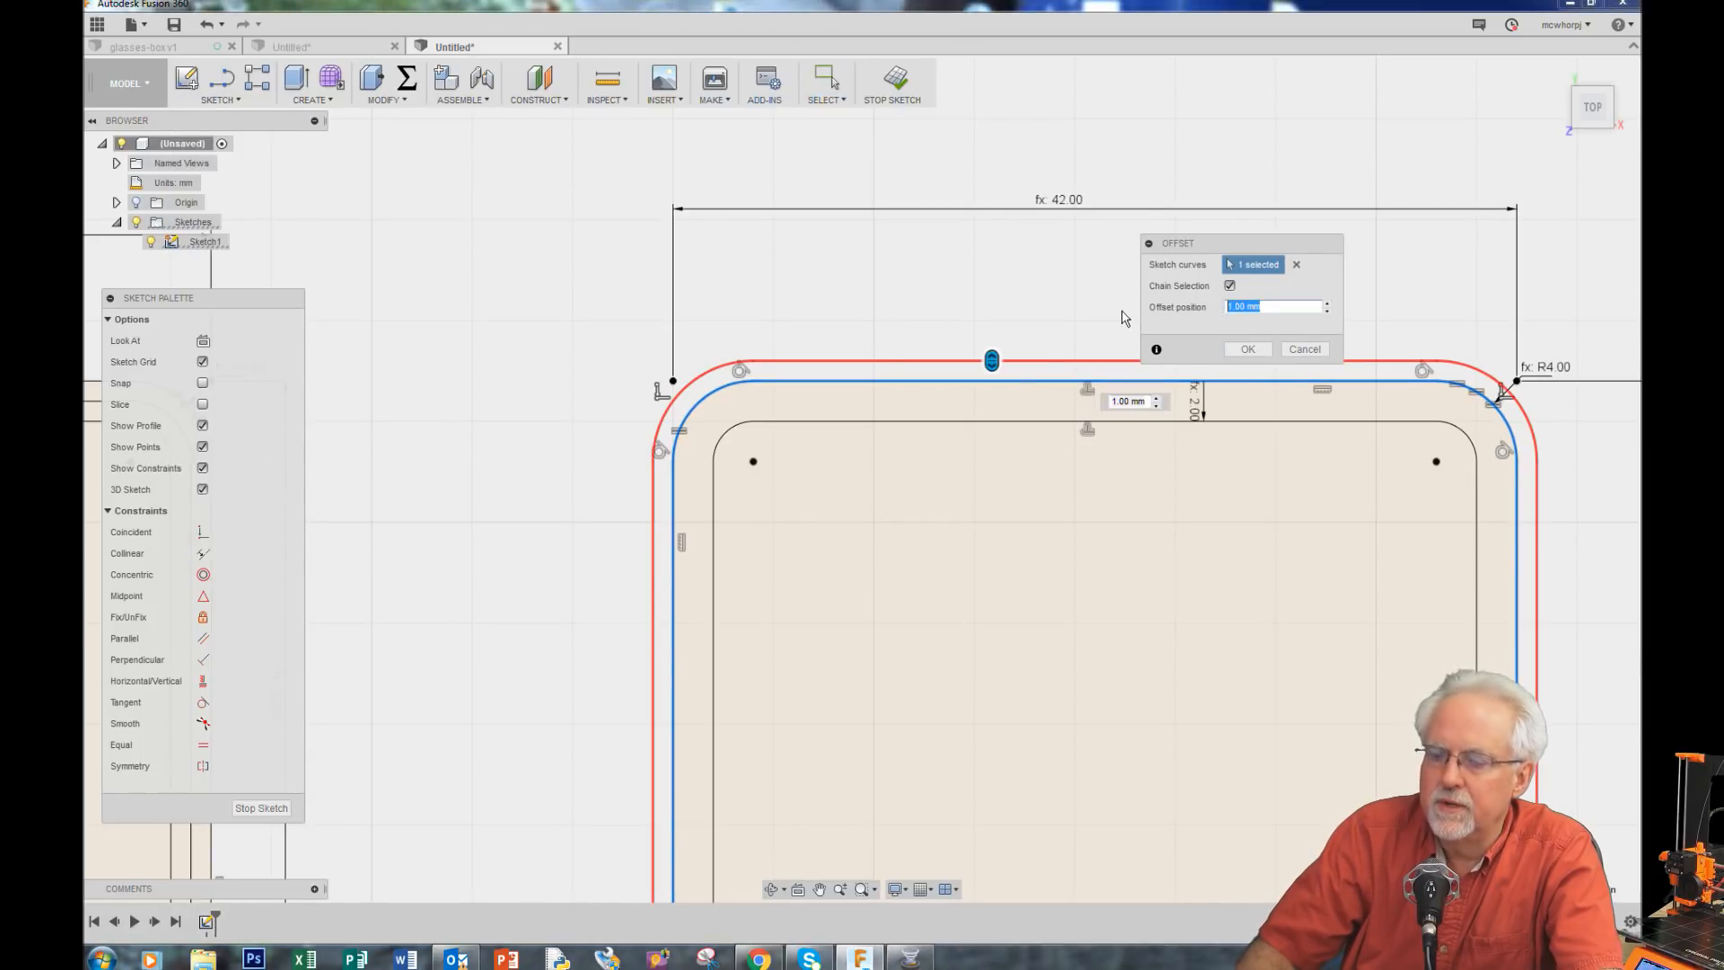
text(-l)
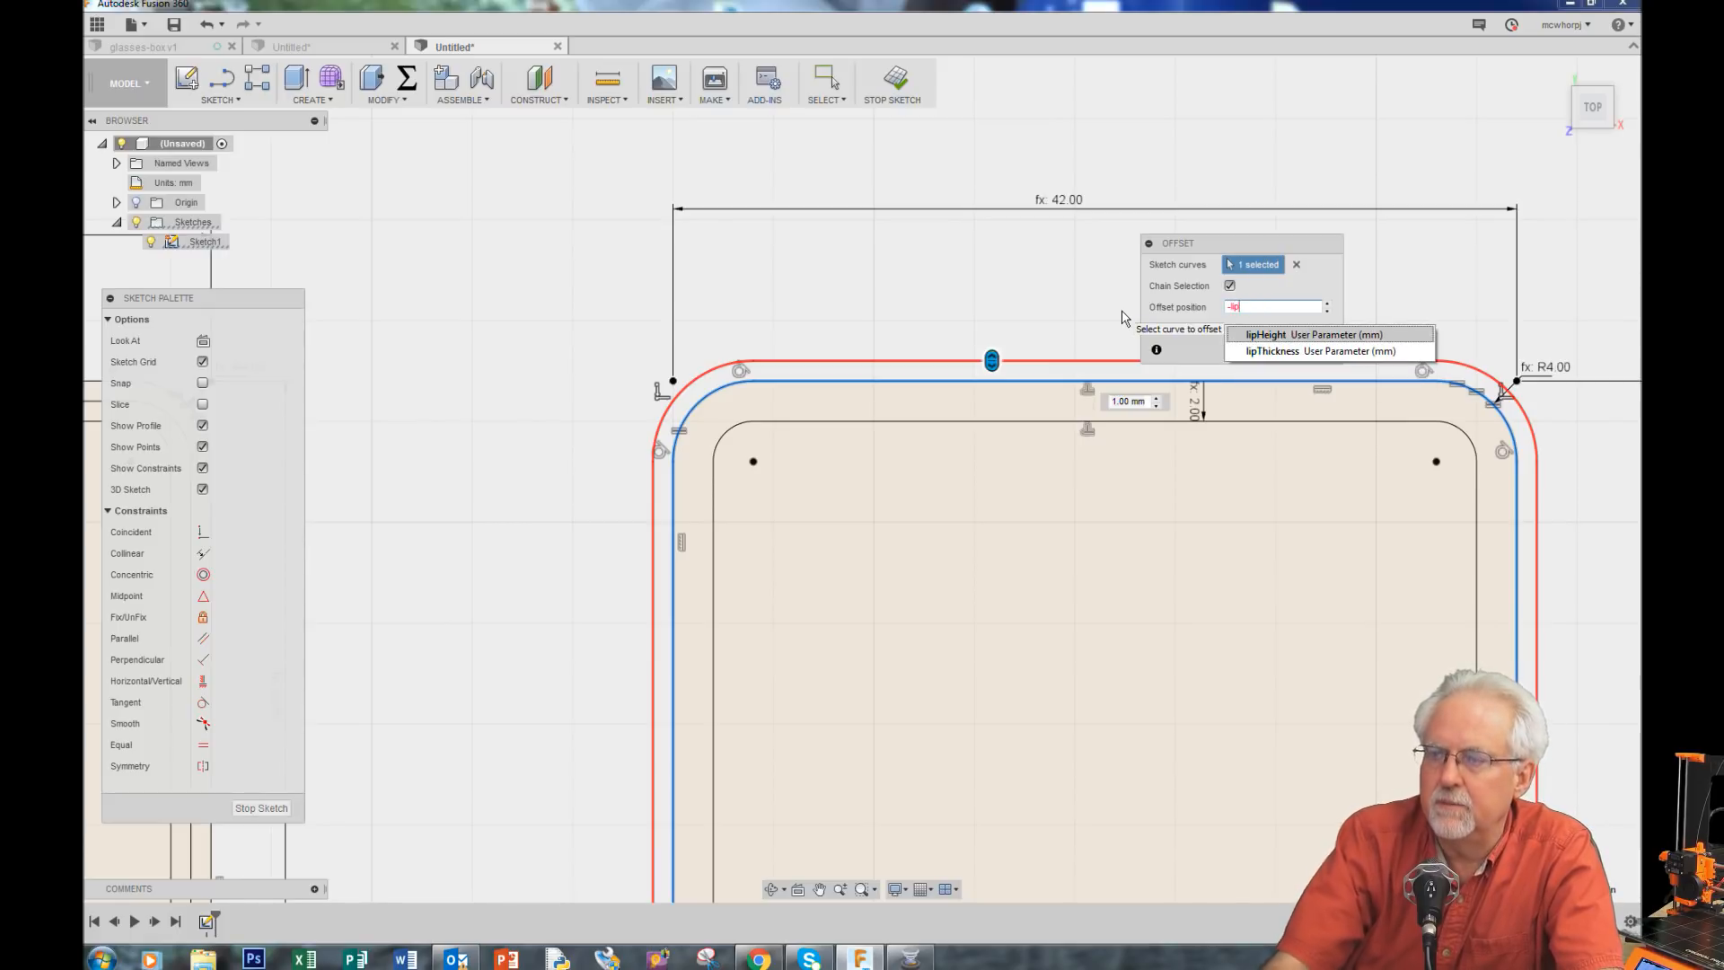
text(ip)
click(1248, 352)
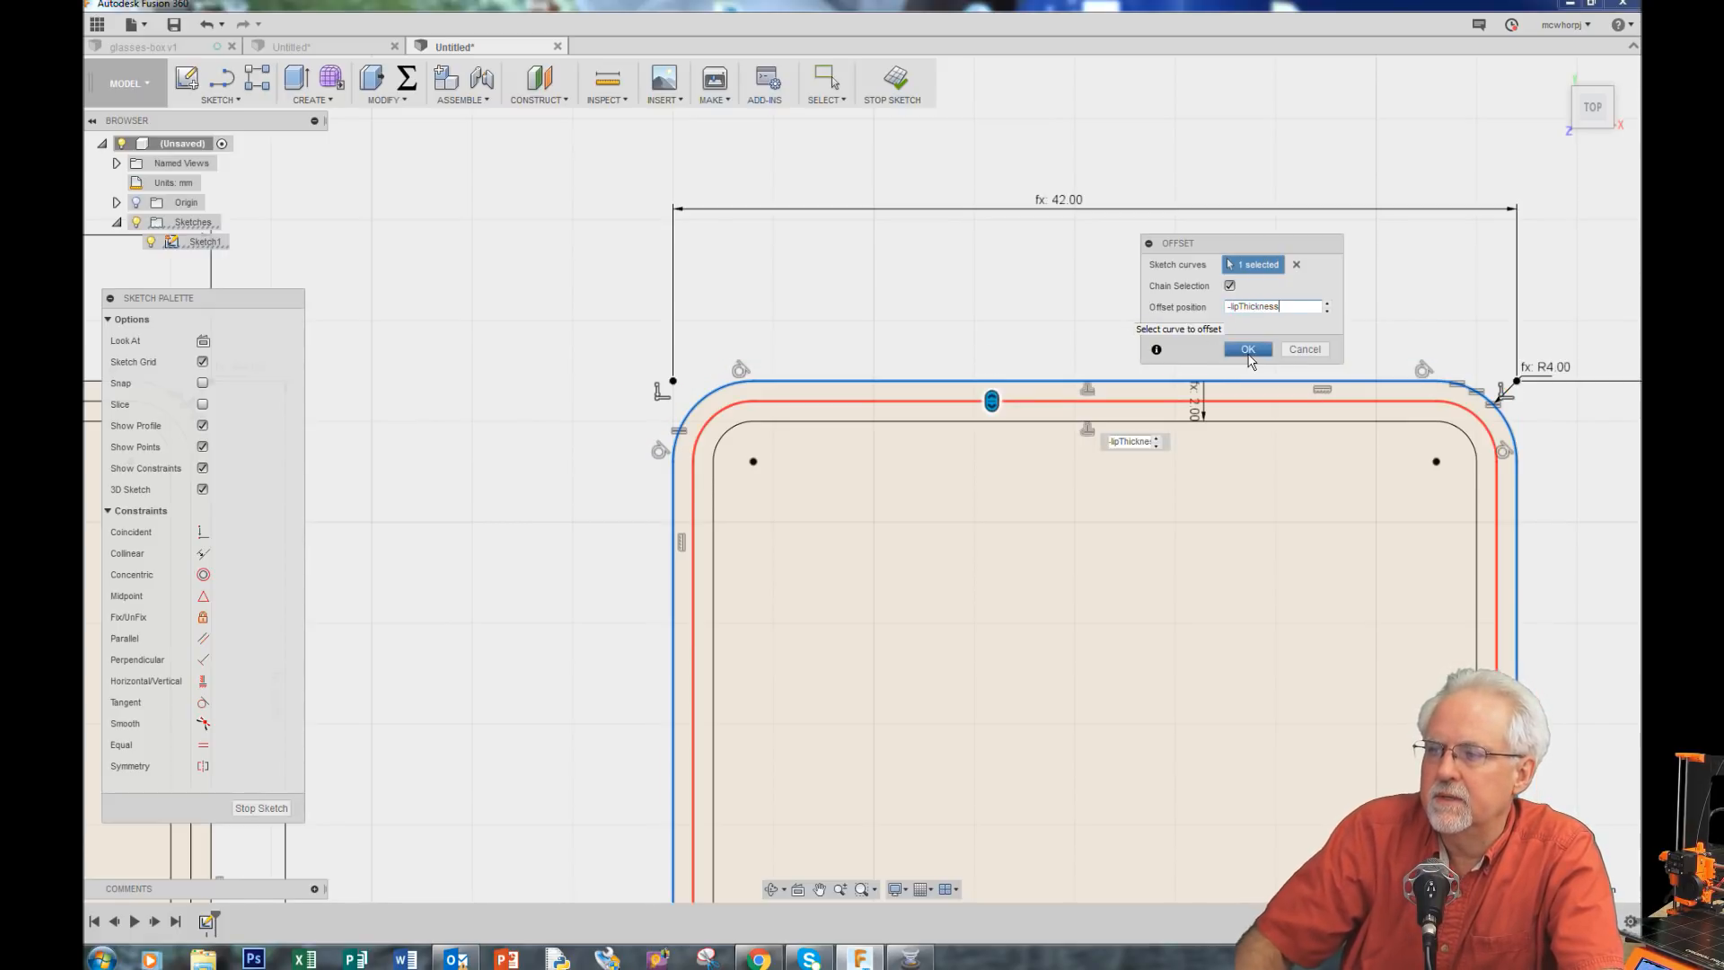
click(1248, 350)
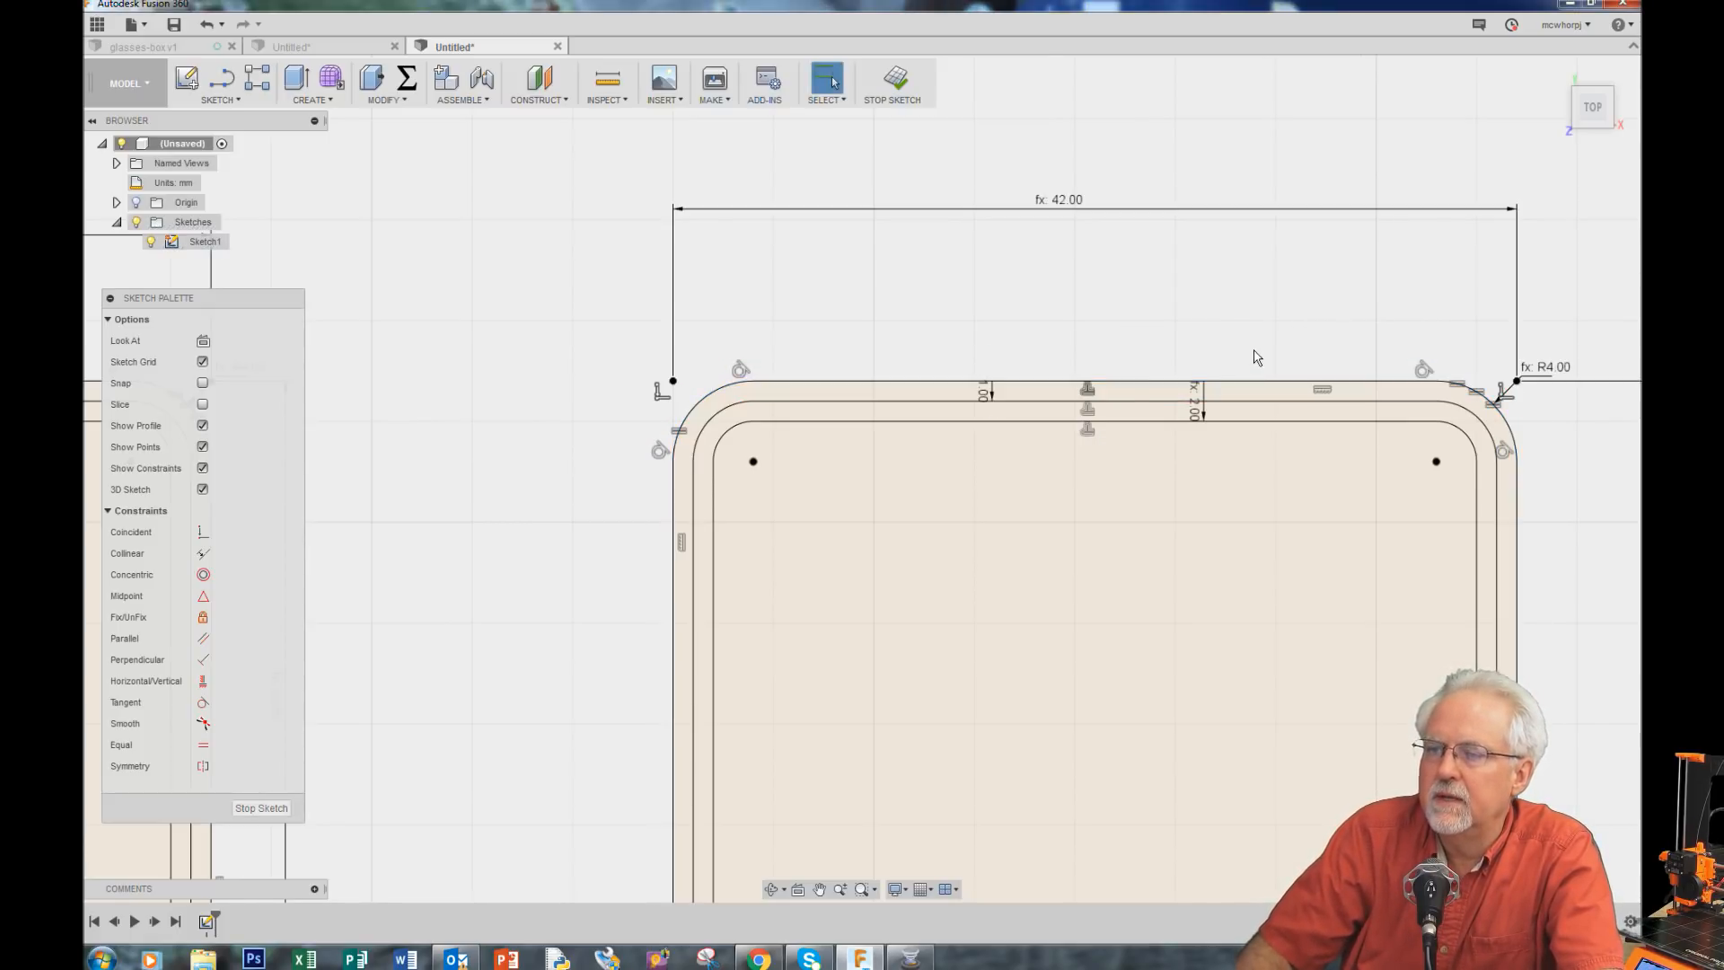
Step: Set the lip offset dimension to the lipThickness parameter
double_click(980, 390)
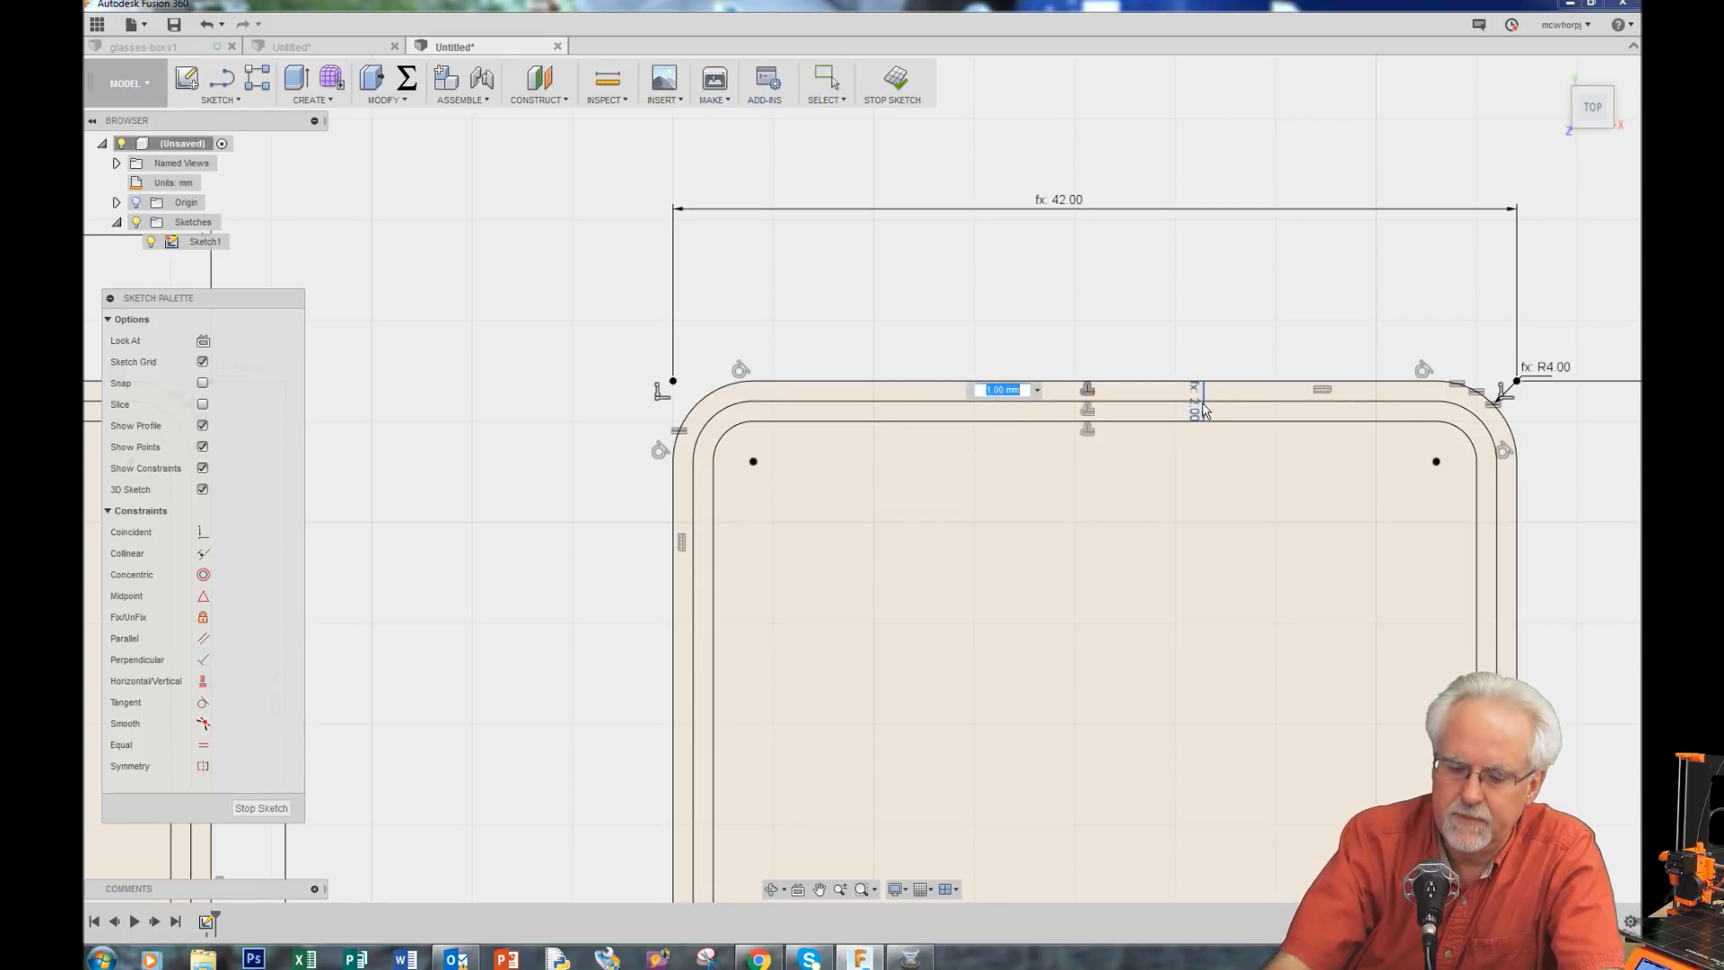
text(lipthickn)
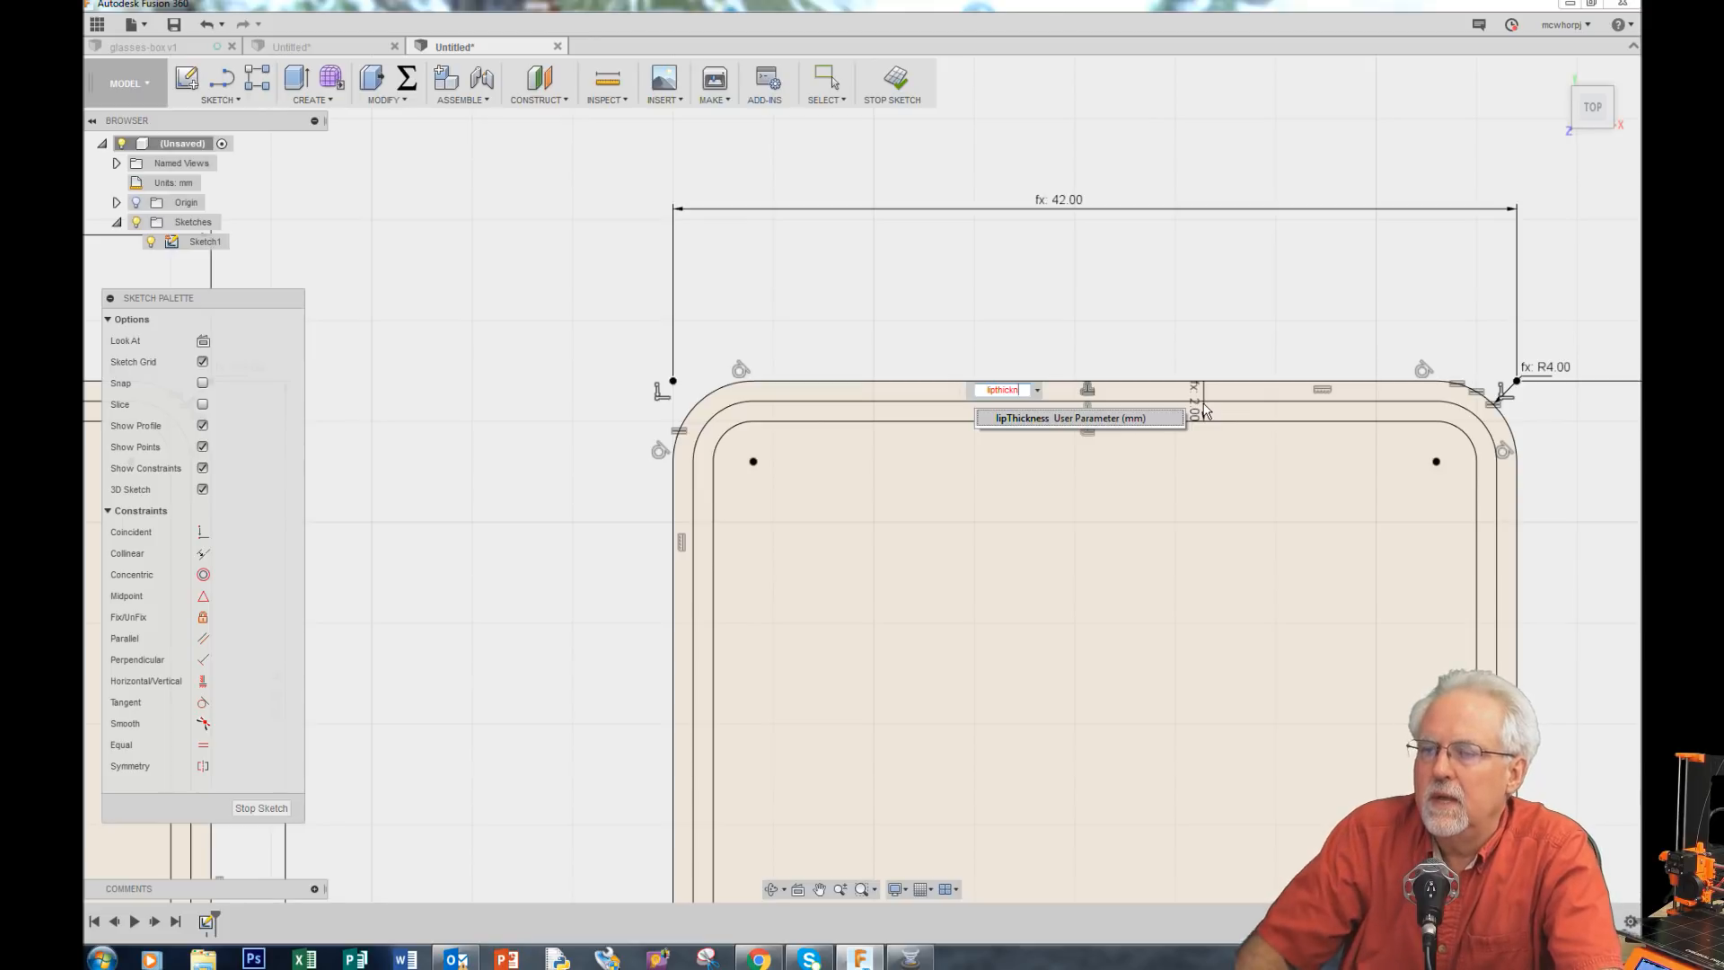
click(1037, 418)
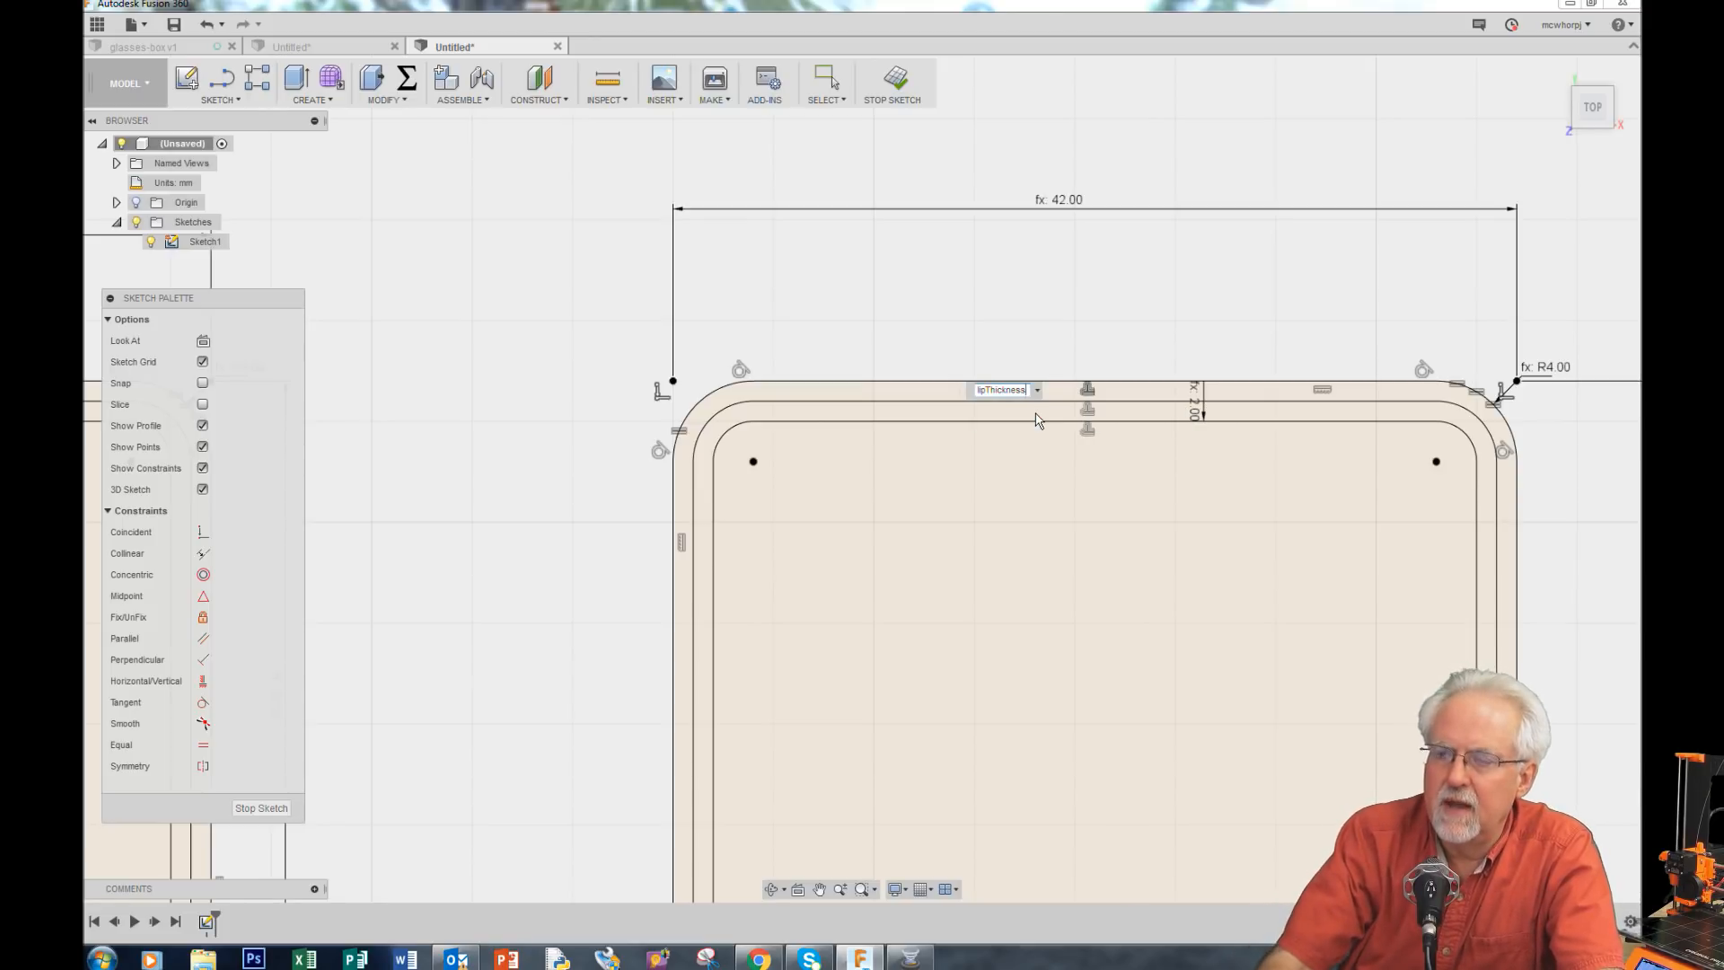
key(Return)
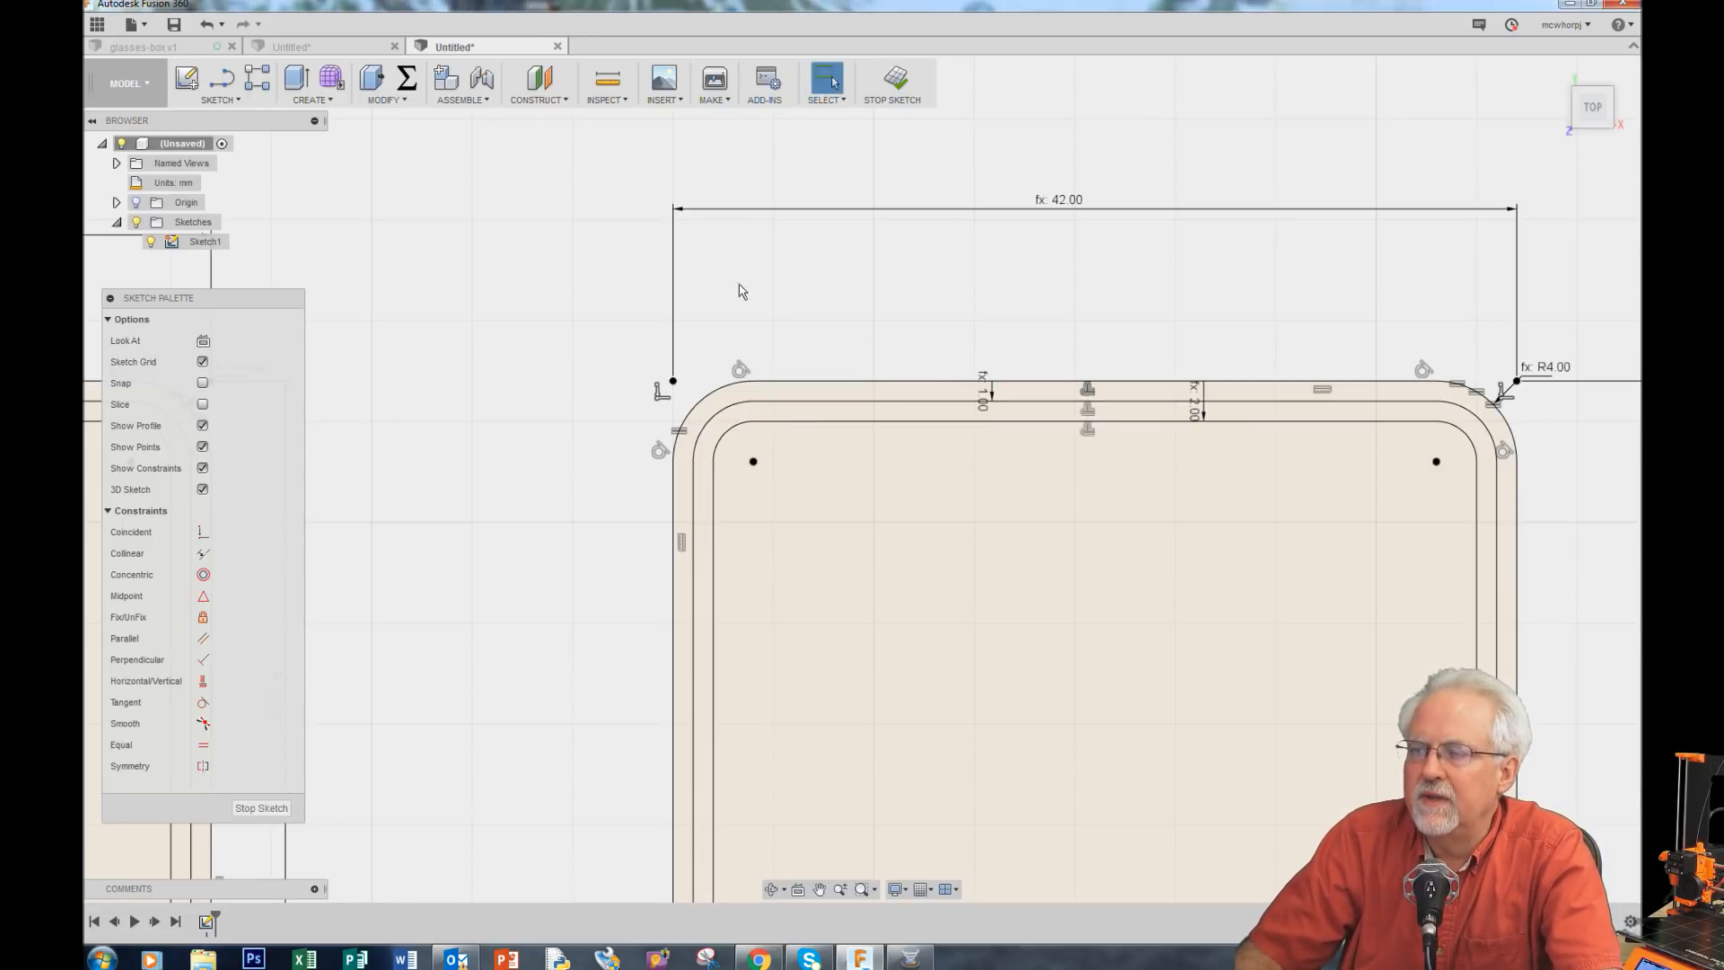
Step: Extrude the first outline's inner profile as a new body with distance wallThickness
scroll(701, 288, down, 3)
scroll(1434, 652, down, 2)
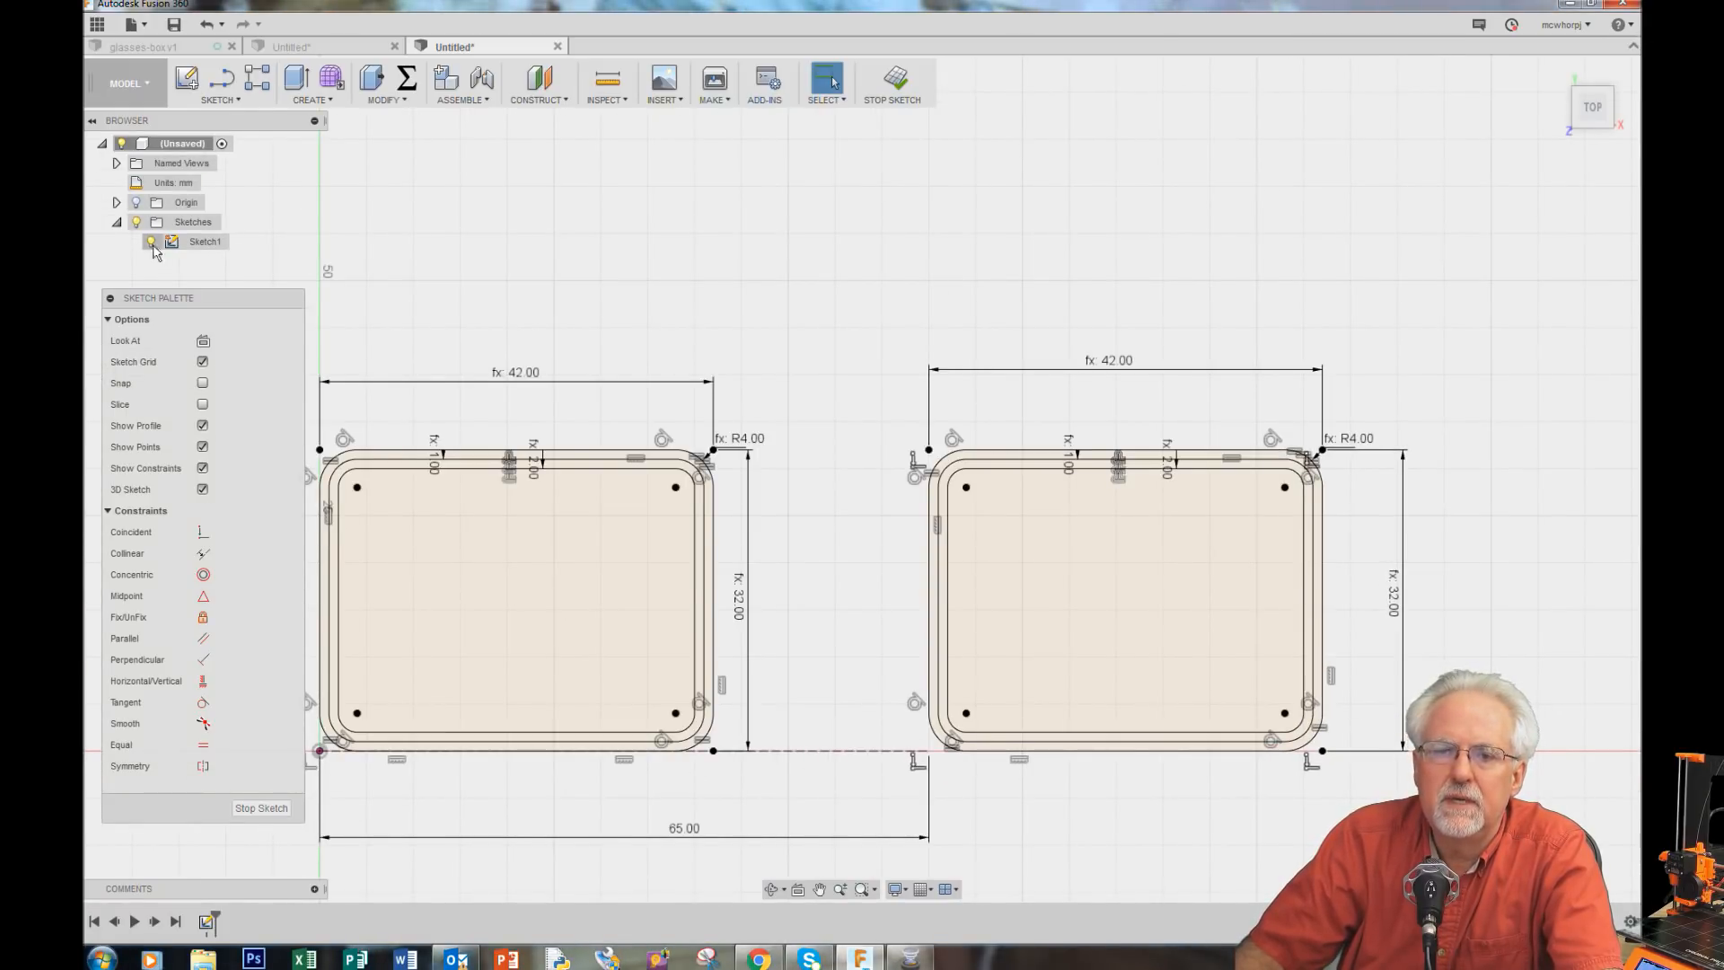
scroll(1535, 629, down, 2)
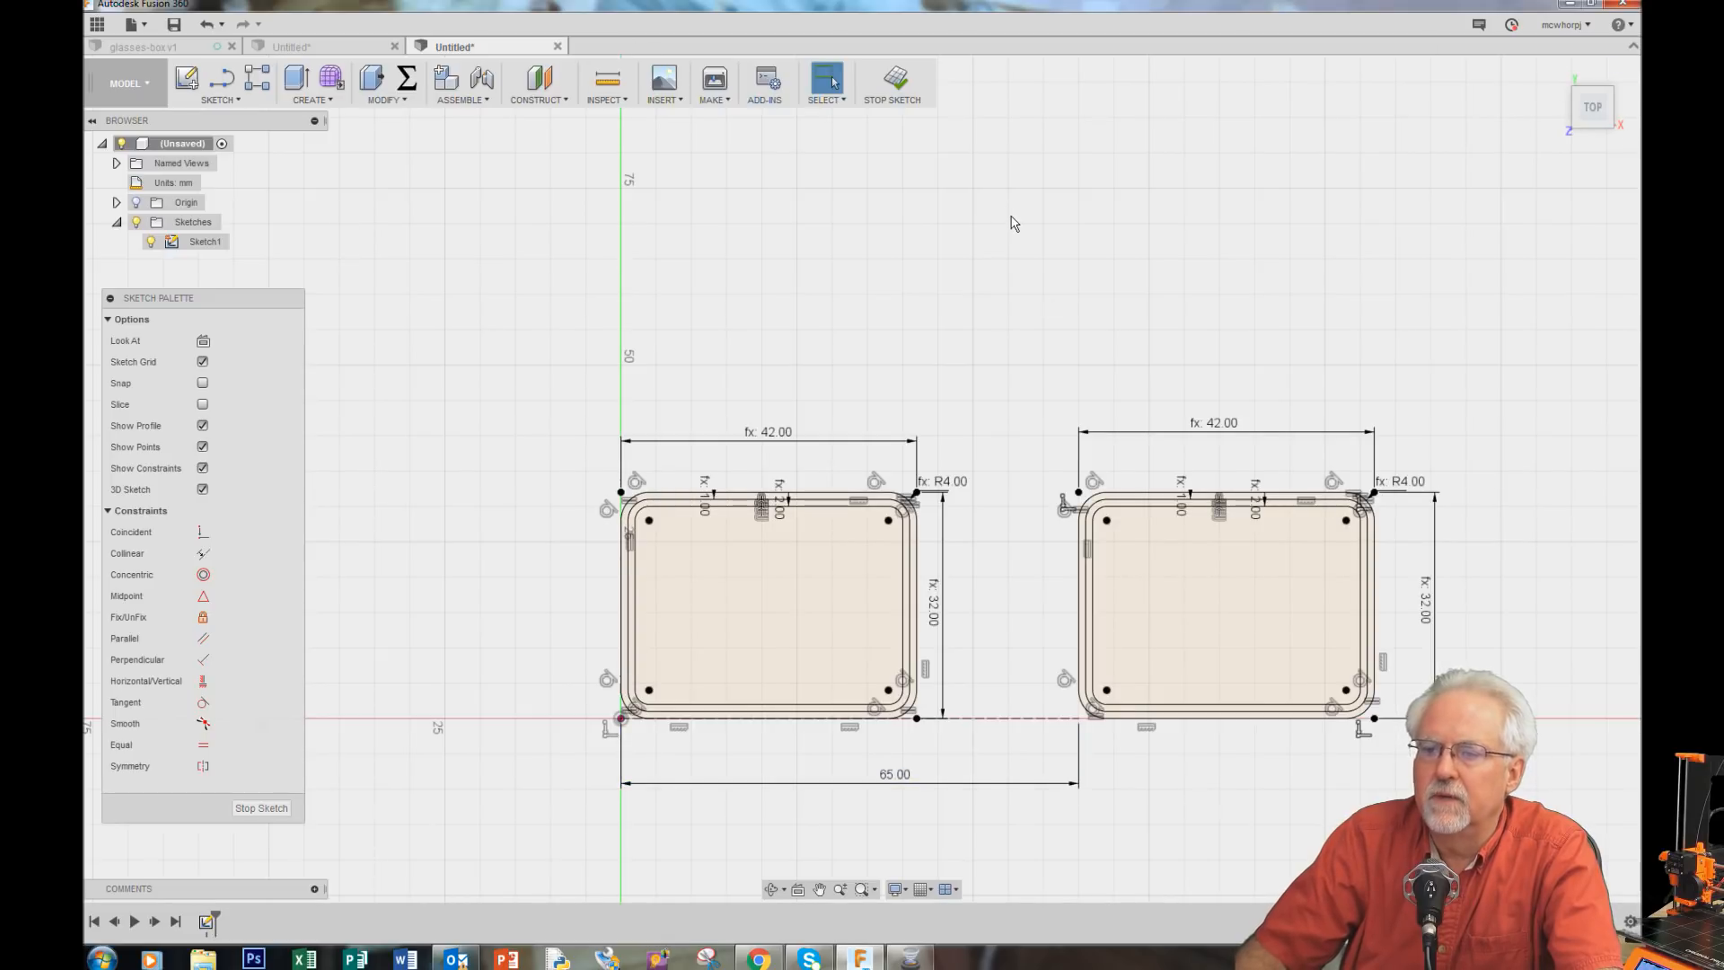
scroll(1087, 851, down, 3)
scroll(1085, 847, up, 4)
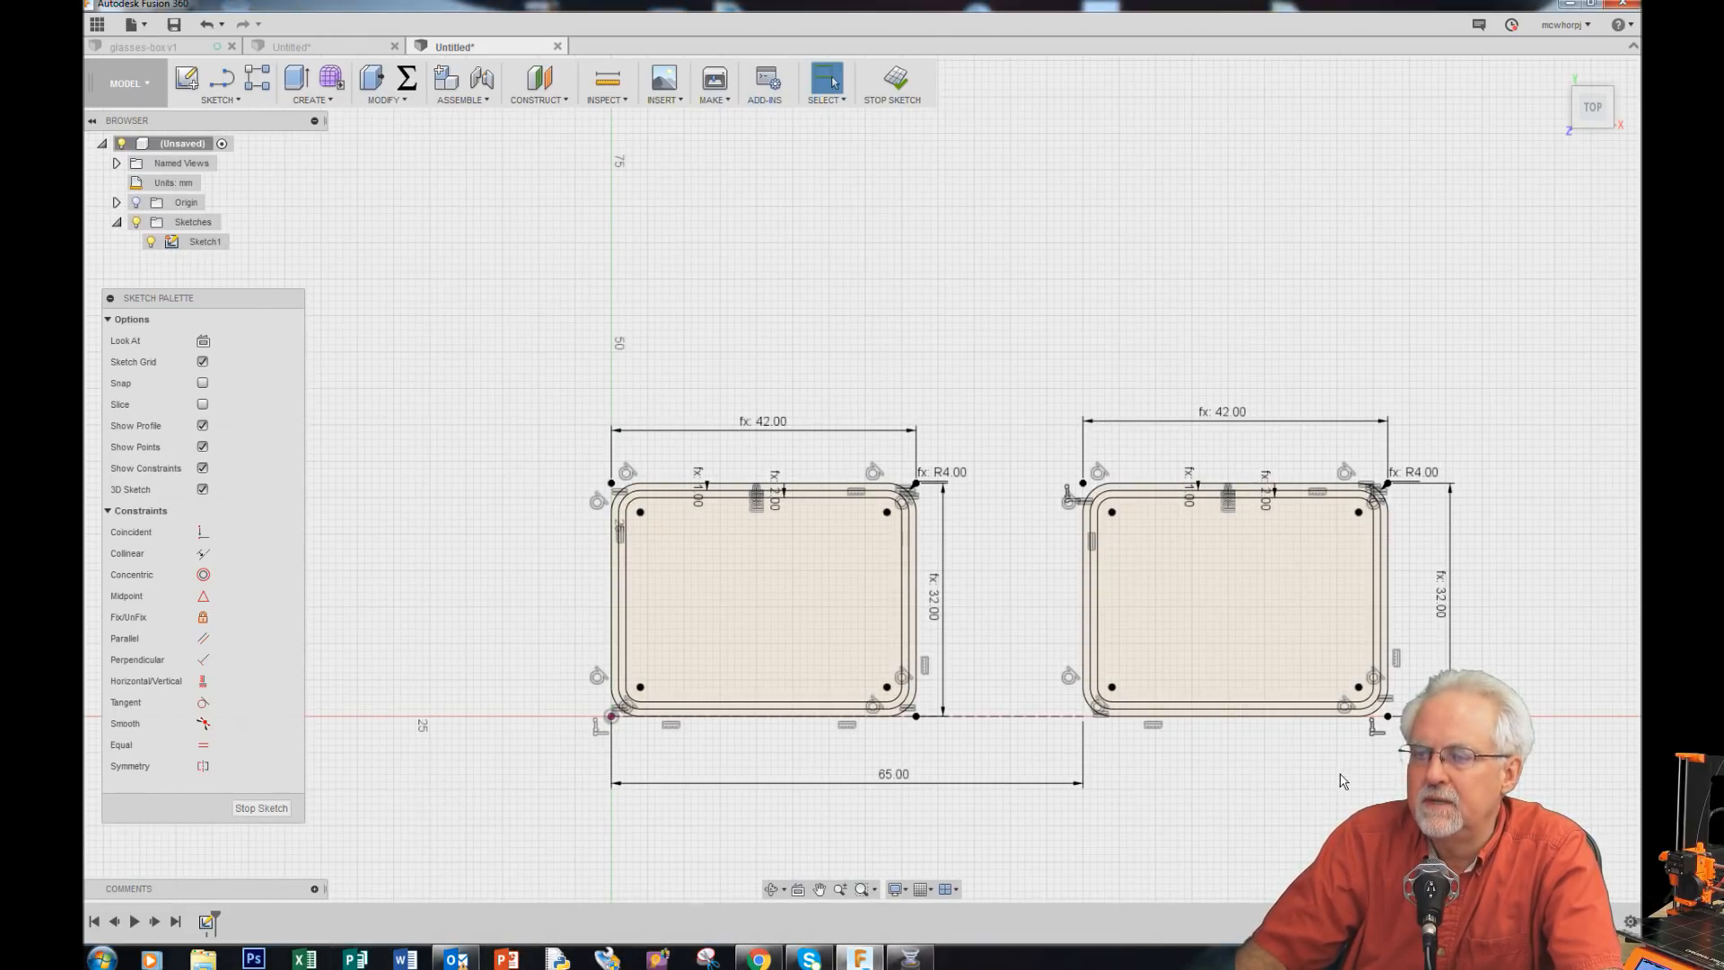
scroll(1341, 781, down, 1)
scroll(994, 763, up, 4)
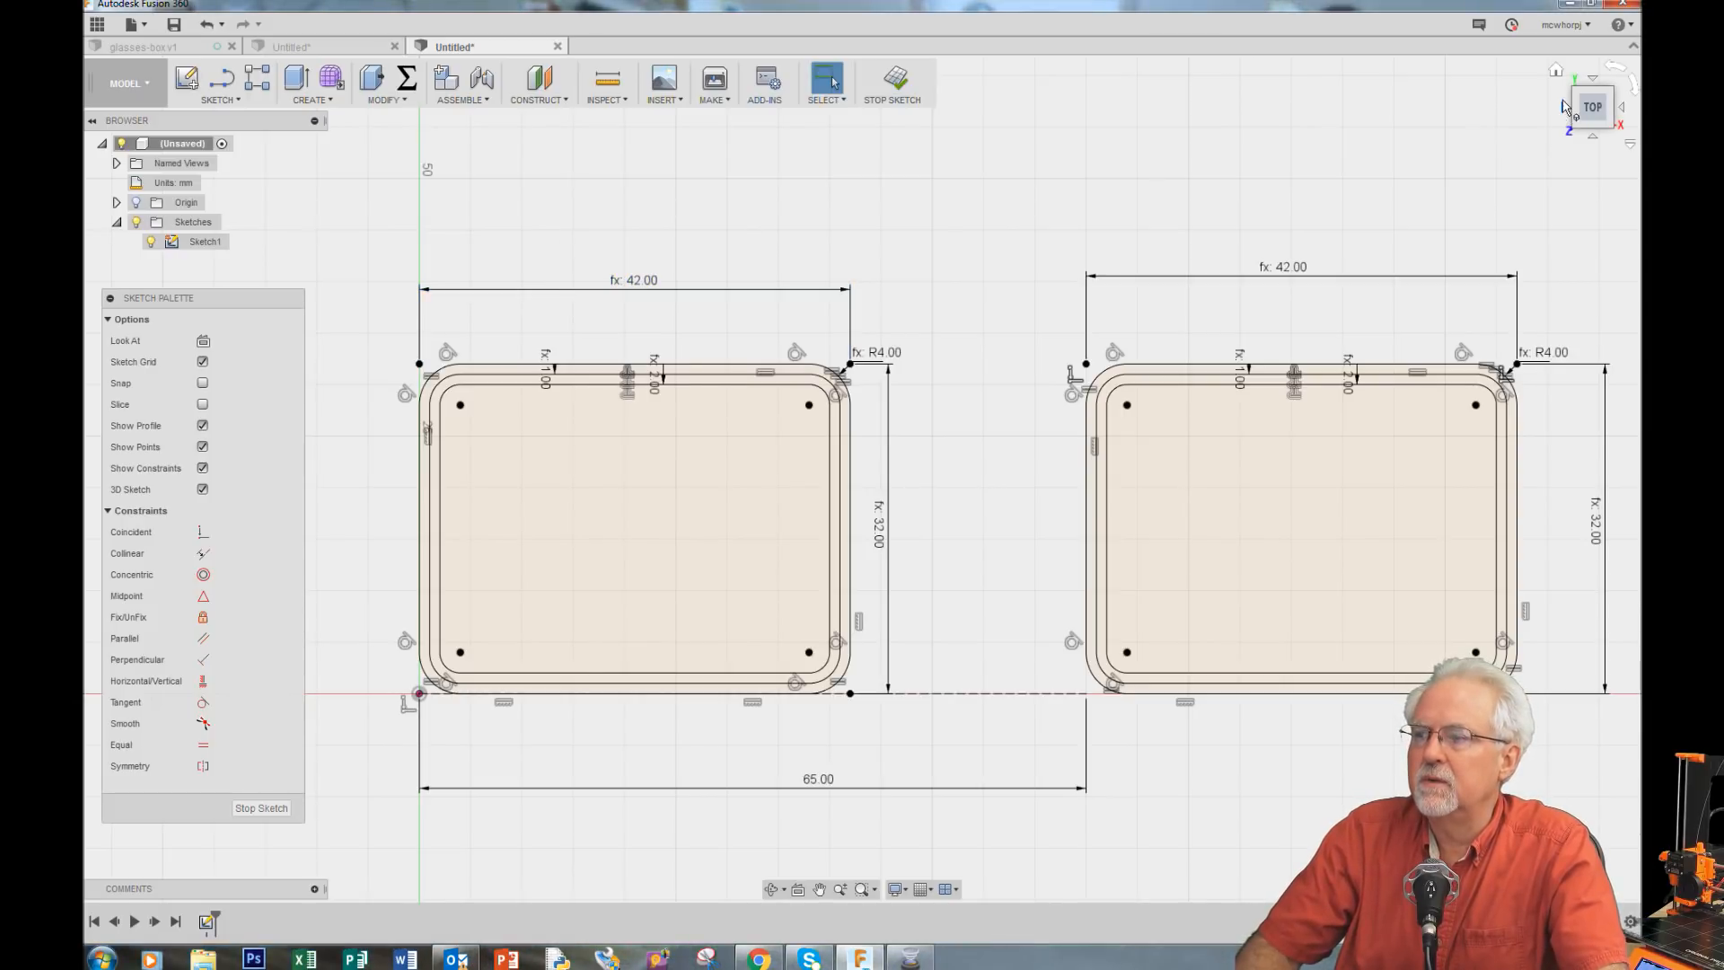
click(1556, 73)
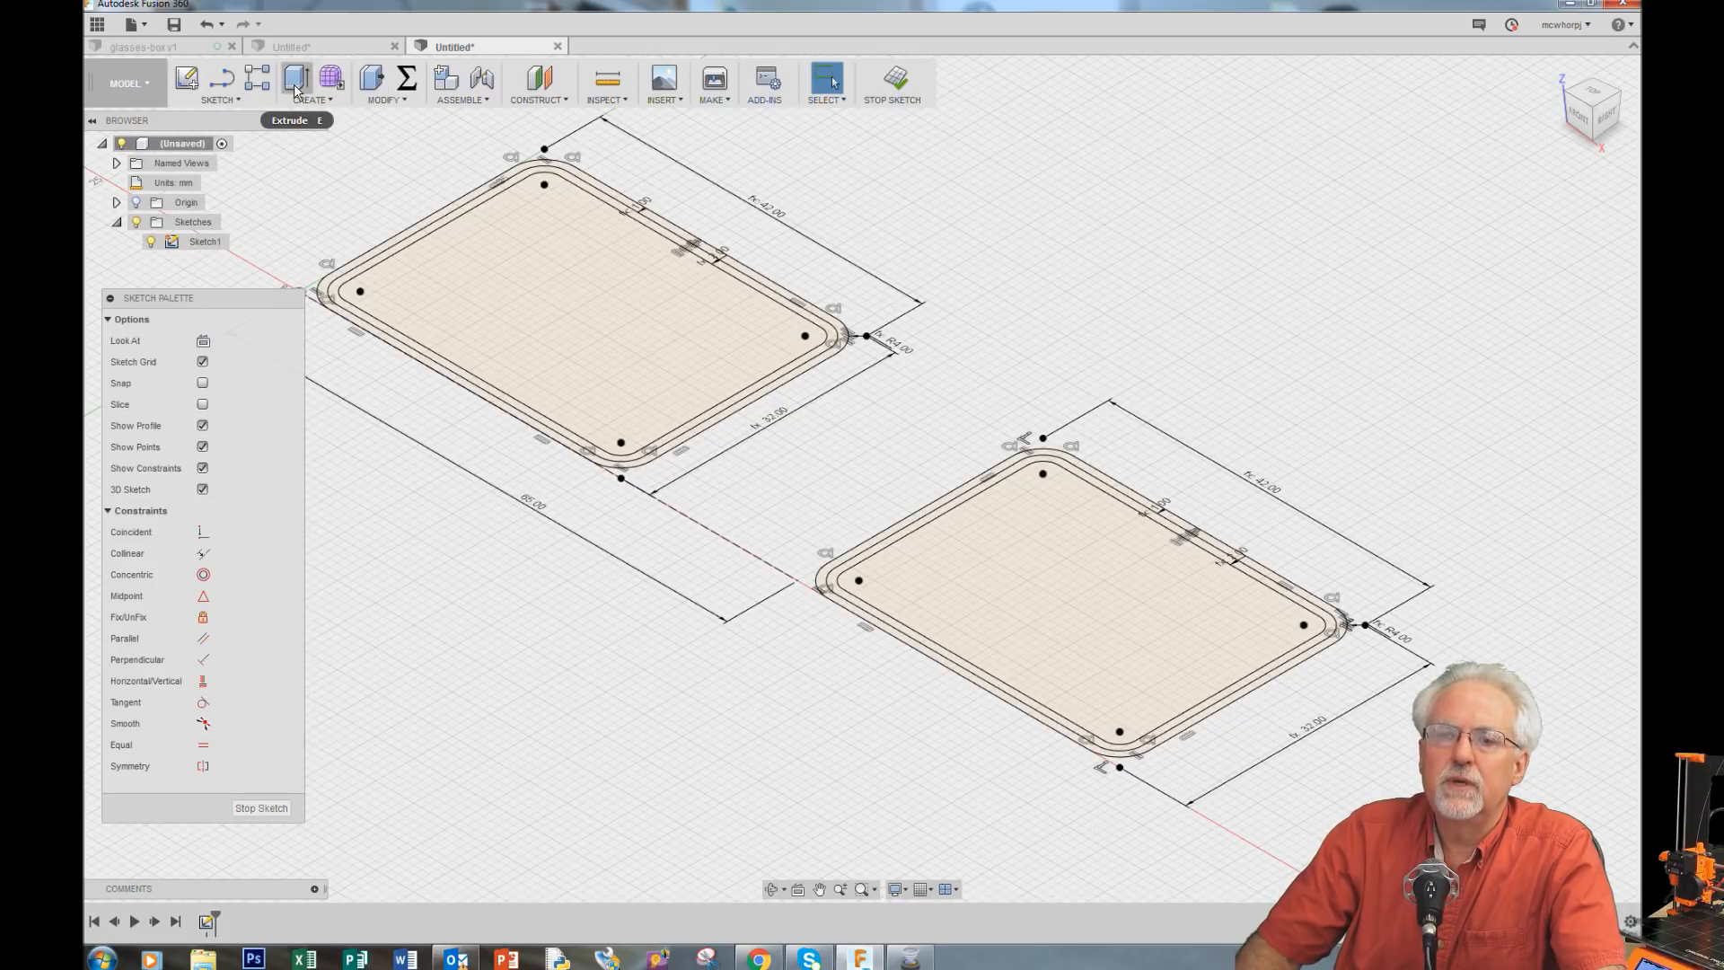
click(296, 81)
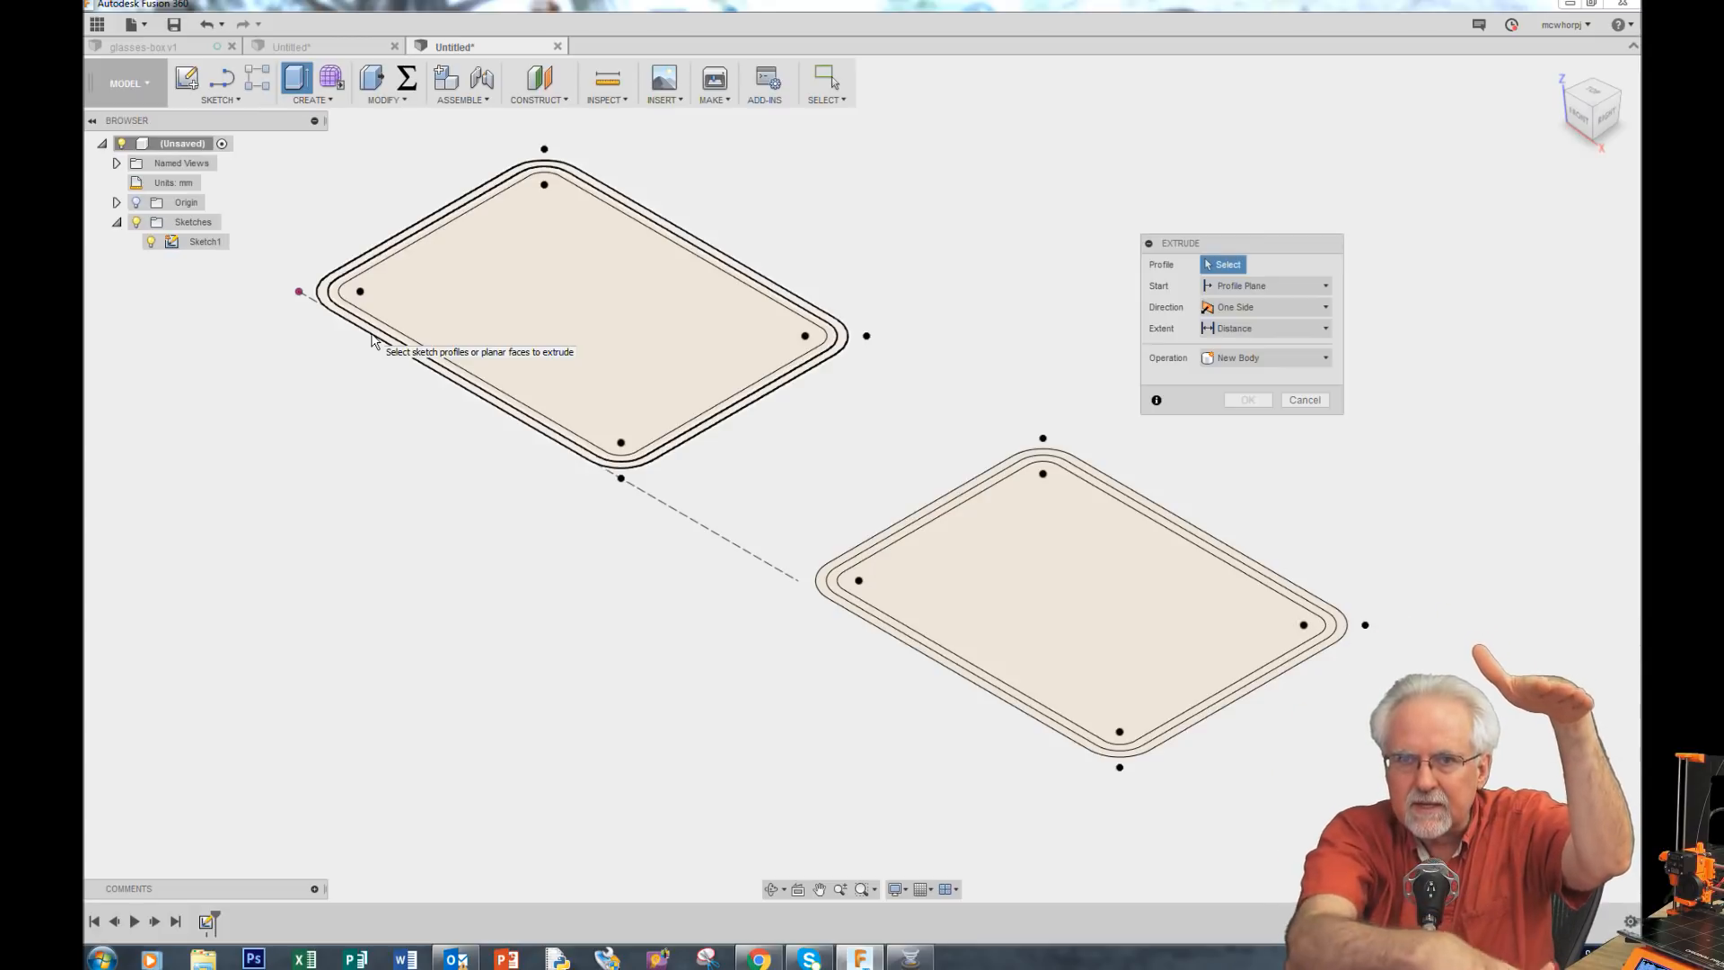
click(562, 313)
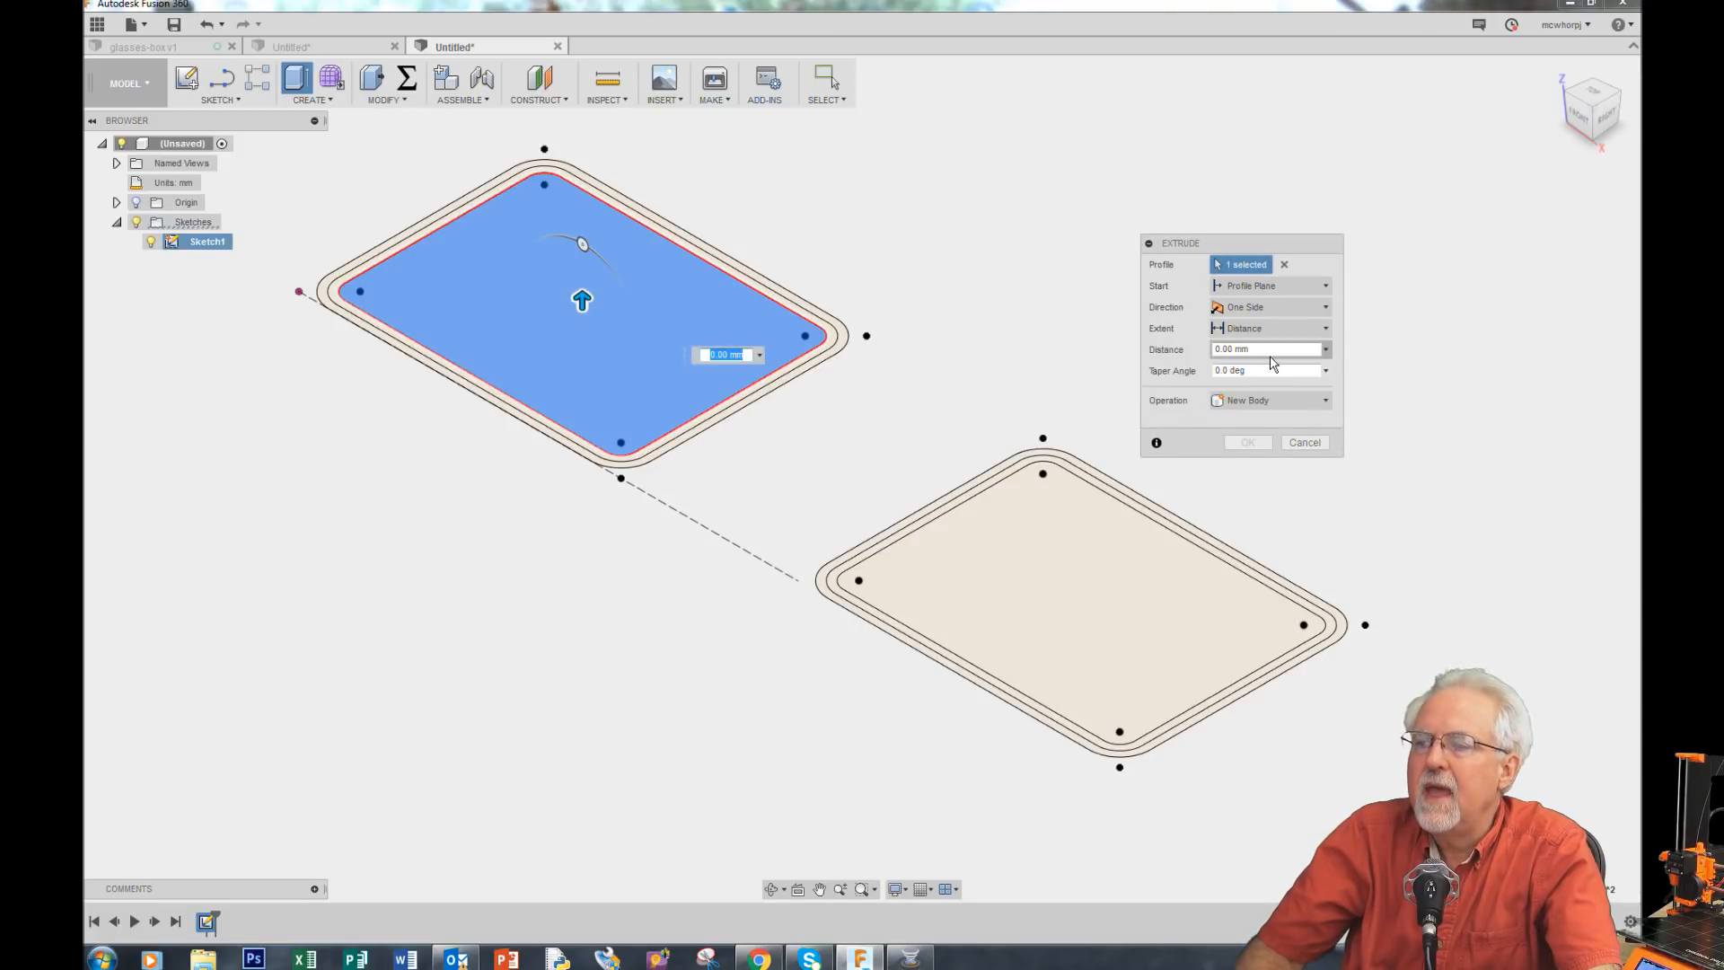
drag(1272, 352, 1195, 352)
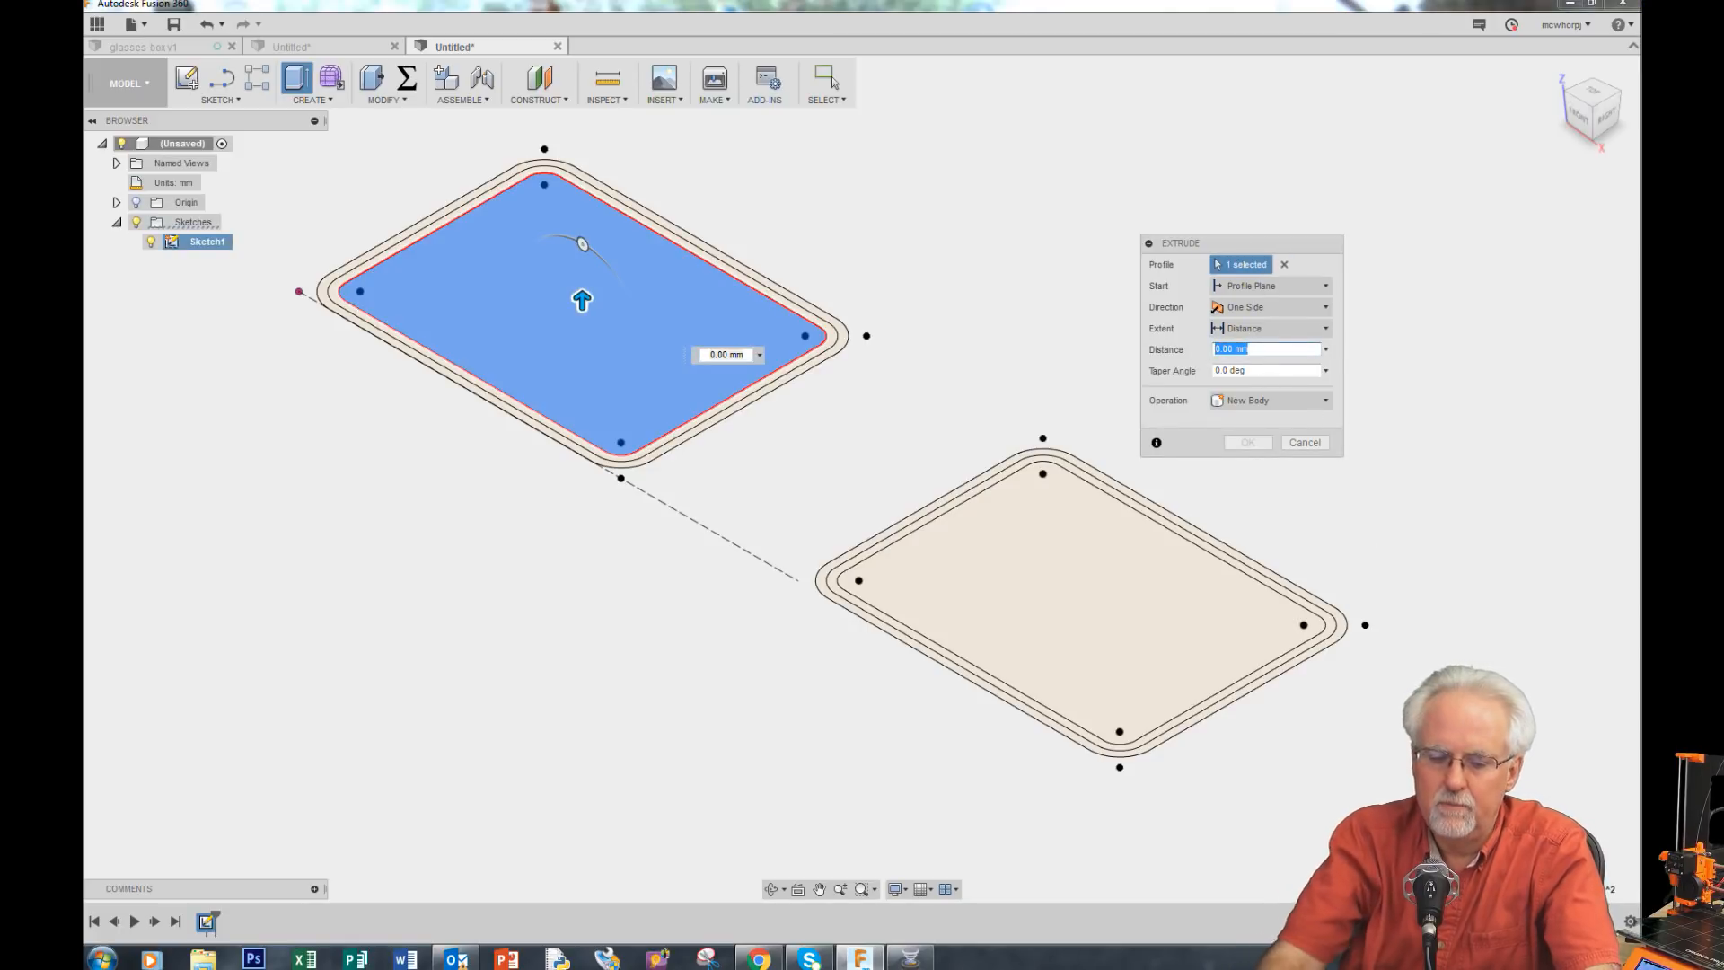
text(2)
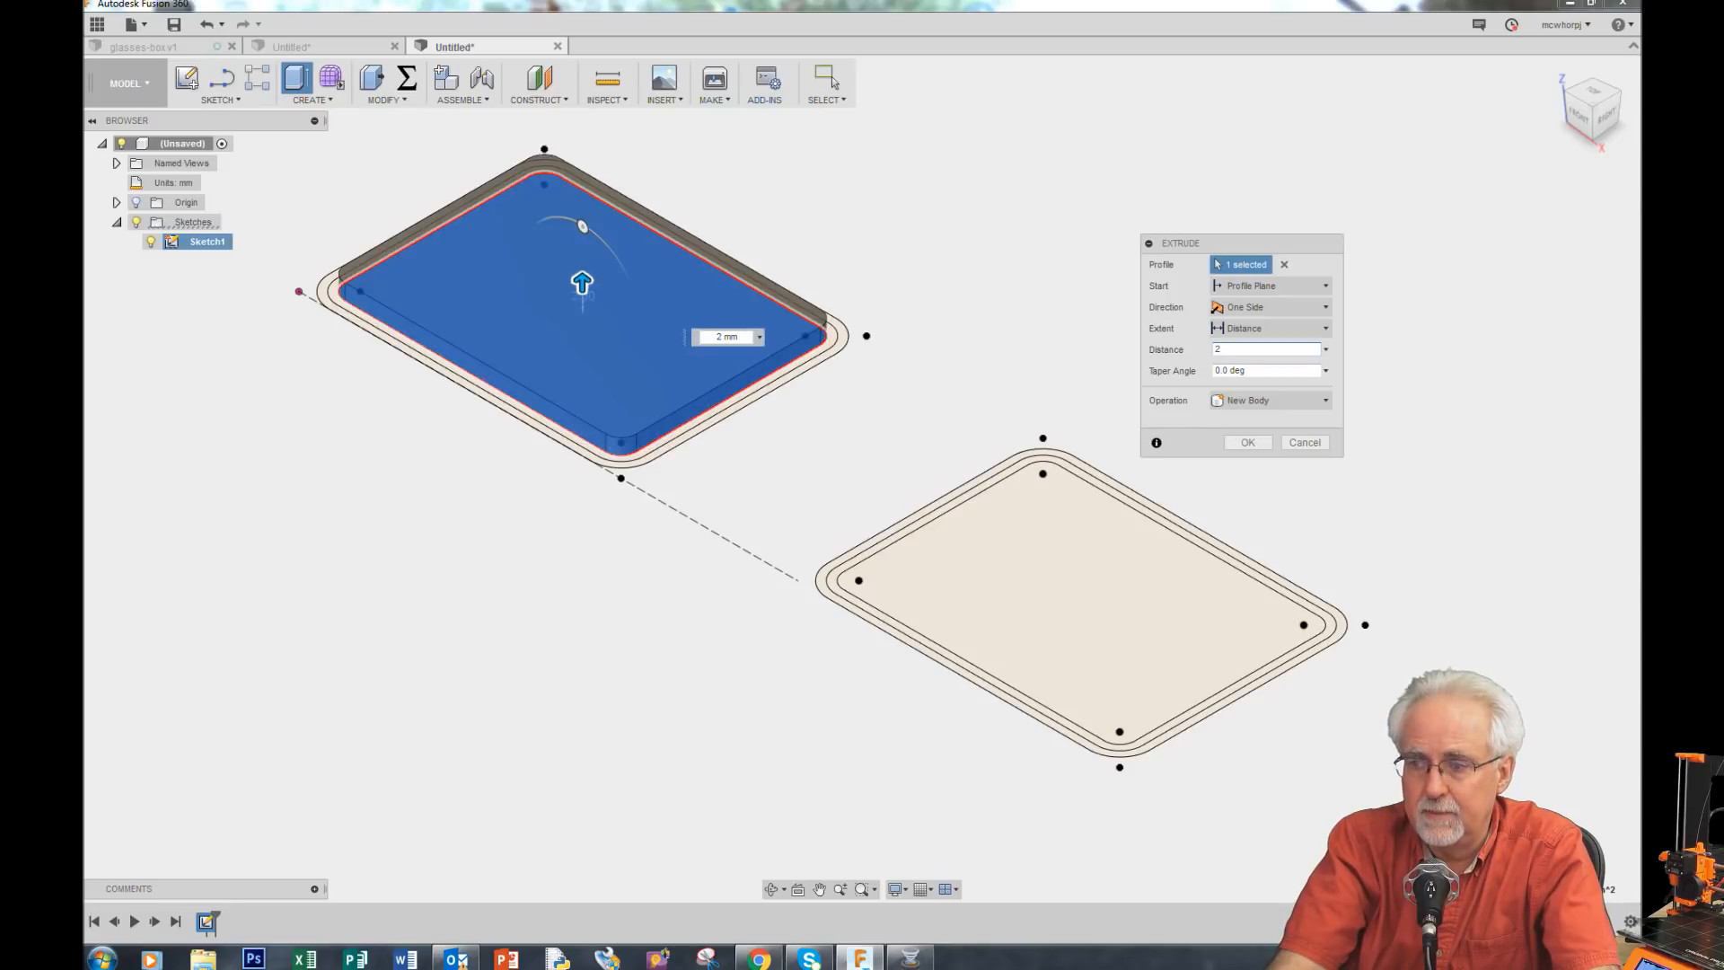
key(BackSpace)
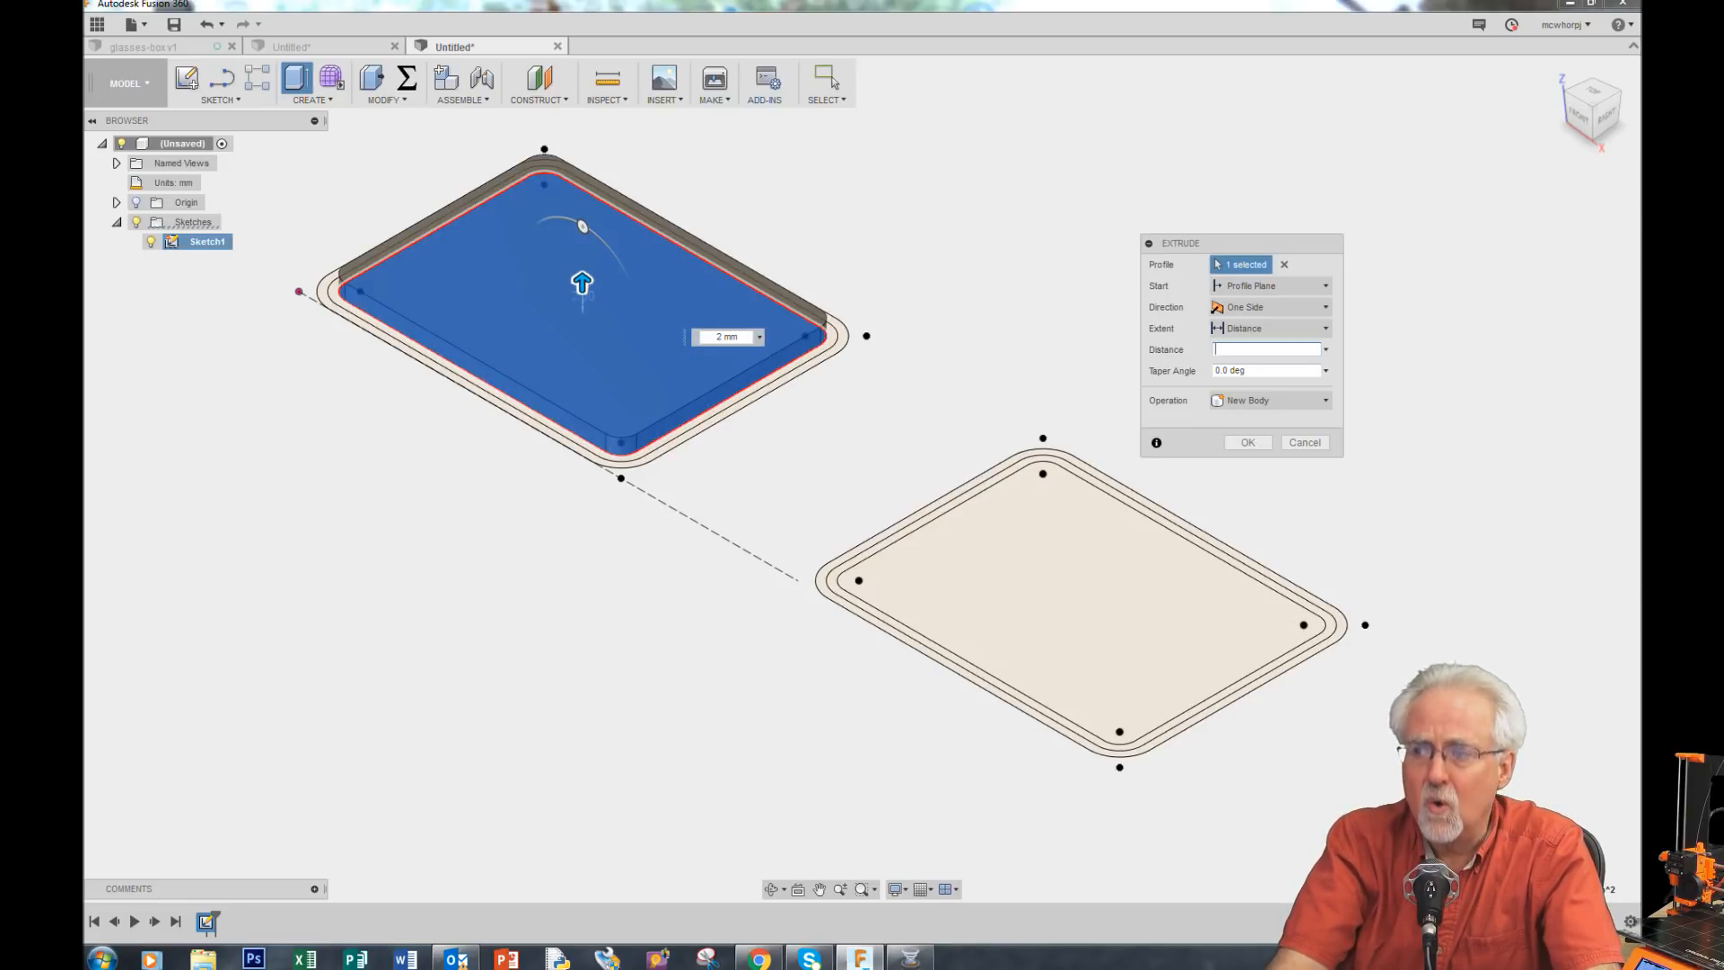
text(wall)
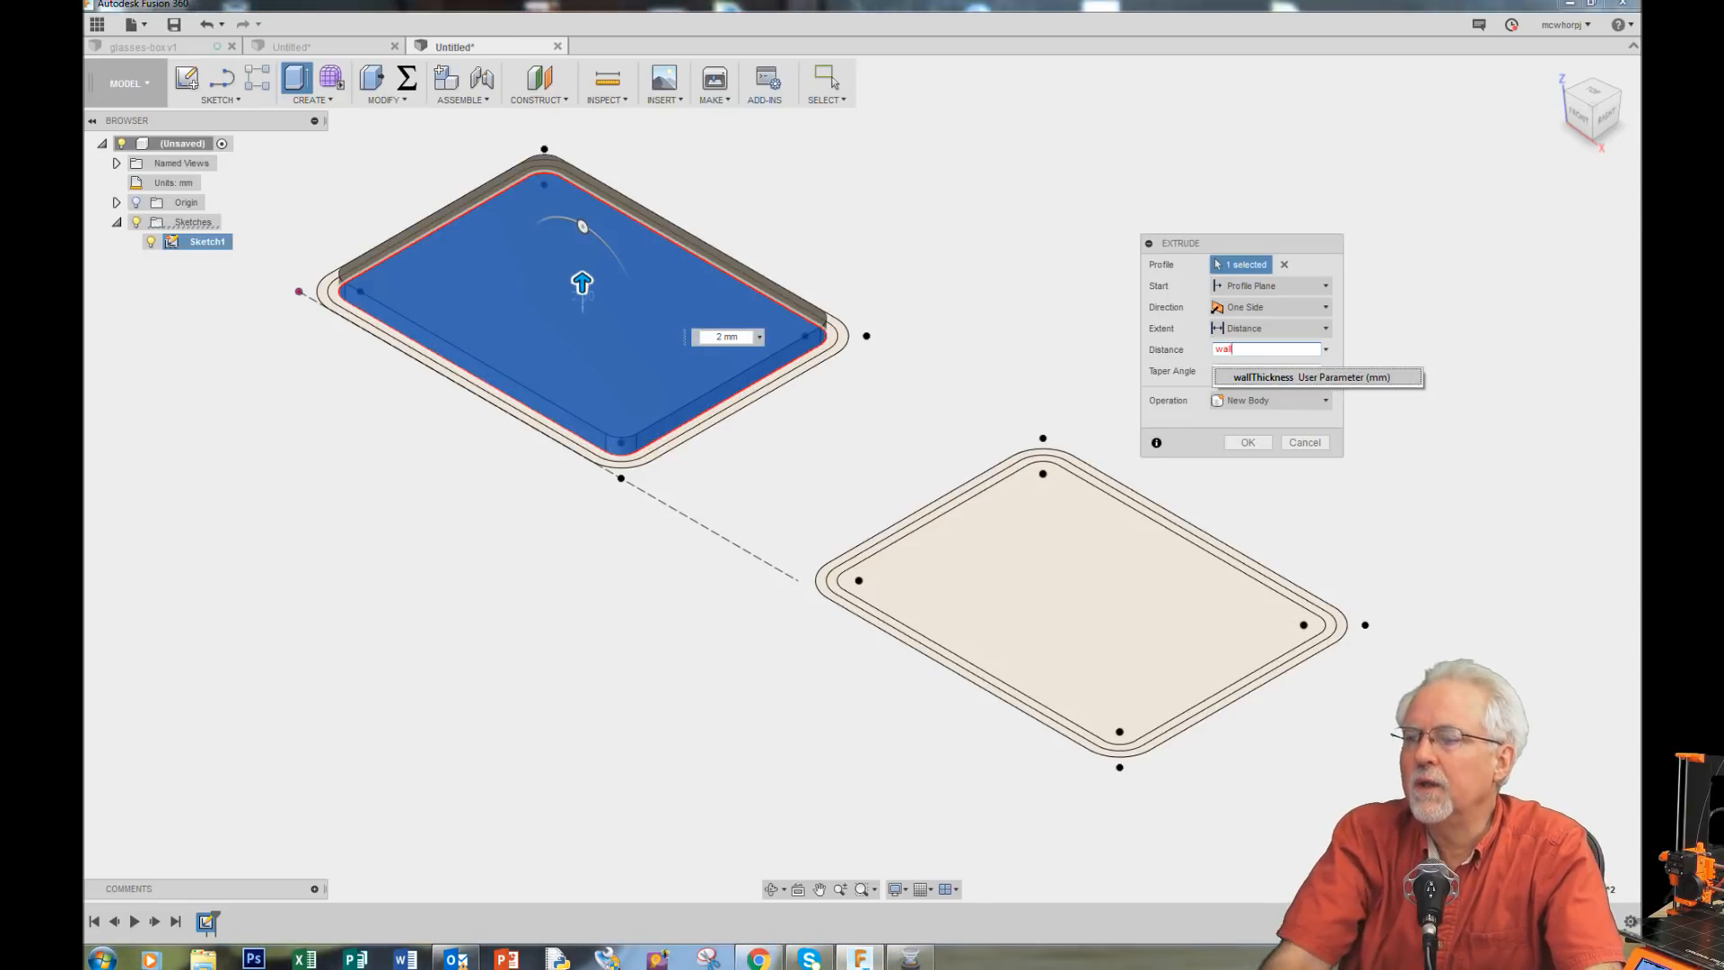
click(1297, 377)
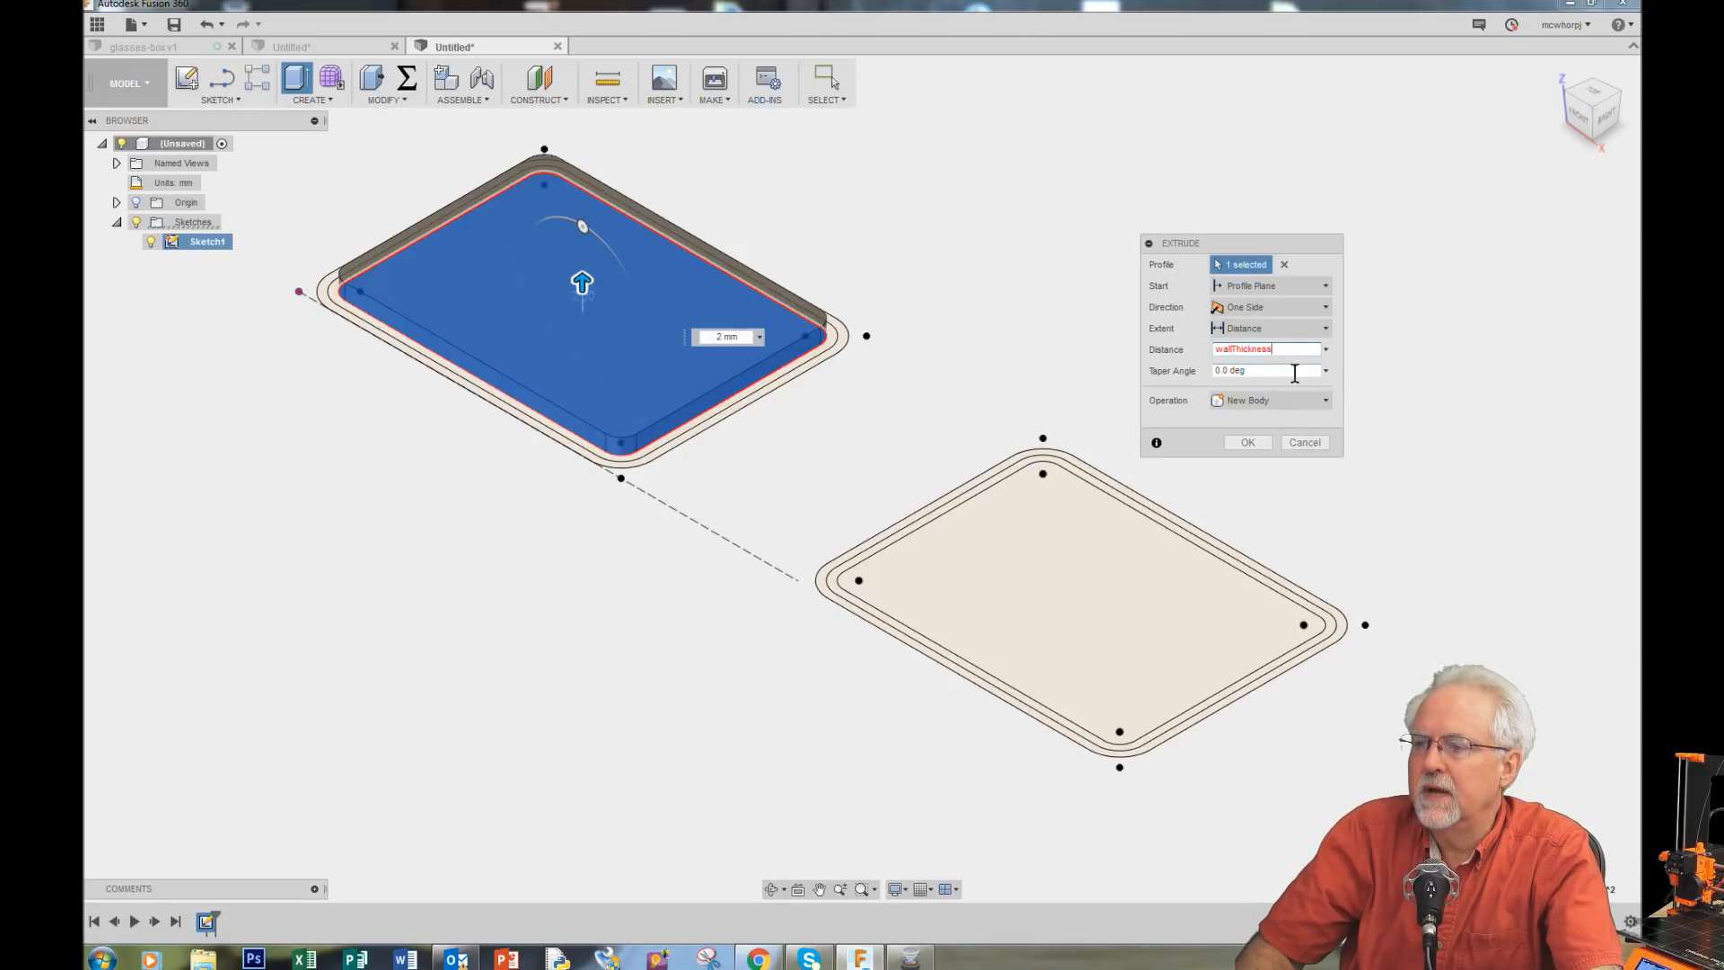
click(1248, 444)
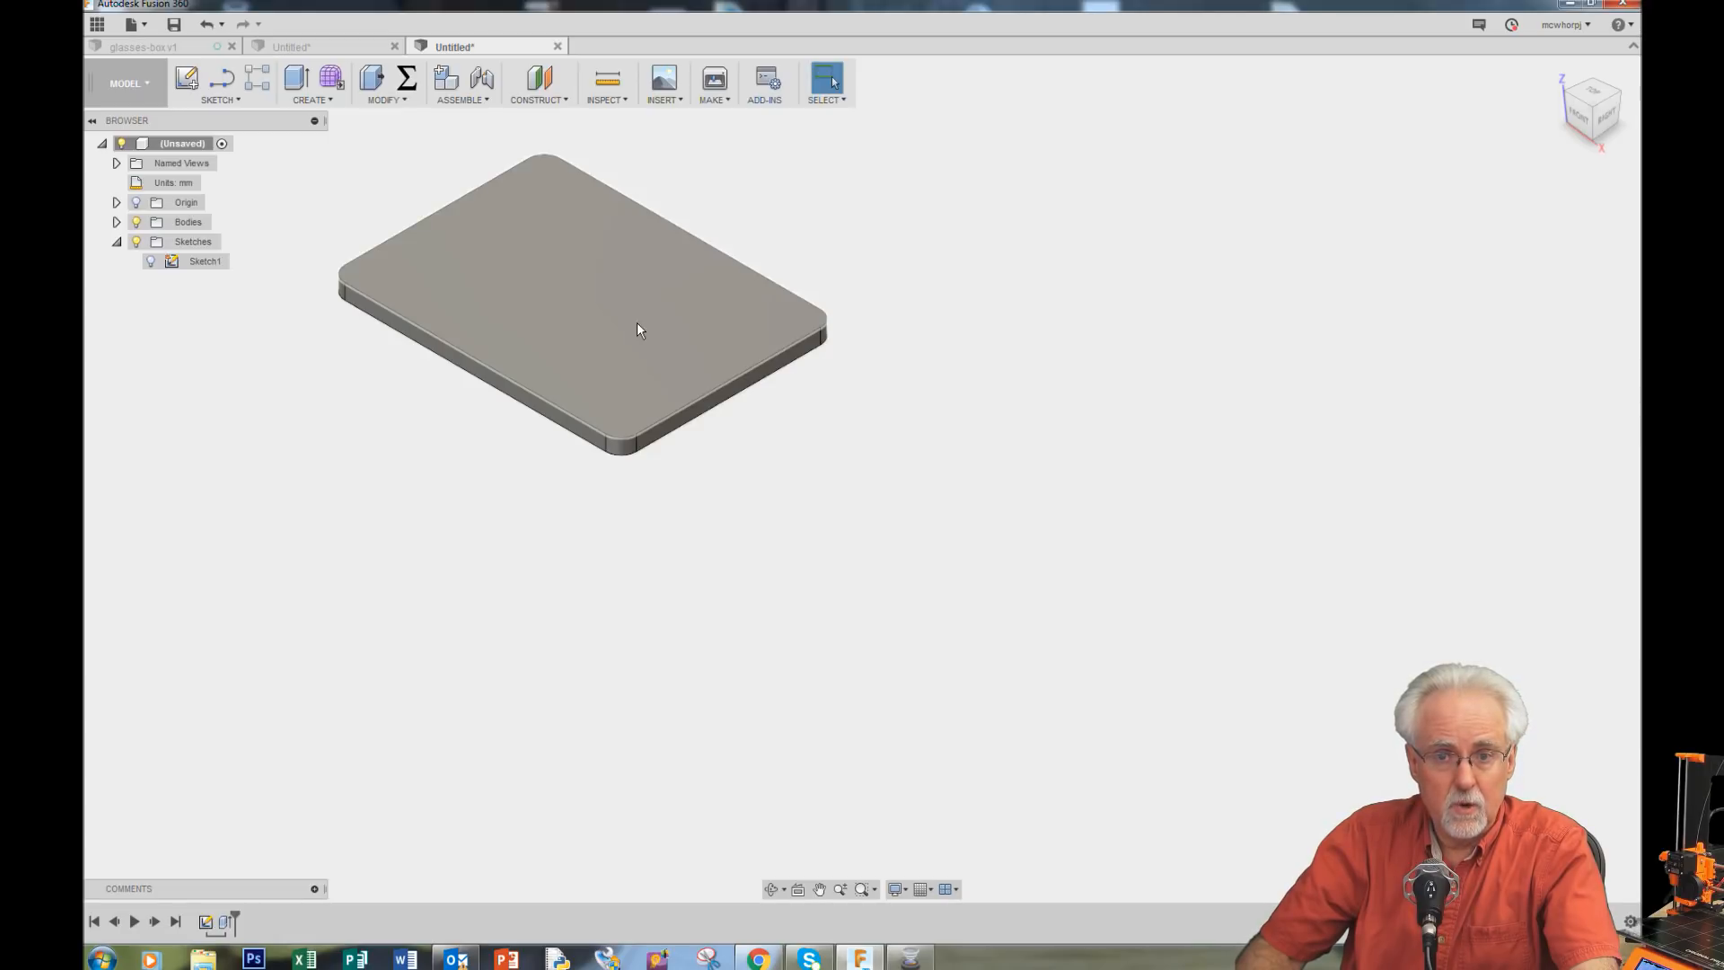
Step: Show the sketch again and extrude the second outline's inner profile as a new body by wallThickness
click(151, 262)
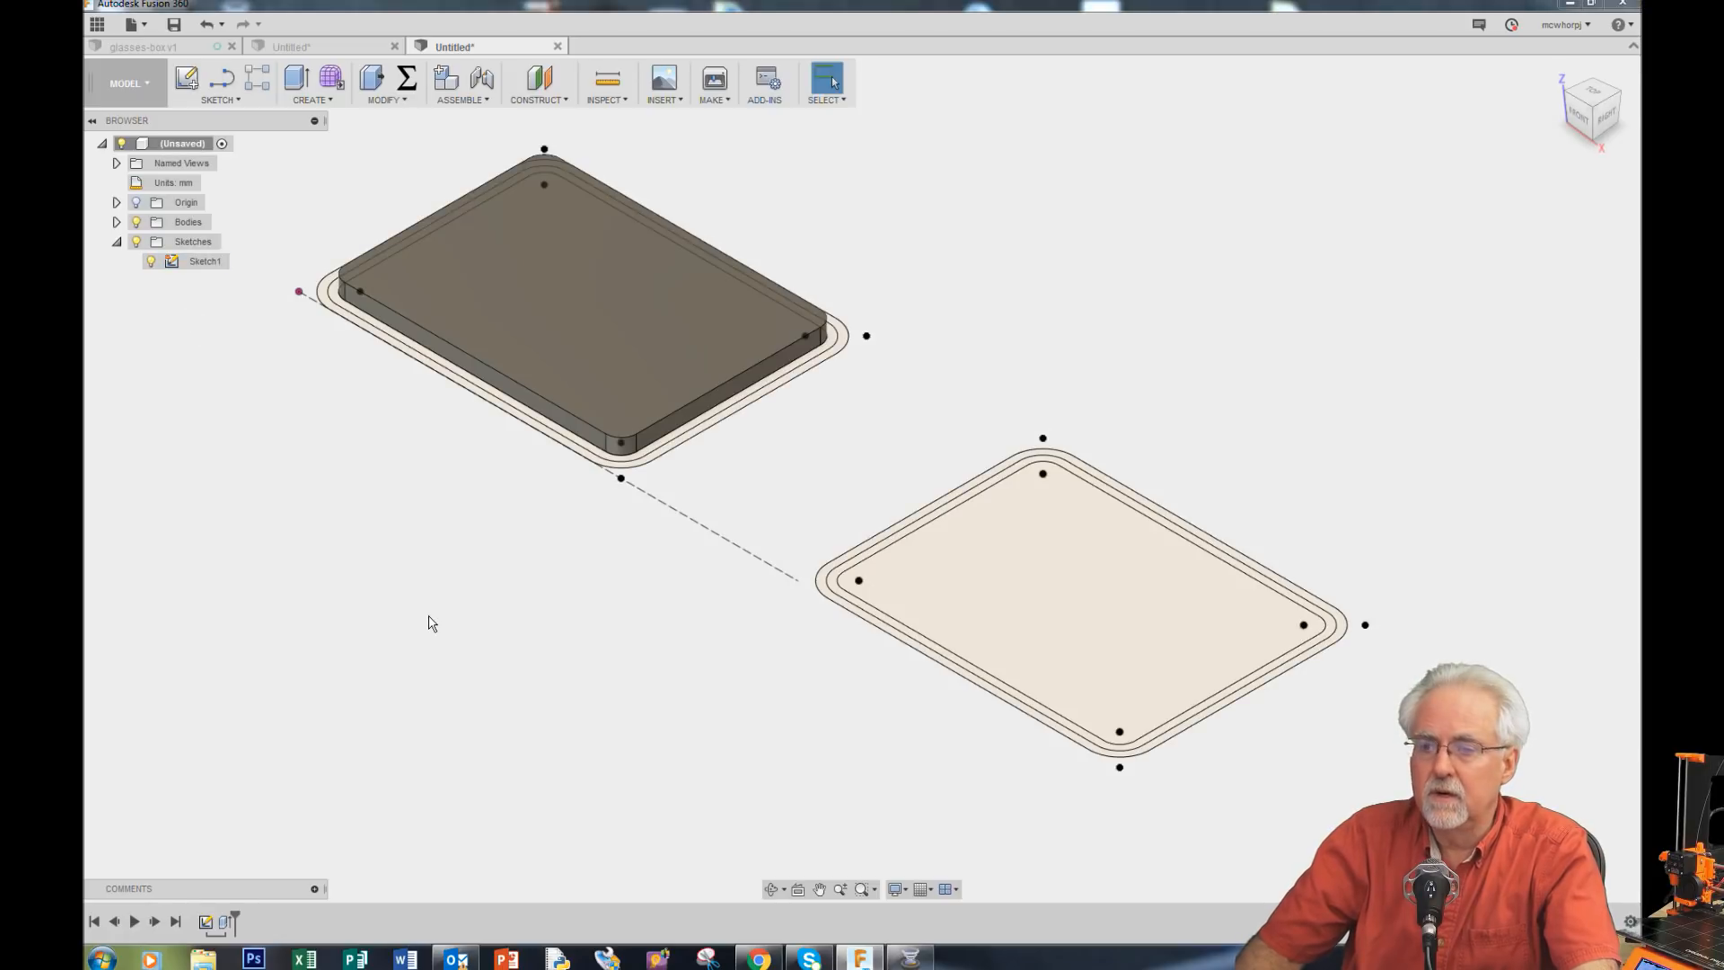
click(296, 78)
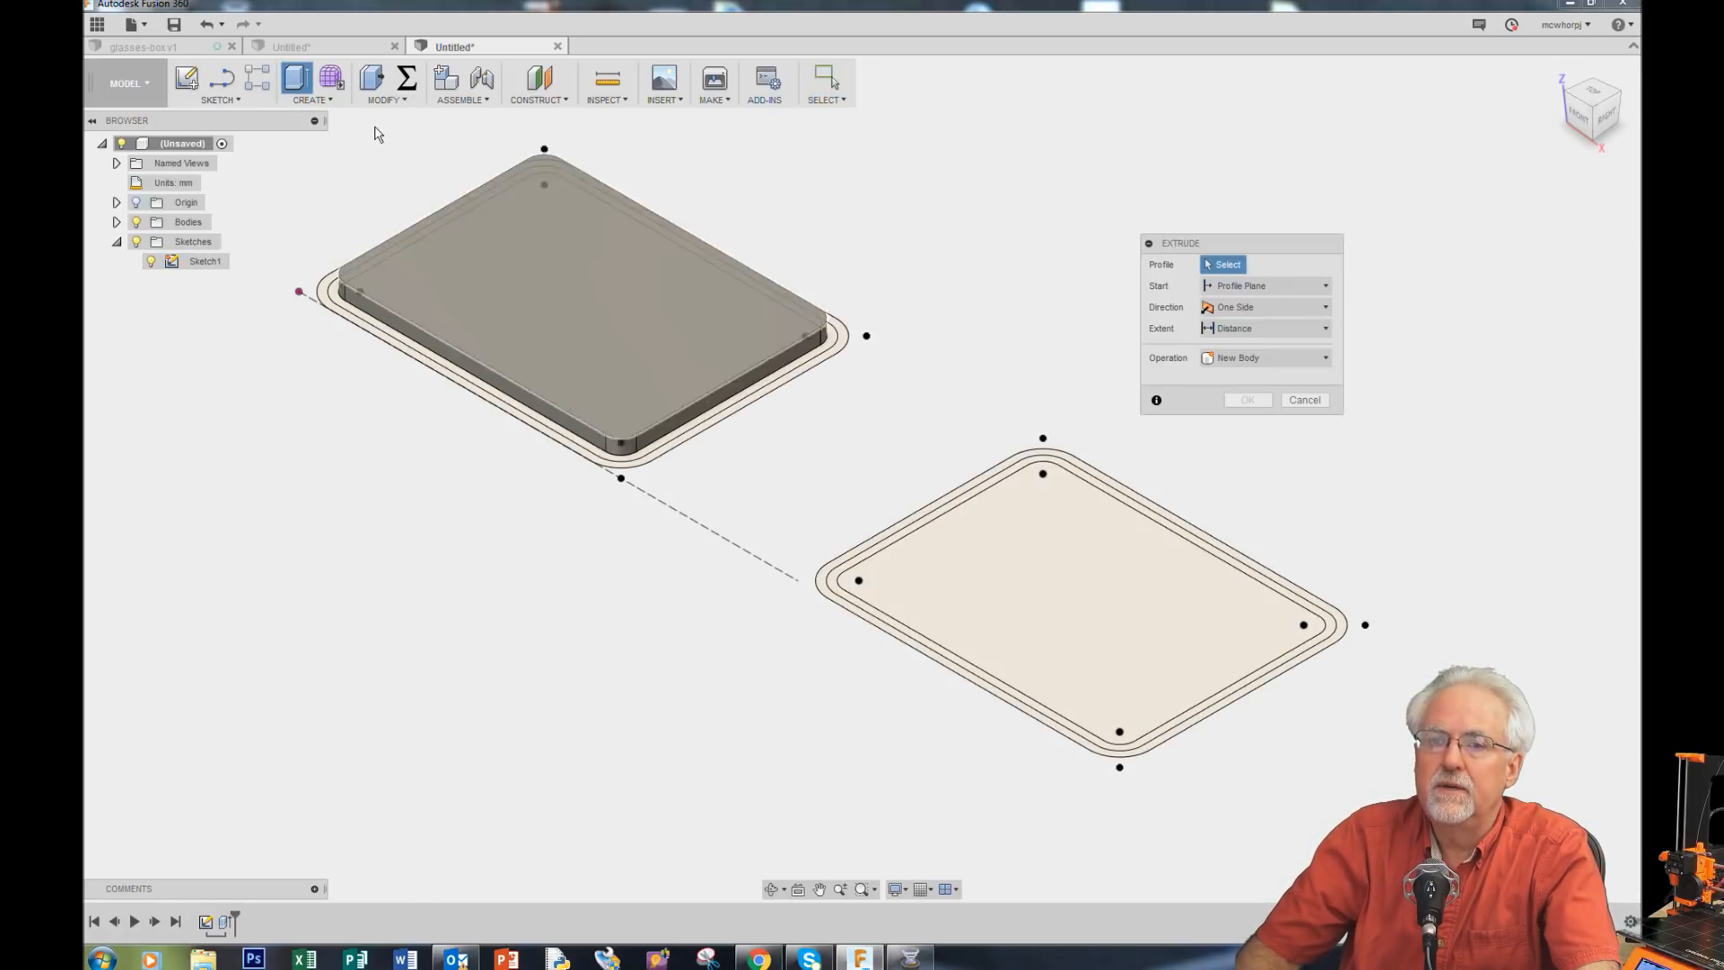
click(1081, 600)
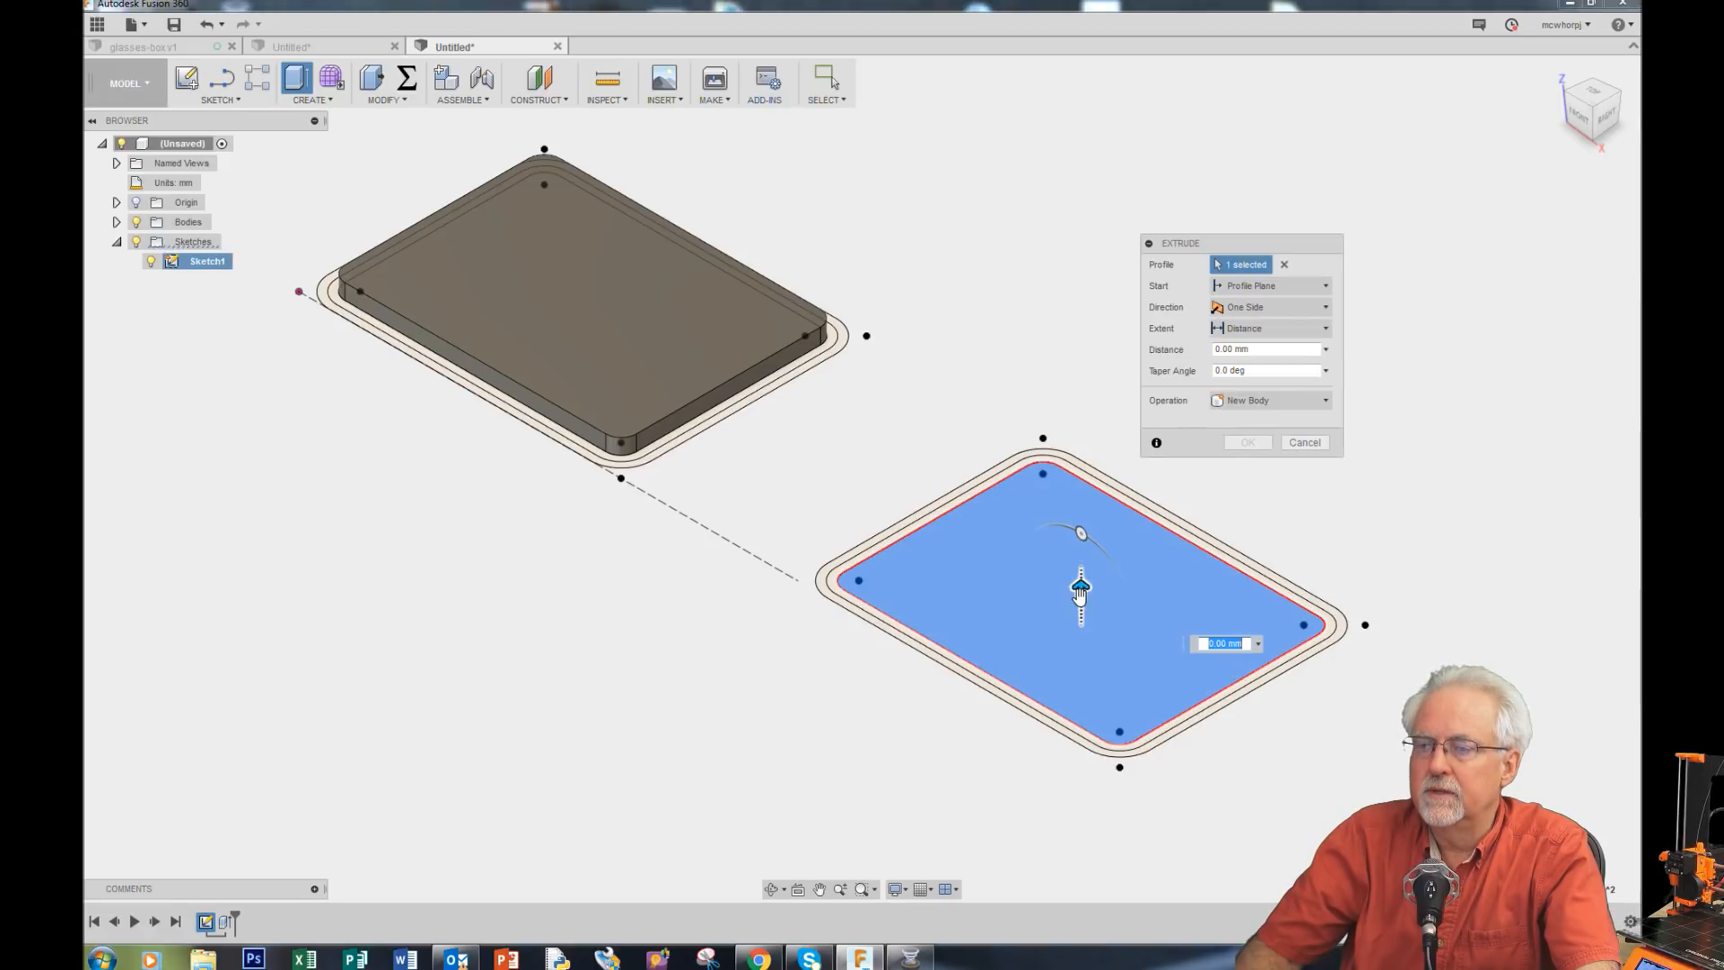
click(1257, 349)
text(w)
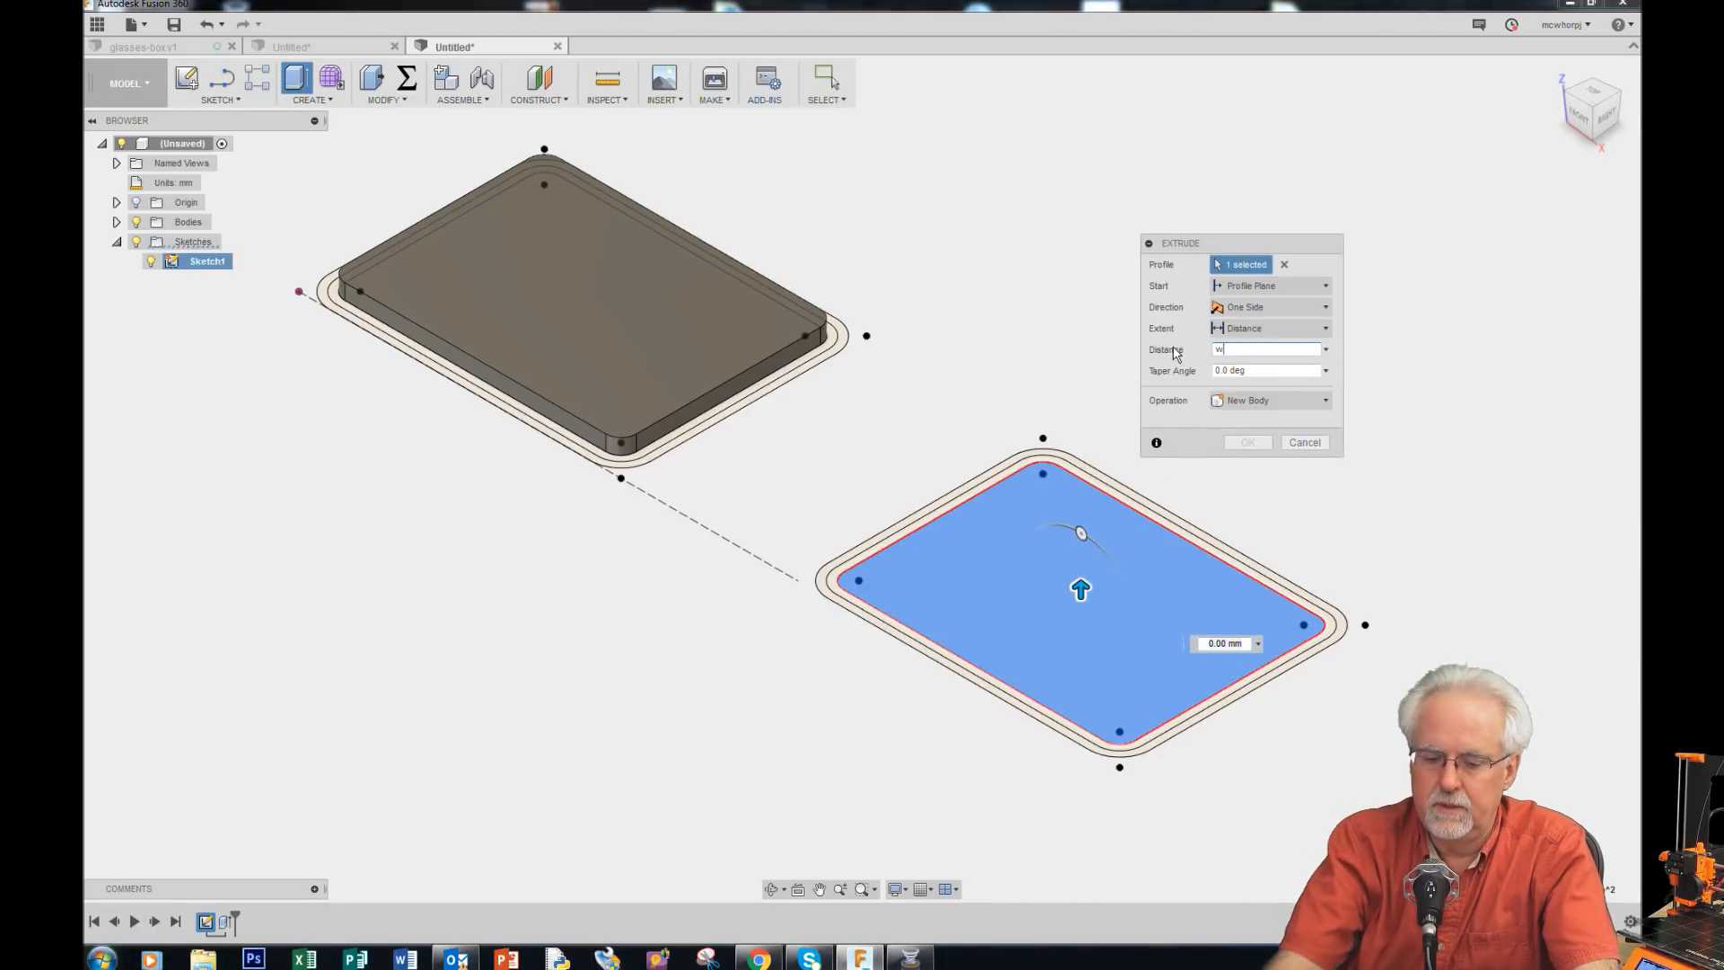
text(all)
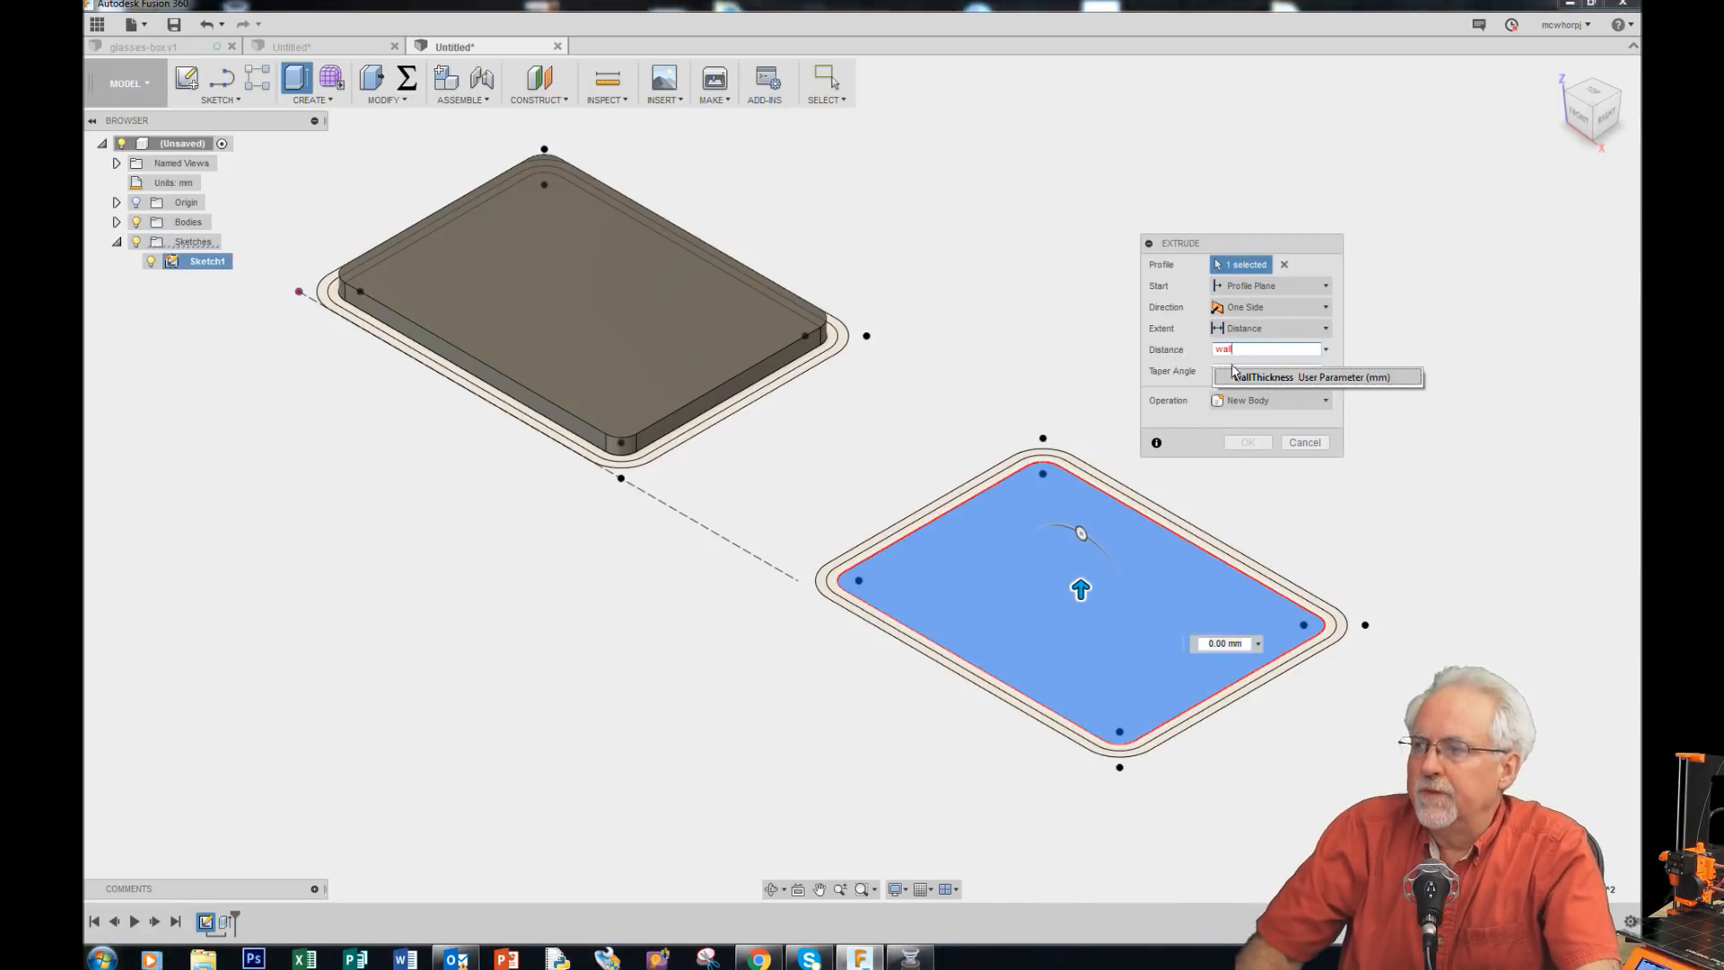
click(1331, 378)
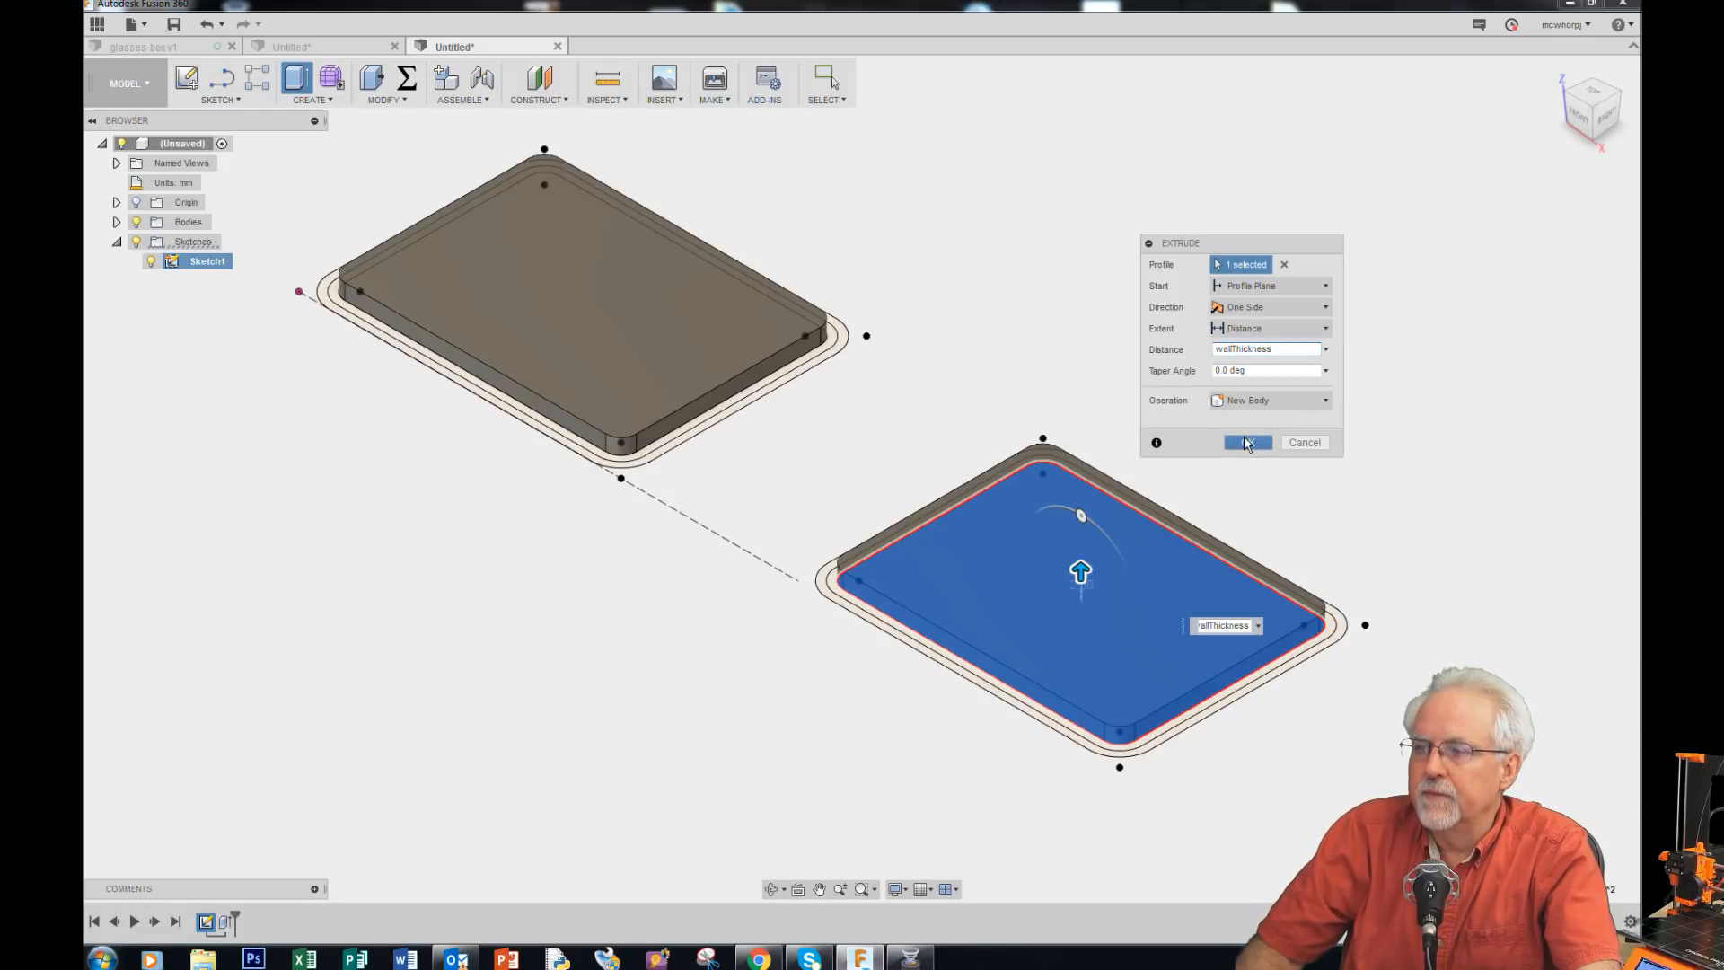
click(1247, 443)
Step: Select the ring profile just outside the first extruded base
scroll(459, 495, up, 2)
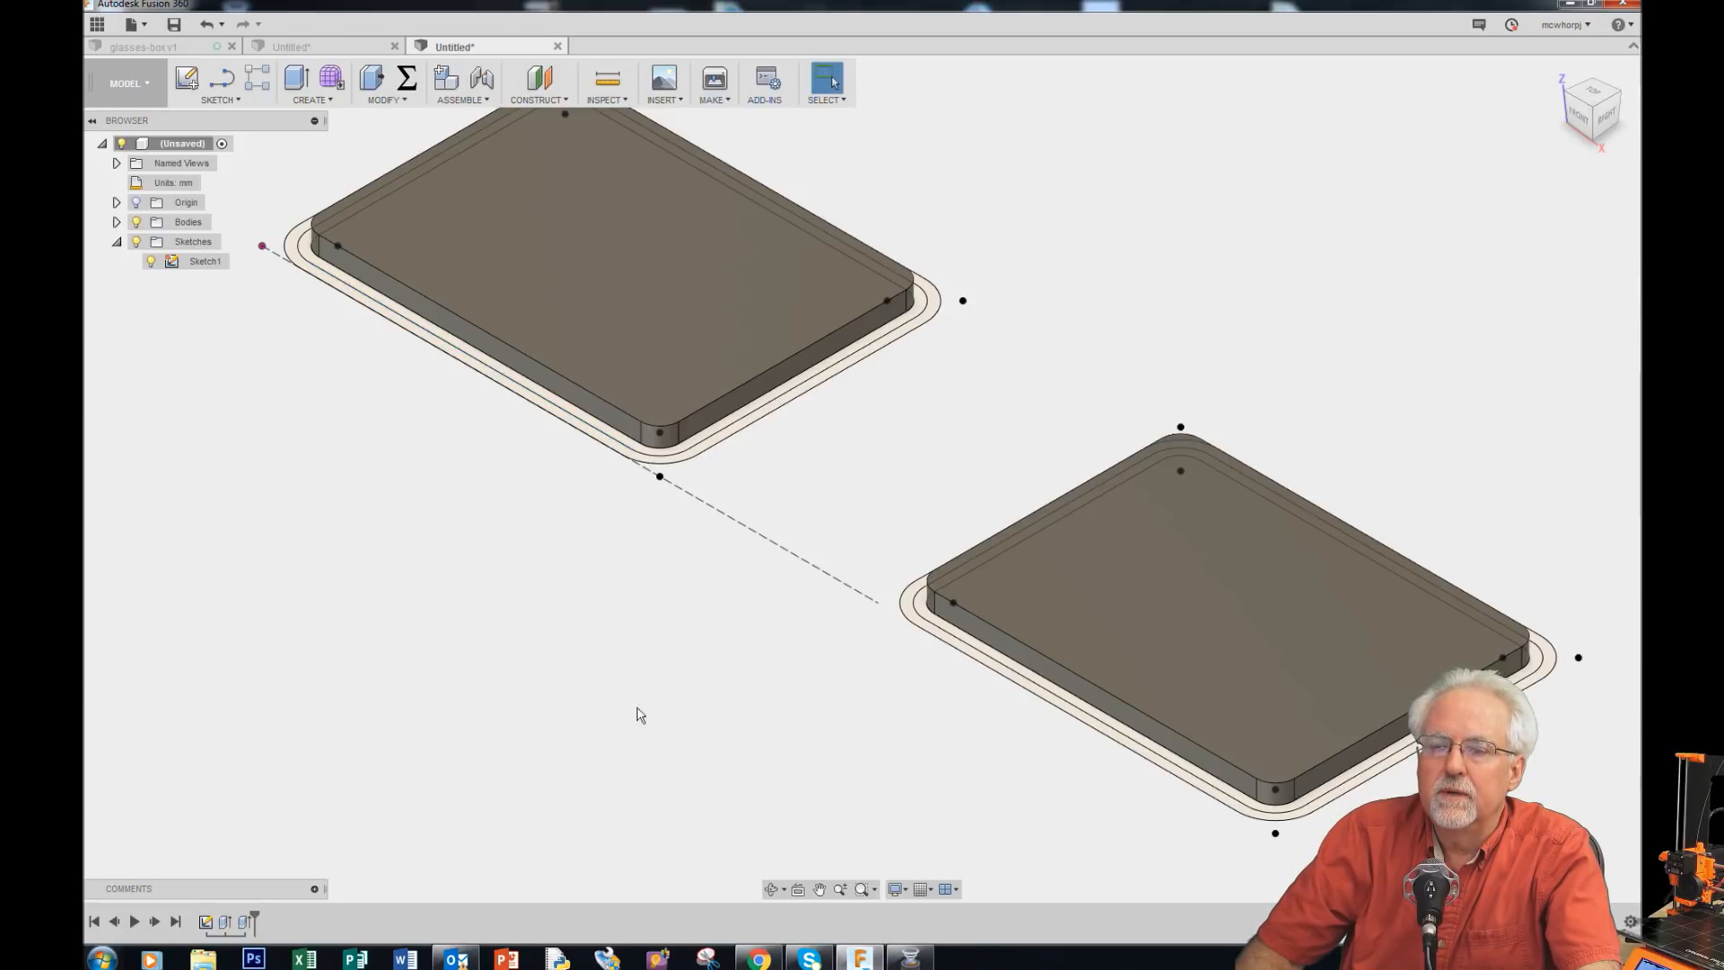
scroll(680, 806, down, 3)
scroll(541, 243, up, 3)
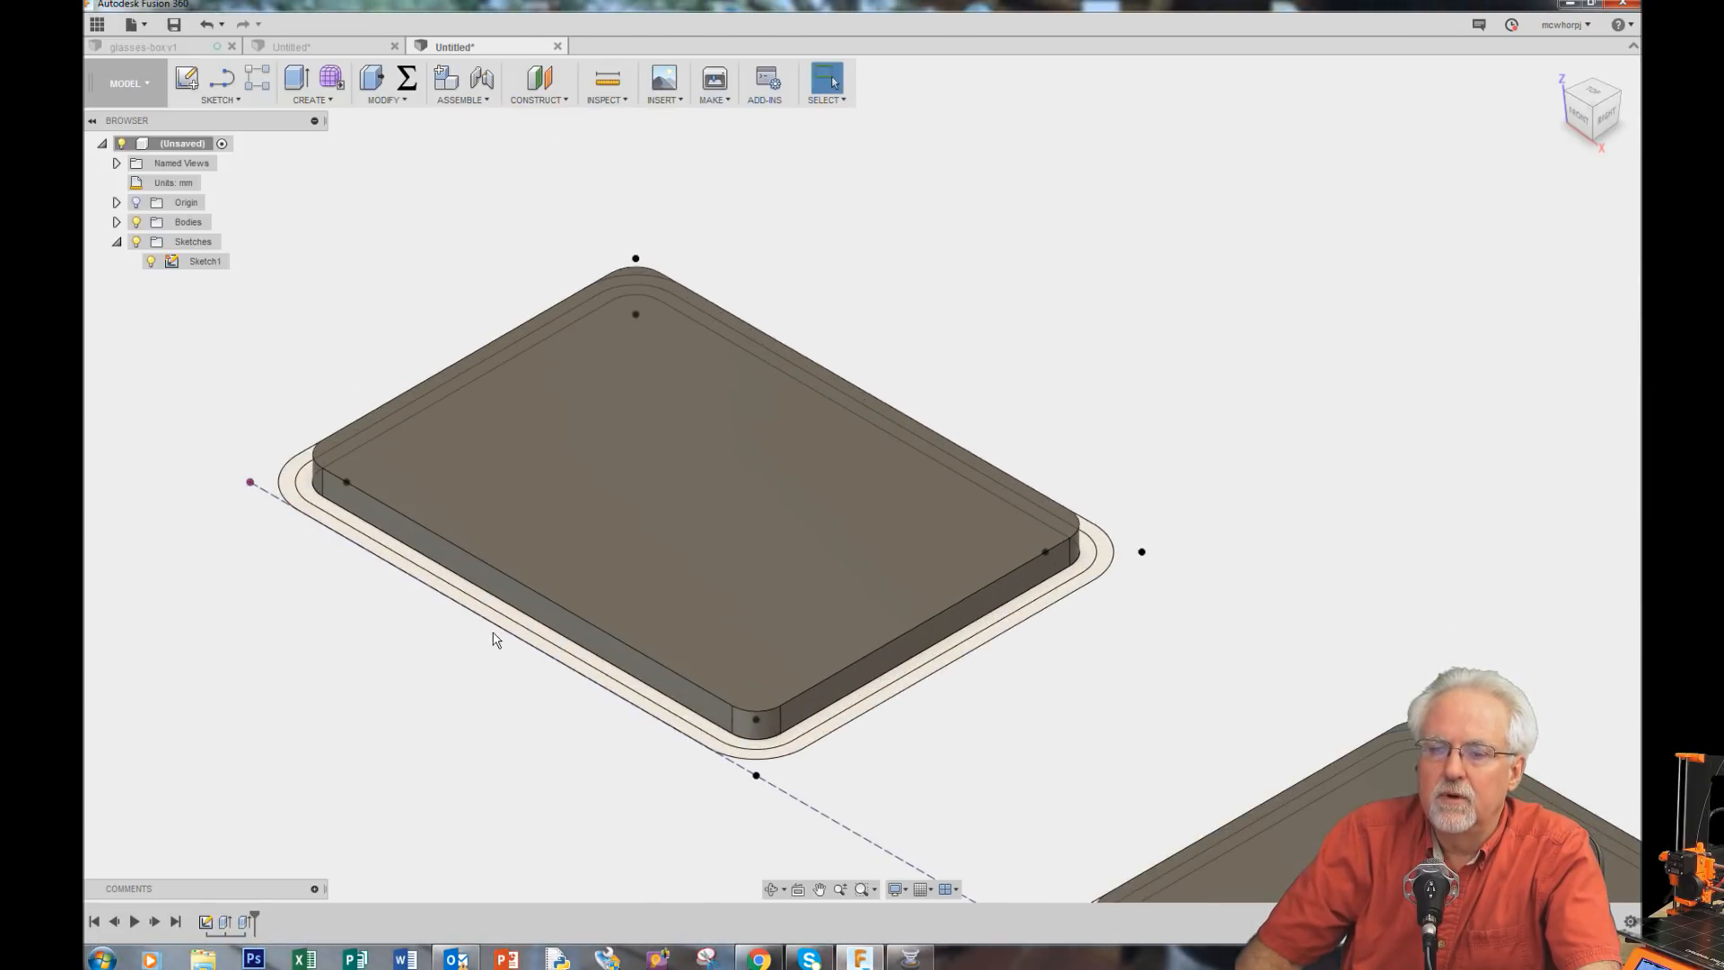
scroll(498, 626, up, 2)
scroll(500, 620, up, 2)
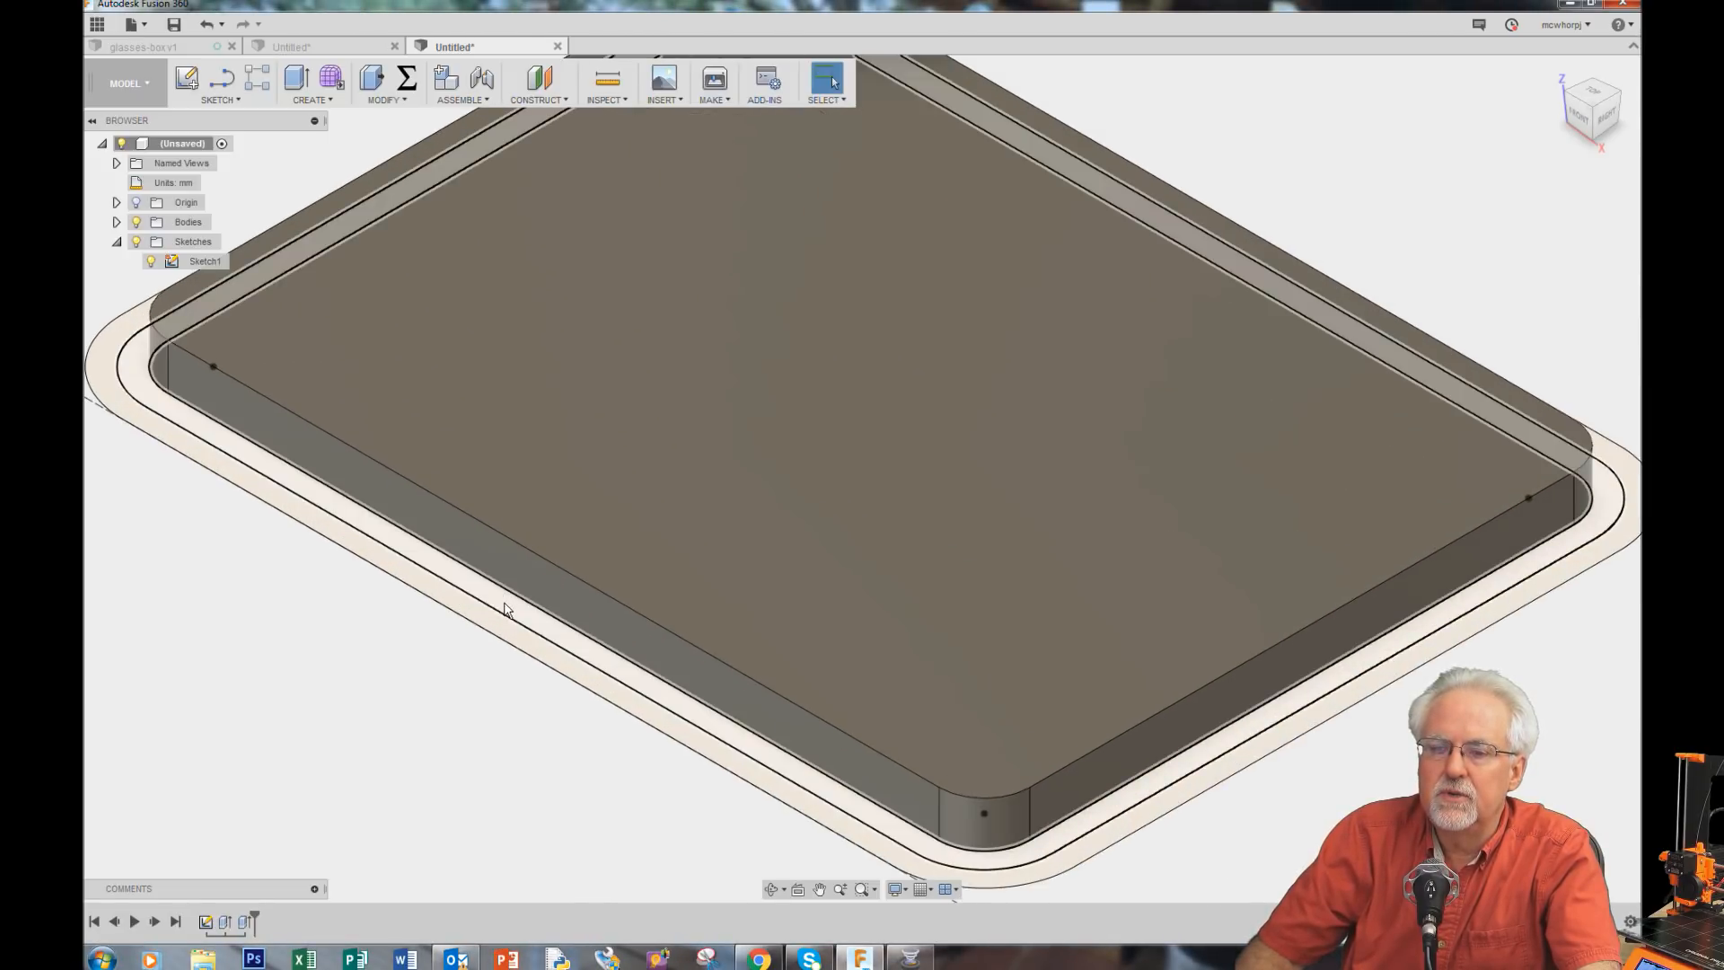
click(504, 603)
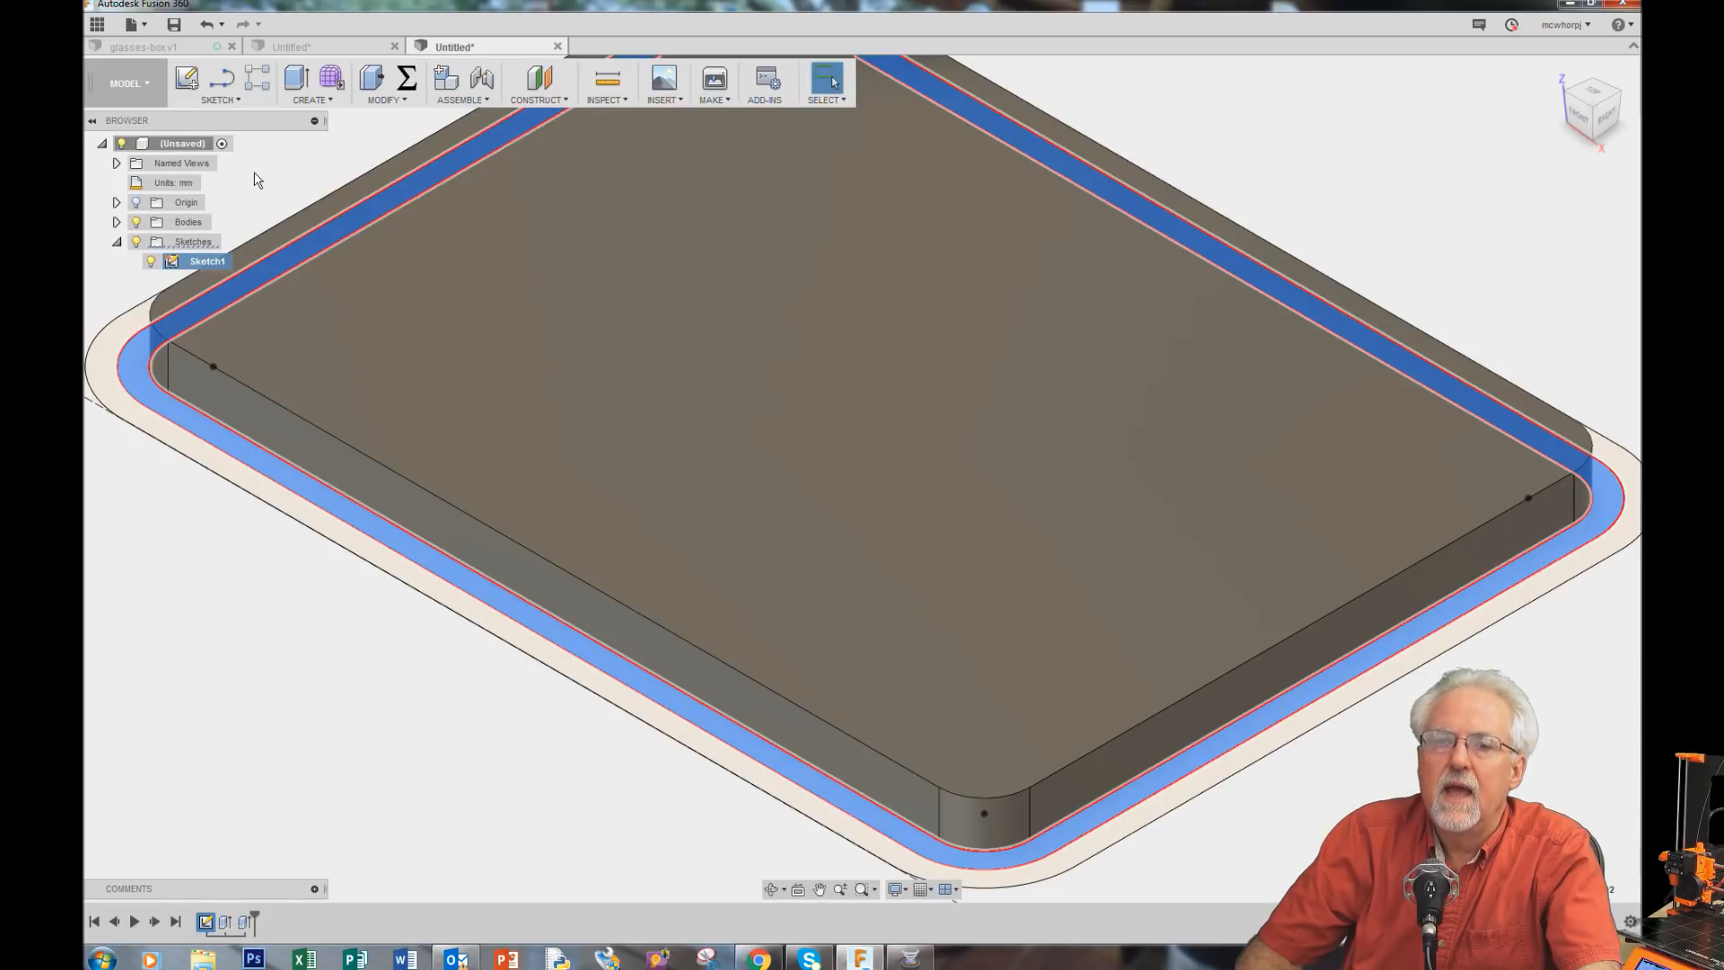
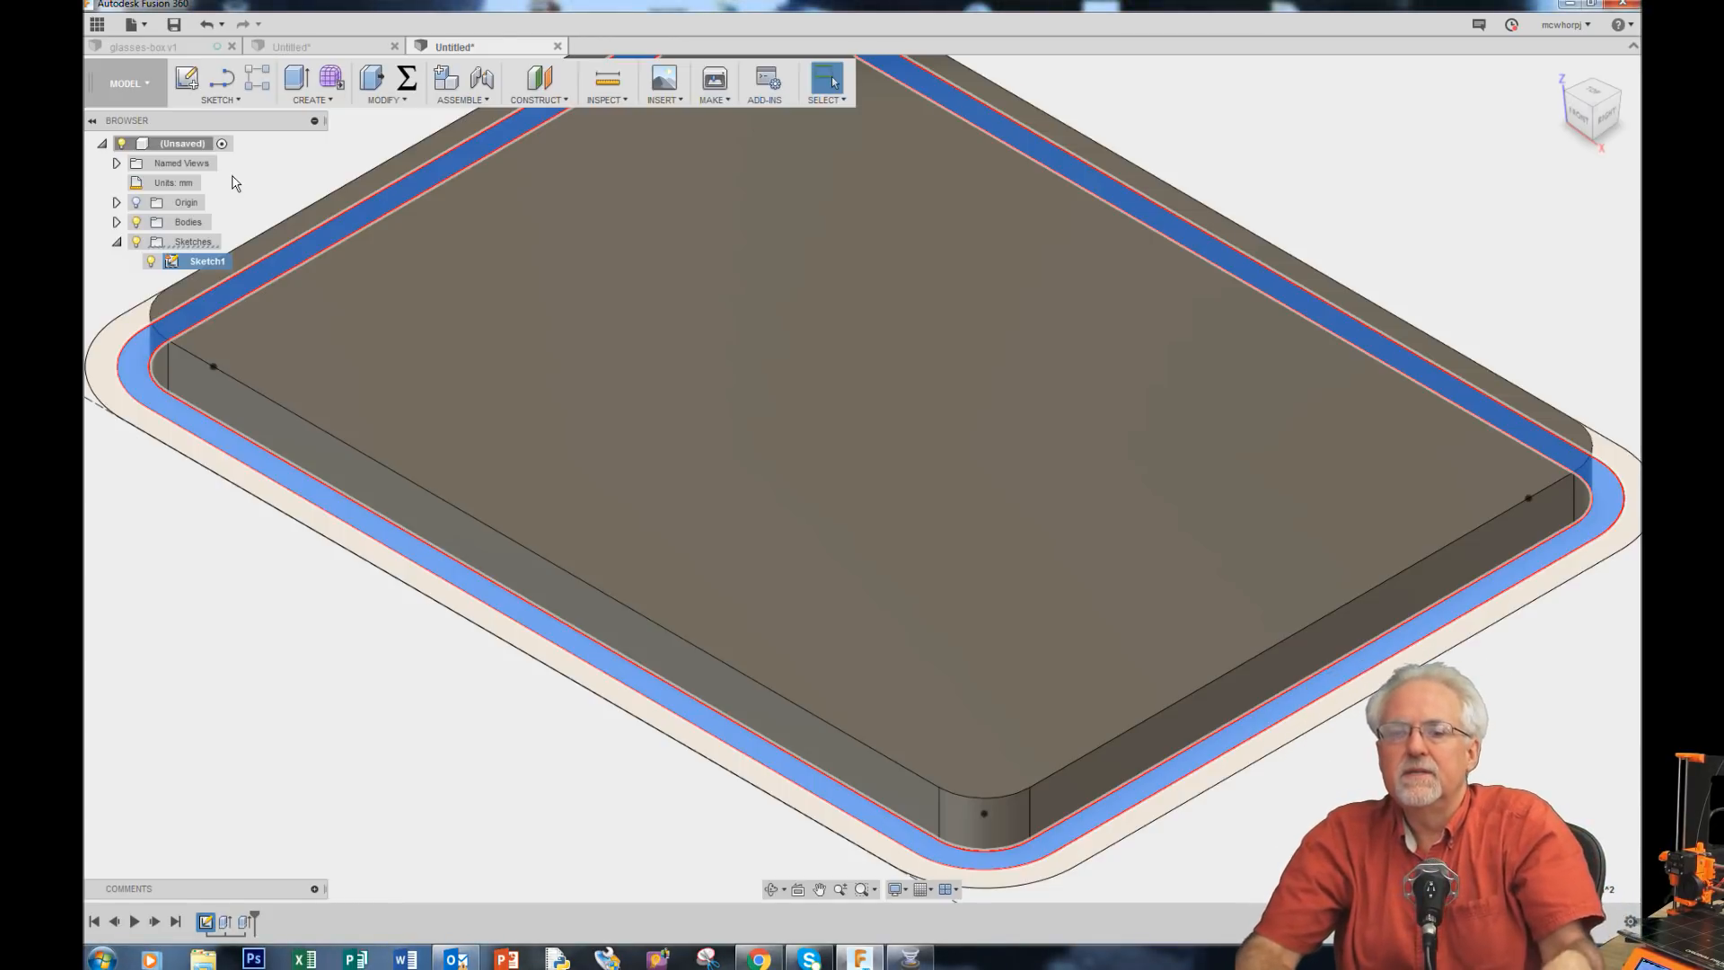
Step: Review the user parameters, then extrude the selected ring outside the first base by bottomHeight + lipHeight
click(415, 87)
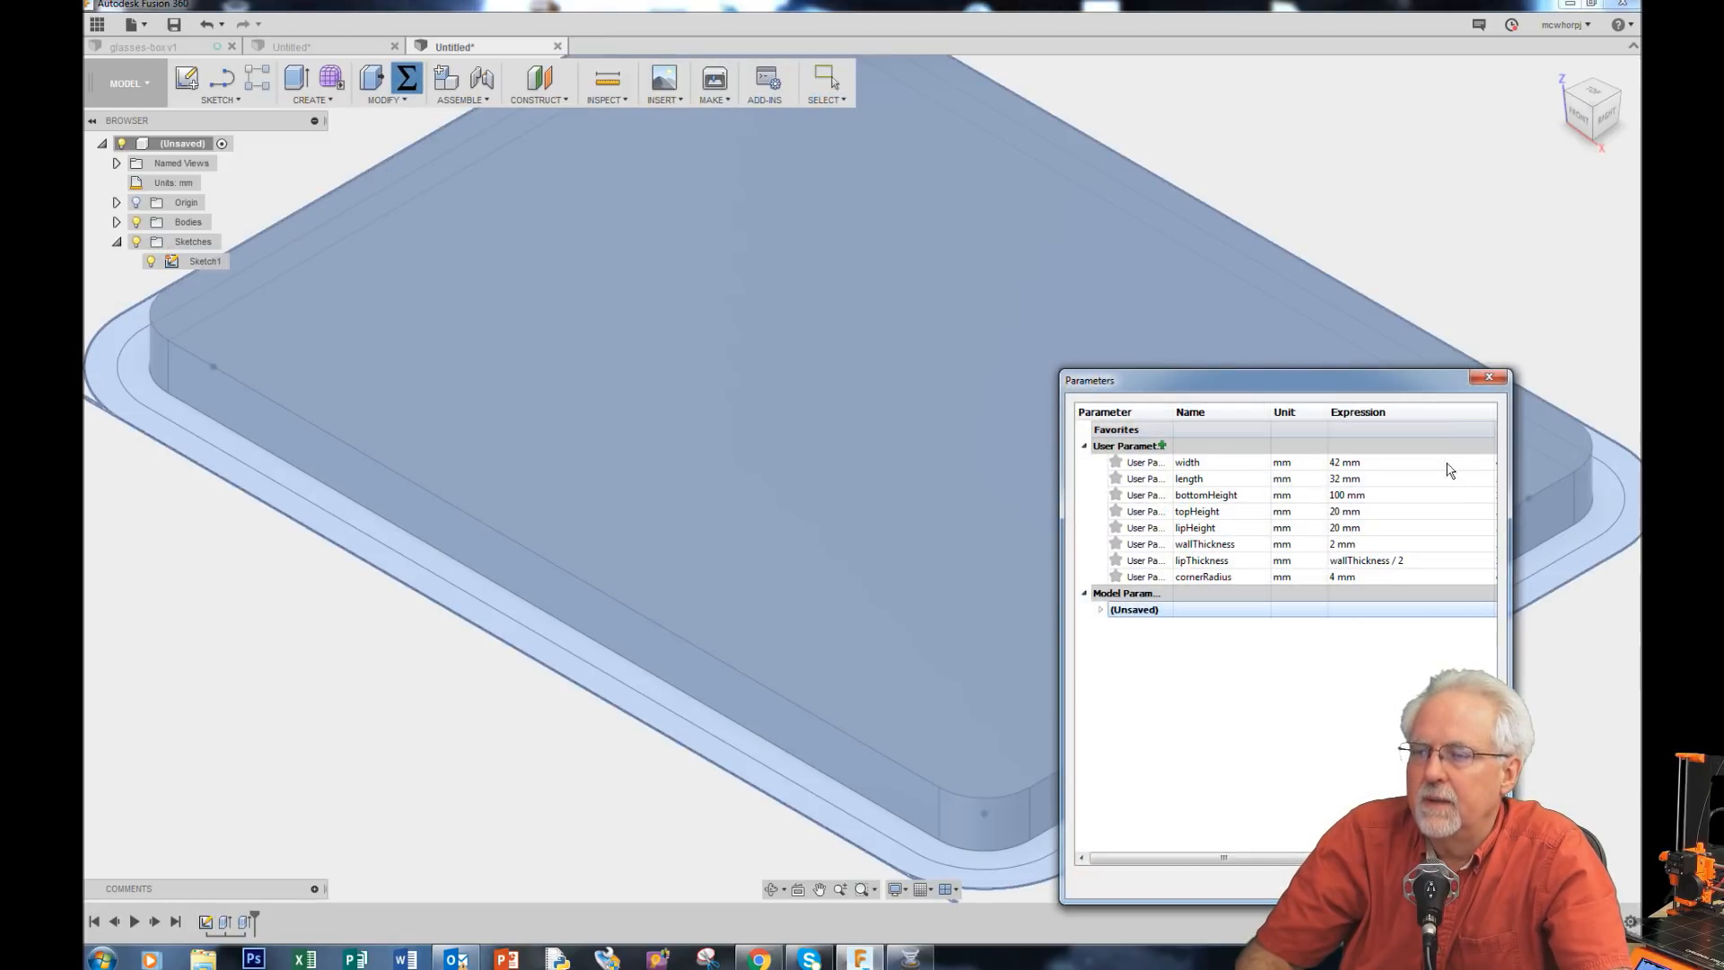
click(1489, 378)
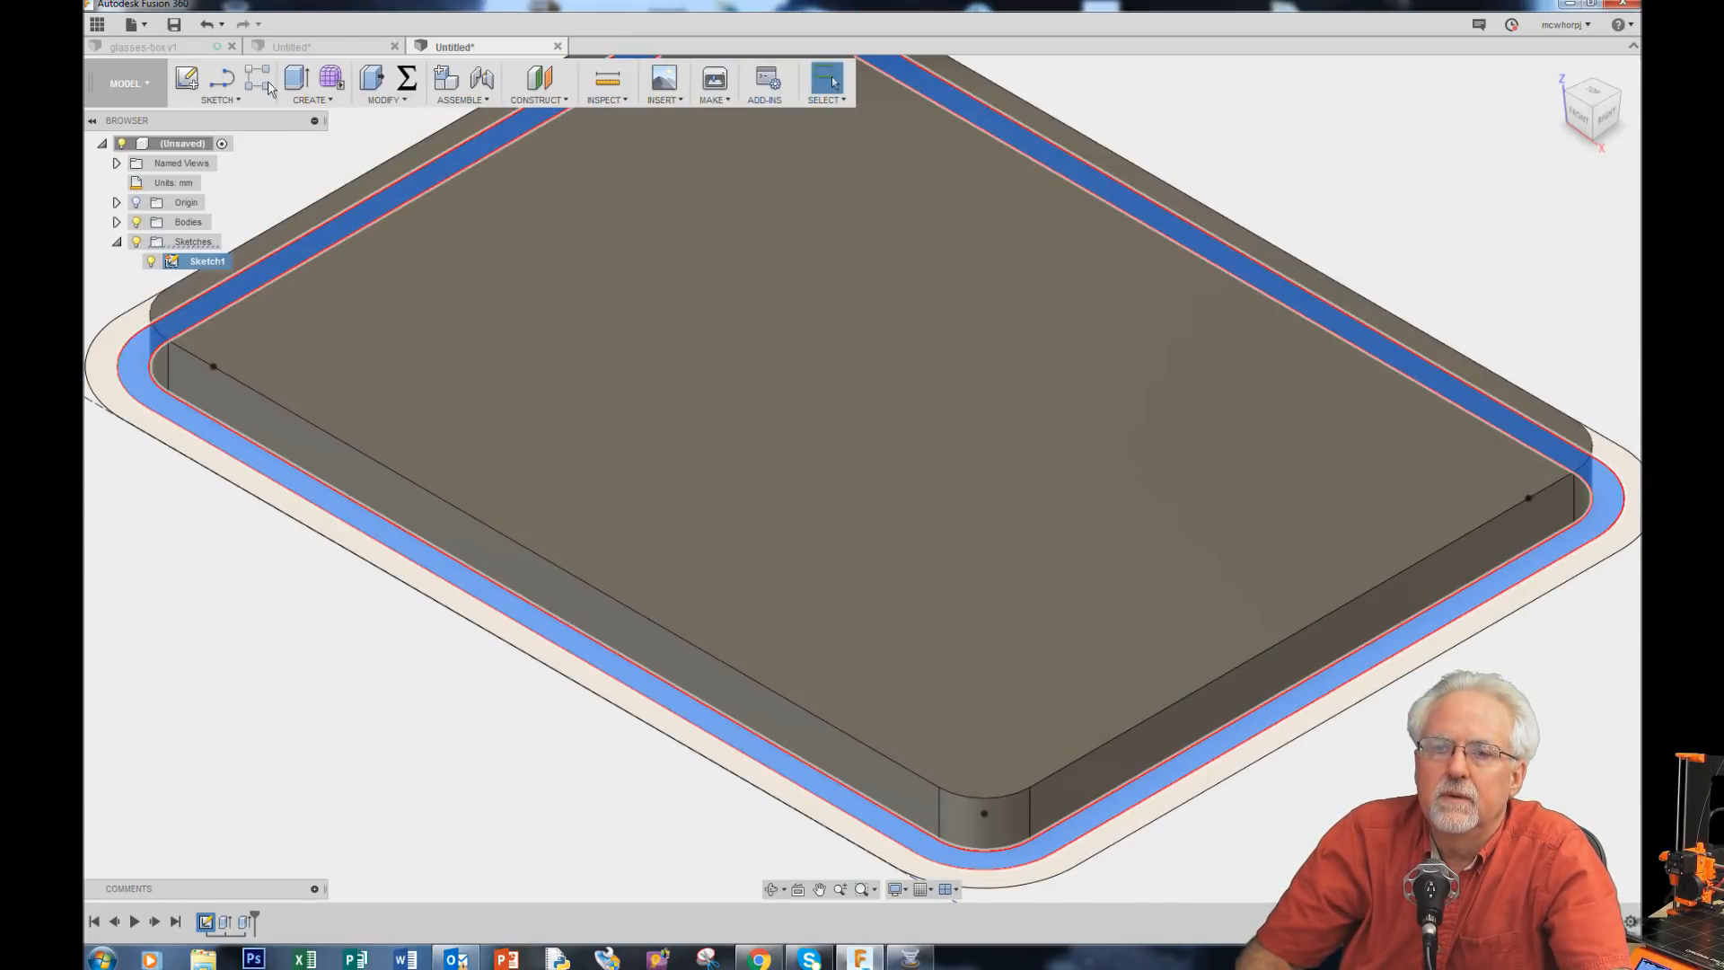
click(296, 78)
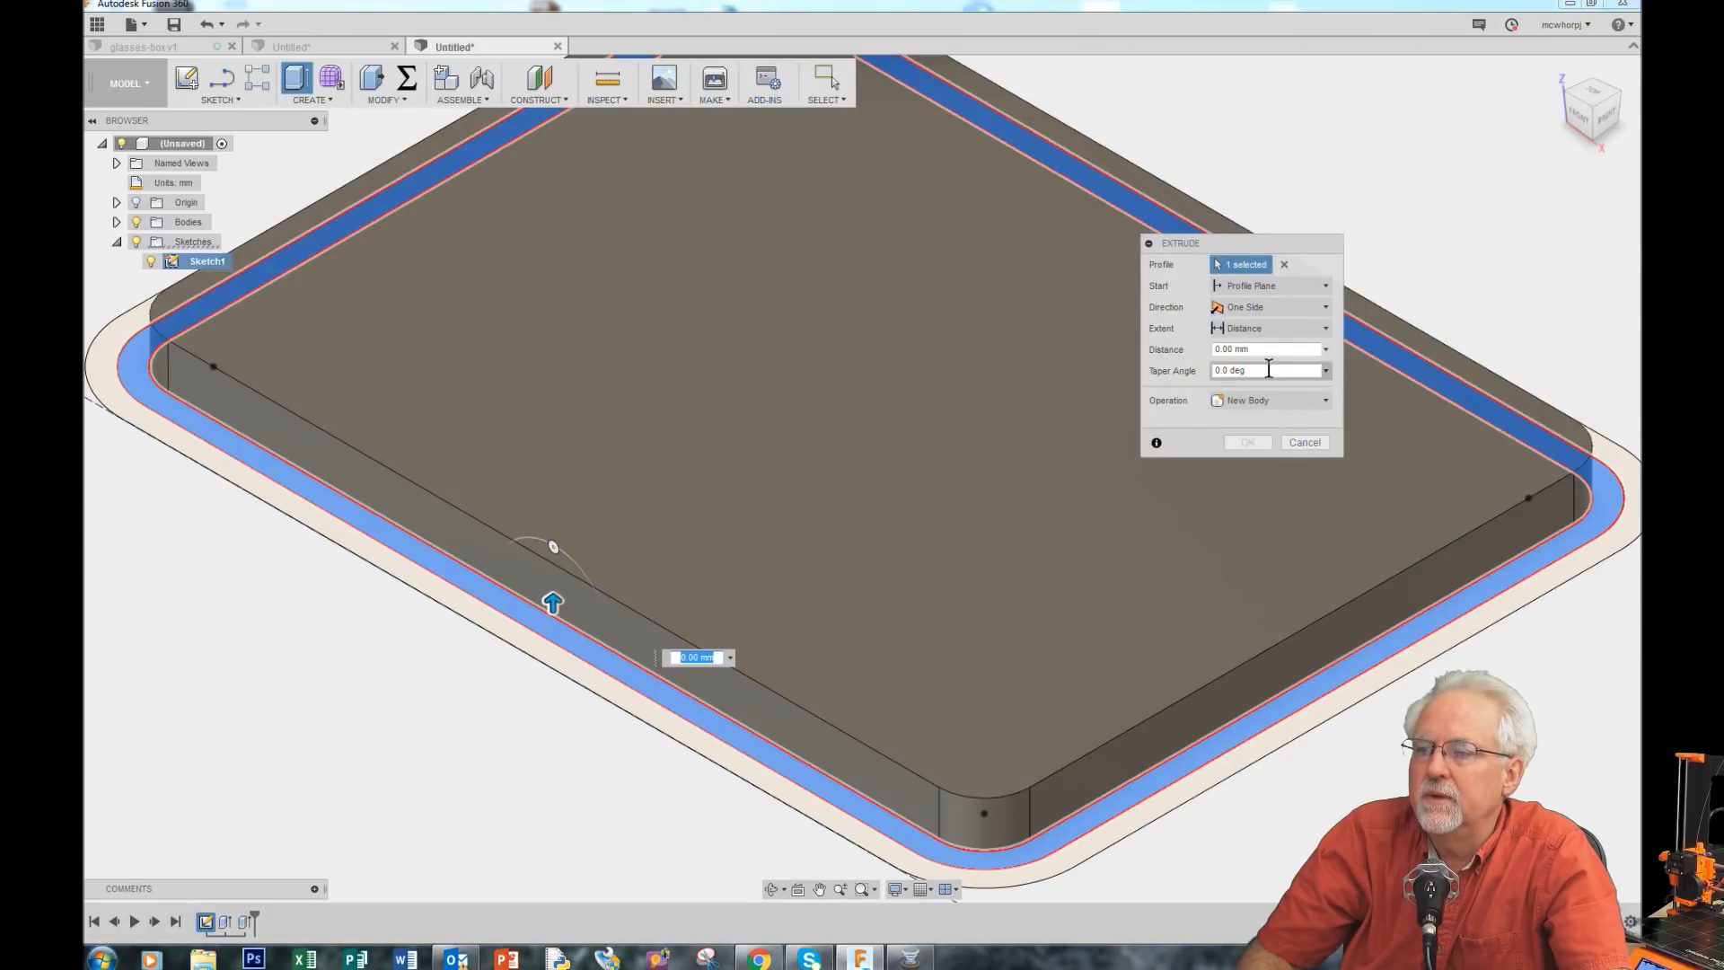
click(1266, 351)
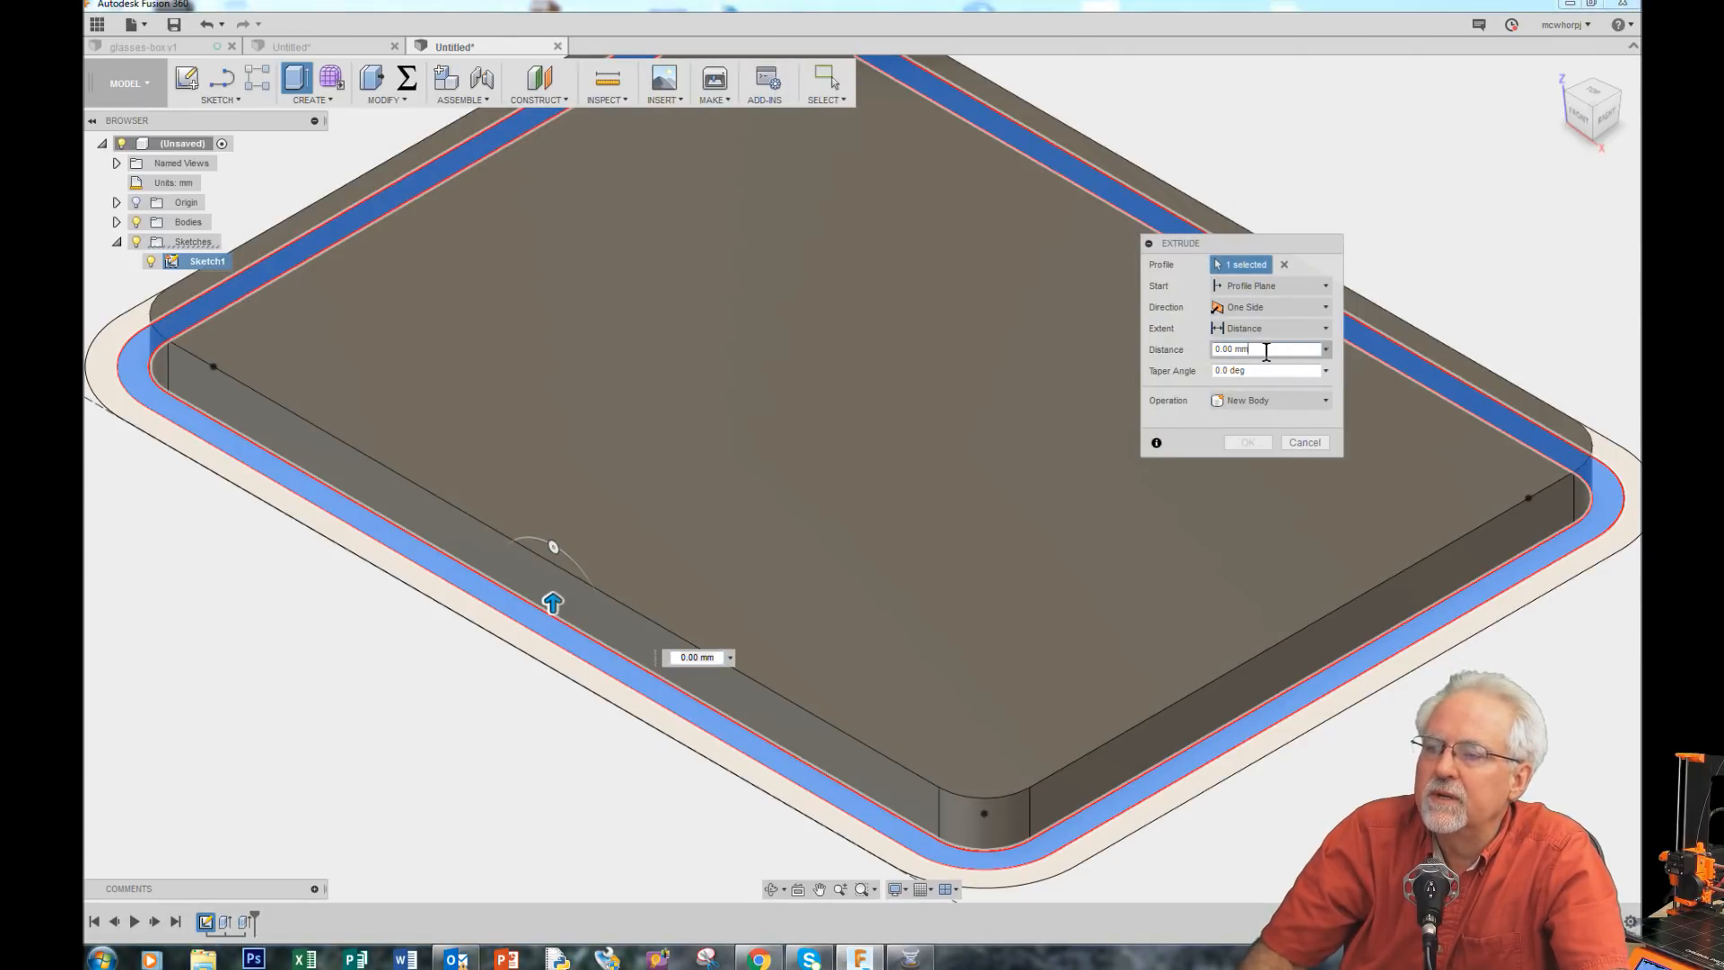
drag(1266, 351, 1149, 367)
text(top)
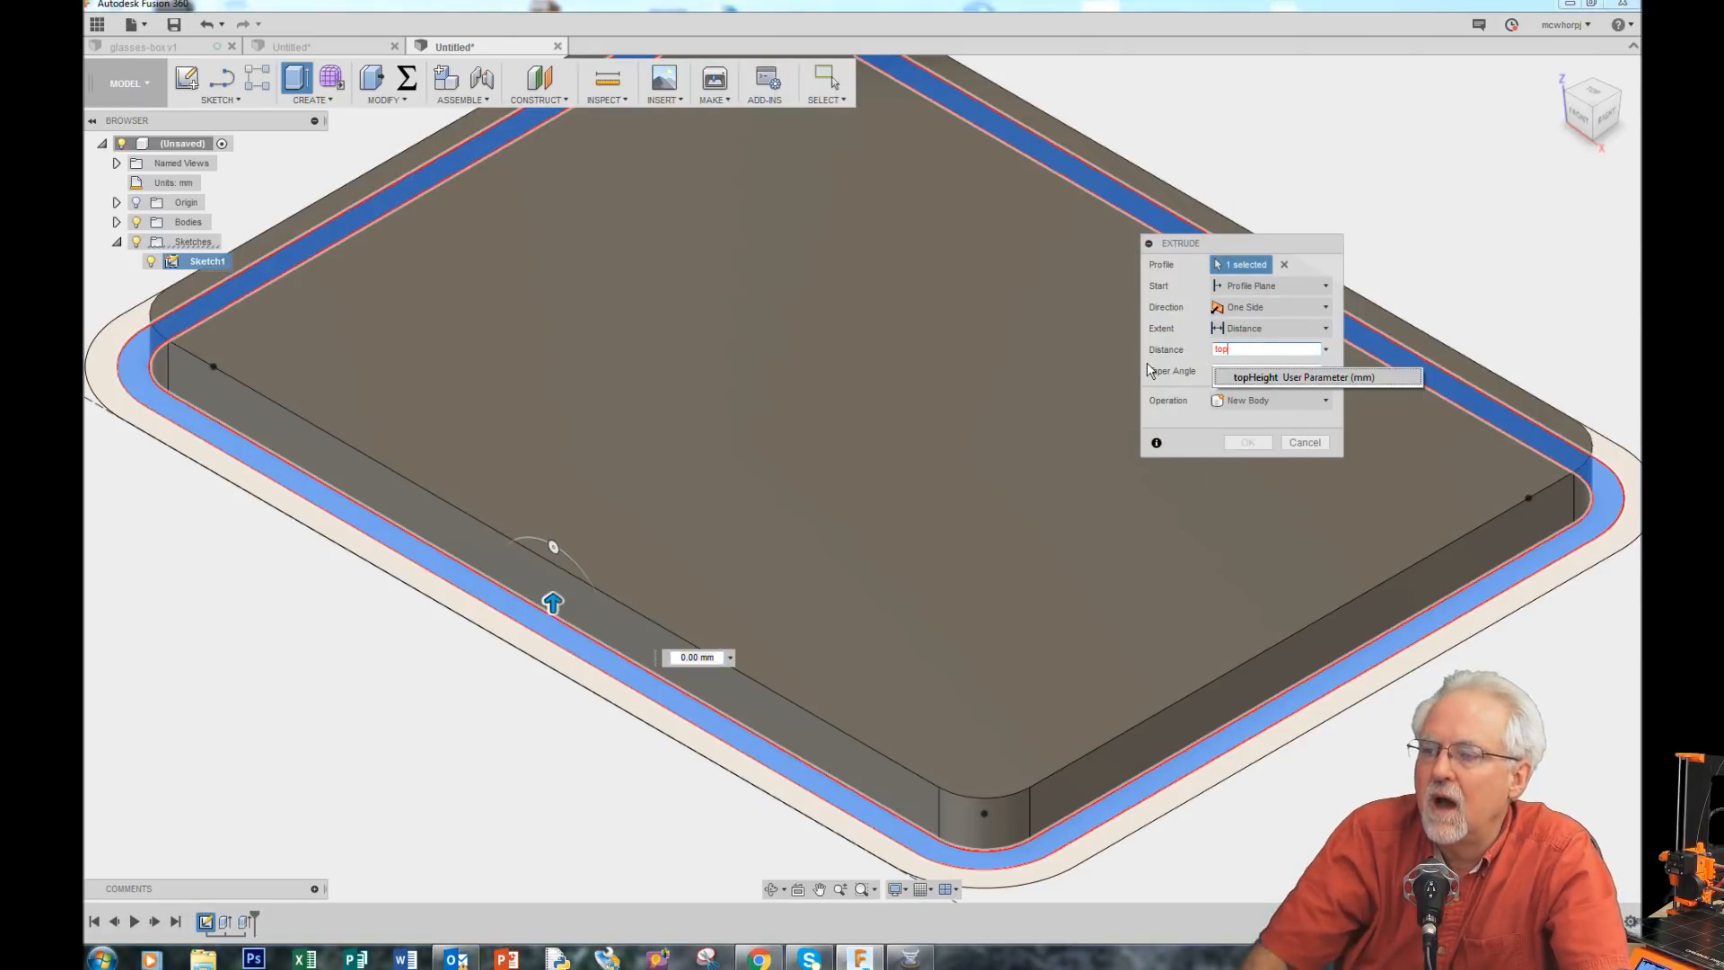
click(1295, 377)
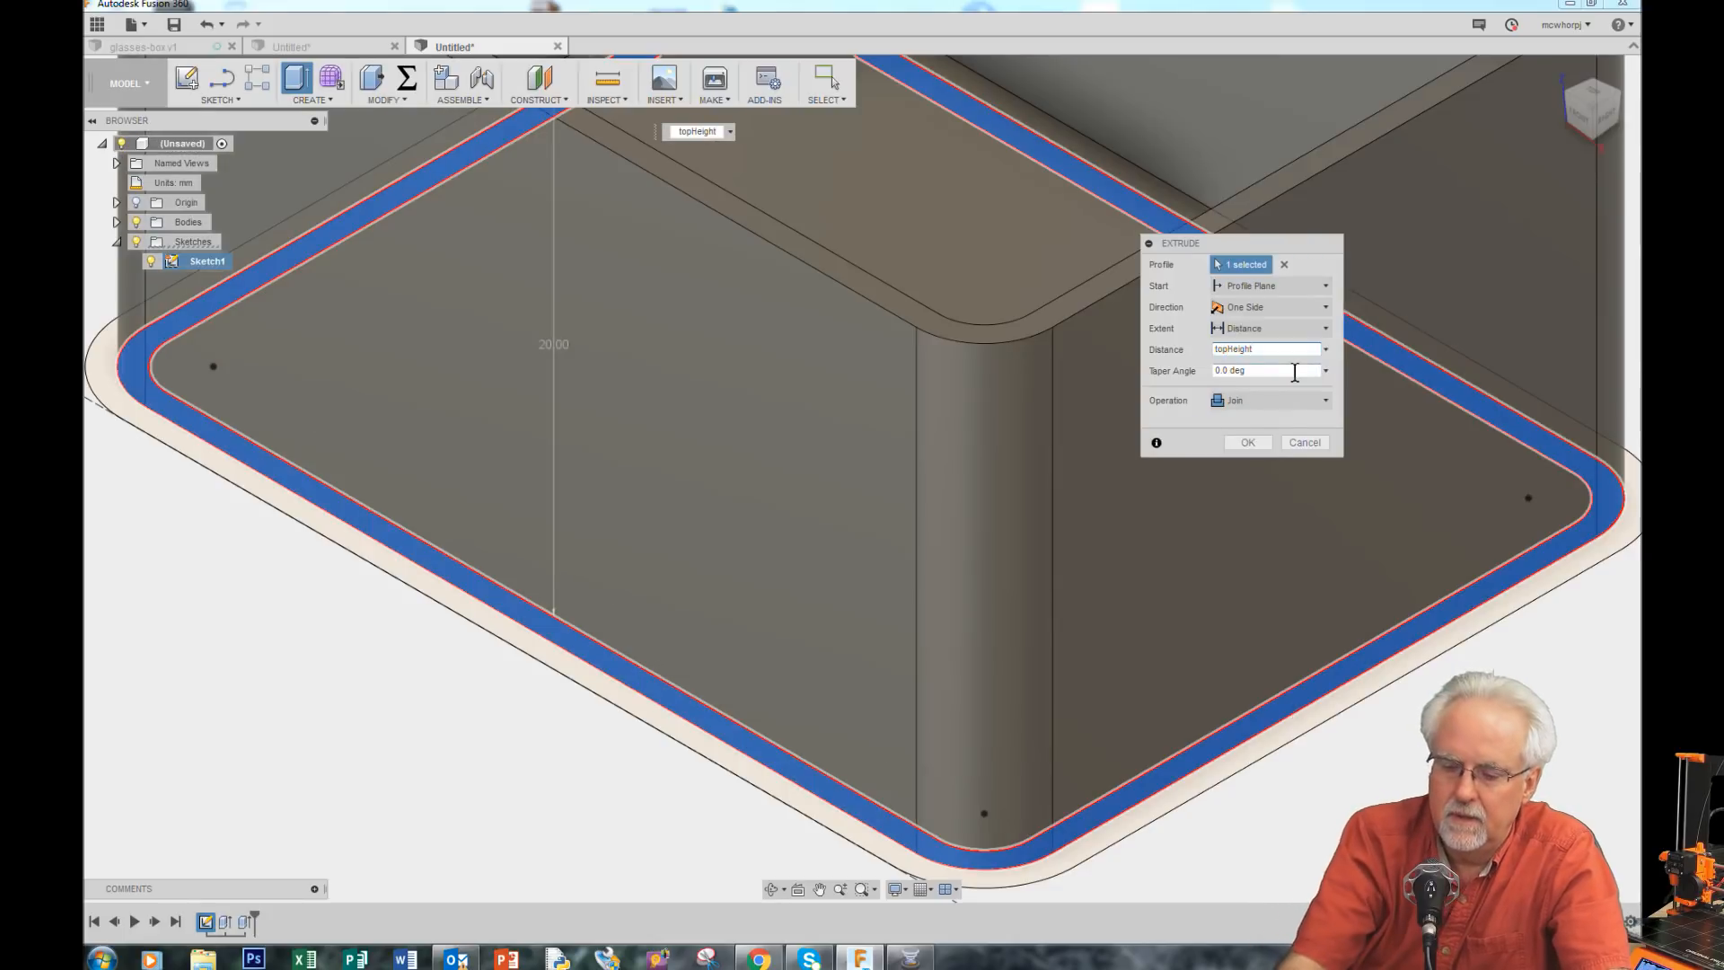
key(BackSpace)
key(BackSpace)
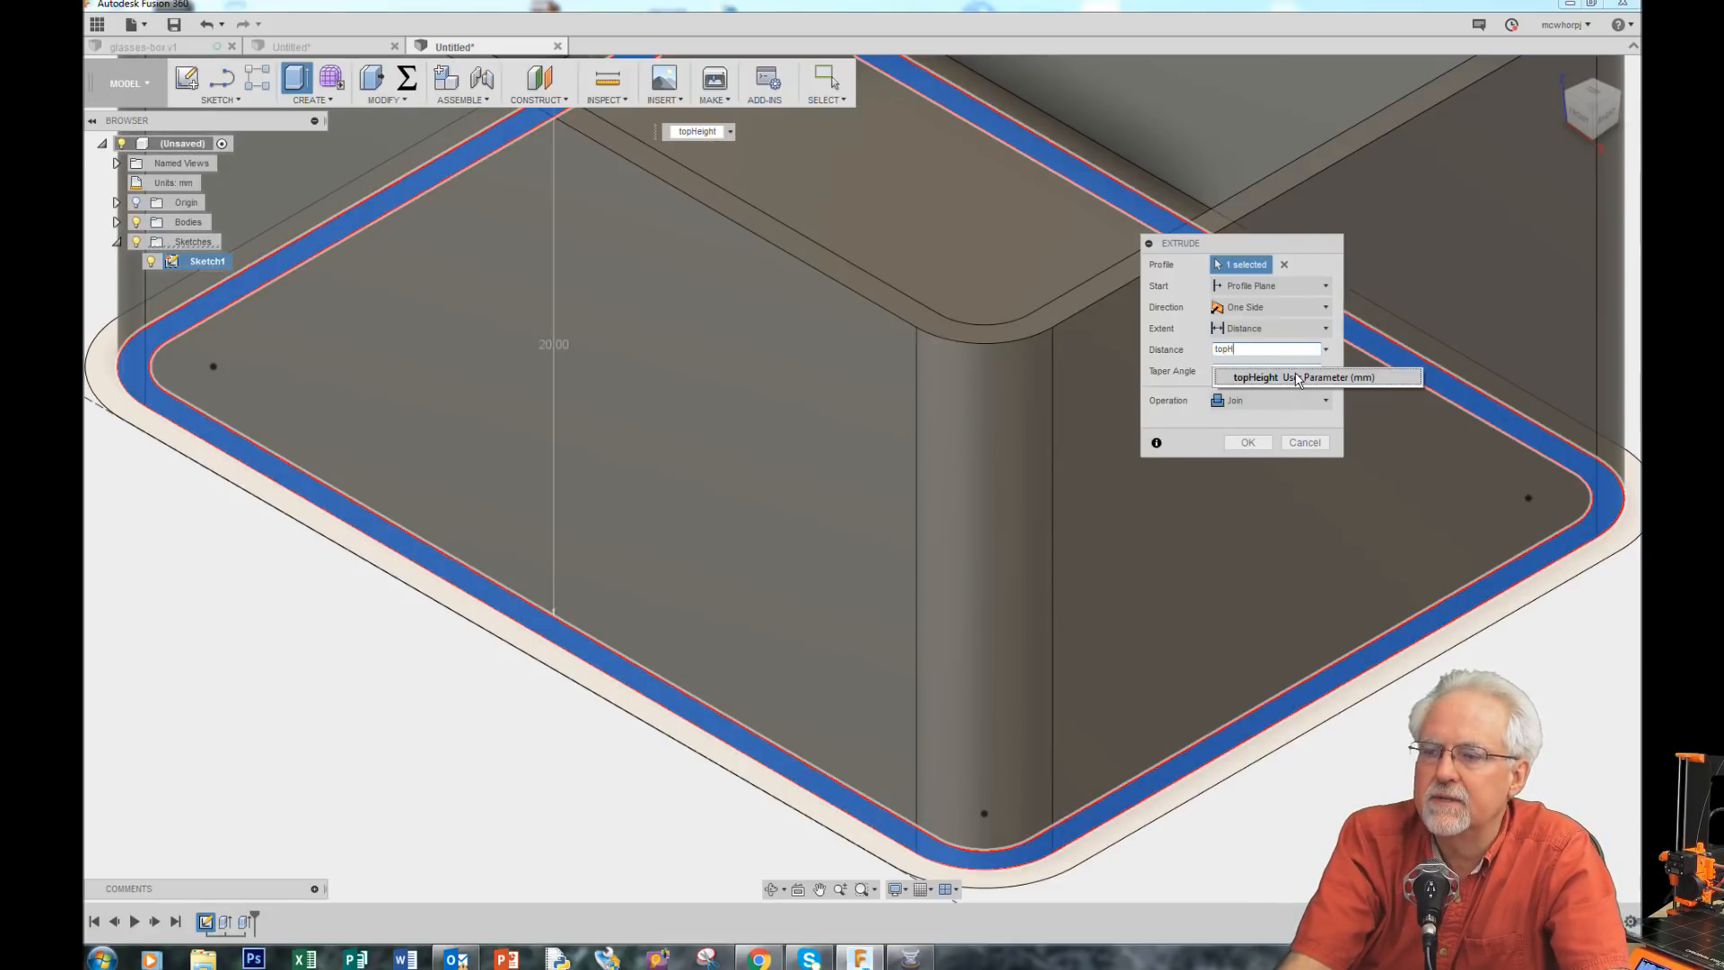
key(BackSpace)
key(BackSpace)
key(BackSpace)
key(BackSpace)
text(bo)
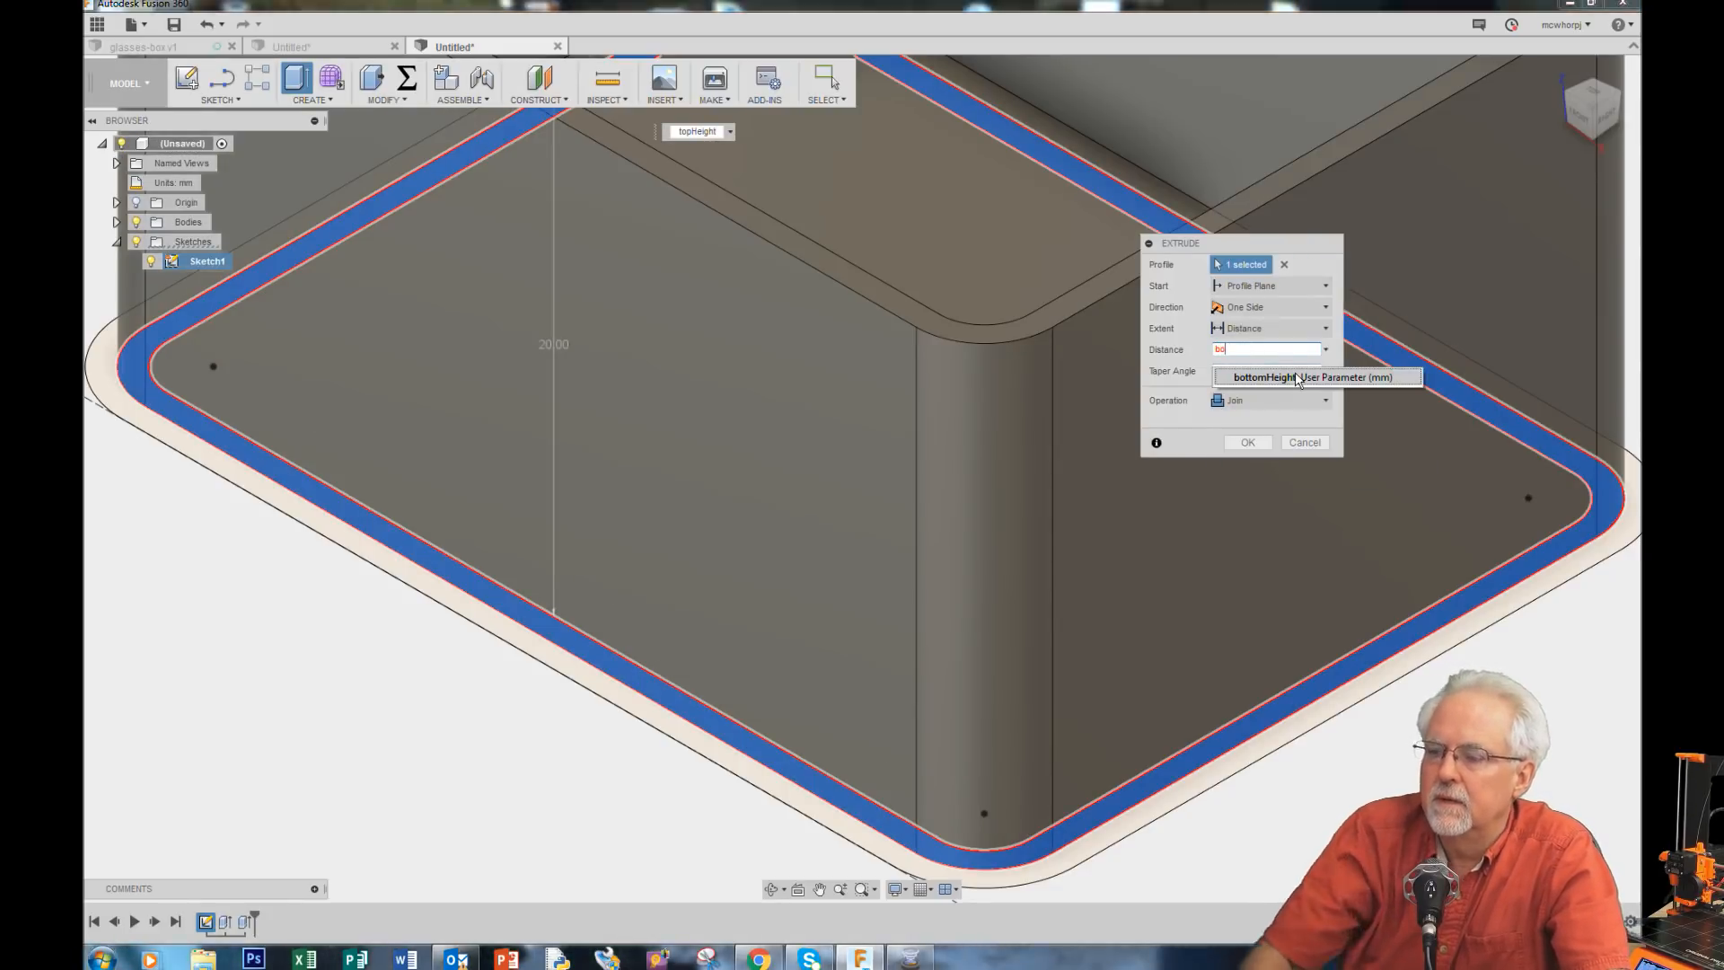
click(1295, 378)
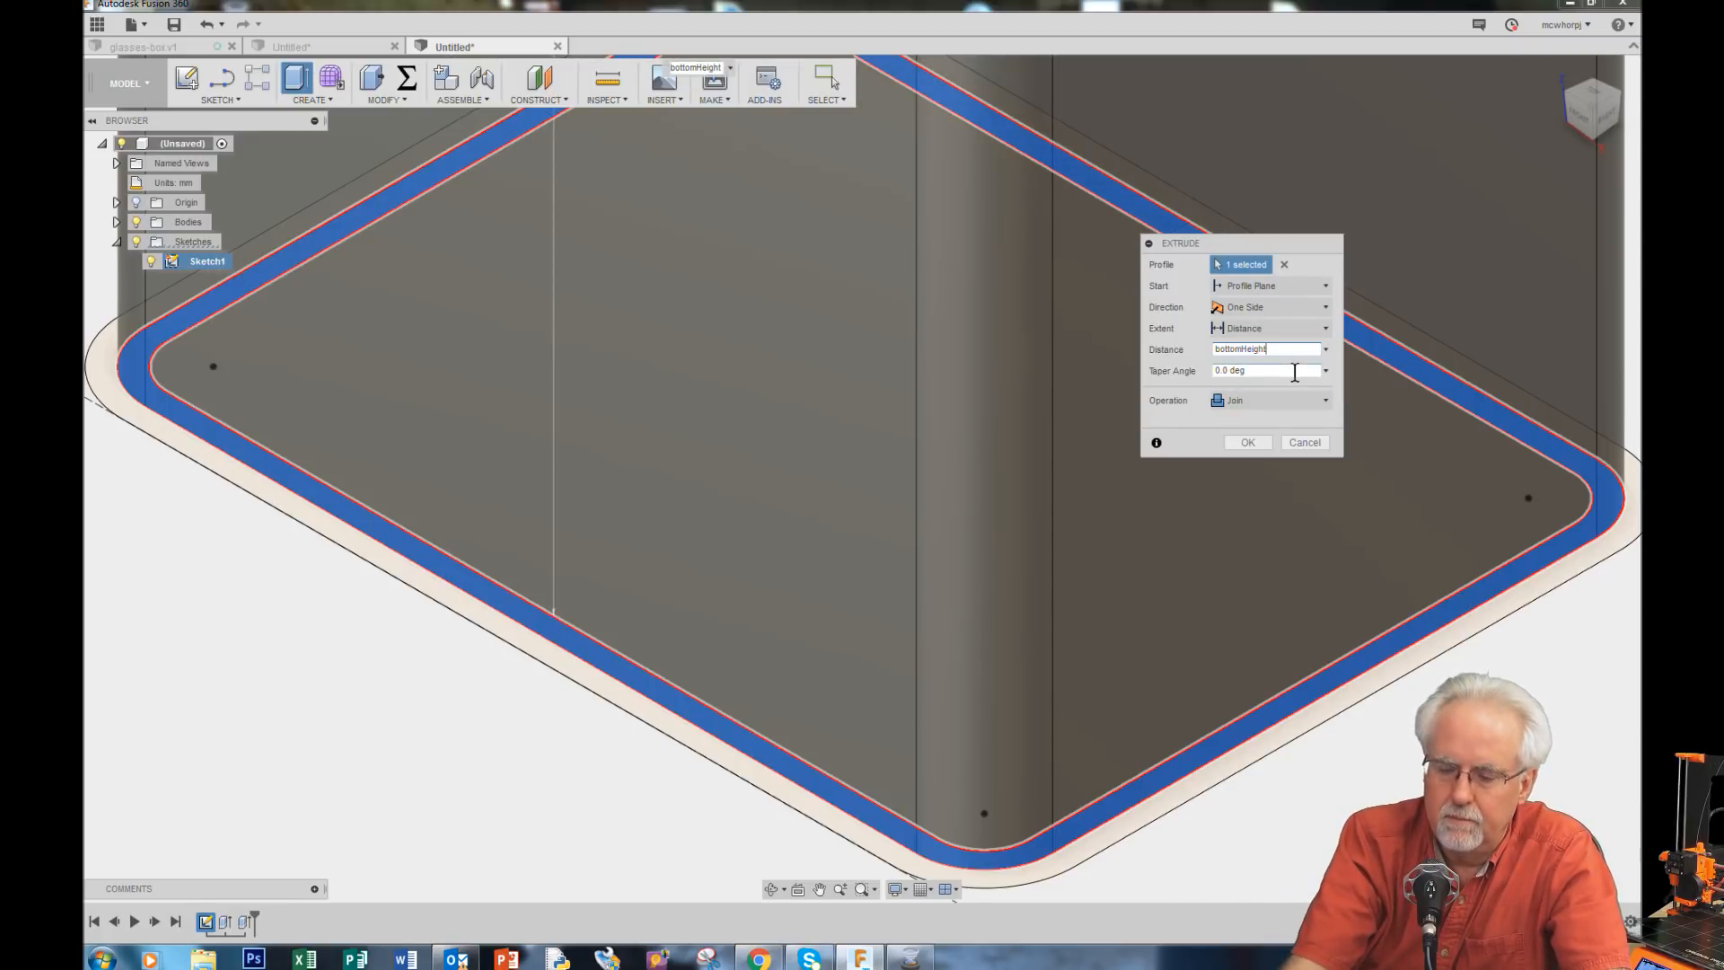
text(+l)
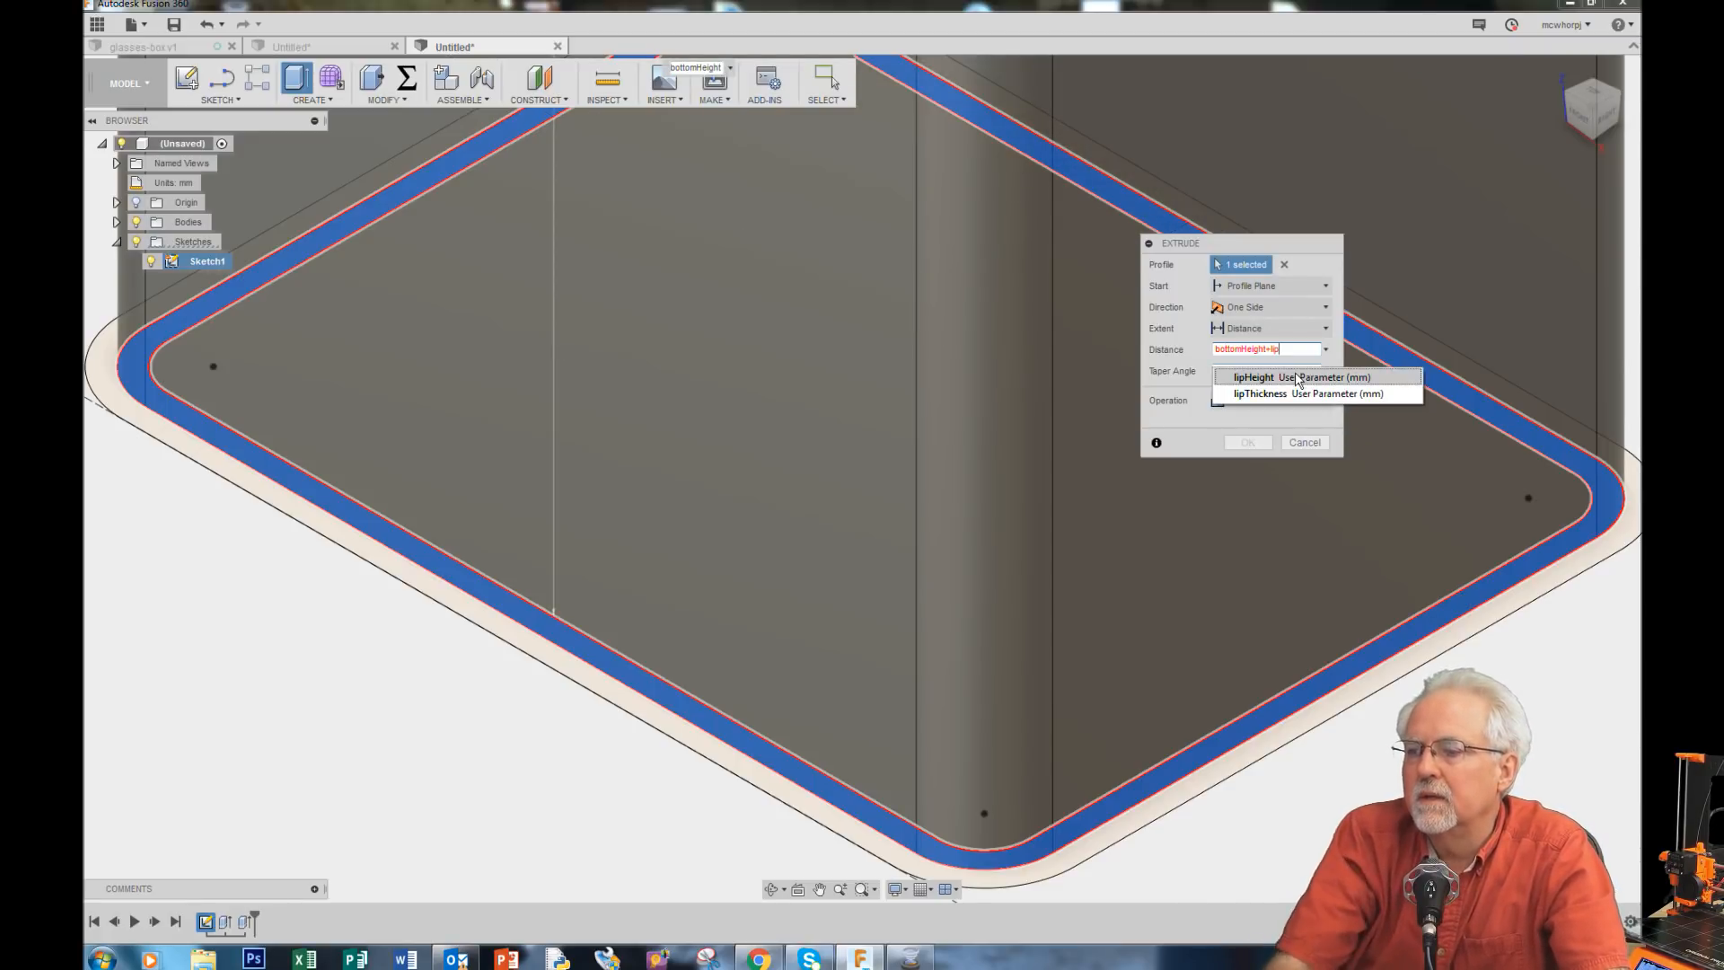
text(ip)
click(1296, 377)
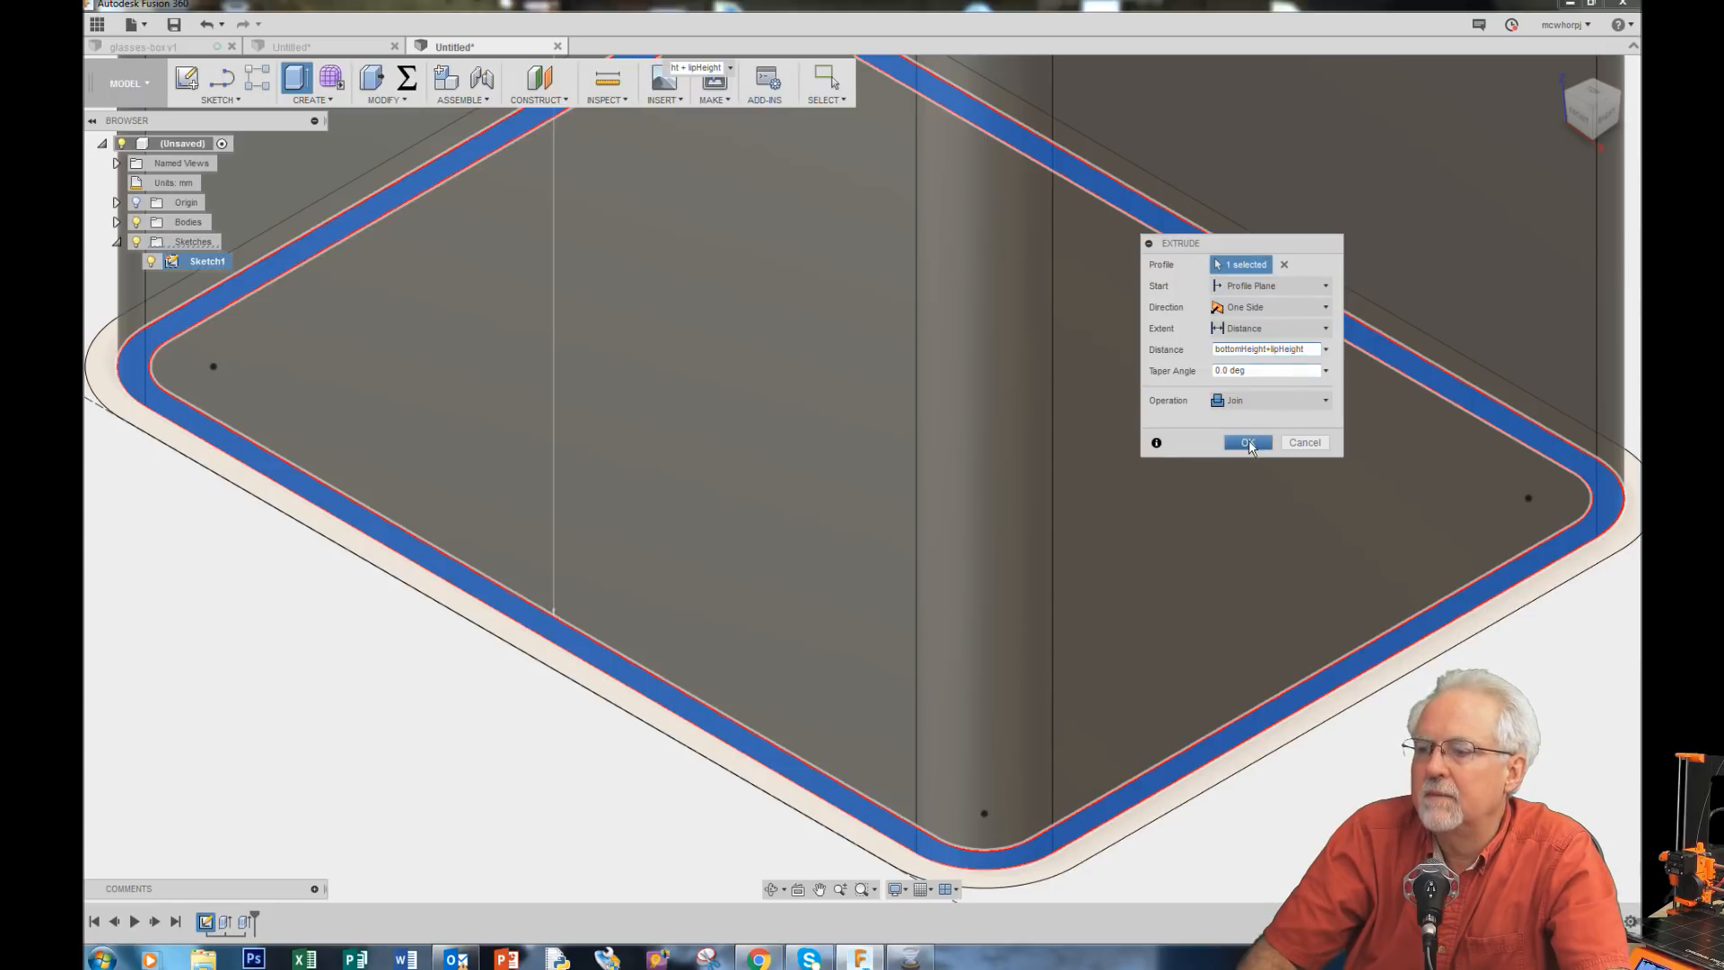
click(1248, 442)
Step: Select the next outer ring around the first base and extrude it by bottomHeight
scroll(767, 570, down, 8)
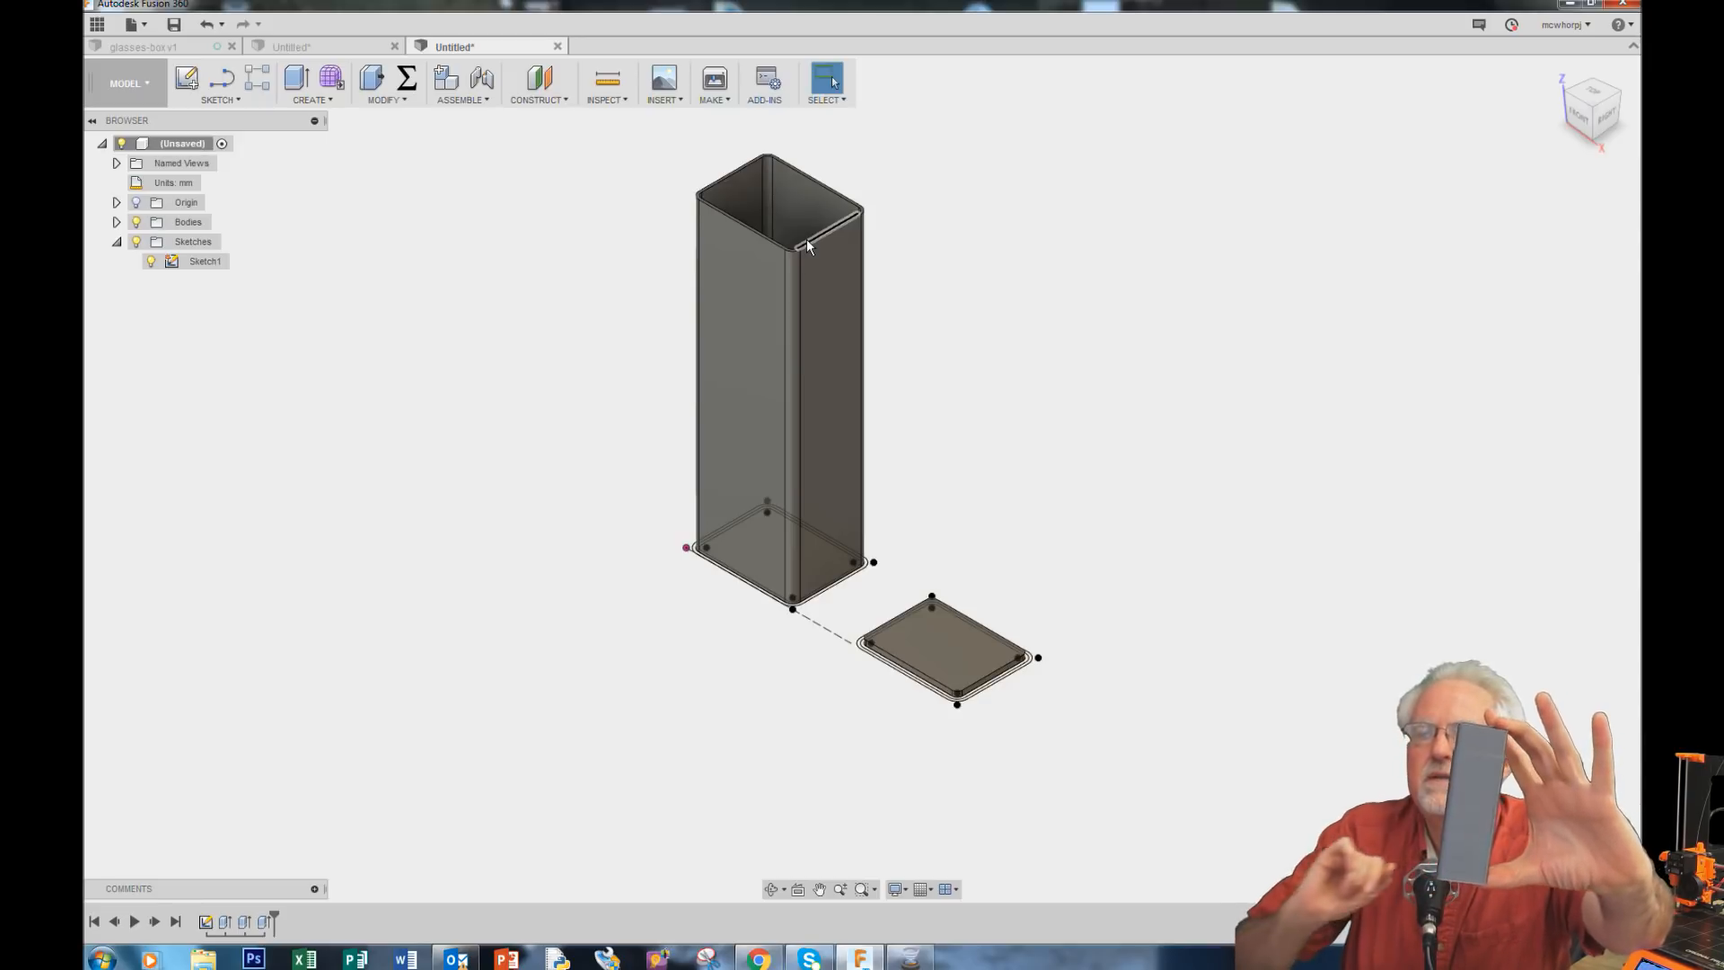
scroll(964, 712, up, 8)
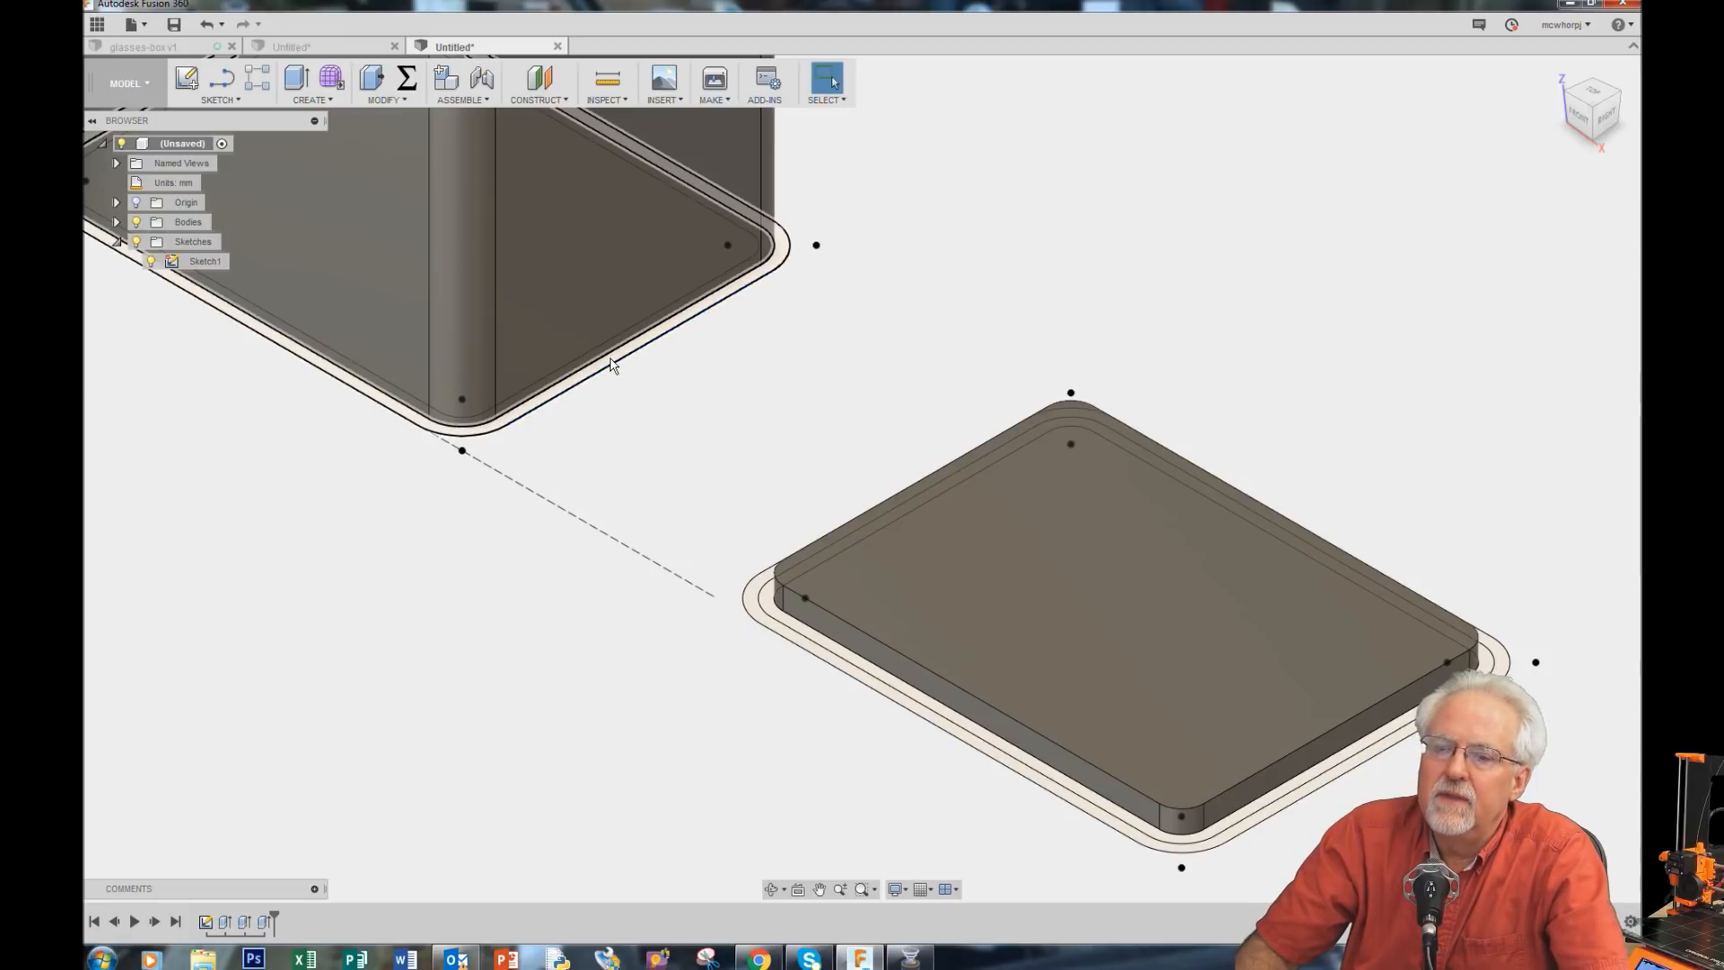
click(618, 369)
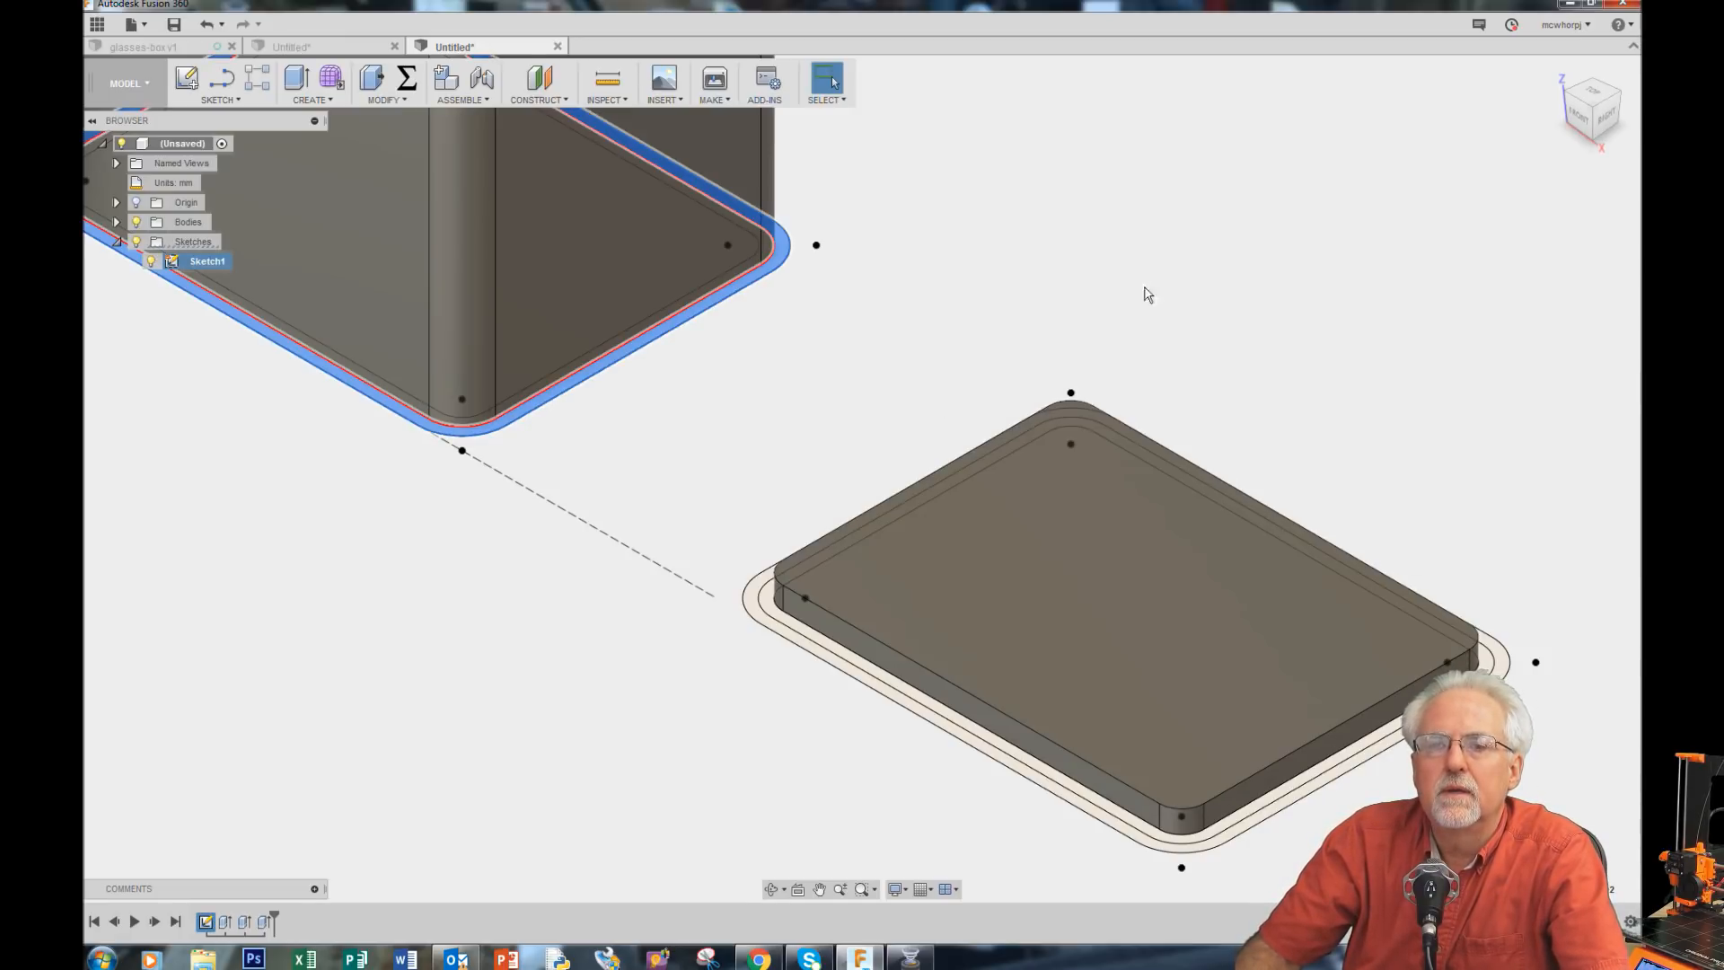
click(298, 77)
click(1290, 350)
drag(1289, 350, 1128, 369)
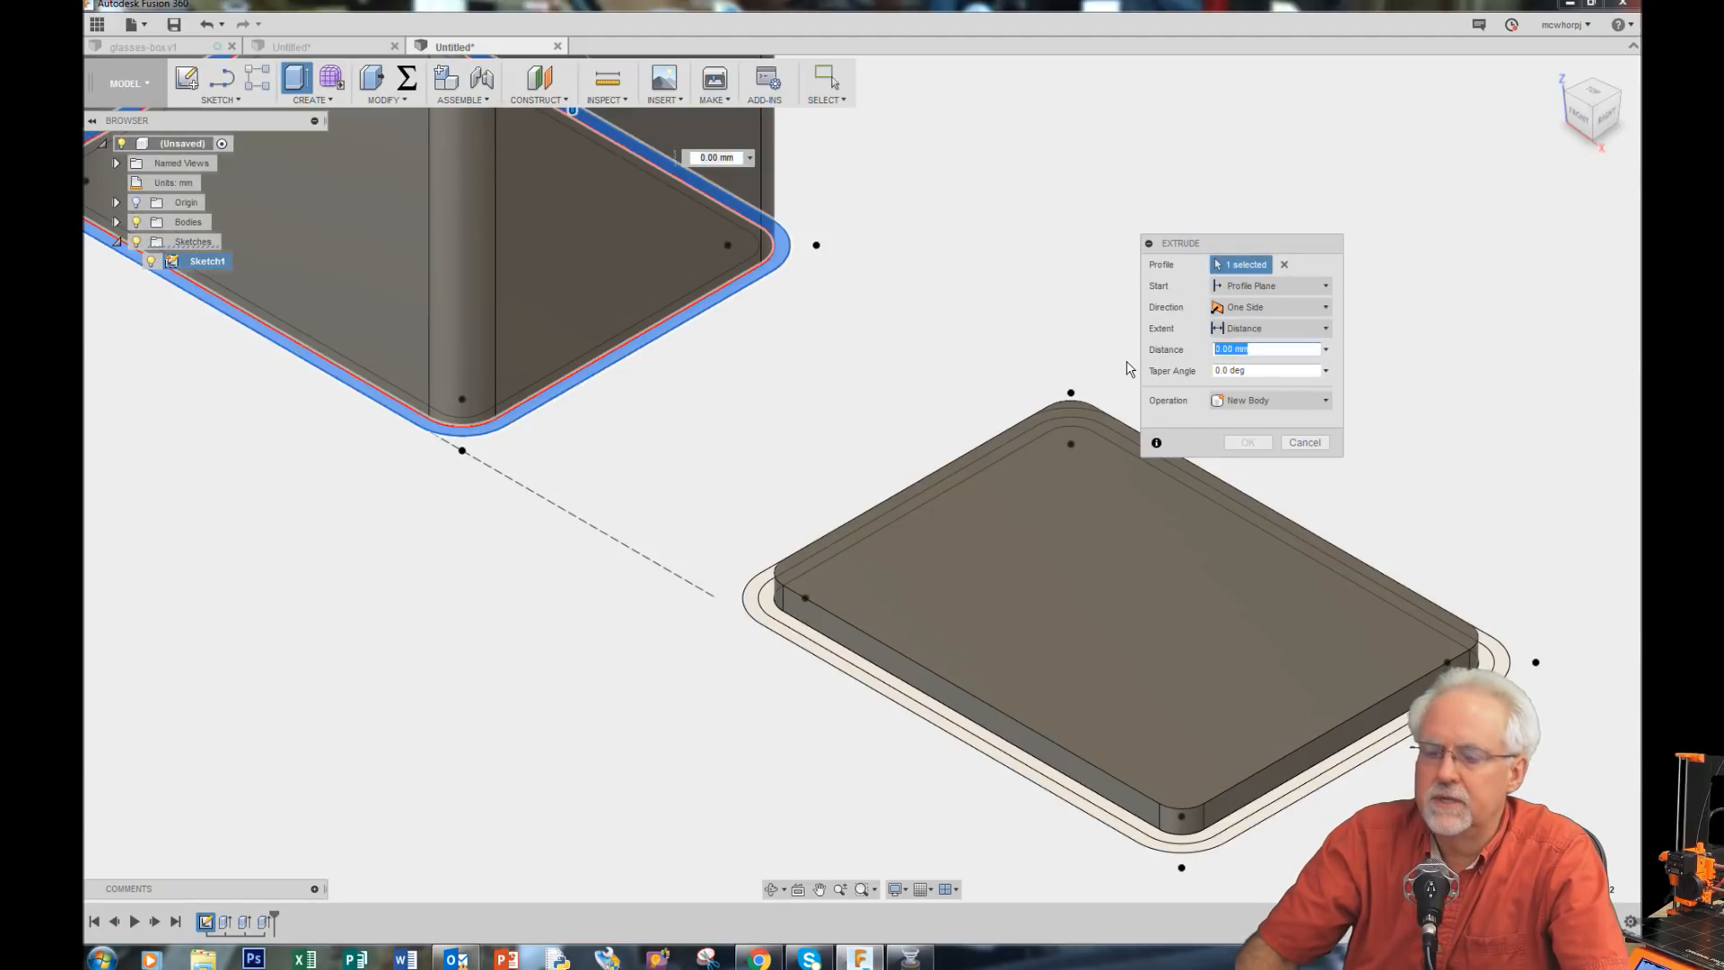
text(bottomHeight)
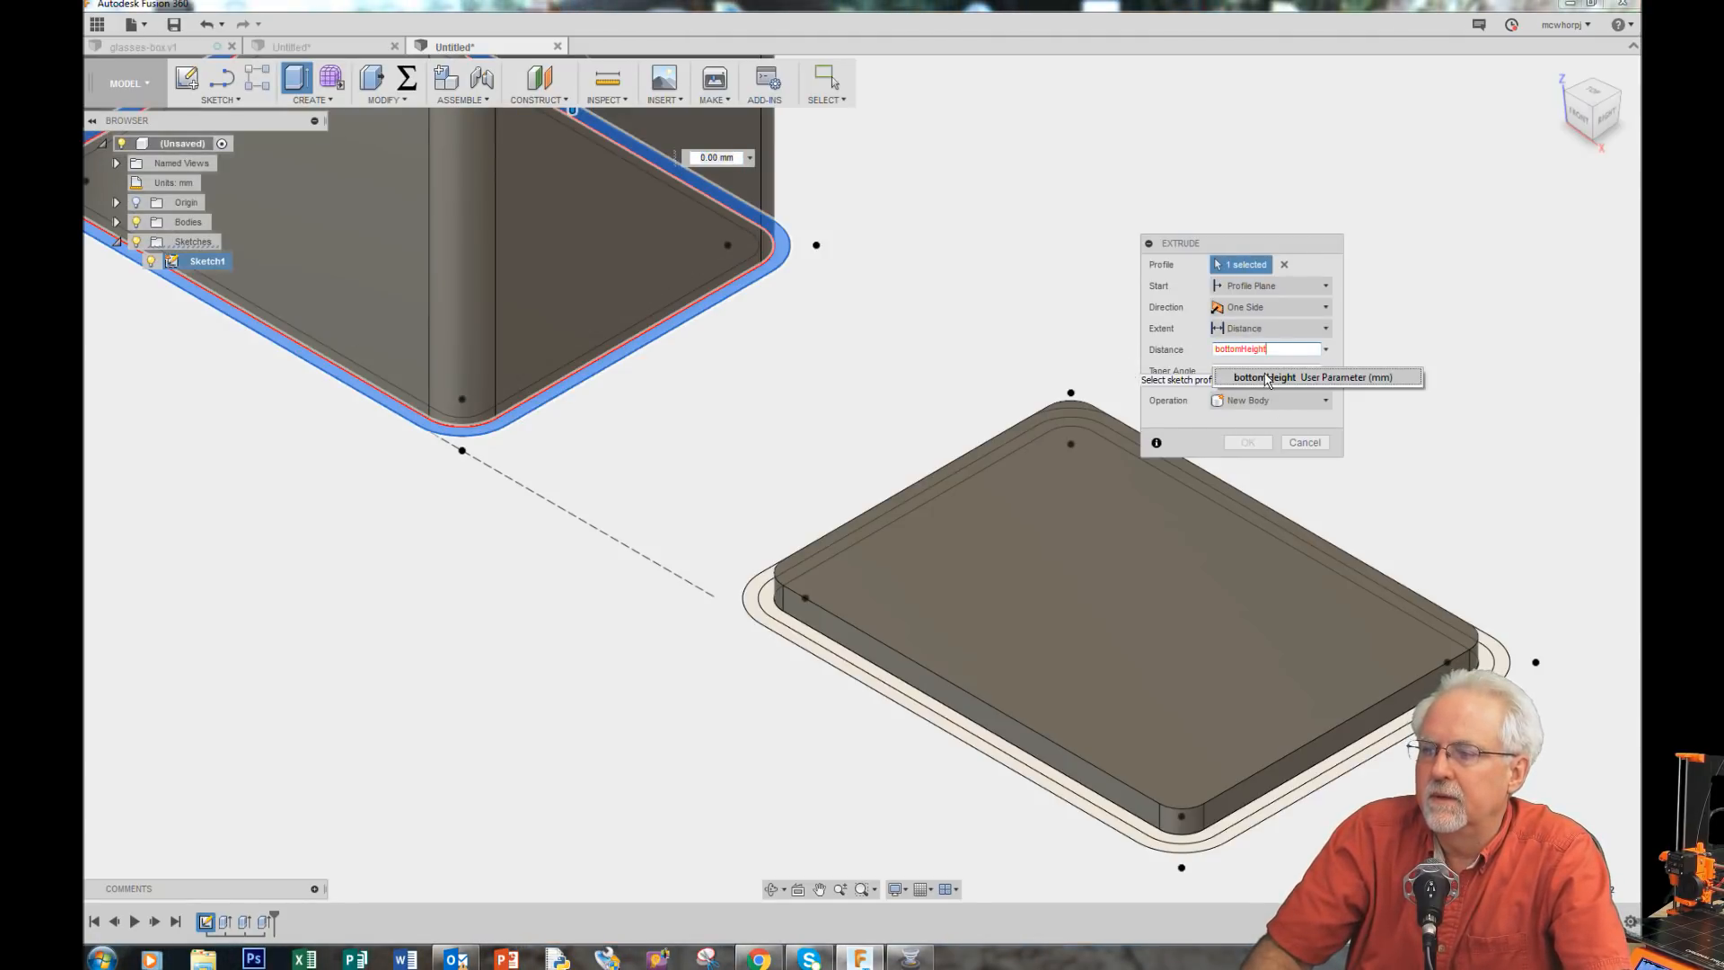
click(1267, 378)
click(1253, 446)
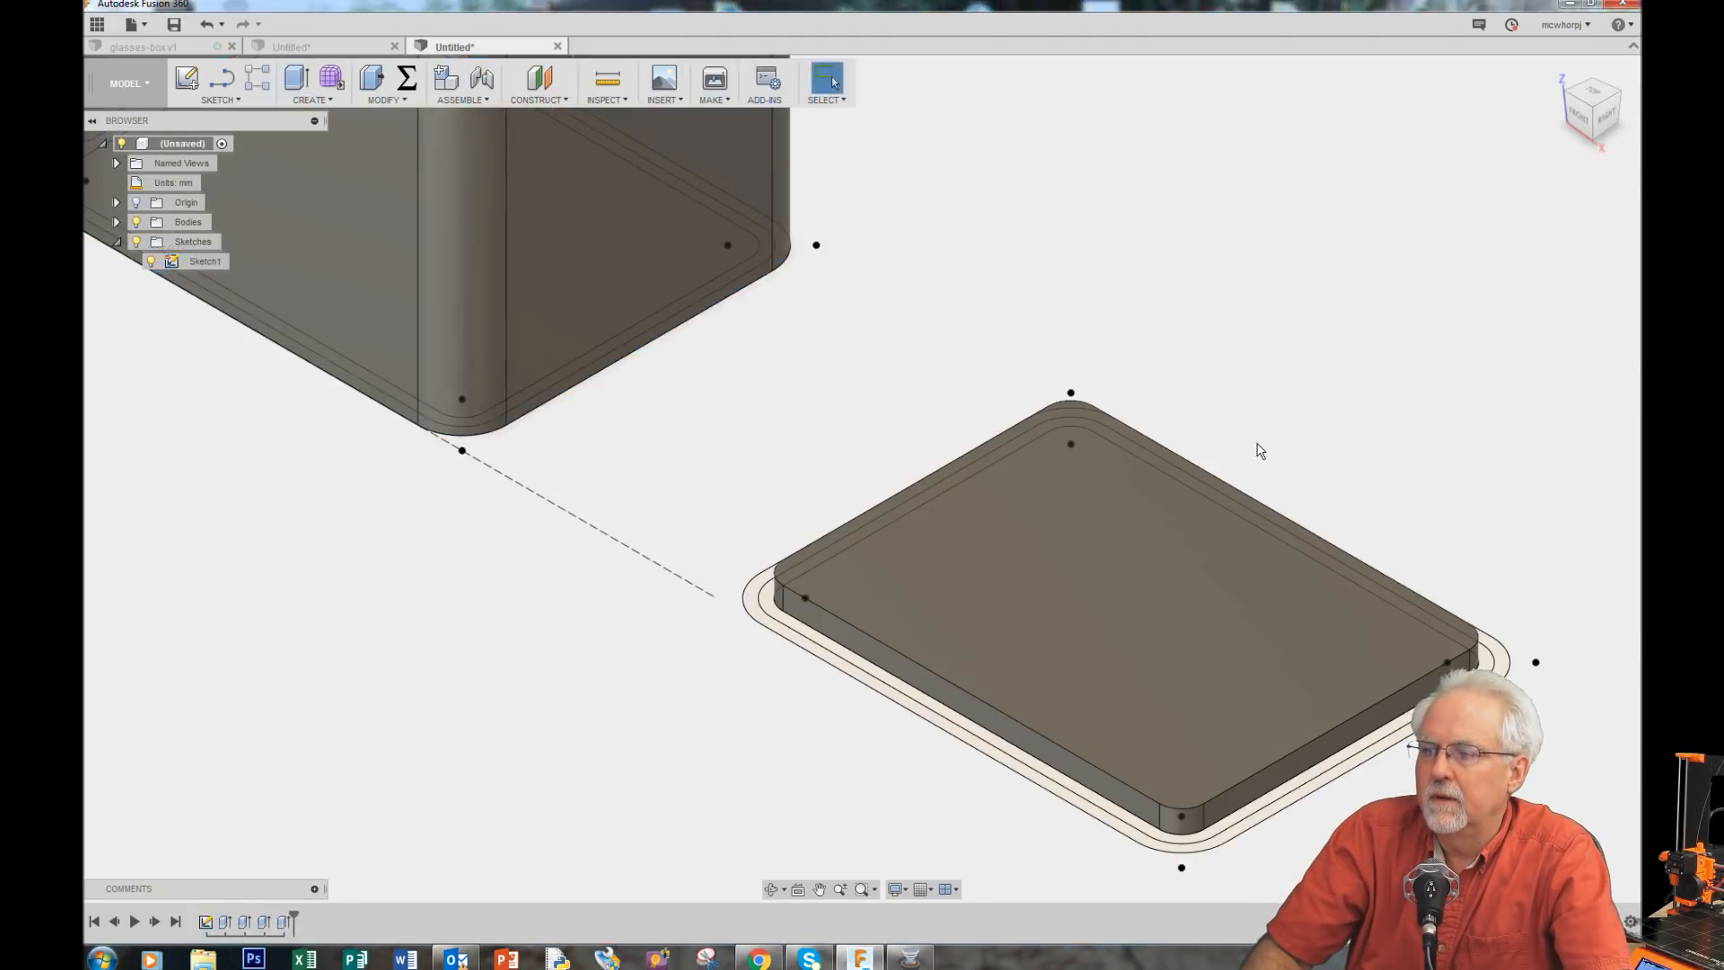
Step: Examine the tall base box with its lip alongside the second base plate
scroll(634, 562, down, 4)
scroll(635, 560, down, 3)
scroll(765, 114, down, 1)
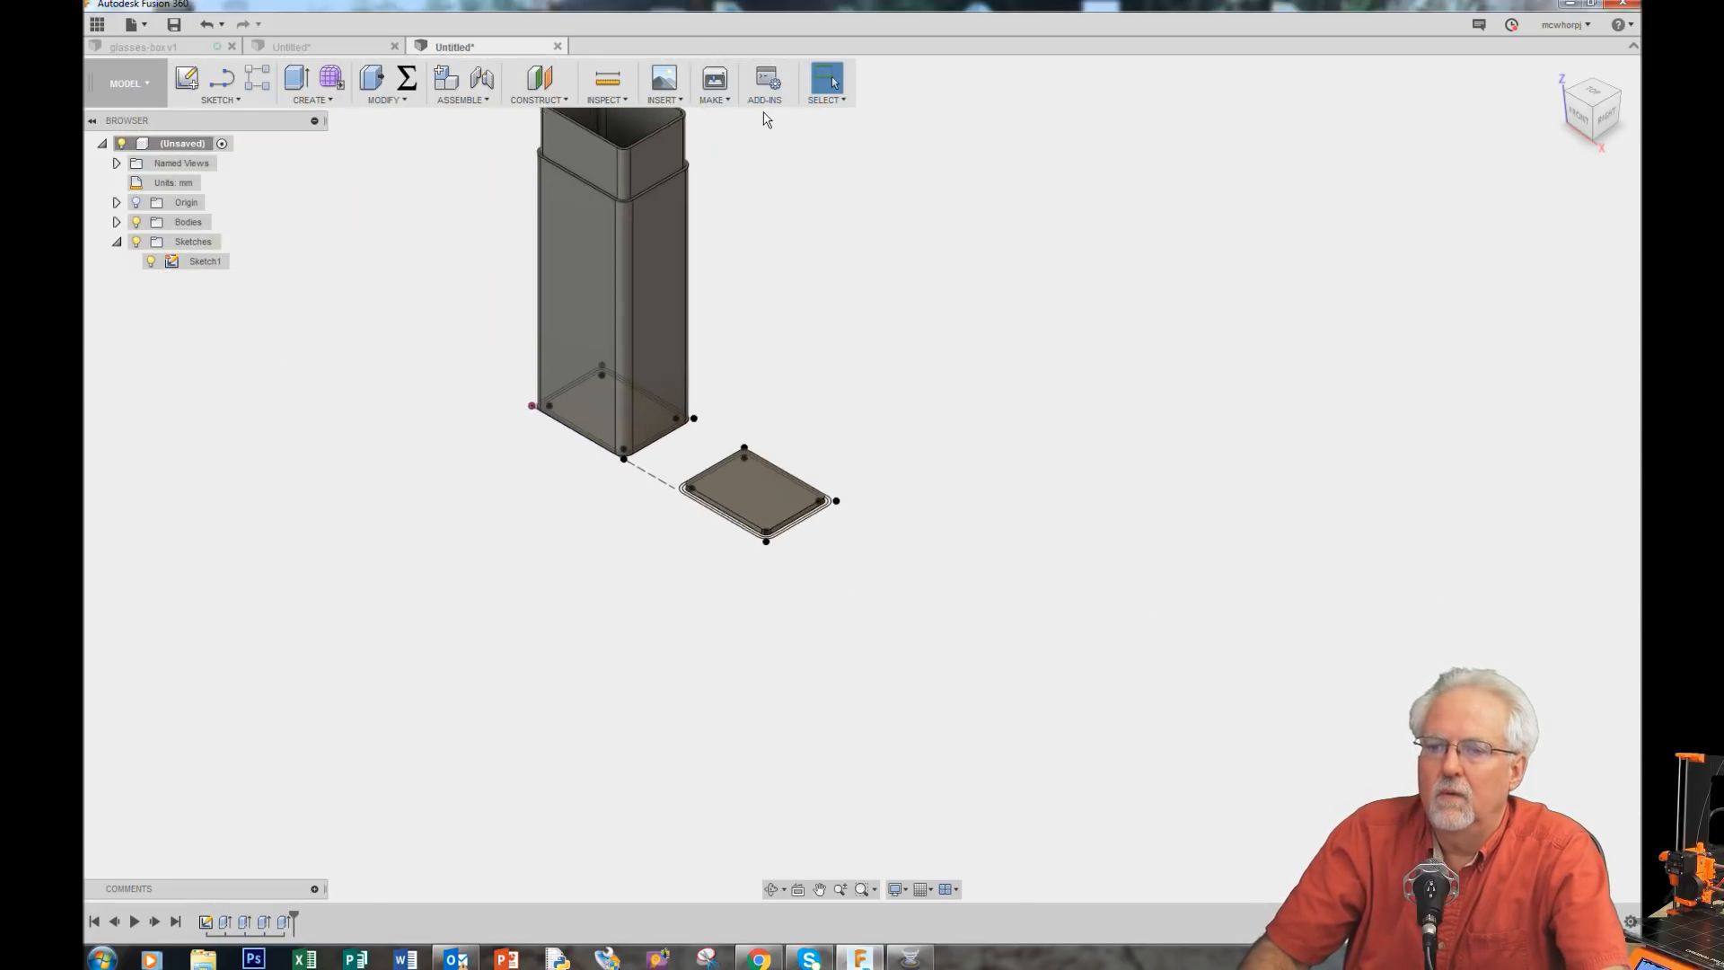
scroll(765, 115, up, 3)
scroll(422, 799, down, 2)
scroll(601, 374, up, 4)
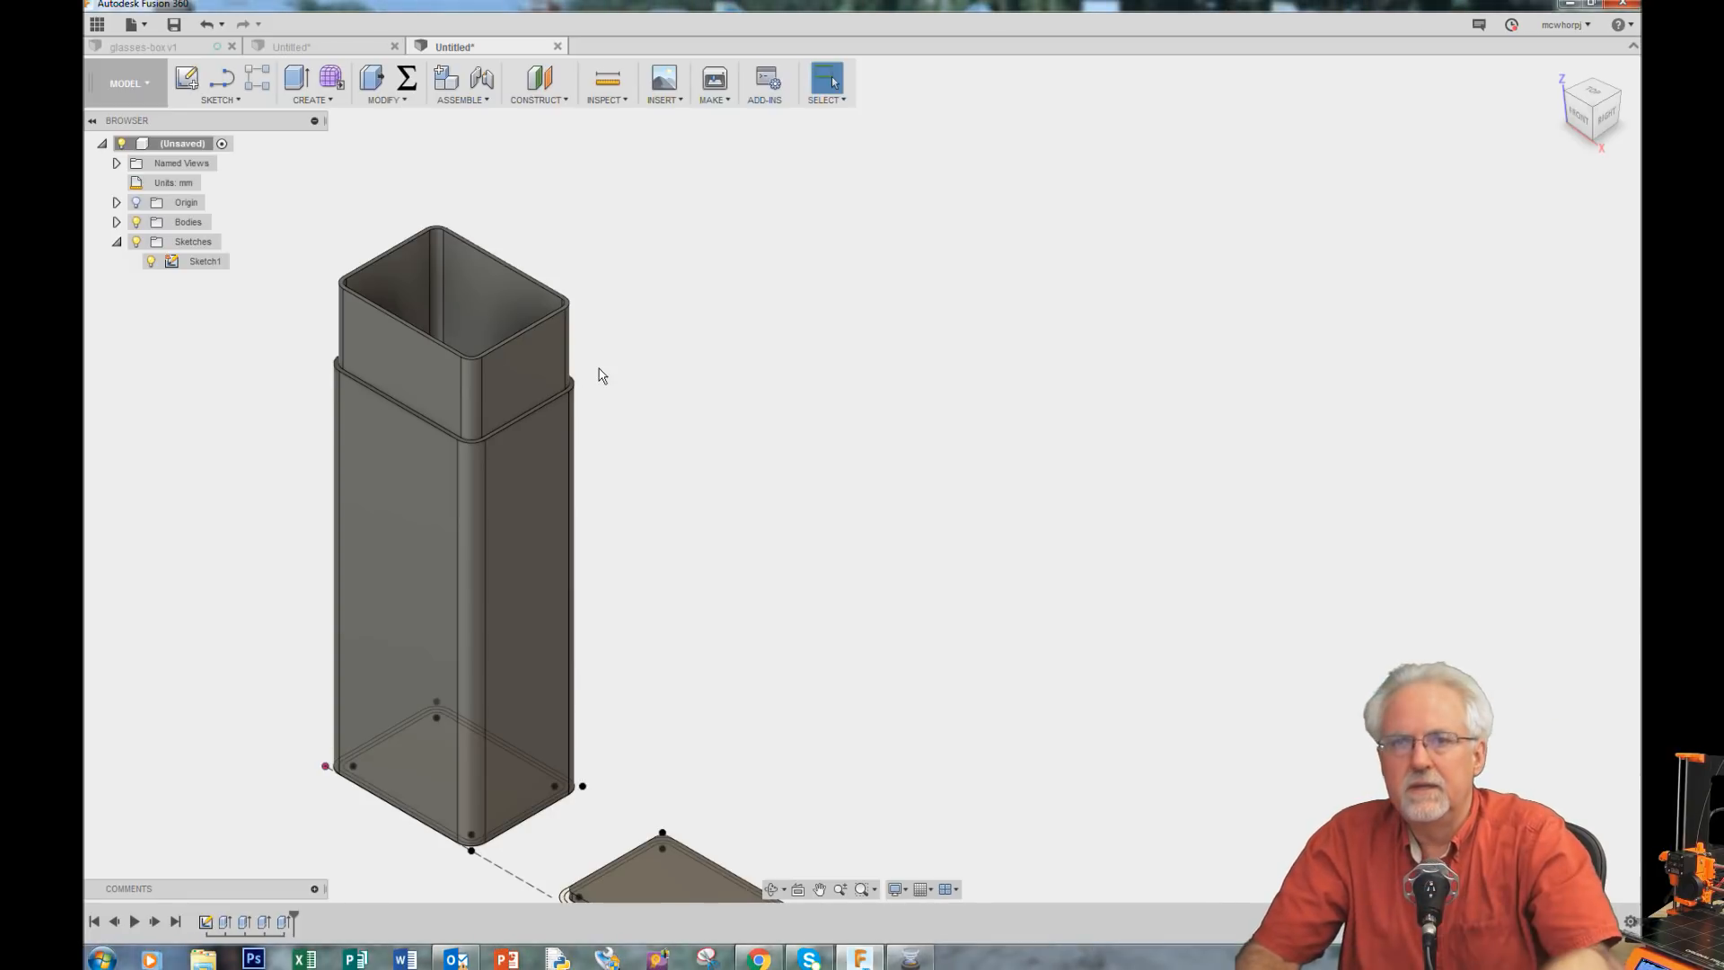
scroll(794, 521, down, 2)
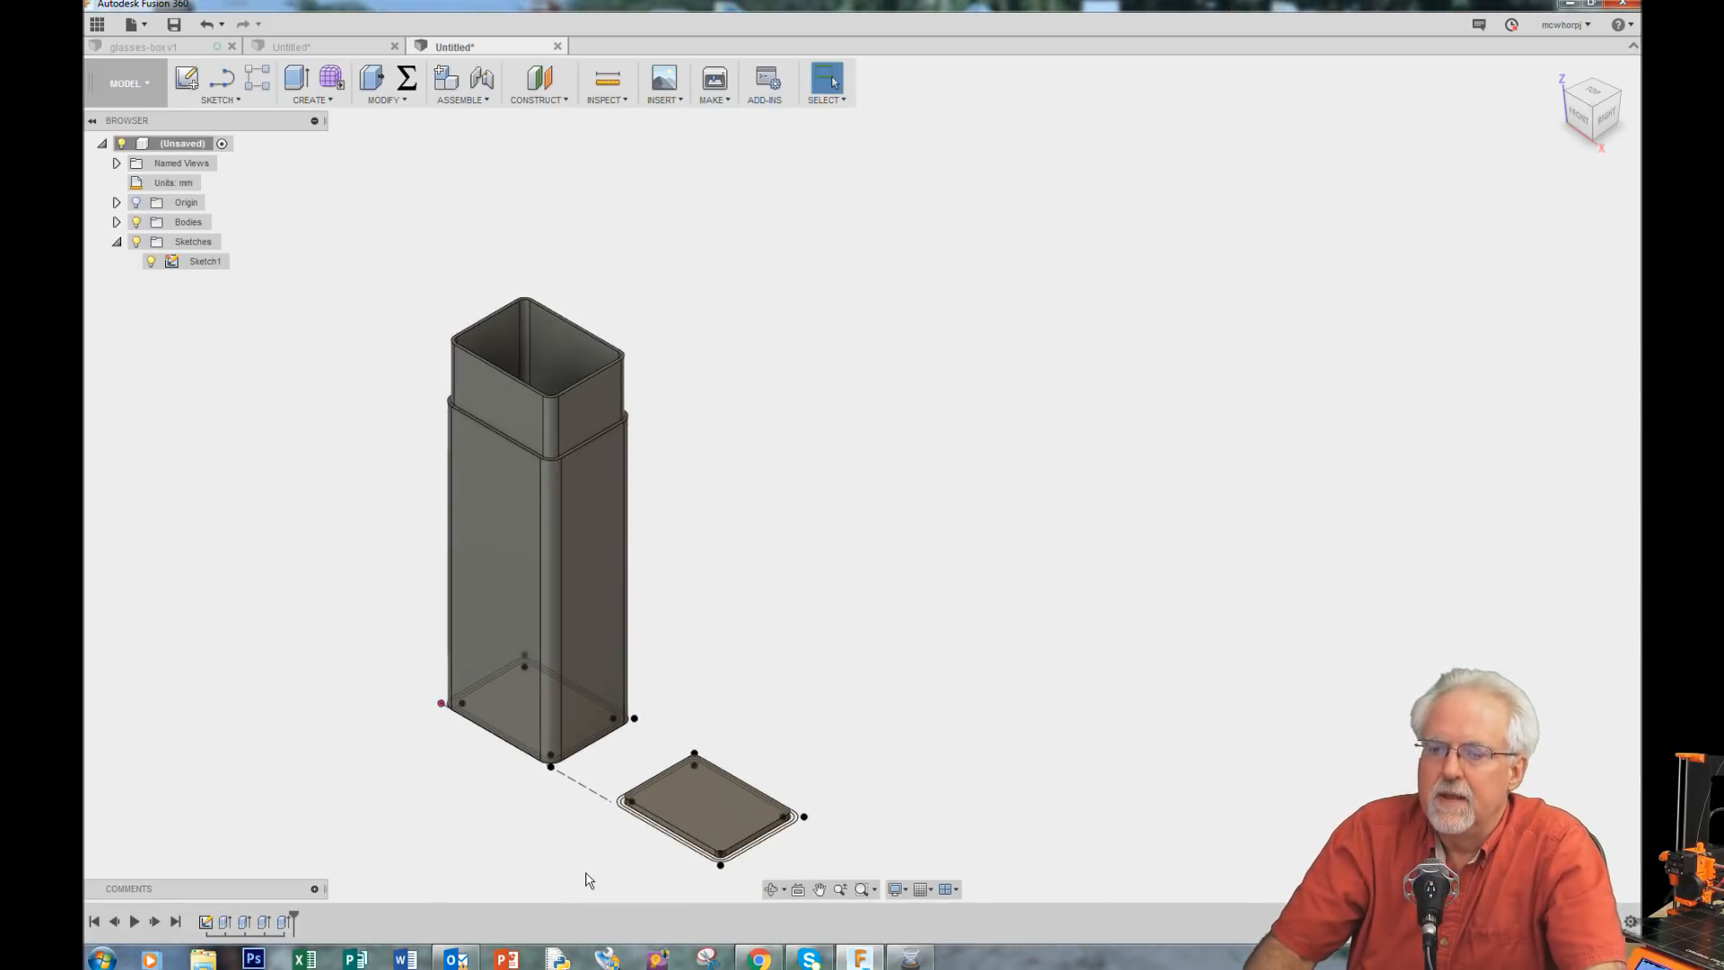
scroll(619, 876, up, 5)
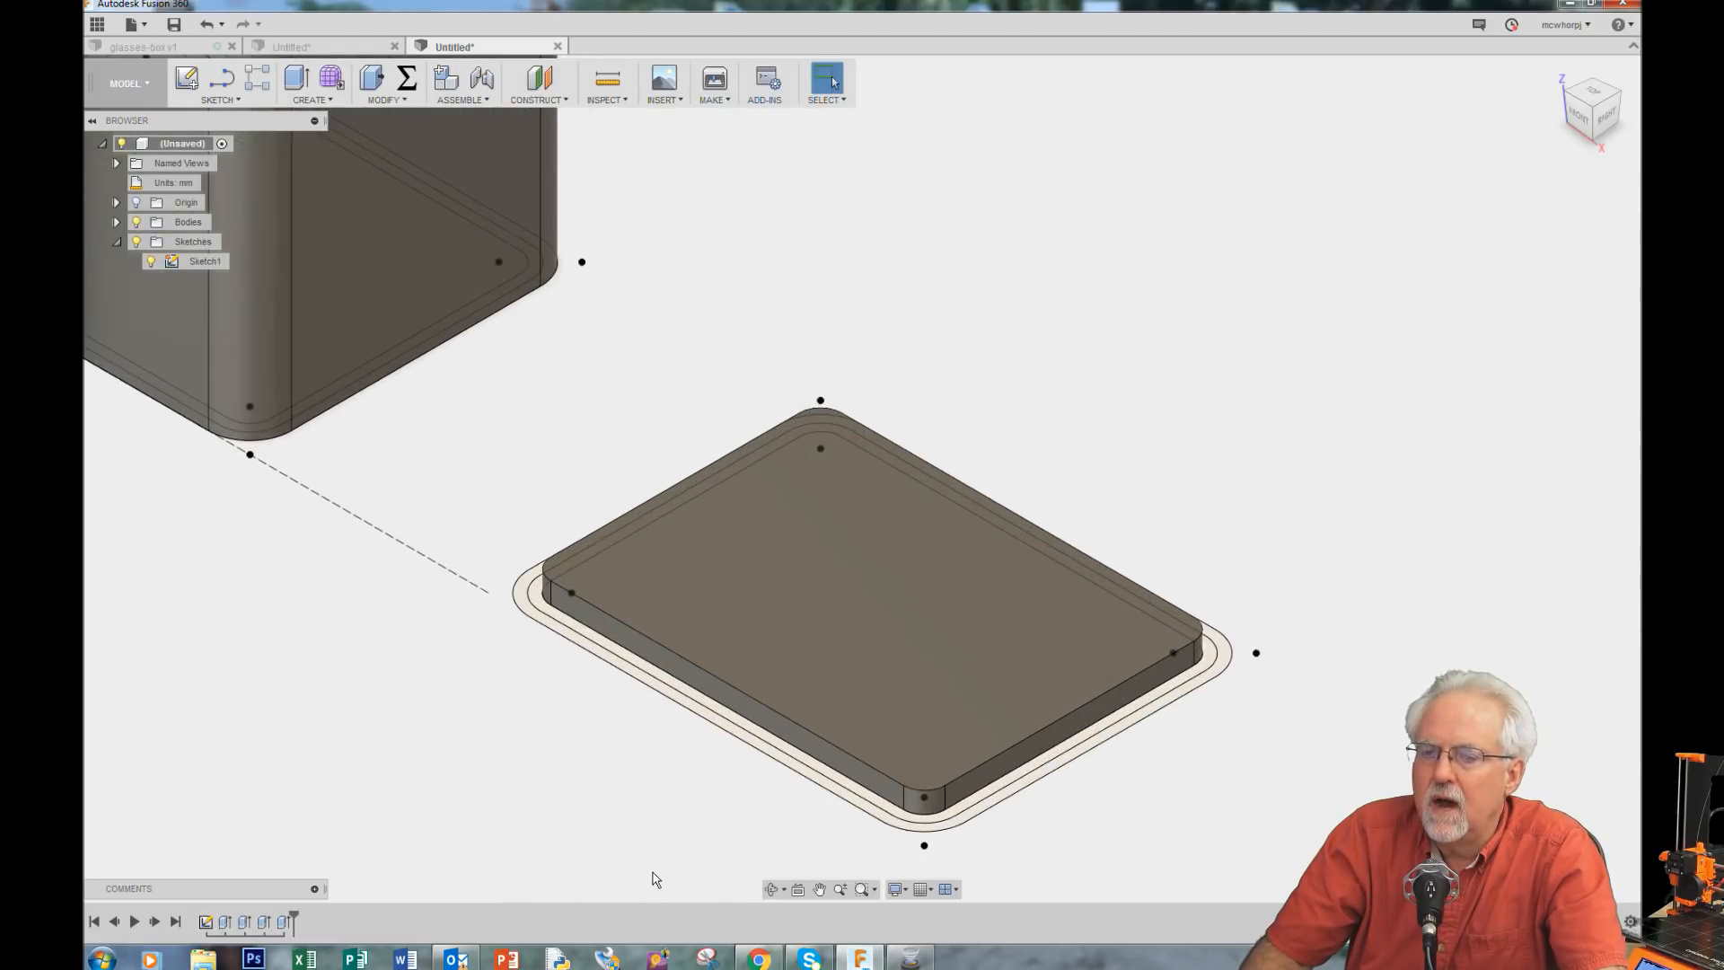
Step: Select the ring just outside the second base plate and extrude it by topHeight
click(646, 675)
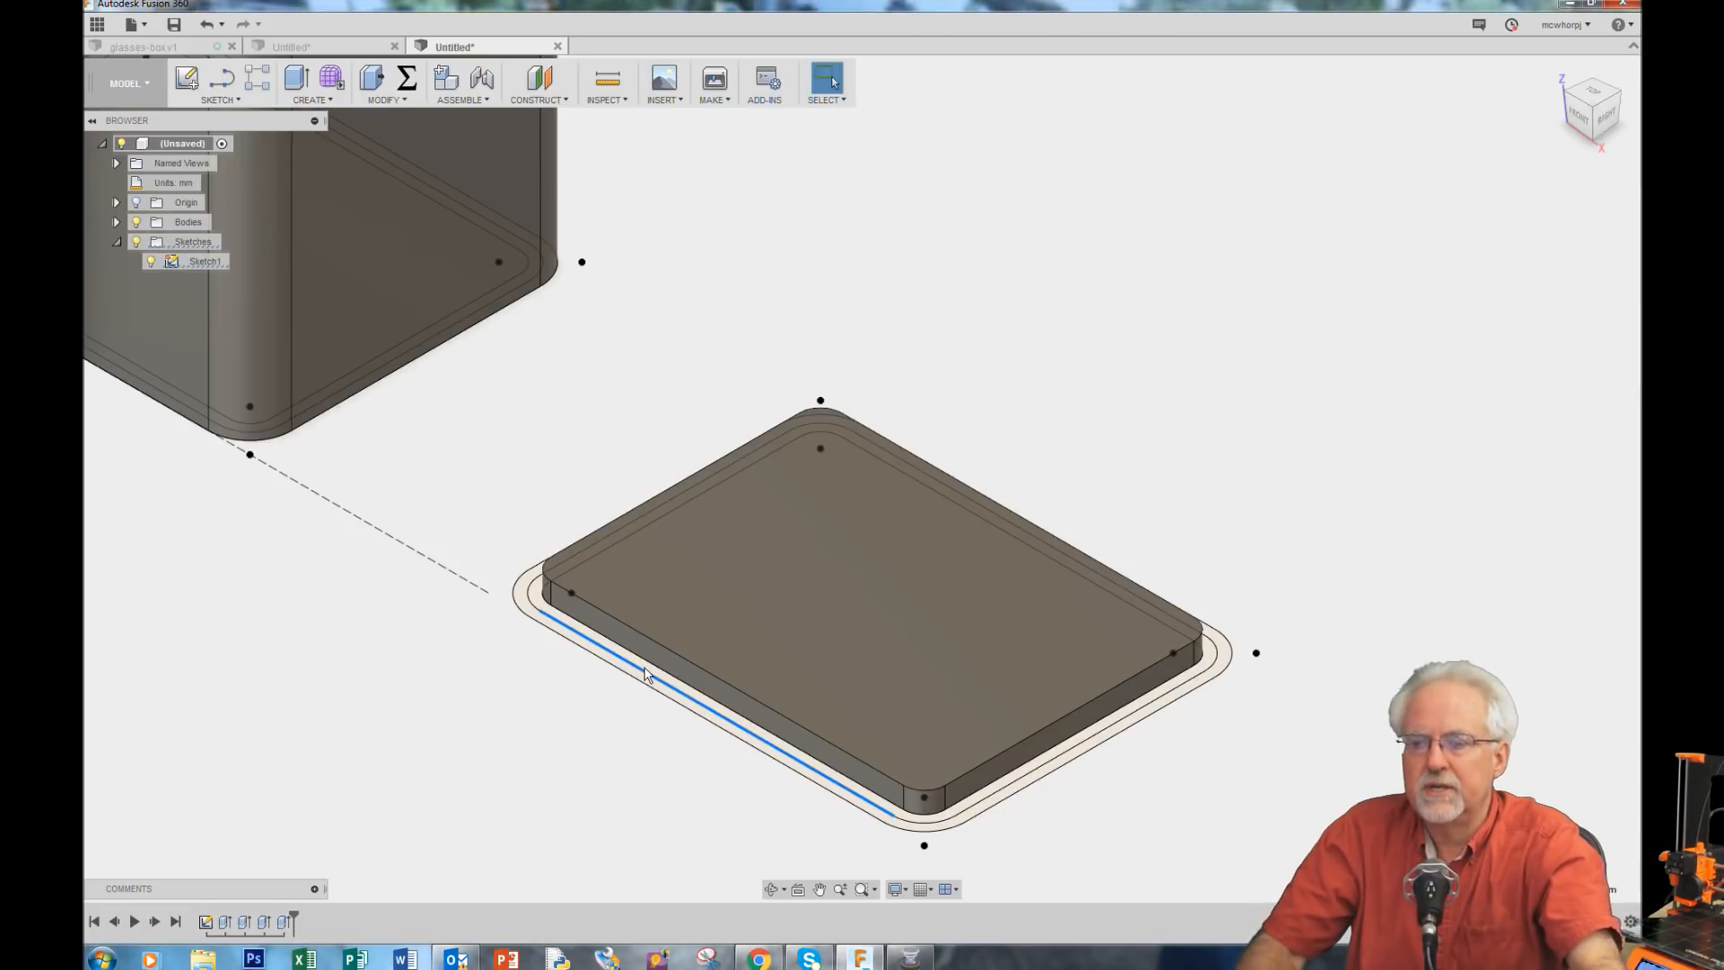
click(653, 666)
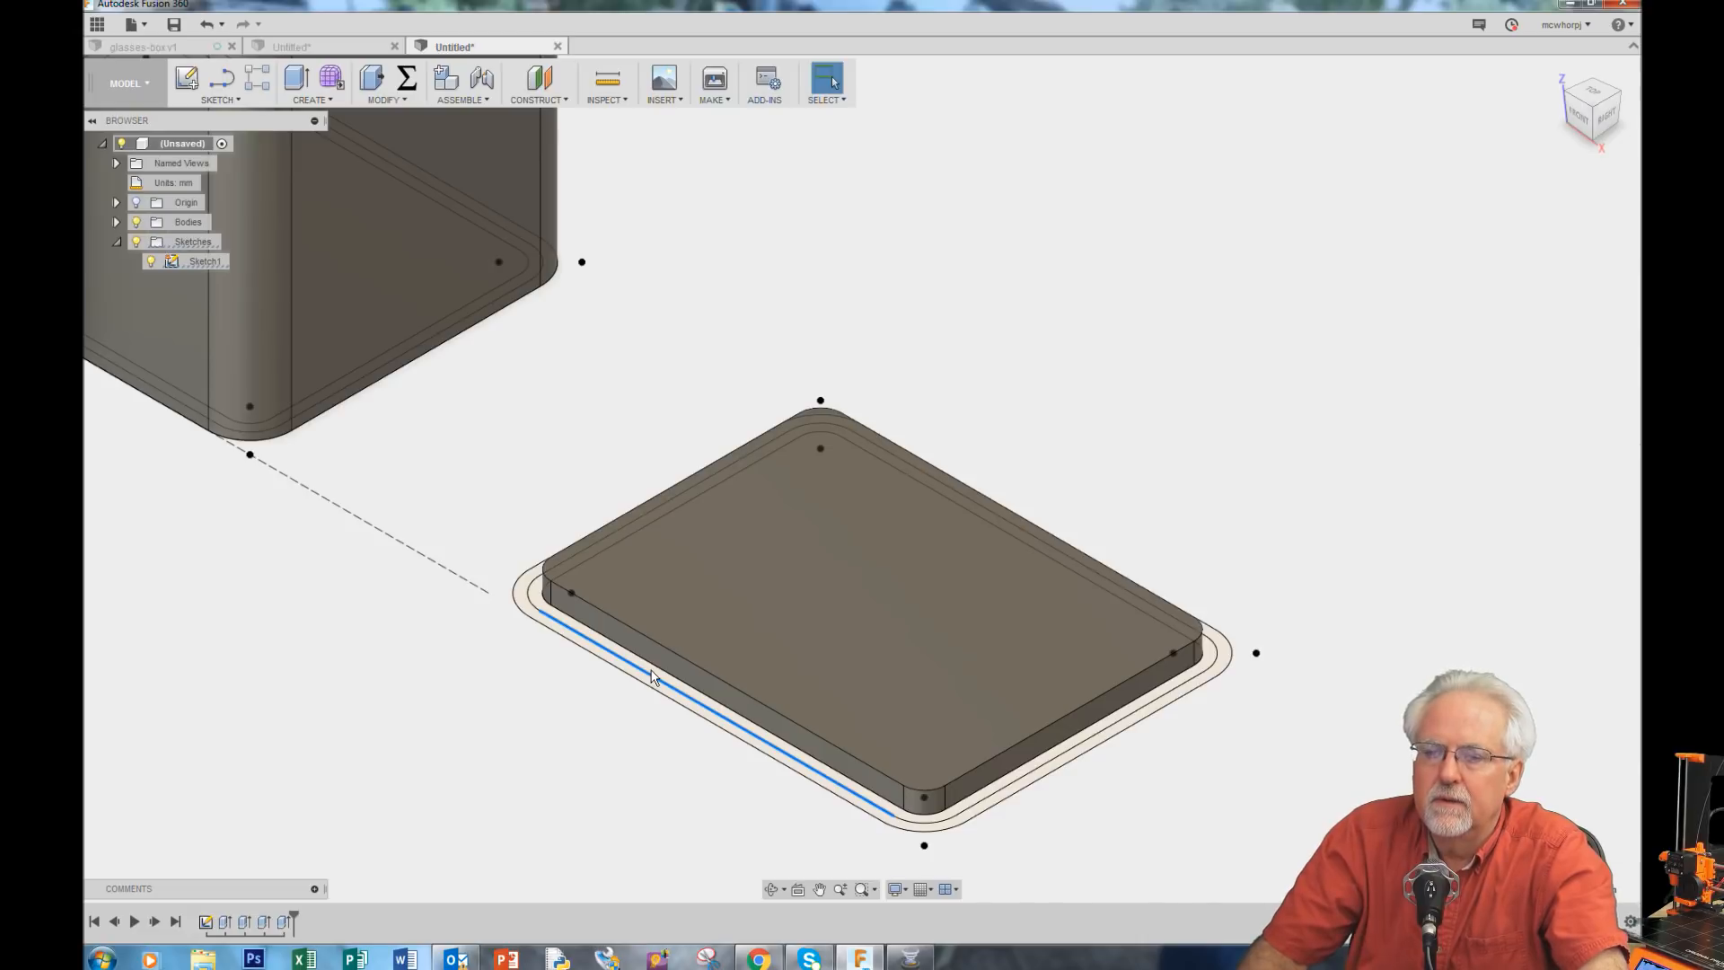
scroll(652, 673, up, 3)
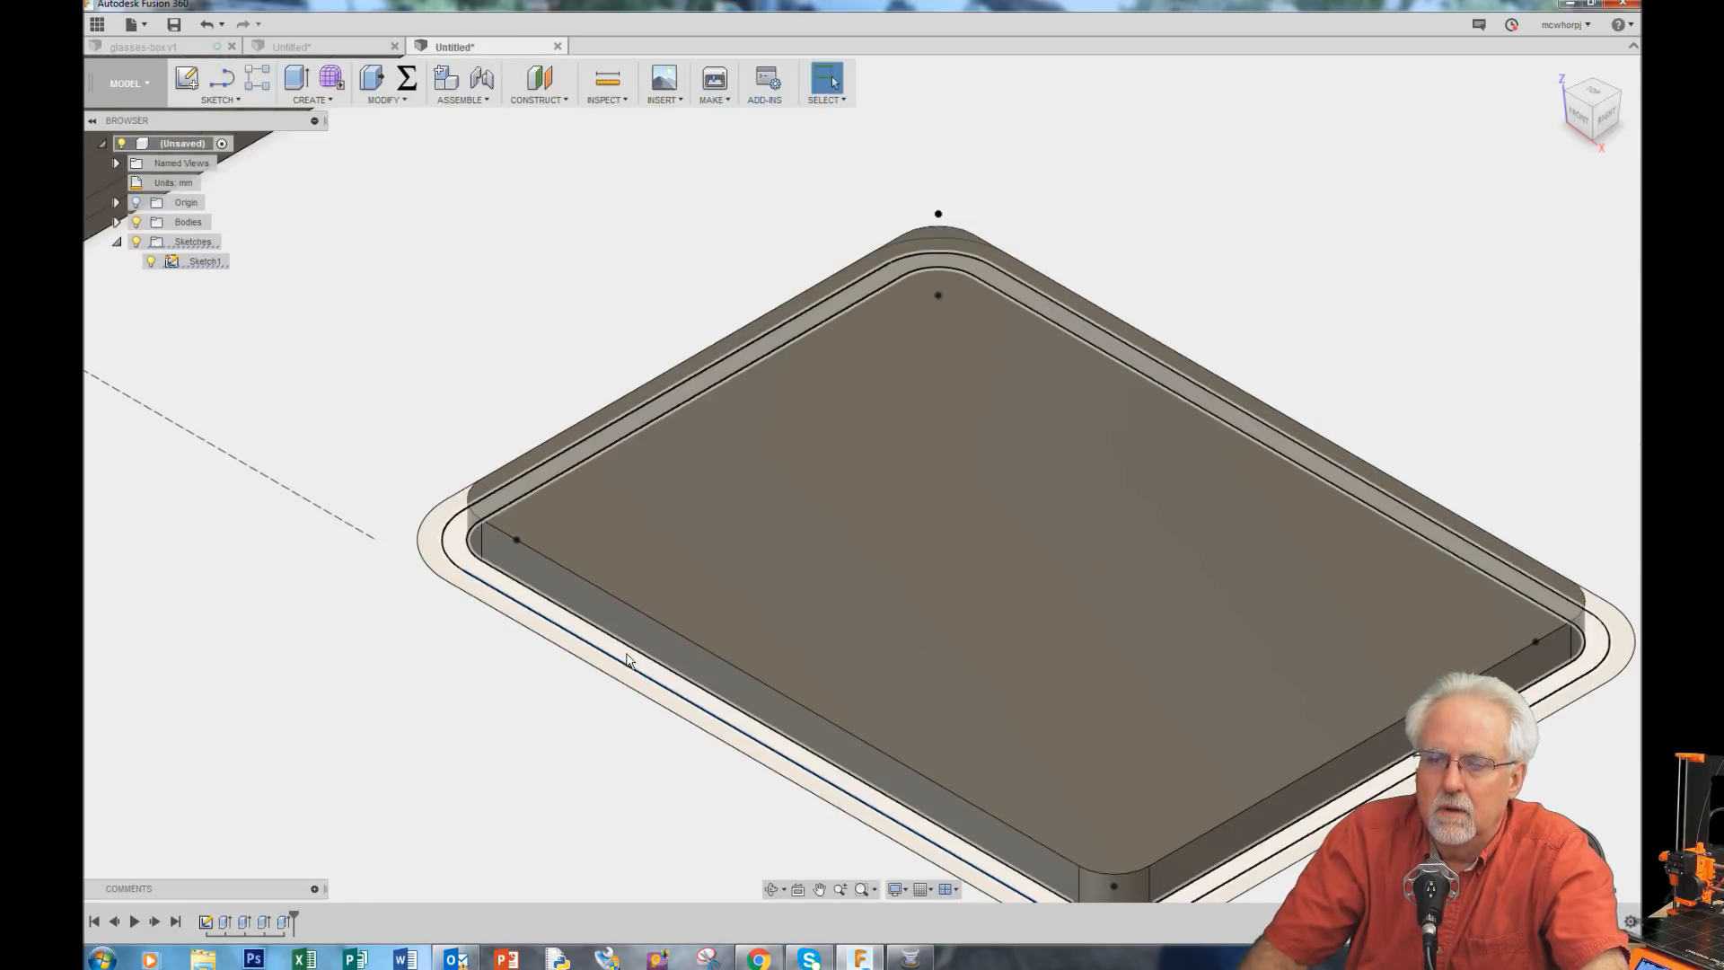
click(627, 660)
click(302, 88)
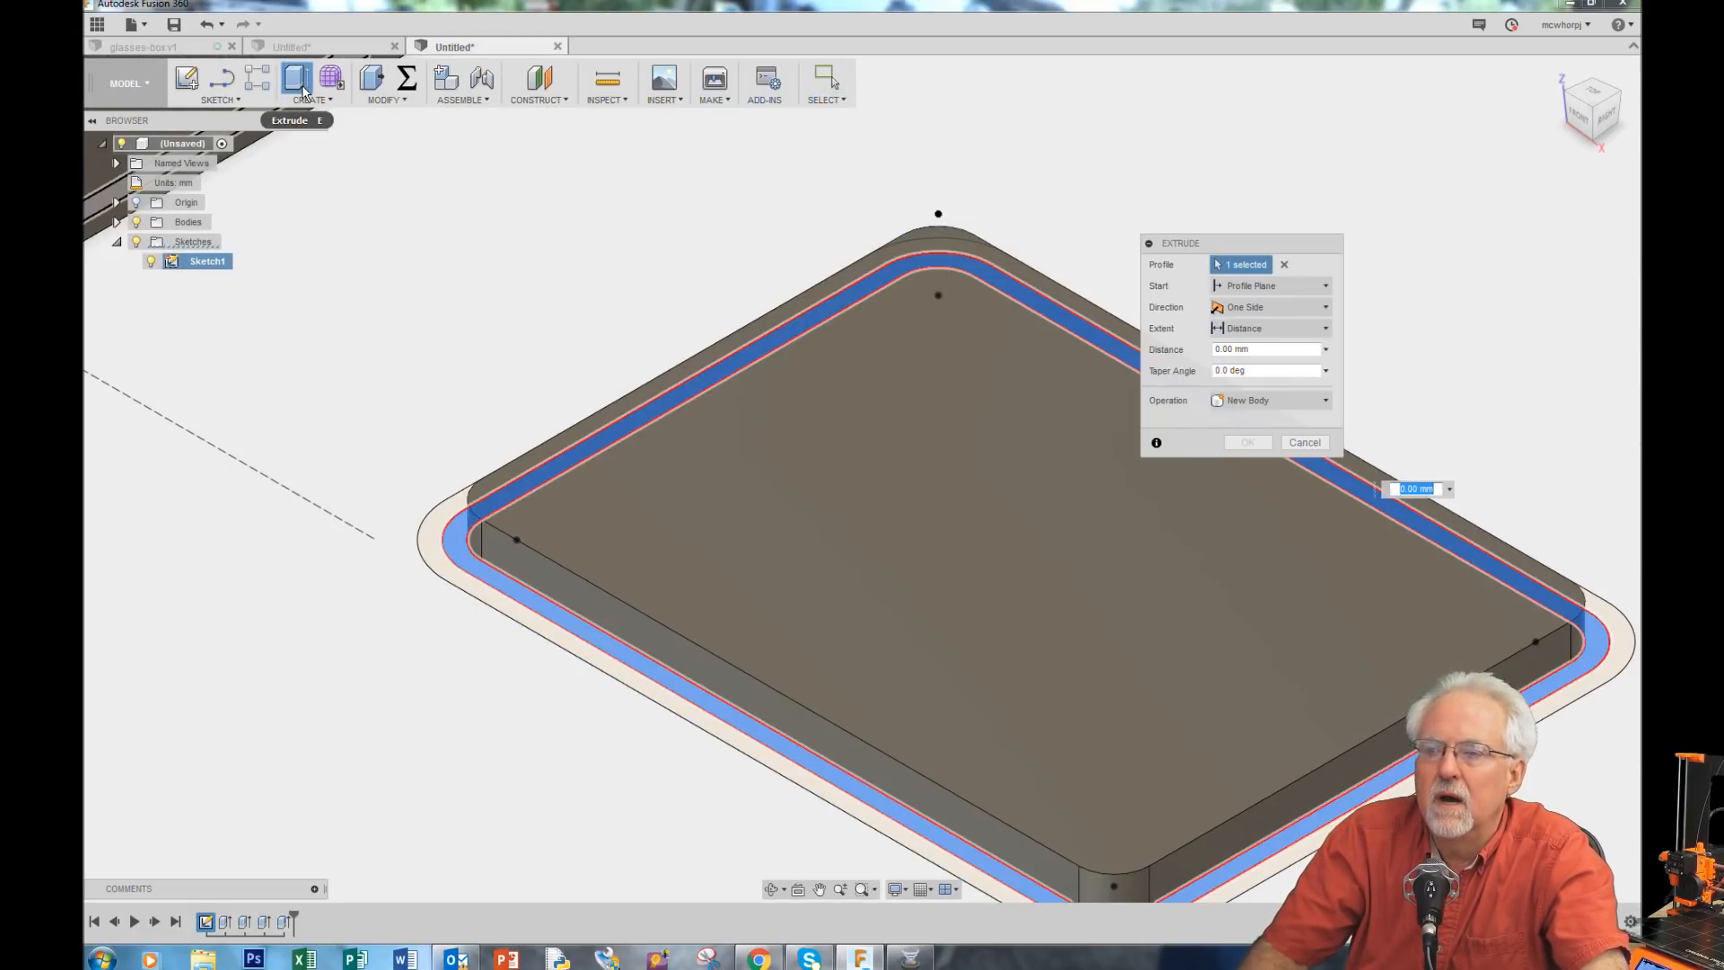
click(1278, 349)
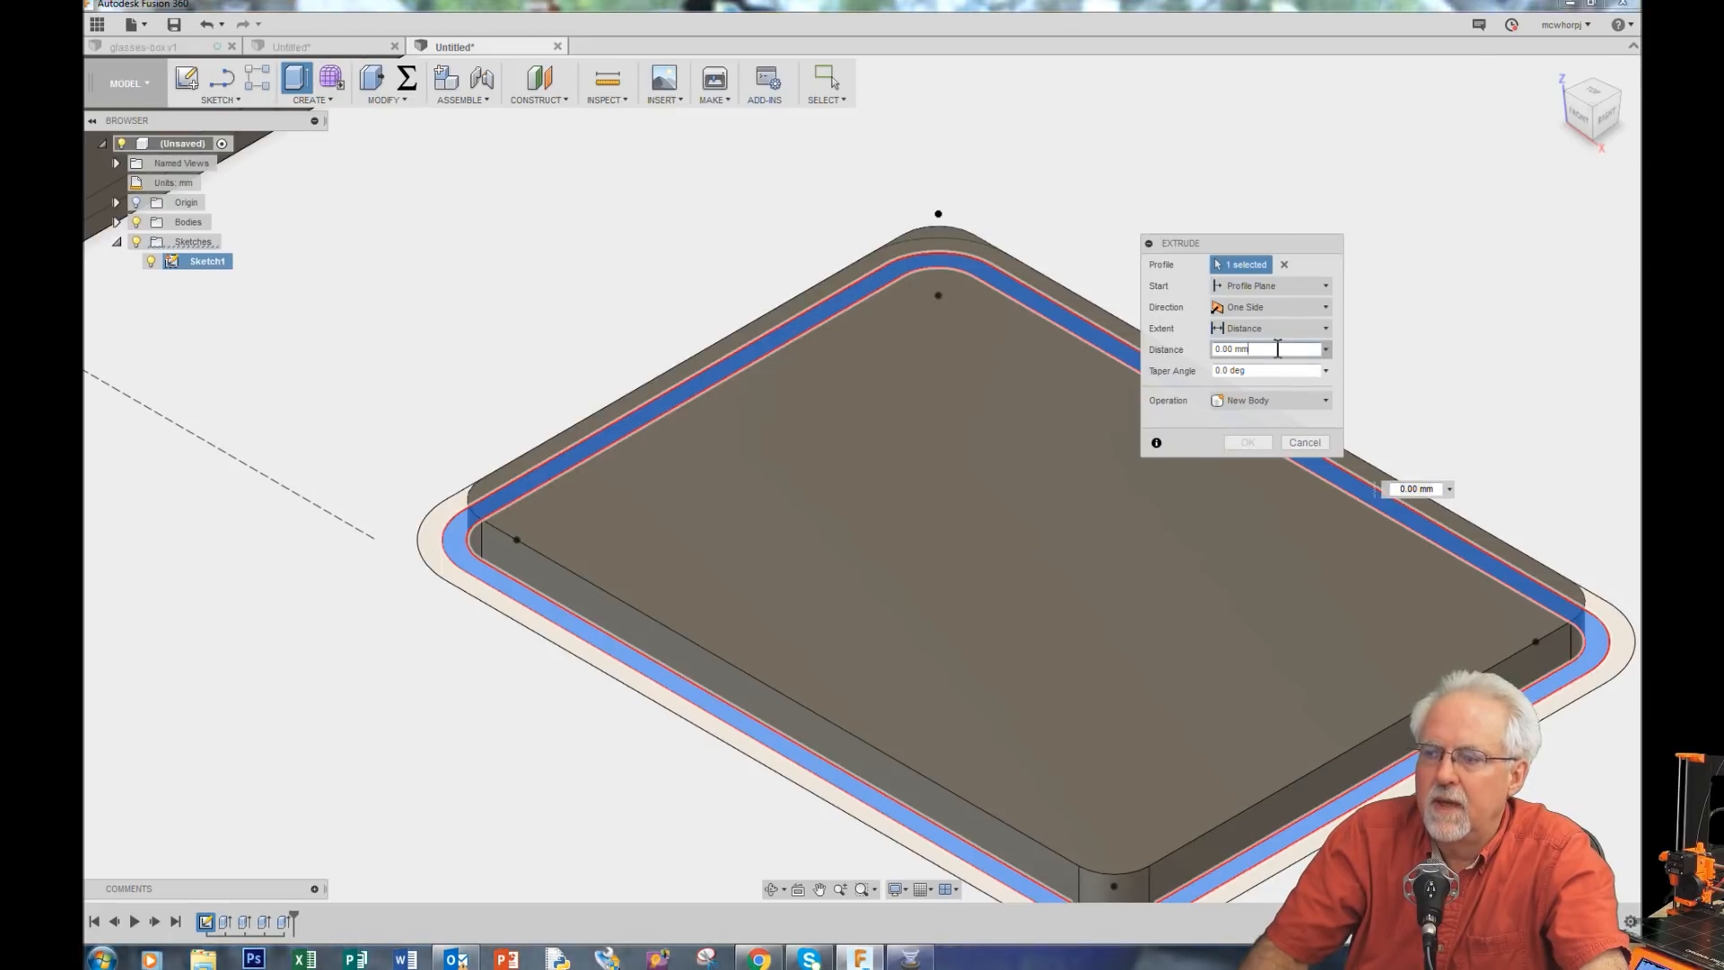
drag(1278, 349, 1142, 351)
text(topHeight)
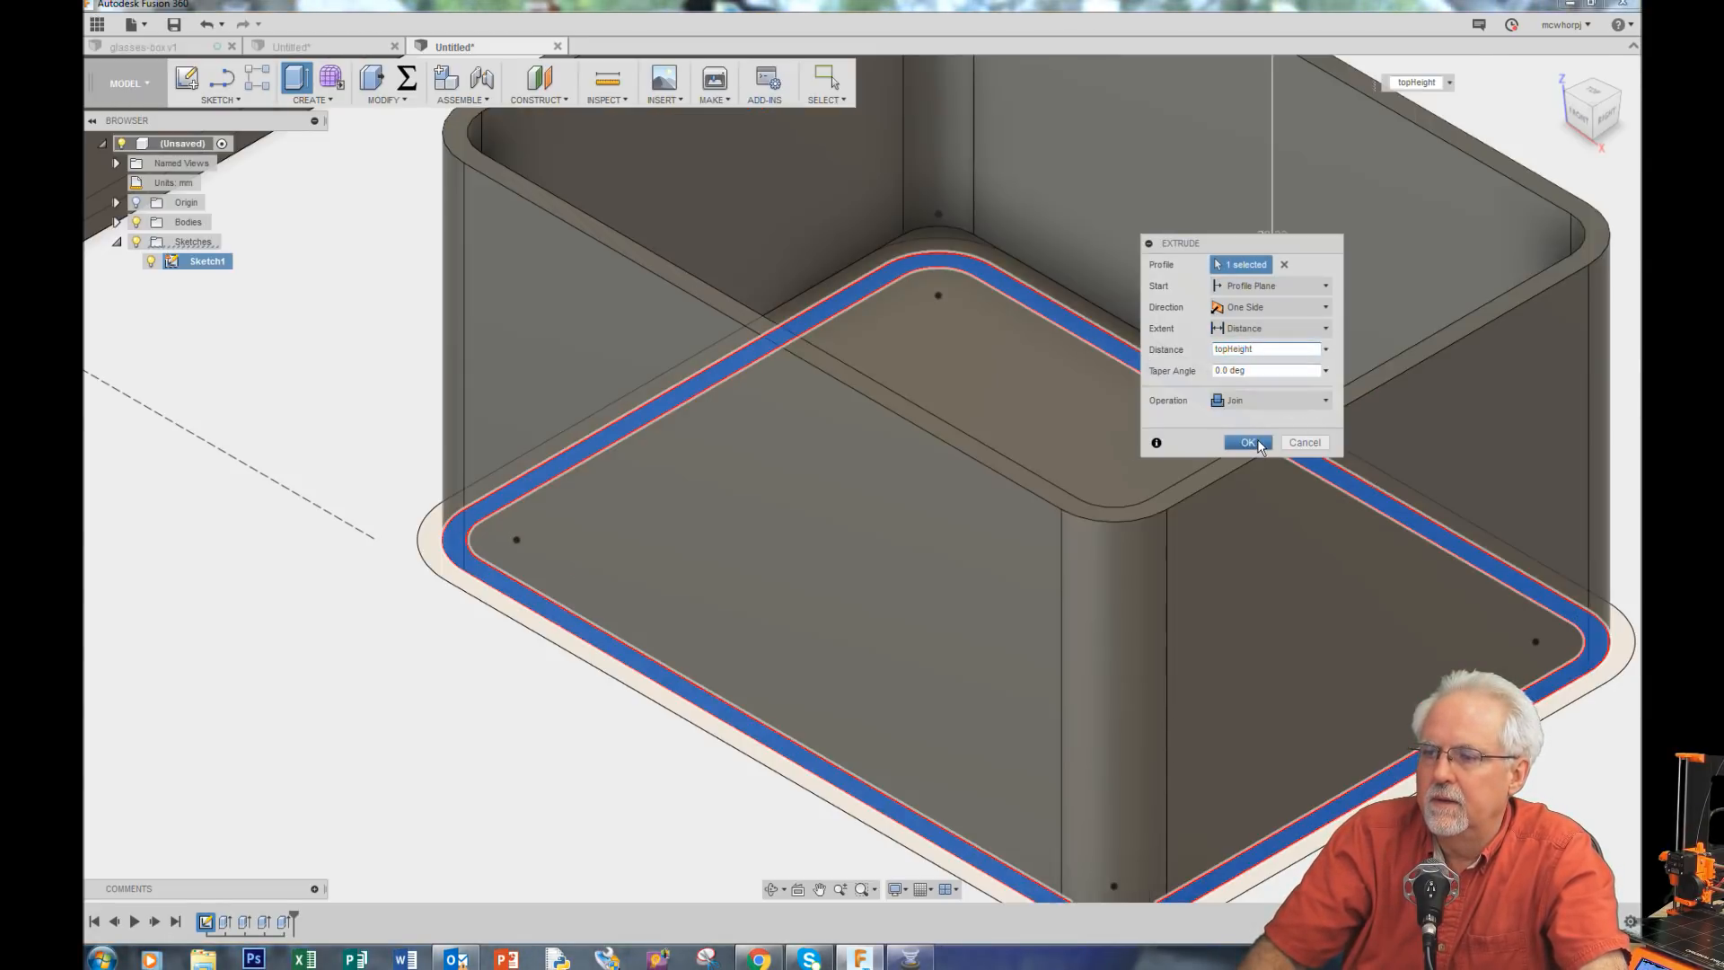
click(1261, 445)
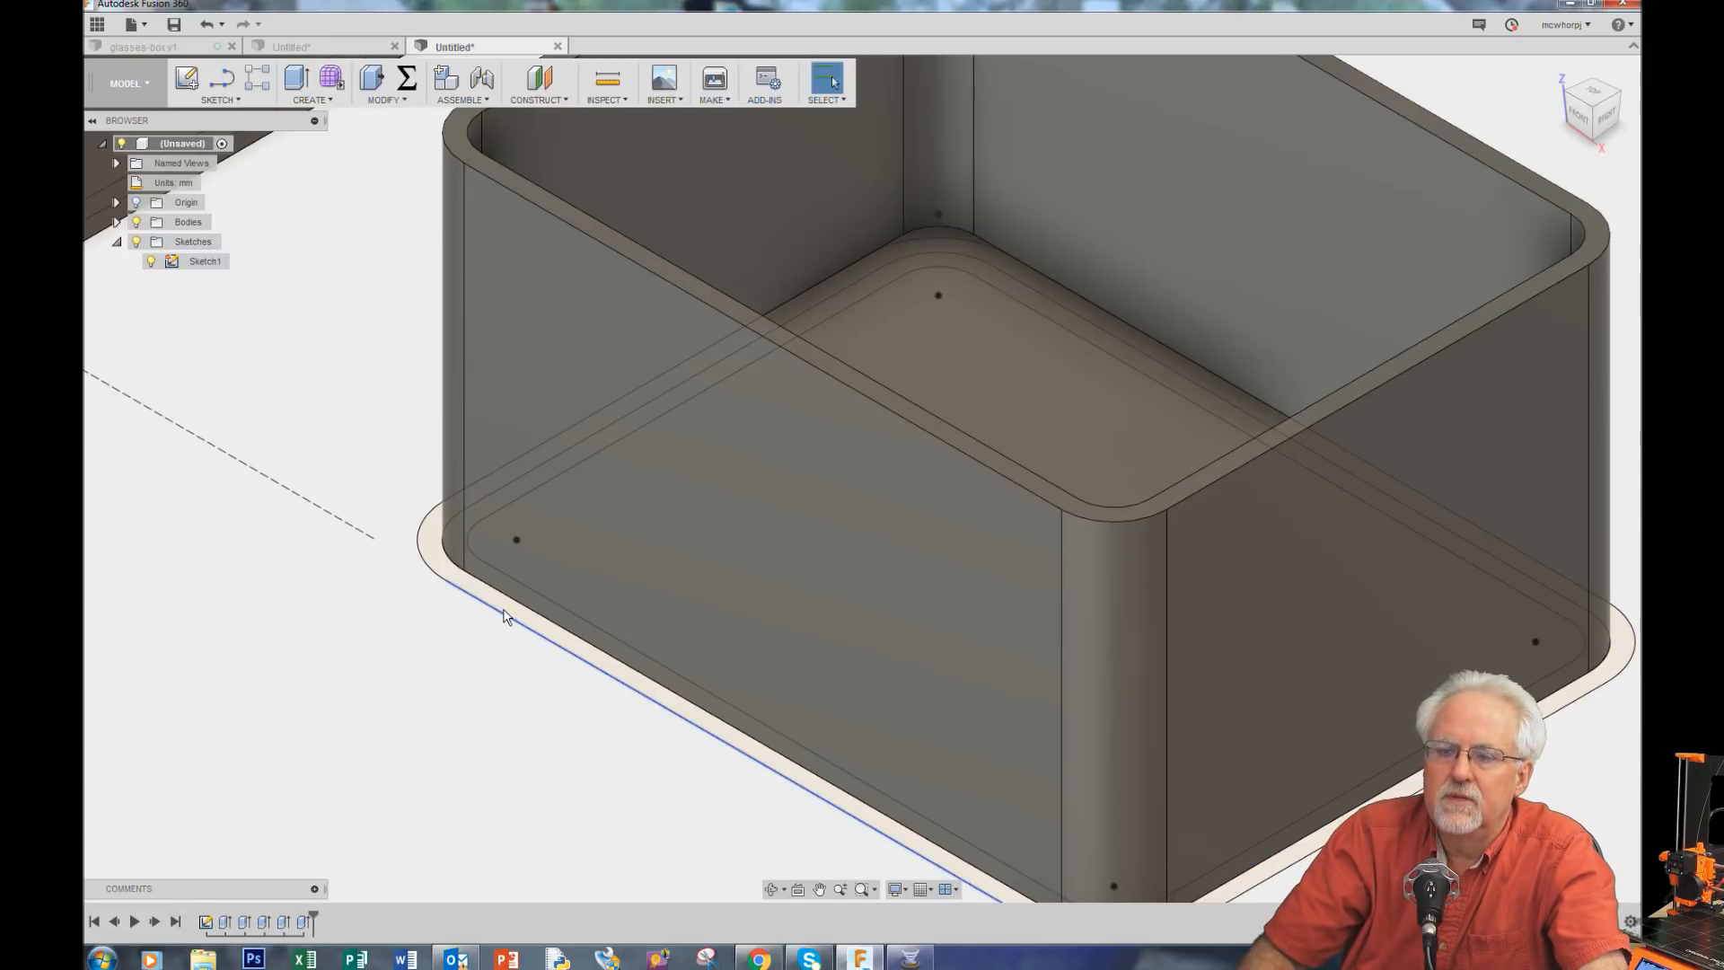
Step: Extrude the outermost ring around the second base plate by topHeight + lipHeight, joining it to the existing body
click(205, 261)
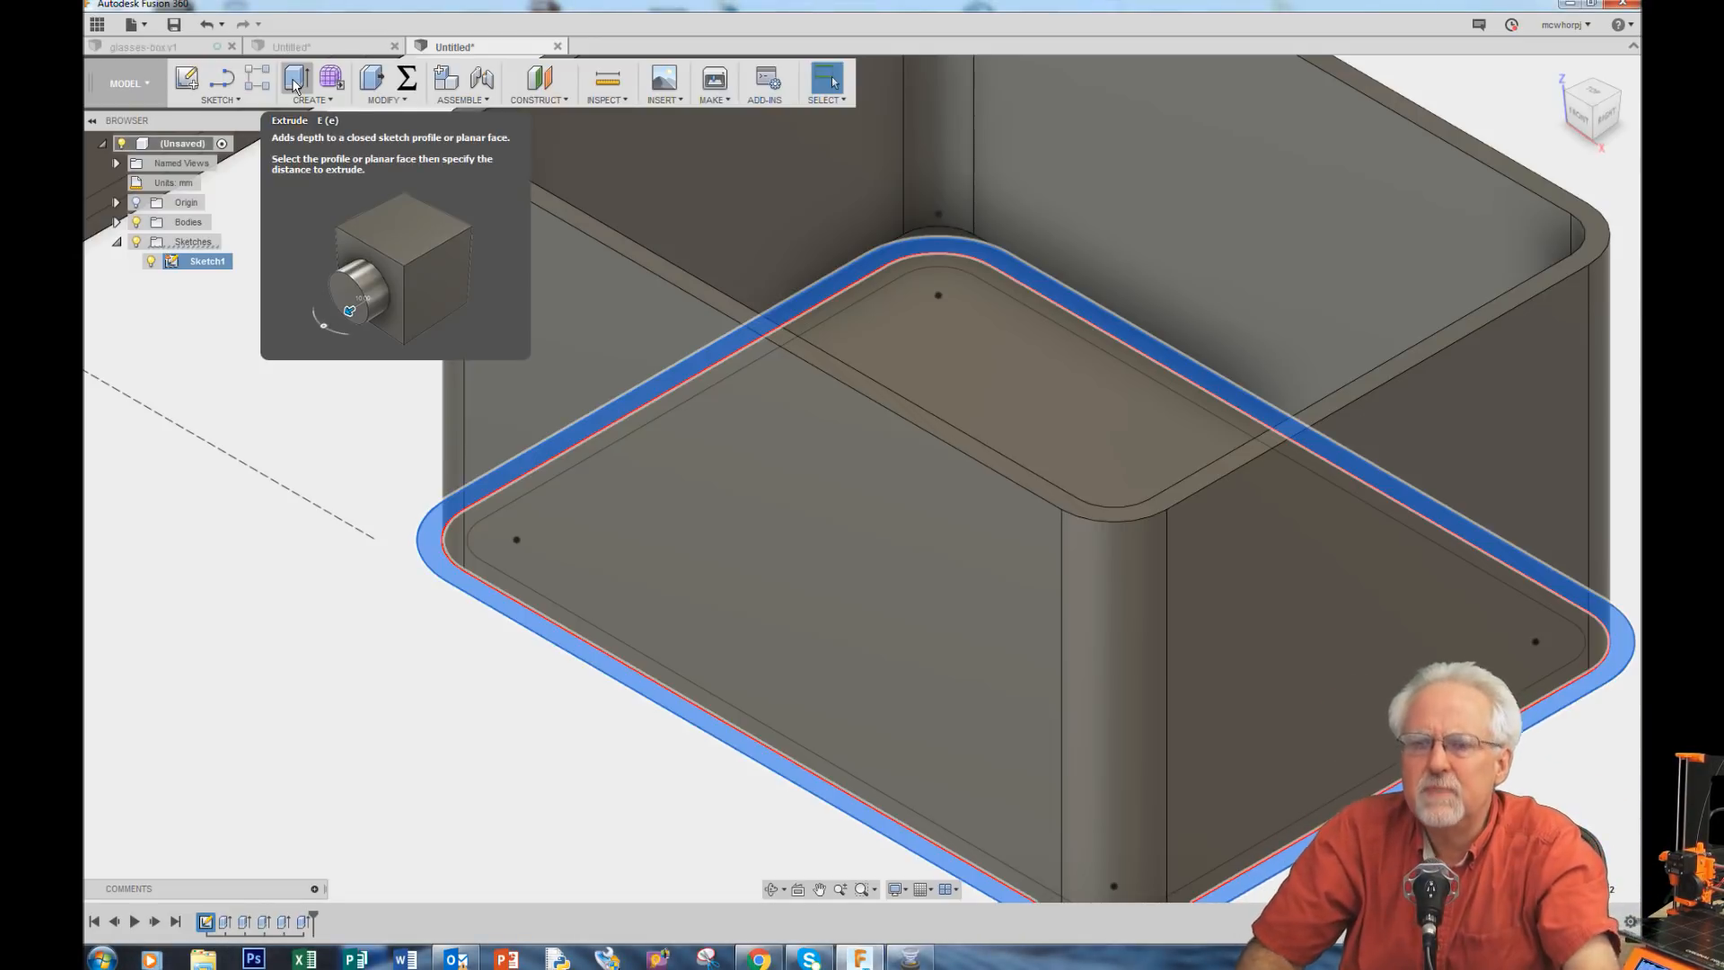
click(294, 86)
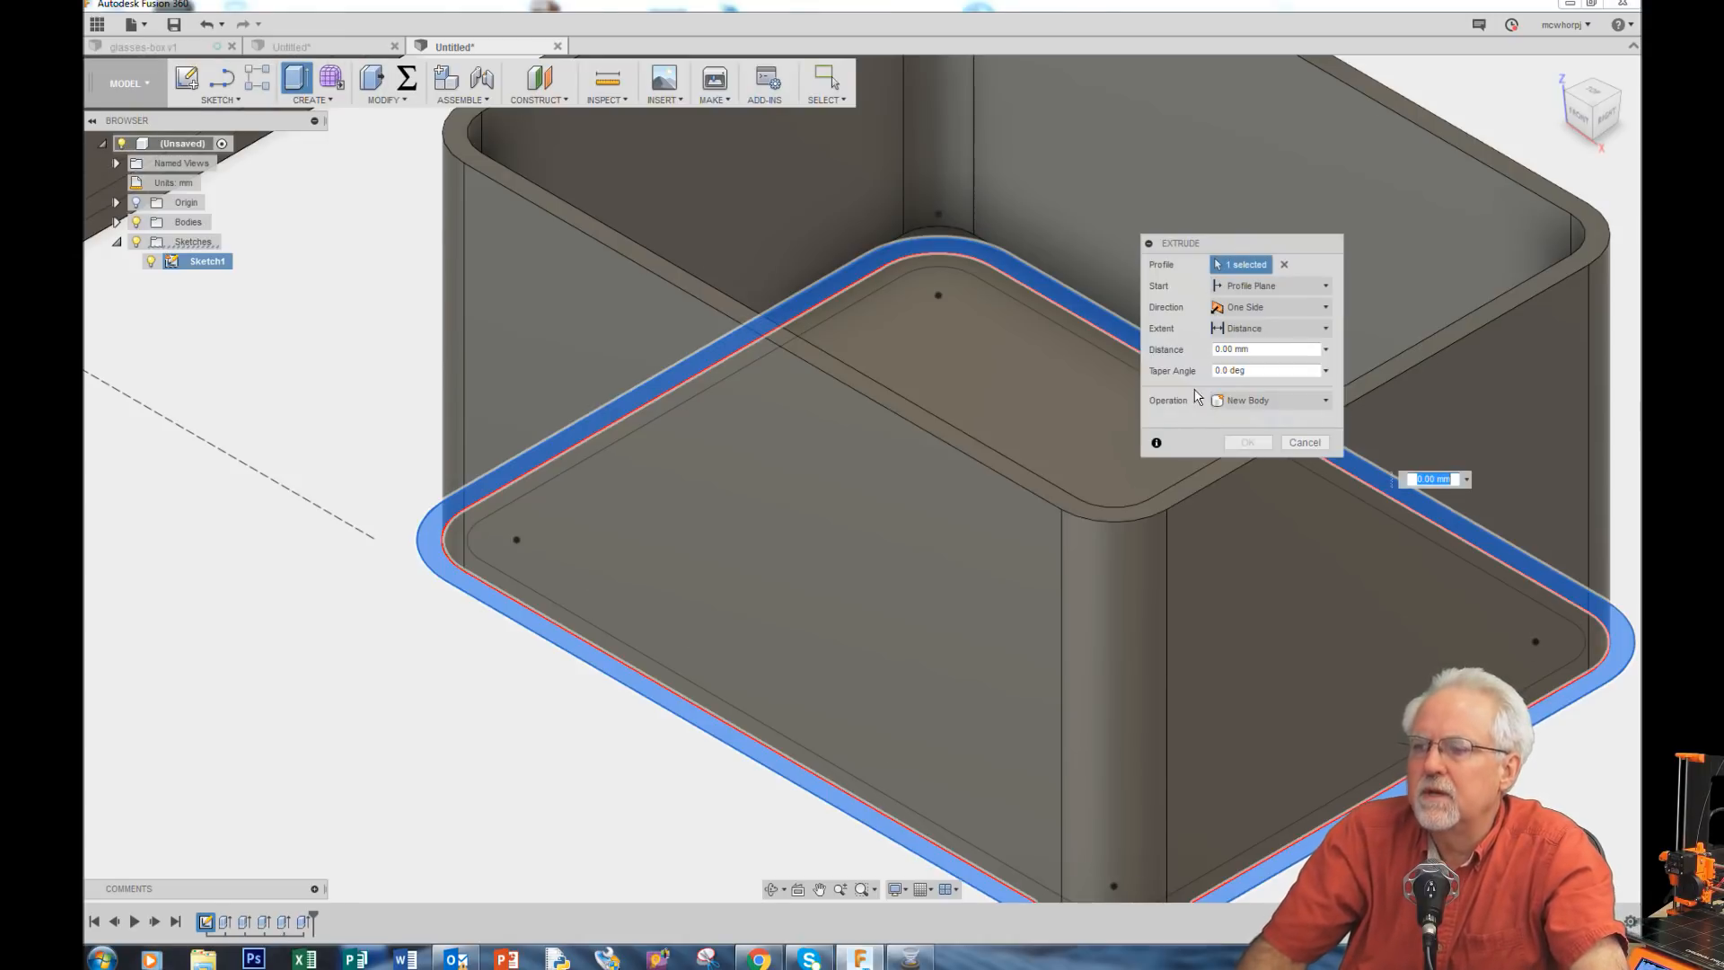
drag(1268, 351, 1085, 354)
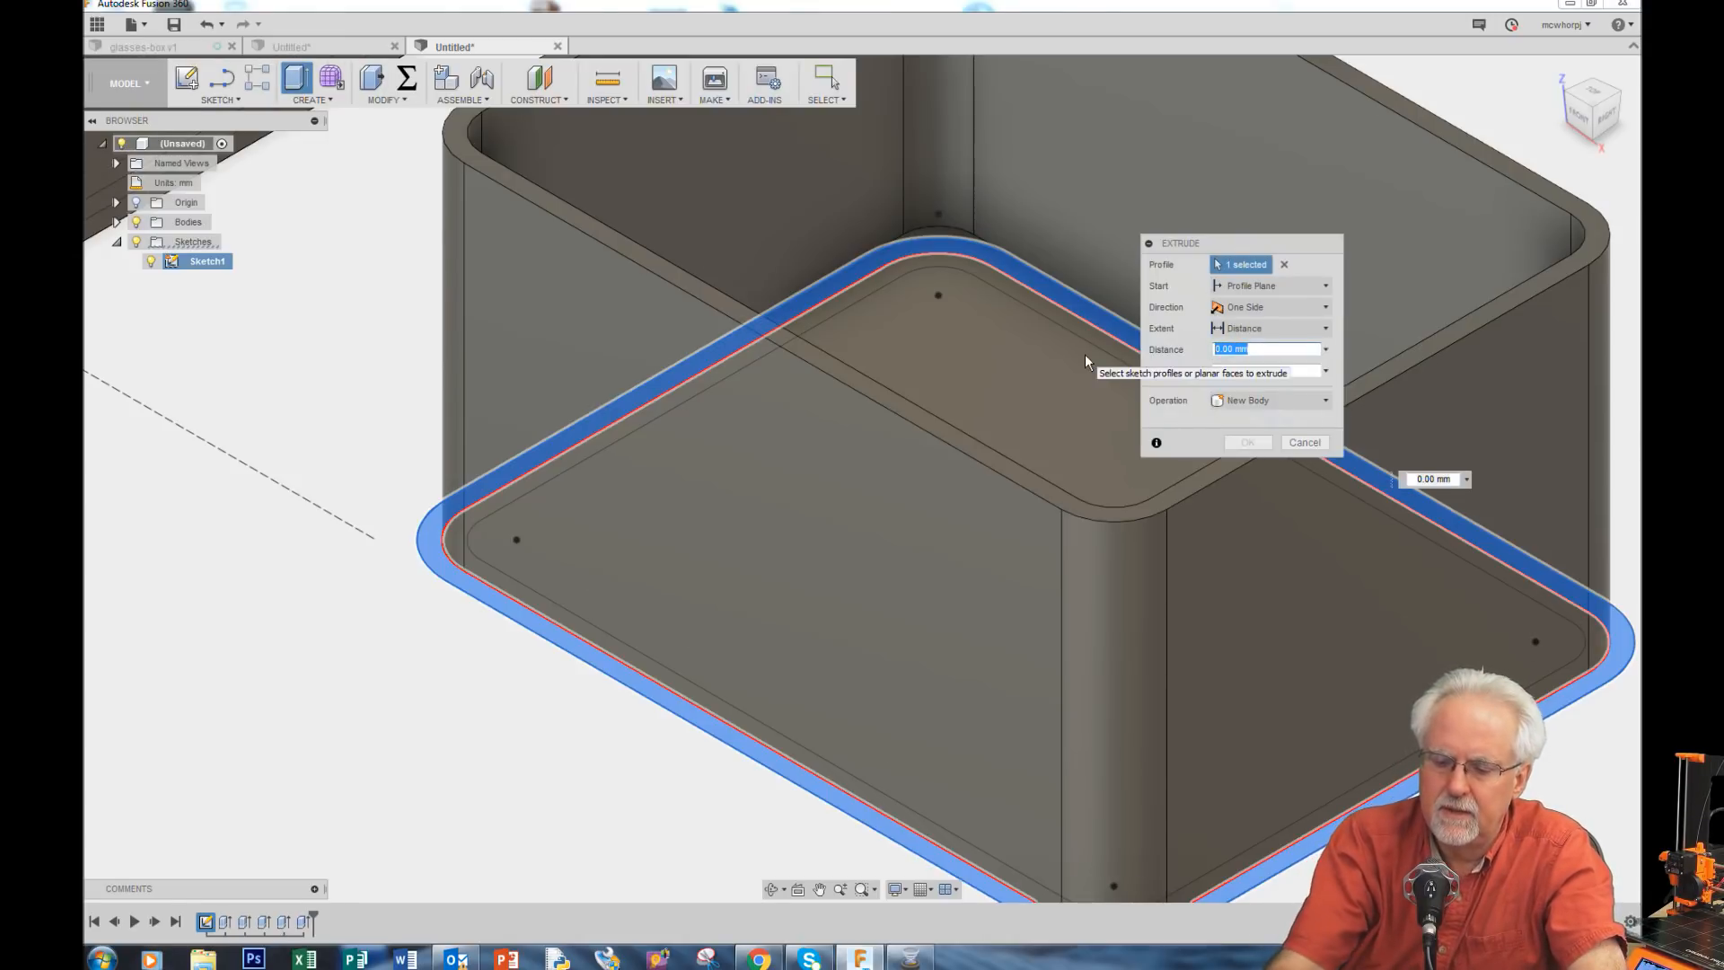
text(top)
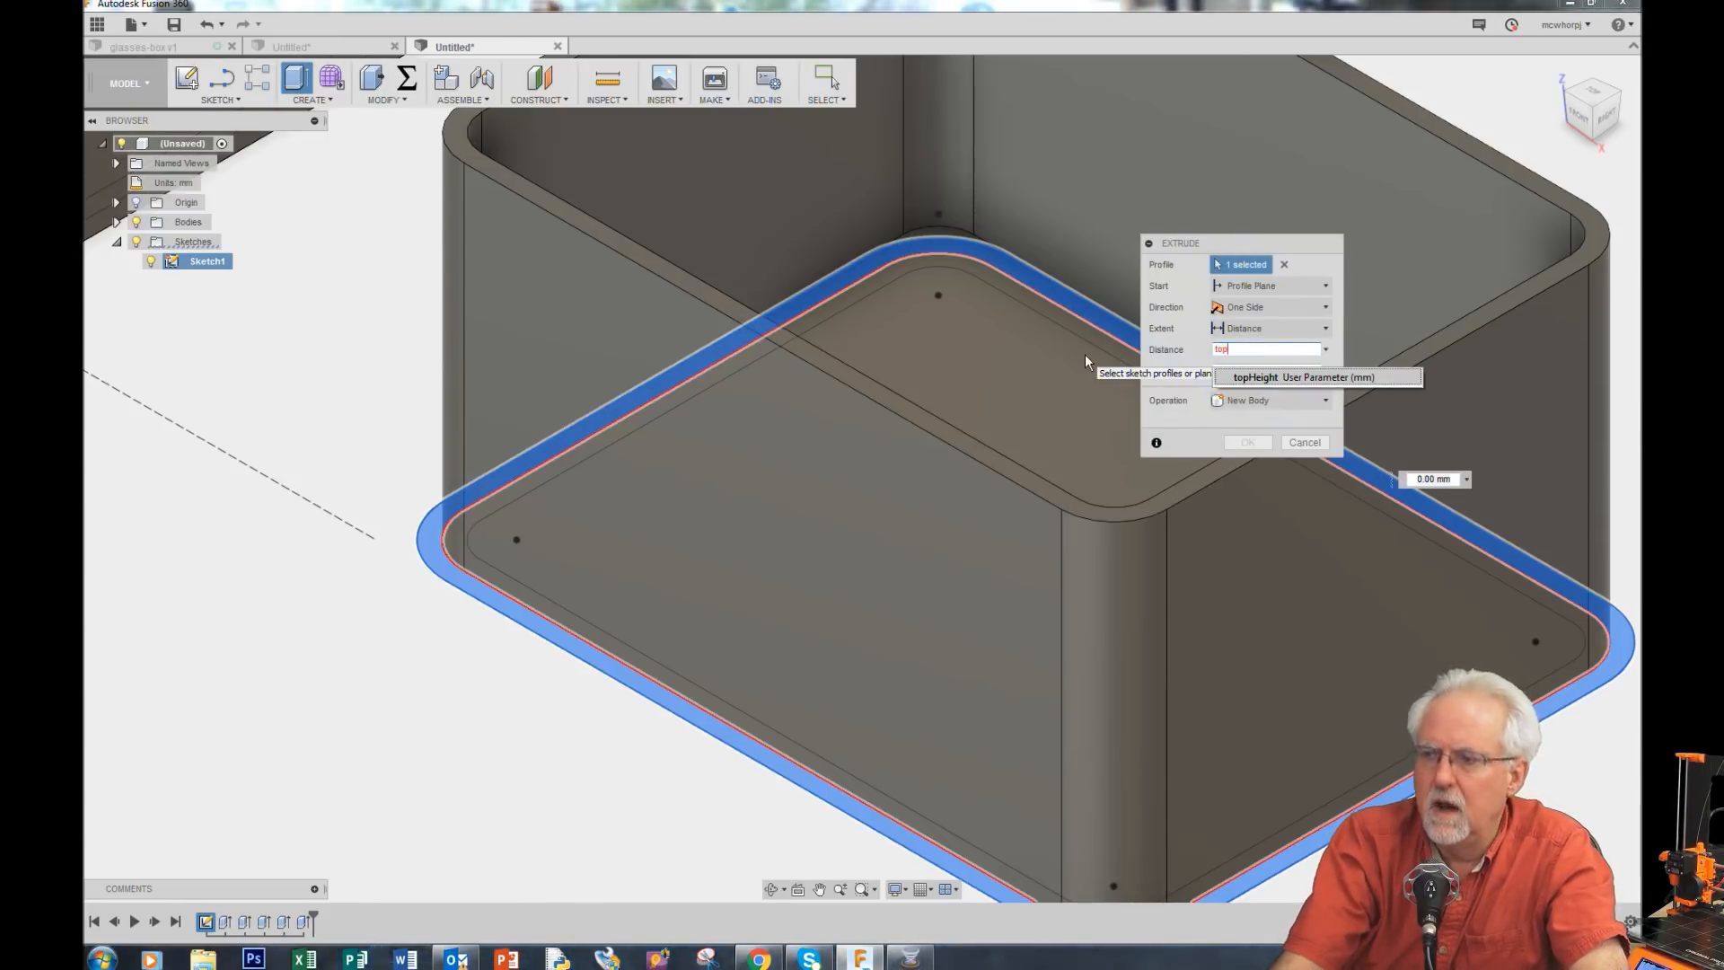
click(1304, 378)
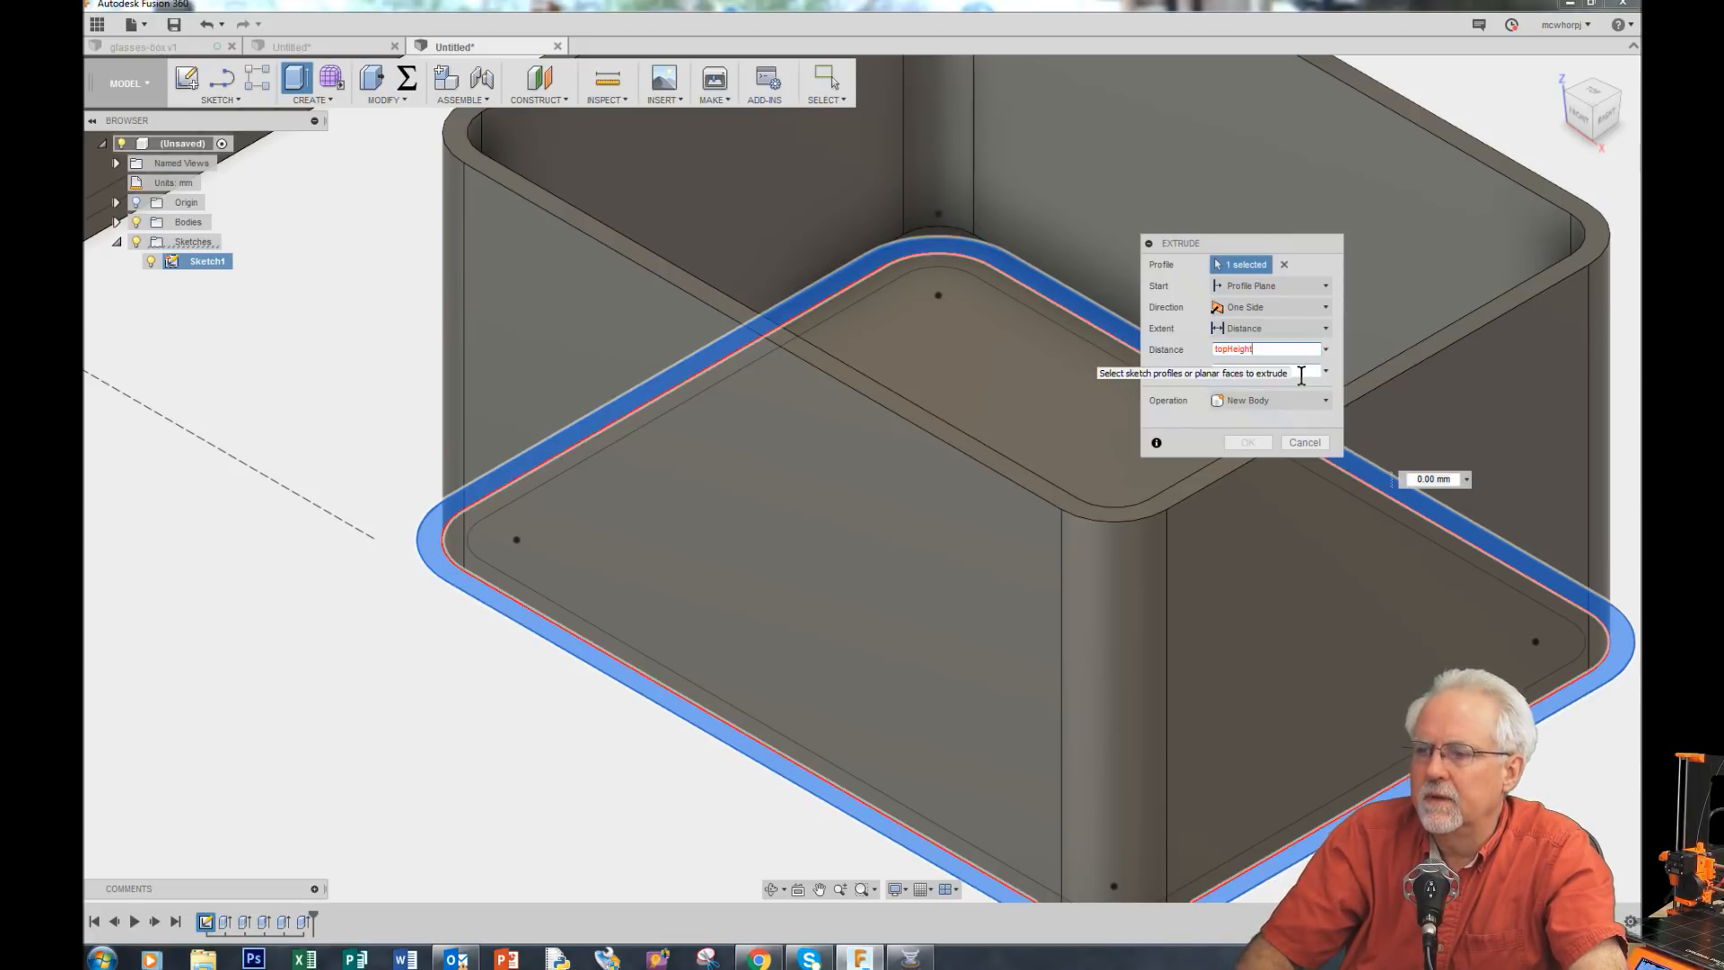
text(+lip)
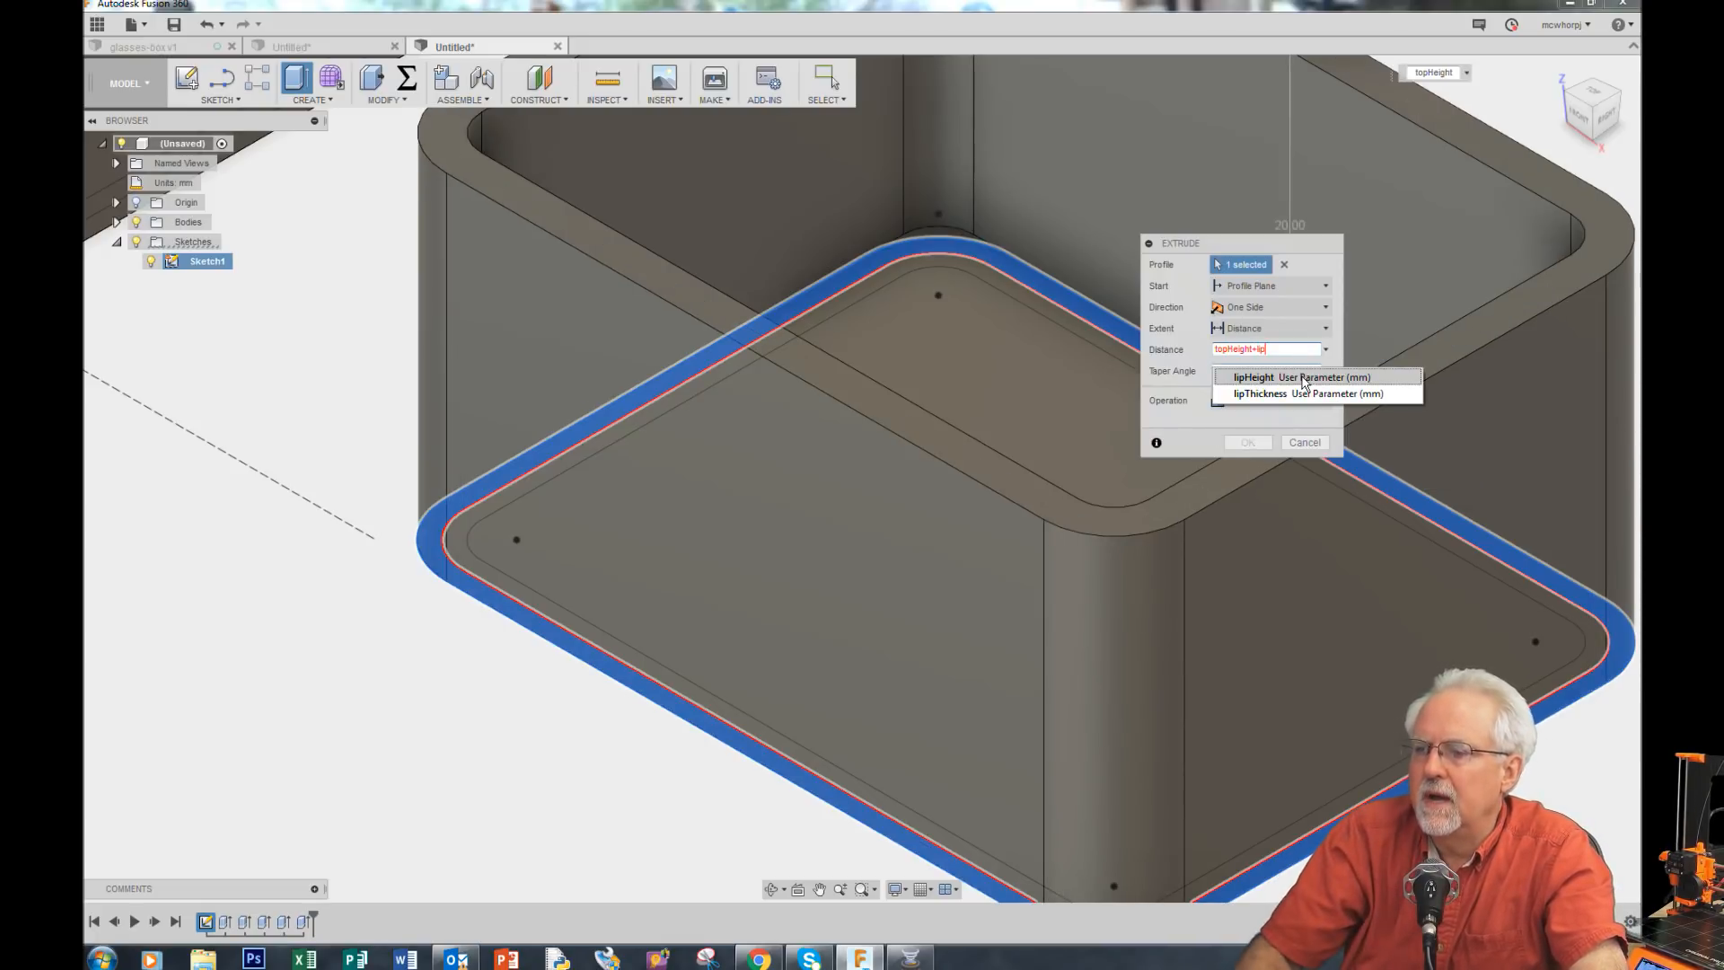
click(1303, 378)
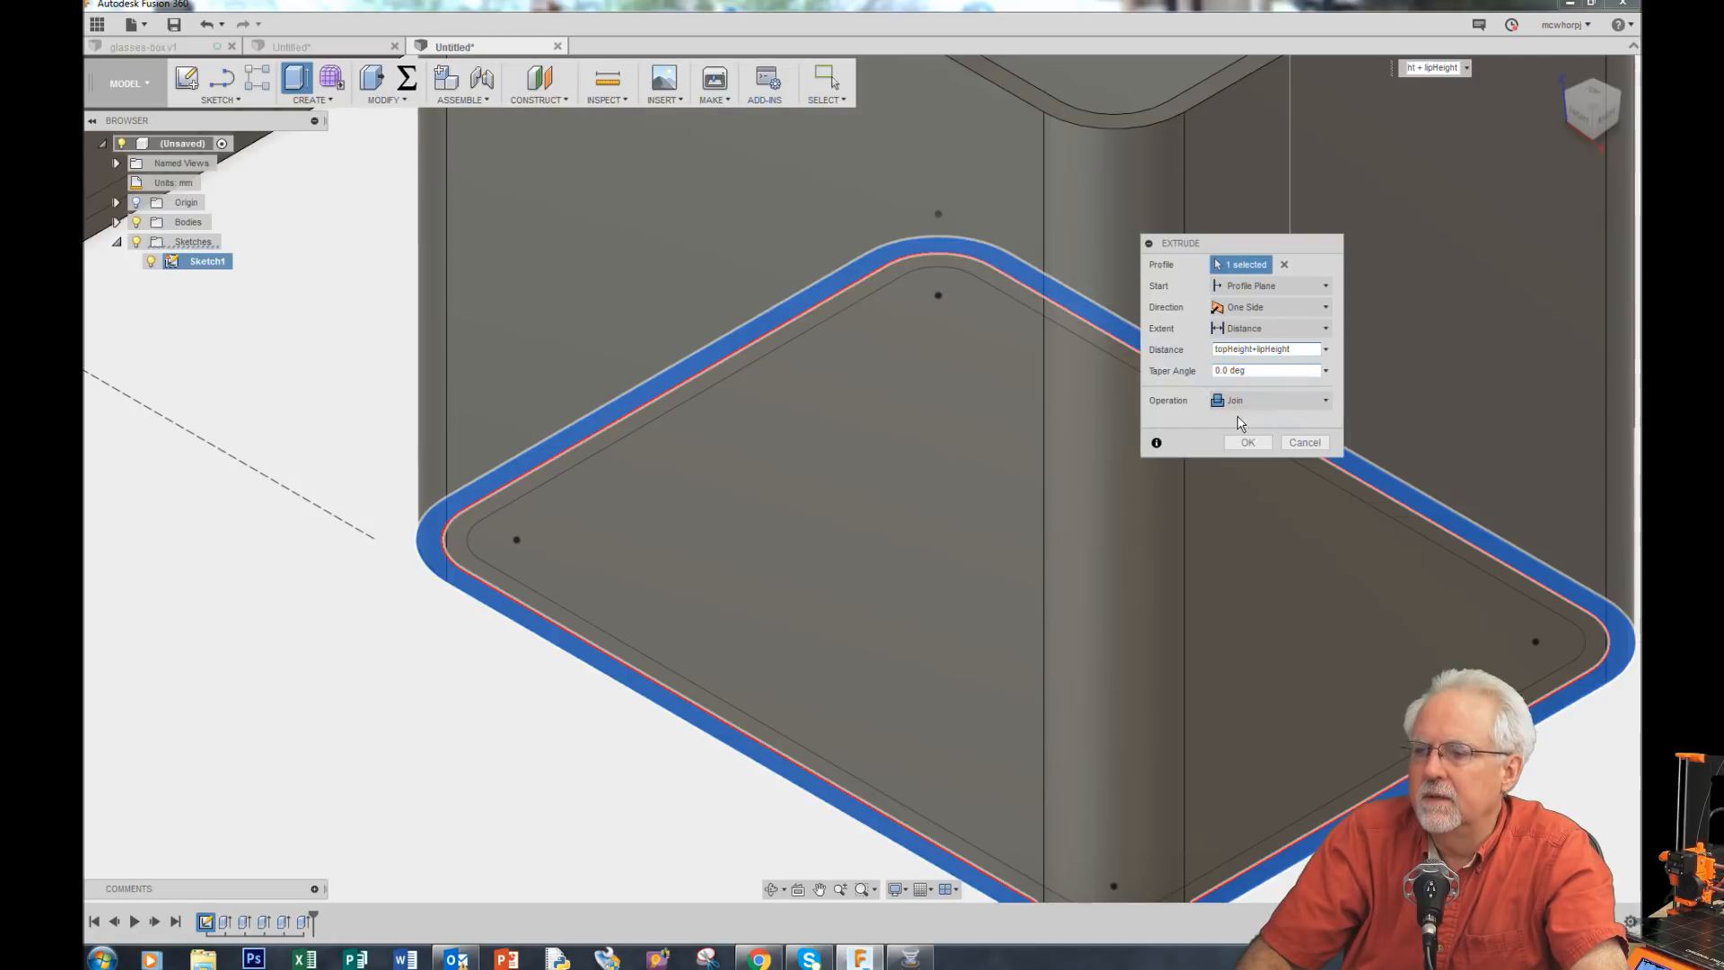
click(1246, 442)
Step: Set the width user parameter to 52 mm and the length parameter to 40 mm
scroll(1226, 444, down, 6)
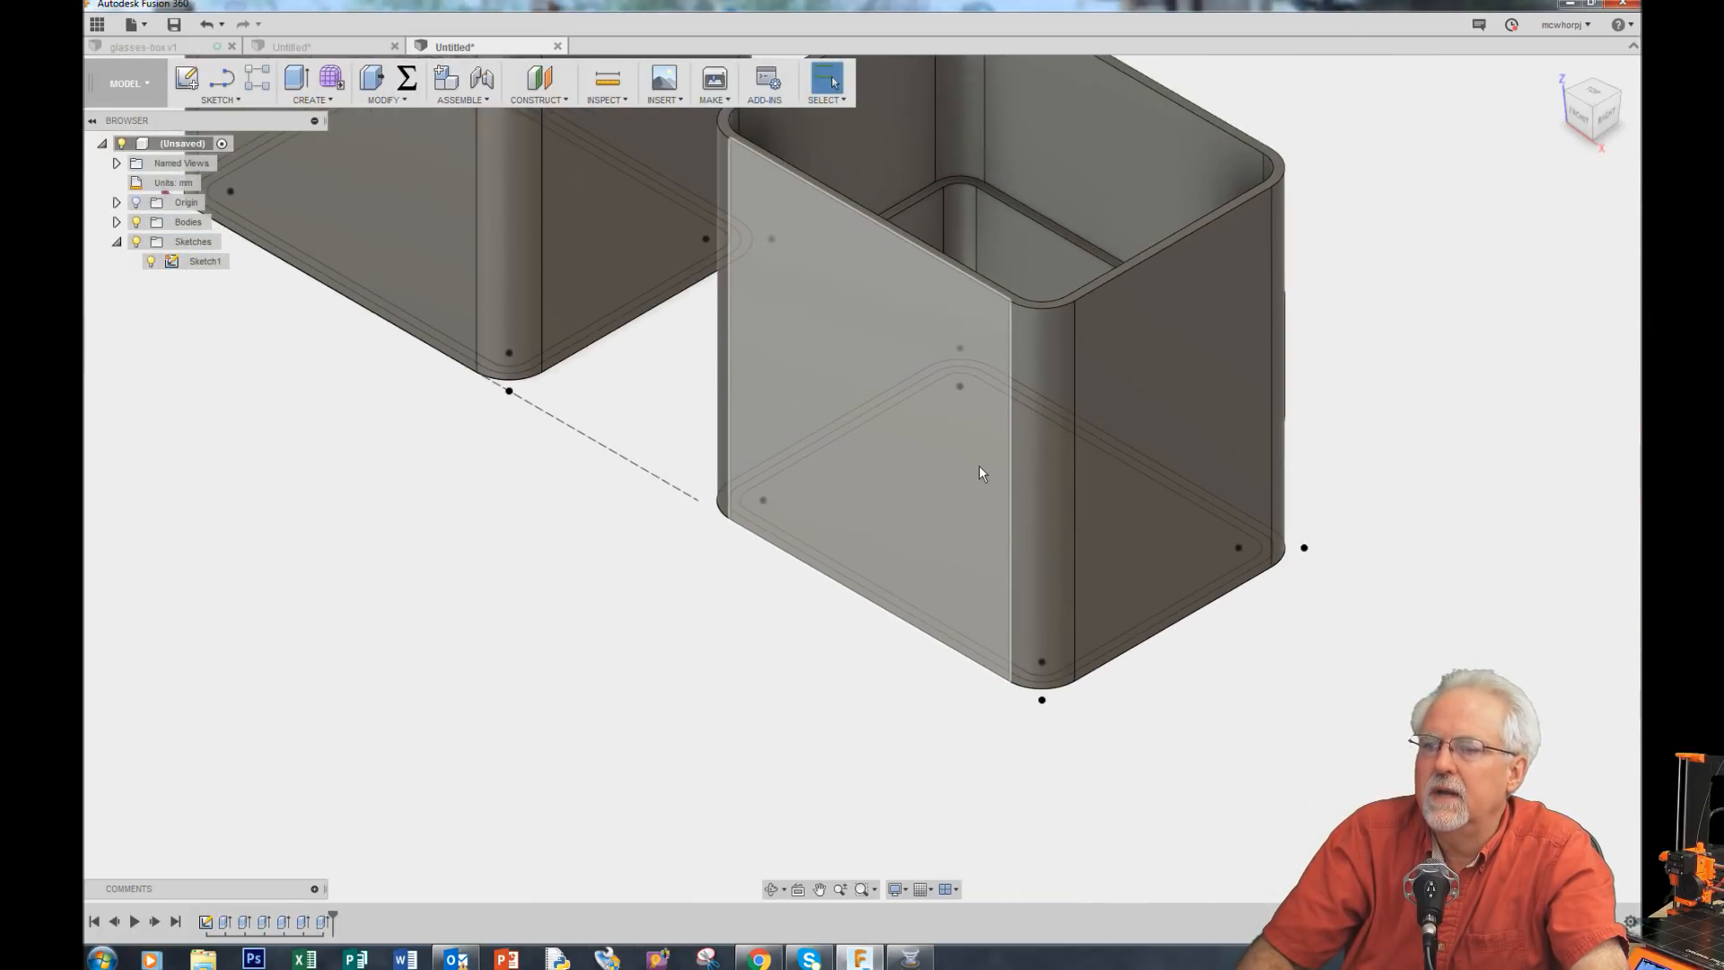
scroll(761, 800, down, 4)
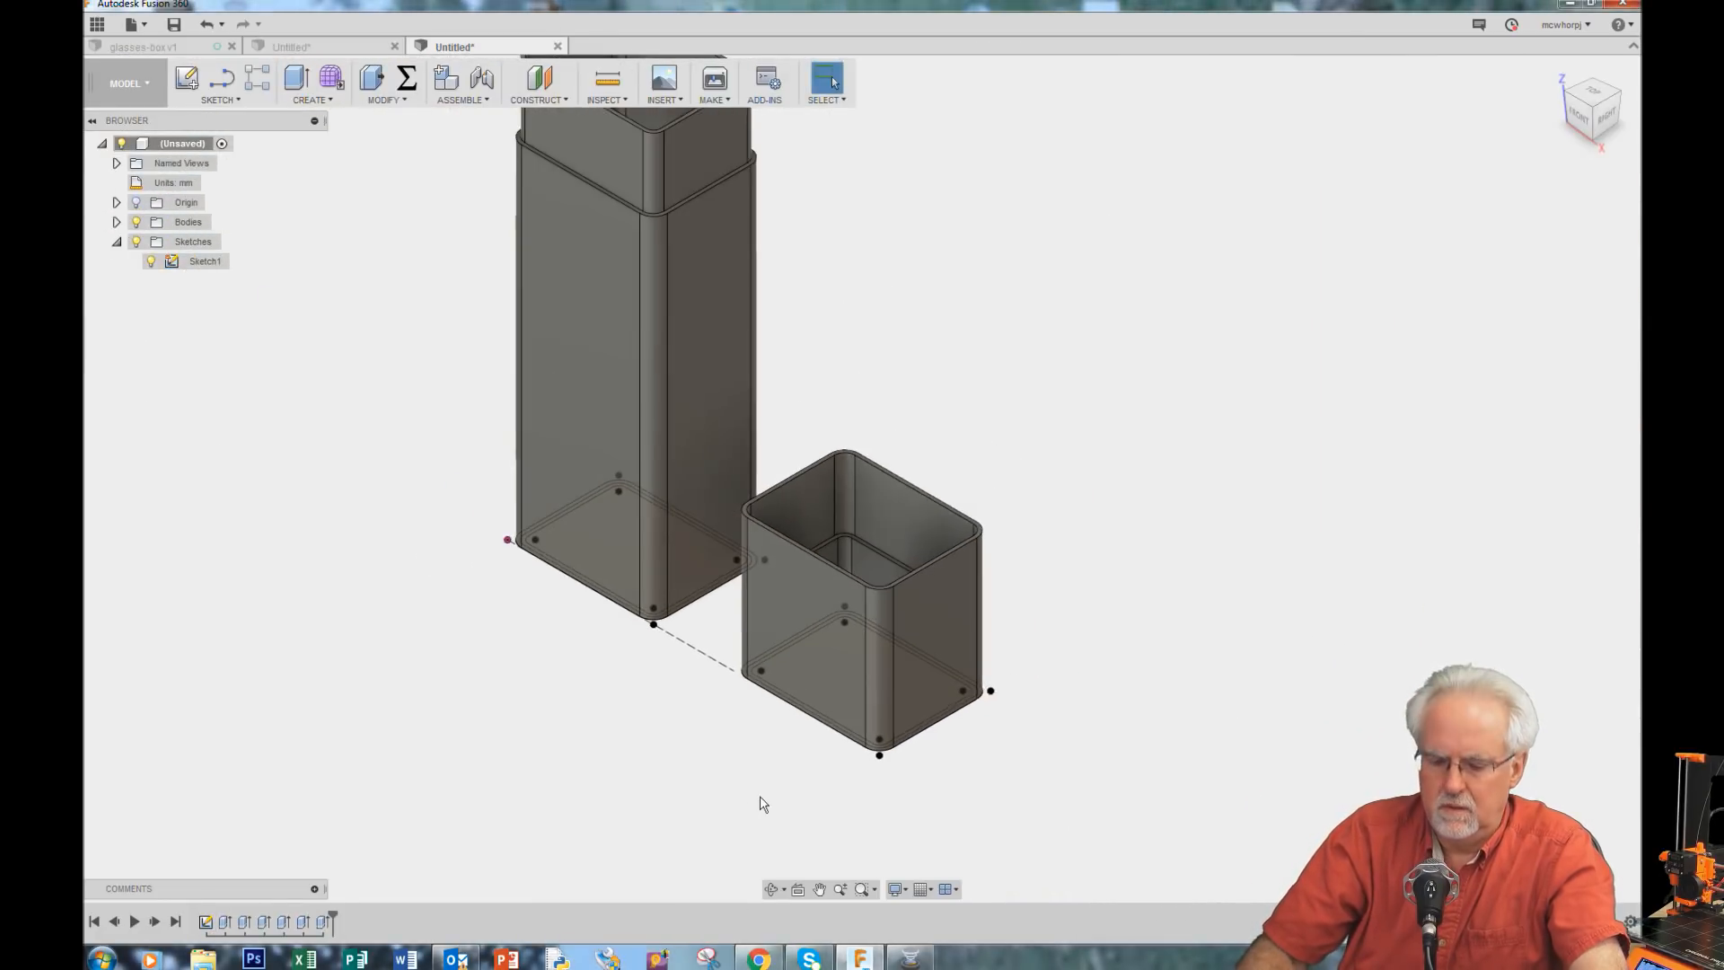
scroll(761, 802, down, 3)
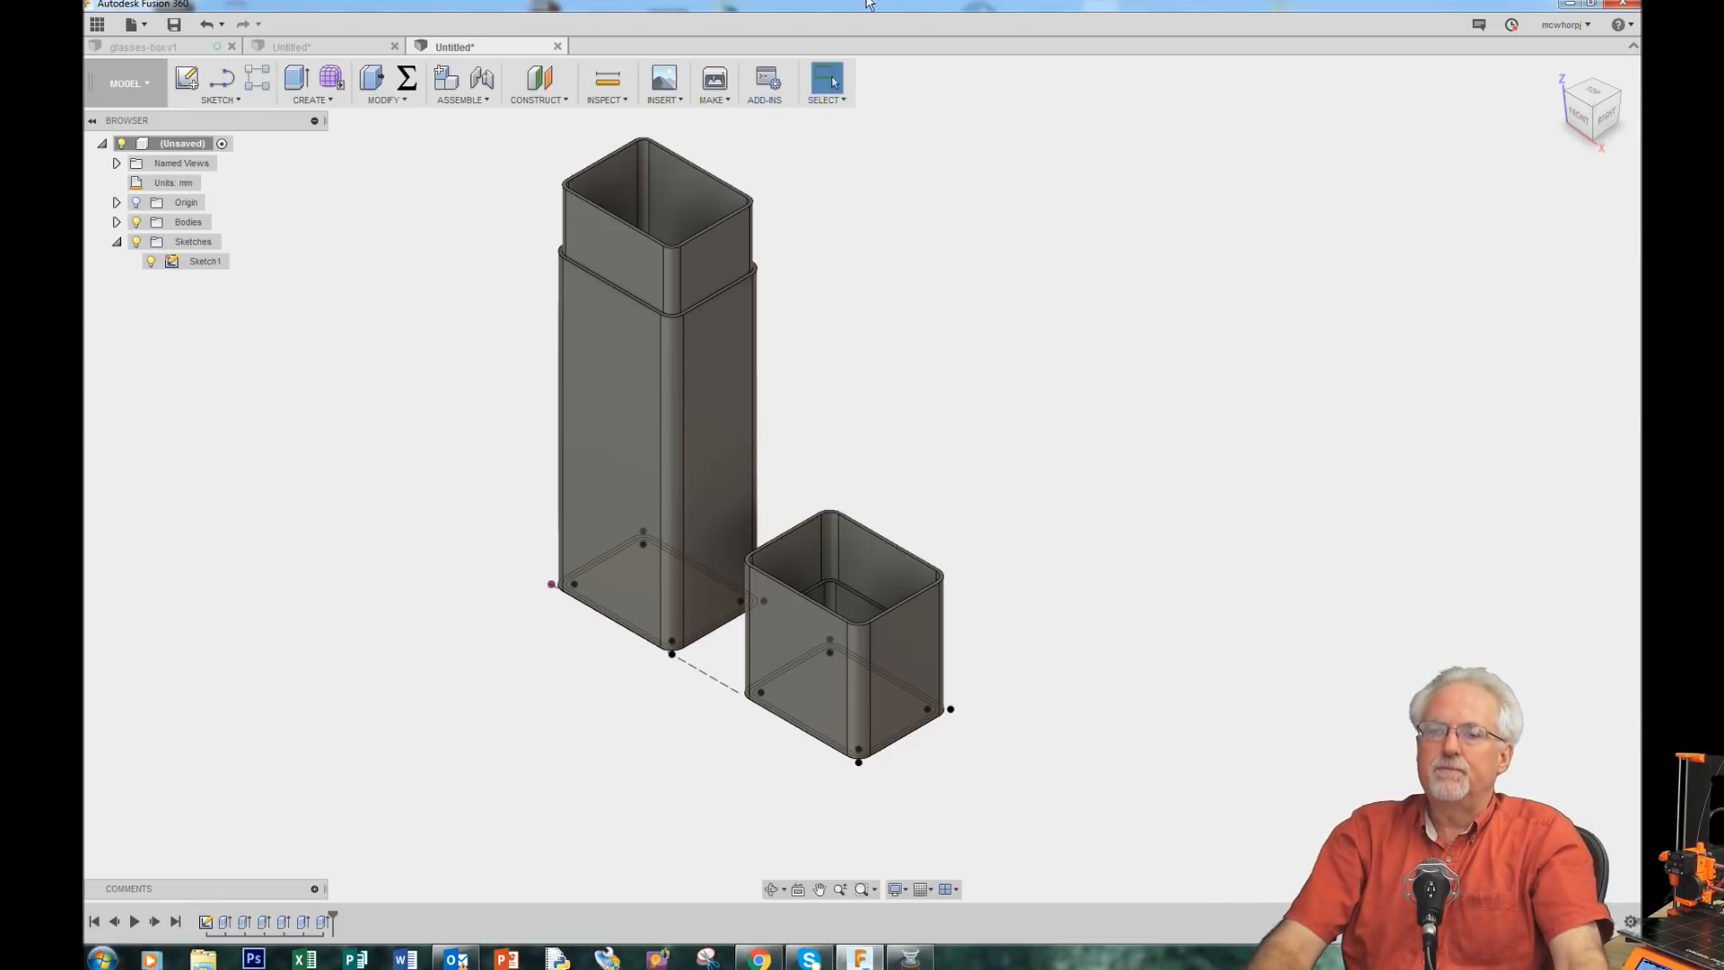
scroll(796, 192, up, 3)
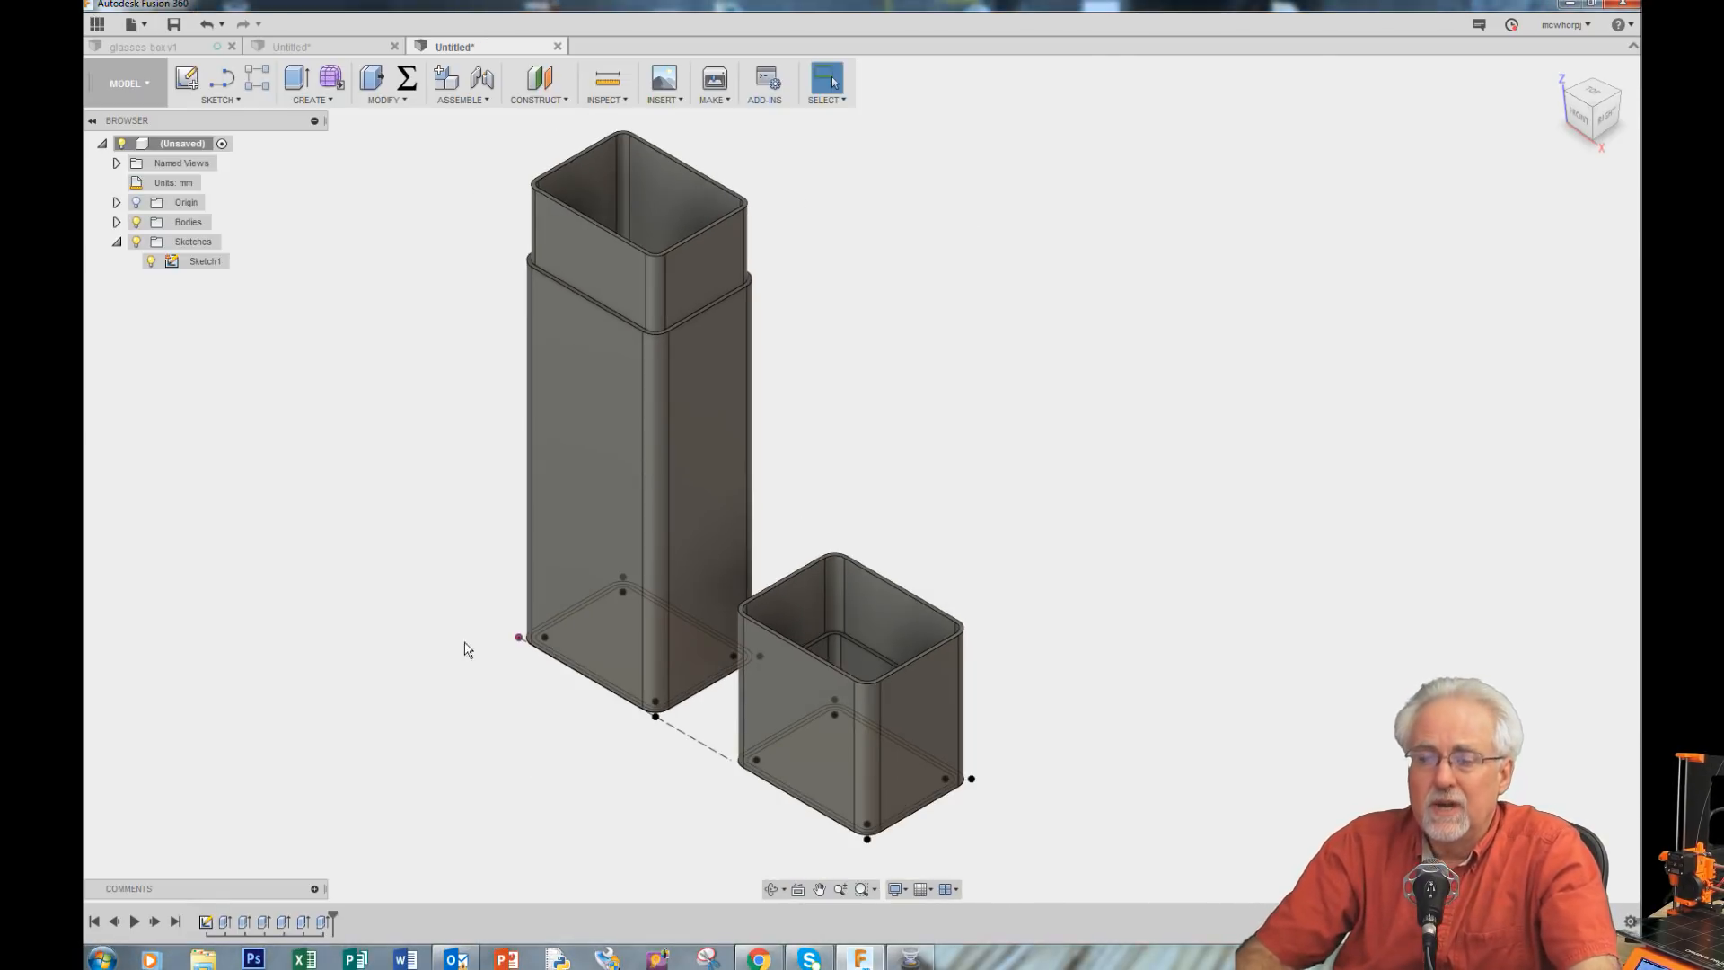
scroll(416, 647, up, 1)
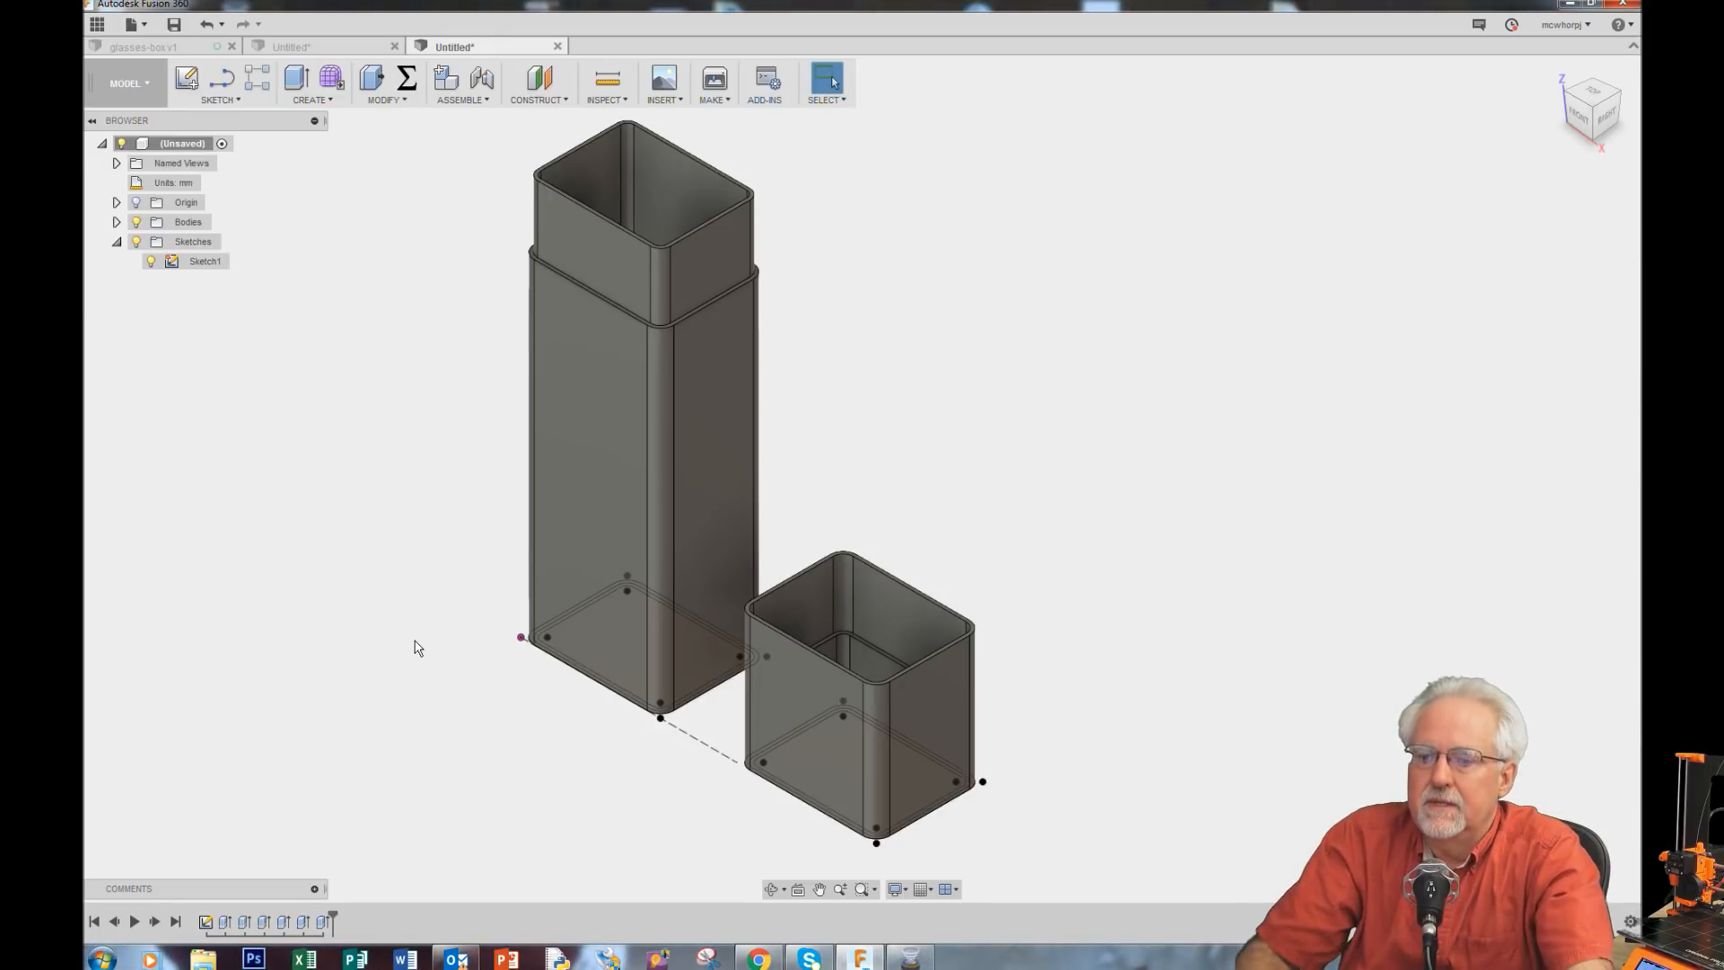
click(405, 78)
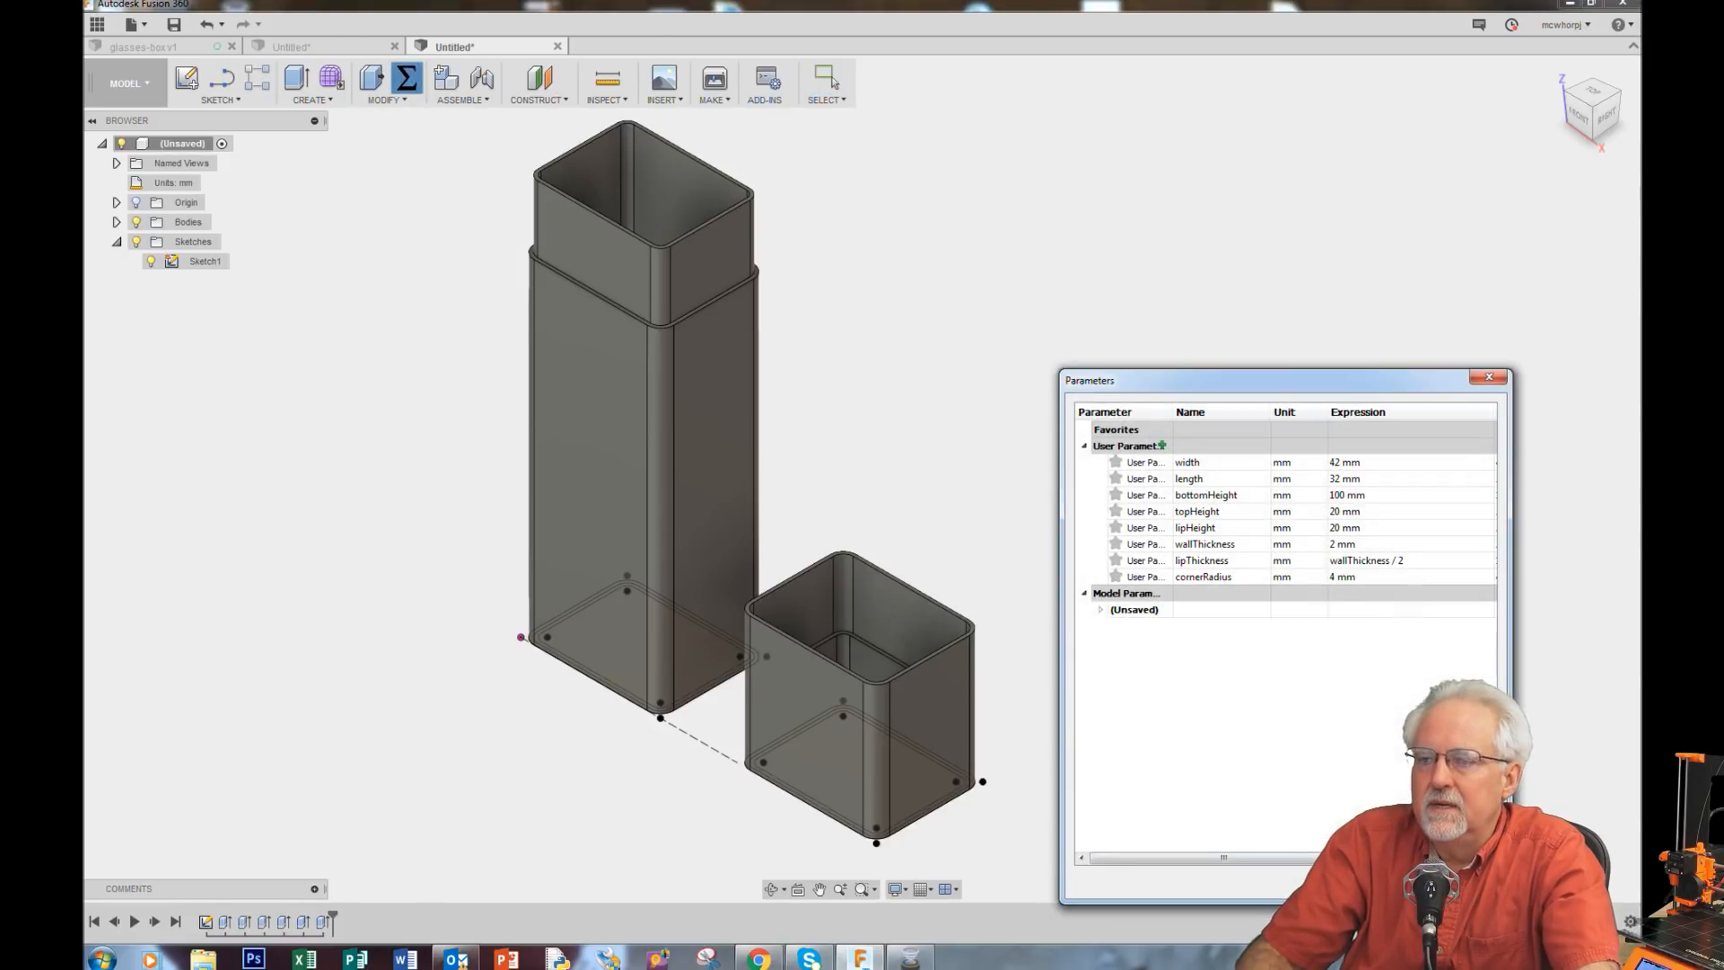
click(1344, 462)
click(1344, 463)
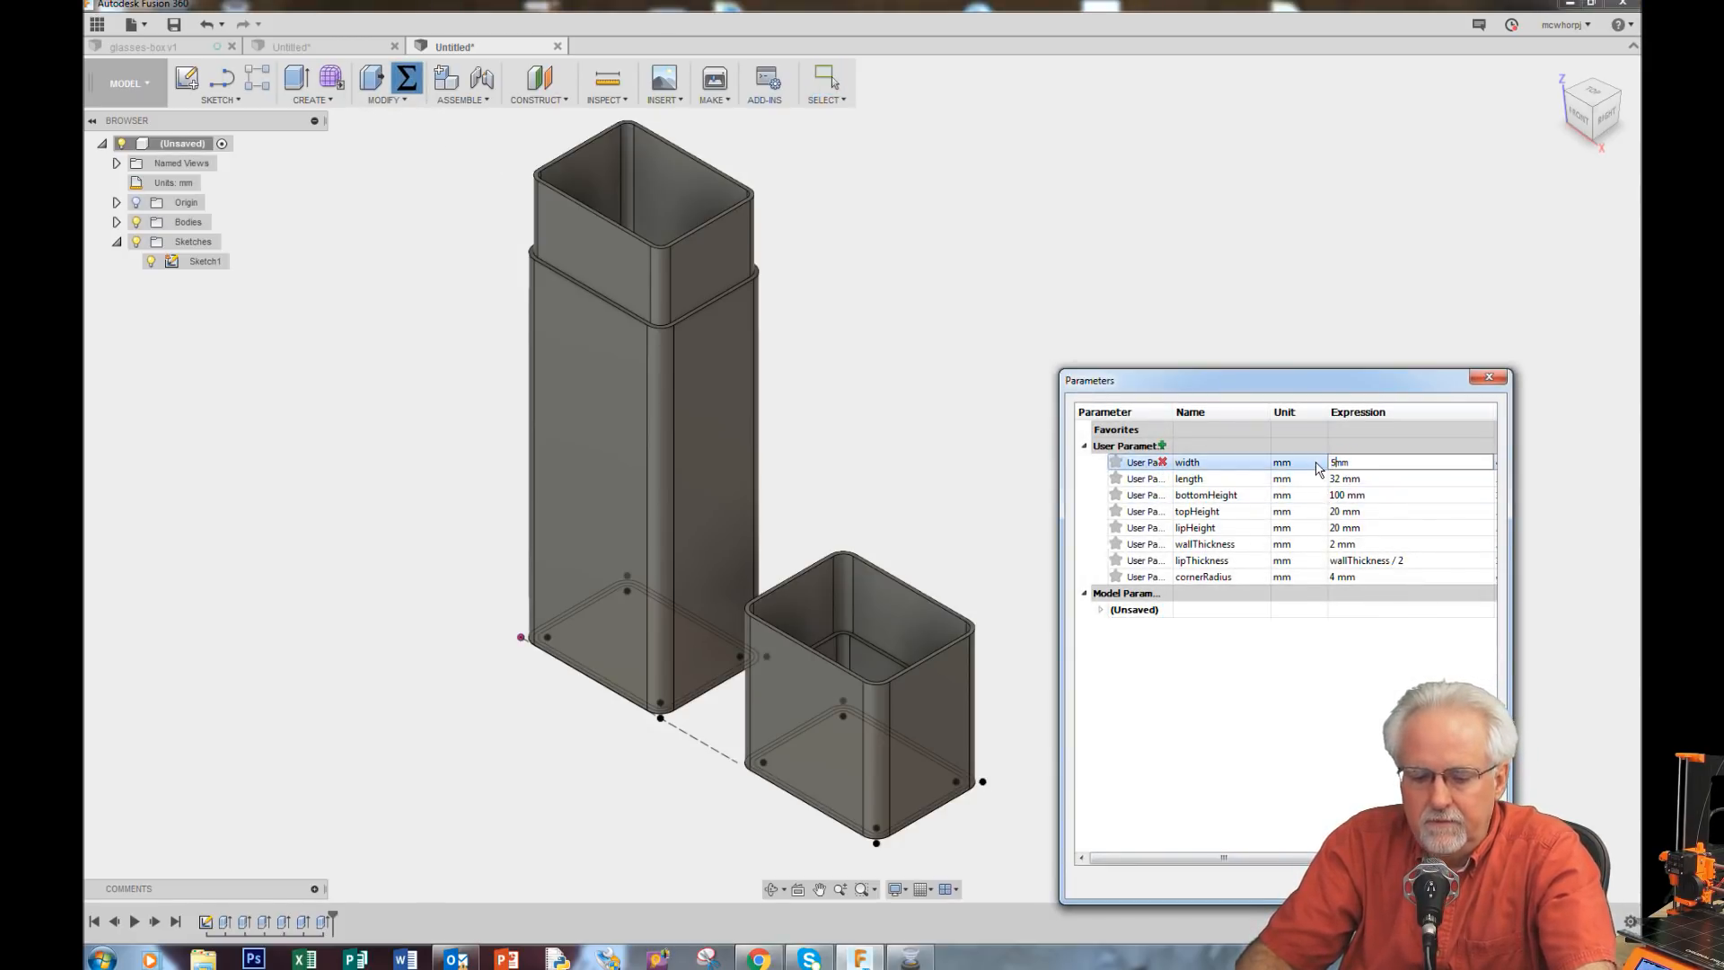
click(1344, 482)
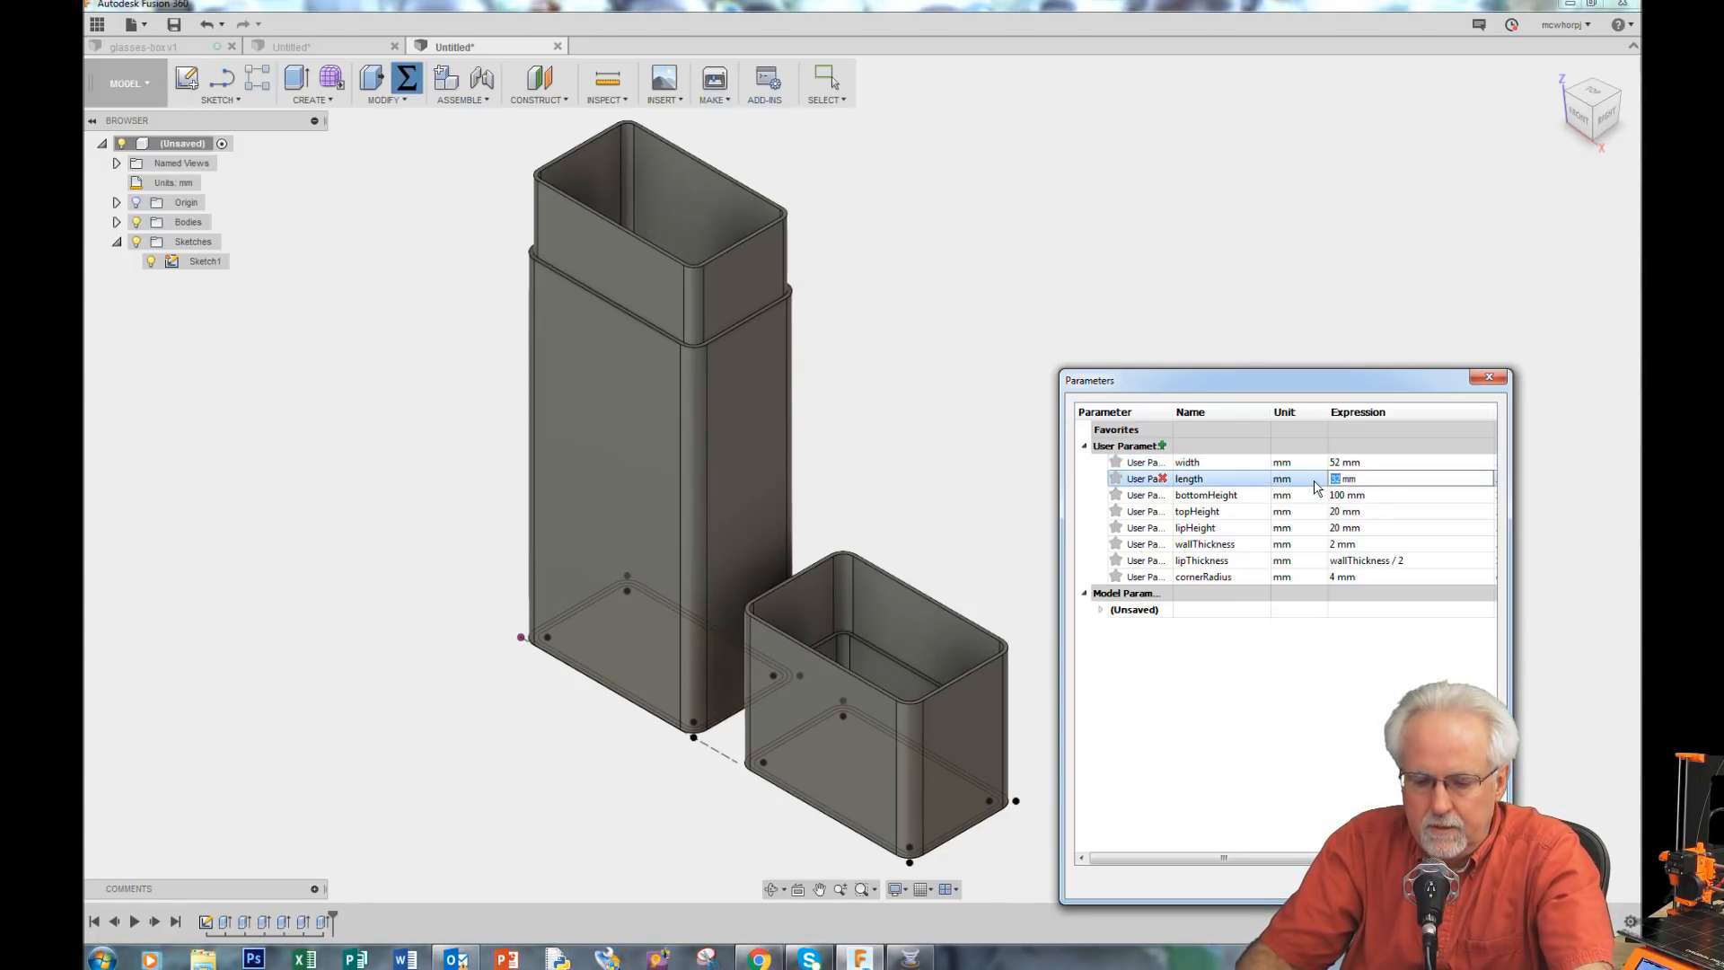
text(40)
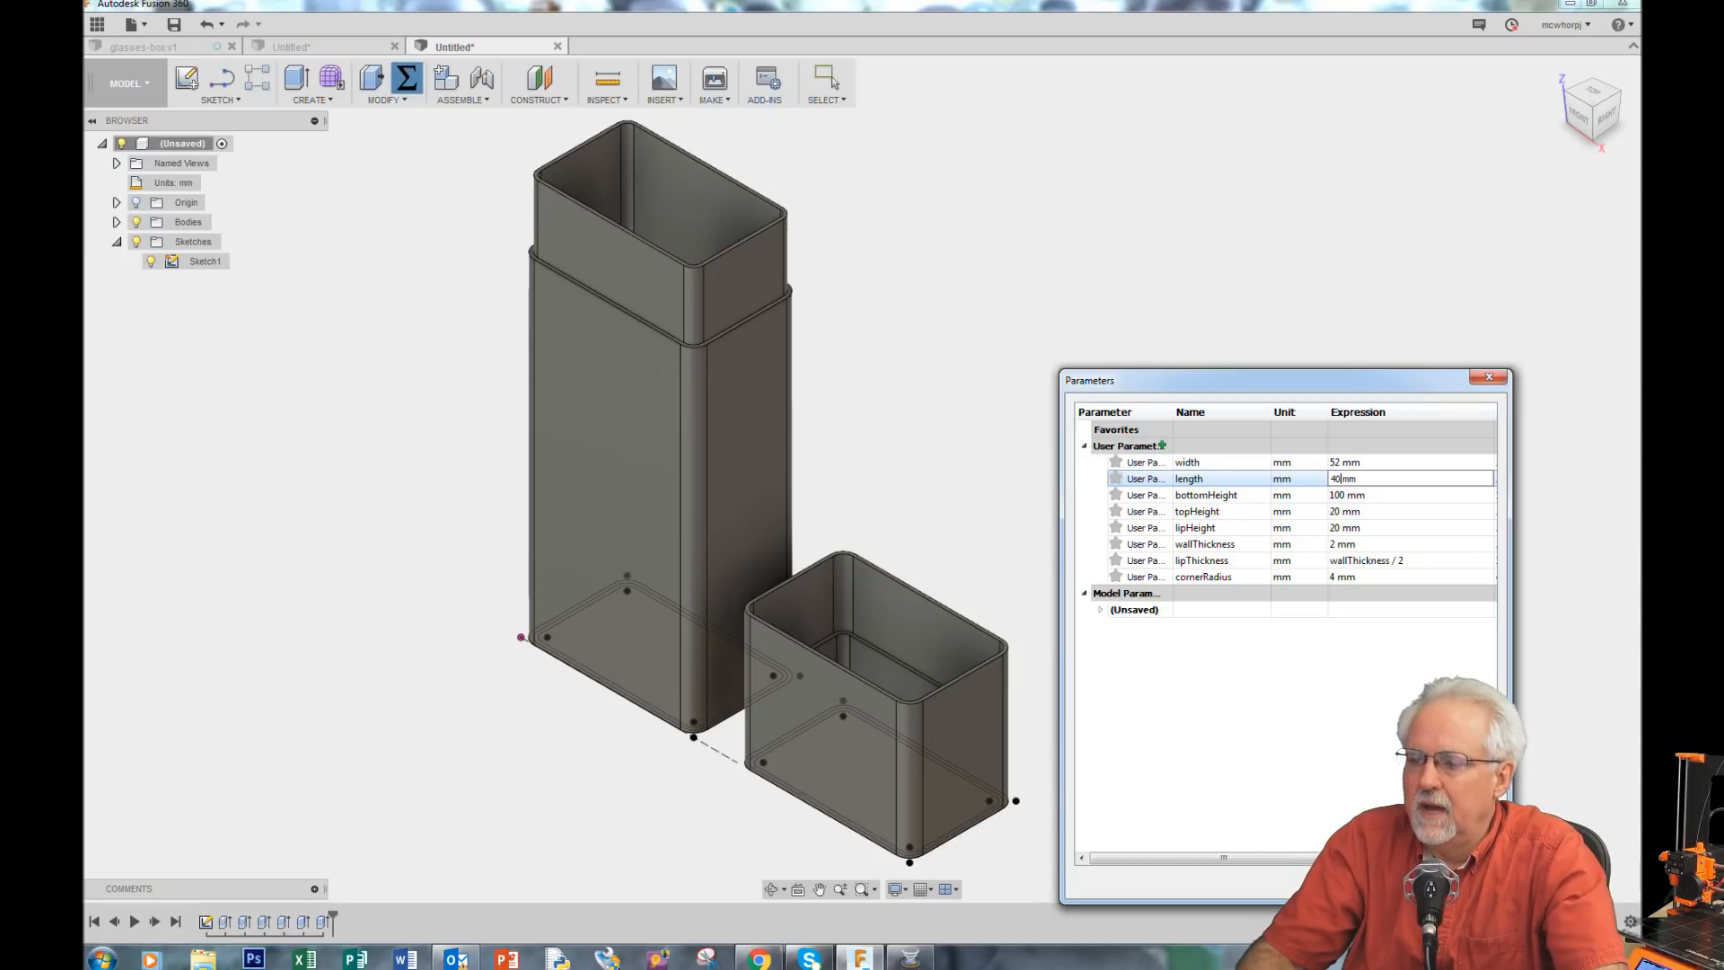
click(1469, 884)
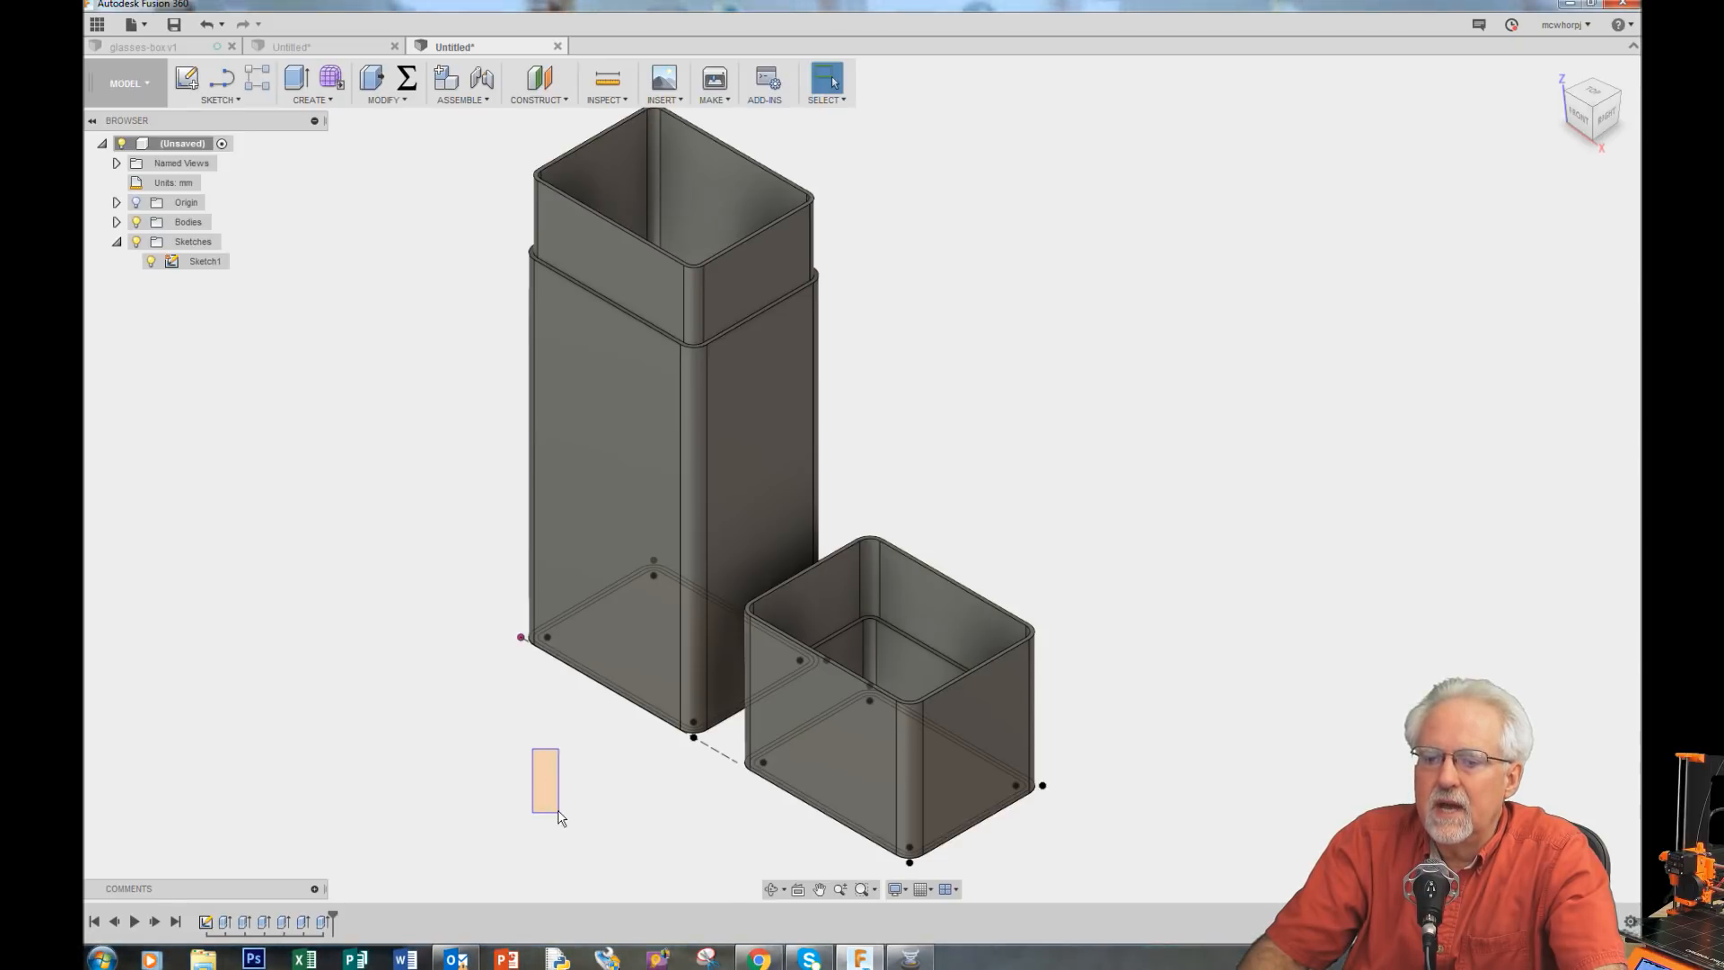
Step: Set the lipHeight user parameter to 30 mm
click(770, 889)
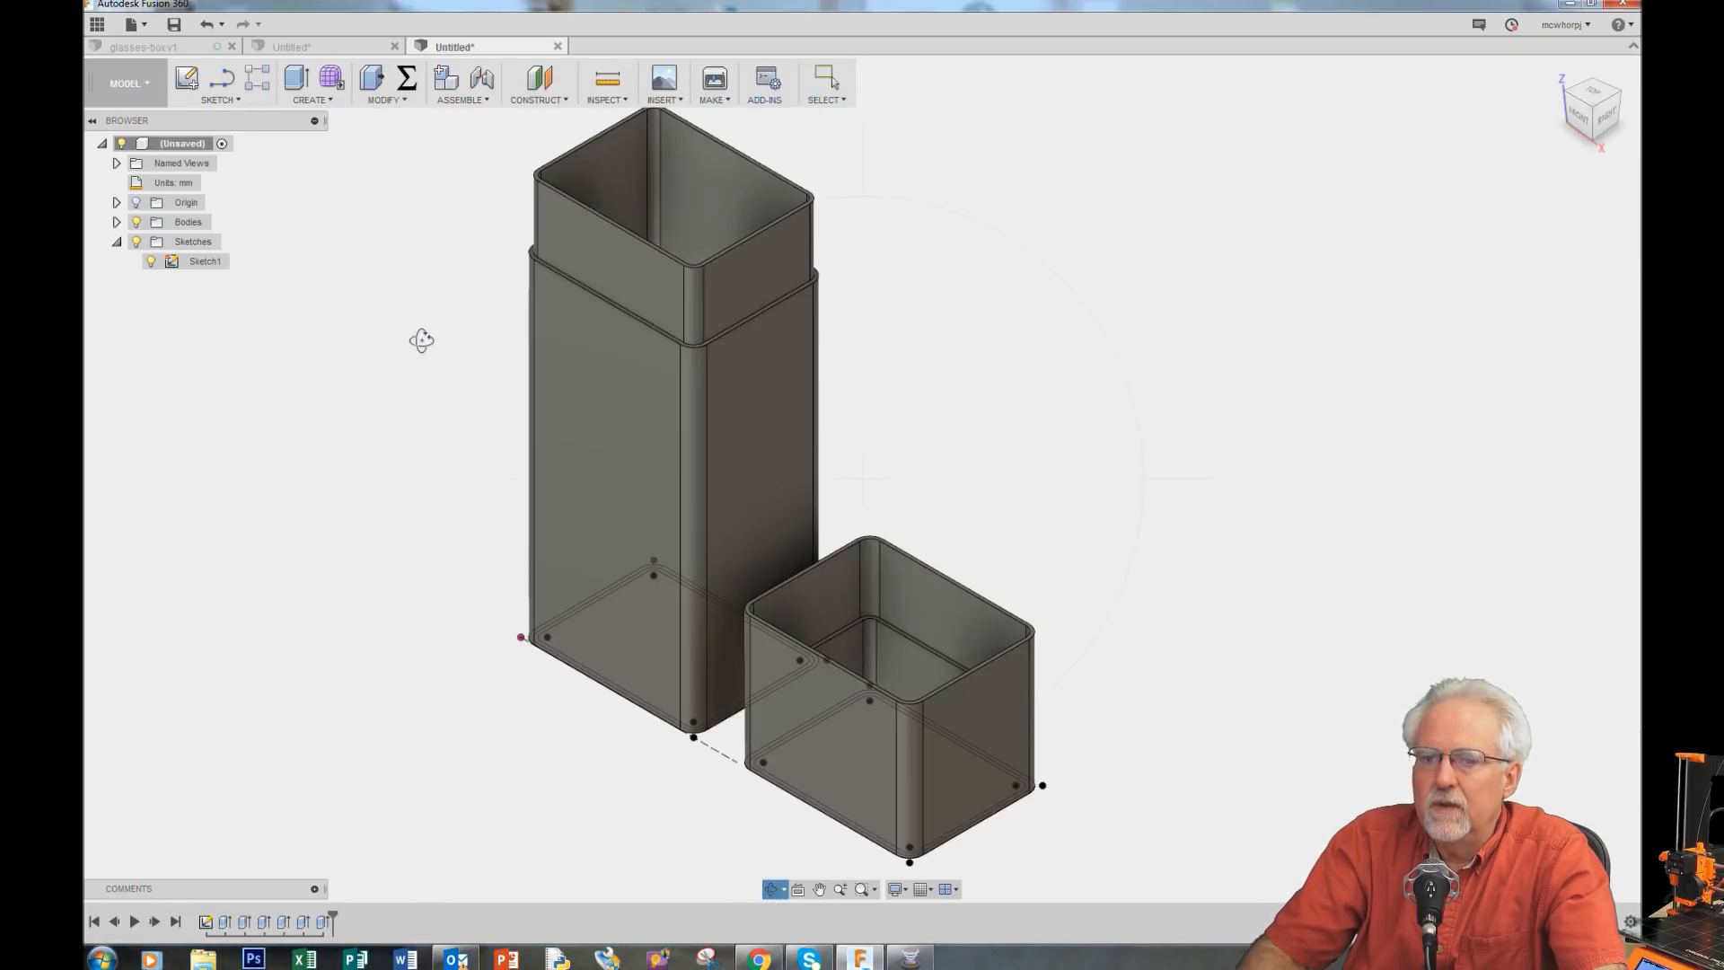
drag(421, 339, 385, 334)
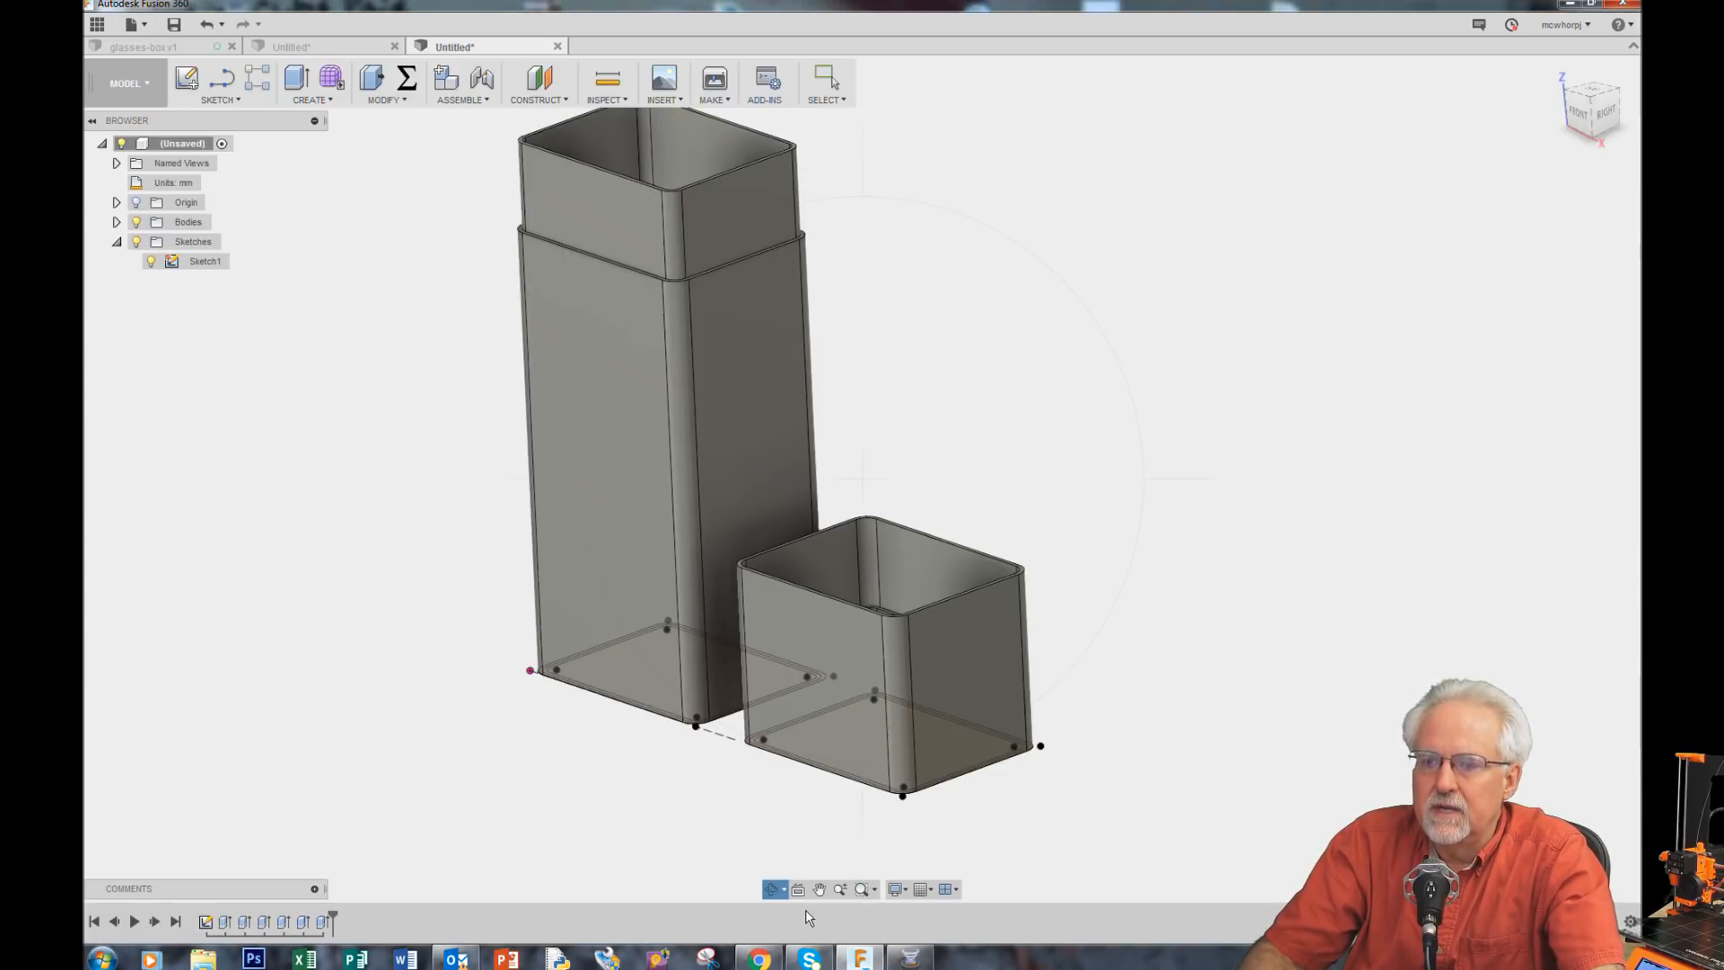
click(406, 79)
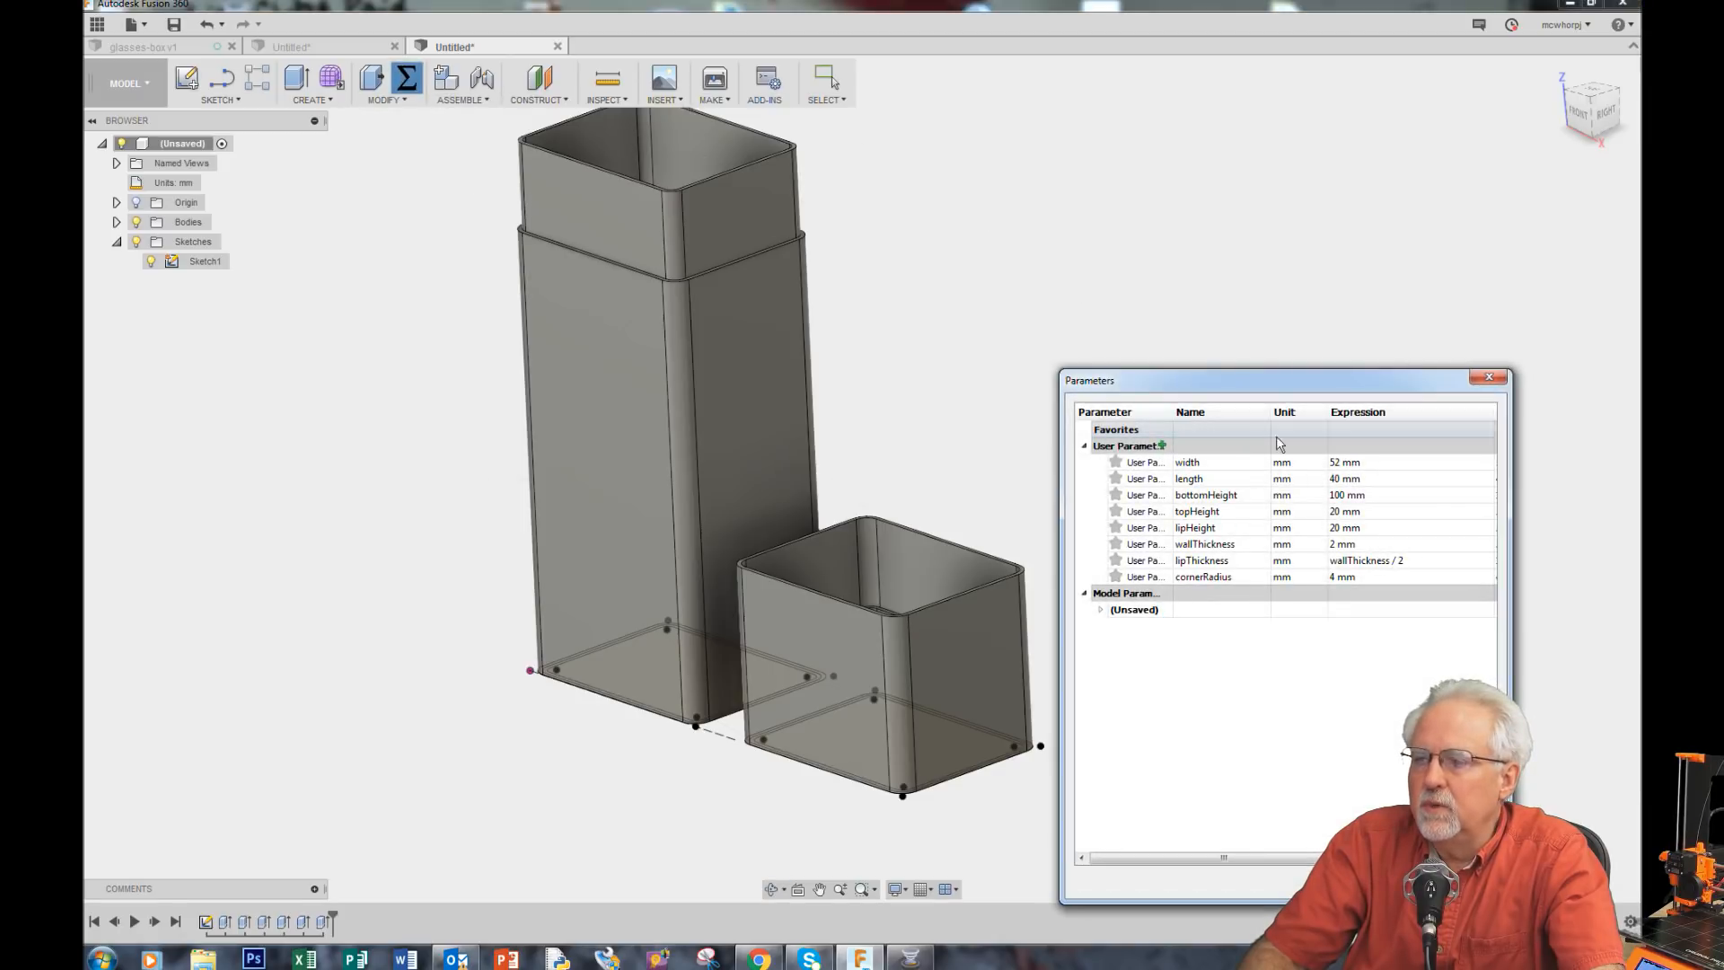
click(1348, 527)
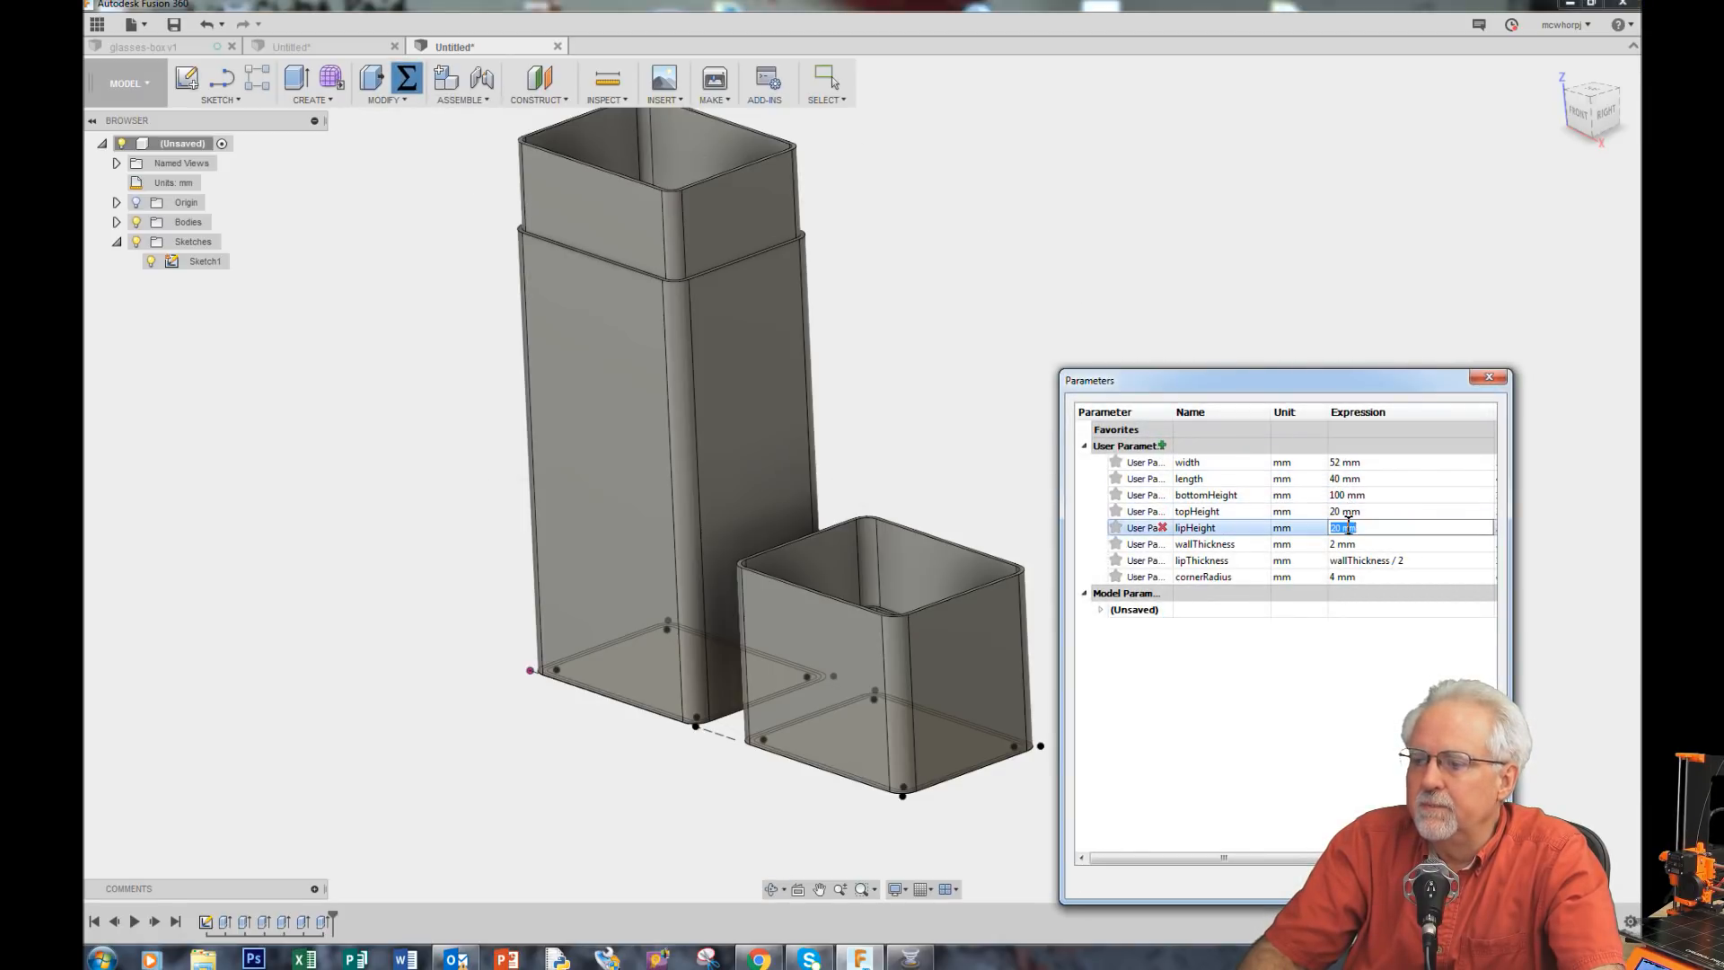
text(30)
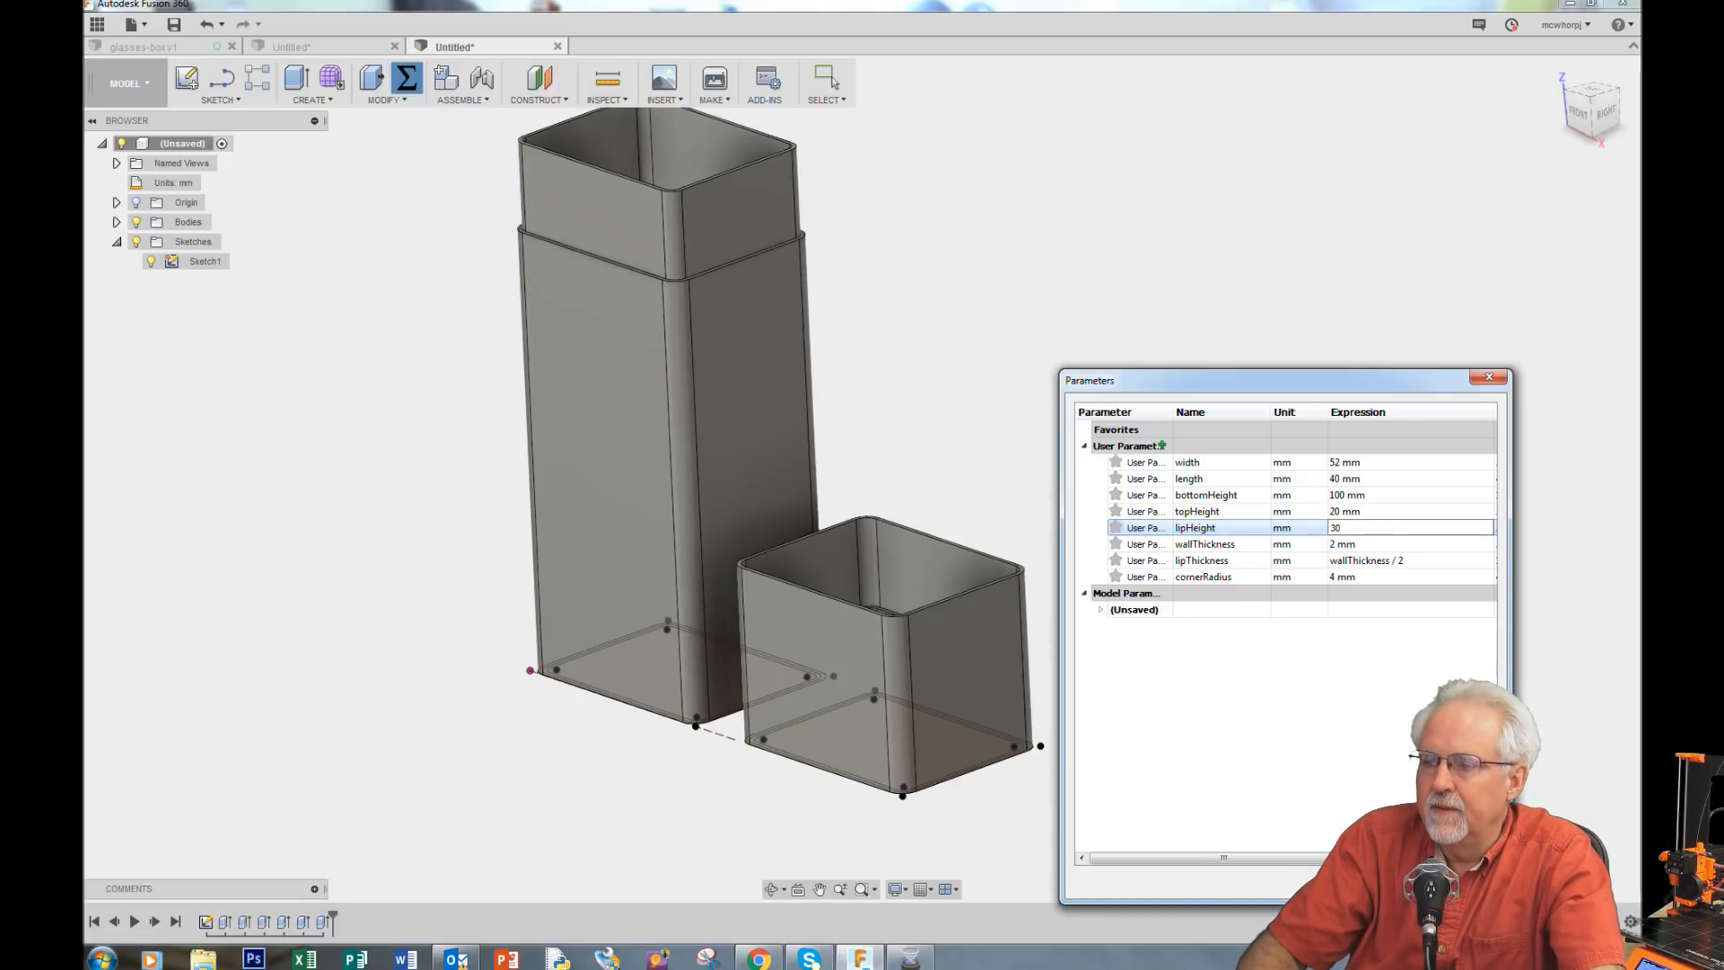
key(Return)
Step: Set the width parameter to 42 mm, the length to 32 mm and the lipHeight to 20 mm
scroll(1081, 197, down, 3)
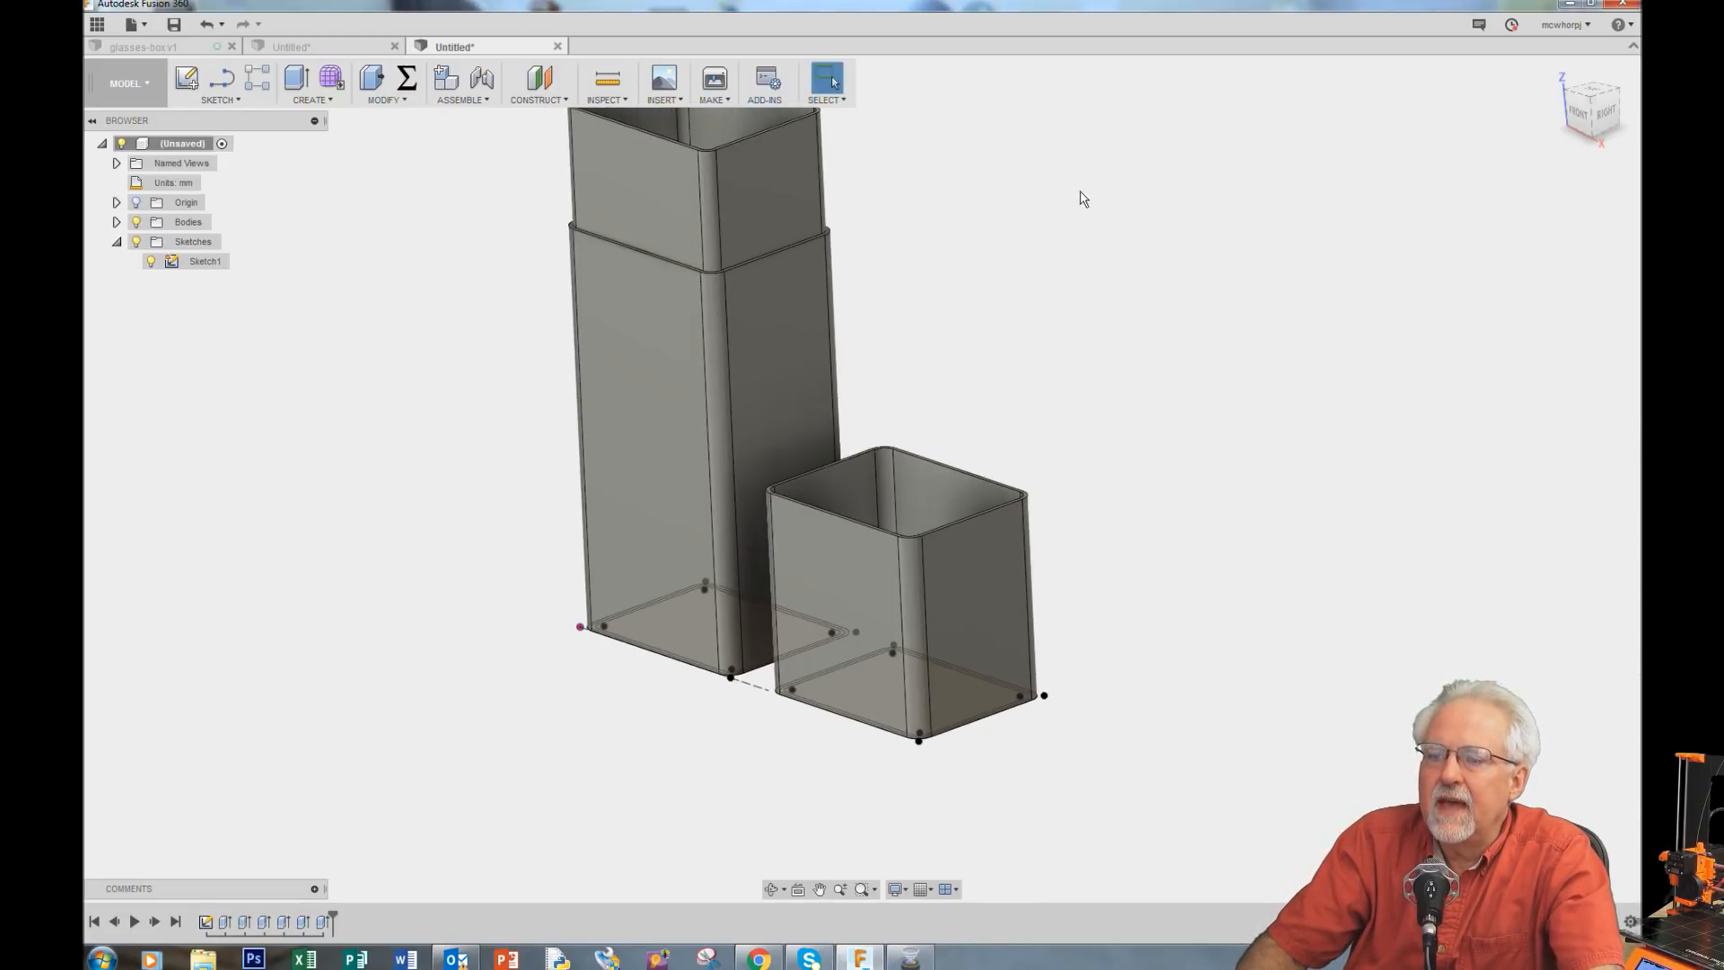
scroll(715, 716, down, 2)
scroll(804, 382, up, 2)
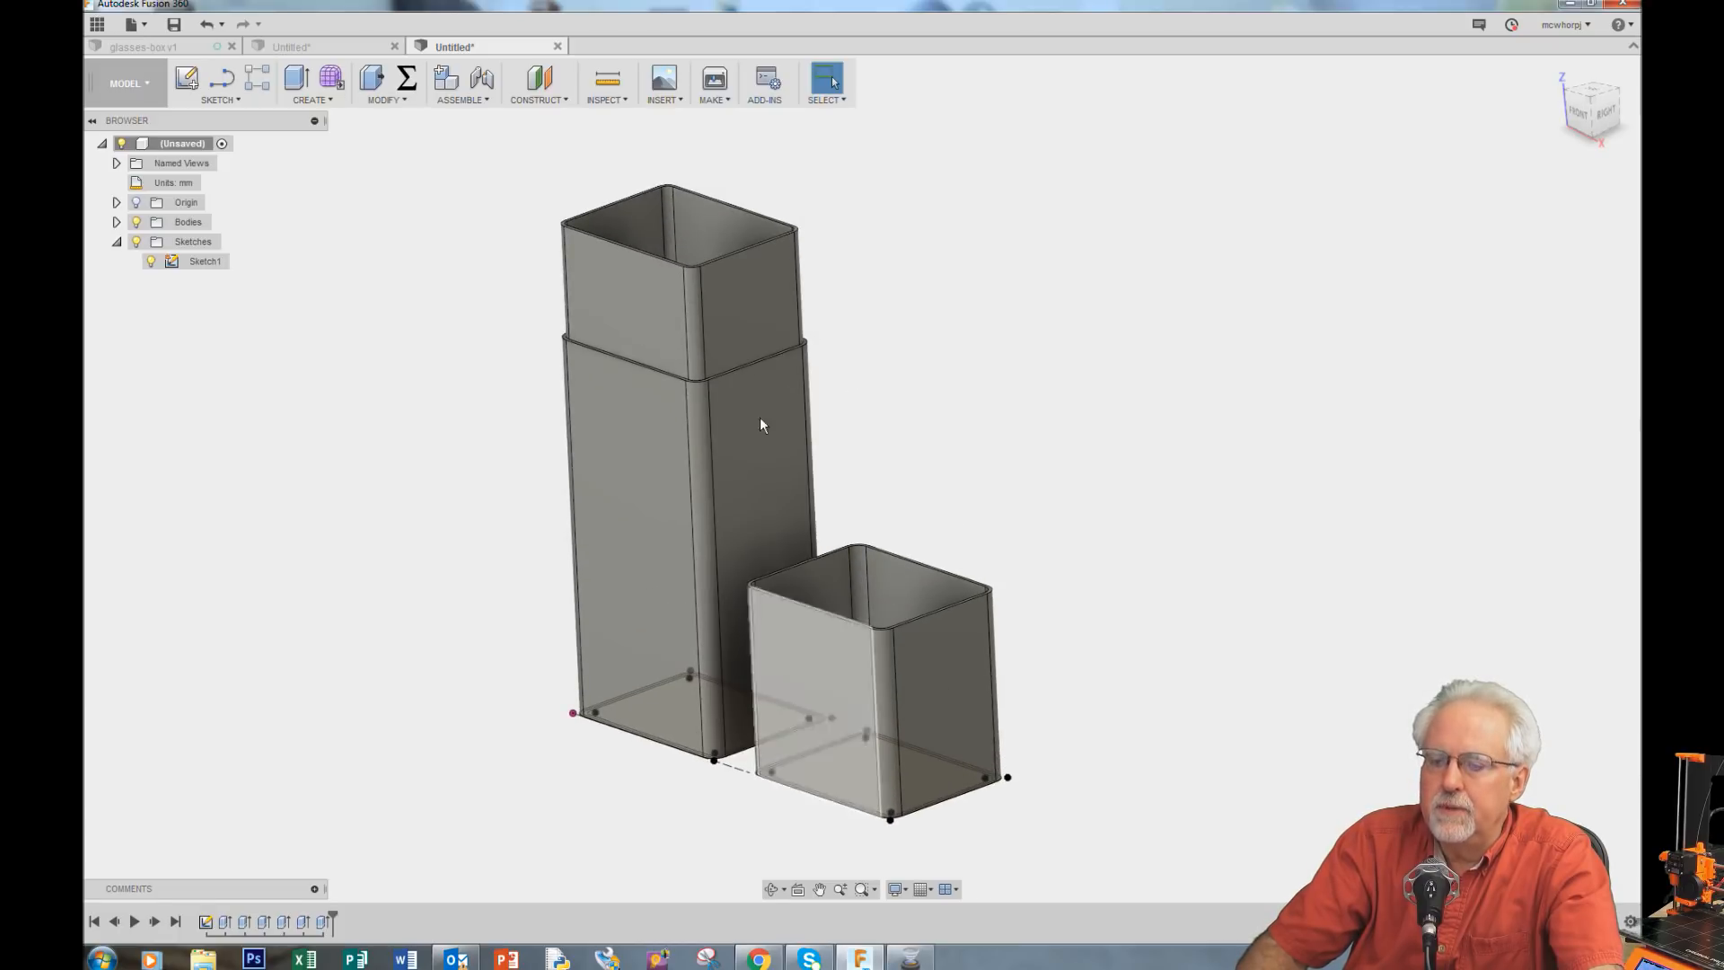
click(770, 889)
drag(1026, 452, 1027, 497)
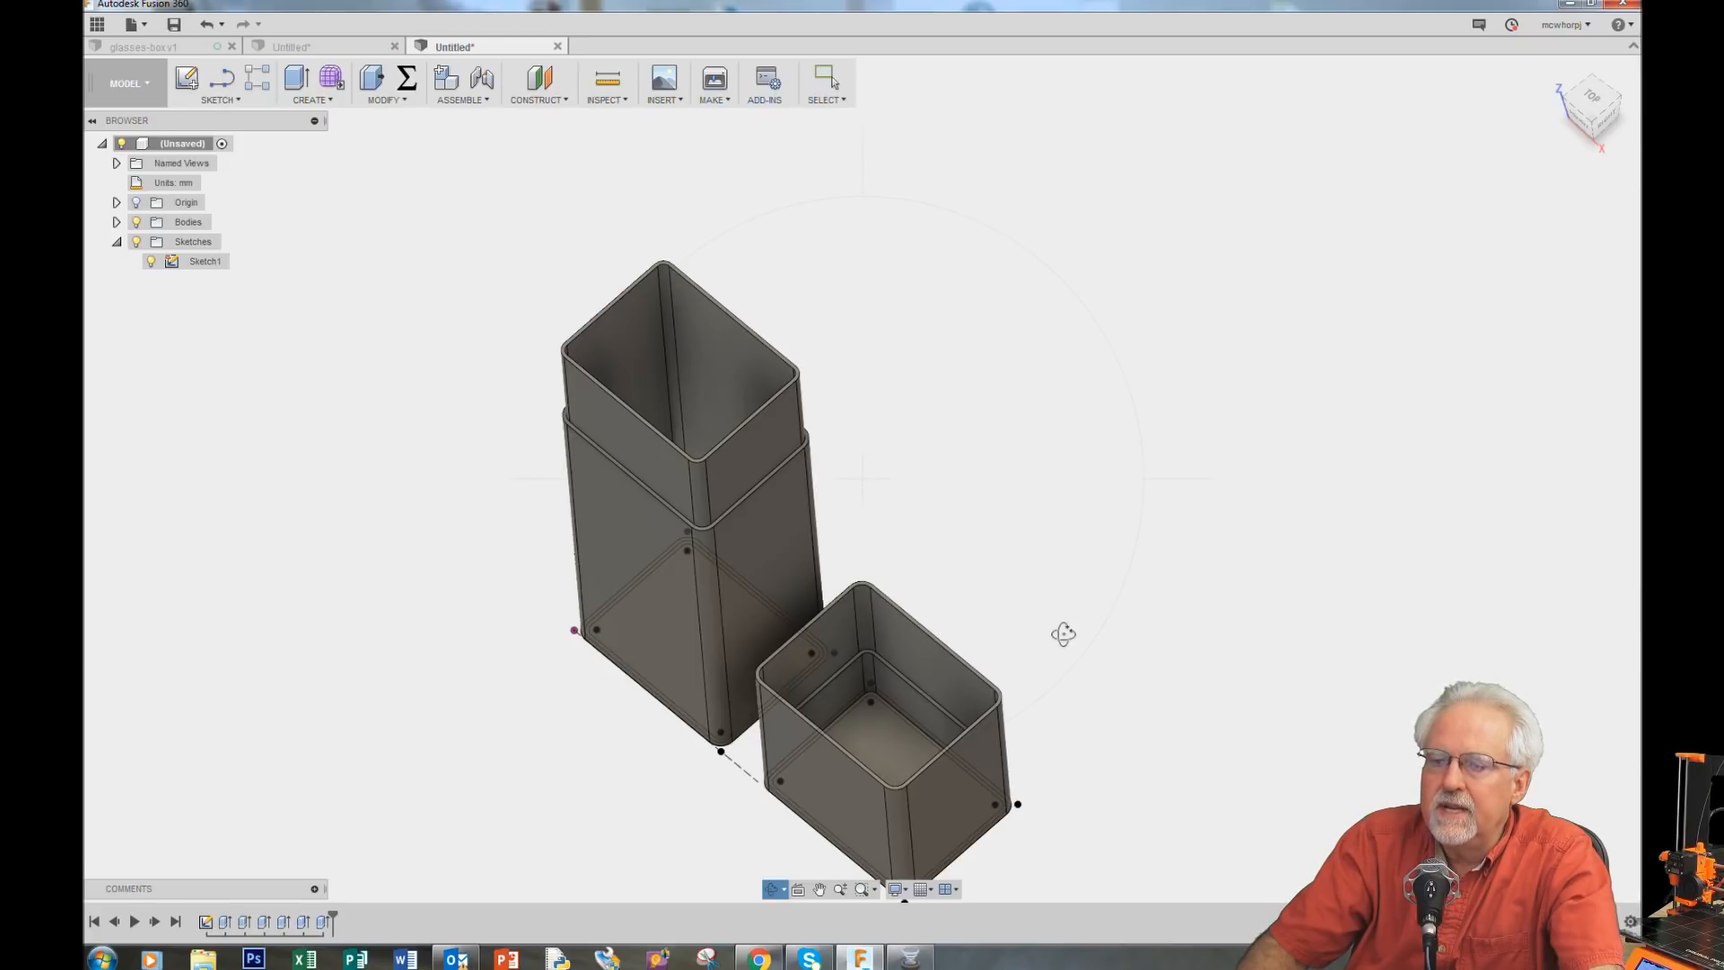
drag(1063, 634, 1104, 538)
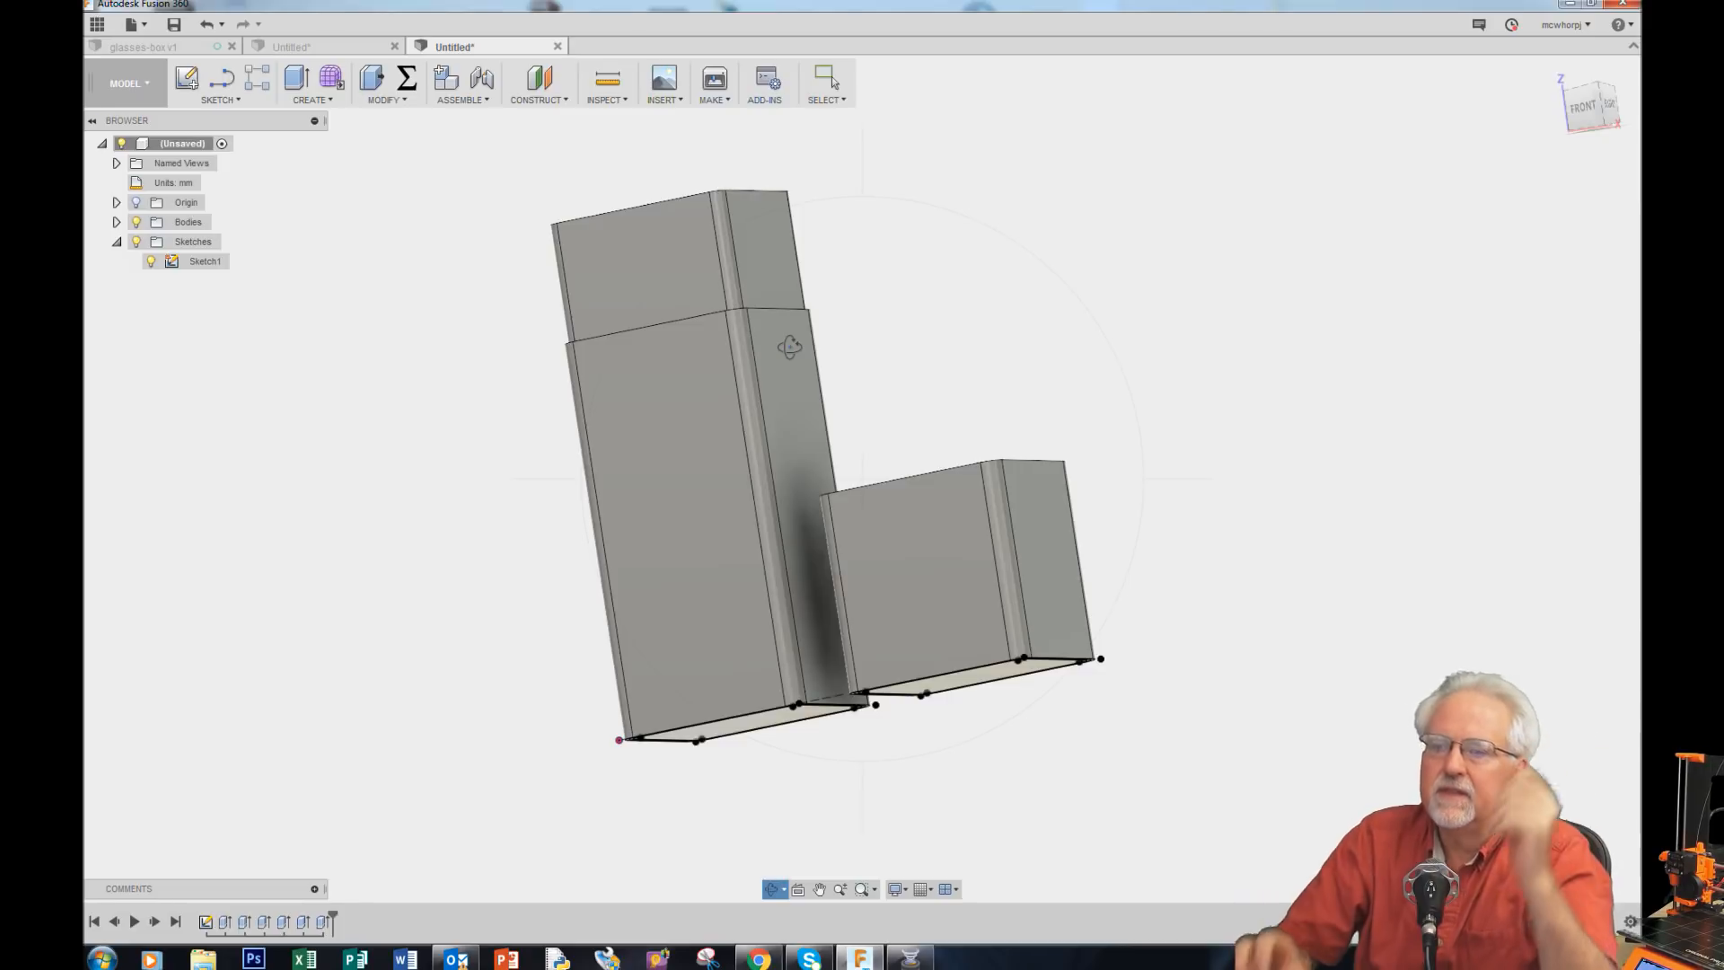
click(407, 79)
double_click(1344, 462)
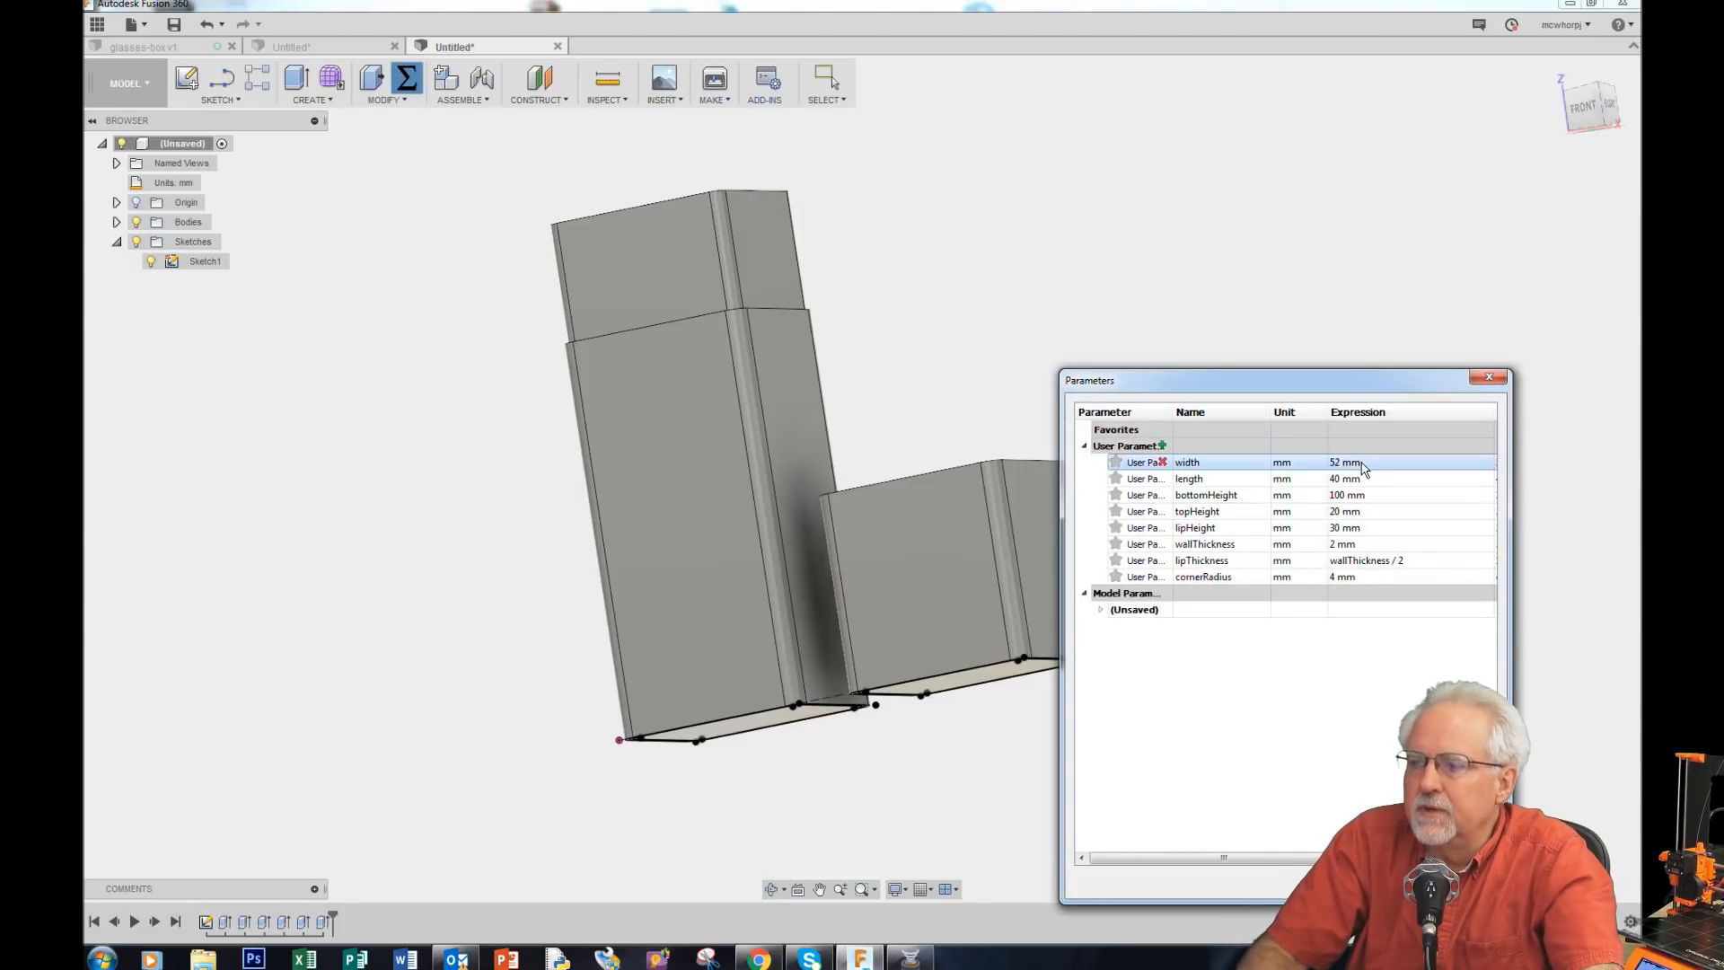
text(42)
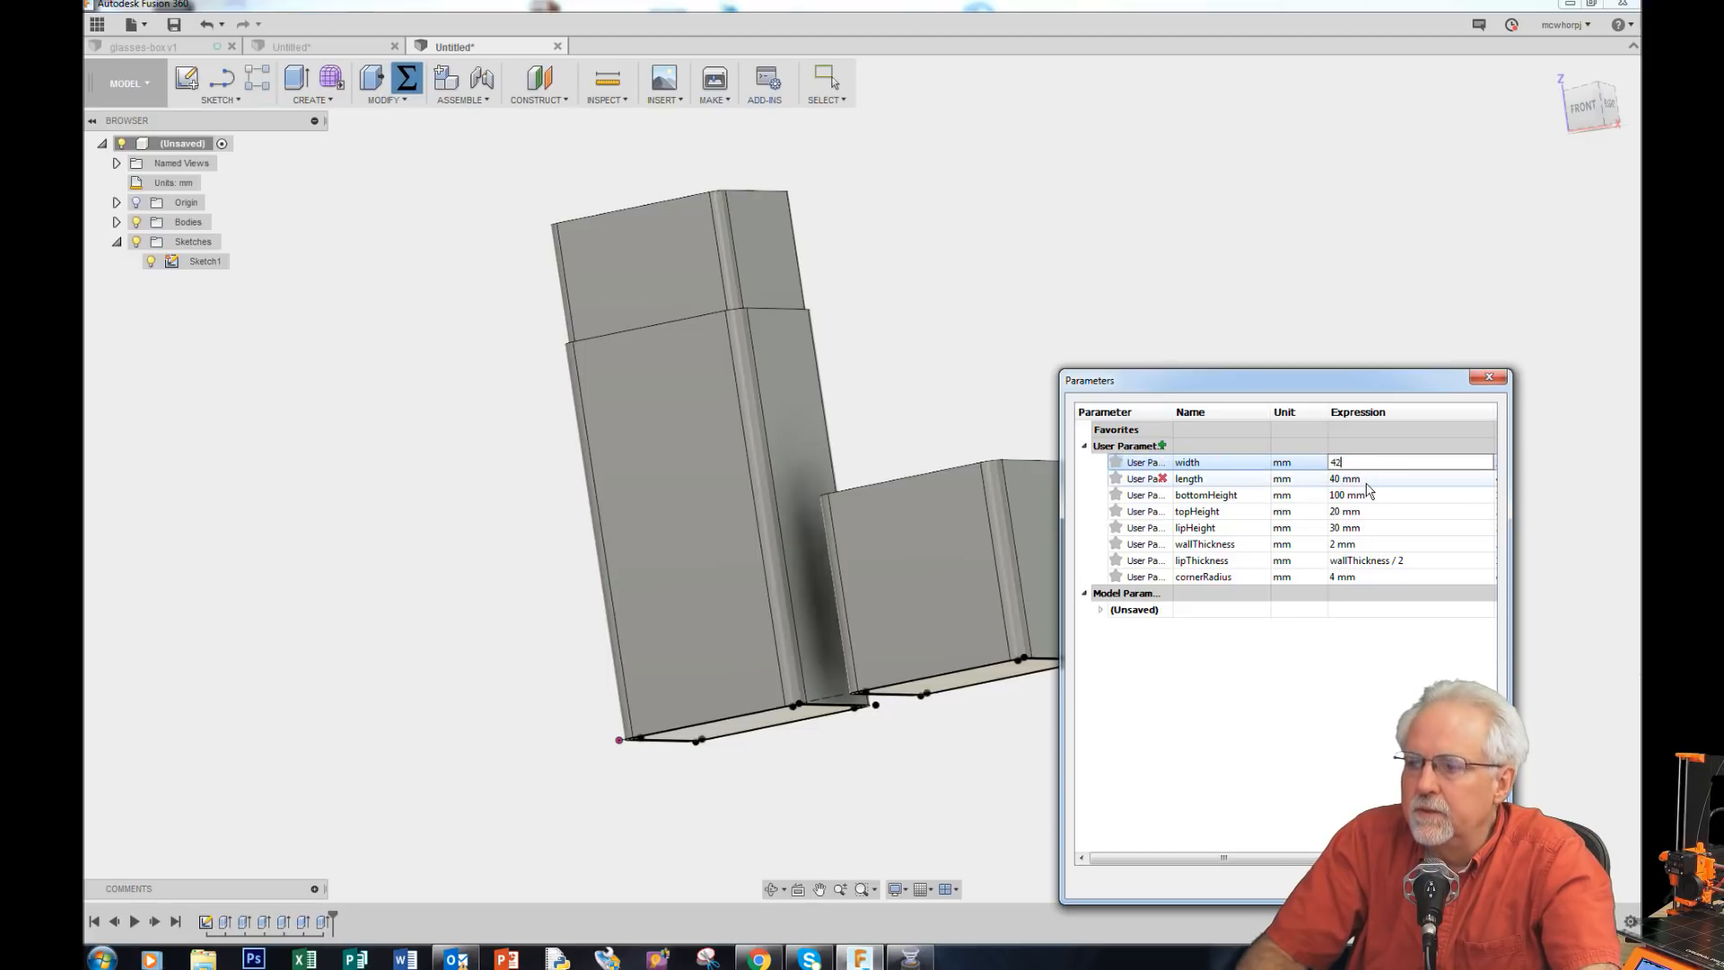
double_click(1367, 478)
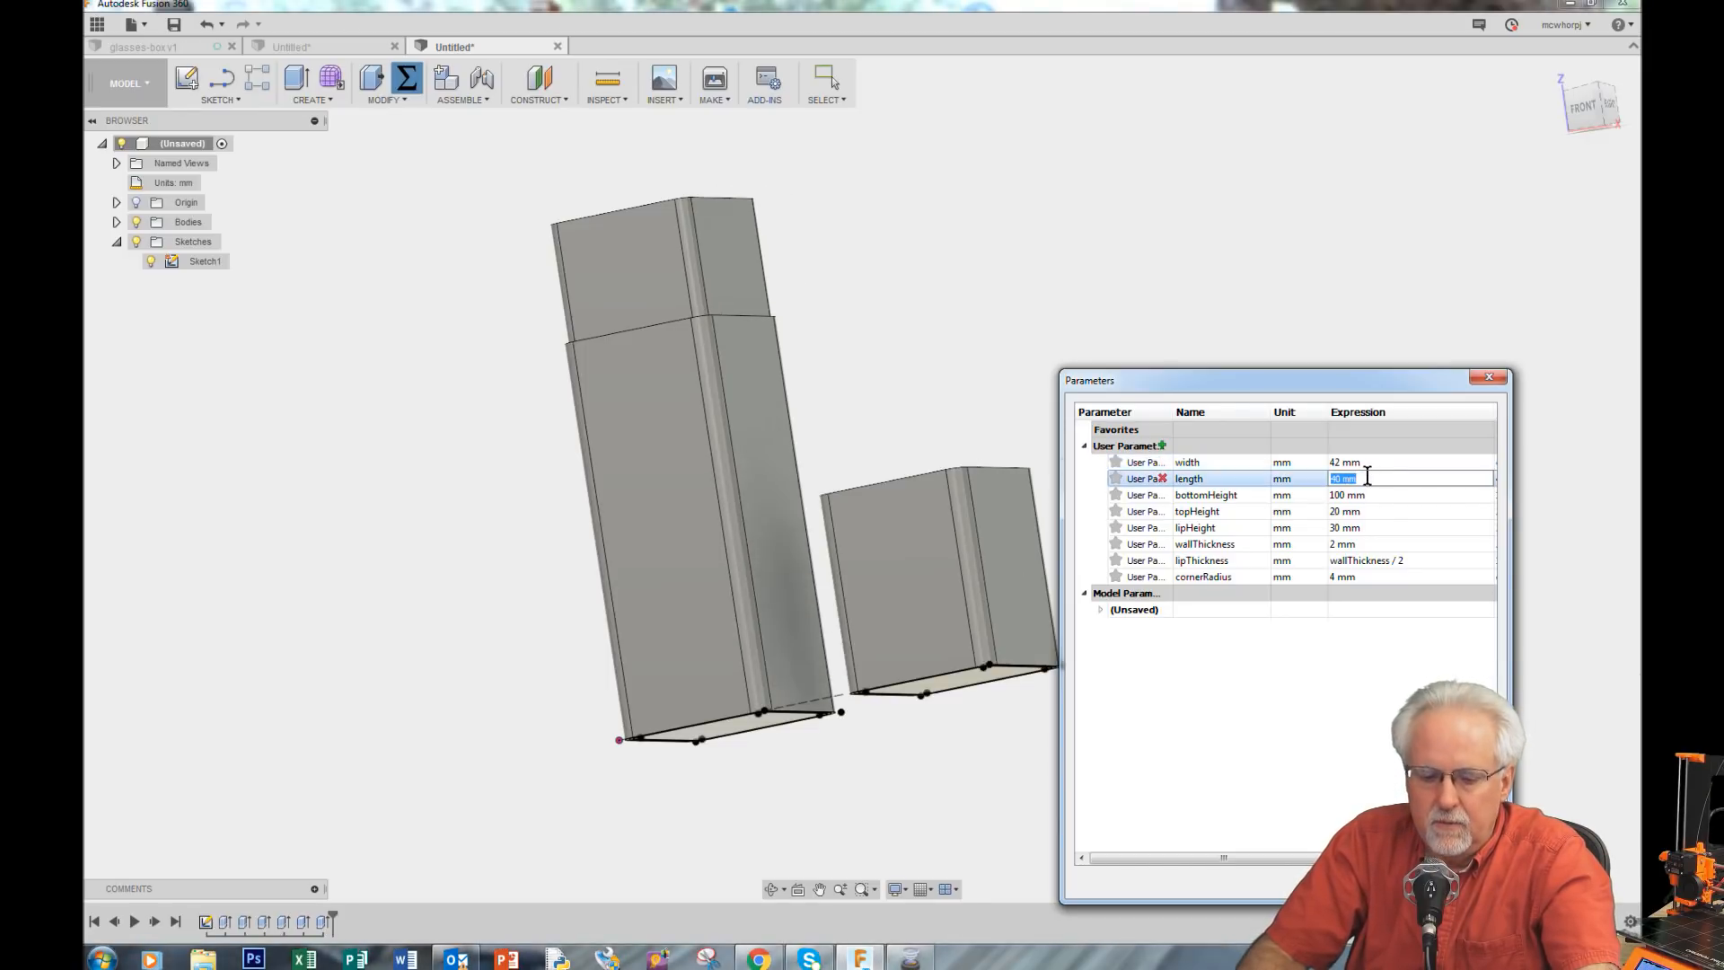
double_click(1371, 528)
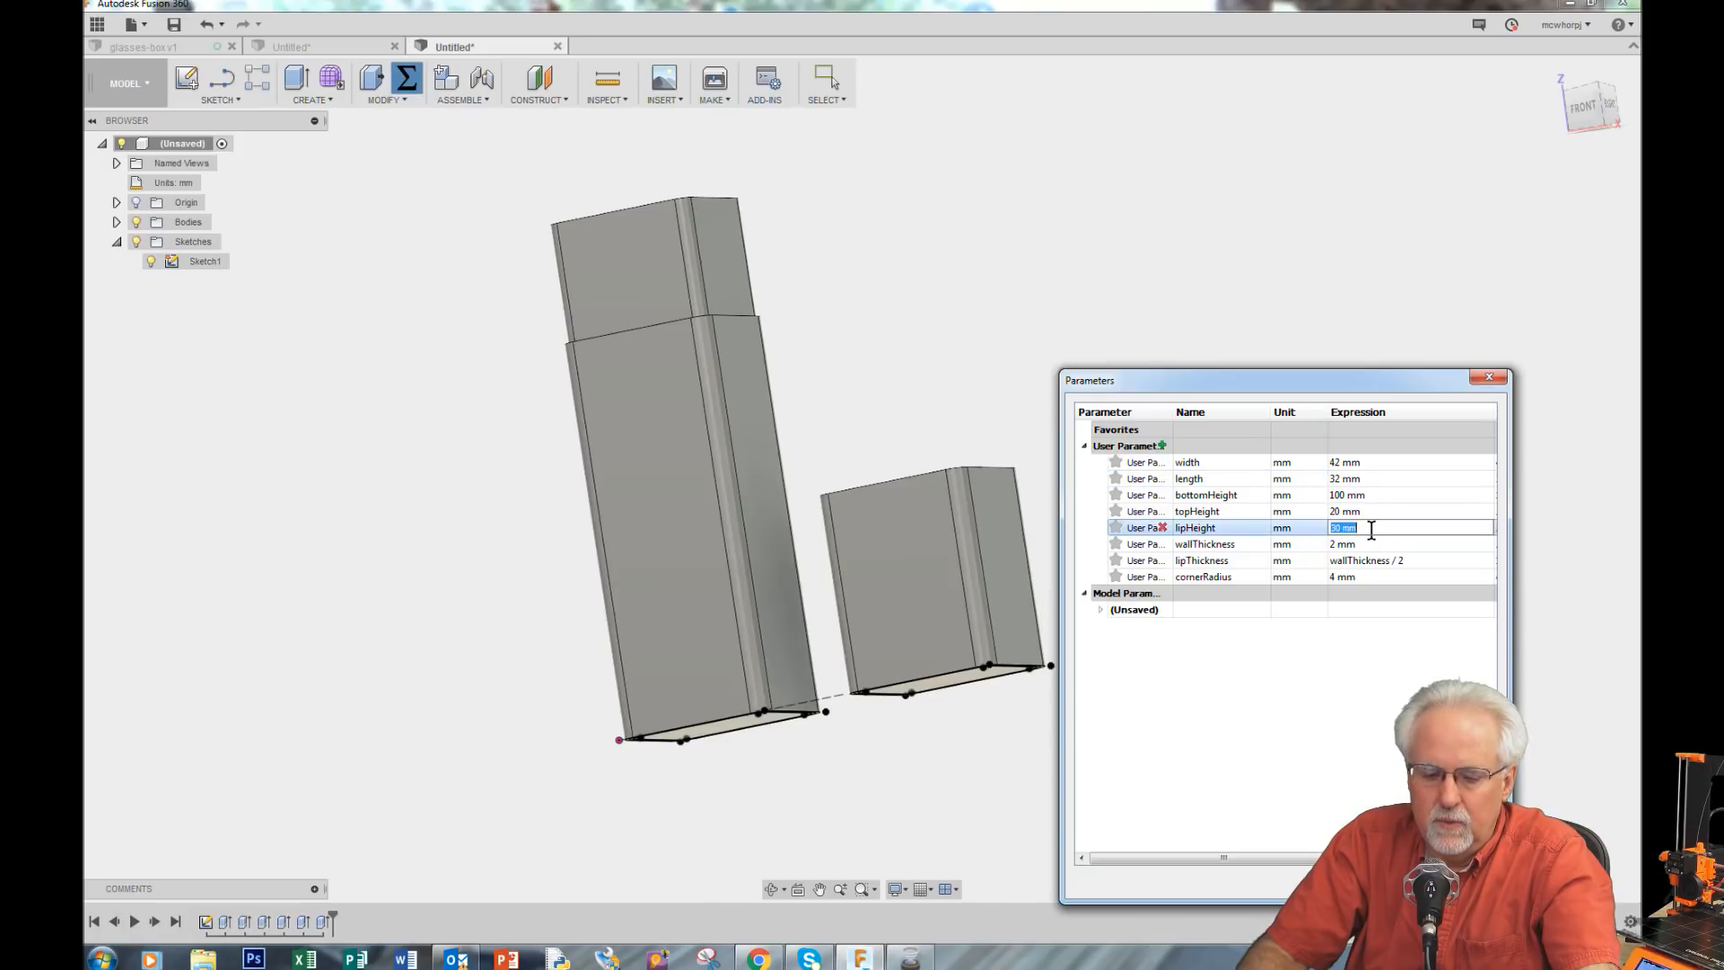
text(20)
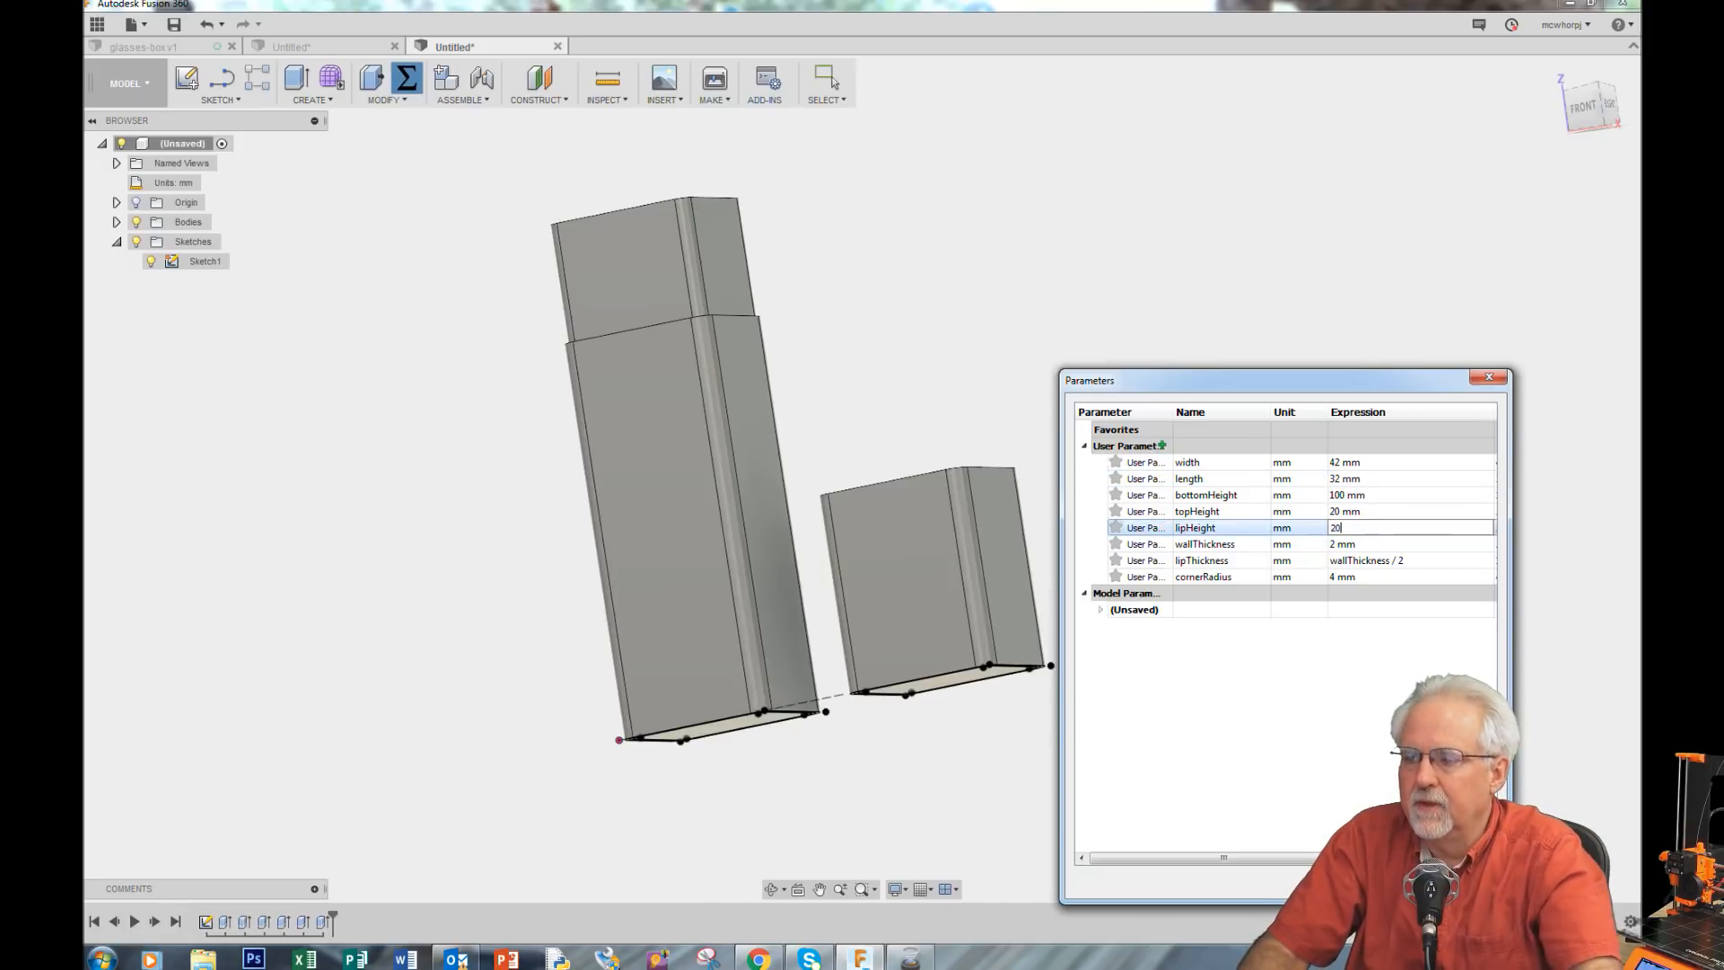
key(Return)
key(Return)
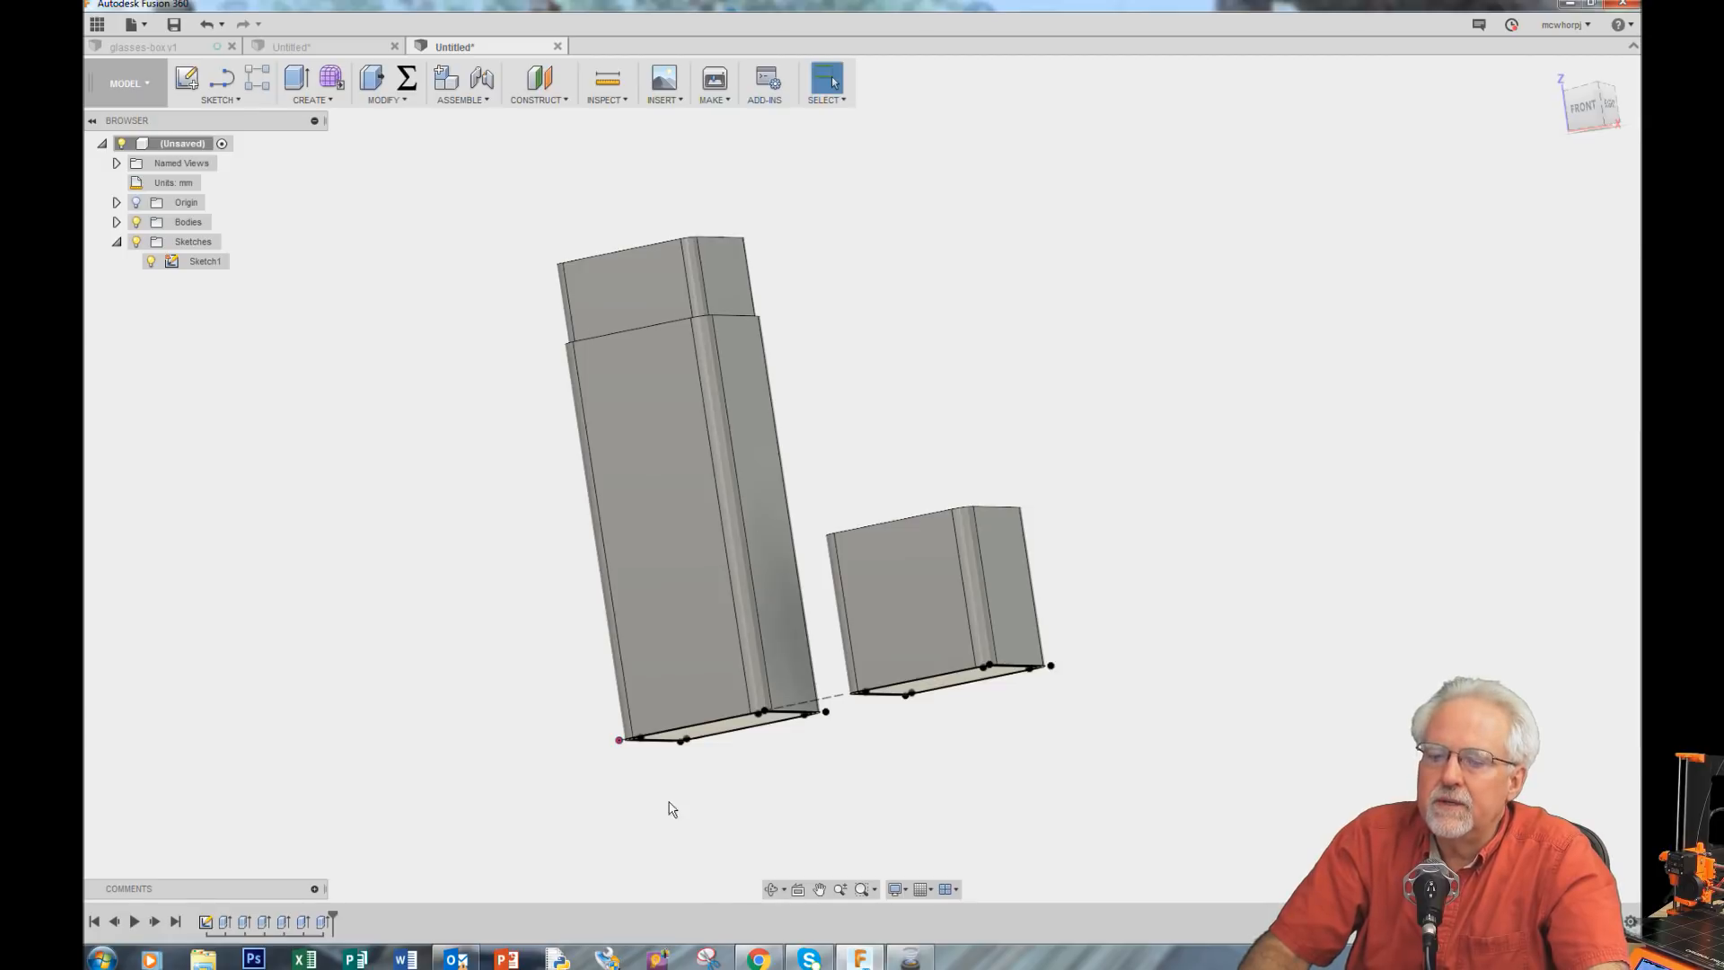
Step: Set the cornerRadius user parameter to 8 mm
click(771, 889)
drag(970, 300, 1012, 539)
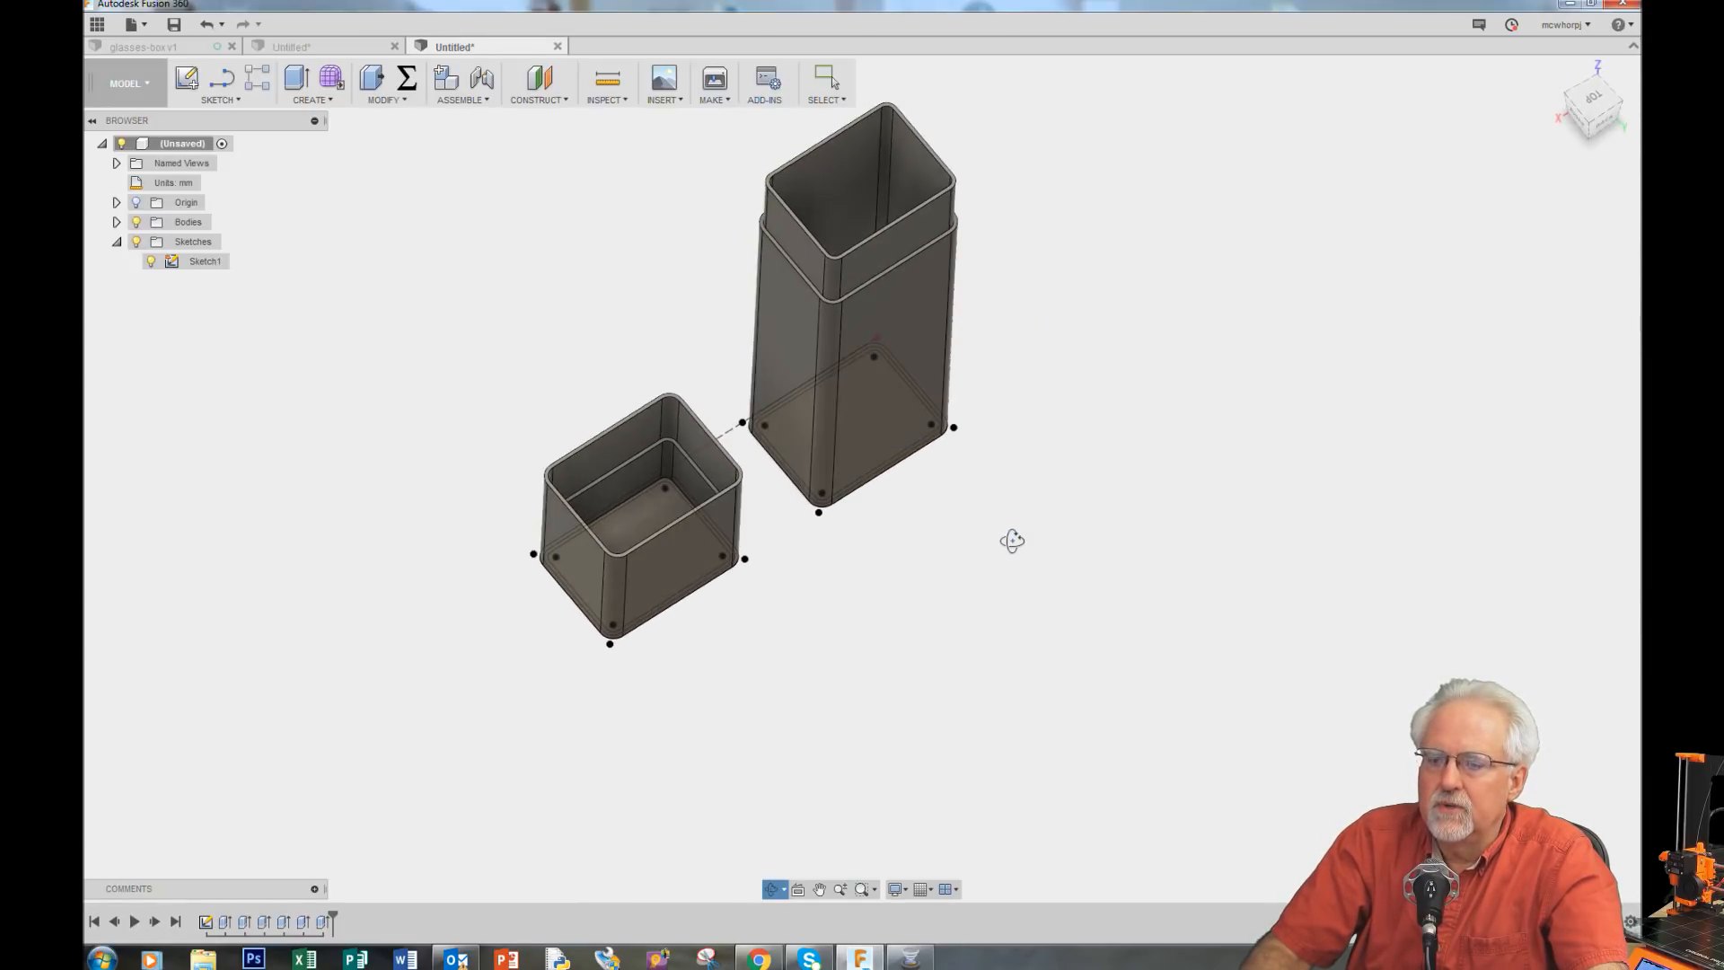
click(407, 78)
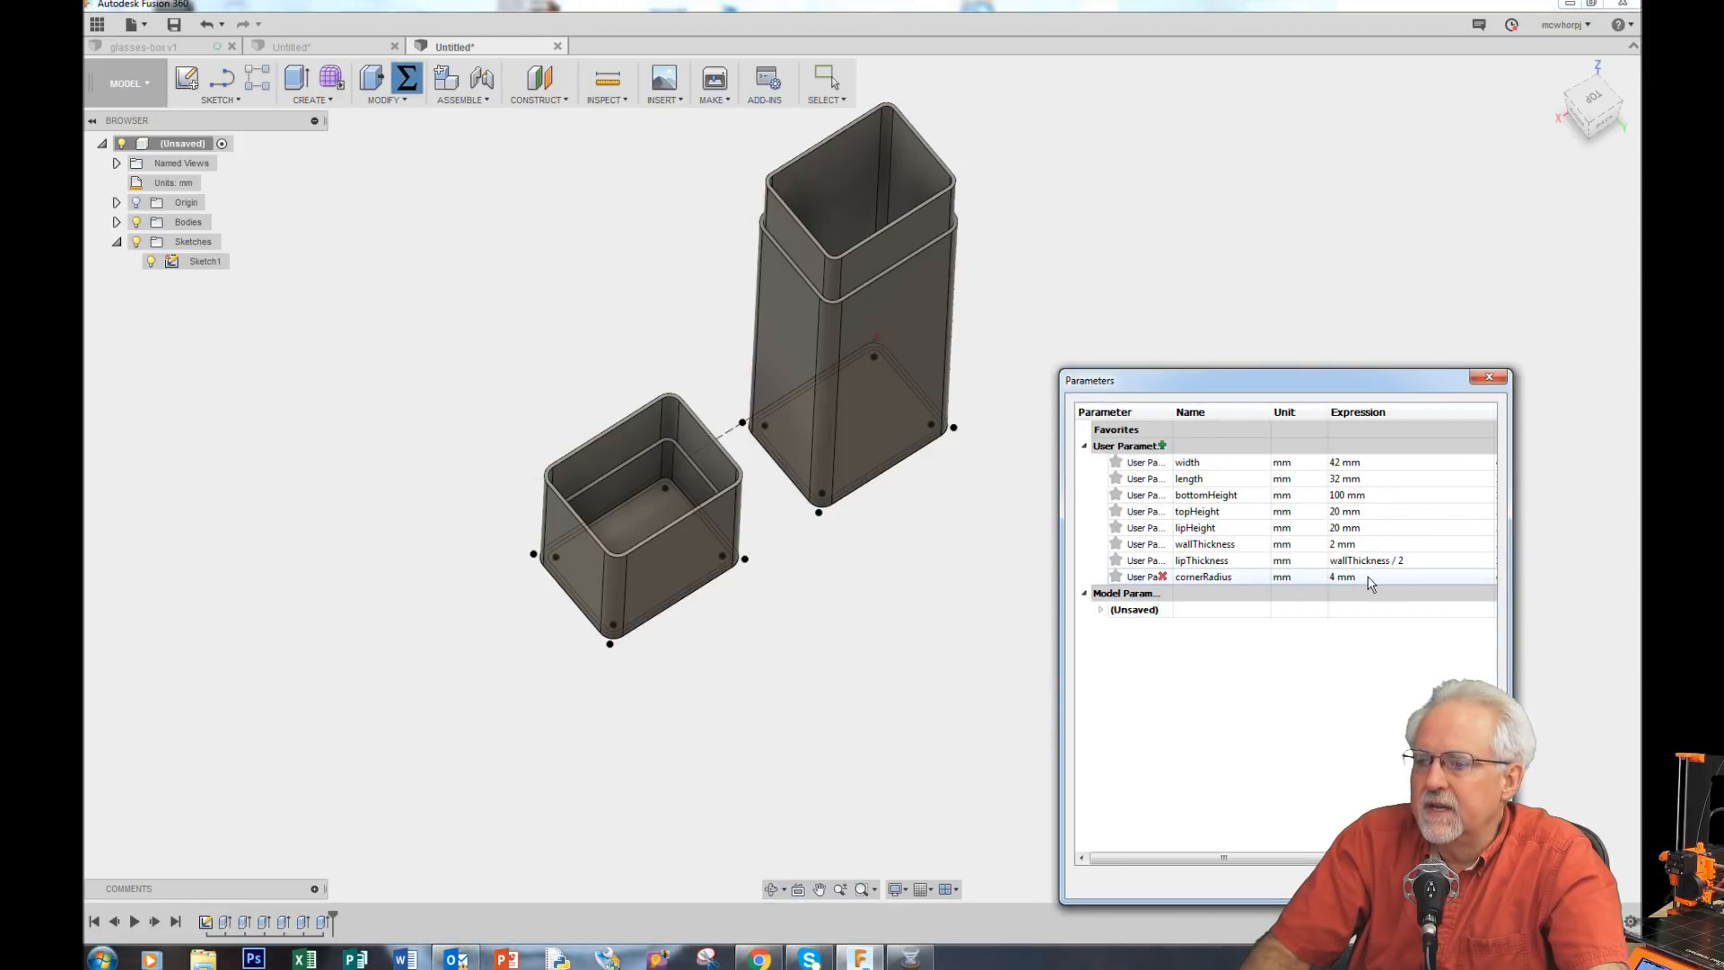
double_click(1366, 576)
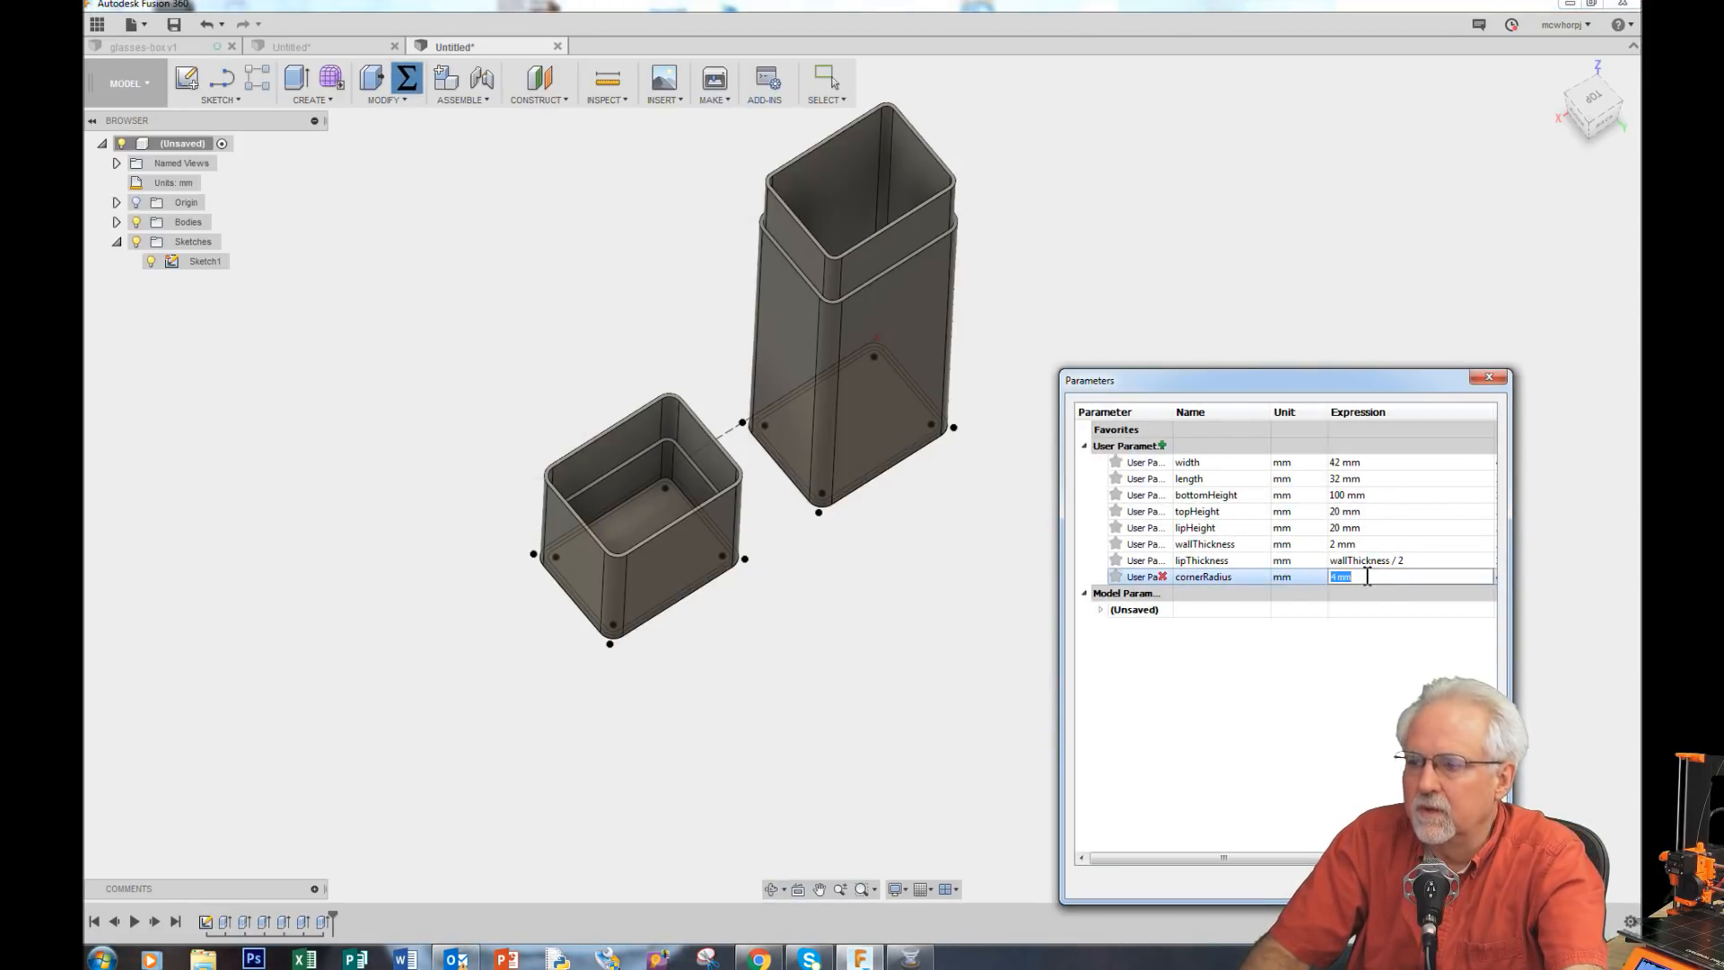
text(8)
key(Return)
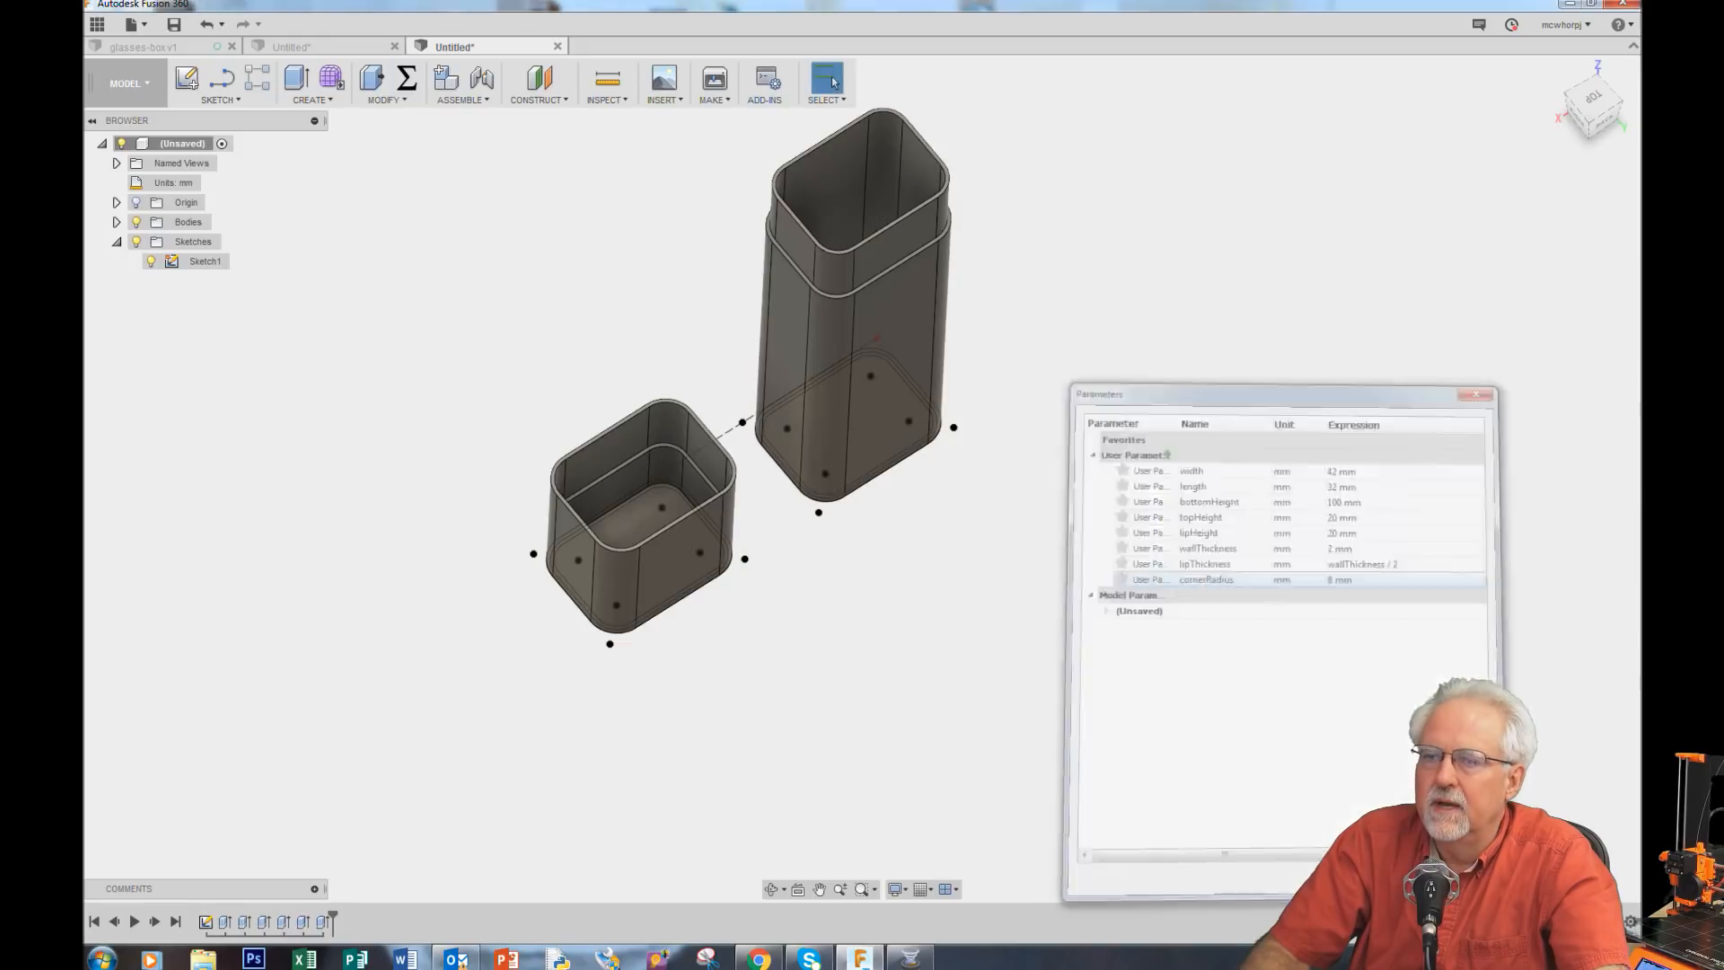
Step: Set the wallThickness user parameter to 6 mm
click(771, 888)
drag(827, 700, 858, 791)
drag(787, 514, 930, 533)
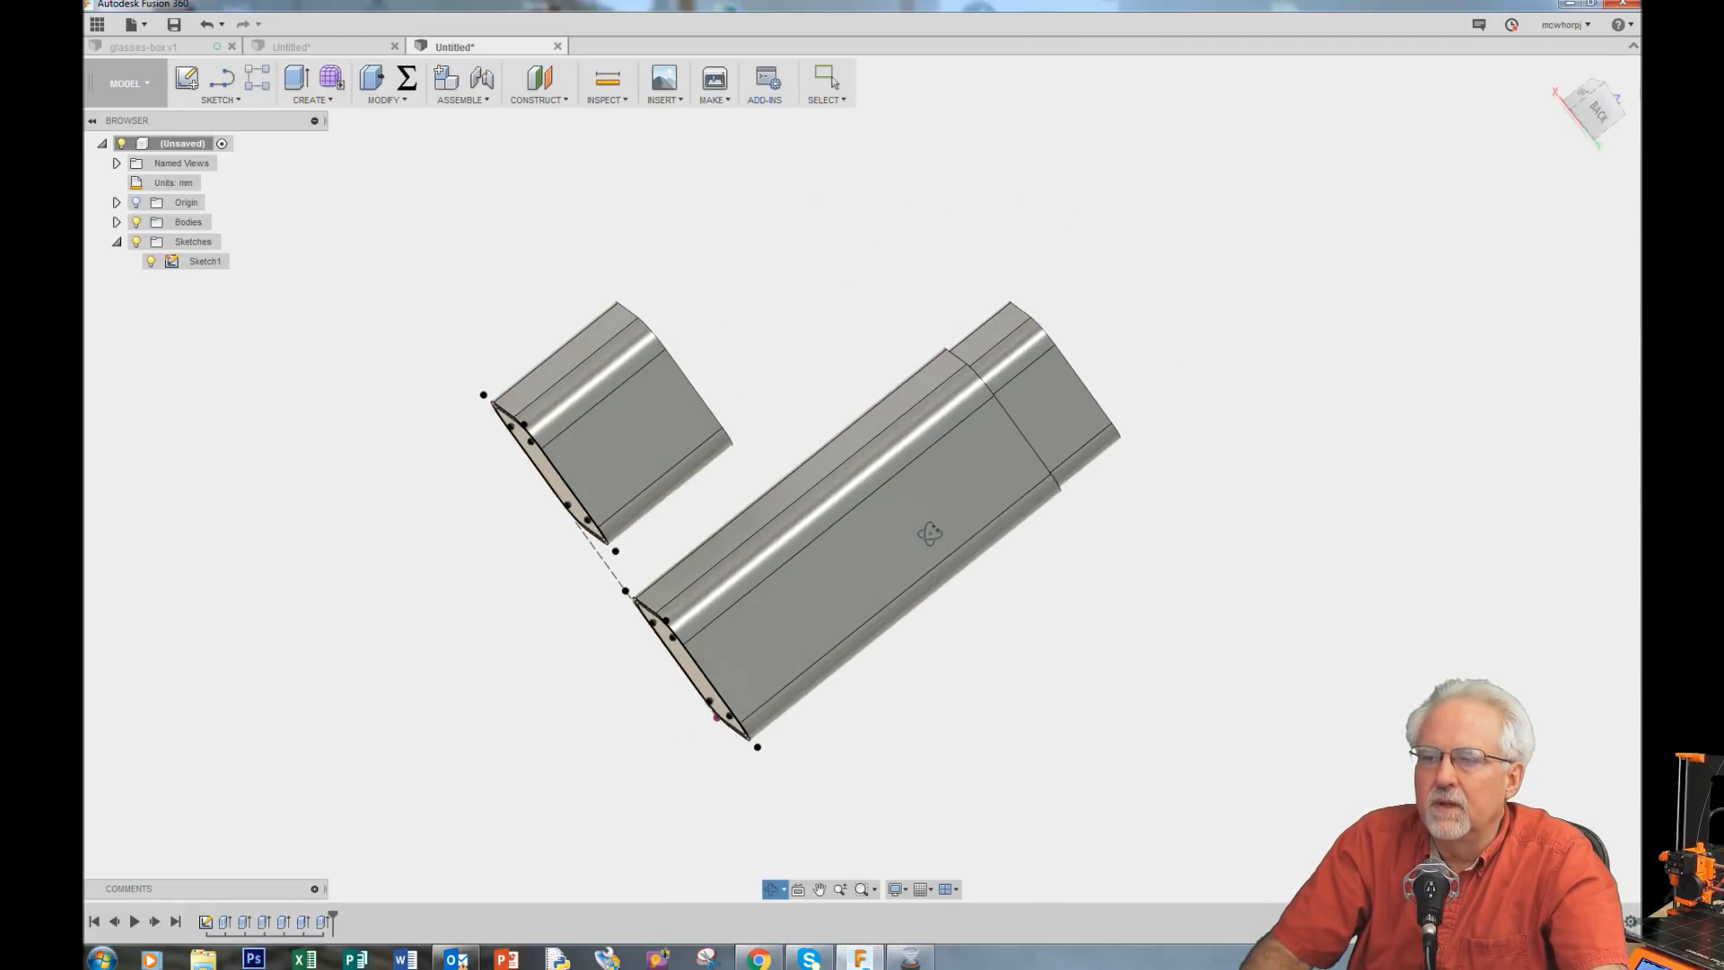
drag(718, 499, 392, 512)
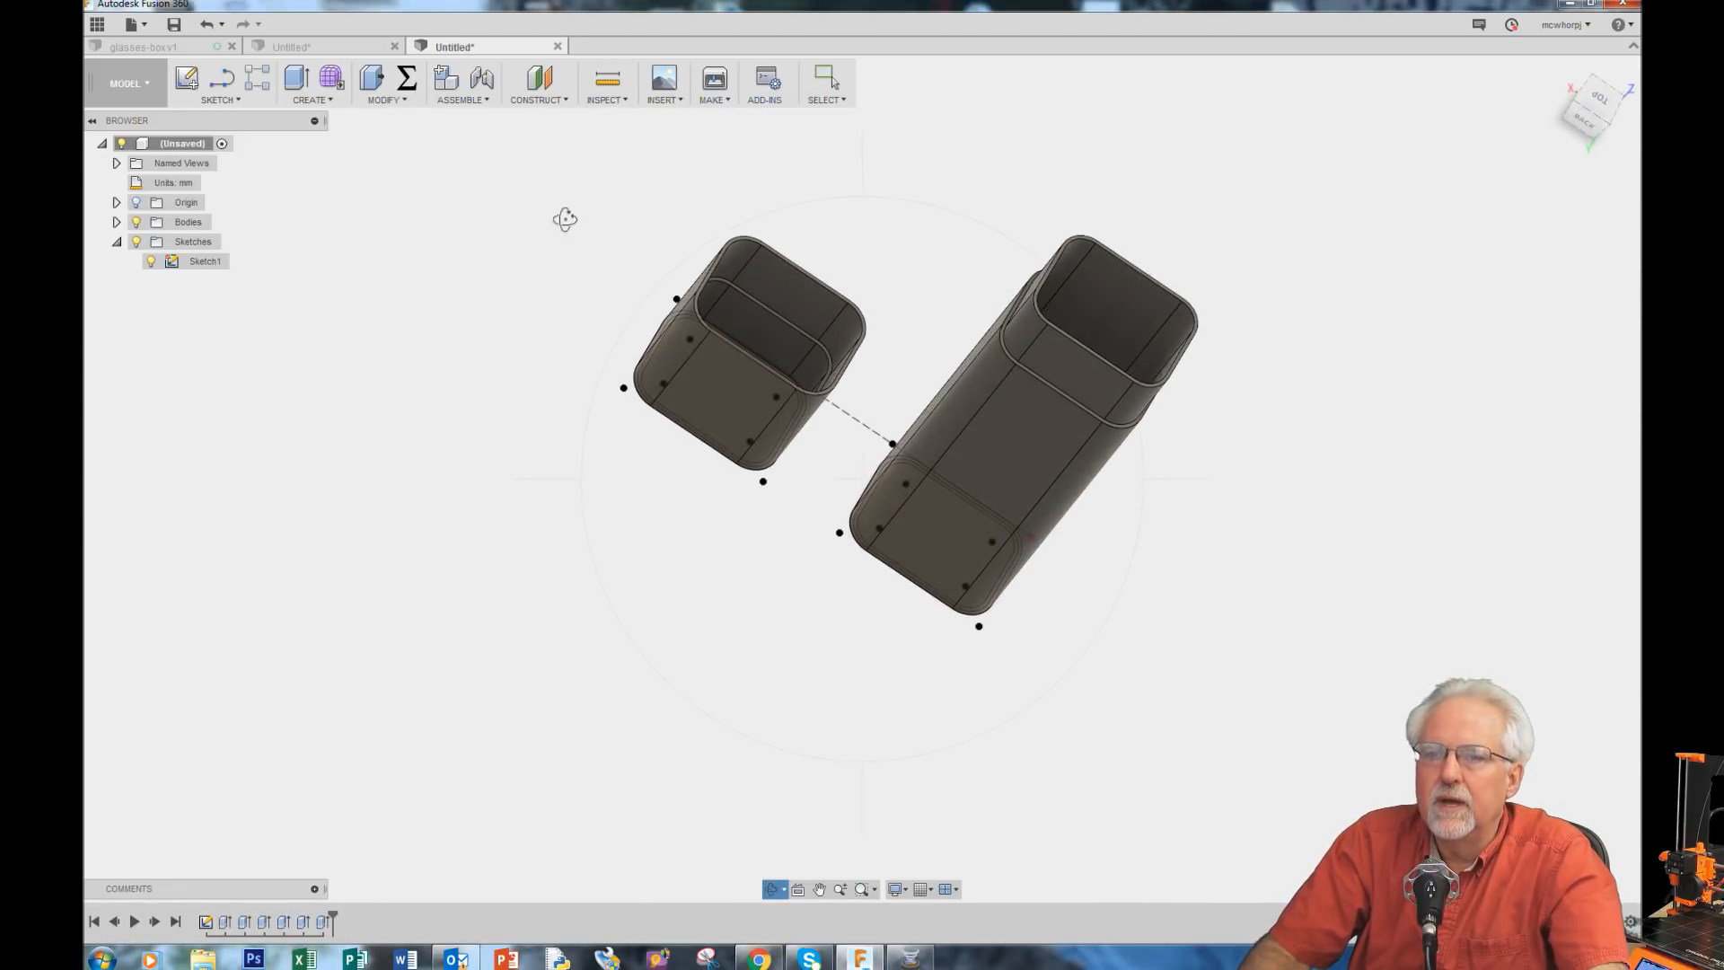
click(407, 79)
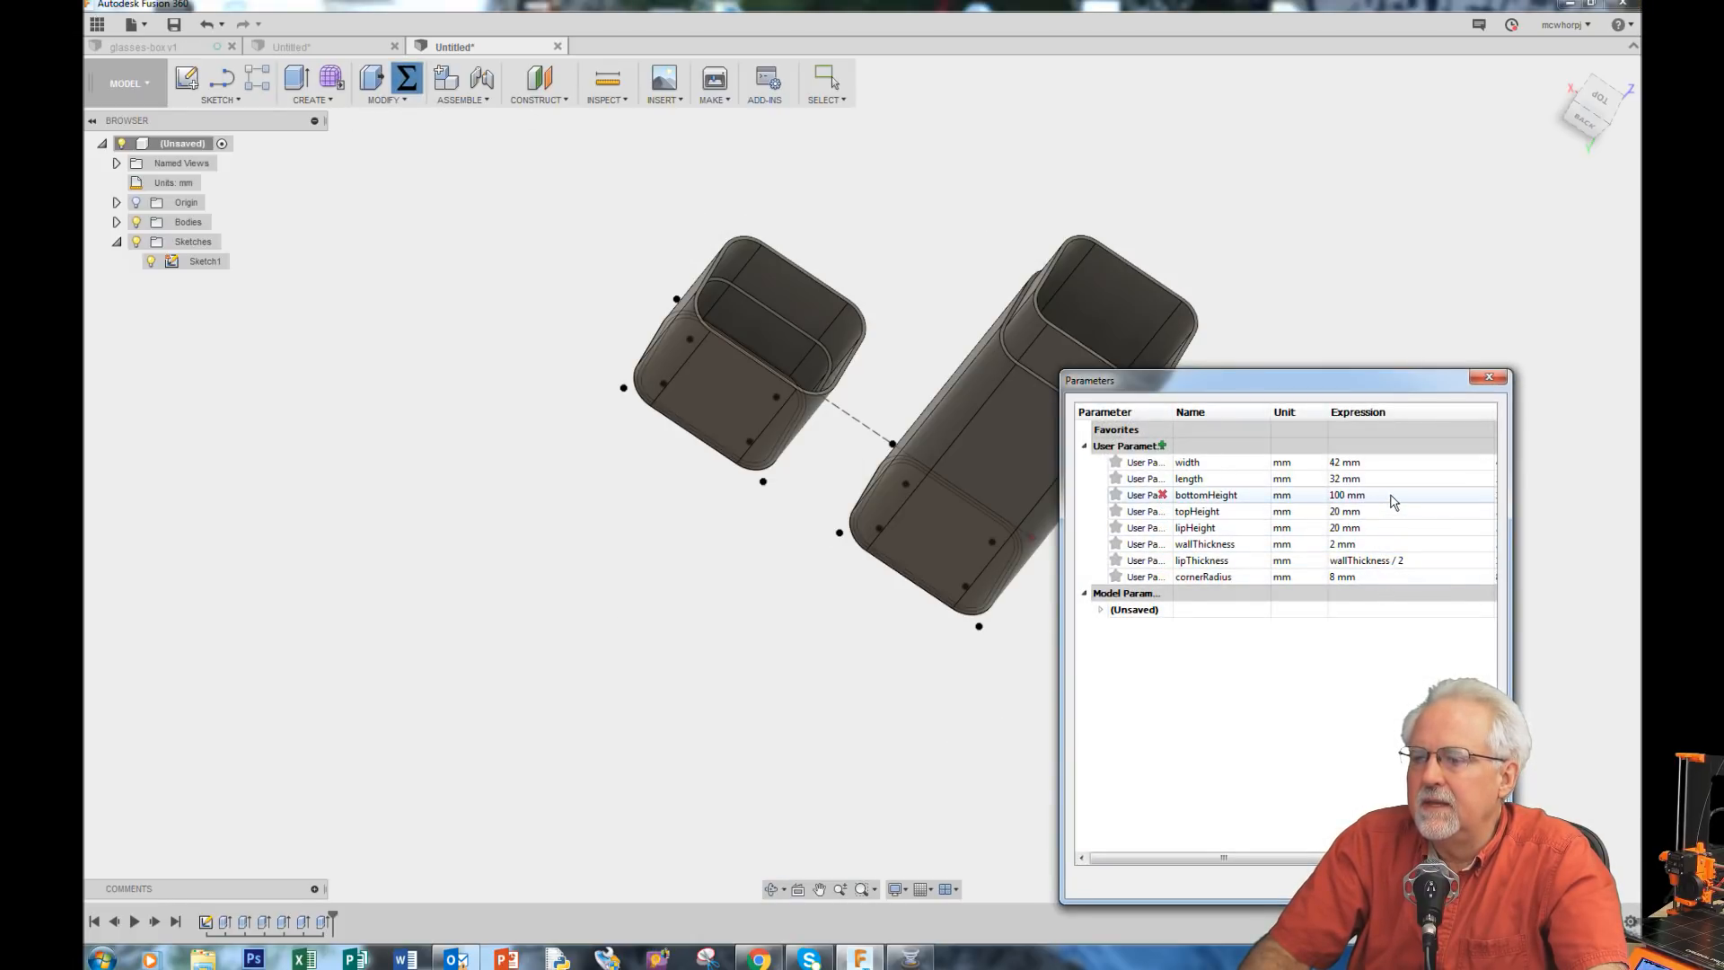
click(1389, 544)
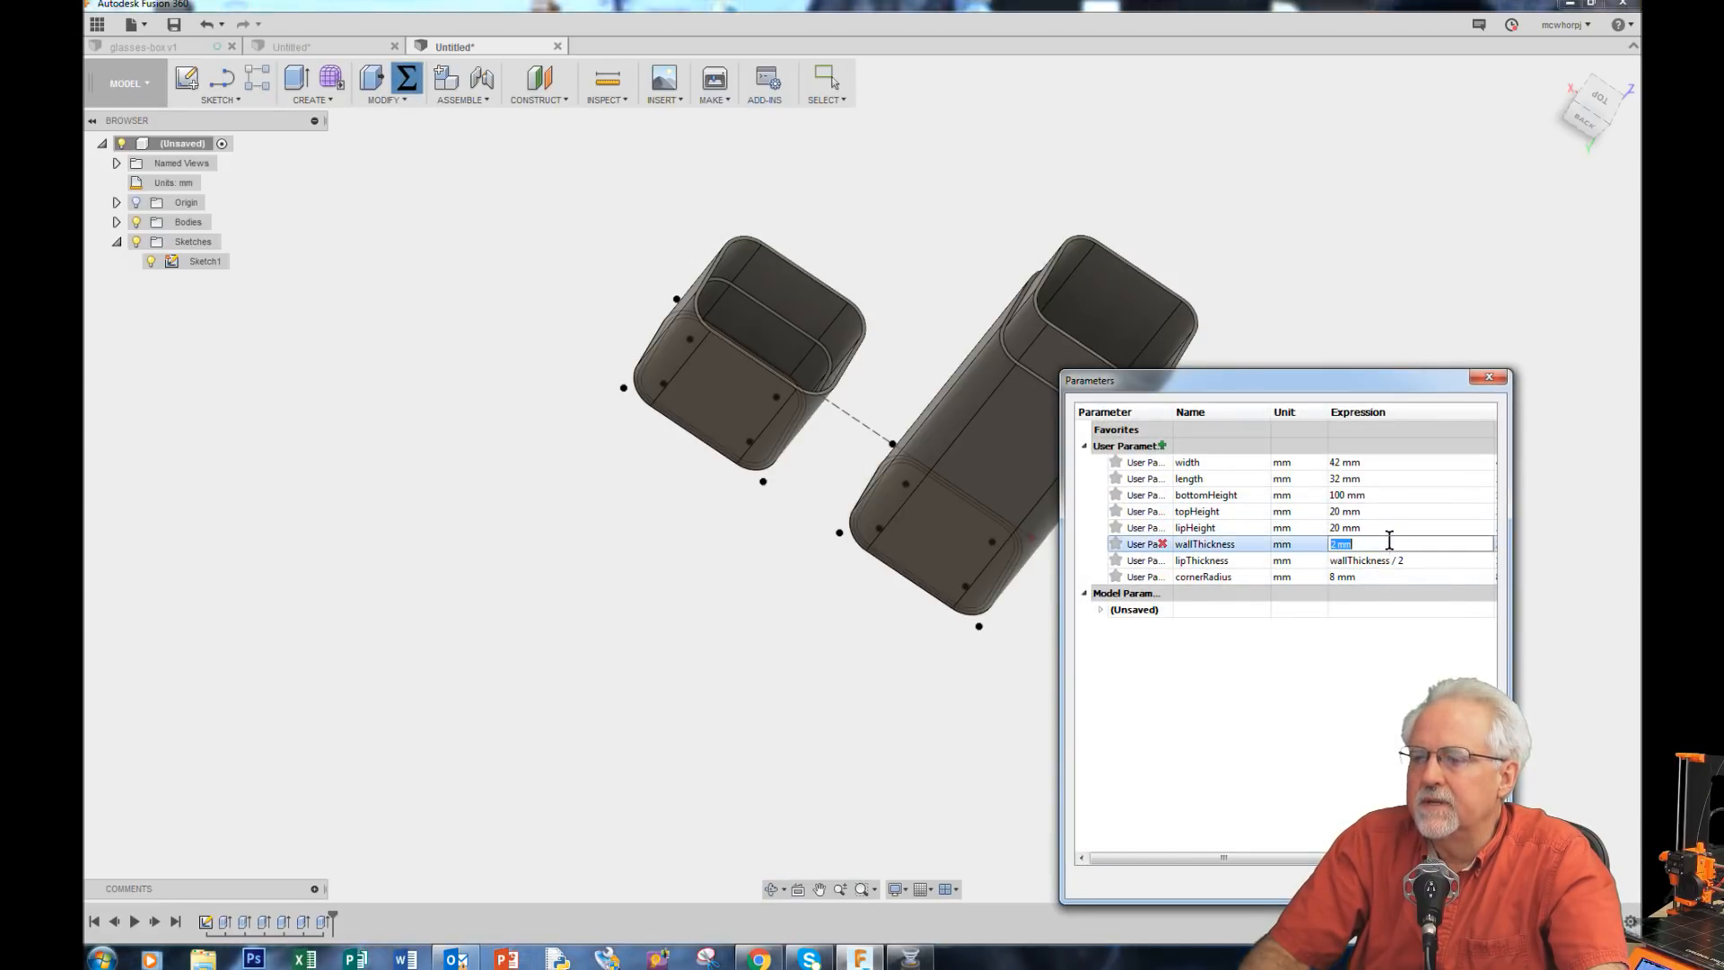
text(6)
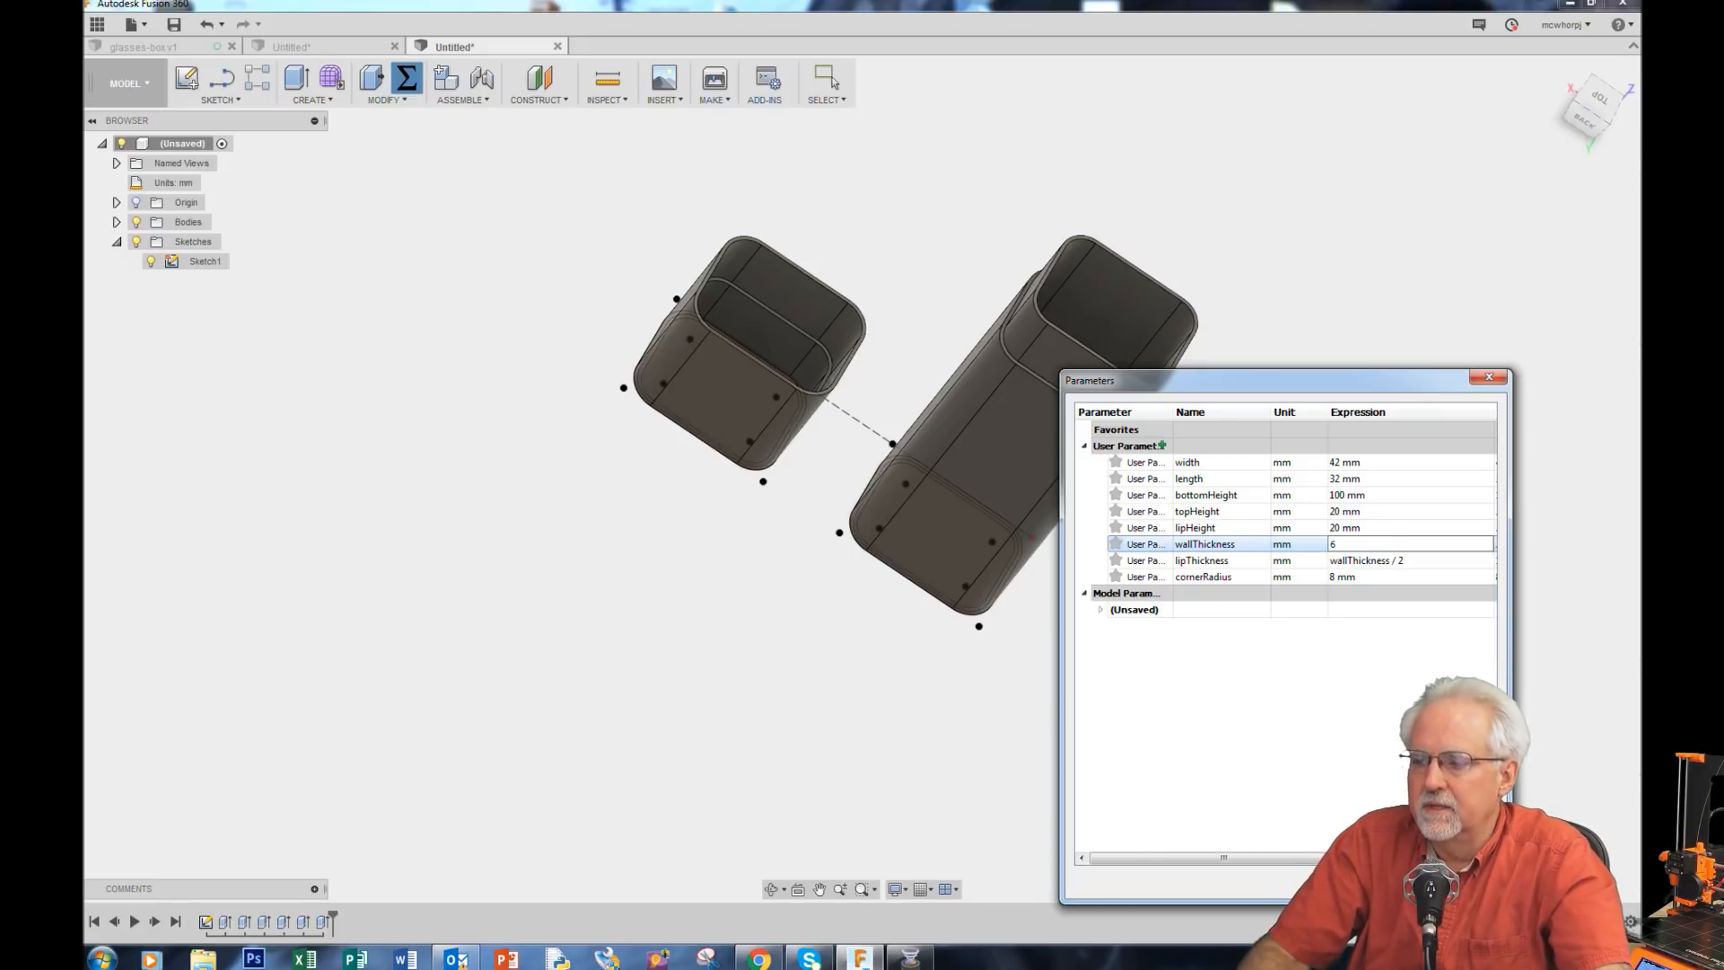
key(Return)
key(Return)
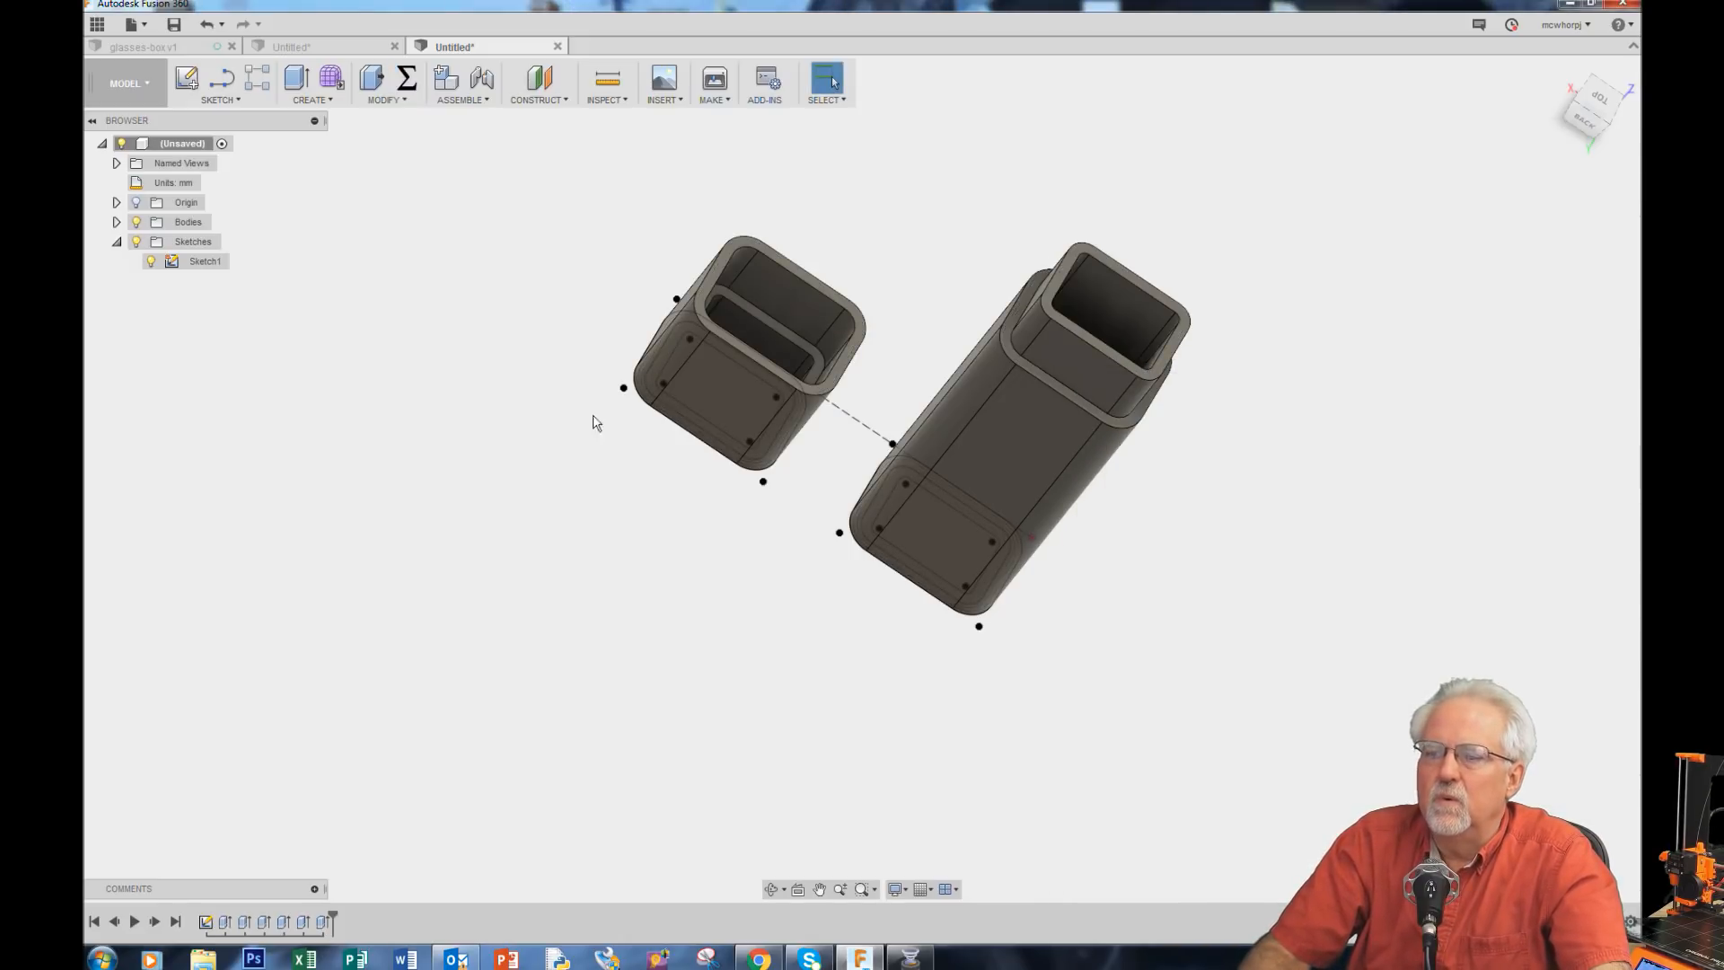
Step: Set the wallThickness user parameter to 3 mm
click(770, 889)
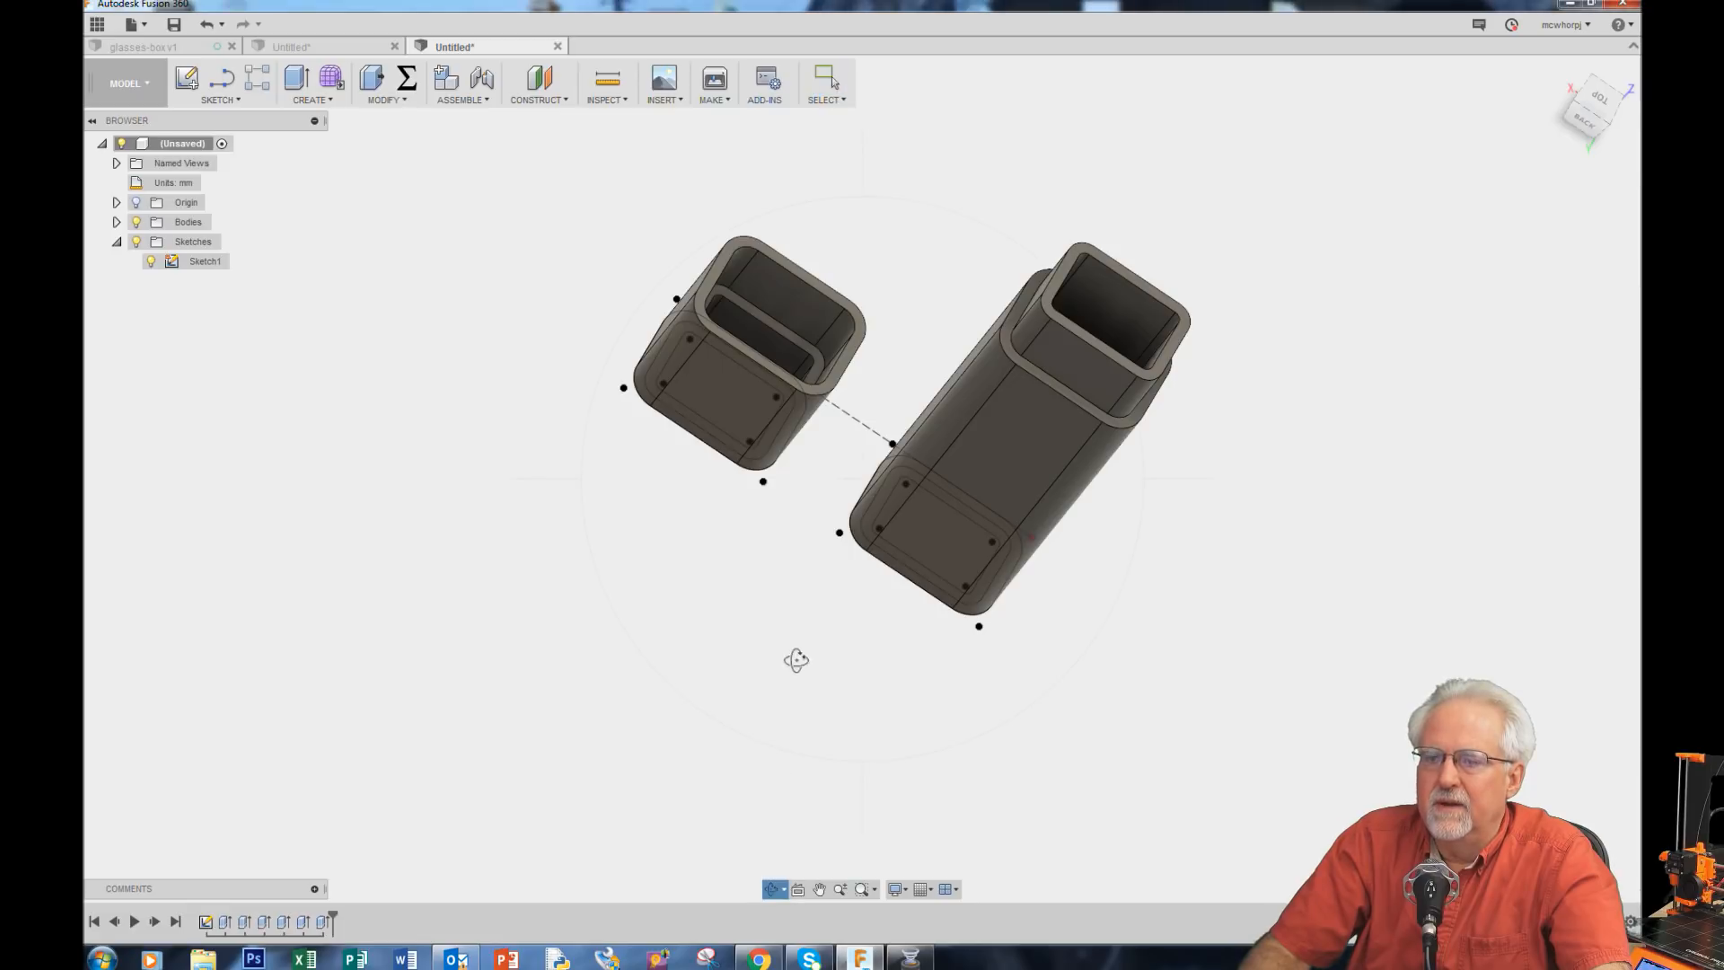
drag(781, 597, 793, 485)
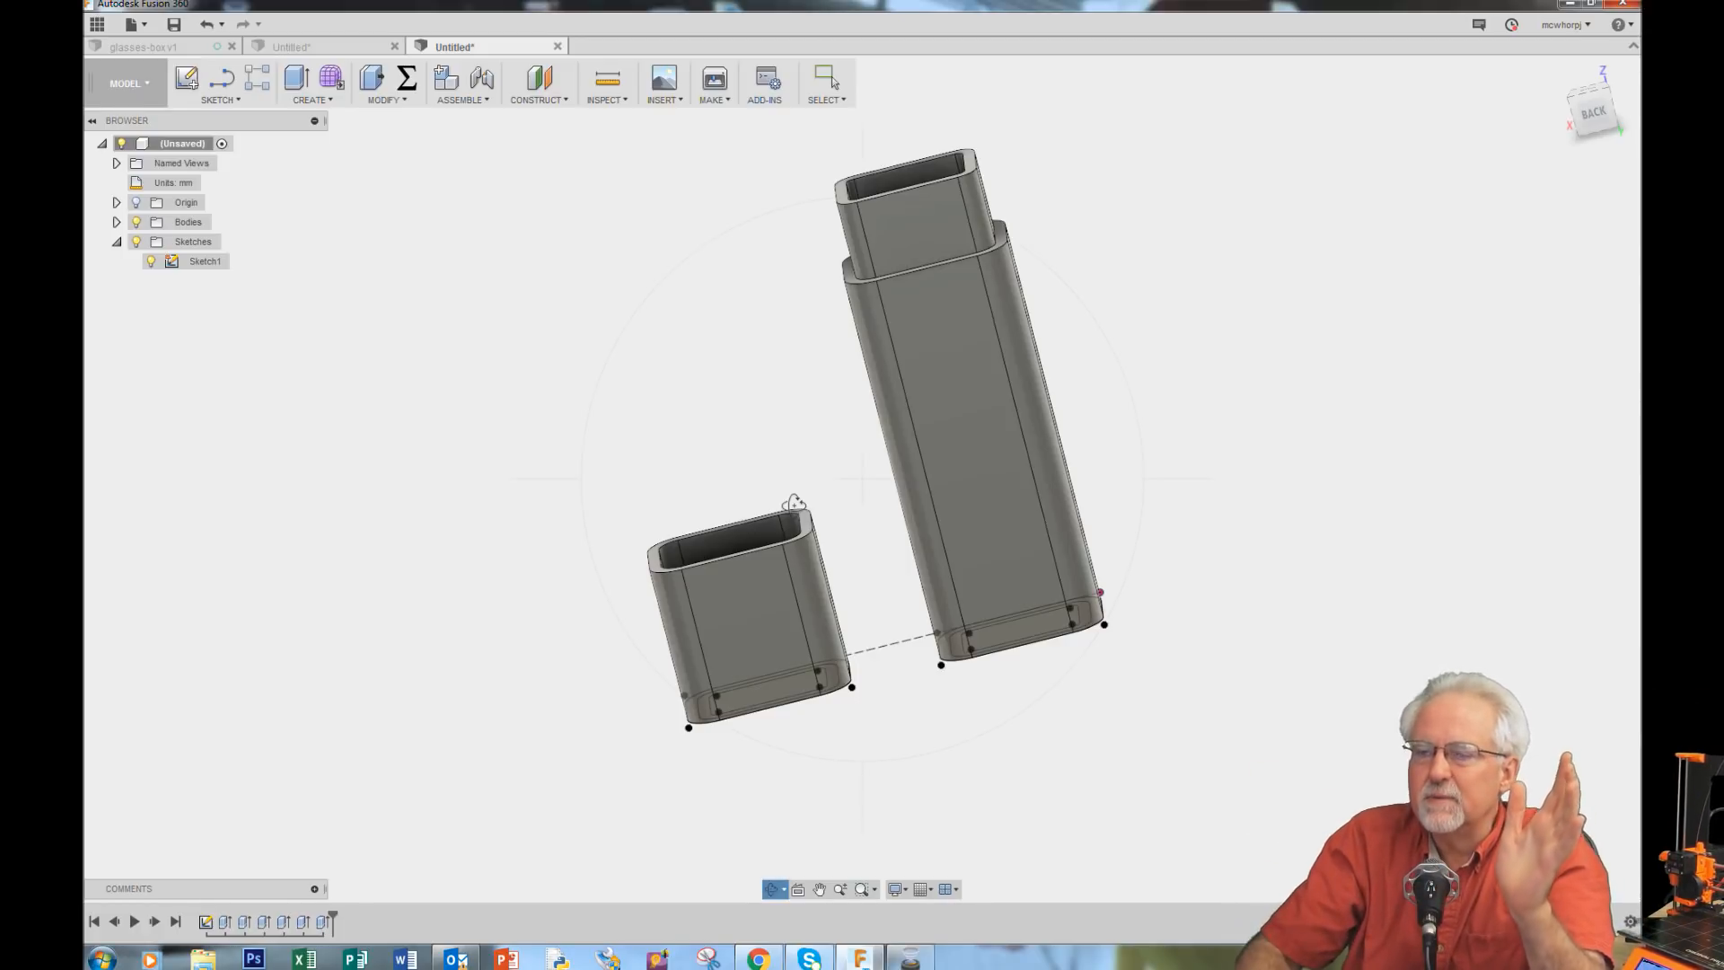
drag(1135, 347, 1201, 408)
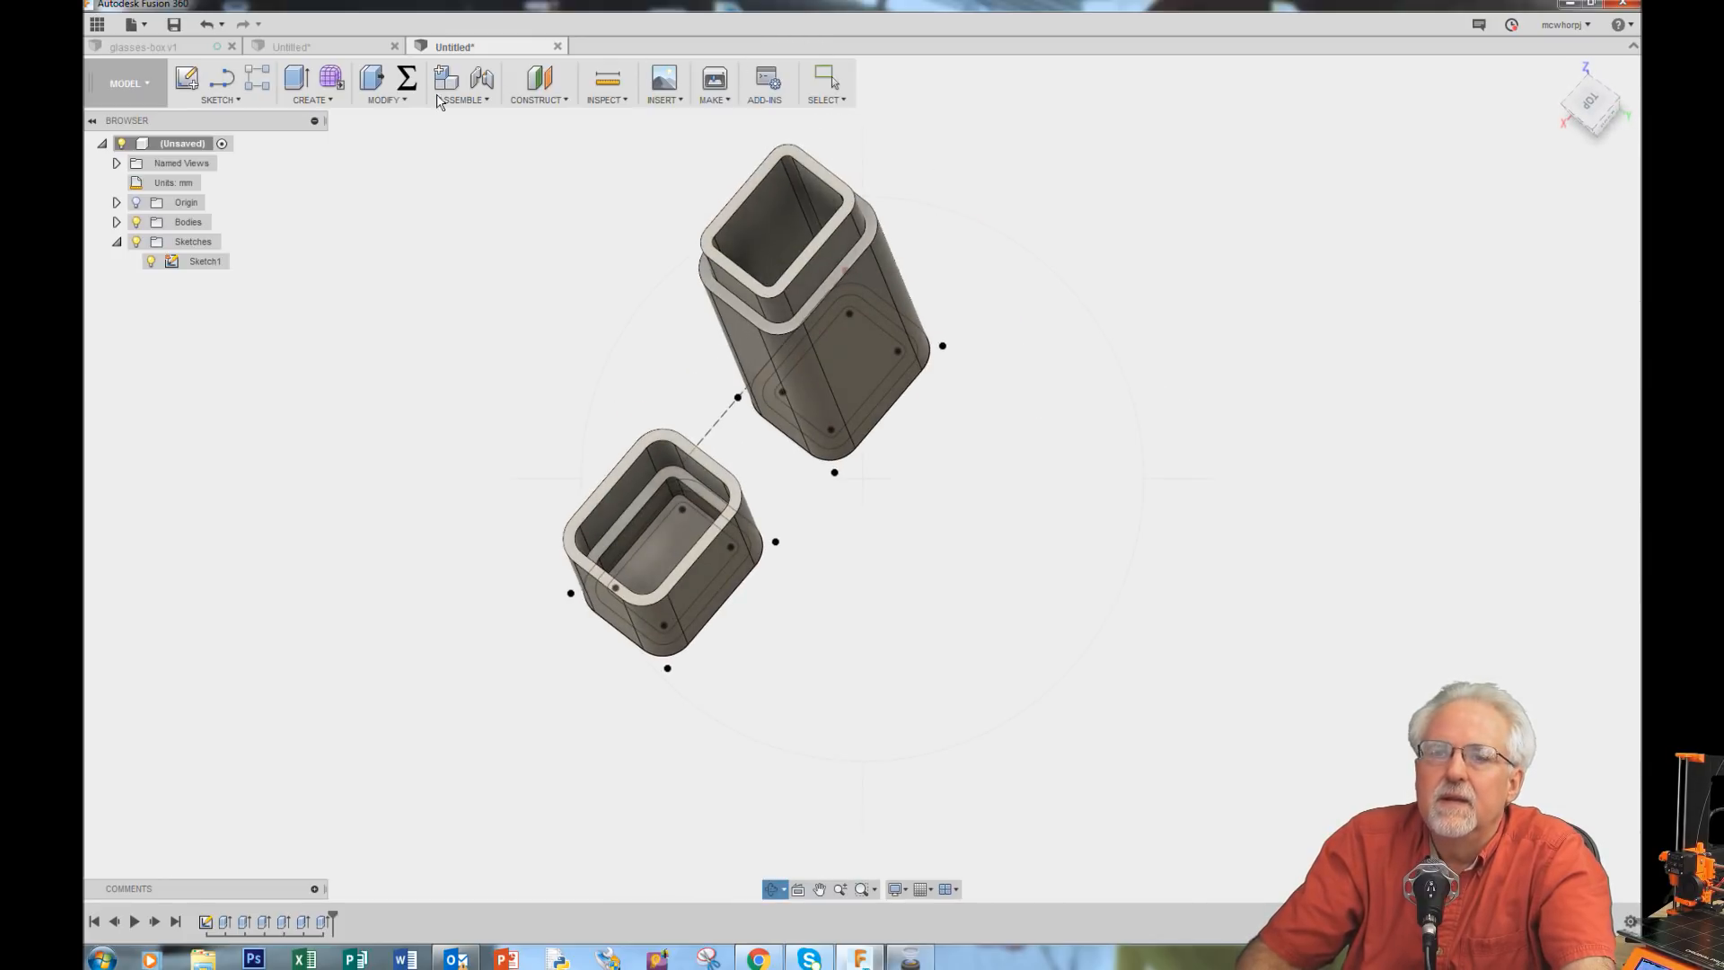
click(407, 79)
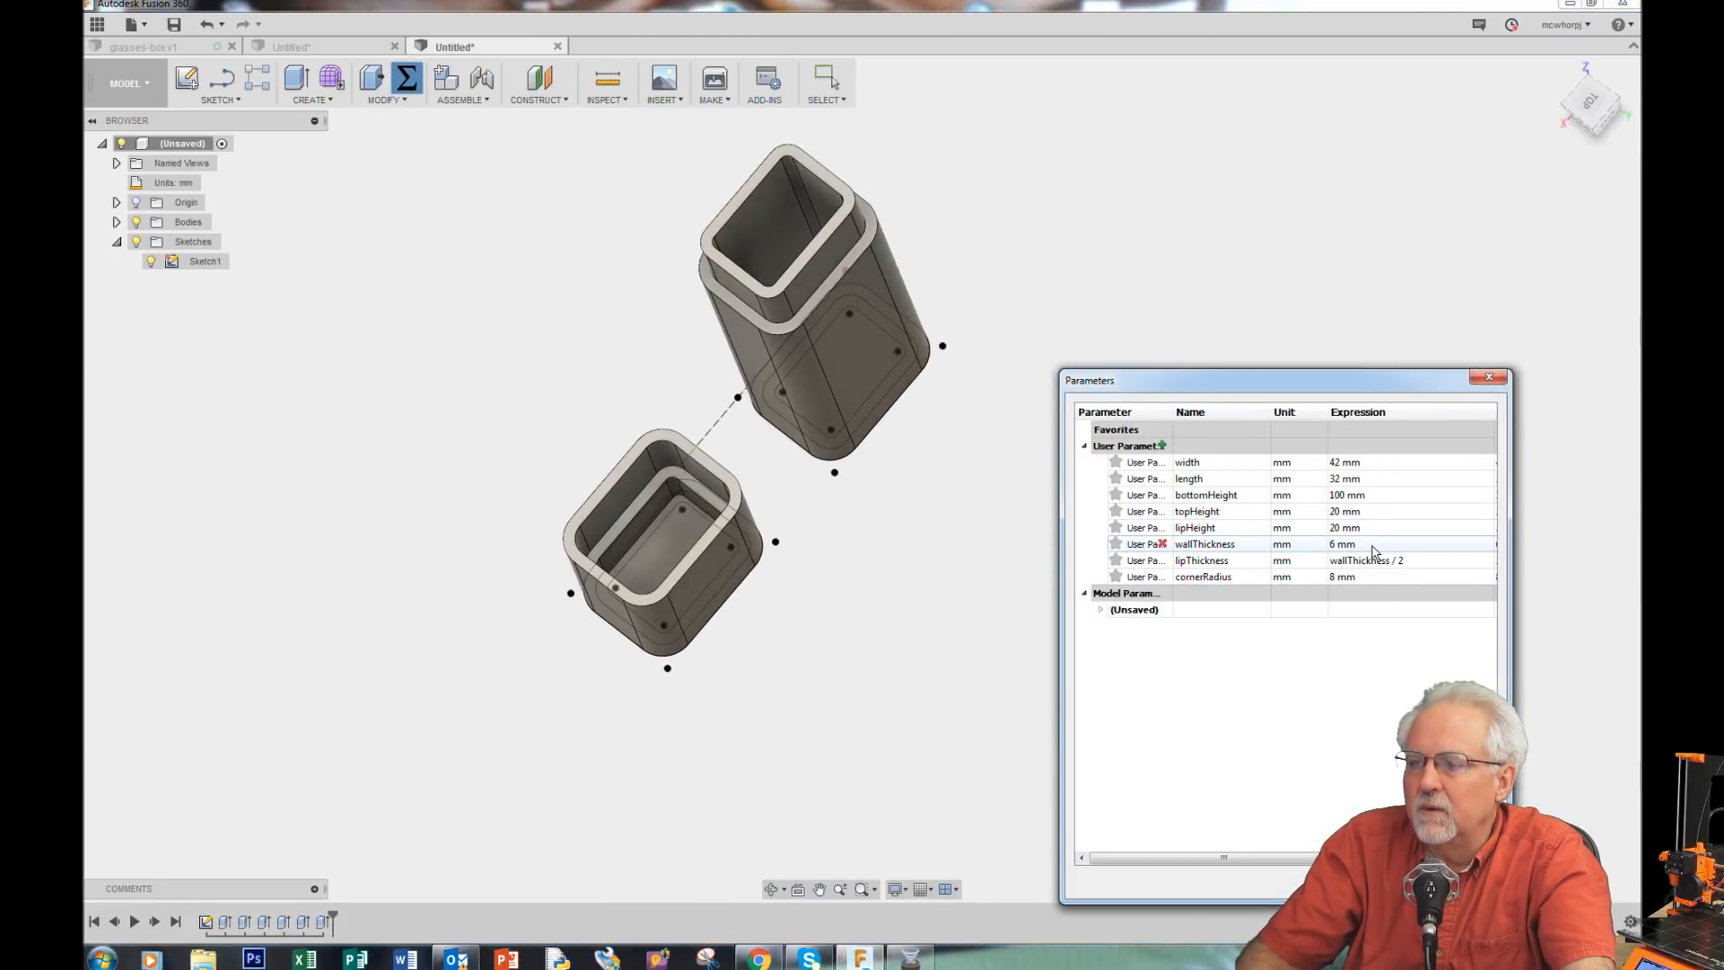
double_click(1371, 545)
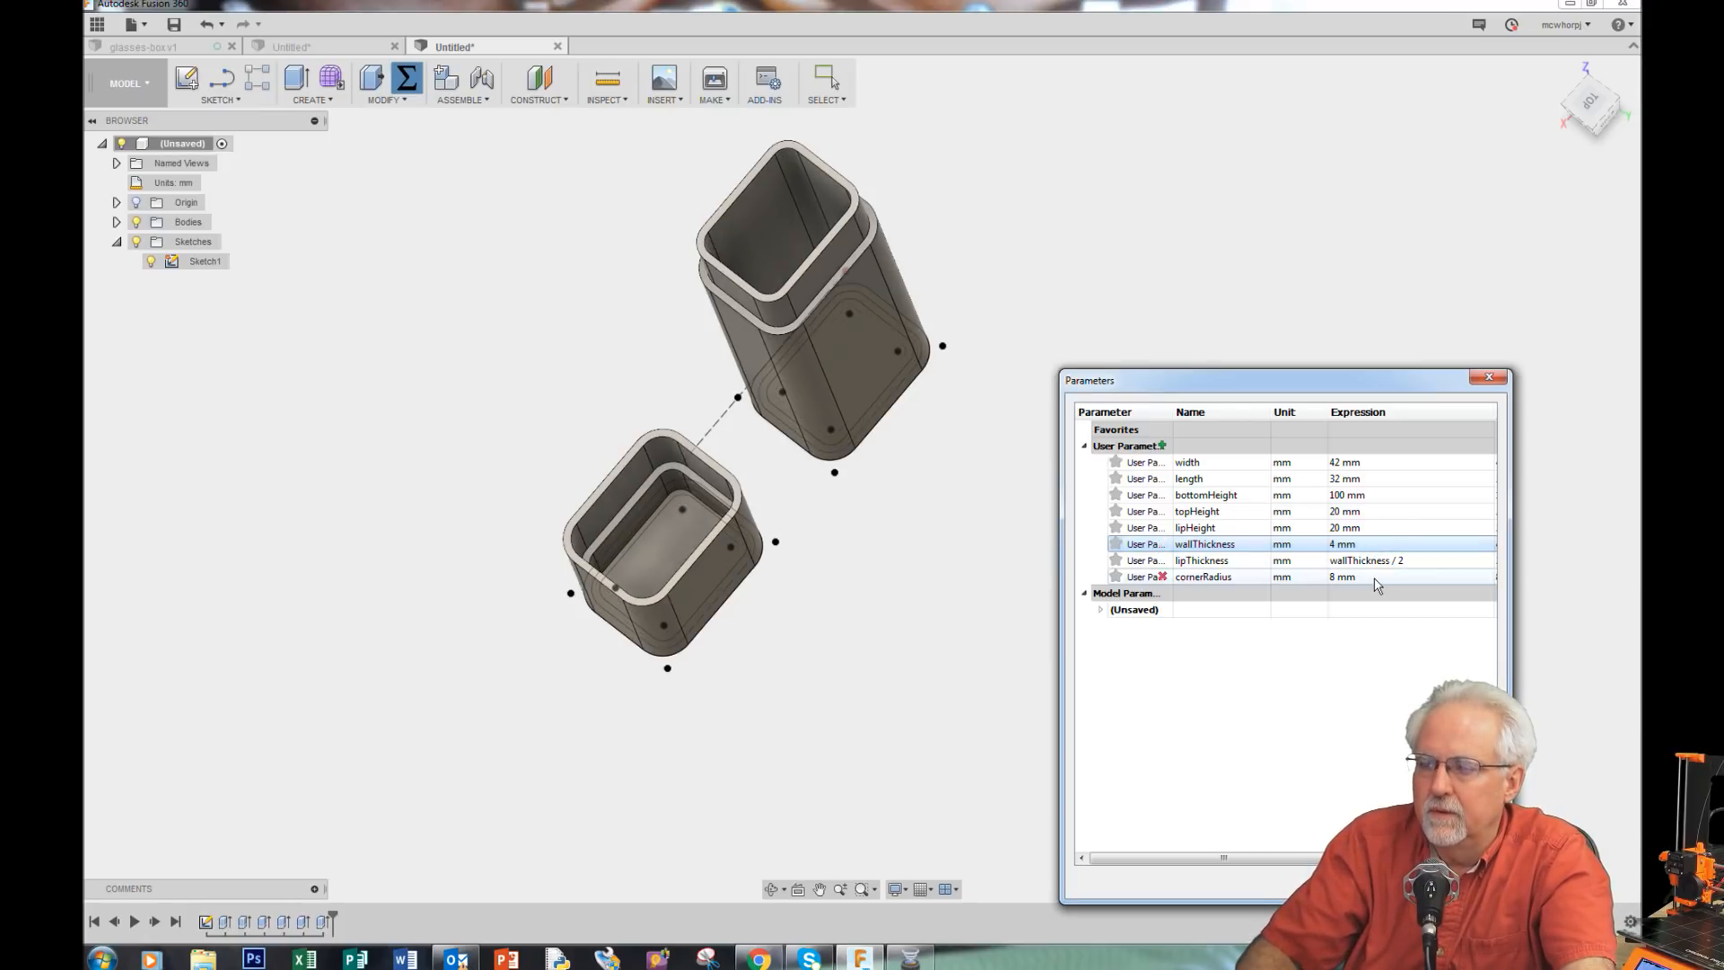
click(854, 585)
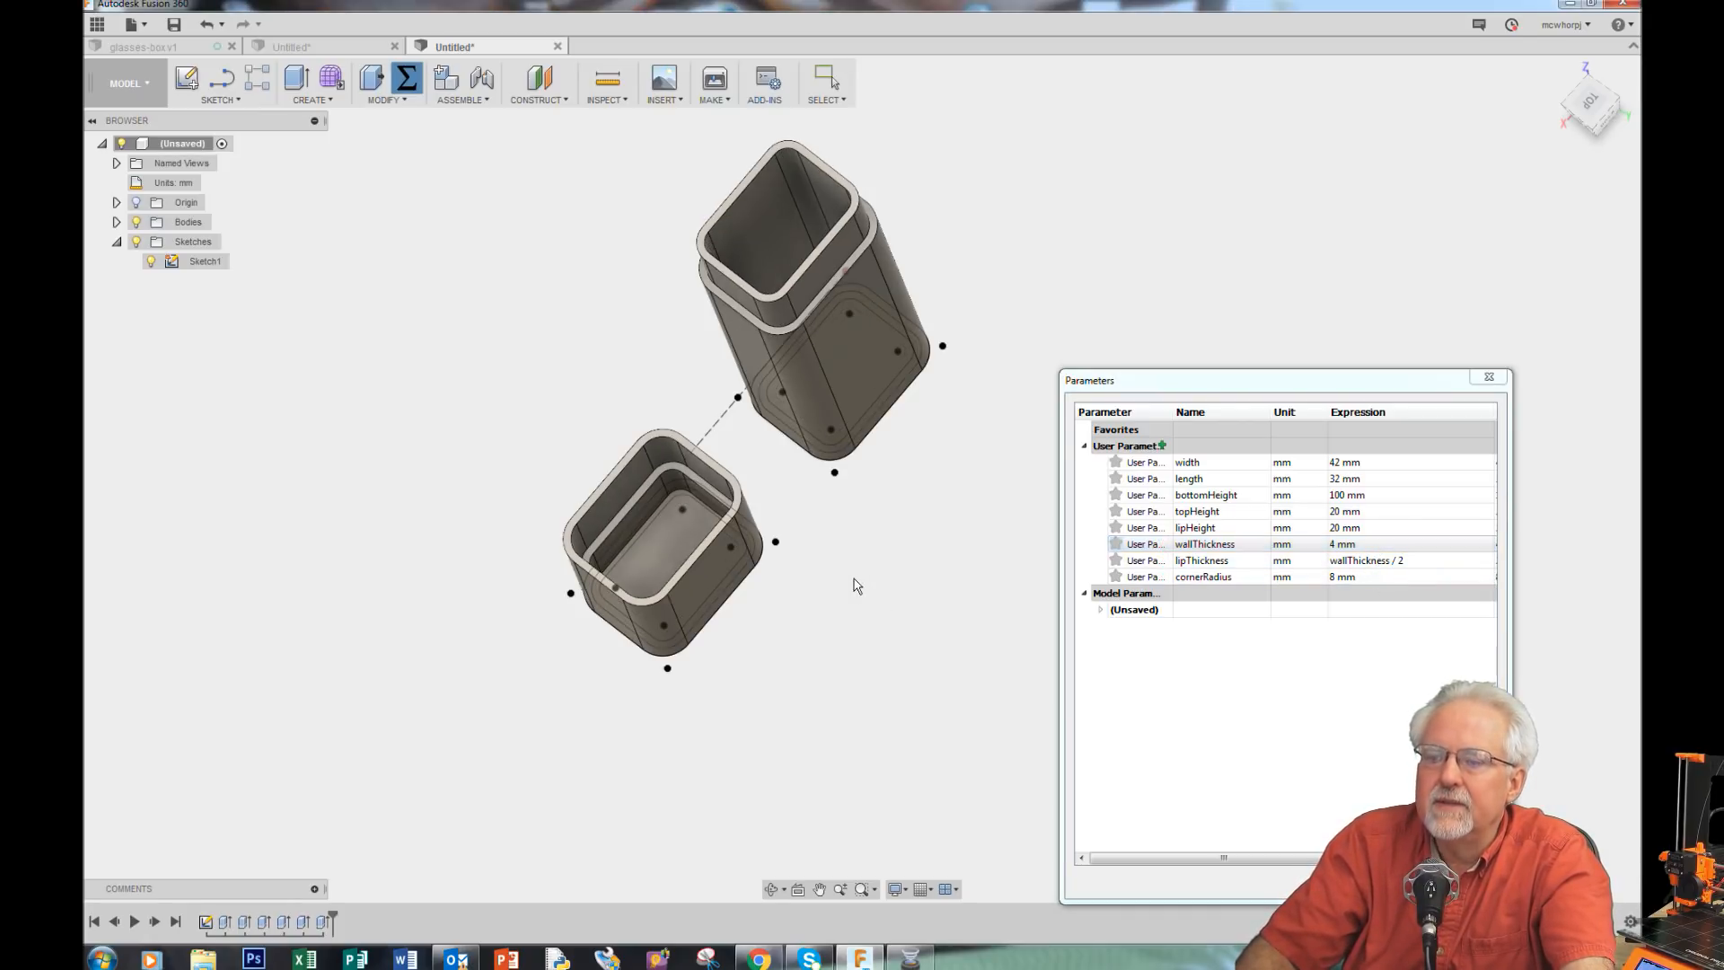
double_click(1376, 543)
text(3)
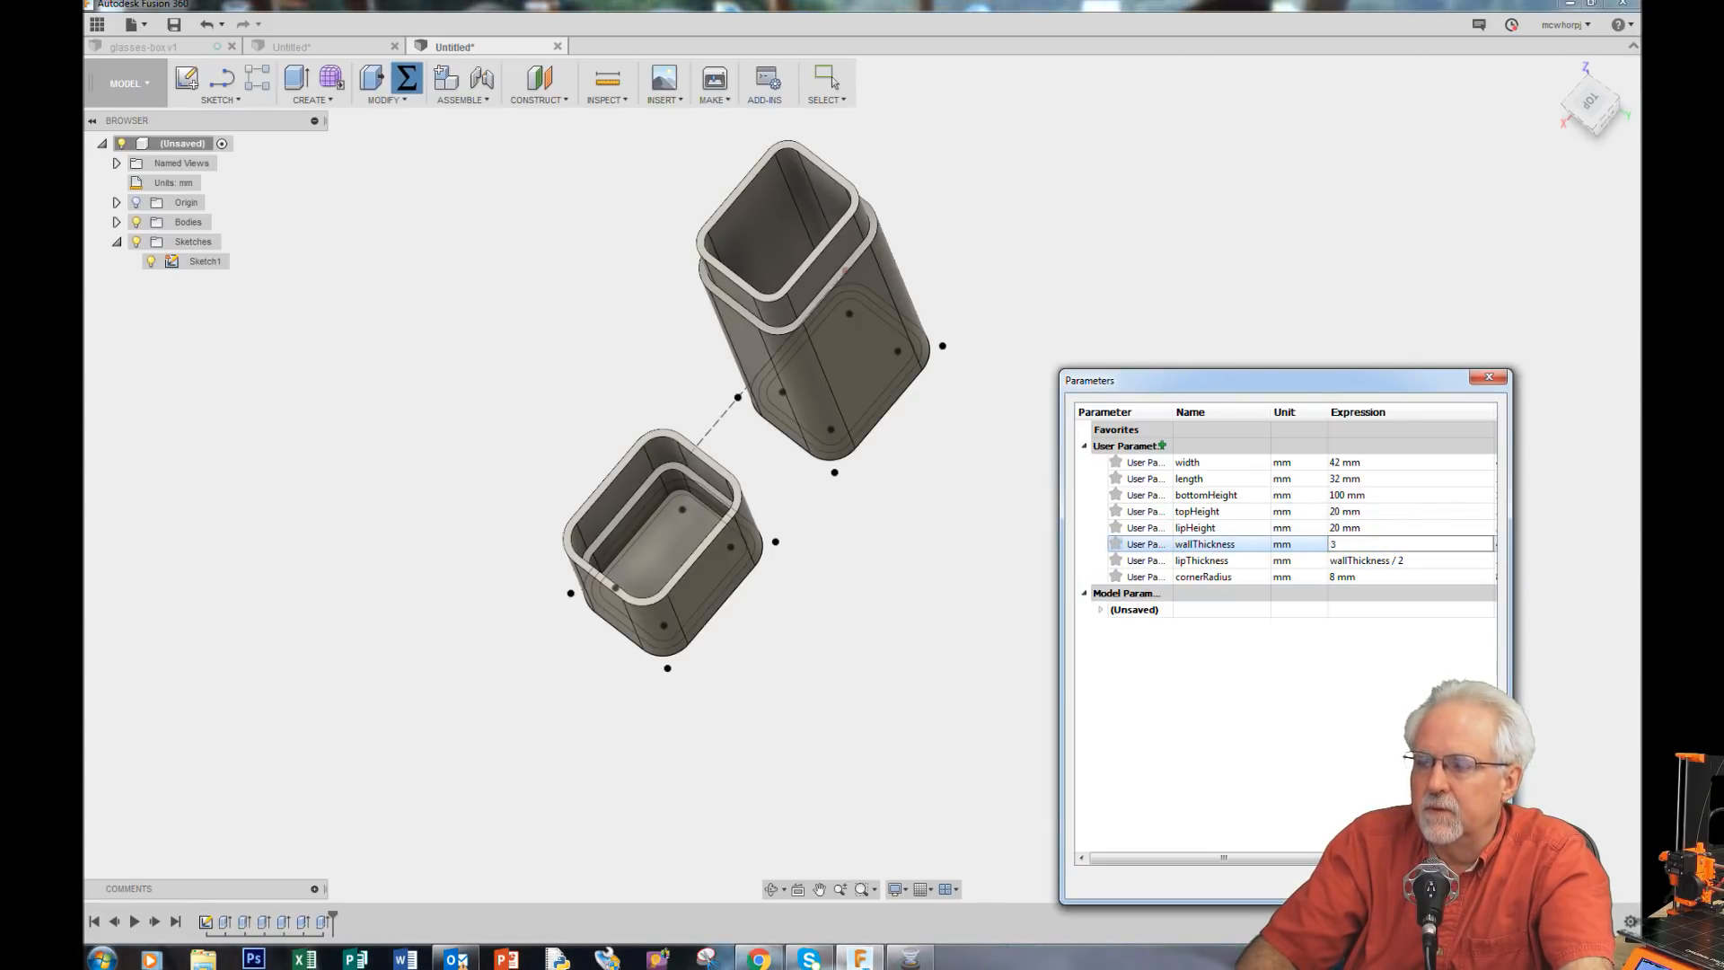
key(Return)
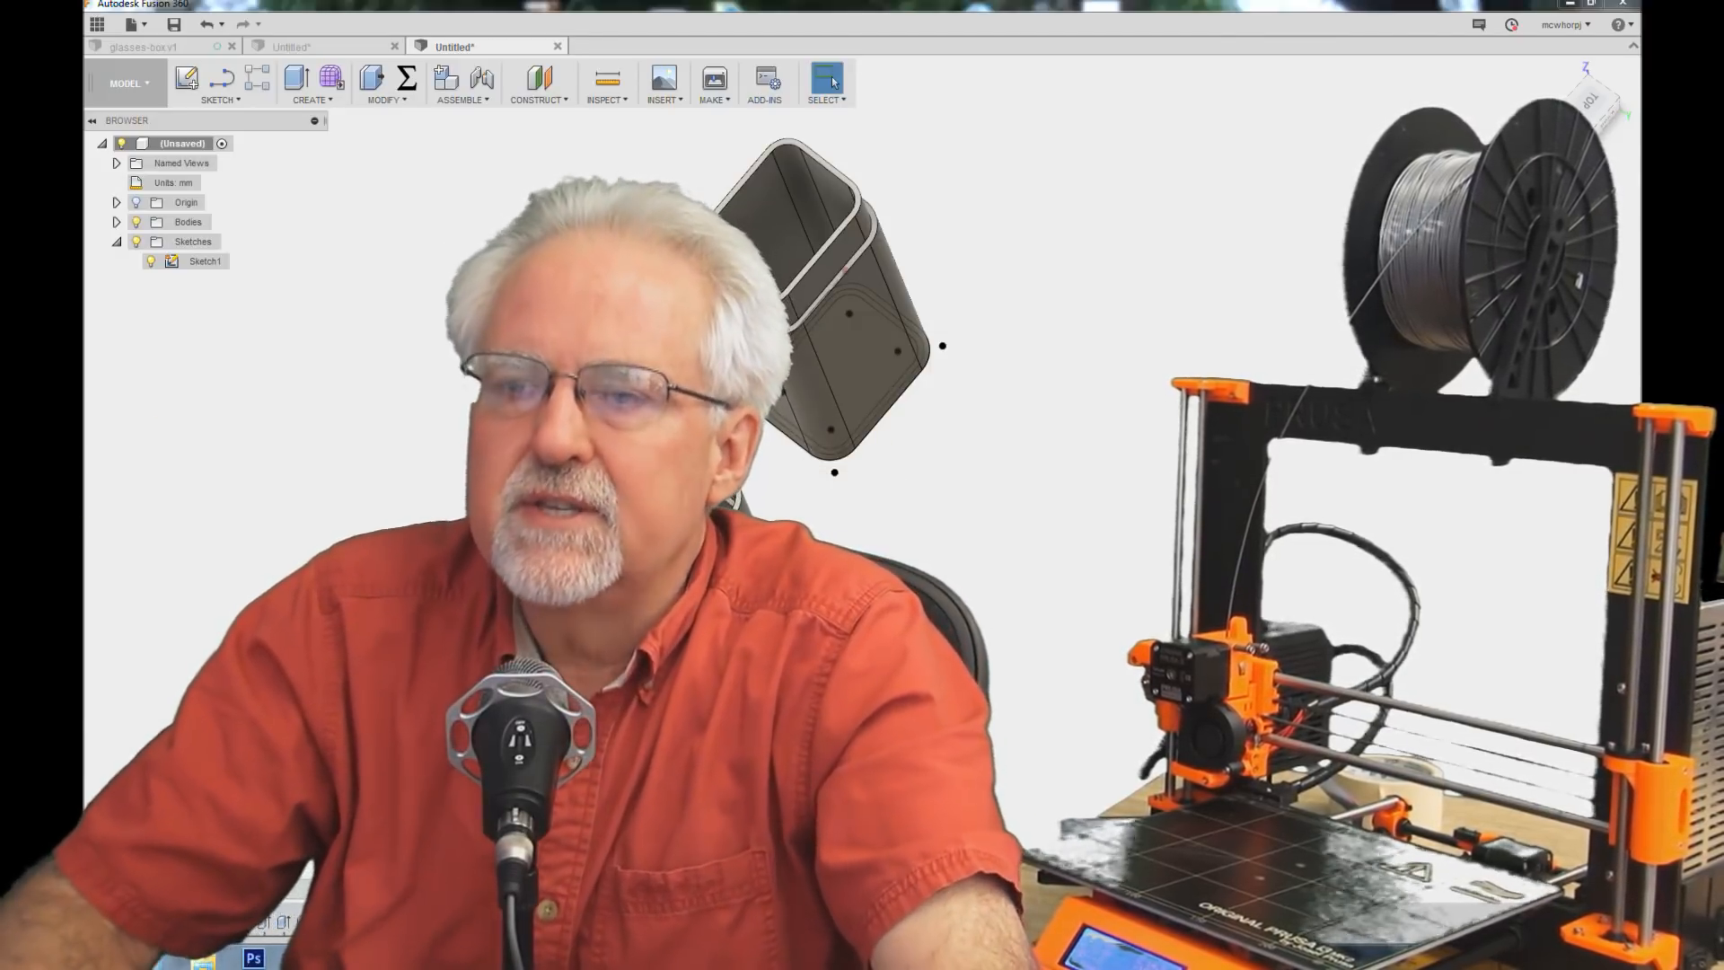
scroll(752, 144, up, 4)
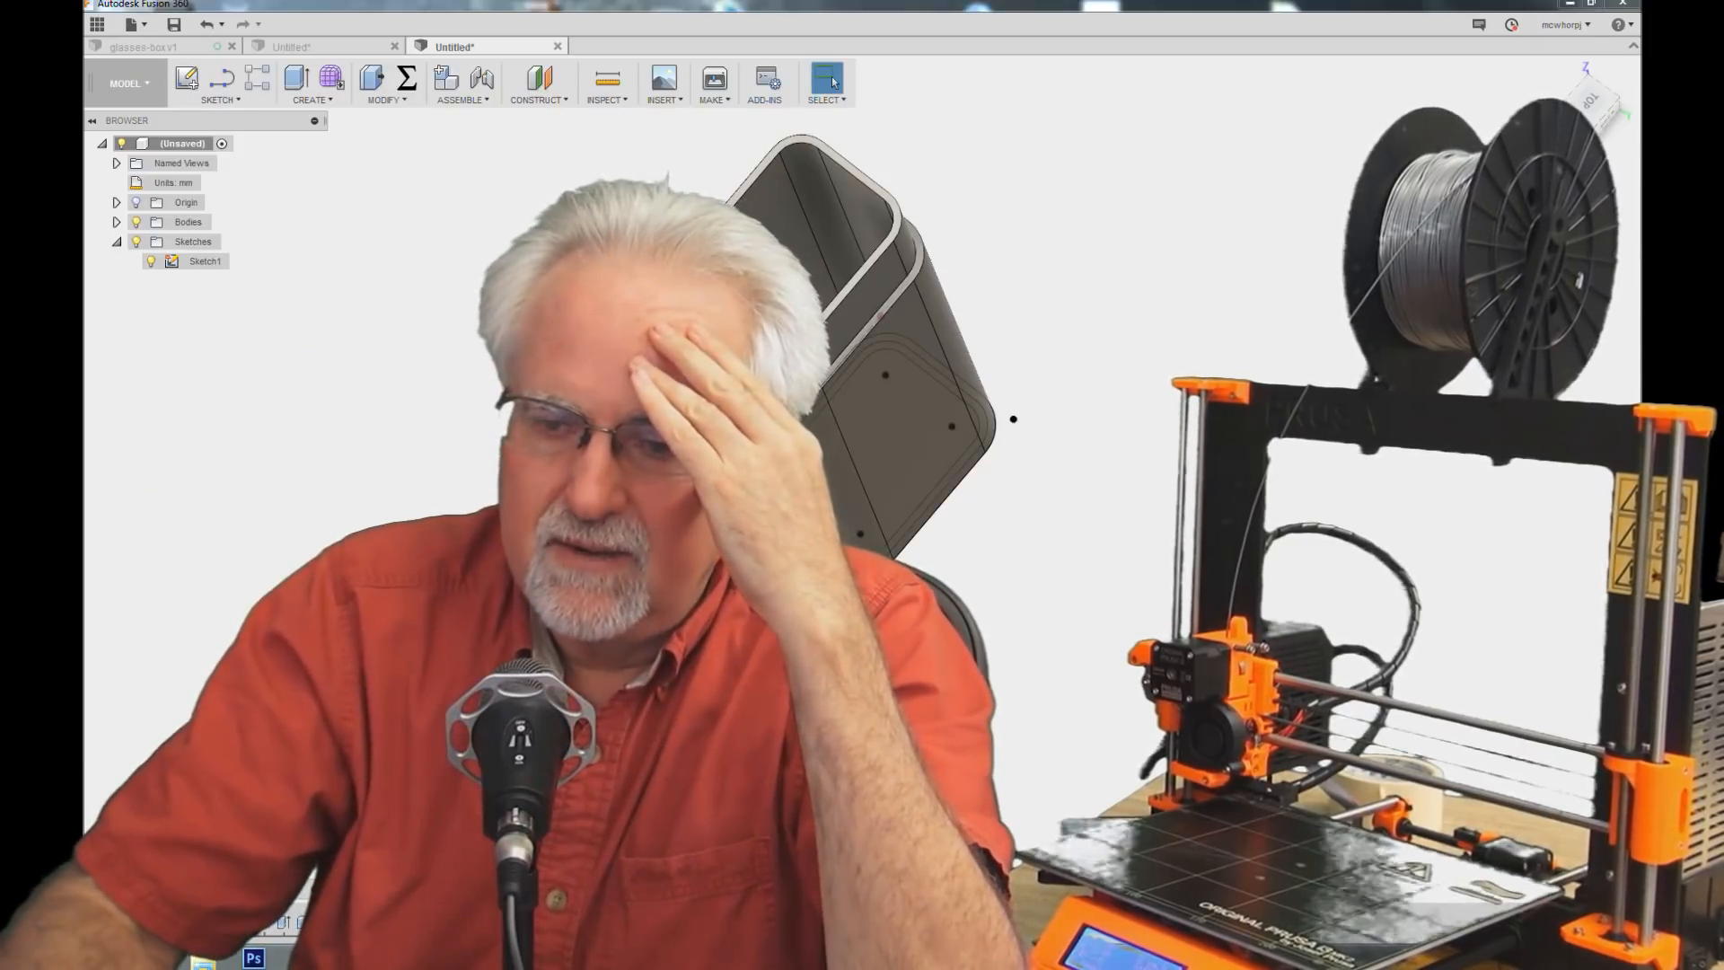
shift+middle_drag(1008, 416, 1033, 691)
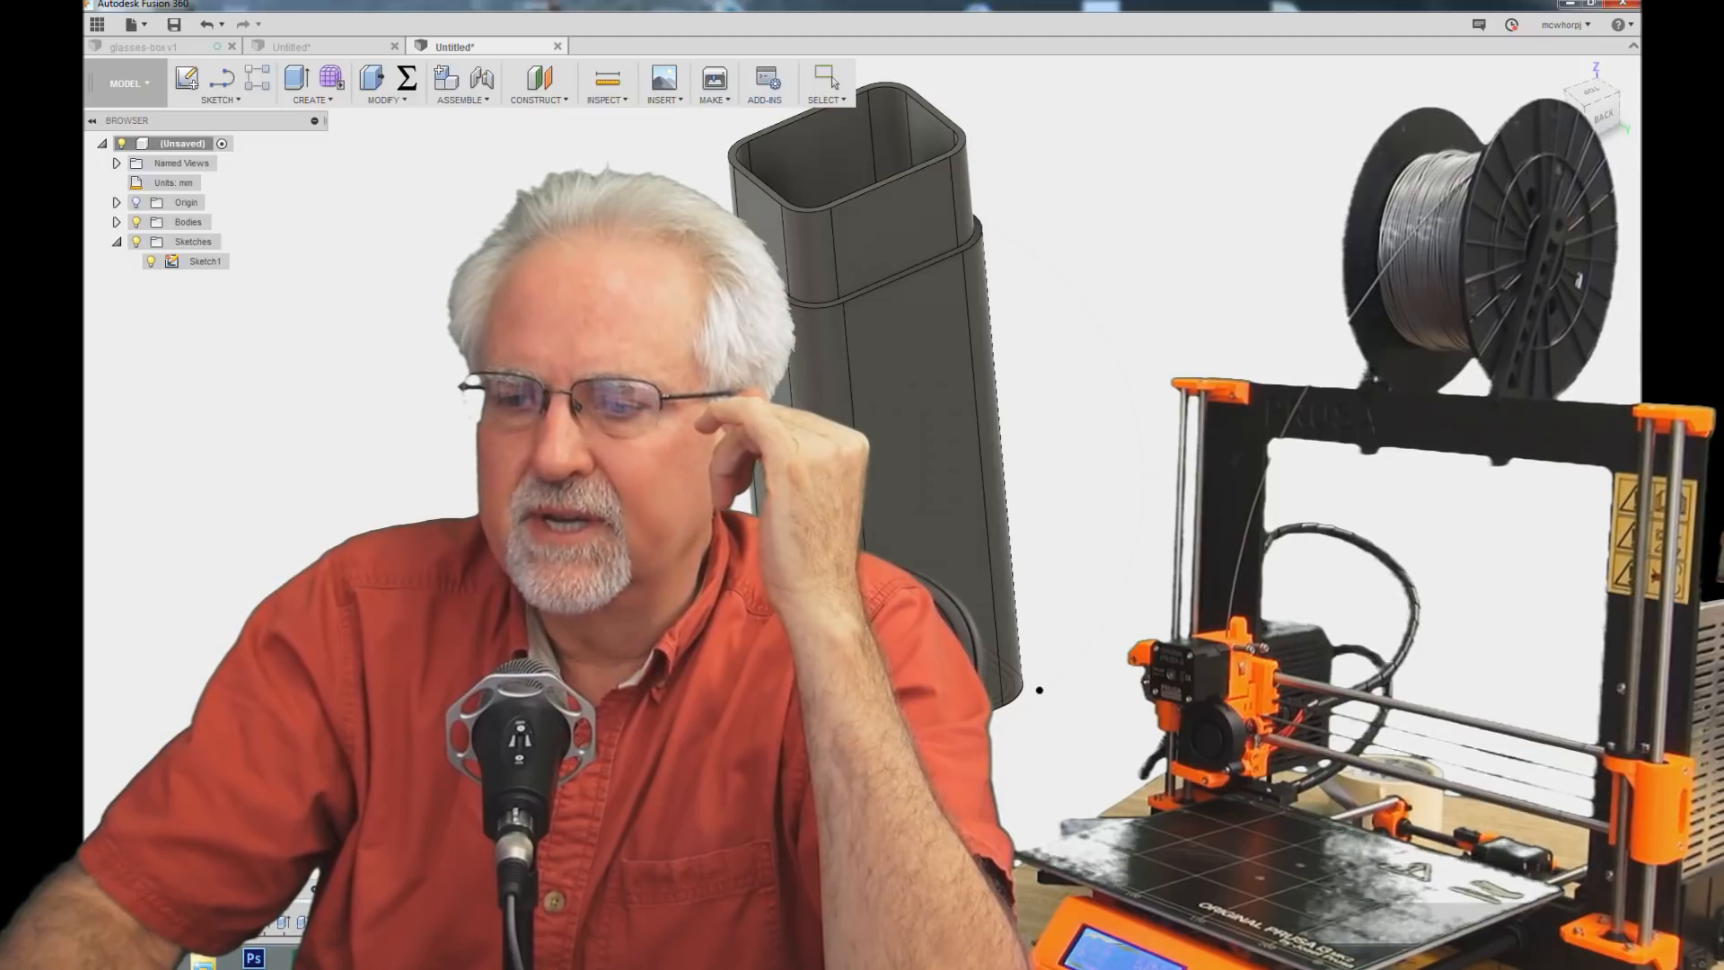
middle_drag(904, 468, 1097, 485)
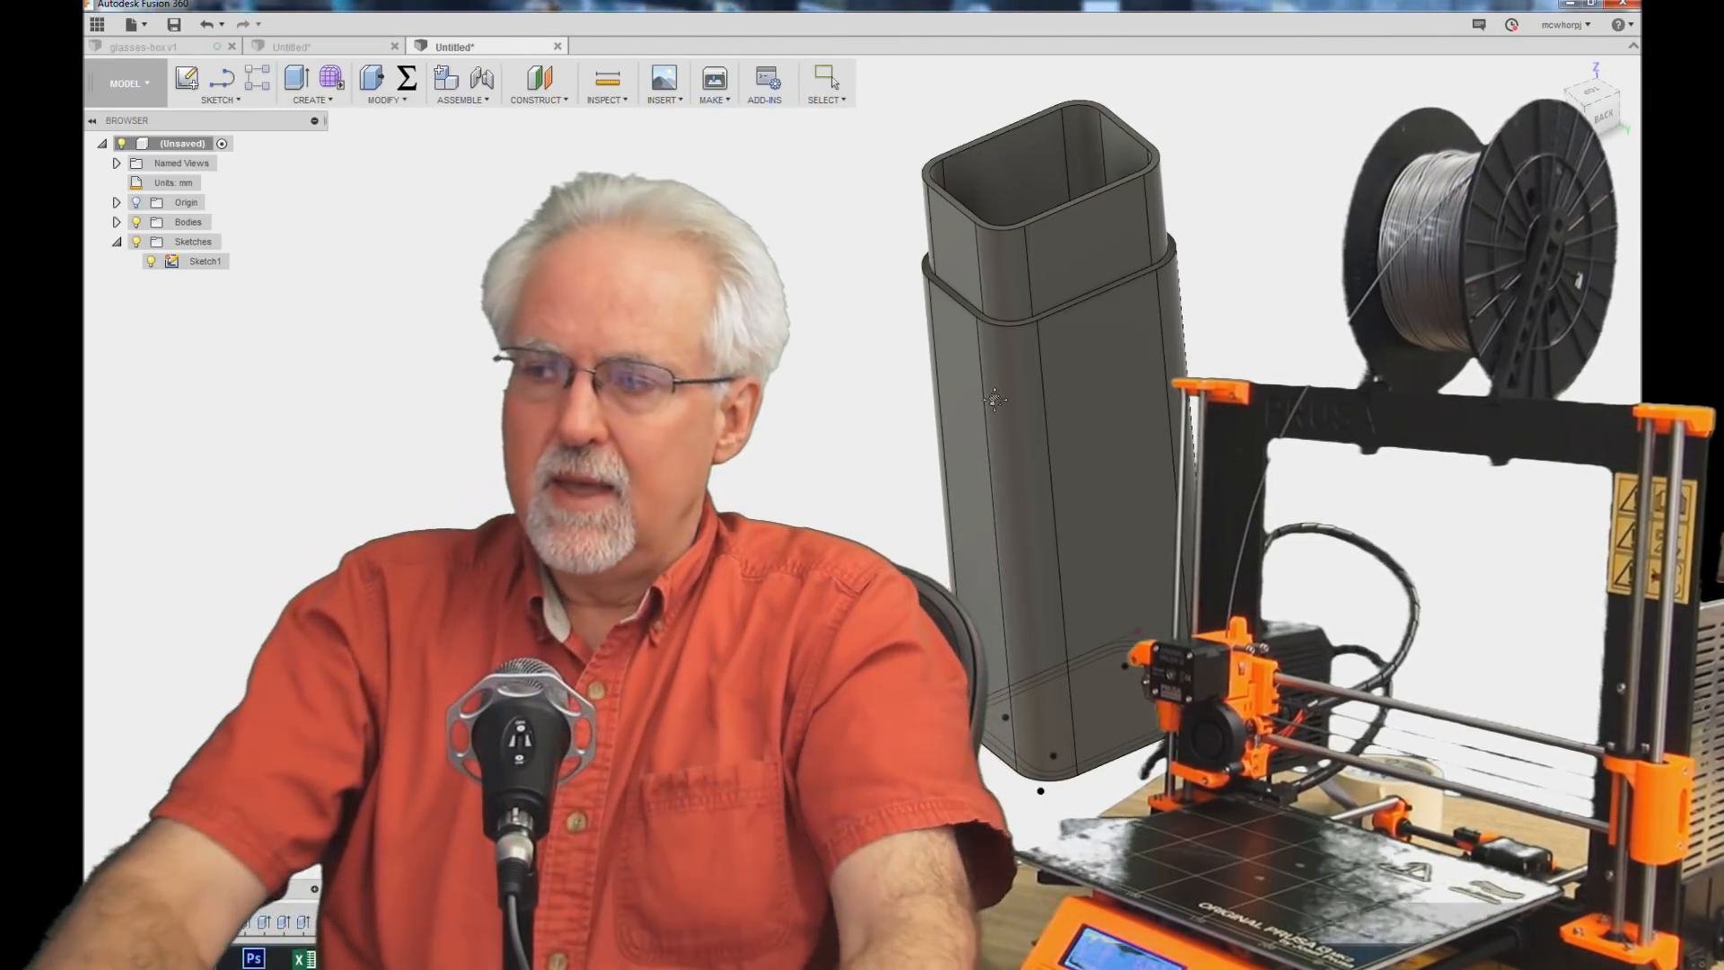
scroll(994, 399, down, 3)
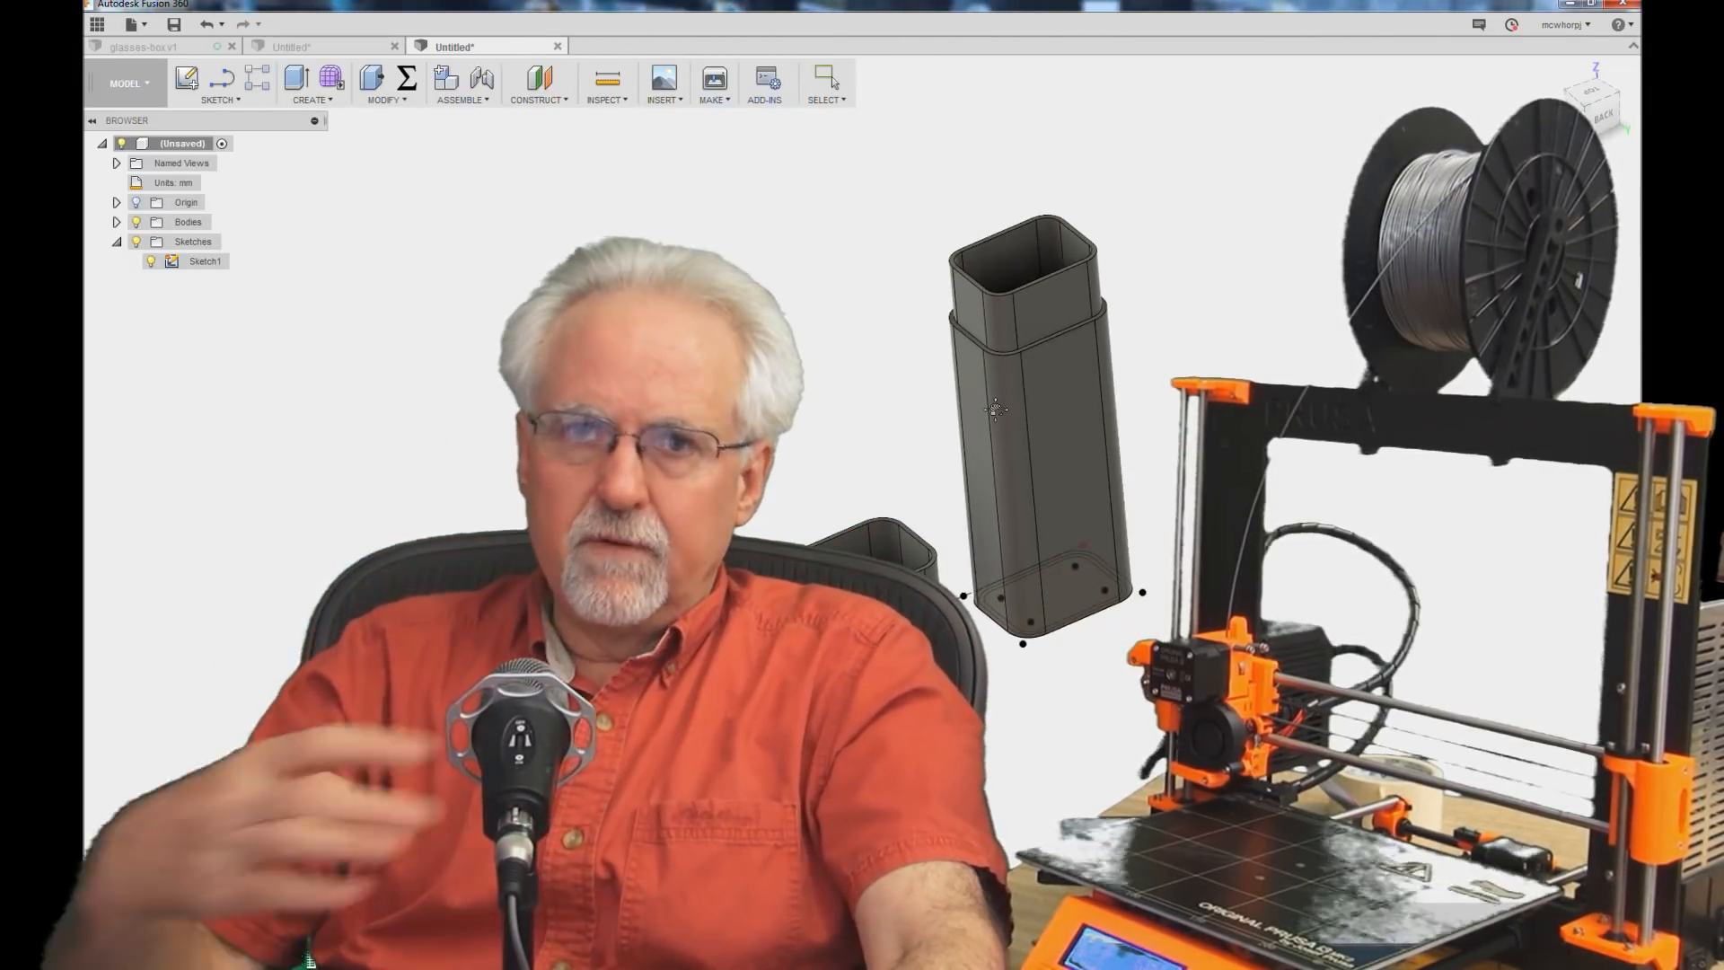